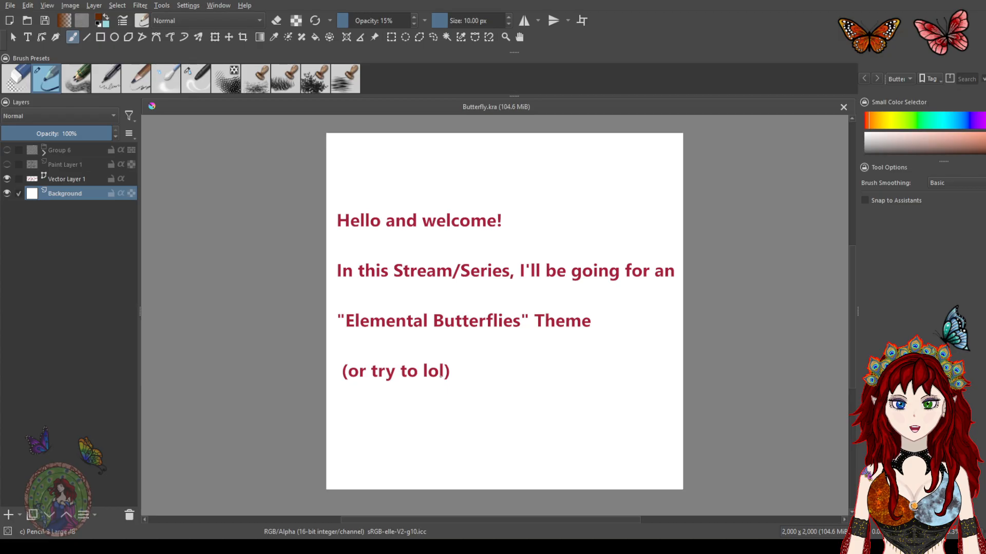
# Hide the welcome text layer and show the butterfly line art layer and the element labels group
pyautogui.click(8, 179)
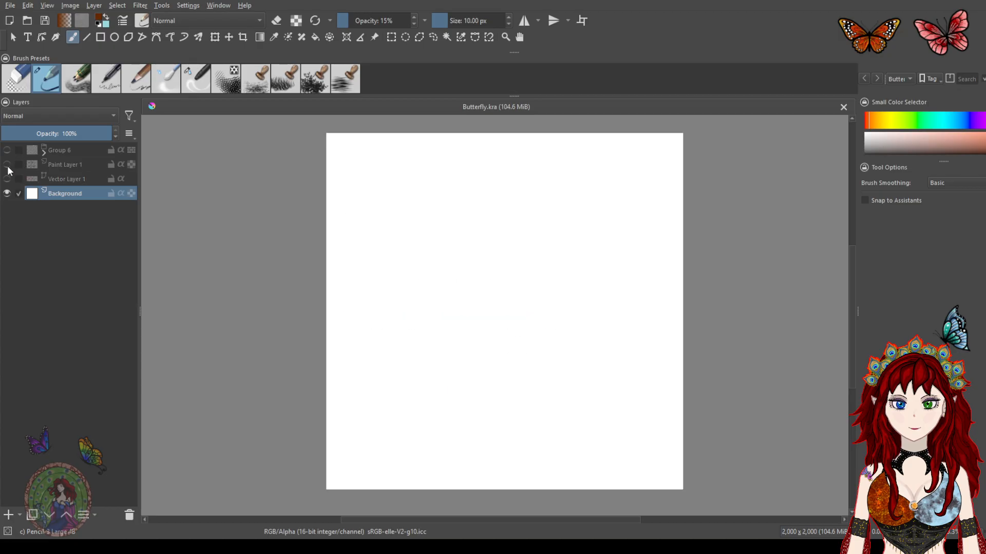
pyautogui.click(7, 164)
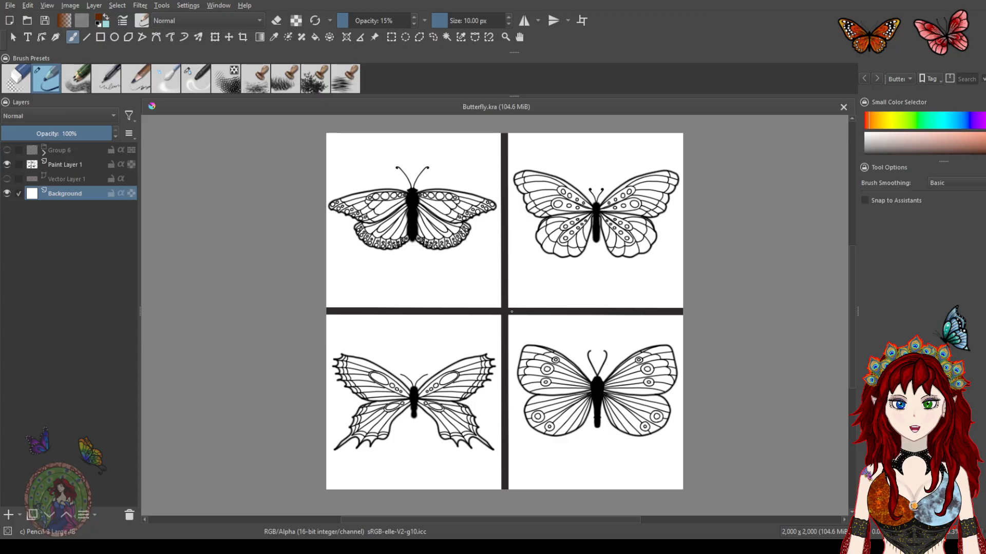
pyautogui.click(7, 150)
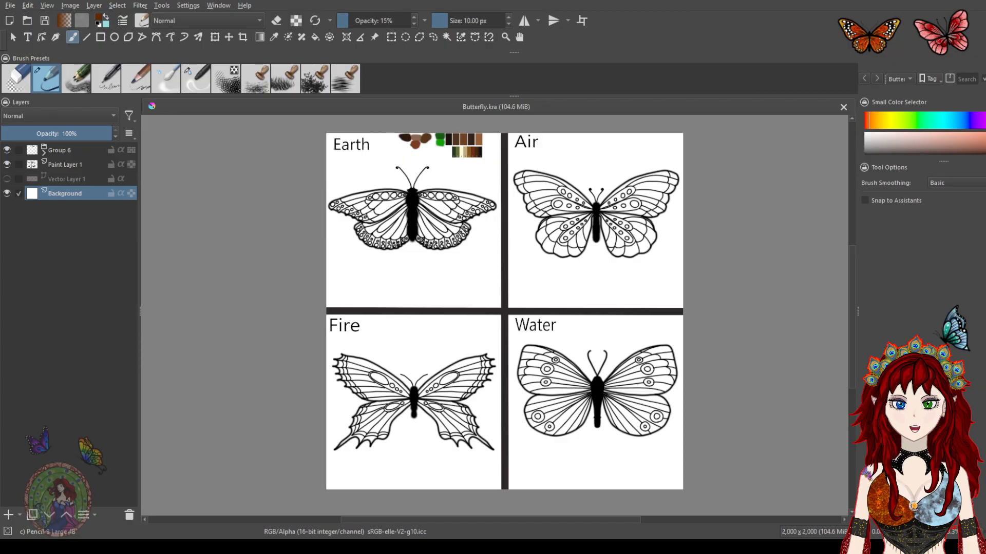
# Zoom in on the Earth butterfly and turn on horizontal mirror painting
pyautogui.scroll(4, 466, 185)
pyautogui.moveTo(475, 187); pyautogui.dragTo(469, 363)
pyautogui.moveTo(514, 212); pyautogui.dragTo(558, 232)
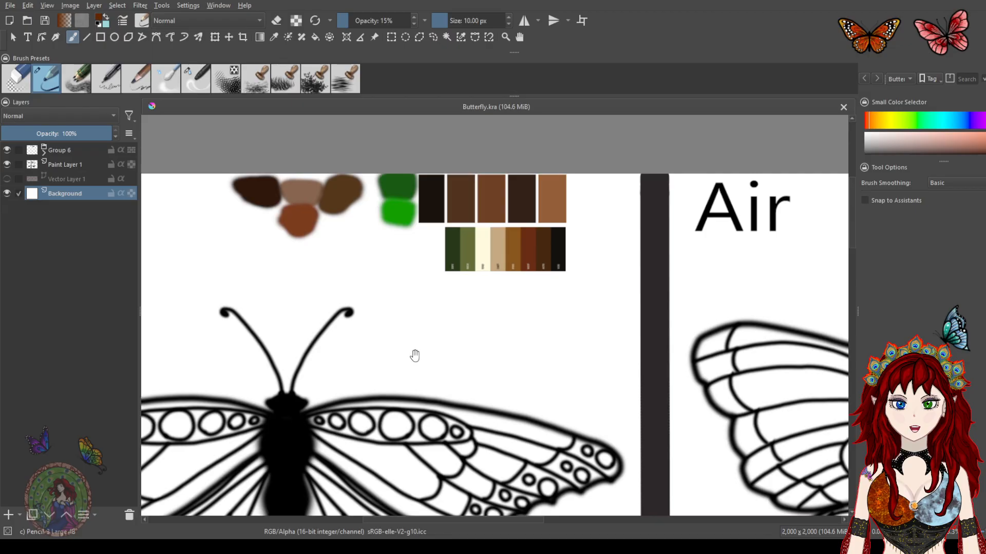
pyautogui.moveTo(416, 359)
pyautogui.mouseDown()
pyautogui.moveTo(464, 286)
pyautogui.moveTo(544, 283)
pyautogui.mouseUp()
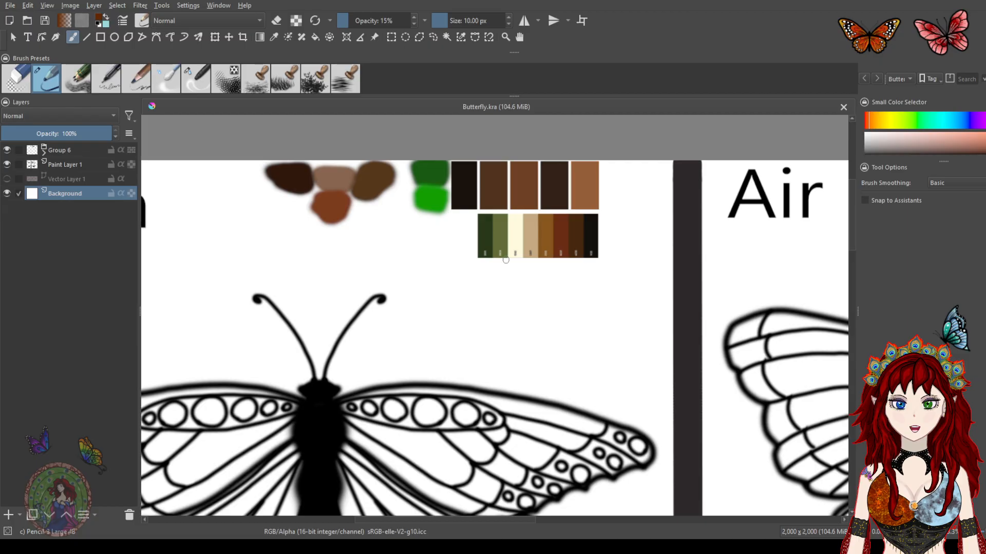
pyautogui.moveTo(544, 336); pyautogui.dragTo(583, 290)
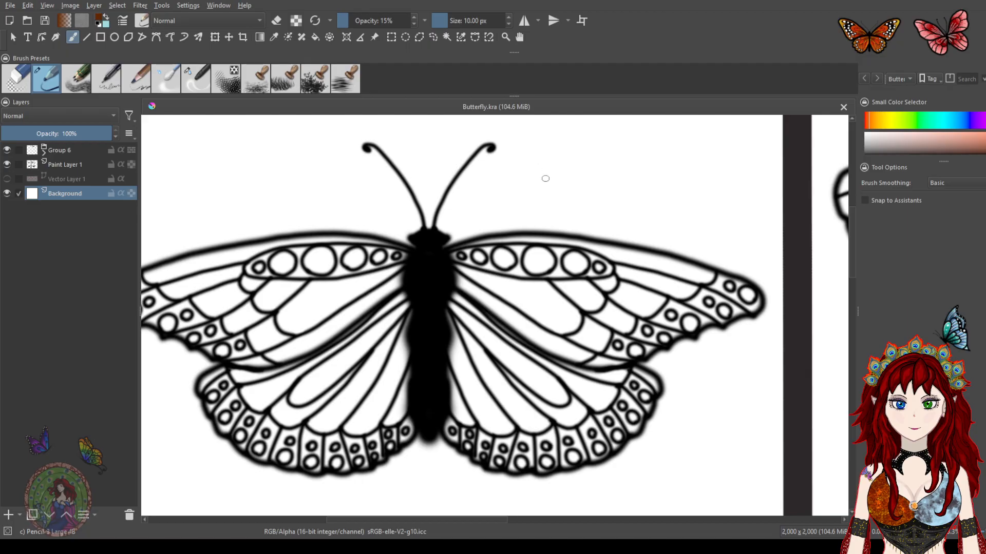
pyautogui.click(524, 22)
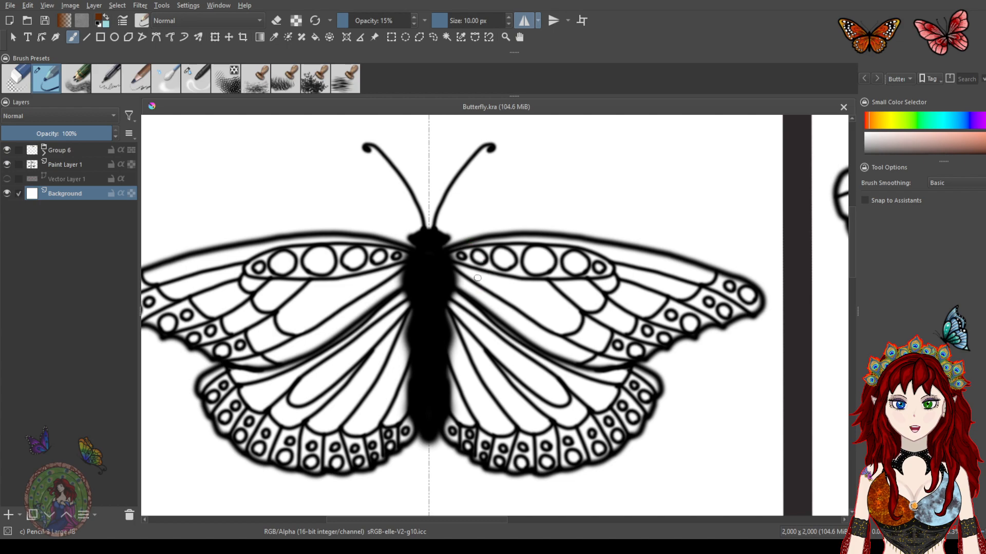
pyautogui.moveTo(477, 283)
pyautogui.mouseDown()
pyautogui.moveTo(499, 335)
pyautogui.moveTo(473, 363)
pyautogui.moveTo(472, 388)
pyautogui.moveTo(503, 409)
pyautogui.mouseUp()
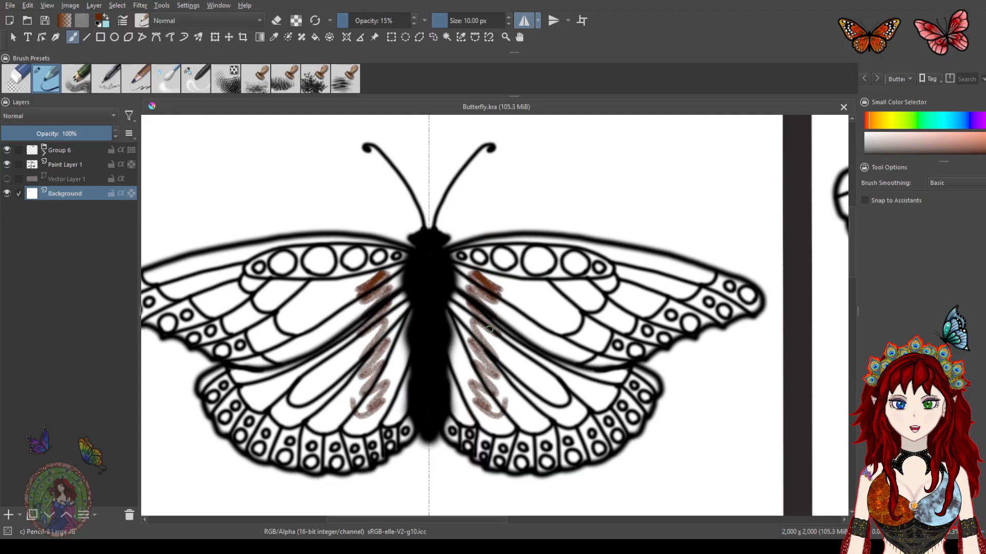
pyautogui.hotkey('ctrl', 'z')
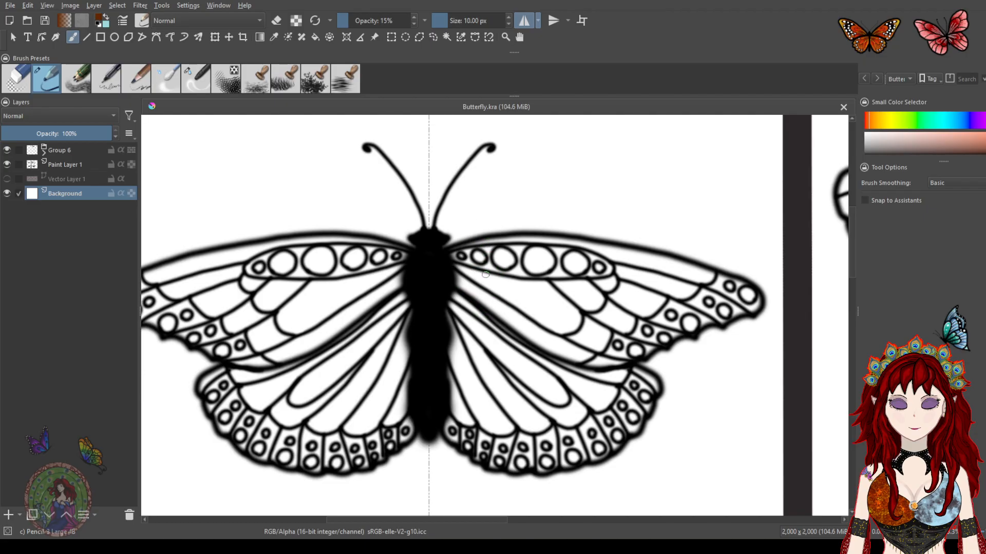
pyautogui.moveTo(491, 259)
pyautogui.mouseDown()
pyautogui.moveTo(468, 244)
pyautogui.moveTo(464, 256)
pyautogui.mouseUp()
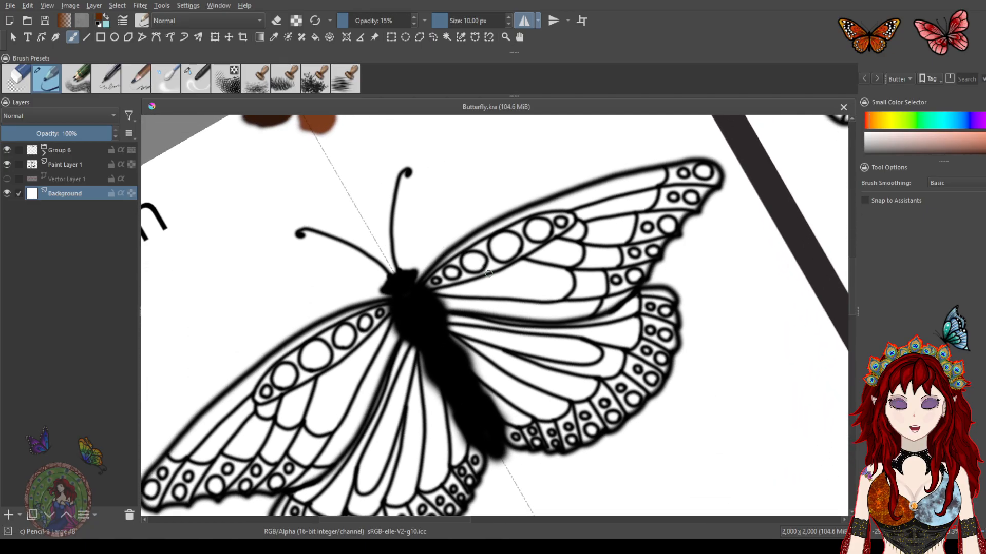
pyautogui.scroll(2, 485, 303)
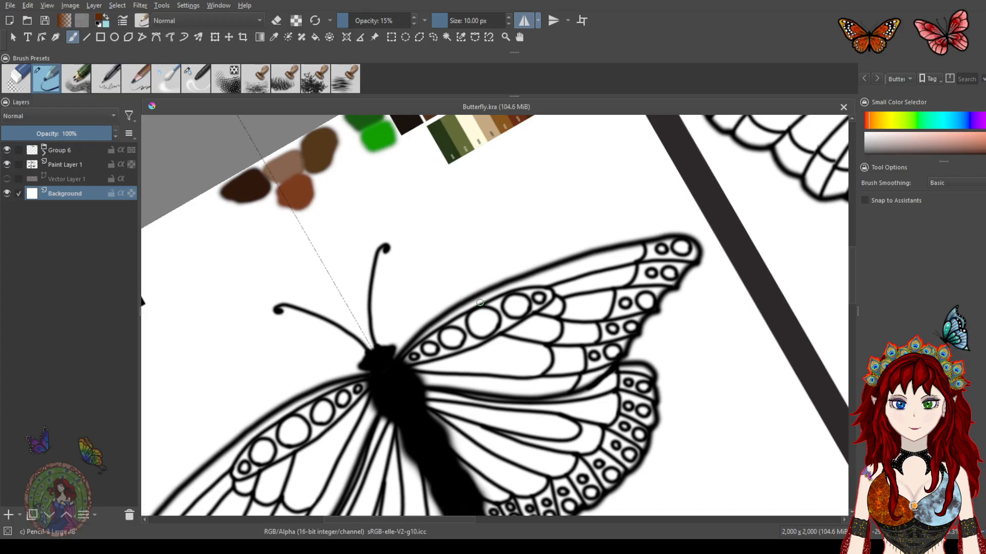
pyautogui.scroll(-2, 482, 308)
pyautogui.moveTo(487, 312); pyautogui.dragTo(504, 290)
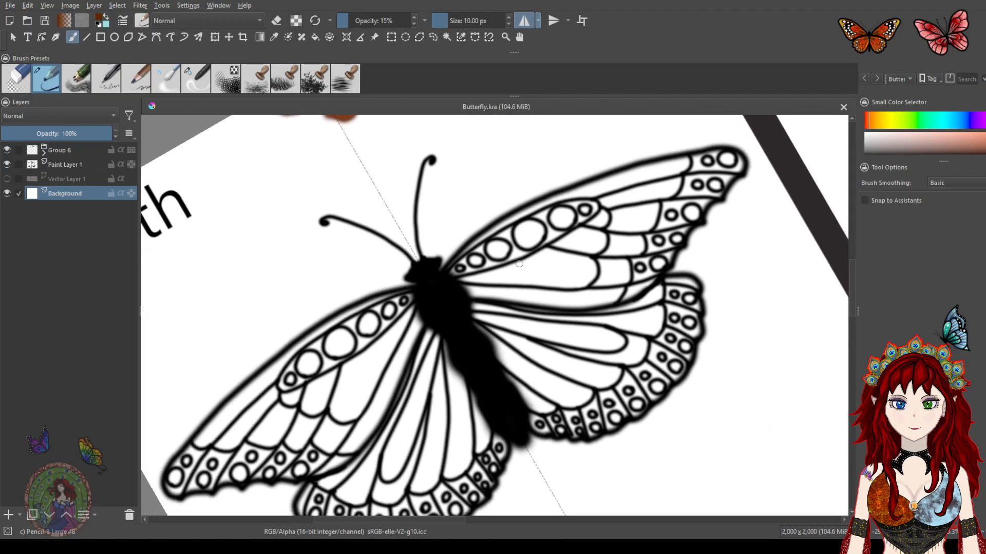
pyautogui.scroll(-1, 518, 270)
pyautogui.scroll(3, 517, 270)
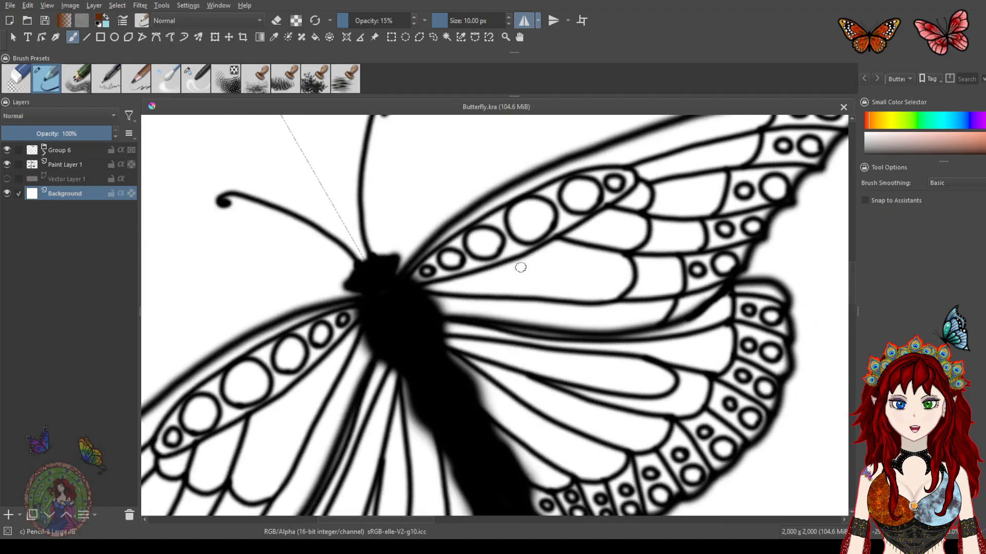
pyautogui.moveTo(484, 255)
pyautogui.mouseDown()
pyautogui.moveTo(514, 390)
pyautogui.moveTo(502, 385)
pyautogui.mouseUp()
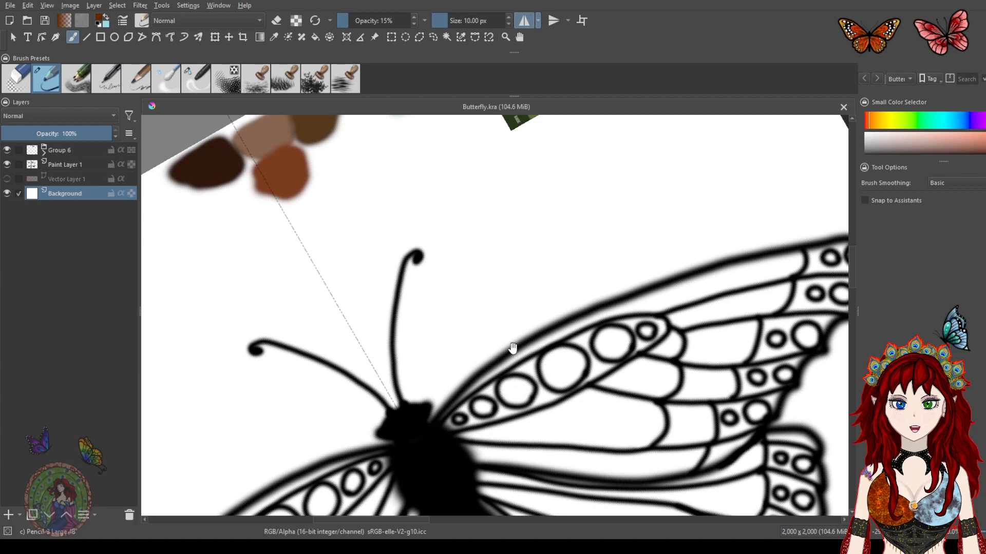
pyautogui.moveTo(513, 291)
pyautogui.mouseDown()
pyautogui.moveTo(510, 378)
pyautogui.moveTo(472, 431)
pyautogui.moveTo(530, 274)
pyautogui.mouseUp()
pyautogui.moveTo(537, 328)
pyautogui.mouseDown()
pyautogui.moveTo(500, 264)
pyautogui.moveTo(525, 233)
pyautogui.moveTo(507, 223)
pyautogui.moveTo(490, 407)
pyautogui.moveTo(498, 240)
pyautogui.mouseUp()
pyautogui.moveTo(539, 310); pyautogui.dragTo(540, 294)
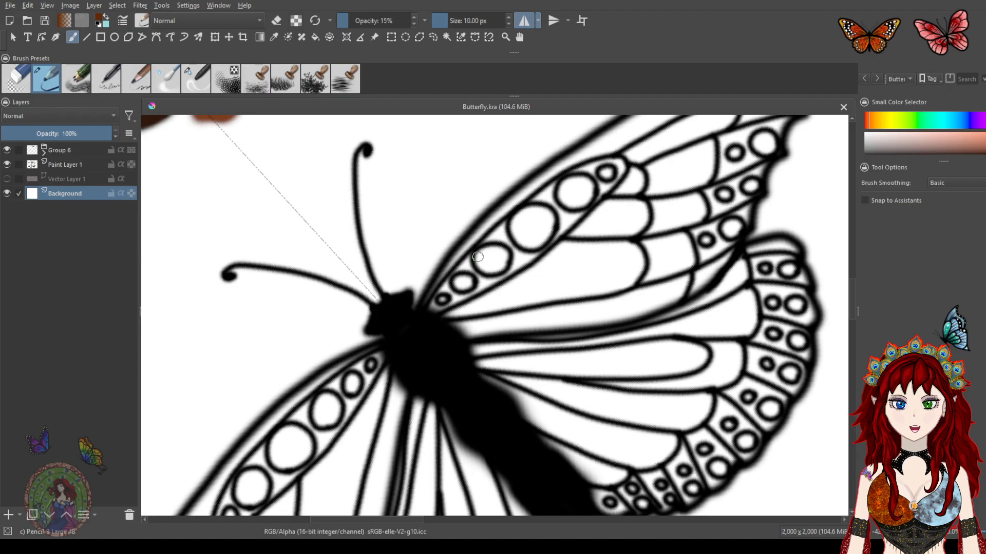
pyautogui.moveTo(461, 312); pyautogui.dragTo(543, 280)
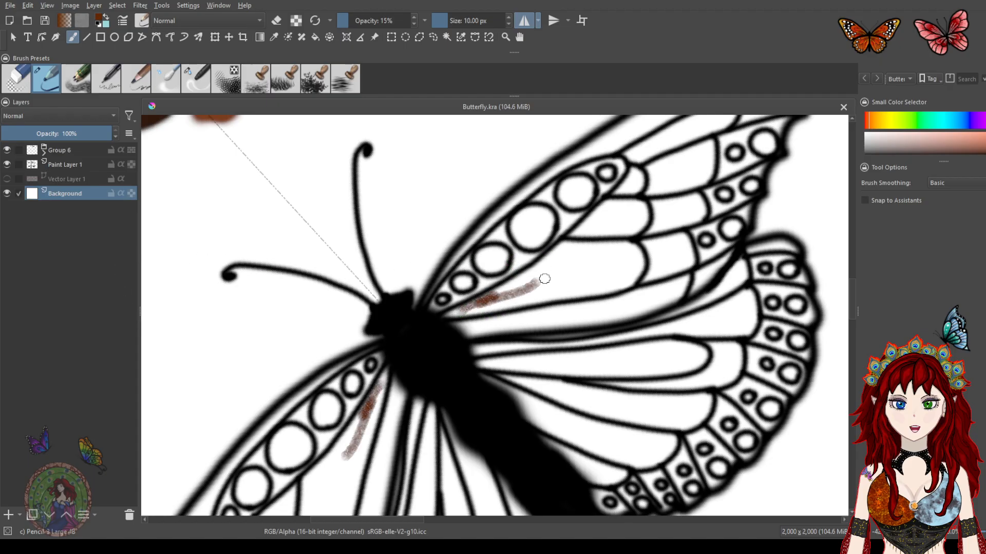
pyautogui.hotkey('ctrl', 'z')
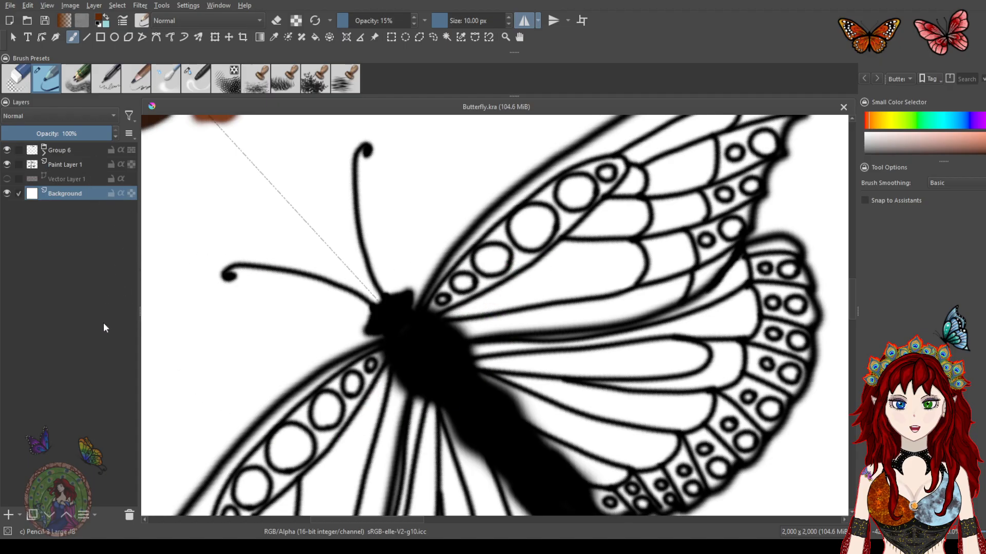
# Add a new paint layer above the vector layer for colouring the butterfly
pyautogui.click(64, 177)
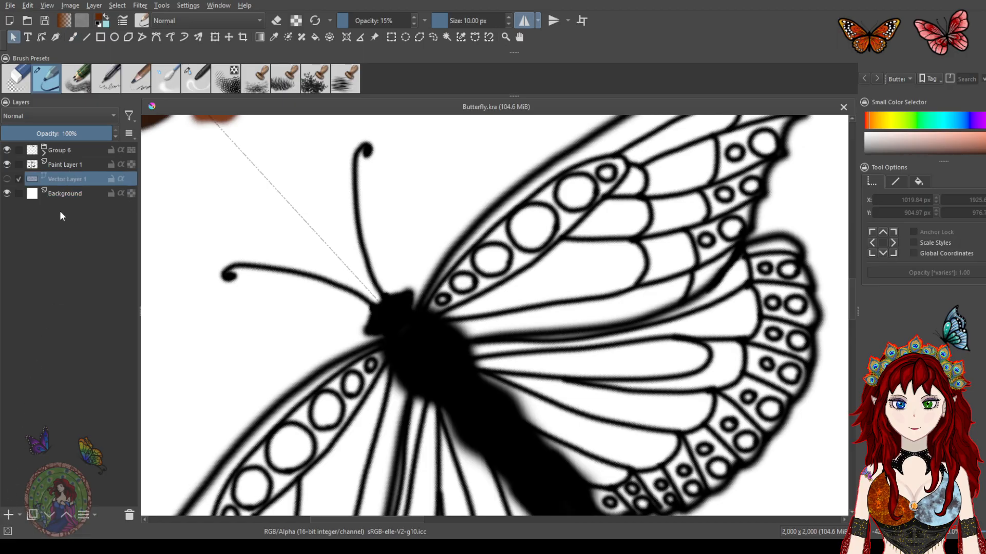
pyautogui.click(8, 515)
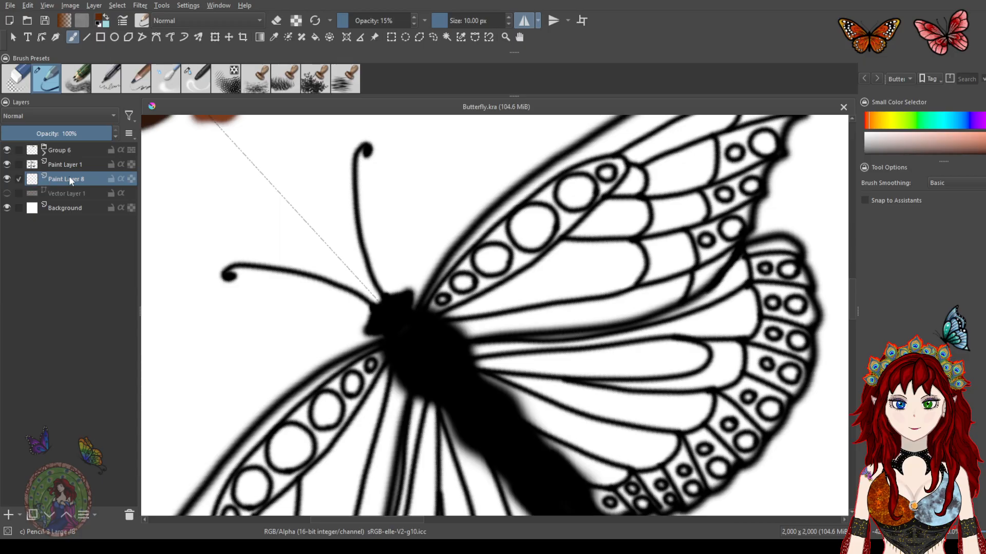
pyautogui.click(11, 165)
pyautogui.click(11, 164)
pyautogui.moveTo(557, 264)
pyautogui.mouseDown()
pyautogui.moveTo(561, 287)
pyautogui.moveTo(530, 245)
pyautogui.moveTo(530, 227)
pyautogui.moveTo(479, 290)
pyautogui.moveTo(443, 314)
pyautogui.moveTo(441, 299)
pyautogui.moveTo(423, 296)
pyautogui.moveTo(415, 331)
pyautogui.moveTo(478, 360)
pyautogui.mouseUp()
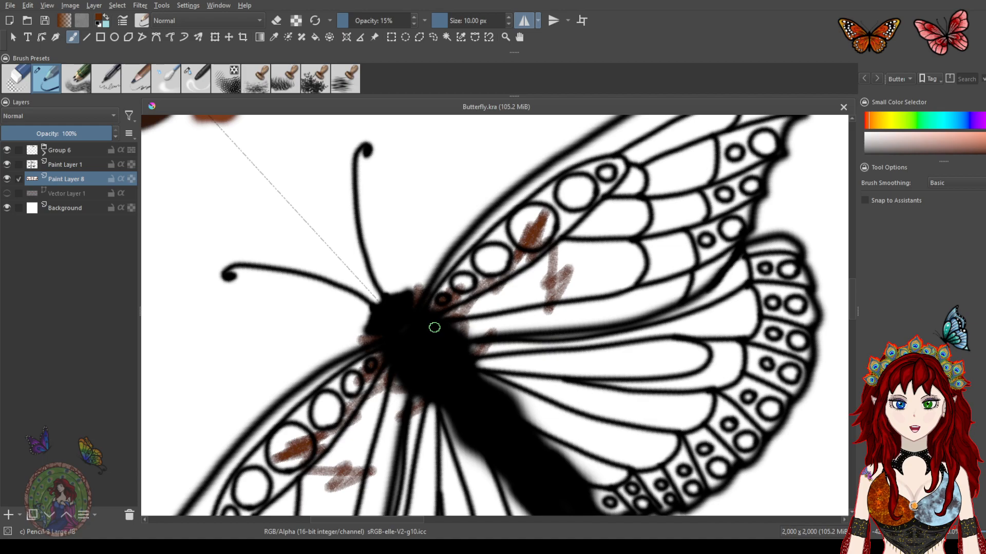
pyautogui.moveTo(485, 386); pyautogui.dragTo(547, 391)
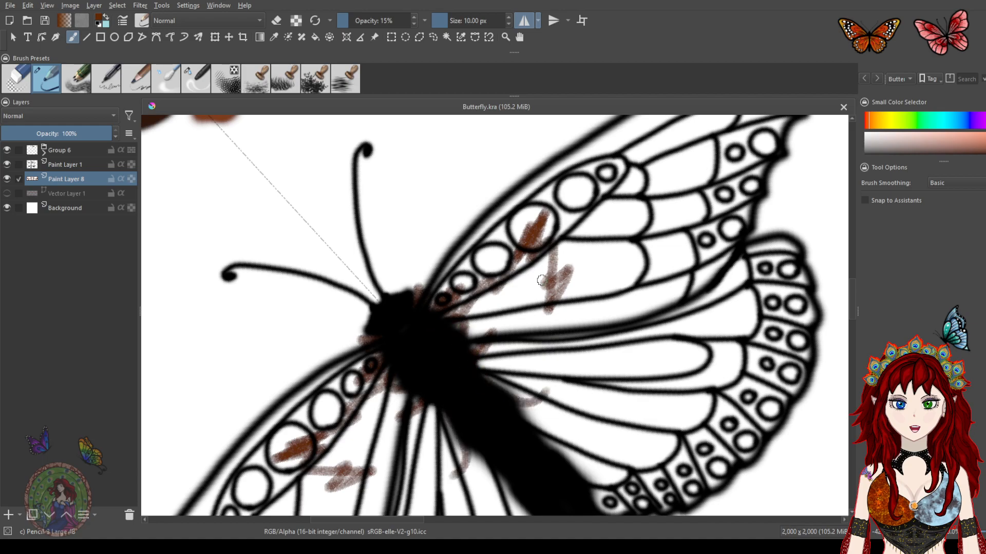
pyautogui.hotkey('ctrl', 'z')
pyautogui.hotkey('ctrl', 'z')
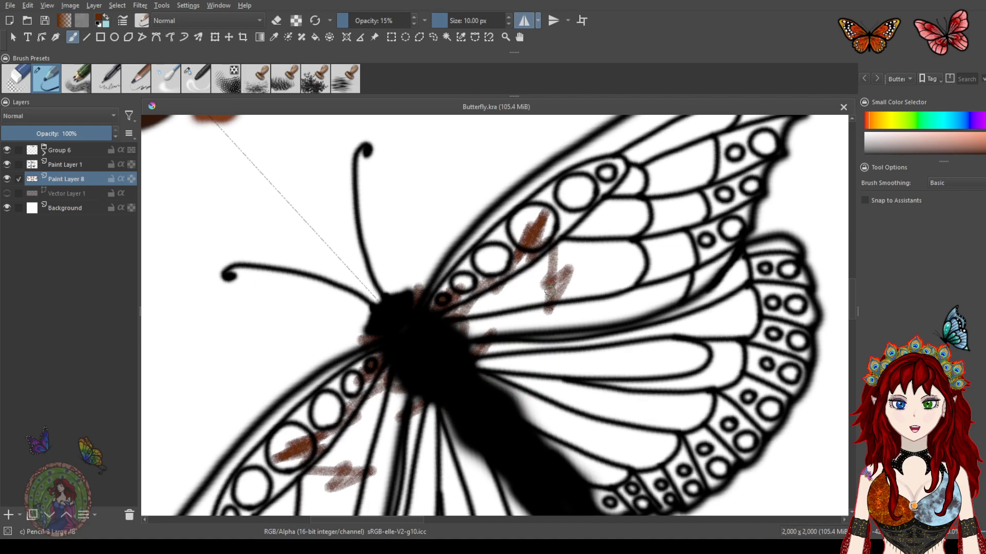
# Pick the dark reddish-brown swatch from the Earth colour palette
pyautogui.moveTo(539, 248); pyautogui.dragTo(542, 362)
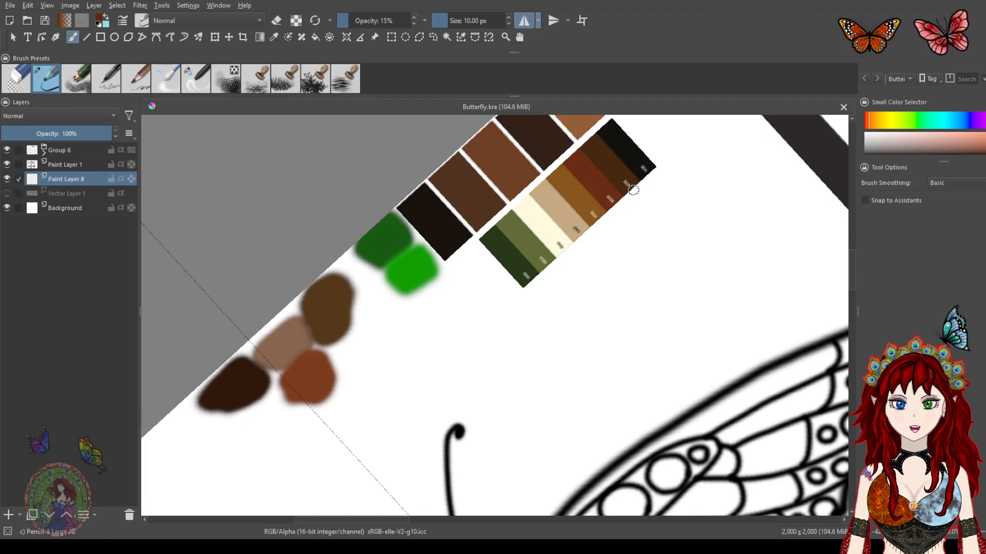
pyautogui.keyDown('ctrl'); pyautogui.click(618, 169); pyautogui.keyUp('ctrl')
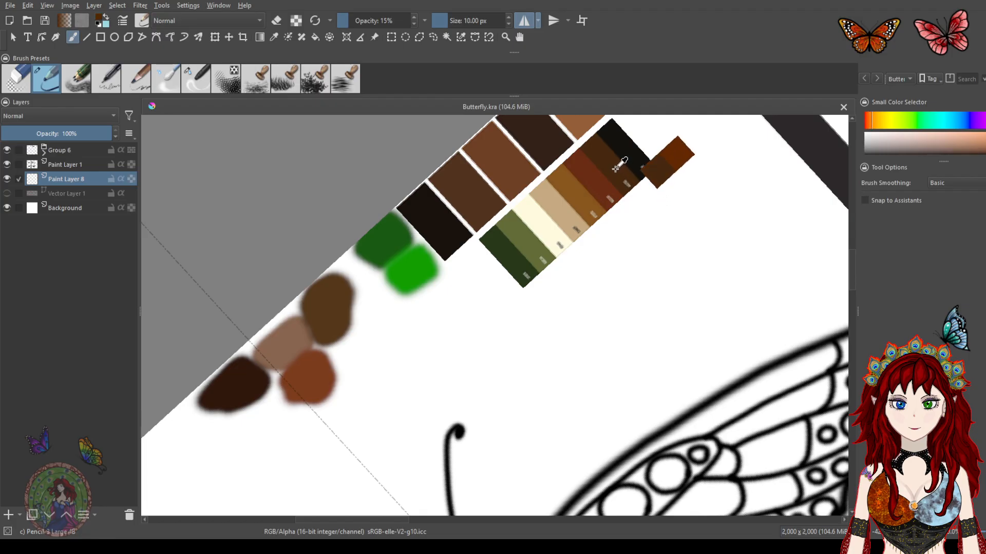
# Paint mirrored brown shading at the base of the upper wings beside the body
pyautogui.moveTo(609, 378); pyautogui.dragTo(538, 175)
pyautogui.moveTo(573, 344)
pyautogui.mouseDown()
pyautogui.moveTo(563, 255)
pyautogui.moveTo(572, 238)
pyautogui.moveTo(491, 257)
pyautogui.mouseUp()
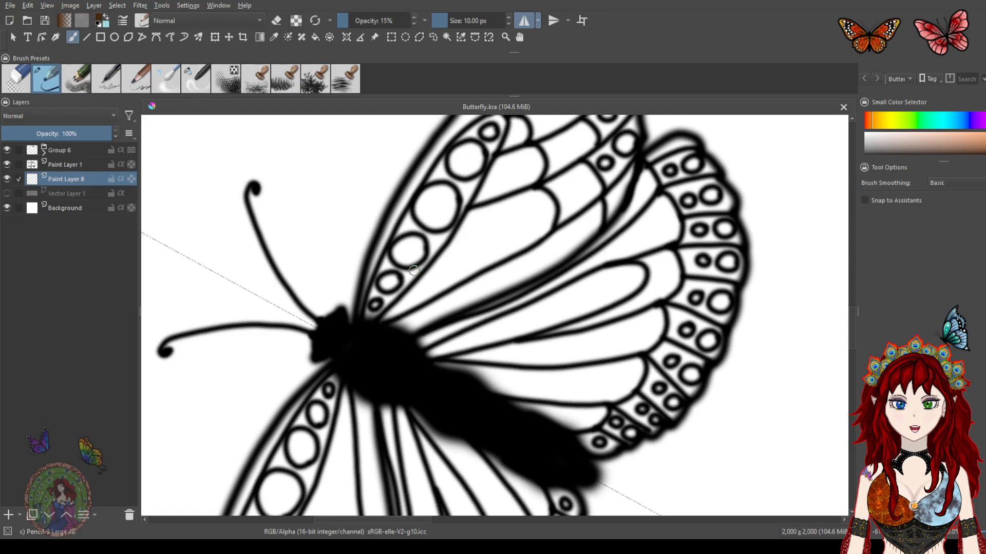
pyautogui.moveTo(409, 291)
pyautogui.mouseDown()
pyautogui.moveTo(400, 282)
pyautogui.moveTo(410, 261)
pyautogui.moveTo(394, 268)
pyautogui.mouseUp()
pyautogui.scroll(2, 426, 275)
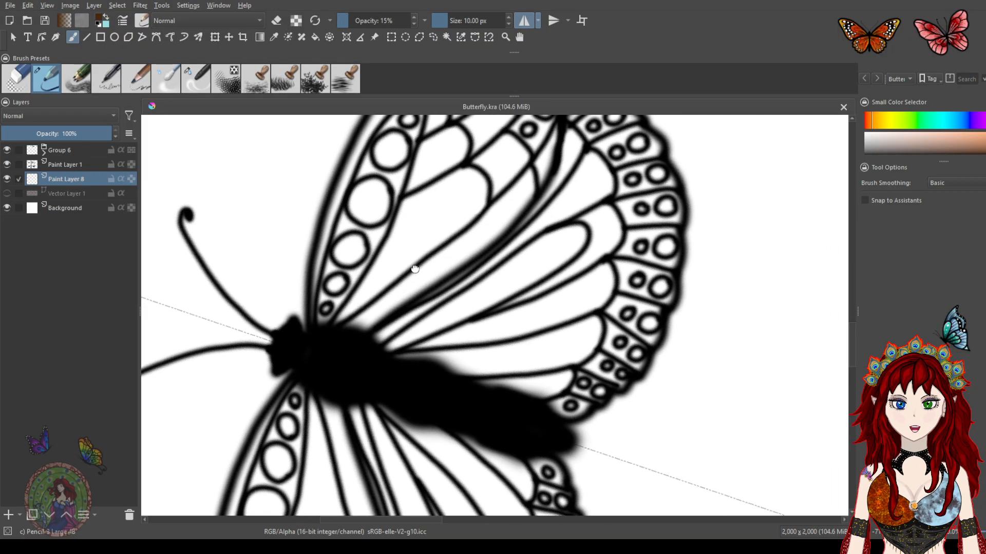
pyautogui.scroll(1, 391, 280)
pyautogui.moveTo(324, 320)
pyautogui.mouseDown()
pyautogui.moveTo(315, 328)
pyautogui.moveTo(339, 312)
pyautogui.moveTo(302, 340)
pyautogui.moveTo(373, 325)
pyautogui.moveTo(362, 356)
pyautogui.moveTo(378, 345)
pyautogui.moveTo(387, 353)
pyautogui.mouseUp()
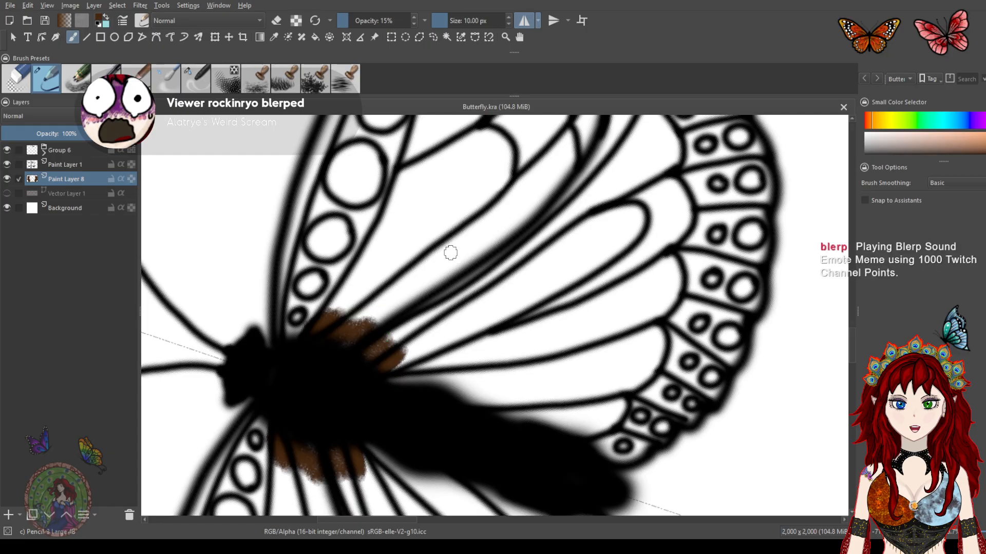
pyautogui.scroll(-1, 469, 268)
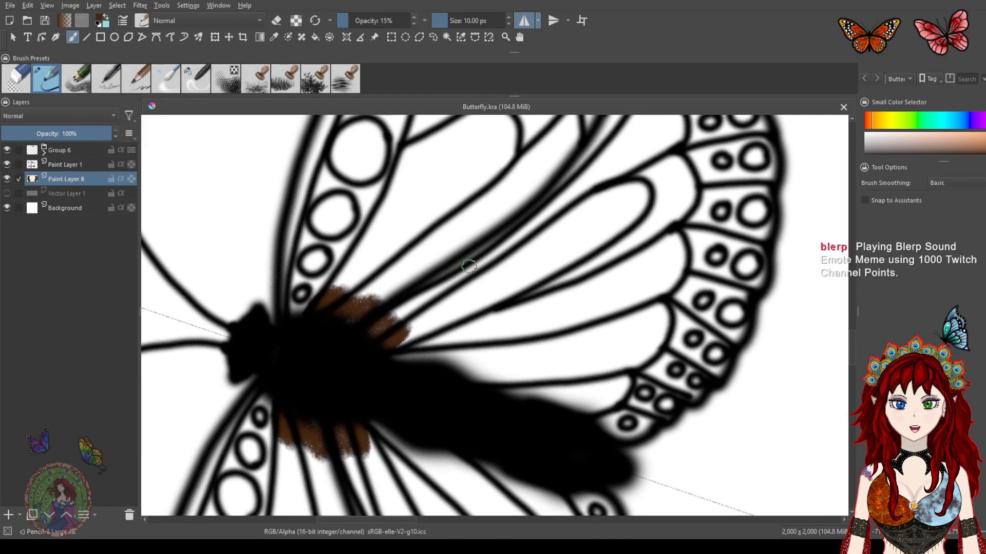
# Extend the brown shading across the upper and lower wing bases around the thorax
pyautogui.moveTo(483, 260); pyautogui.dragTo(442, 239)
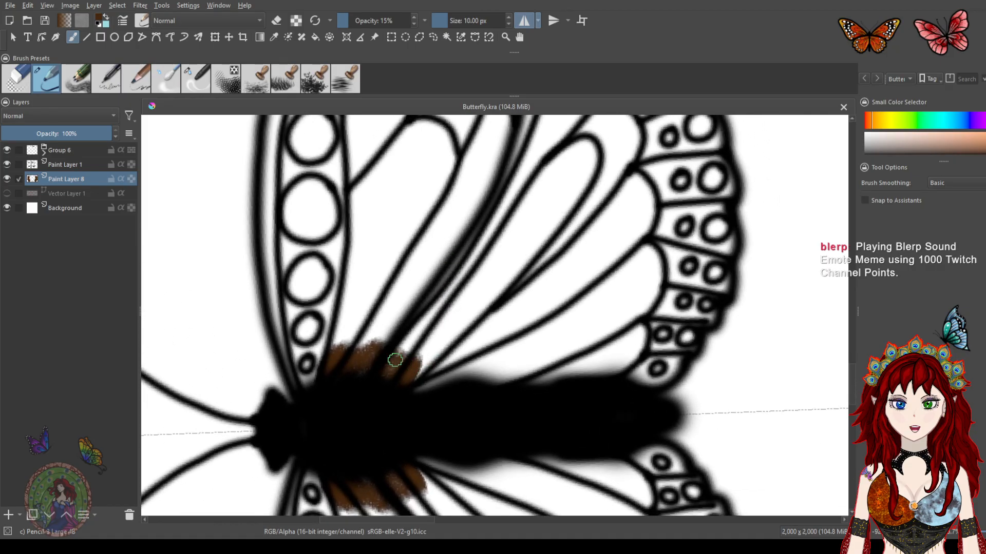
pyautogui.moveTo(327, 358)
pyautogui.mouseDown()
pyautogui.moveTo(335, 318)
pyautogui.moveTo(349, 306)
pyautogui.moveTo(341, 354)
pyautogui.moveTo(380, 317)
pyautogui.moveTo(374, 341)
pyautogui.moveTo(407, 293)
pyautogui.moveTo(392, 354)
pyautogui.moveTo(413, 341)
pyautogui.mouseUp()
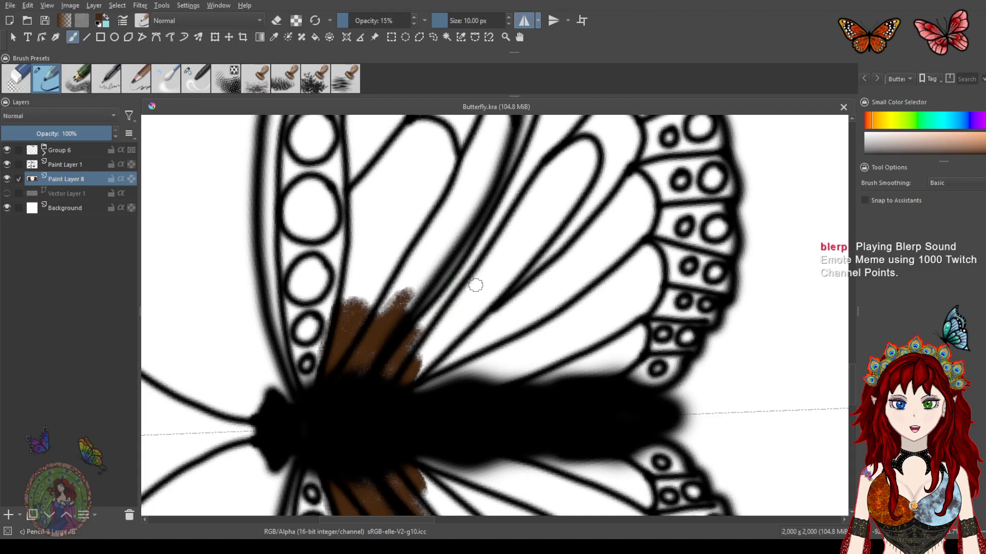
pyautogui.moveTo(489, 306); pyautogui.dragTo(466, 241)
pyautogui.moveTo(385, 314)
pyautogui.mouseDown()
pyautogui.moveTo(438, 306)
pyautogui.moveTo(429, 329)
pyautogui.moveTo(458, 318)
pyautogui.moveTo(445, 342)
pyautogui.moveTo(401, 329)
pyautogui.moveTo(396, 304)
pyautogui.moveTo(354, 308)
pyautogui.mouseUp()
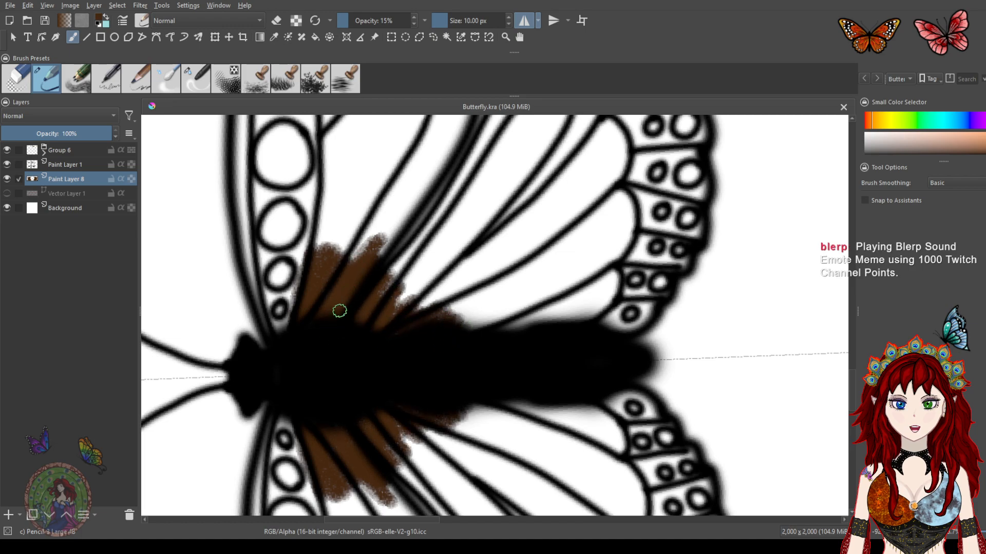
pyautogui.moveTo(264, 333)
pyautogui.mouseDown()
pyautogui.moveTo(241, 244)
pyautogui.moveTo(266, 338)
pyautogui.moveTo(255, 206)
pyautogui.mouseUp()
pyautogui.moveTo(462, 306)
pyautogui.mouseDown()
pyautogui.moveTo(444, 325)
pyautogui.moveTo(465, 309)
pyautogui.moveTo(466, 329)
pyautogui.moveTo(475, 328)
pyautogui.moveTo(448, 325)
pyautogui.mouseUp()
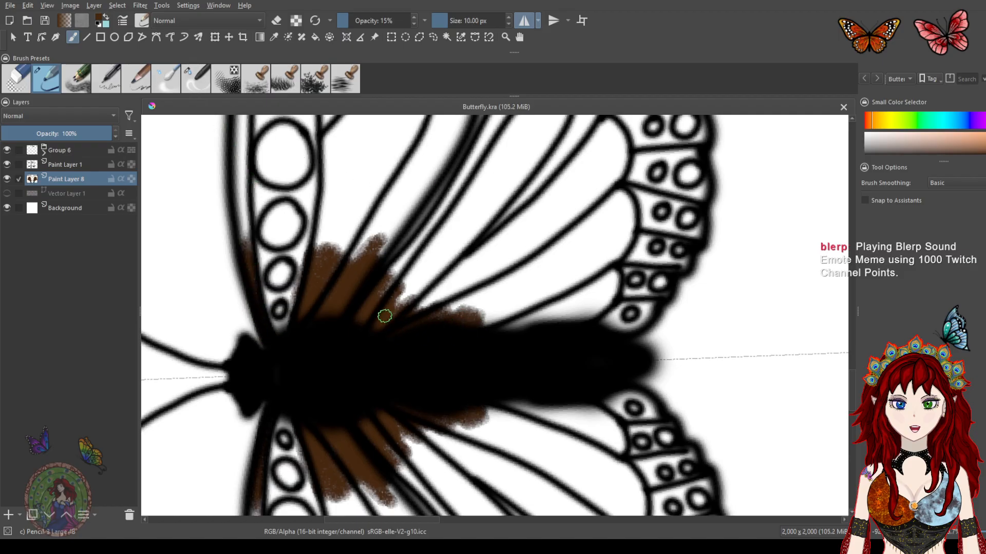
pyautogui.moveTo(453, 311)
pyautogui.mouseDown()
pyautogui.moveTo(491, 195)
pyautogui.moveTo(479, 341)
pyautogui.moveTo(489, 305)
pyautogui.mouseUp()
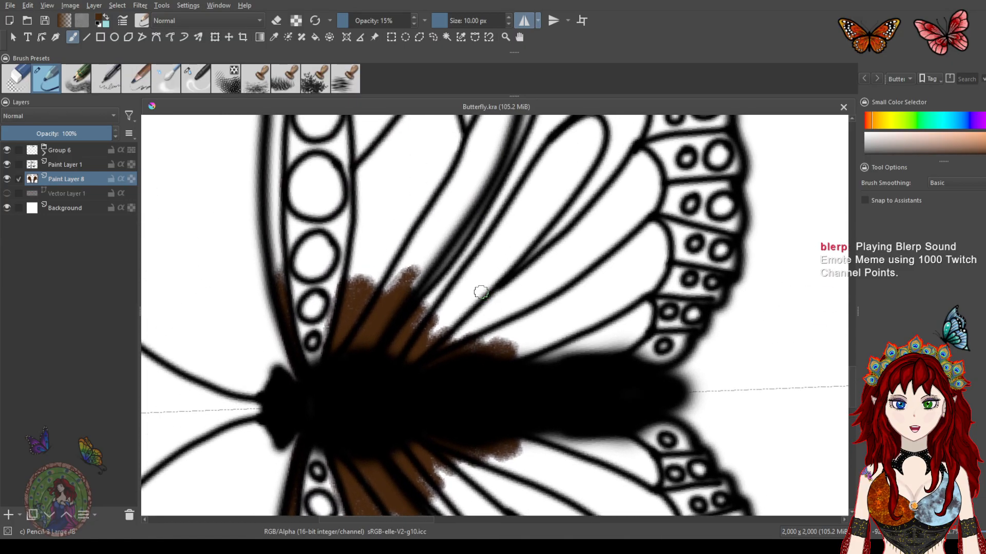
pyautogui.moveTo(442, 341)
pyautogui.mouseDown()
pyautogui.moveTo(416, 346)
pyautogui.moveTo(458, 344)
pyautogui.moveTo(407, 328)
pyautogui.moveTo(458, 336)
pyautogui.mouseUp()
# Switch to the blender brush preset and set its opacity to 100%
pyautogui.click(201, 76)
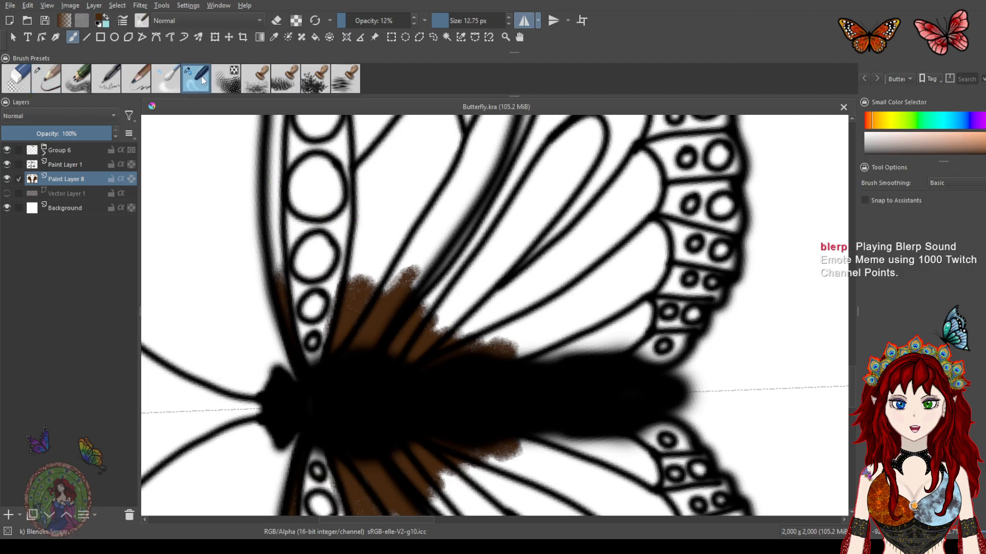
pyautogui.moveTo(365, 21); pyautogui.dragTo(412, 13)
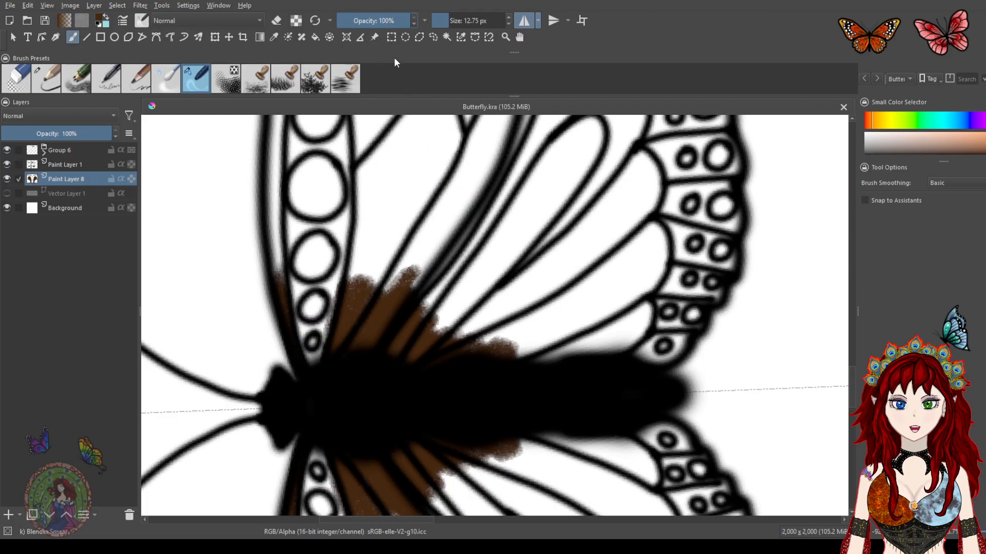
# Enlarge the blender brush to about 45.76 px and try blending the brown shading, undoing the four blend strokes
pyautogui.moveTo(447, 22); pyautogui.dragTo(456, 21)
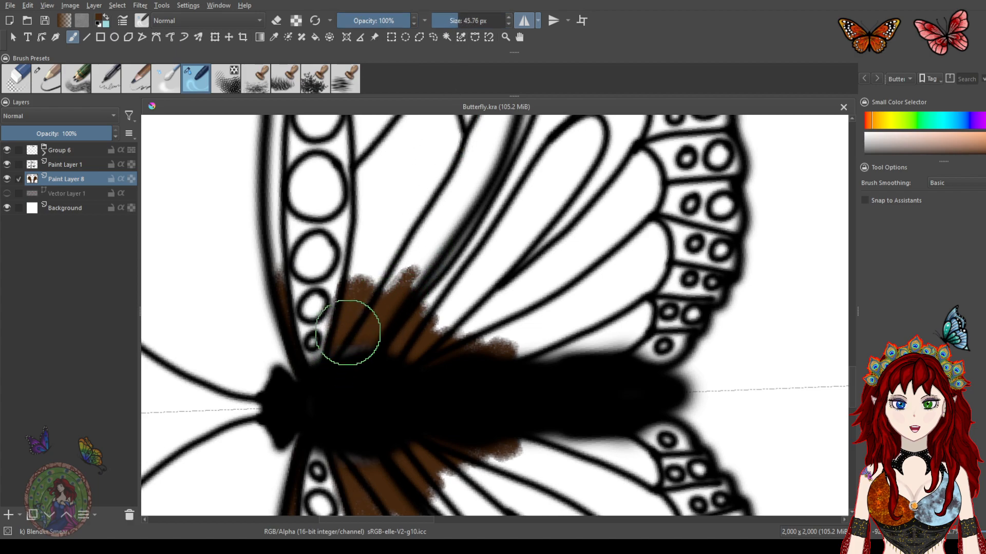
pyautogui.moveTo(346, 339); pyautogui.dragTo(409, 248)
pyautogui.moveTo(379, 335); pyautogui.dragTo(488, 220)
pyautogui.moveTo(403, 375)
pyautogui.mouseDown()
pyautogui.moveTo(445, 311)
pyautogui.moveTo(502, 272)
pyautogui.mouseUp()
pyautogui.moveTo(440, 381); pyautogui.dragTo(526, 281)
pyautogui.moveTo(489, 379); pyautogui.dragTo(540, 306)
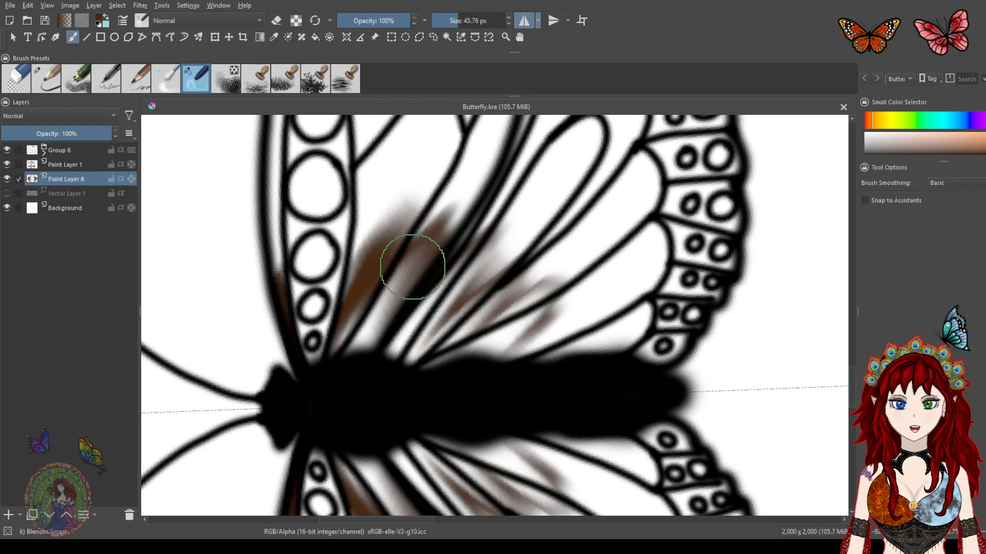
pyautogui.hotkey('ctrl', 'z')
pyautogui.hotkey('ctrl', 'z')
pyautogui.hotkey('ctrl', 'z')
pyautogui.hotkey('ctrl', 'z')
pyautogui.hotkey('ctrl', 'z')
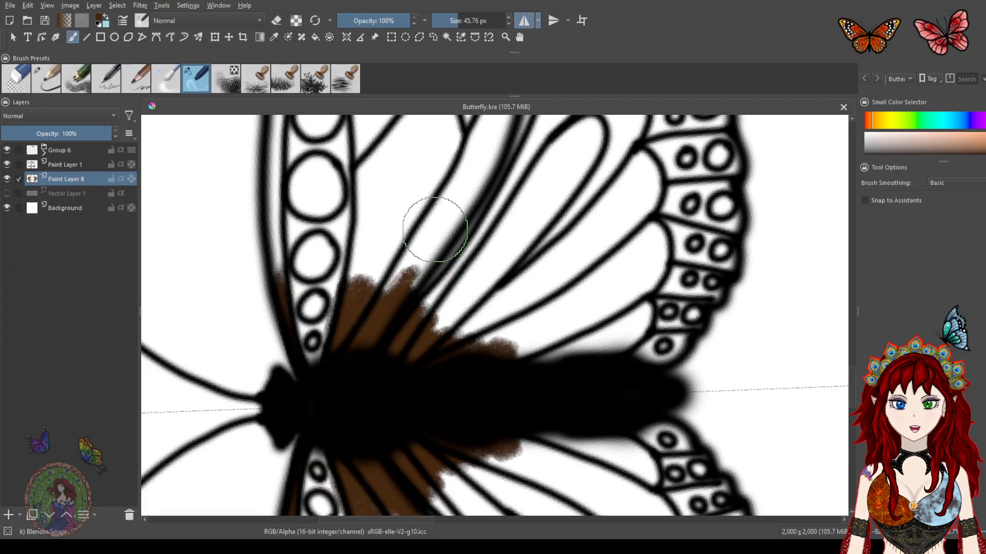
# Lower the blender opacity to 15% and soften the brown shading outward into the upper wing bases
pyautogui.moveTo(404, 20); pyautogui.dragTo(350, 15)
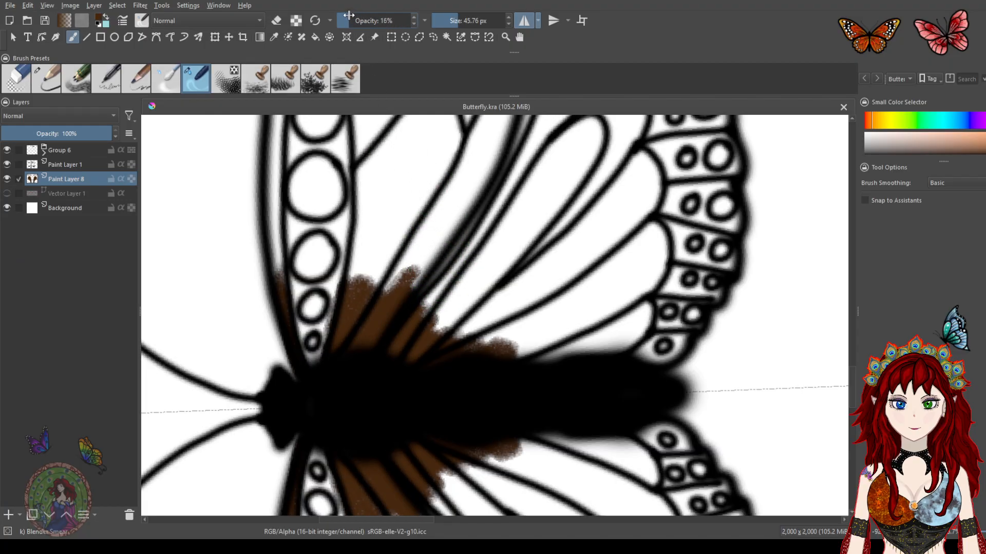
pyautogui.moveTo(353, 328); pyautogui.dragTo(390, 228)
pyautogui.moveTo(365, 309)
pyautogui.mouseDown()
pyautogui.moveTo(482, 352)
pyautogui.moveTo(532, 312)
pyautogui.moveTo(484, 366)
pyautogui.moveTo(494, 319)
pyautogui.moveTo(477, 315)
pyautogui.moveTo(405, 352)
pyautogui.moveTo(403, 331)
pyautogui.moveTo(429, 263)
pyautogui.moveTo(348, 335)
pyautogui.moveTo(384, 227)
pyautogui.moveTo(342, 282)
pyautogui.moveTo(320, 335)
pyautogui.moveTo(288, 340)
pyautogui.moveTo(282, 210)
pyautogui.moveTo(285, 369)
pyautogui.moveTo(274, 259)
pyautogui.moveTo(319, 155)
pyautogui.mouseUp()
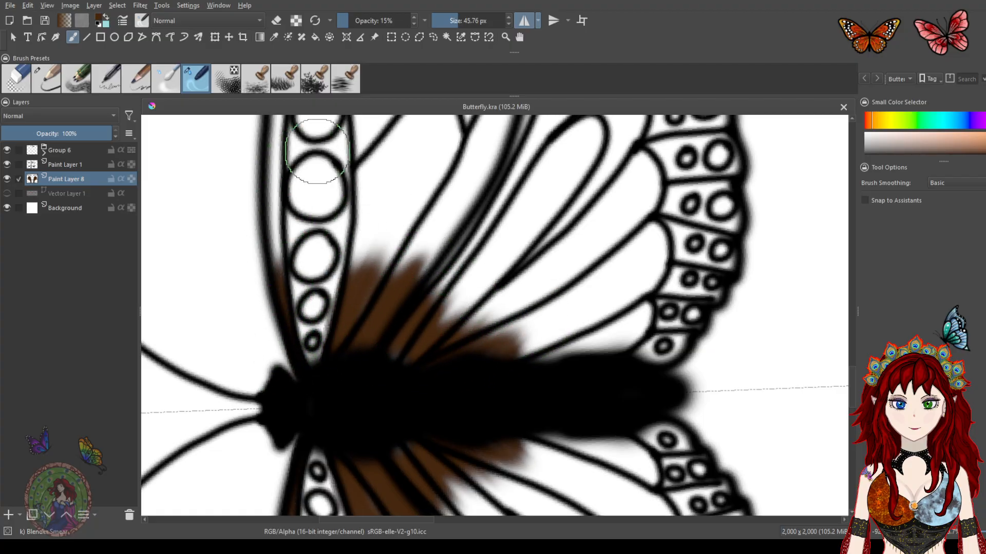
pyautogui.moveTo(385, 205)
pyautogui.mouseDown()
pyautogui.moveTo(349, 337)
pyautogui.moveTo(400, 251)
pyautogui.moveTo(384, 281)
pyautogui.moveTo(387, 310)
pyautogui.moveTo(434, 241)
pyautogui.moveTo(393, 330)
pyautogui.moveTo(411, 325)
pyautogui.moveTo(452, 276)
pyautogui.moveTo(419, 364)
pyautogui.moveTo(460, 318)
pyautogui.moveTo(468, 324)
pyautogui.moveTo(454, 356)
pyautogui.moveTo(465, 371)
pyautogui.moveTo(522, 329)
pyautogui.moveTo(413, 379)
pyautogui.moveTo(375, 347)
pyautogui.moveTo(351, 300)
pyautogui.moveTo(420, 378)
pyautogui.moveTo(367, 345)
pyautogui.moveTo(424, 365)
pyautogui.moveTo(393, 312)
pyautogui.moveTo(408, 294)
pyautogui.moveTo(356, 349)
pyautogui.moveTo(294, 364)
pyautogui.moveTo(282, 322)
pyautogui.moveTo(296, 369)
pyautogui.moveTo(469, 336)
pyautogui.moveTo(426, 284)
pyautogui.mouseUp()
pyautogui.press('space')
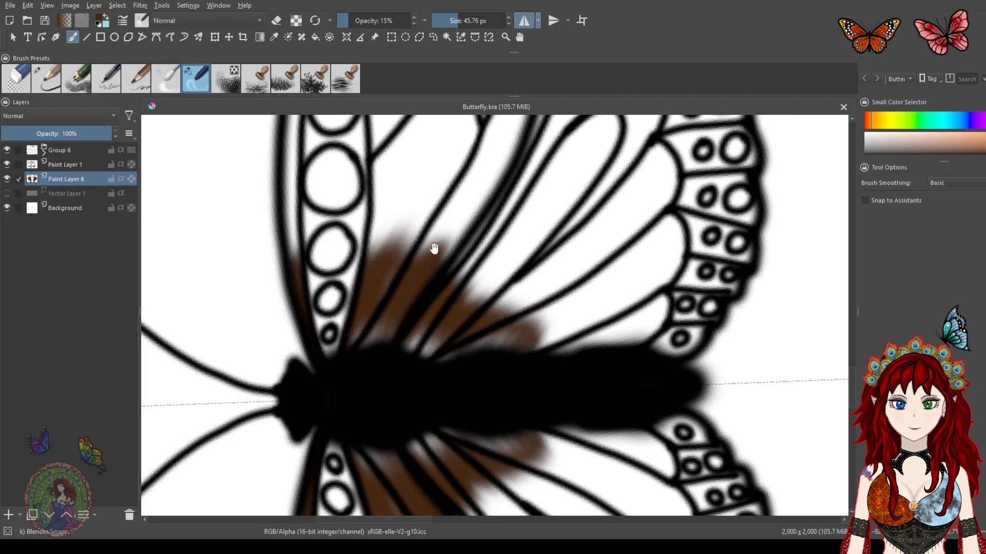
# Add a small pencil stroke of brown texture across the upper wing base, then blend it smooth with the blender brush
pyautogui.click(50, 78)
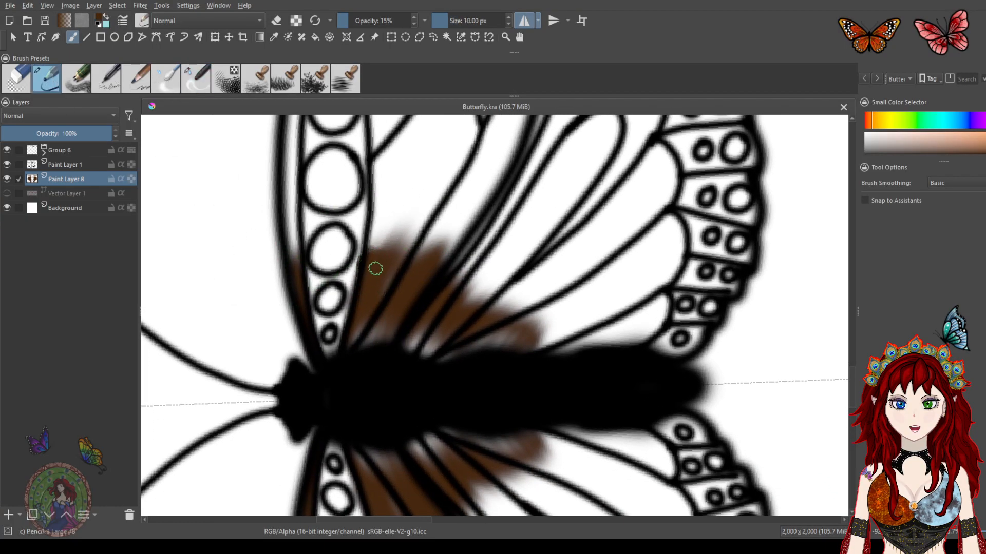
pyautogui.moveTo(438, 293)
pyautogui.mouseDown()
pyautogui.moveTo(511, 342)
pyautogui.moveTo(545, 355)
pyautogui.mouseUp()
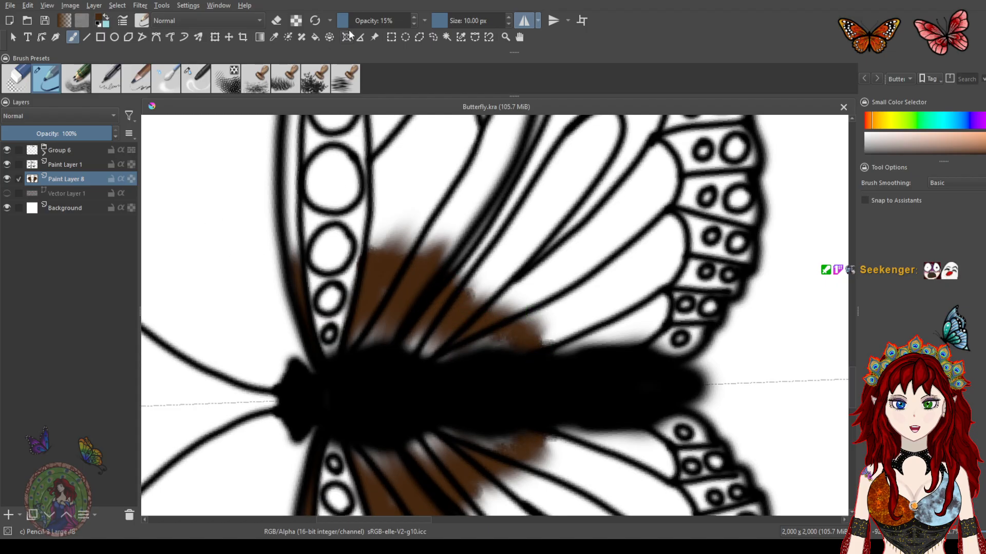
pyautogui.click(194, 76)
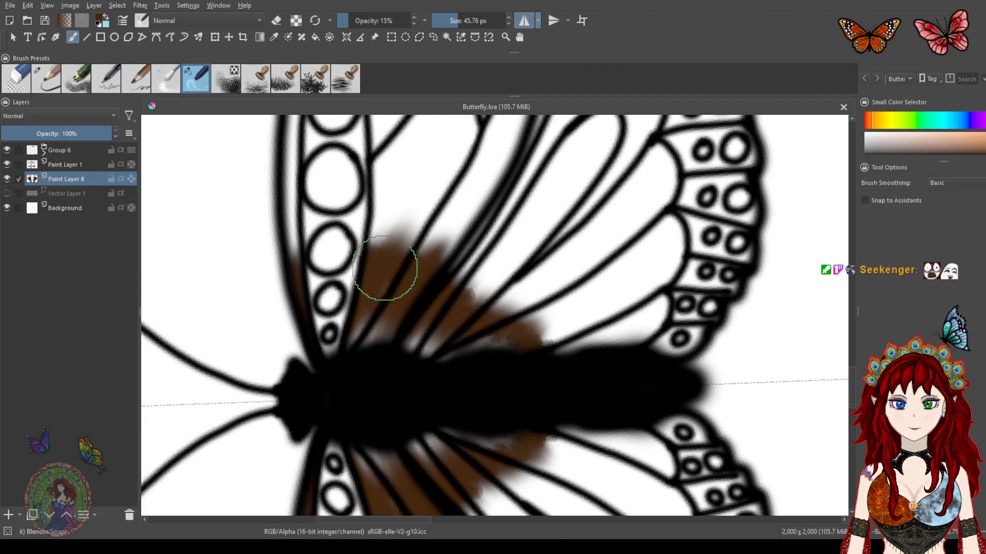
pyautogui.moveTo(380, 271)
pyautogui.mouseDown()
pyautogui.moveTo(387, 330)
pyautogui.moveTo(501, 260)
pyautogui.moveTo(476, 347)
pyautogui.moveTo(539, 341)
pyautogui.moveTo(462, 359)
pyautogui.moveTo(467, 309)
pyautogui.mouseUp()
pyautogui.moveTo(352, 341); pyautogui.dragTo(366, 311)
pyautogui.moveTo(296, 312); pyautogui.dragTo(297, 252)
pyautogui.moveTo(304, 359); pyautogui.dragTo(297, 216)
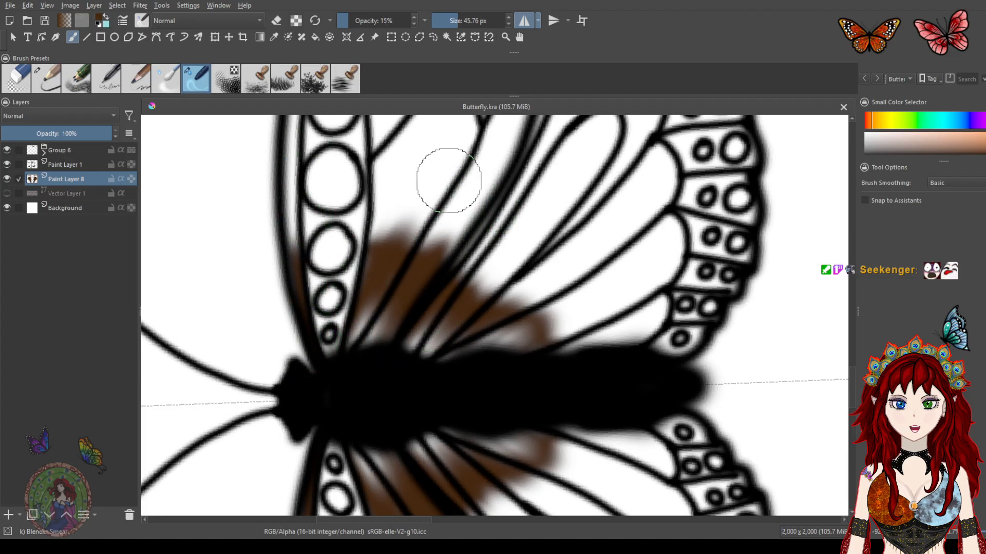
# Blend the brown shading further along the wing veins beside the thorax
pyautogui.scroll(-3, 487, 257)
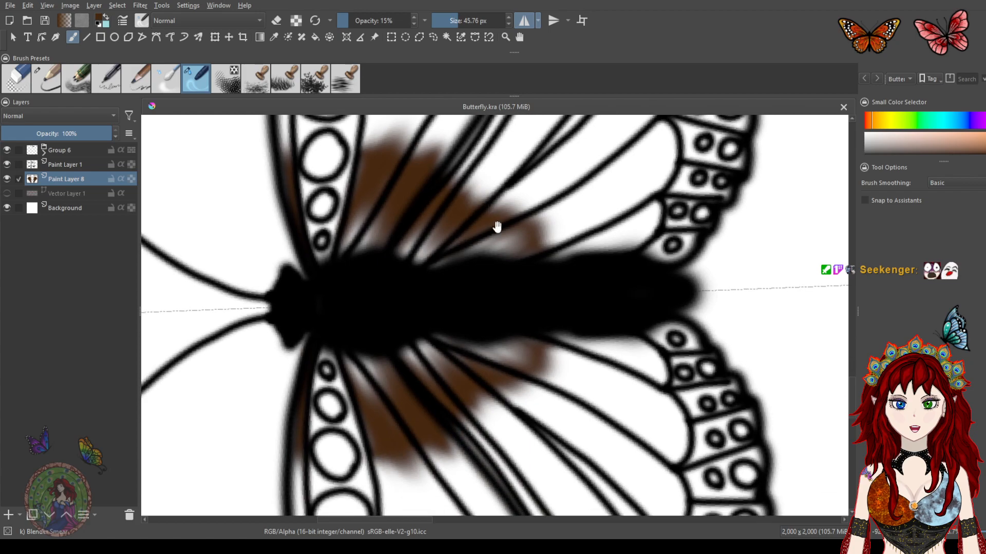
pyautogui.moveTo(453, 247); pyautogui.dragTo(474, 322)
pyautogui.moveTo(487, 251); pyautogui.dragTo(485, 325)
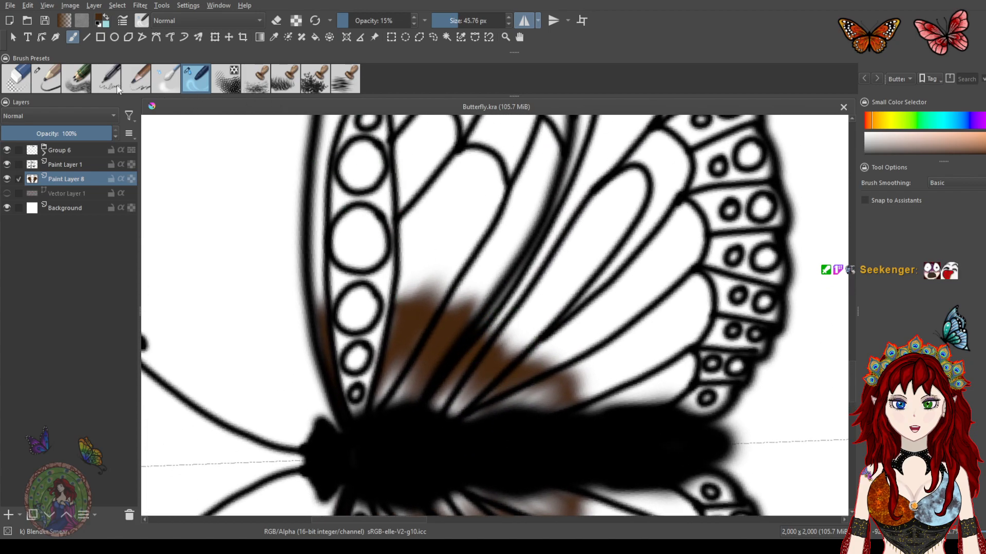
pyautogui.scroll(-2, 473, 308)
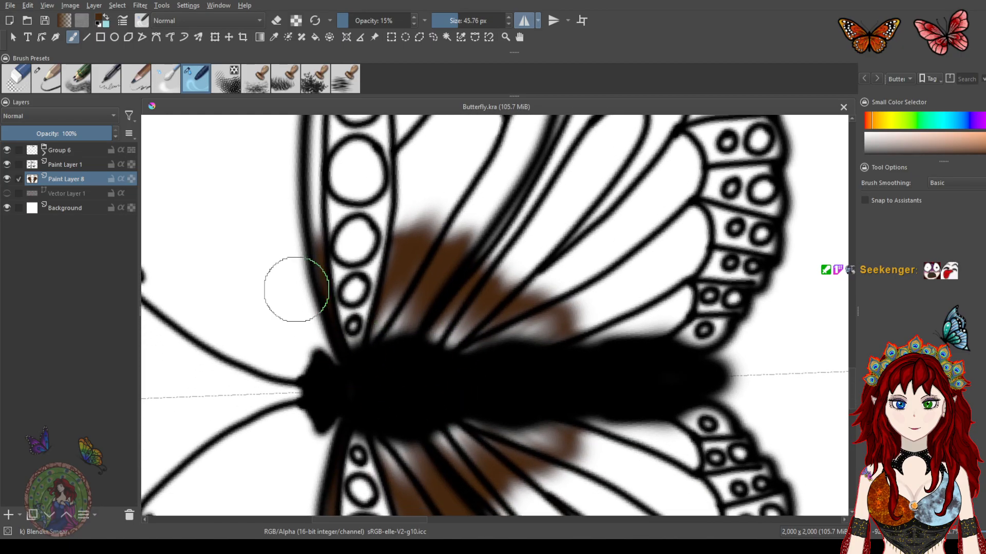
pyautogui.click(76, 78)
pyautogui.moveTo(535, 187)
pyautogui.mouseDown()
pyautogui.moveTo(596, 180)
pyautogui.moveTo(634, 203)
pyautogui.moveTo(675, 270)
pyautogui.moveTo(598, 239)
pyautogui.moveTo(521, 175)
pyautogui.moveTo(590, 234)
pyautogui.moveTo(646, 215)
pyautogui.mouseUp()
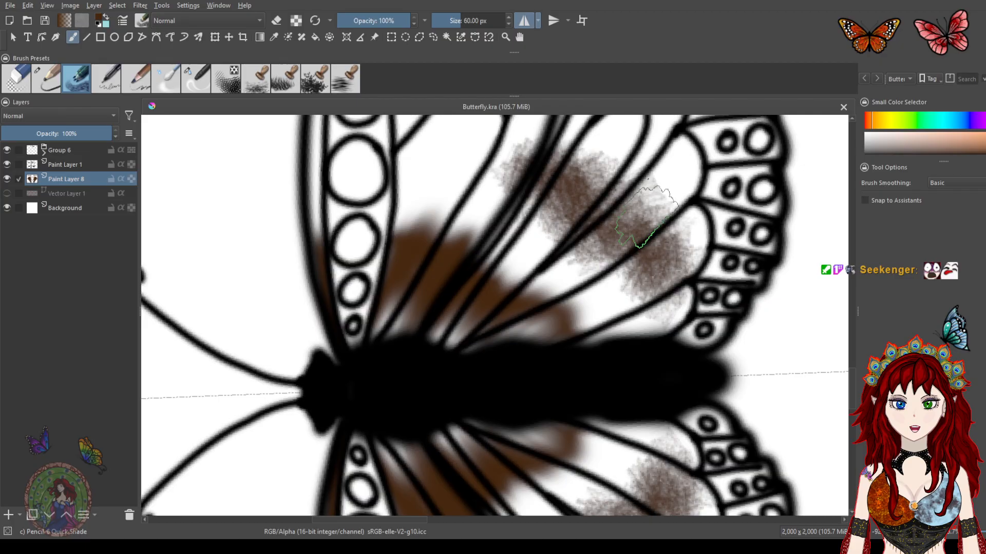
pyautogui.hotkey('ctrl', 'z')
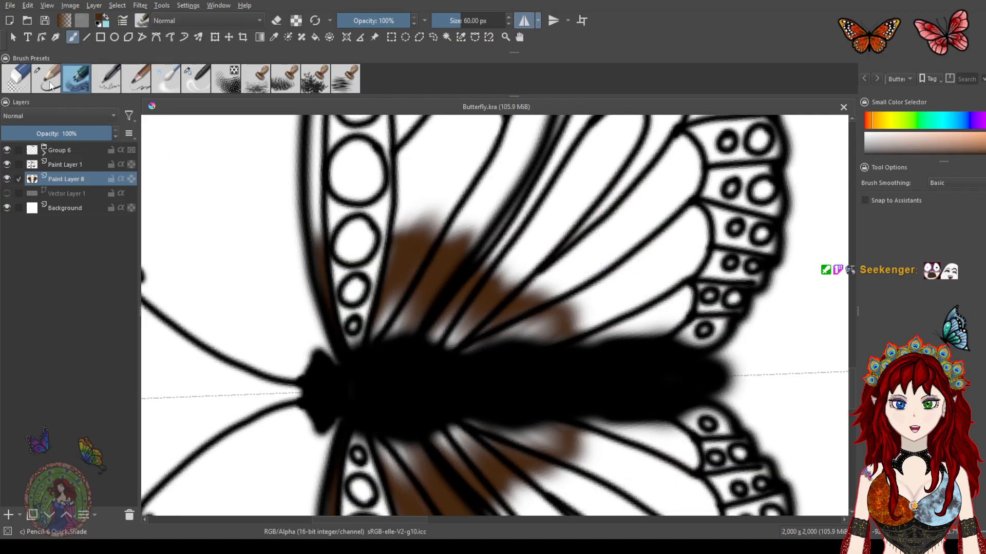
# Touch up the brown shading edge near the inner wing cells with the 10 px pencil preset
pyautogui.click(51, 79)
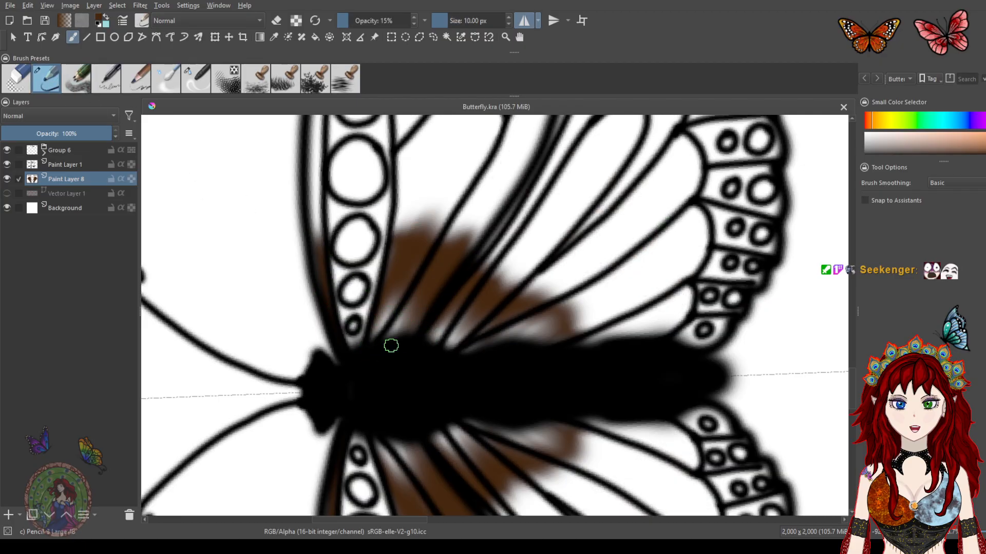
pyautogui.moveTo(390, 272)
pyautogui.mouseDown()
pyautogui.moveTo(388, 250)
pyautogui.moveTo(394, 271)
pyautogui.mouseUp()
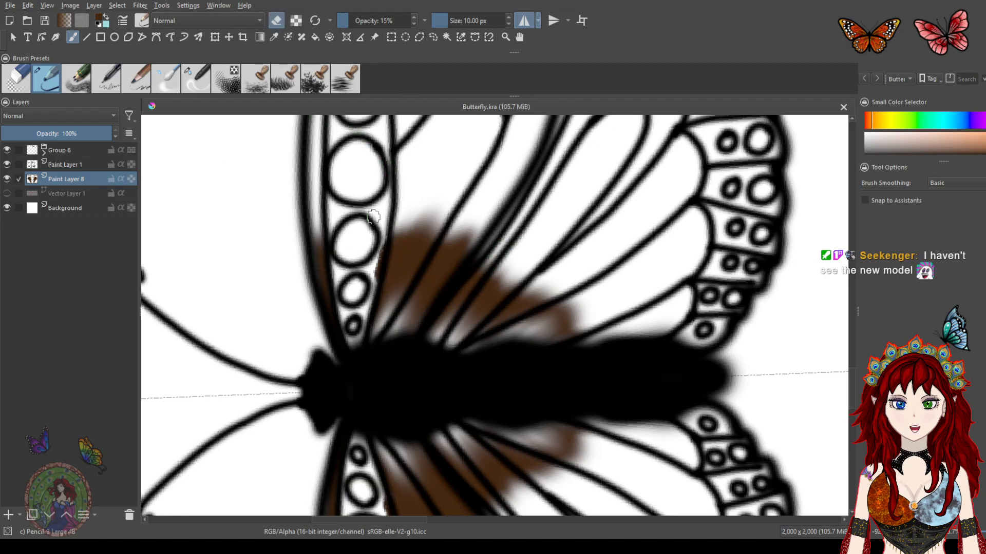
pyautogui.moveTo(374, 258); pyautogui.dragTo(379, 239)
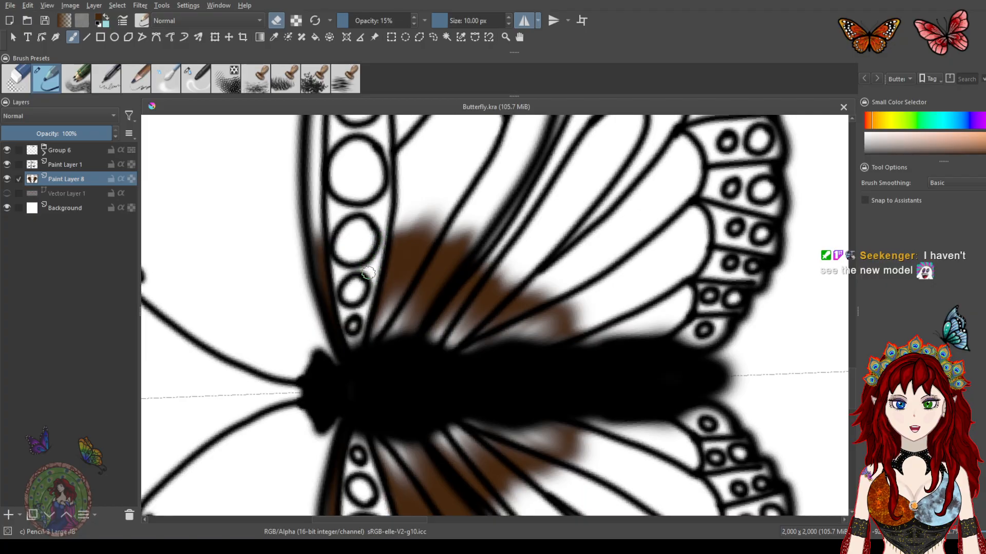
pyautogui.moveTo(356, 325); pyautogui.dragTo(368, 299)
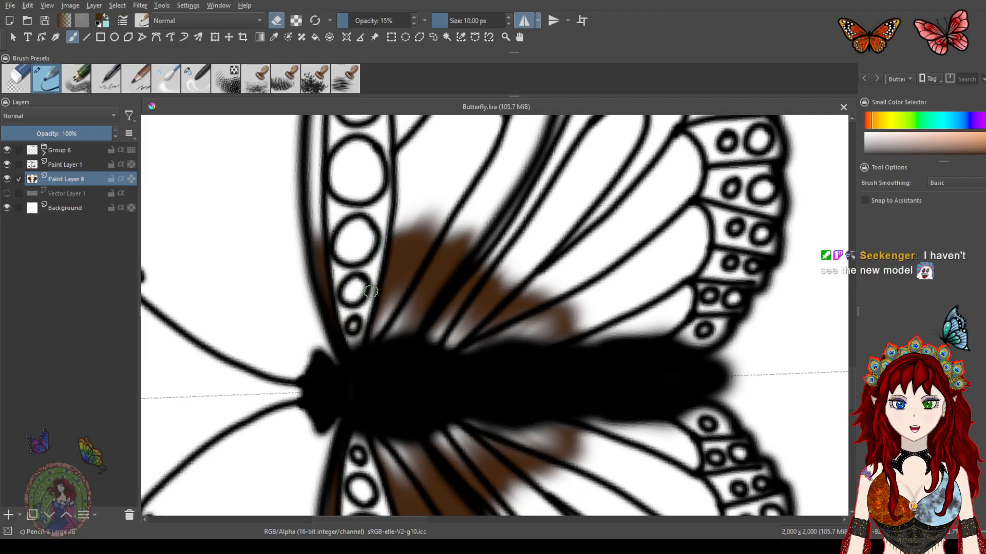
pyautogui.moveTo(337, 261); pyautogui.dragTo(321, 226)
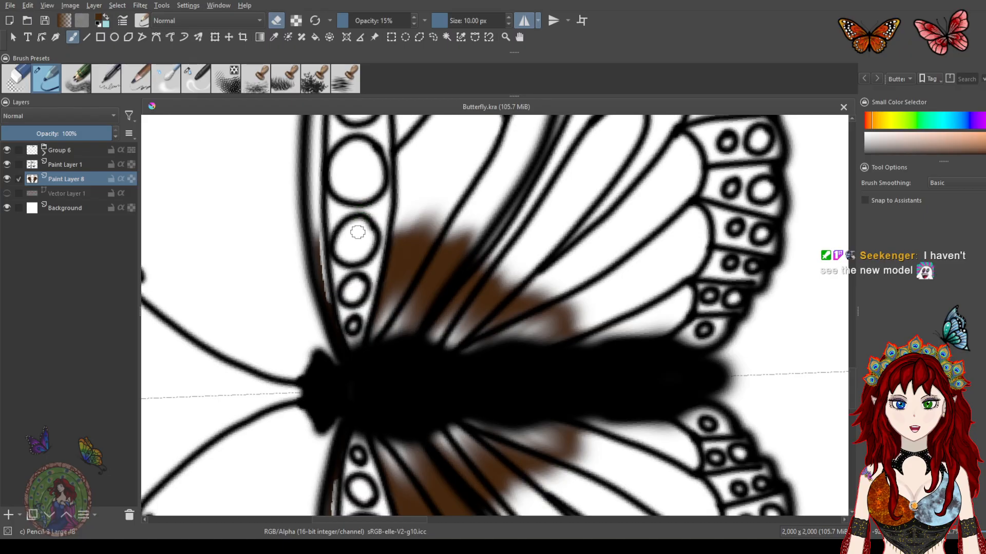
pyautogui.hotkey('ctrl', 'z')
pyautogui.hotkey('ctrl', 'z')
pyautogui.moveTo(371, 278); pyautogui.dragTo(381, 239)
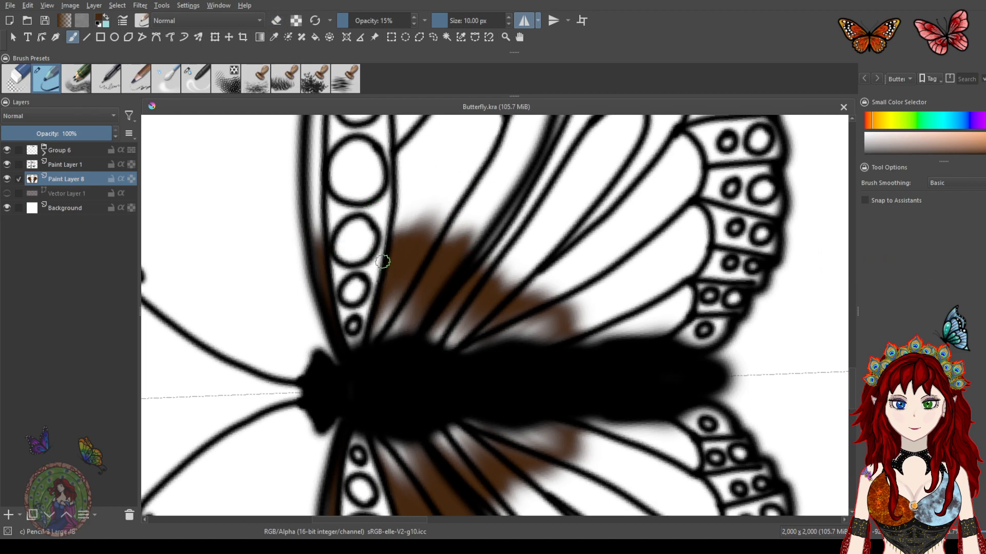
# Pick a lighter golden-brown swatch from the Earth colour palette
pyautogui.moveTo(384, 263); pyautogui.dragTo(497, 323)
pyautogui.moveTo(360, 249); pyautogui.dragTo(520, 344)
pyautogui.moveTo(384, 291); pyautogui.dragTo(477, 295)
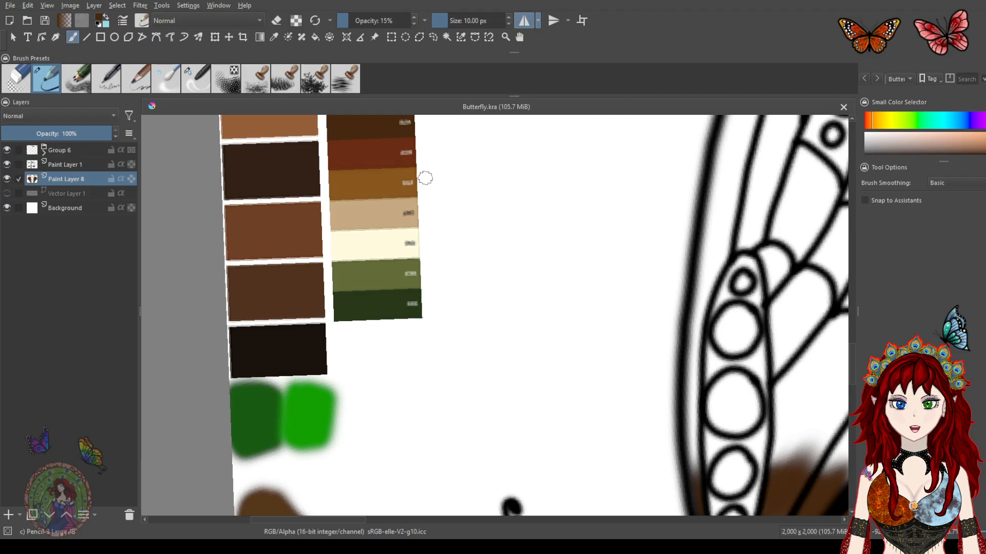
pyautogui.keyDown('ctrl'); pyautogui.click(392, 179); pyautogui.keyUp('ctrl')
pyautogui.hotkey('ctrl', 'z')
pyautogui.moveTo(579, 354); pyautogui.dragTo(401, 262)
pyautogui.moveTo(567, 293); pyautogui.dragTo(419, 212)
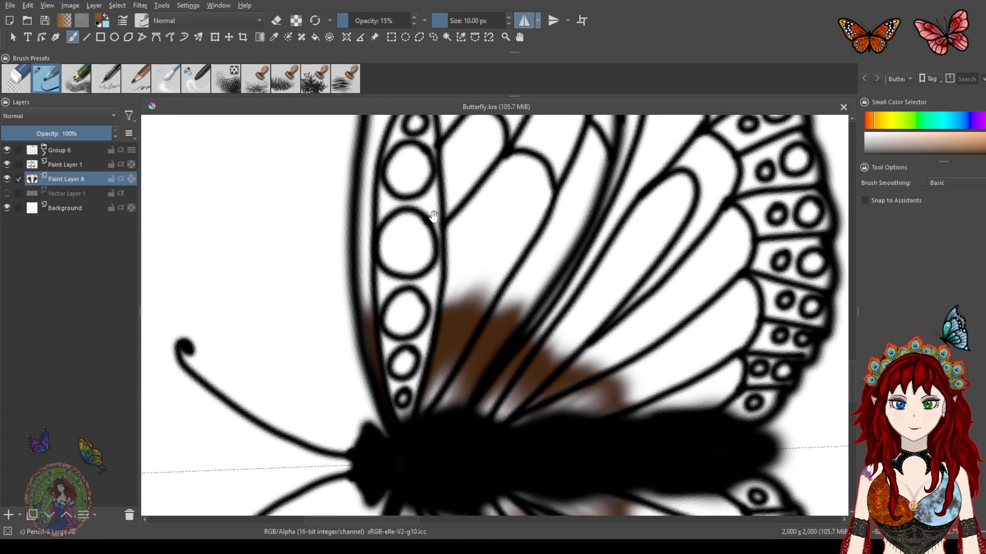
pyautogui.moveTo(530, 277); pyautogui.dragTo(443, 226)
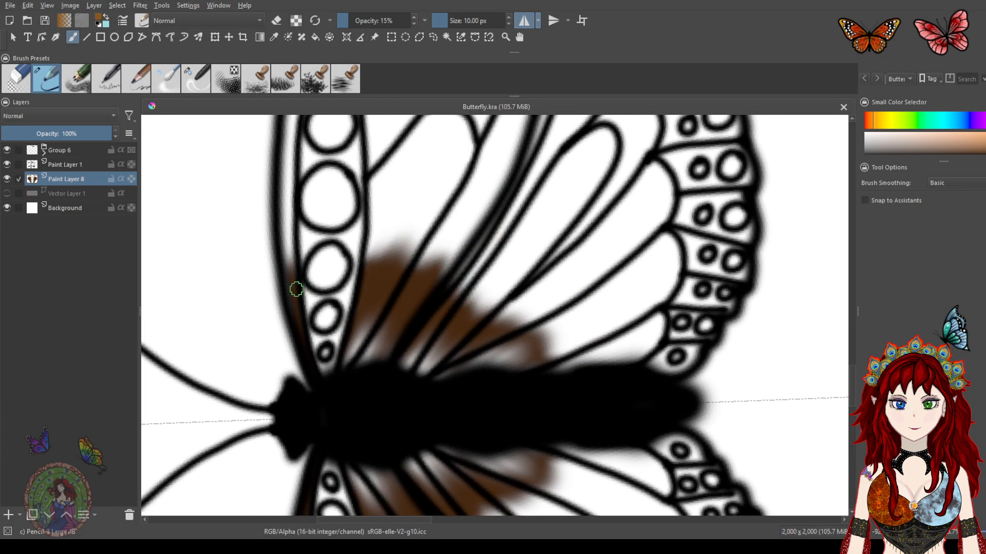
# Add a new paint layer above Vector Layer 1 and paint golden-brown shading across the upper wing base
pyautogui.click(77, 193)
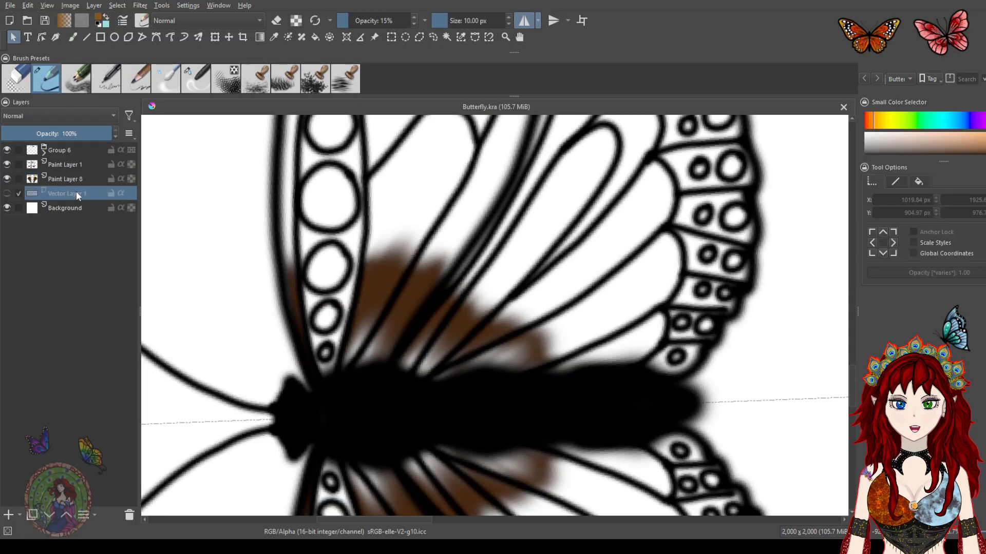
pyautogui.click(8, 515)
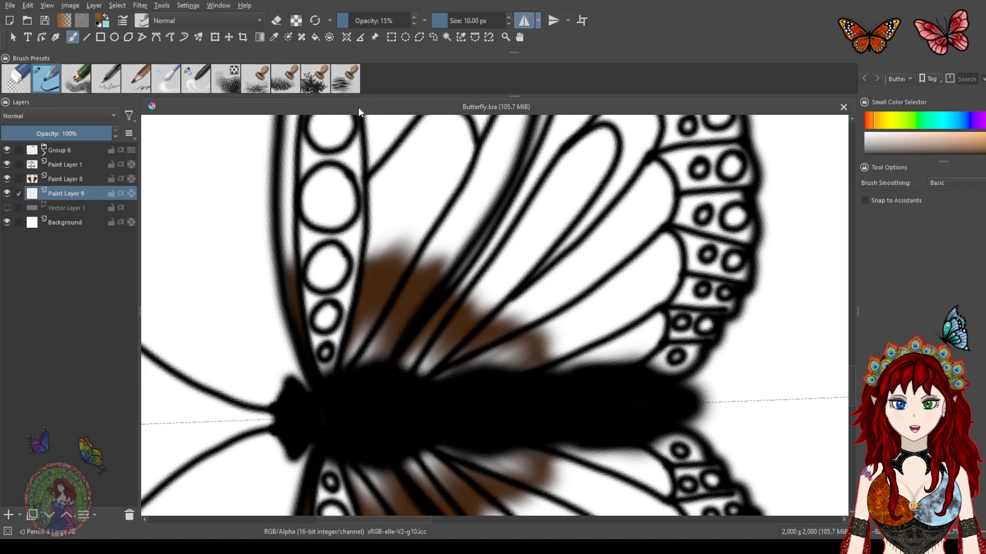
pyautogui.moveTo(370, 353); pyautogui.dragTo(349, 356)
pyautogui.moveTo(353, 311)
pyautogui.mouseDown()
pyautogui.moveTo(371, 235)
pyautogui.moveTo(368, 266)
pyautogui.moveTo(409, 241)
pyautogui.moveTo(423, 273)
pyautogui.moveTo(463, 247)
pyautogui.moveTo(491, 260)
pyautogui.moveTo(480, 312)
pyautogui.moveTo(559, 353)
pyautogui.mouseUp()
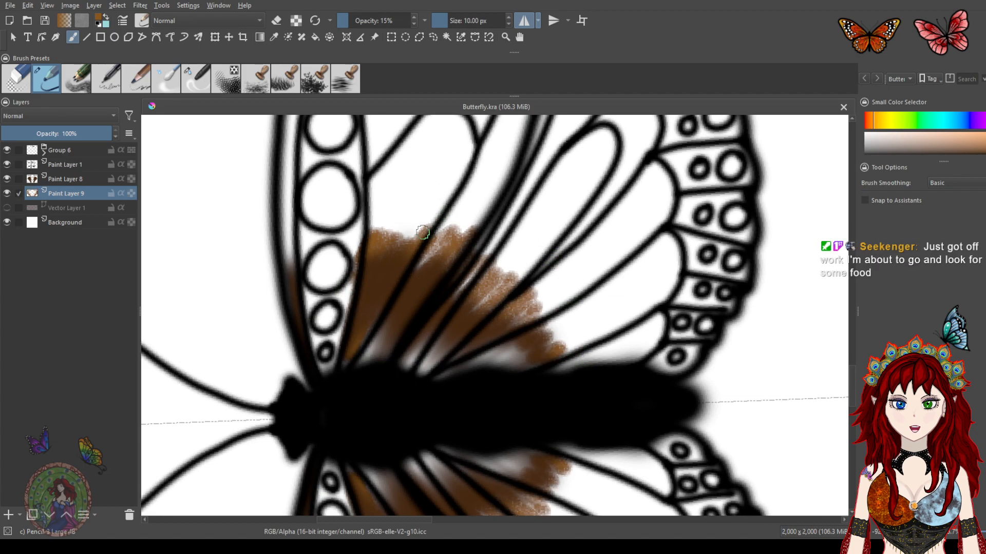
# Extend the golden-brown shading over the upper and lower wing bases and along the inner wing edge
pyautogui.moveTo(369, 254)
pyautogui.mouseDown()
pyautogui.moveTo(374, 200)
pyautogui.moveTo(378, 237)
pyautogui.moveTo(409, 213)
pyautogui.moveTo(394, 254)
pyautogui.moveTo(440, 238)
pyautogui.moveTo(448, 297)
pyautogui.moveTo(490, 294)
pyautogui.moveTo(492, 319)
pyautogui.mouseUp()
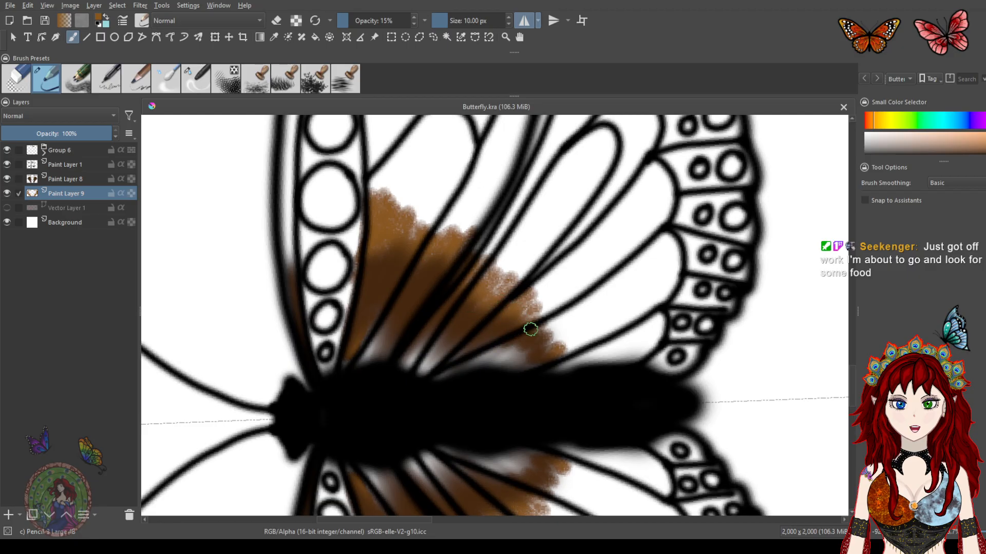
pyautogui.moveTo(562, 365)
pyautogui.mouseDown()
pyautogui.moveTo(559, 327)
pyautogui.moveTo(518, 328)
pyautogui.moveTo(525, 265)
pyautogui.moveTo(467, 278)
pyautogui.moveTo(454, 263)
pyautogui.moveTo(449, 209)
pyautogui.moveTo(396, 232)
pyautogui.moveTo(395, 193)
pyautogui.moveTo(386, 189)
pyautogui.moveTo(368, 227)
pyautogui.moveTo(390, 191)
pyautogui.moveTo(415, 187)
pyautogui.moveTo(425, 241)
pyautogui.moveTo(503, 239)
pyautogui.moveTo(532, 346)
pyautogui.moveTo(568, 352)
pyautogui.mouseUp()
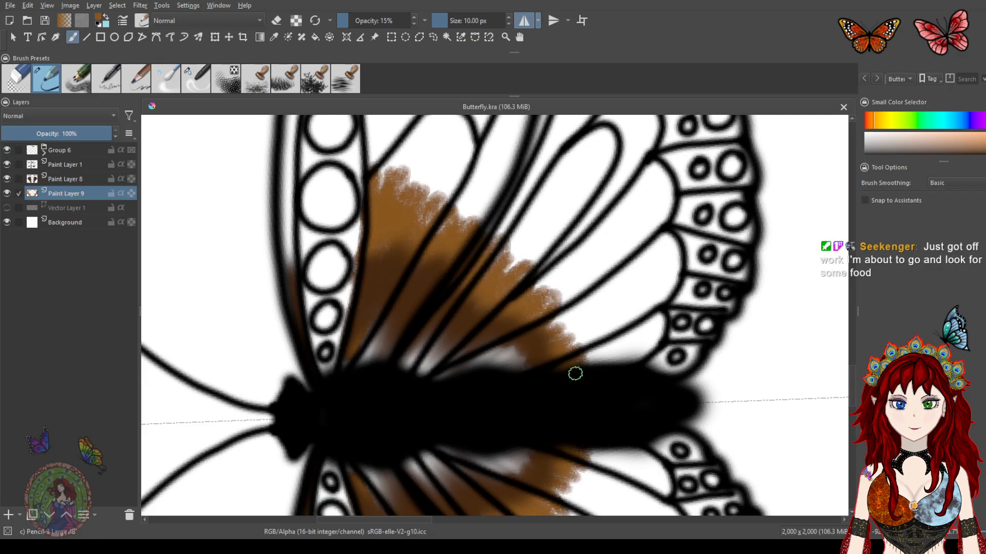
pyautogui.moveTo(282, 240); pyautogui.dragTo(284, 256)
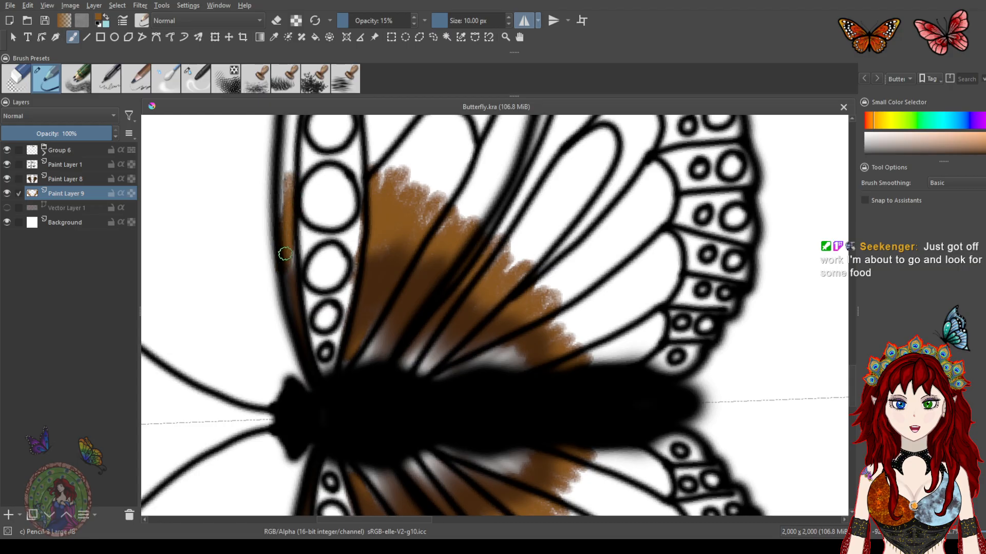
# Switch to the blender brush and soften the golden-brown shading into the upper wing
pyautogui.click(196, 80)
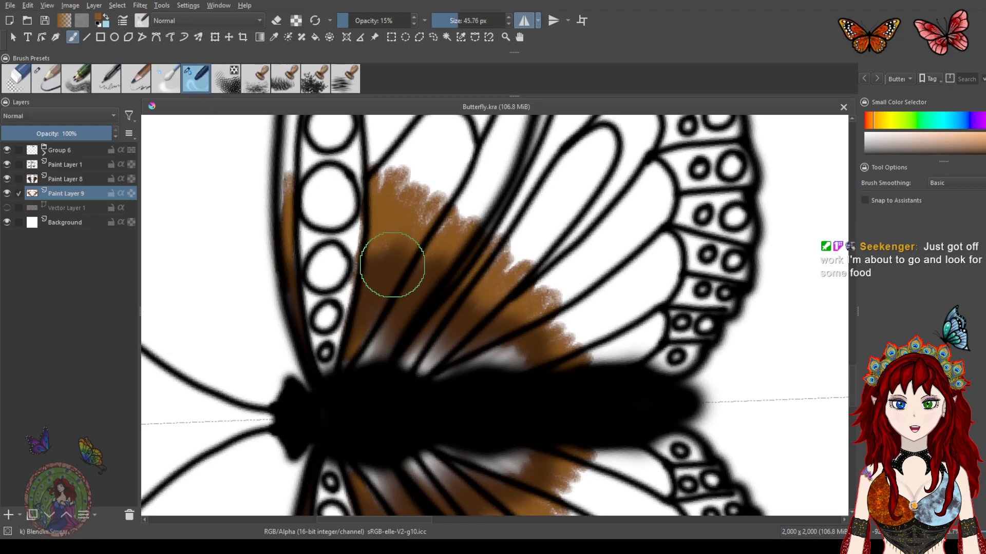
pyautogui.moveTo(401, 164)
pyautogui.mouseDown()
pyautogui.moveTo(401, 244)
pyautogui.moveTo(422, 253)
pyautogui.moveTo(484, 163)
pyautogui.moveTo(427, 282)
pyautogui.moveTo(497, 225)
pyautogui.moveTo(456, 303)
pyautogui.moveTo(533, 237)
pyautogui.moveTo(480, 299)
pyautogui.moveTo(574, 253)
pyautogui.moveTo(514, 329)
pyautogui.moveTo(604, 301)
pyautogui.moveTo(543, 348)
pyautogui.moveTo(599, 329)
pyautogui.moveTo(549, 371)
pyautogui.moveTo(520, 358)
pyautogui.moveTo(533, 259)
pyautogui.moveTo(383, 324)
pyautogui.moveTo(376, 201)
pyautogui.mouseUp()
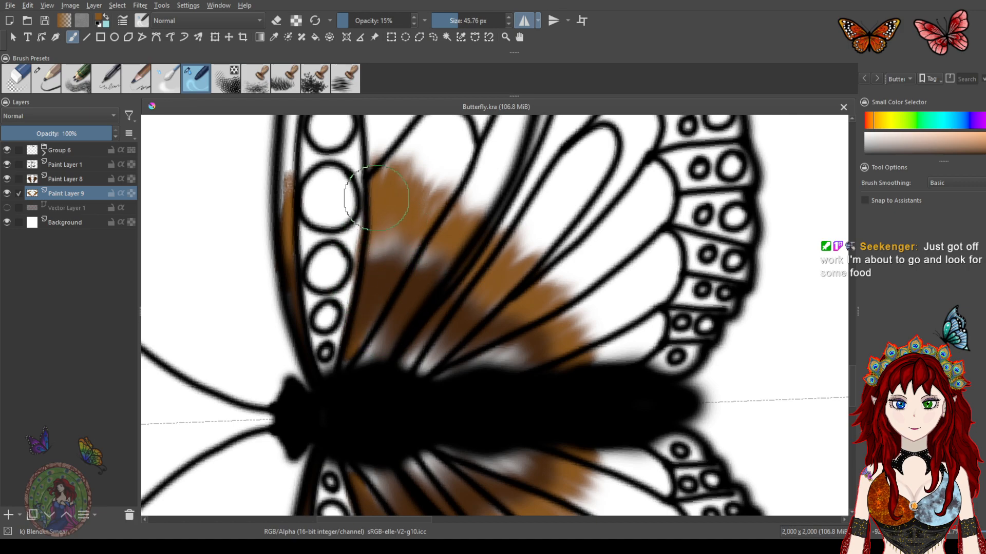
pyautogui.moveTo(290, 317); pyautogui.dragTo(302, 145)
pyautogui.moveTo(280, 257); pyautogui.dragTo(318, 146)
# Blend the golden-brown shading into the centre of the upper wing
pyautogui.scroll(-5, 492, 224)
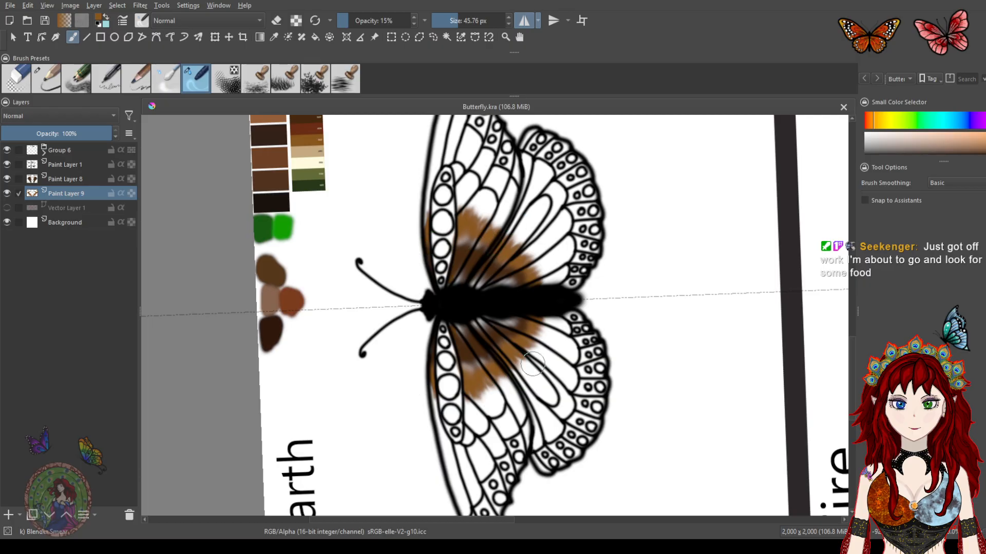
pyautogui.scroll(4, 515, 275)
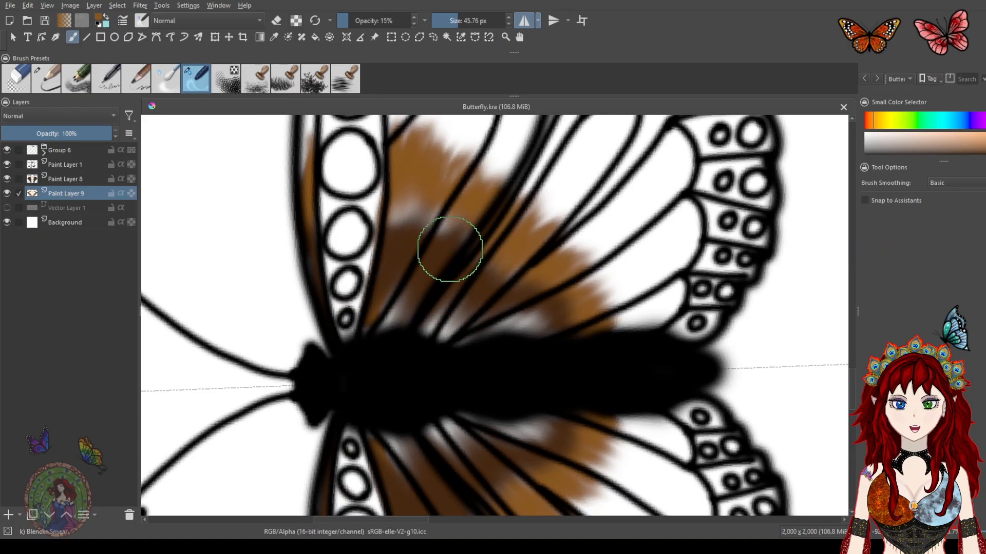
pyautogui.moveTo(445, 232); pyautogui.dragTo(466, 316)
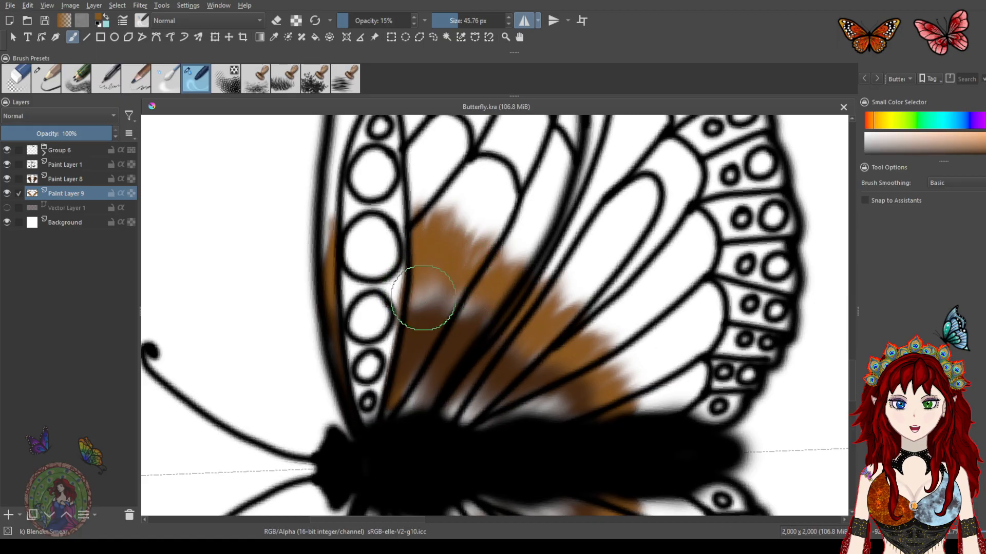
# Keep blending the golden-brown shading across the middle of the upper wing with the blender brush
pyautogui.moveTo(405, 262); pyautogui.dragTo(546, 345)
pyautogui.moveTo(417, 286); pyautogui.dragTo(530, 295)
pyautogui.moveTo(410, 226); pyautogui.dragTo(470, 320)
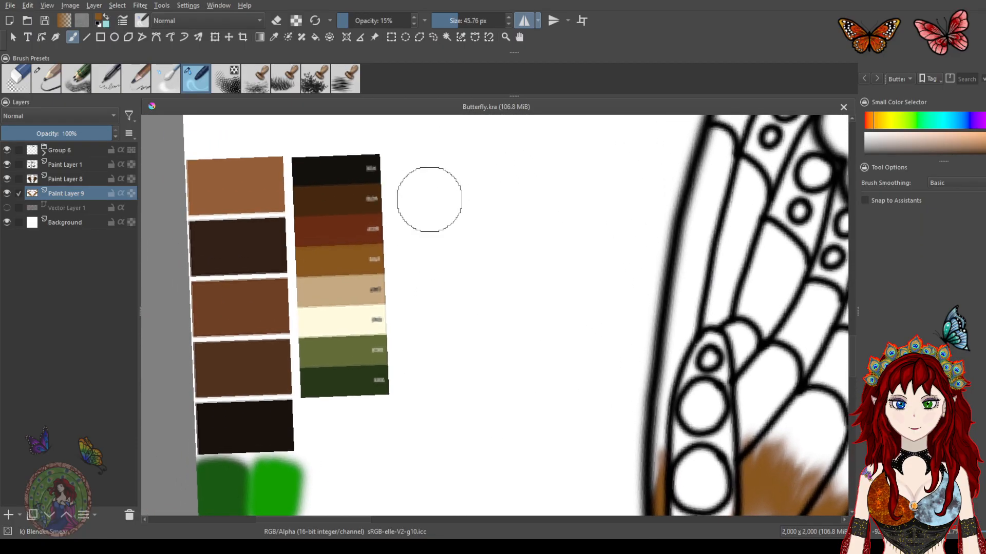
pyautogui.moveTo(419, 270); pyautogui.dragTo(432, 280)
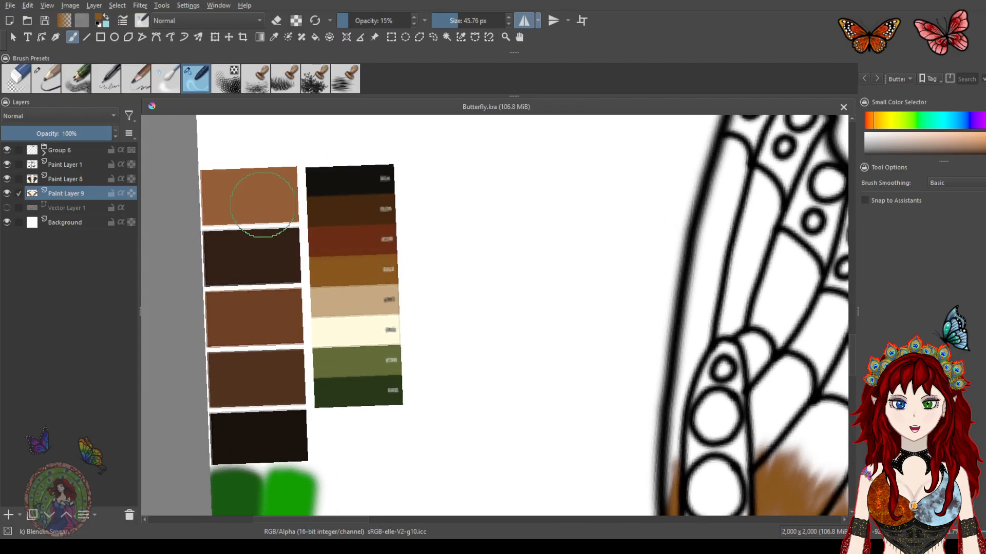
pyautogui.moveTo(524, 296); pyautogui.dragTo(376, 260)
pyautogui.moveTo(535, 305); pyautogui.dragTo(456, 198)
pyautogui.moveTo(540, 279); pyautogui.dragTo(409, 208)
pyautogui.moveTo(508, 276)
pyautogui.mouseDown()
pyautogui.moveTo(464, 278)
pyautogui.moveTo(488, 273)
pyautogui.moveTo(509, 319)
pyautogui.mouseUp()
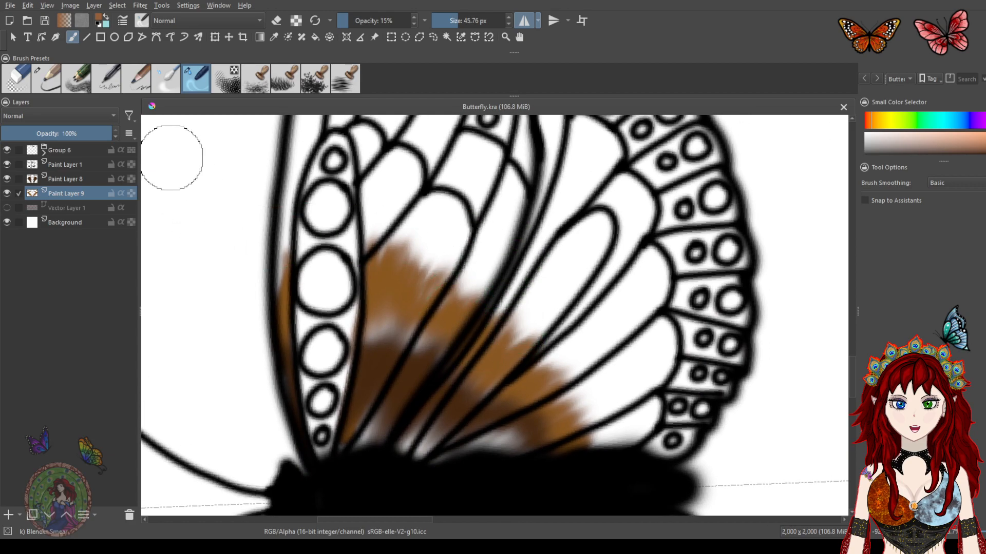
# Switch to the large pencil brush and add a new paint layer beneath Paint Layer 9
pyautogui.click(50, 81)
pyautogui.moveTo(364, 228)
pyautogui.mouseDown()
pyautogui.moveTo(363, 259)
pyautogui.moveTo(399, 228)
pyautogui.moveTo(395, 261)
pyautogui.moveTo(430, 216)
pyautogui.moveTo(418, 288)
pyautogui.moveTo(461, 265)
pyautogui.mouseUp()
pyautogui.hotkey('ctrl', 'z')
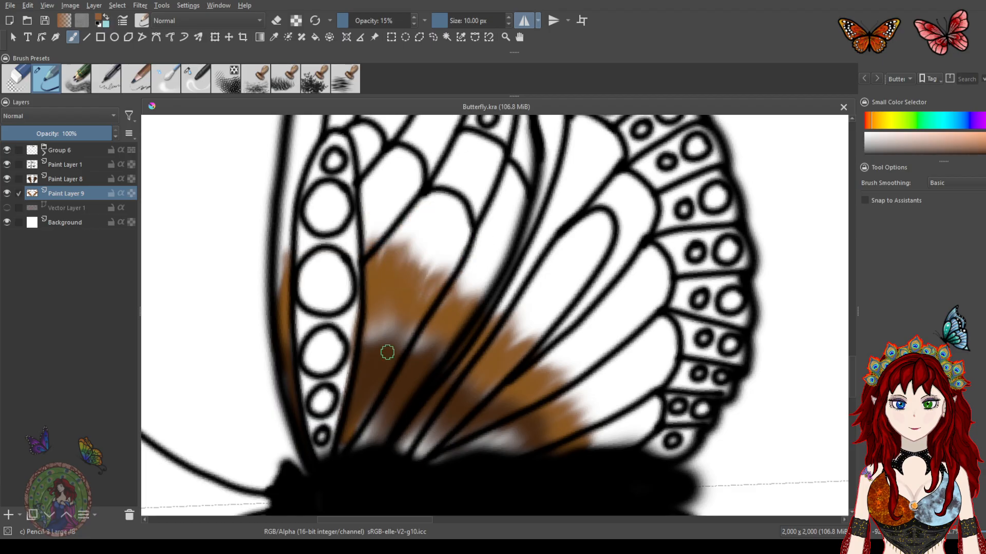
pyautogui.click(7, 515)
pyautogui.moveTo(69, 193); pyautogui.dragTo(68, 214)
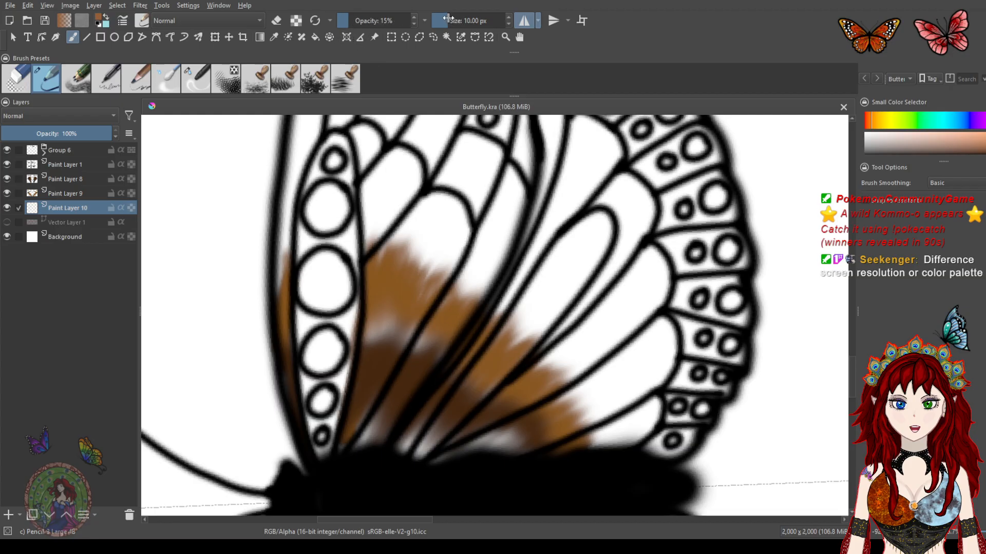
# Paint a brown base across the upper wing on the new layer with a brush about 33 px wide
pyautogui.moveTo(379, 236)
pyautogui.mouseDown()
pyautogui.moveTo(434, 230)
pyautogui.moveTo(435, 281)
pyautogui.moveTo(476, 257)
pyautogui.moveTo(494, 261)
pyautogui.moveTo(464, 302)
pyautogui.moveTo(449, 258)
pyautogui.moveTo(395, 218)
pyautogui.moveTo(353, 225)
pyautogui.moveTo(314, 287)
pyautogui.moveTo(279, 282)
pyautogui.moveTo(283, 221)
pyautogui.moveTo(276, 291)
pyautogui.moveTo(292, 178)
pyautogui.moveTo(343, 150)
pyautogui.mouseUp()
pyautogui.moveTo(532, 295)
pyautogui.mouseDown()
pyautogui.moveTo(485, 329)
pyautogui.moveTo(562, 297)
pyautogui.moveTo(574, 322)
pyautogui.moveTo(555, 375)
pyautogui.moveTo(558, 412)
pyautogui.moveTo(612, 419)
pyautogui.moveTo(414, 219)
pyautogui.moveTo(399, 292)
pyautogui.moveTo(402, 266)
pyautogui.moveTo(397, 289)
pyautogui.moveTo(368, 277)
pyautogui.moveTo(356, 243)
pyautogui.moveTo(420, 307)
pyautogui.mouseUp()
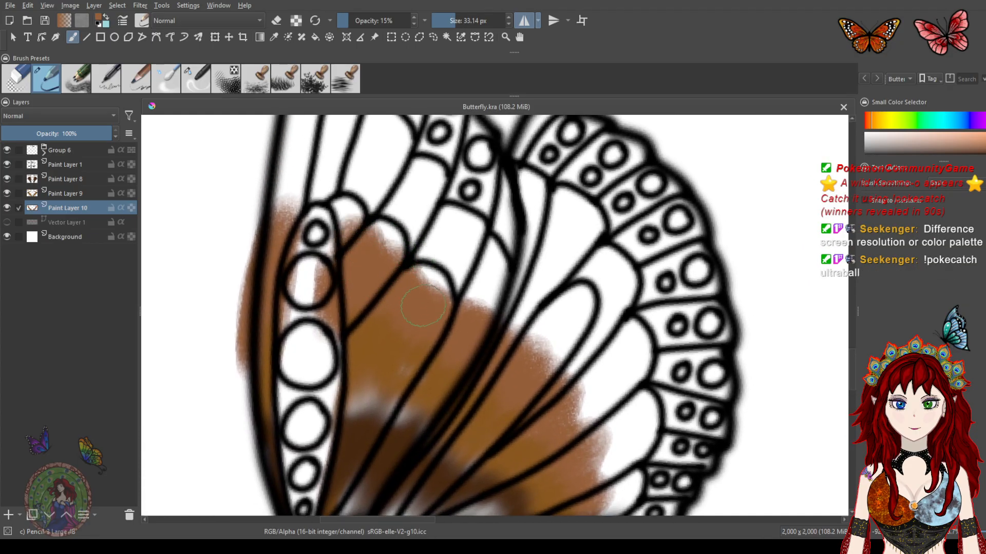
pyautogui.moveTo(503, 382)
pyautogui.mouseDown()
pyautogui.moveTo(503, 394)
pyautogui.moveTo(515, 377)
pyautogui.moveTo(472, 313)
pyautogui.mouseUp()
pyautogui.moveTo(512, 356); pyautogui.dragTo(515, 353)
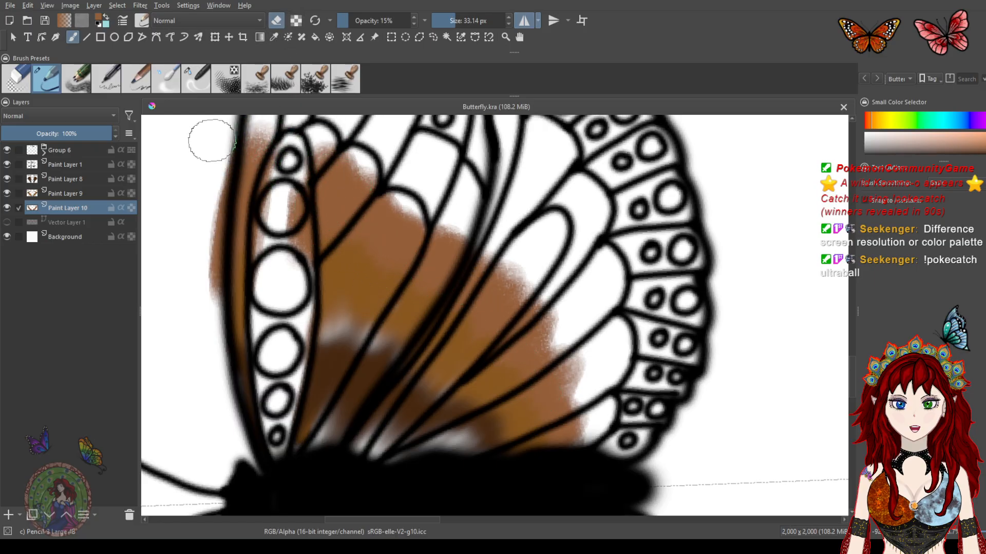
# Extend the brown base along the upper wing's outer edge and around the inner wing cells
pyautogui.moveTo(211, 141); pyautogui.dragTo(191, 261)
pyautogui.moveTo(191, 295)
pyautogui.mouseDown()
pyautogui.moveTo(215, 174)
pyautogui.moveTo(207, 255)
pyautogui.moveTo(197, 206)
pyautogui.mouseUp()
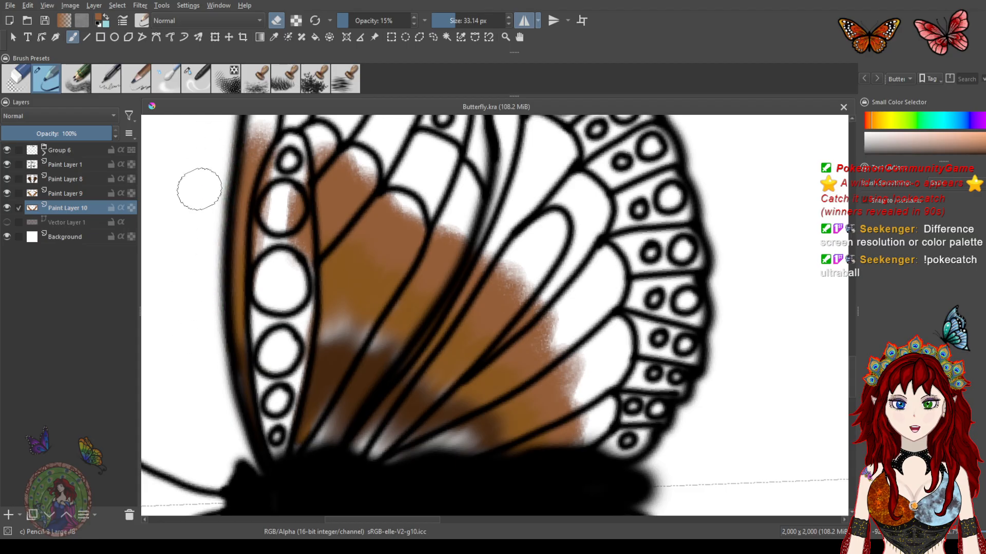
pyautogui.moveTo(265, 259)
pyautogui.mouseDown()
pyautogui.moveTo(274, 210)
pyautogui.moveTo(281, 291)
pyautogui.moveTo(287, 158)
pyautogui.moveTo(268, 276)
pyautogui.moveTo(280, 181)
pyautogui.moveTo(285, 307)
pyautogui.moveTo(292, 182)
pyautogui.moveTo(289, 325)
pyautogui.moveTo(271, 249)
pyautogui.moveTo(284, 308)
pyautogui.mouseUp()
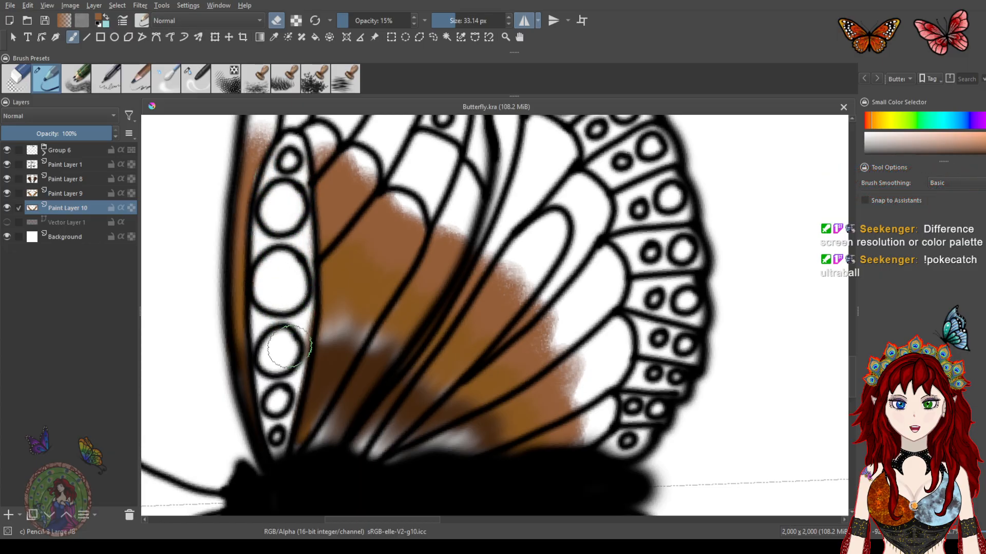
pyautogui.moveTo(460, 257); pyautogui.dragTo(432, 266)
# Switch to the blender brush and blend the brown base across the upper wing
pyautogui.click(196, 78)
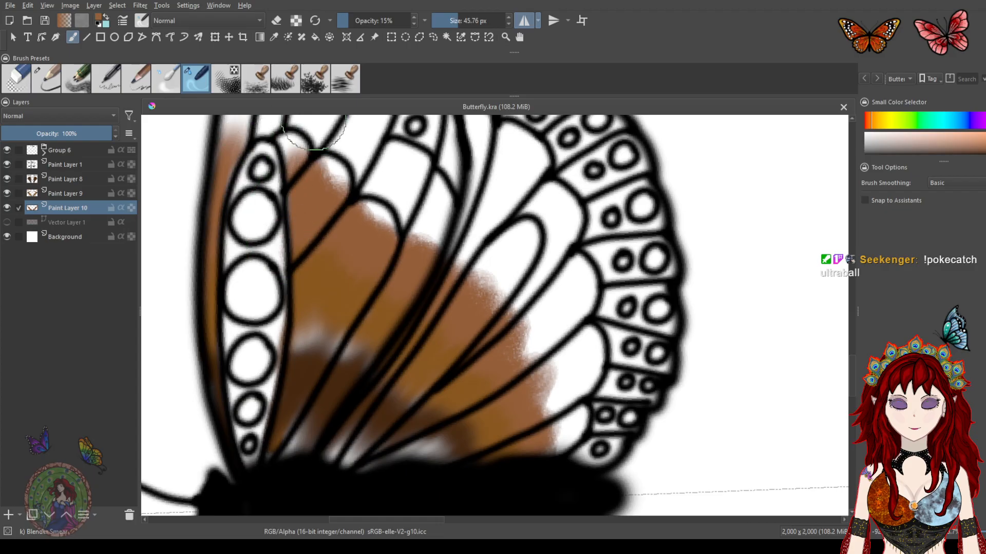
pyautogui.moveTo(394, 149)
pyautogui.mouseDown()
pyautogui.moveTo(363, 270)
pyautogui.moveTo(436, 226)
pyautogui.moveTo(418, 330)
pyautogui.moveTo(530, 289)
pyautogui.moveTo(500, 406)
pyautogui.moveTo(576, 418)
pyautogui.moveTo(497, 464)
pyautogui.moveTo(580, 423)
pyautogui.moveTo(477, 414)
pyautogui.moveTo(534, 321)
pyautogui.moveTo(468, 352)
pyautogui.moveTo(490, 271)
pyautogui.moveTo(418, 334)
pyautogui.moveTo(401, 241)
pyautogui.moveTo(361, 257)
pyautogui.moveTo(302, 229)
pyautogui.moveTo(296, 175)
pyautogui.moveTo(219, 154)
pyautogui.moveTo(225, 140)
pyautogui.mouseUp()
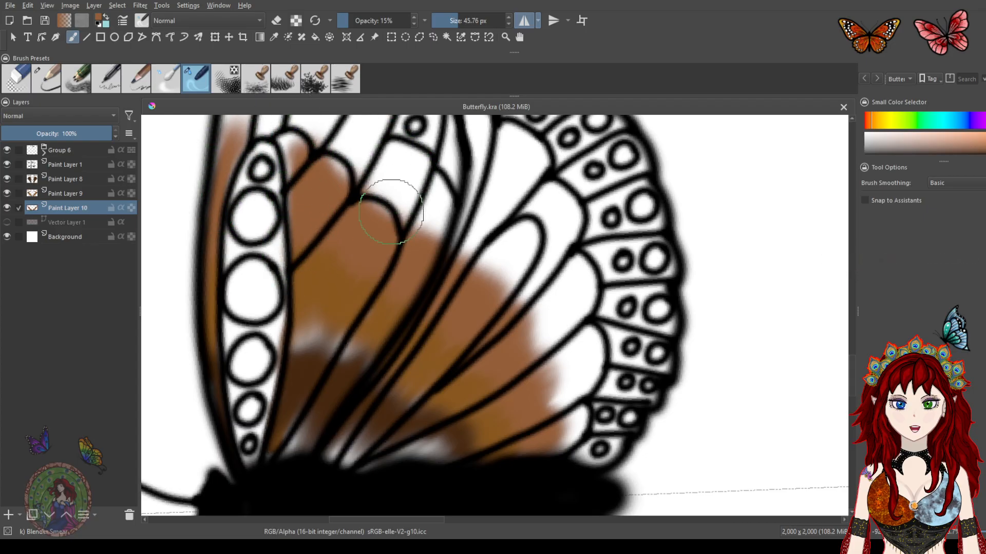
pyautogui.moveTo(396, 199); pyautogui.dragTo(445, 248)
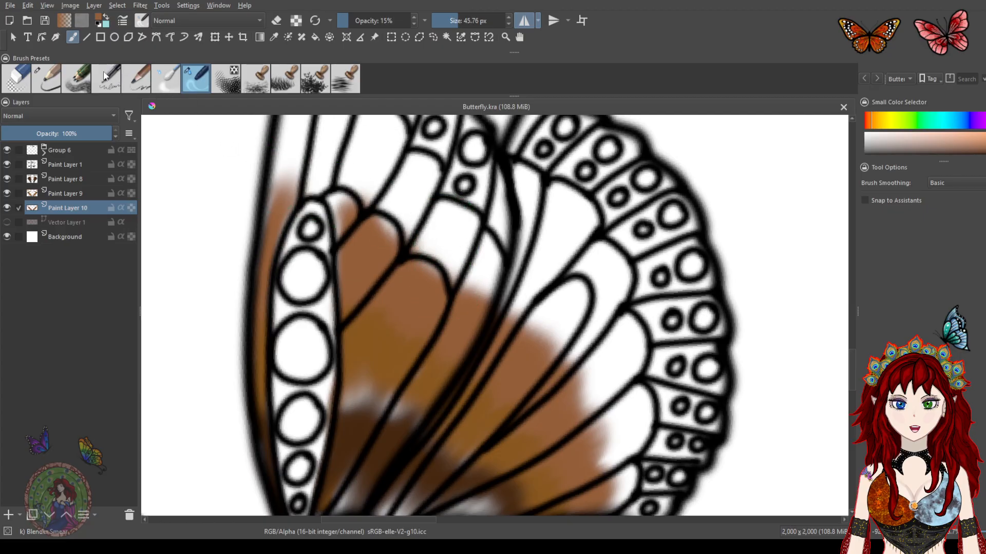
# Return to the large pencil and fill more brown into the upper wing's vein sections
pyautogui.click(50, 75)
pyautogui.moveTo(345, 277)
pyautogui.mouseDown()
pyautogui.moveTo(341, 210)
pyautogui.moveTo(349, 276)
pyautogui.moveTo(351, 244)
pyautogui.mouseUp()
pyautogui.hotkey('ctrl', 'z')
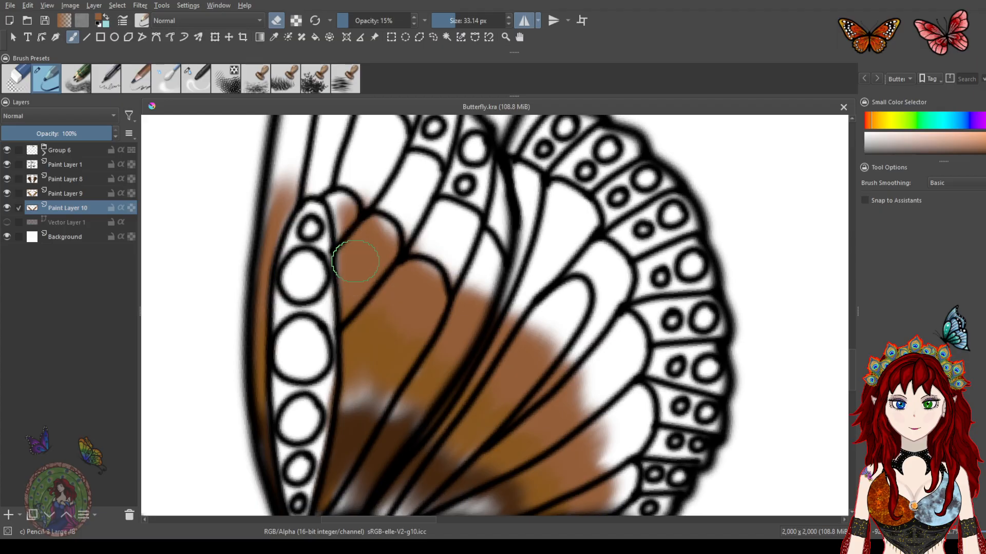
pyautogui.moveTo(347, 261)
pyautogui.mouseDown()
pyautogui.moveTo(320, 218)
pyautogui.moveTo(326, 202)
pyautogui.moveTo(311, 193)
pyautogui.moveTo(260, 213)
pyautogui.moveTo(359, 231)
pyautogui.moveTo(333, 193)
pyautogui.moveTo(279, 164)
pyautogui.moveTo(313, 149)
pyautogui.moveTo(418, 251)
pyautogui.moveTo(460, 269)
pyautogui.moveTo(499, 249)
pyautogui.mouseUp()
pyautogui.moveTo(499, 321)
pyautogui.mouseDown()
pyautogui.moveTo(557, 333)
pyautogui.moveTo(570, 390)
pyautogui.moveTo(571, 261)
pyautogui.moveTo(589, 285)
pyautogui.moveTo(592, 336)
pyautogui.mouseUp()
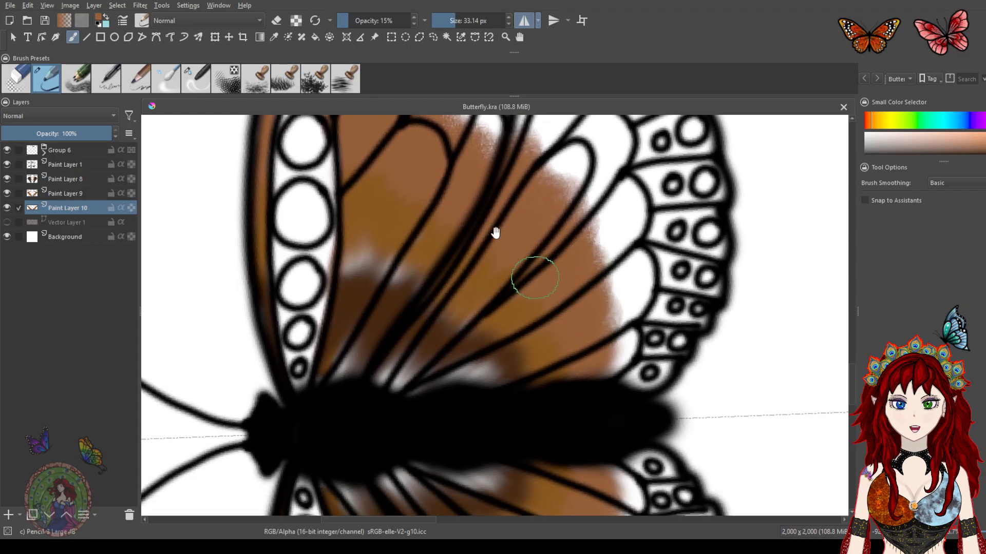
pyautogui.moveTo(499, 238); pyautogui.dragTo(512, 373)
pyautogui.moveTo(481, 319)
pyautogui.mouseDown()
pyautogui.moveTo(439, 259)
pyautogui.moveTo(395, 223)
pyautogui.mouseUp()
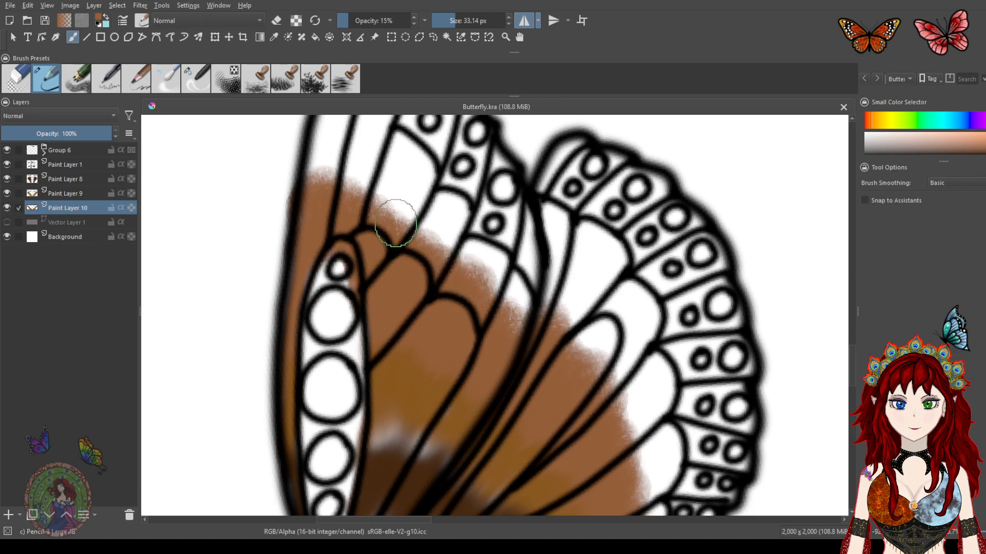
# Blend the brown base again with the blender brush across the upper wing sections
pyautogui.click(194, 81)
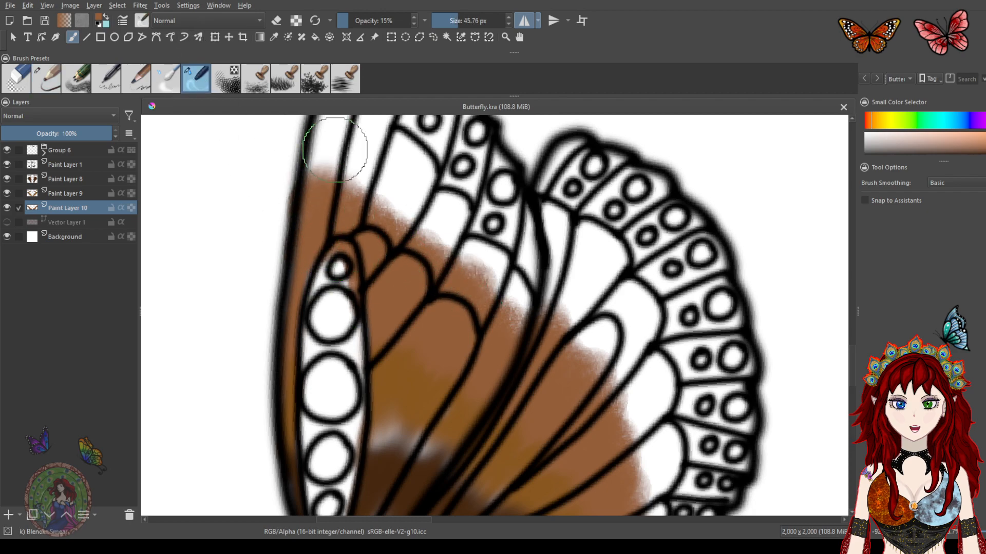
pyautogui.moveTo(359, 225)
pyautogui.mouseDown()
pyautogui.moveTo(374, 257)
pyautogui.moveTo(451, 220)
pyautogui.moveTo(494, 255)
pyautogui.mouseUp()
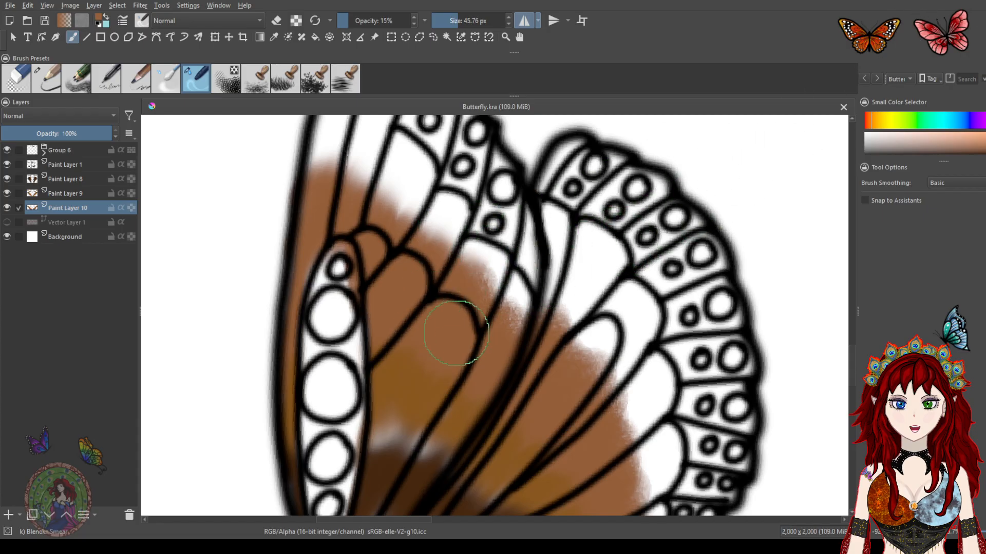
pyautogui.moveTo(486, 272)
pyautogui.mouseDown()
pyautogui.moveTo(495, 325)
pyautogui.moveTo(528, 291)
pyautogui.moveTo(579, 325)
pyautogui.moveTo(568, 413)
pyautogui.moveTo(633, 363)
pyautogui.moveTo(650, 387)
pyautogui.moveTo(635, 263)
pyautogui.mouseUp()
pyautogui.moveTo(629, 301)
pyautogui.mouseDown()
pyautogui.moveTo(610, 339)
pyautogui.moveTo(644, 331)
pyautogui.moveTo(656, 368)
pyautogui.mouseUp()
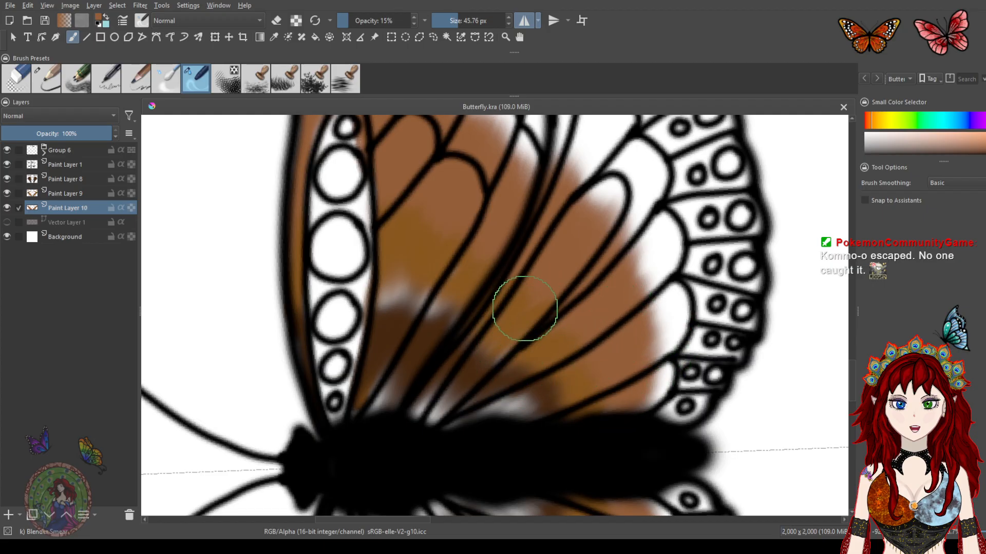
pyautogui.moveTo(457, 269)
pyautogui.mouseDown()
pyautogui.moveTo(442, 308)
pyautogui.moveTo(511, 240)
pyautogui.mouseUp()
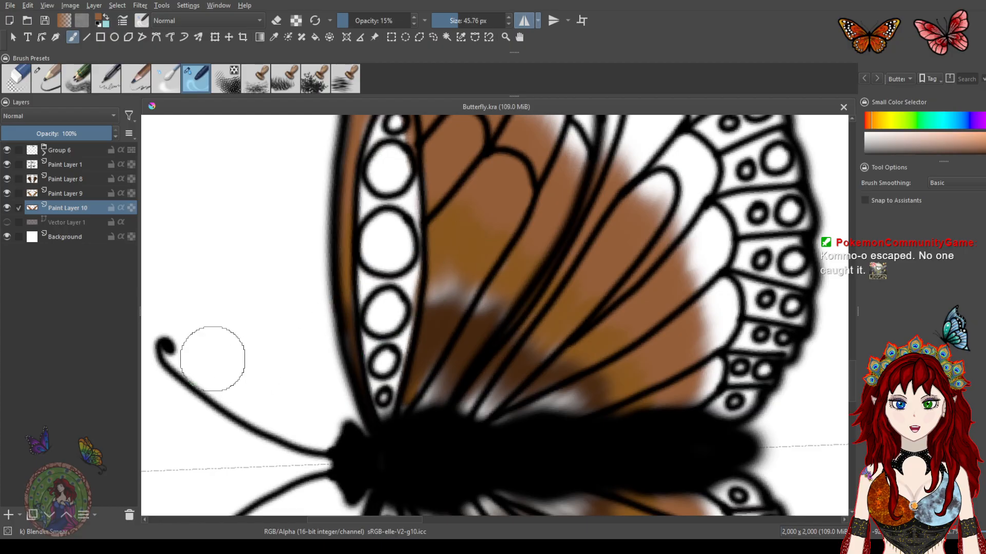
# On Paint Layer 8, pick the dark brown swatch and paint dark shading at the upper wing base near the body
pyautogui.click(61, 180)
pyautogui.moveTo(338, 207); pyautogui.dragTo(534, 375)
pyautogui.moveTo(389, 268); pyautogui.dragTo(482, 352)
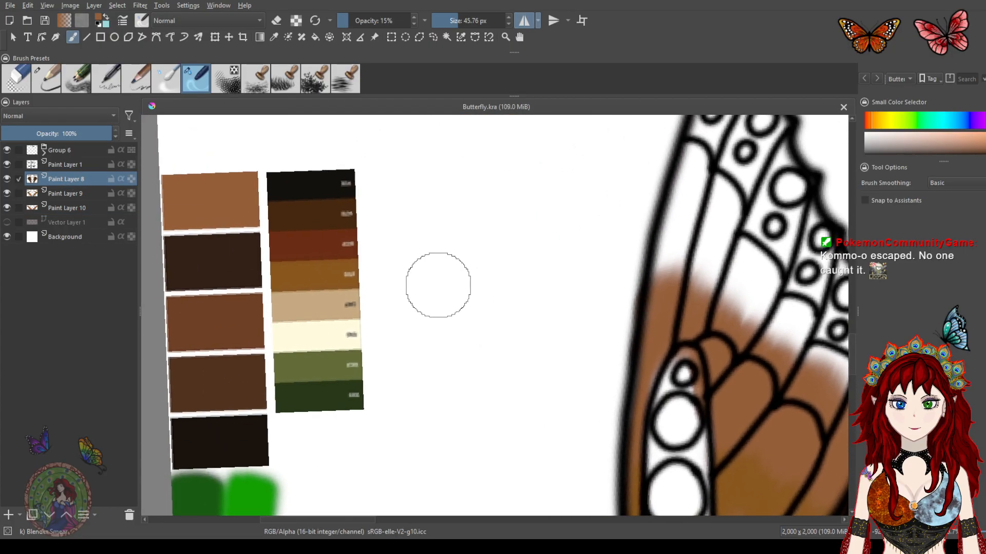
pyautogui.press('ctrl')
pyautogui.keyDown('ctrl'); pyautogui.click(319, 208); pyautogui.keyUp('ctrl')
pyautogui.moveTo(517, 282)
pyautogui.mouseDown()
pyautogui.moveTo(579, 298)
pyautogui.moveTo(561, 297)
pyautogui.moveTo(466, 180)
pyautogui.moveTo(454, 83)
pyautogui.mouseUp()
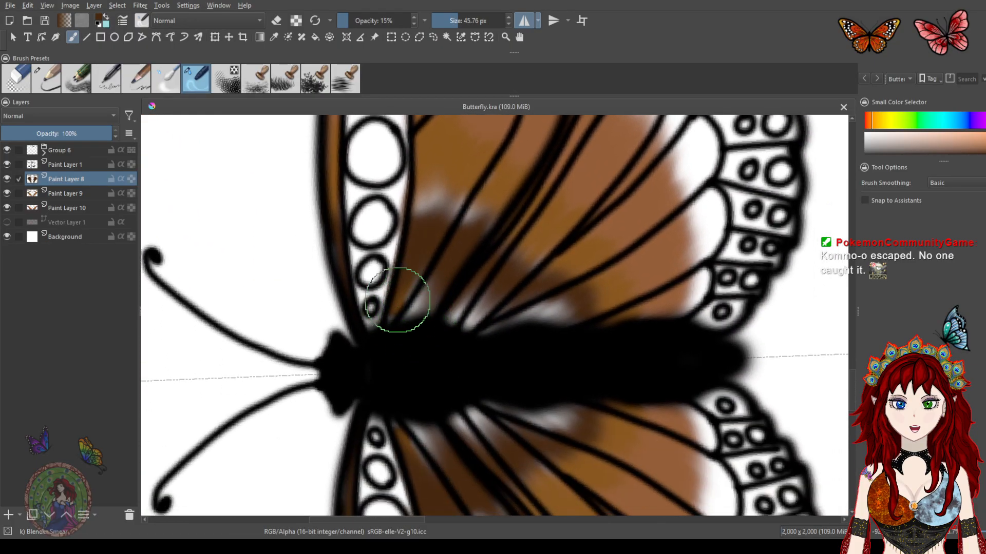
pyautogui.click(47, 85)
pyautogui.moveTo(406, 306)
pyautogui.mouseDown()
pyautogui.moveTo(396, 308)
pyautogui.moveTo(426, 290)
pyautogui.mouseUp()
pyautogui.moveTo(457, 323)
pyautogui.mouseDown()
pyautogui.moveTo(522, 309)
pyautogui.moveTo(533, 327)
pyautogui.moveTo(558, 326)
pyautogui.moveTo(564, 310)
pyautogui.moveTo(523, 329)
pyautogui.moveTo(468, 303)
pyautogui.moveTo(406, 292)
pyautogui.moveTo(533, 310)
pyautogui.moveTo(558, 327)
pyautogui.moveTo(448, 323)
pyautogui.moveTo(408, 302)
pyautogui.moveTo(432, 280)
pyautogui.moveTo(440, 244)
pyautogui.moveTo(418, 227)
pyautogui.moveTo(428, 204)
pyautogui.moveTo(487, 233)
pyautogui.moveTo(530, 288)
pyautogui.moveTo(528, 262)
pyautogui.mouseUp()
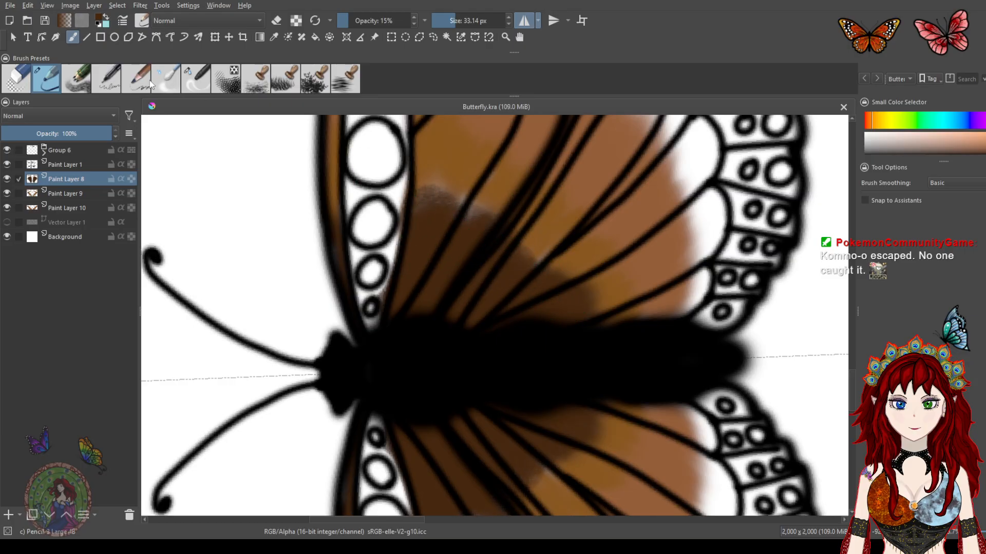
# Blend the dark brown shading into the upper wing with the blender brush
pyautogui.click(198, 79)
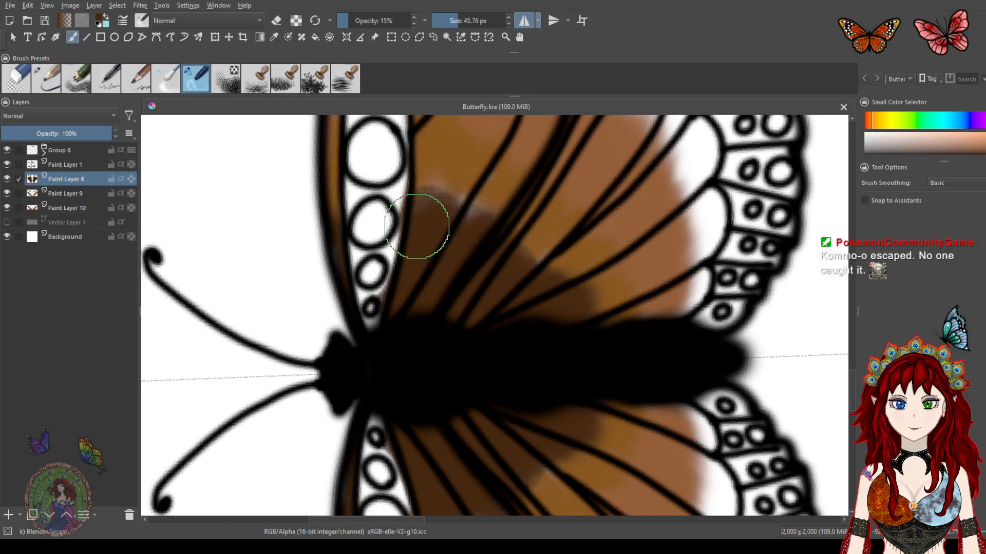
pyautogui.moveTo(429, 230)
pyautogui.mouseDown()
pyautogui.moveTo(486, 178)
pyautogui.moveTo(567, 301)
pyautogui.moveTo(603, 306)
pyautogui.moveTo(643, 257)
pyautogui.moveTo(440, 213)
pyautogui.moveTo(537, 294)
pyautogui.moveTo(508, 279)
pyautogui.moveTo(438, 176)
pyautogui.moveTo(453, 223)
pyautogui.moveTo(510, 220)
pyautogui.moveTo(552, 284)
pyautogui.moveTo(609, 282)
pyautogui.moveTo(563, 249)
pyautogui.mouseUp()
pyautogui.moveTo(567, 208); pyautogui.dragTo(476, 280)
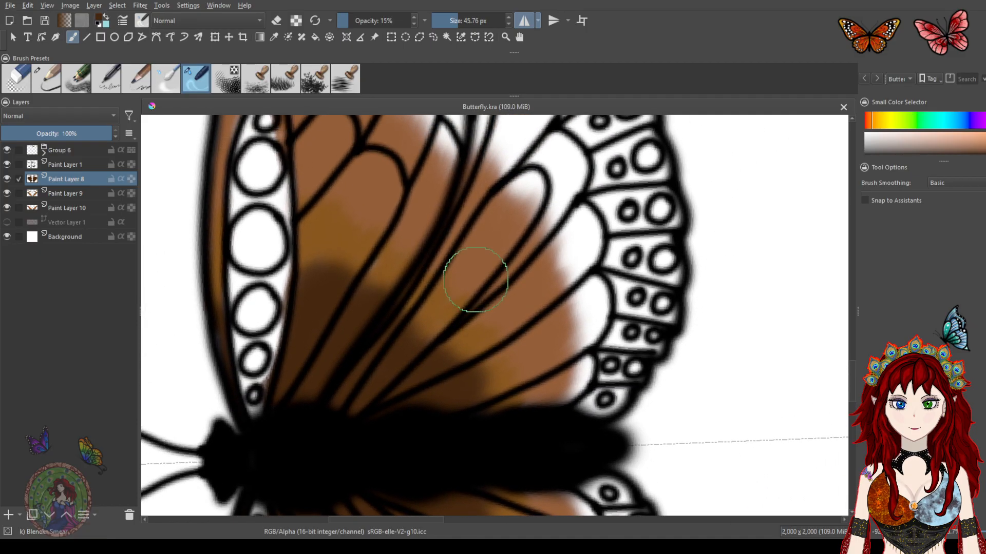
# Keep blending the dark brown shading across the upper wing toward the outer cells
pyautogui.scroll(-5, 464, 236)
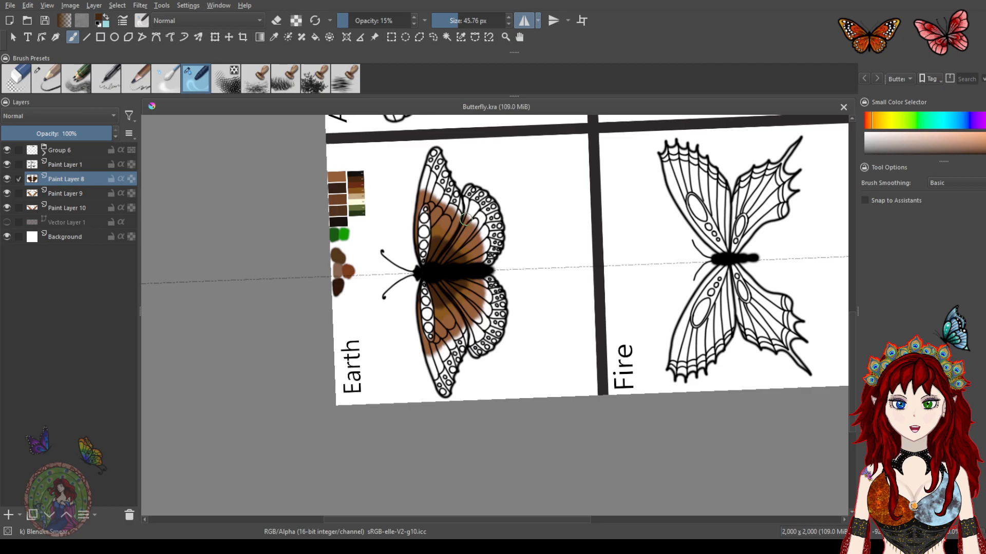
pyautogui.scroll(4, 461, 276)
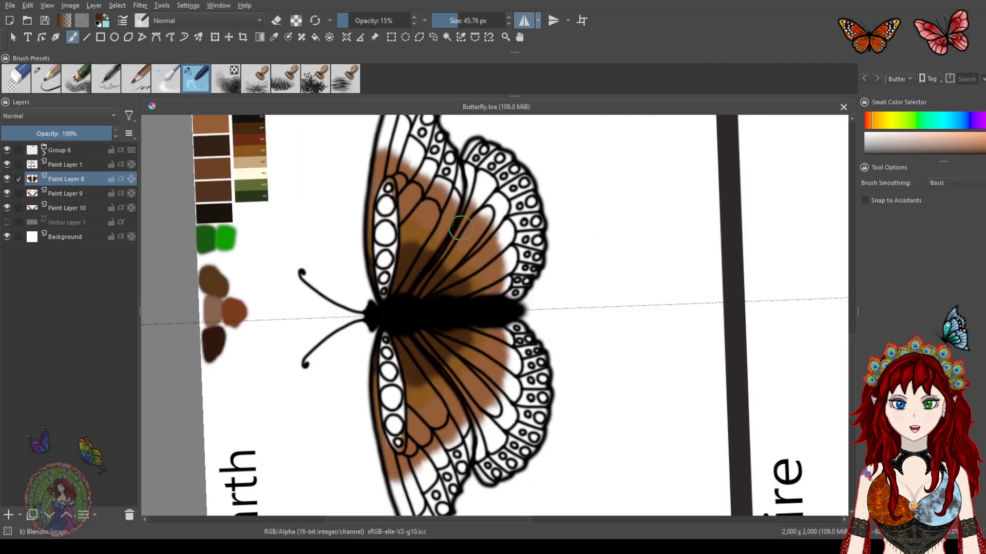
pyautogui.moveTo(446, 237); pyautogui.dragTo(457, 273)
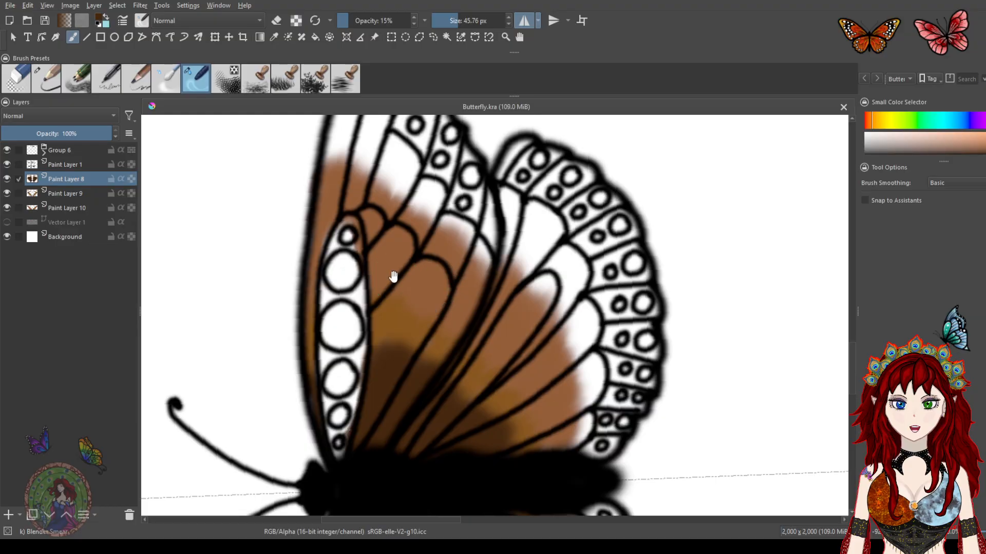
pyautogui.moveTo(394, 277); pyautogui.dragTo(441, 298)
pyautogui.moveTo(473, 223); pyautogui.dragTo(440, 277)
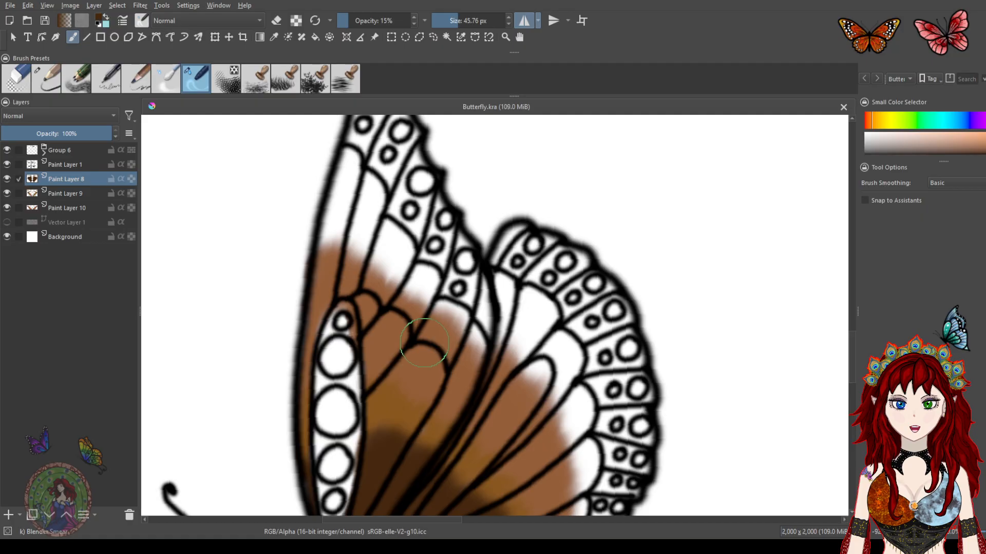
pyautogui.moveTo(482, 364)
pyautogui.mouseDown()
pyautogui.moveTo(451, 247)
pyautogui.moveTo(462, 321)
pyautogui.moveTo(450, 279)
pyautogui.mouseUp()
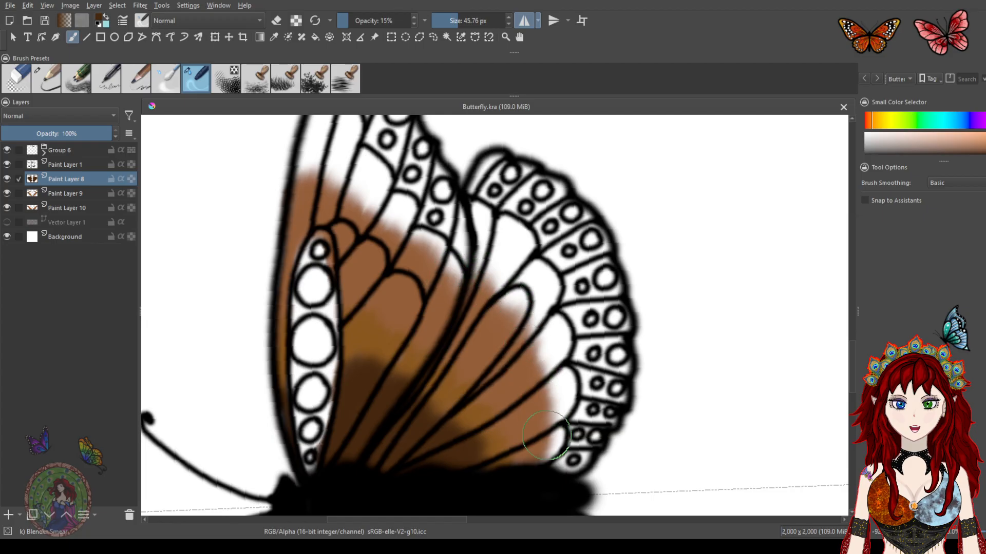
pyautogui.moveTo(279, 255); pyautogui.dragTo(492, 362)
pyautogui.moveTo(389, 288); pyautogui.dragTo(466, 210)
pyautogui.moveTo(398, 326); pyautogui.dragTo(430, 258)
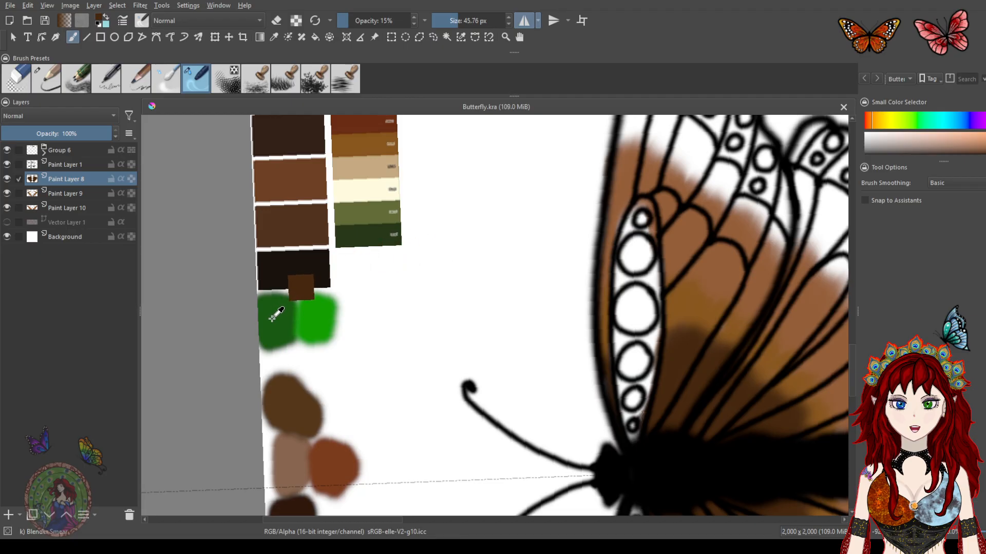
pyautogui.keyDown('ctrl'); pyautogui.click(362, 236); pyautogui.keyUp('ctrl')
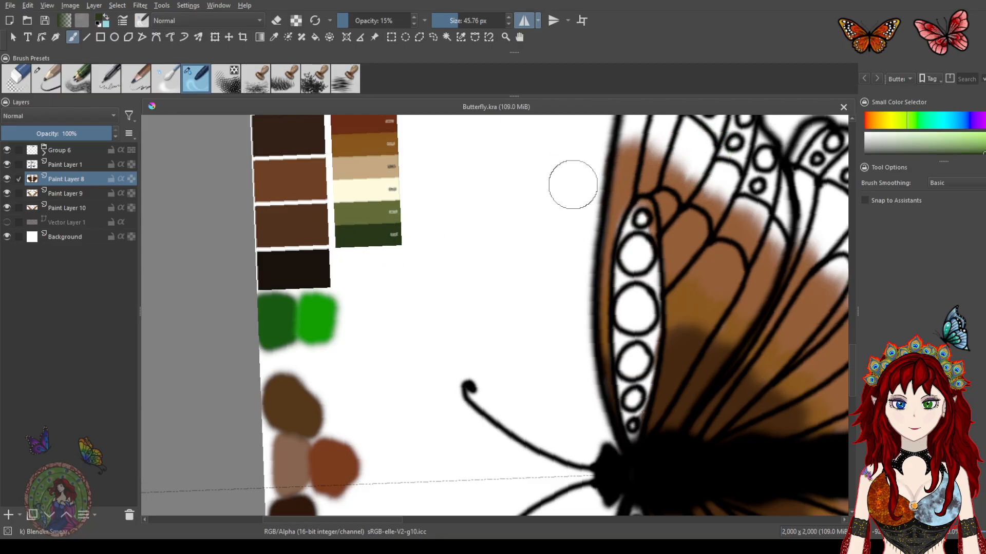
pyautogui.click(52, 87)
pyautogui.moveTo(653, 141)
pyautogui.mouseDown()
pyautogui.moveTo(687, 170)
pyautogui.moveTo(723, 159)
pyautogui.moveTo(707, 168)
pyautogui.moveTo(705, 150)
pyautogui.moveTo(710, 177)
pyautogui.moveTo(733, 175)
pyautogui.moveTo(722, 199)
pyautogui.moveTo(728, 184)
pyautogui.moveTo(682, 174)
pyautogui.moveTo(683, 143)
pyautogui.moveTo(639, 151)
pyautogui.moveTo(645, 137)
pyautogui.moveTo(667, 171)
pyautogui.mouseUp()
pyautogui.moveTo(708, 229); pyautogui.dragTo(532, 284)
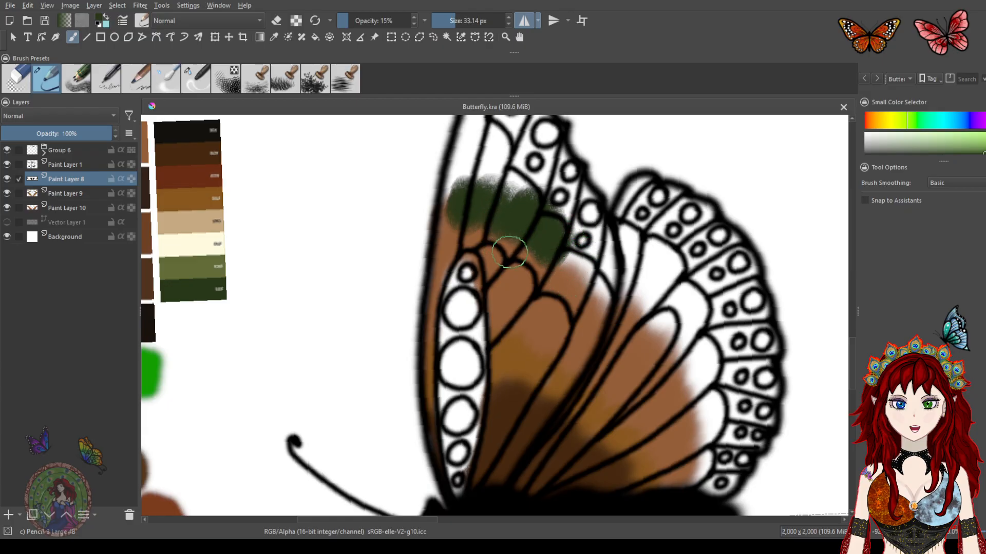
pyautogui.hotkey('ctrl', 'z')
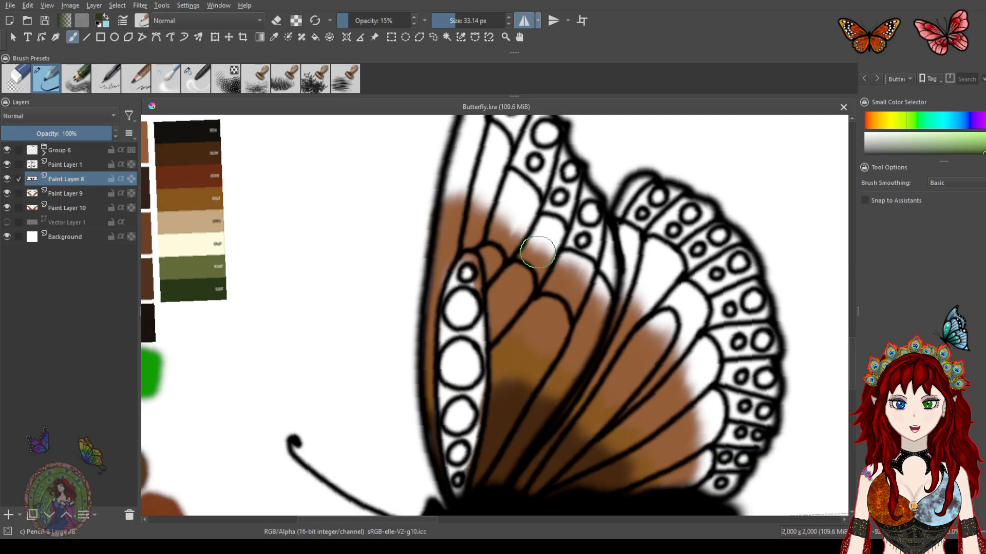
pyautogui.moveTo(528, 253); pyautogui.dragTo(574, 253)
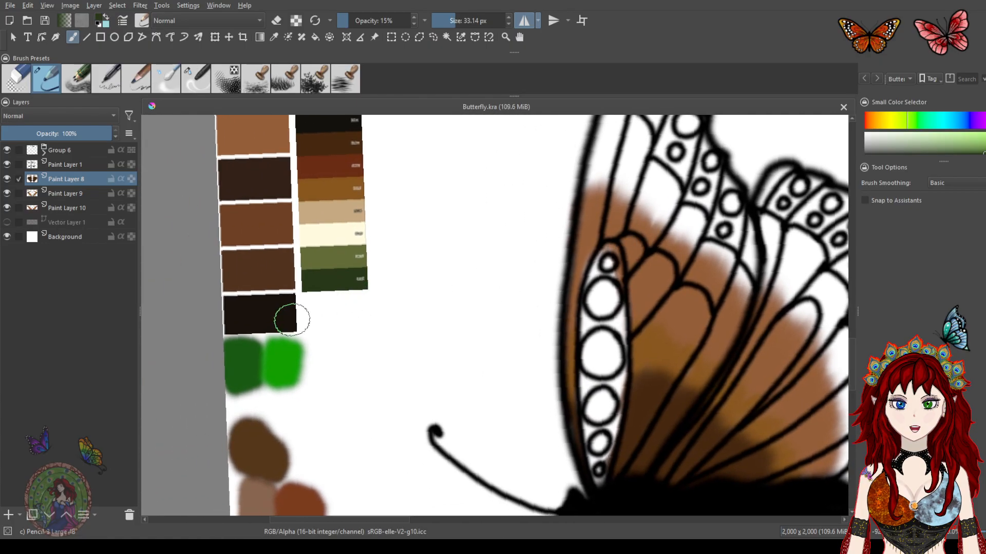
pyautogui.keyDown('ctrl'); pyautogui.click(250, 361); pyautogui.keyUp('ctrl')
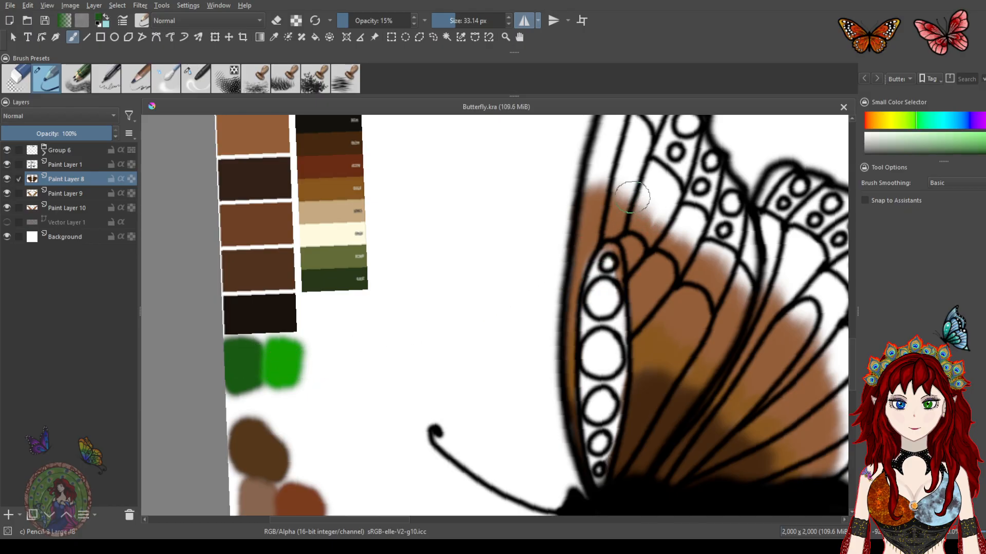
pyautogui.moveTo(607, 198)
pyautogui.mouseDown()
pyautogui.moveTo(614, 229)
pyautogui.moveTo(565, 251)
pyautogui.moveTo(544, 206)
pyautogui.moveTo(558, 196)
pyautogui.moveTo(602, 217)
pyautogui.moveTo(608, 243)
pyautogui.moveTo(643, 275)
pyautogui.moveTo(640, 266)
pyautogui.moveTo(525, 259)
pyautogui.moveTo(554, 368)
pyautogui.moveTo(497, 288)
pyautogui.moveTo(460, 261)
pyautogui.moveTo(635, 272)
pyautogui.mouseUp()
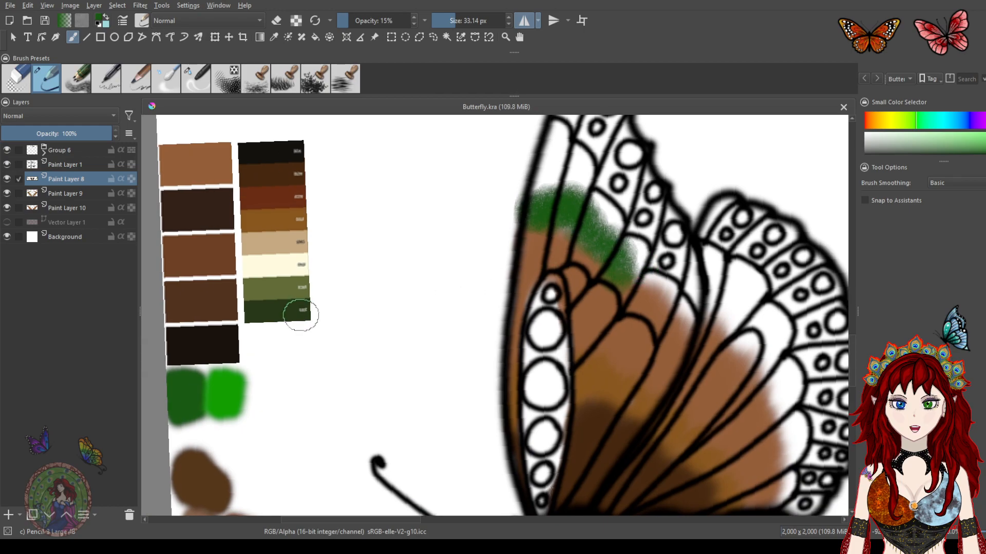
pyautogui.hotkey('ctrl', 'z')
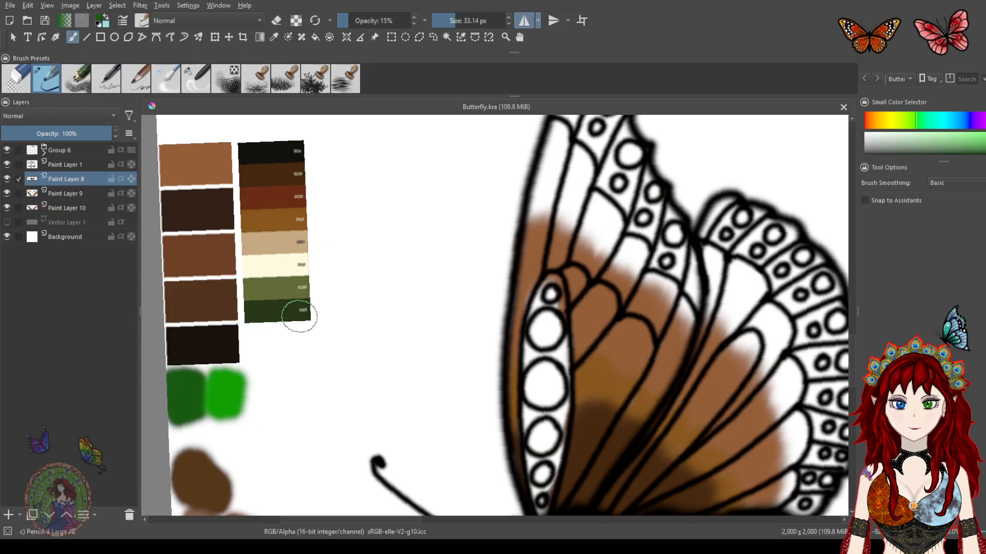
pyautogui.keyDown('ctrl'); pyautogui.click(299, 312); pyautogui.keyUp('ctrl')
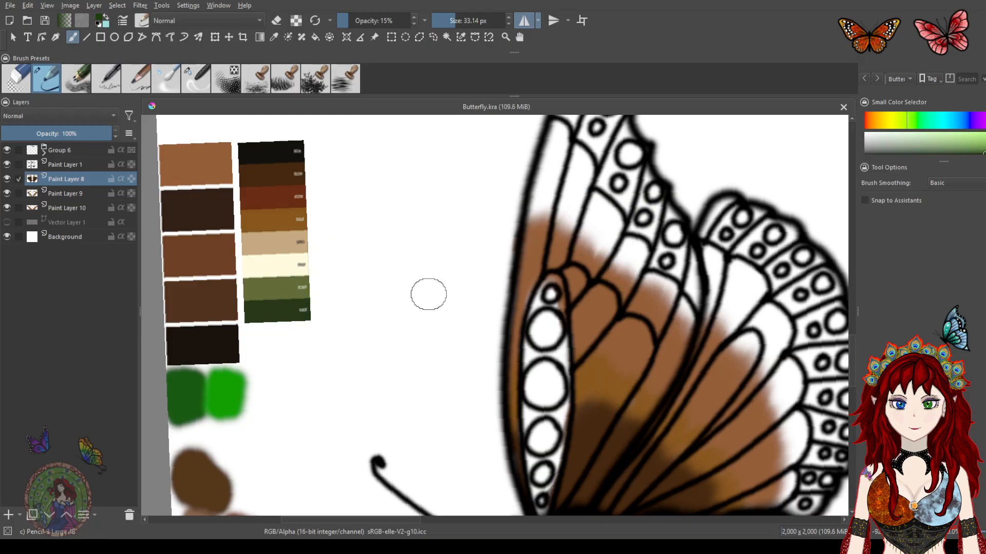
pyautogui.moveTo(556, 240); pyautogui.dragTo(468, 279)
pyautogui.moveTo(439, 240); pyautogui.dragTo(452, 231)
pyautogui.hotkey('ctrl', 'z')
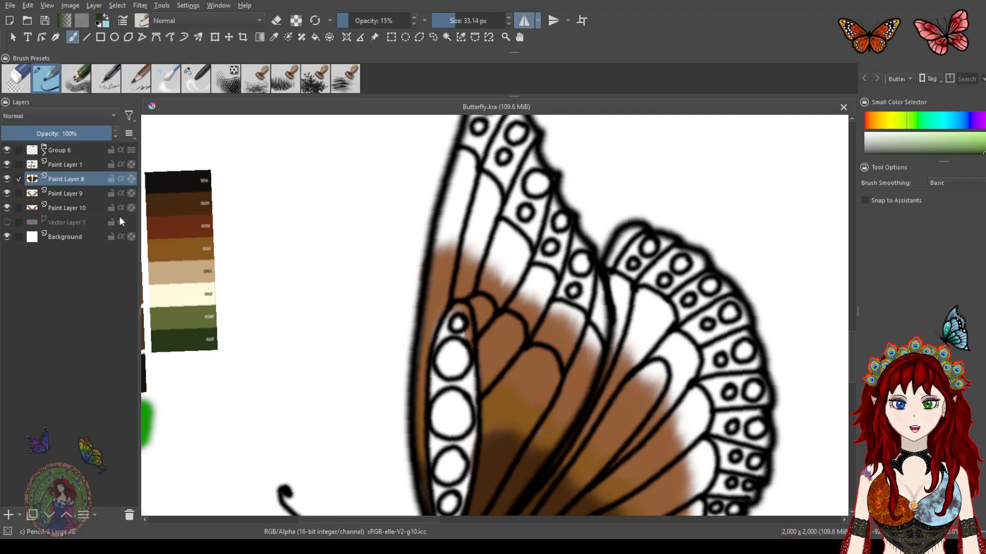
# Add a new paint layer and paint a dark green band along the upper wing's top edge
pyautogui.click(57, 222)
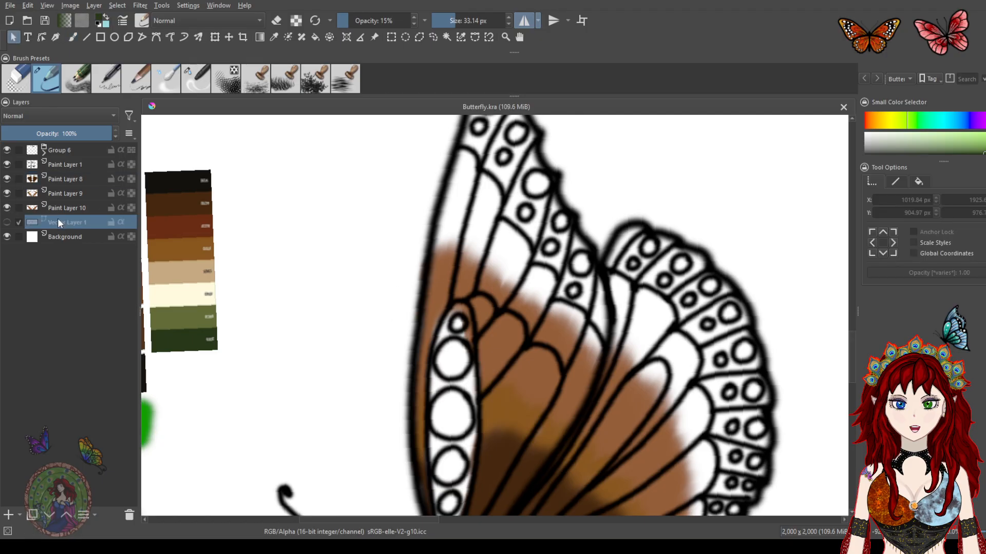
pyautogui.click(8, 515)
pyautogui.moveTo(481, 221)
pyautogui.mouseDown()
pyautogui.moveTo(441, 231)
pyautogui.moveTo(464, 227)
pyautogui.mouseUp()
pyautogui.moveTo(503, 289); pyautogui.dragTo(451, 275)
pyautogui.moveTo(412, 227)
pyautogui.mouseDown()
pyautogui.moveTo(441, 242)
pyautogui.moveTo(442, 261)
pyautogui.moveTo(464, 273)
pyautogui.moveTo(476, 303)
pyautogui.moveTo(512, 304)
pyautogui.moveTo(510, 323)
pyautogui.moveTo(540, 332)
pyautogui.moveTo(542, 355)
pyautogui.moveTo(577, 317)
pyautogui.moveTo(574, 343)
pyautogui.moveTo(600, 354)
pyautogui.moveTo(609, 377)
pyautogui.moveTo(559, 287)
pyautogui.moveTo(556, 247)
pyautogui.moveTo(536, 266)
pyautogui.moveTo(554, 287)
pyautogui.moveTo(555, 370)
pyautogui.moveTo(563, 307)
pyautogui.moveTo(531, 255)
pyautogui.mouseUp()
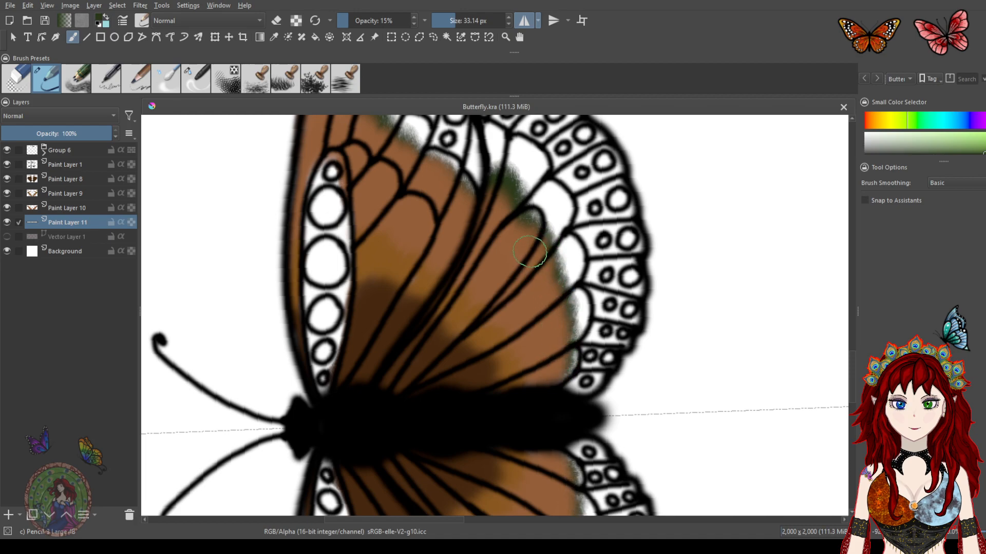
pyautogui.moveTo(462, 204)
pyautogui.mouseDown()
pyautogui.moveTo(456, 180)
pyautogui.moveTo(539, 310)
pyautogui.moveTo(533, 278)
pyautogui.moveTo(405, 169)
pyautogui.moveTo(379, 193)
pyautogui.moveTo(413, 165)
pyautogui.moveTo(436, 203)
pyautogui.moveTo(466, 224)
pyautogui.mouseUp()
pyautogui.moveTo(498, 267); pyautogui.dragTo(486, 131)
pyautogui.moveTo(504, 367)
pyautogui.mouseDown()
pyautogui.moveTo(426, 111)
pyautogui.moveTo(434, 382)
pyautogui.mouseUp()
pyautogui.moveTo(508, 136); pyautogui.dragTo(526, 263)
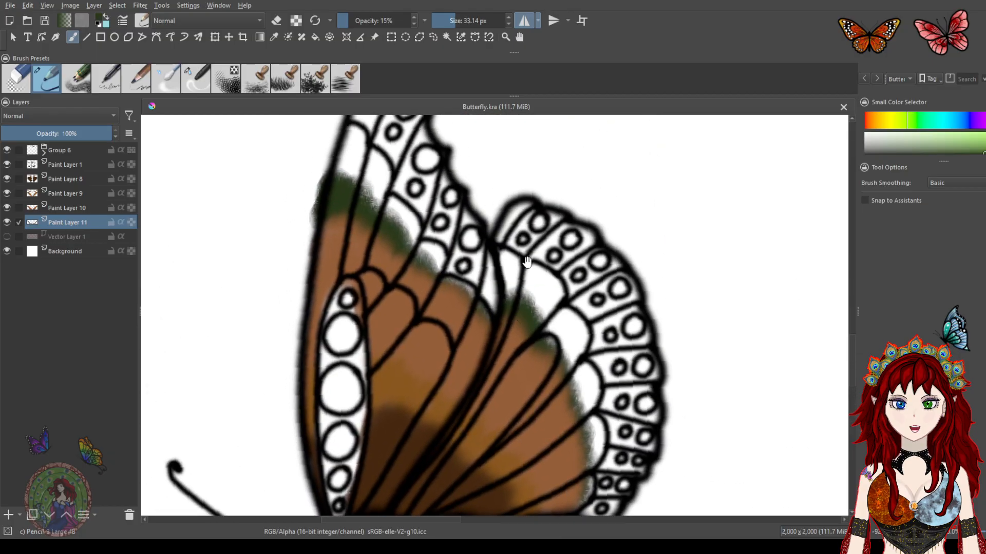
# Blend the dark green band into the brown base with the blender brush
pyautogui.click(196, 82)
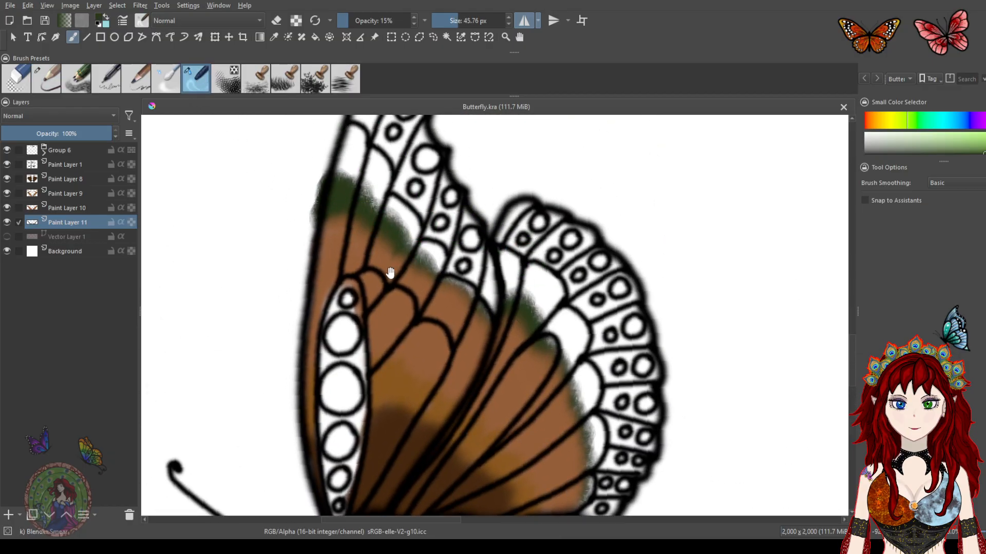
pyautogui.moveTo(329, 218)
pyautogui.mouseDown()
pyautogui.moveTo(337, 185)
pyautogui.moveTo(360, 173)
pyautogui.moveTo(370, 195)
pyautogui.moveTo(420, 221)
pyautogui.moveTo(421, 288)
pyautogui.moveTo(462, 266)
pyautogui.moveTo(477, 324)
pyautogui.moveTo(511, 282)
pyautogui.moveTo(516, 249)
pyautogui.moveTo(510, 330)
pyautogui.moveTo(554, 314)
pyautogui.moveTo(547, 380)
pyautogui.moveTo(585, 390)
pyautogui.moveTo(570, 411)
pyautogui.moveTo(570, 437)
pyautogui.moveTo(601, 435)
pyautogui.moveTo(631, 338)
pyautogui.moveTo(598, 367)
pyautogui.moveTo(591, 390)
pyautogui.moveTo(601, 401)
pyautogui.moveTo(614, 389)
pyautogui.moveTo(590, 318)
pyautogui.mouseUp()
pyautogui.moveTo(506, 270)
pyautogui.mouseDown()
pyautogui.moveTo(590, 400)
pyautogui.moveTo(517, 342)
pyautogui.mouseUp()
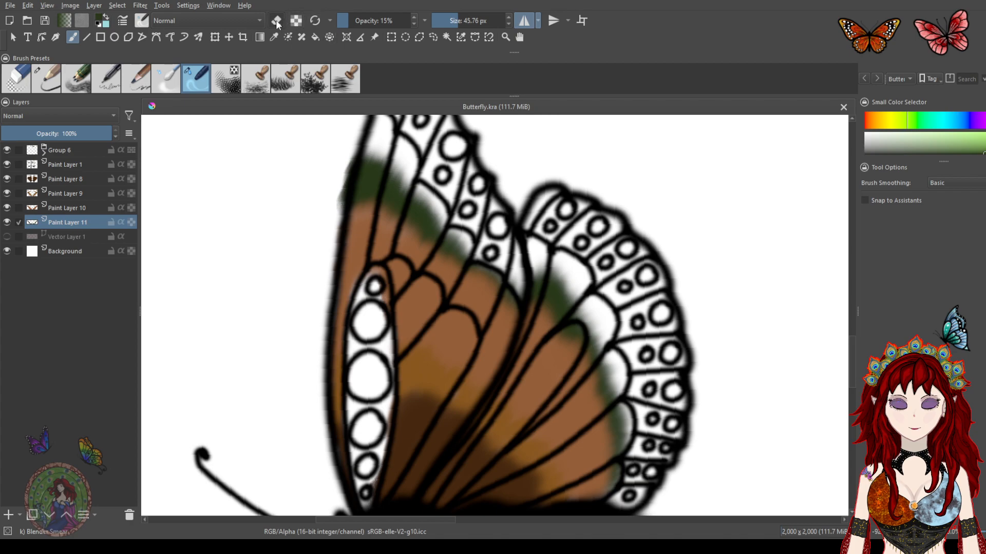
pyautogui.moveTo(334, 178)
pyautogui.mouseDown()
pyautogui.moveTo(319, 206)
pyautogui.moveTo(330, 163)
pyautogui.moveTo(321, 147)
pyautogui.moveTo(328, 194)
pyautogui.moveTo(344, 149)
pyautogui.mouseUp()
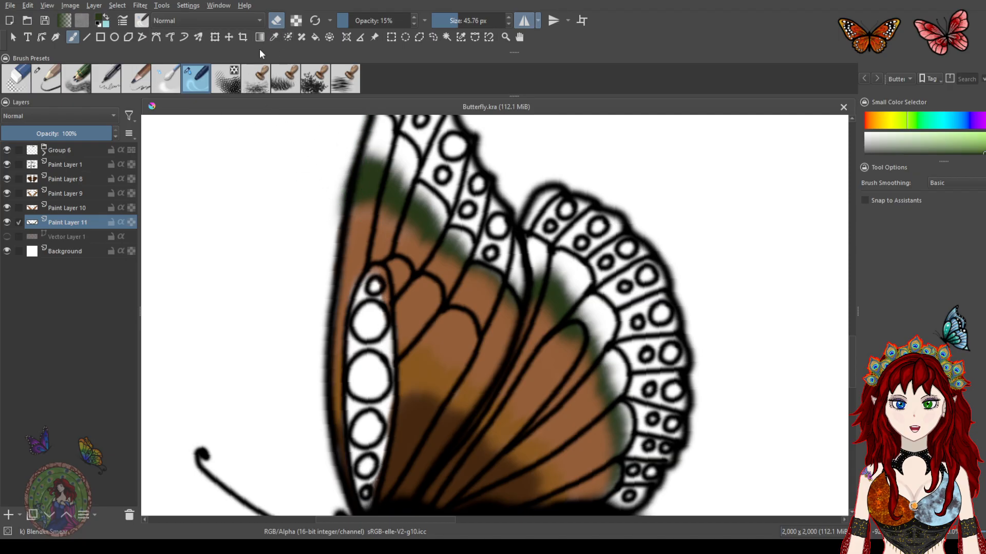
# Try a pencil stroke on the upper wing edge and undo the last two strokes
pyautogui.click(53, 82)
pyautogui.moveTo(321, 183)
pyautogui.mouseDown()
pyautogui.moveTo(327, 146)
pyautogui.moveTo(334, 164)
pyautogui.mouseUp()
pyautogui.hotkey('ctrl', 'z')
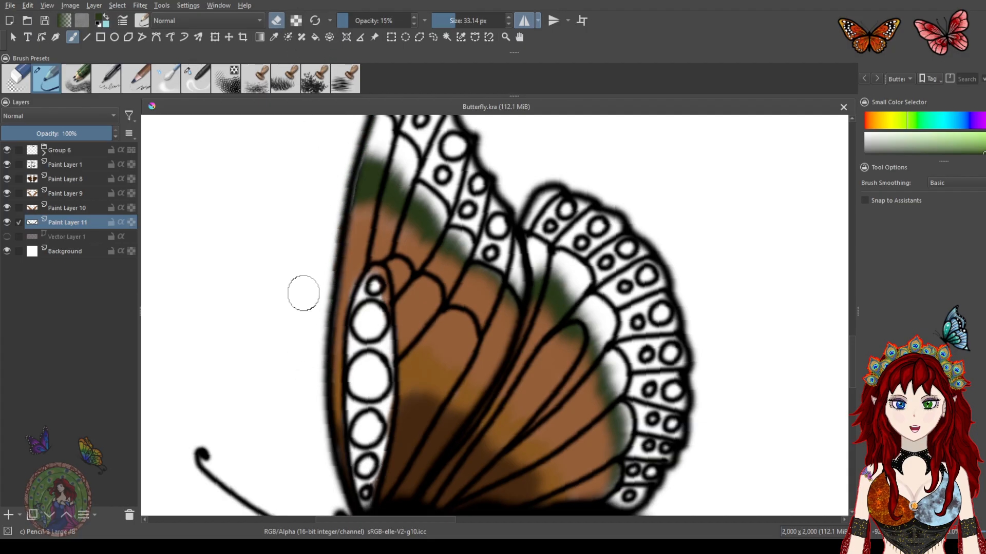
pyautogui.hotkey('ctrl', 'z')
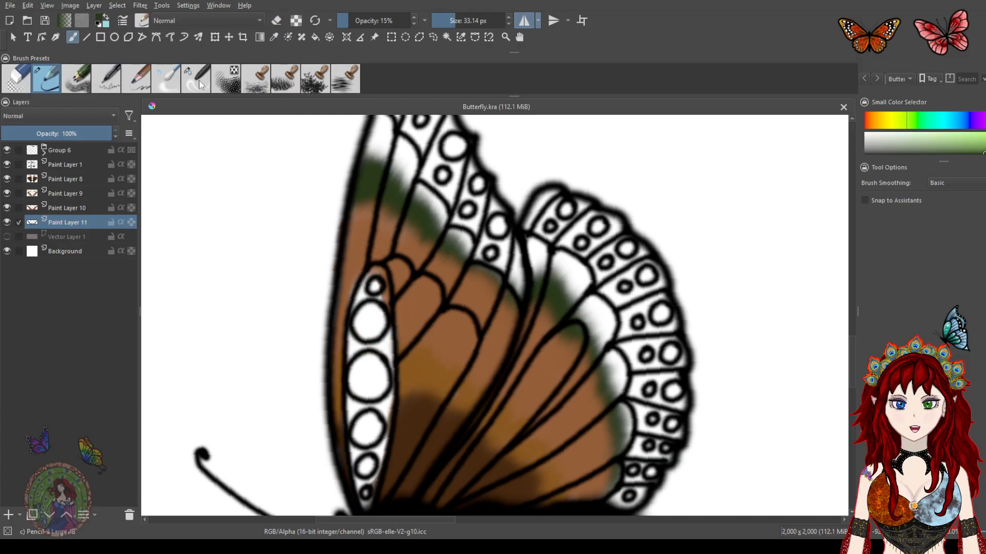
# Save the file and undo a stray pencil stroke near the upper wing cells
pyautogui.press('/')
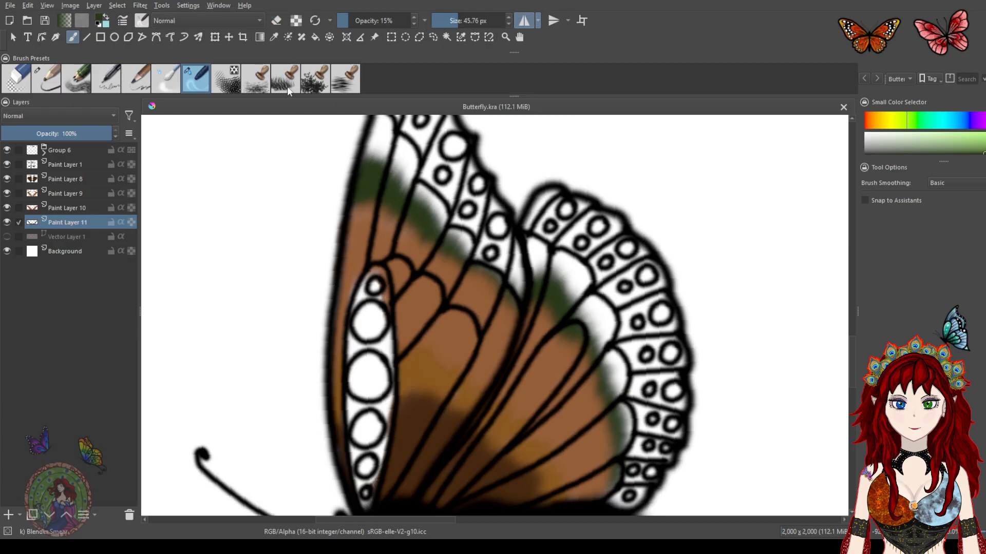
pyautogui.press('/')
pyautogui.hotkey('ctrl', 's')
pyautogui.moveTo(521, 288); pyautogui.dragTo(490, 180)
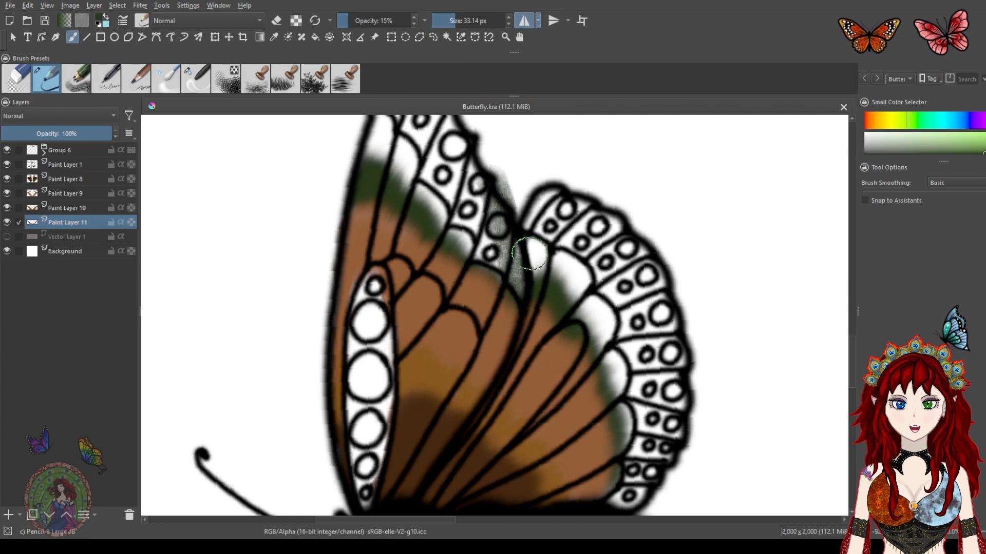
pyautogui.hotkey('ctrl', 'z')
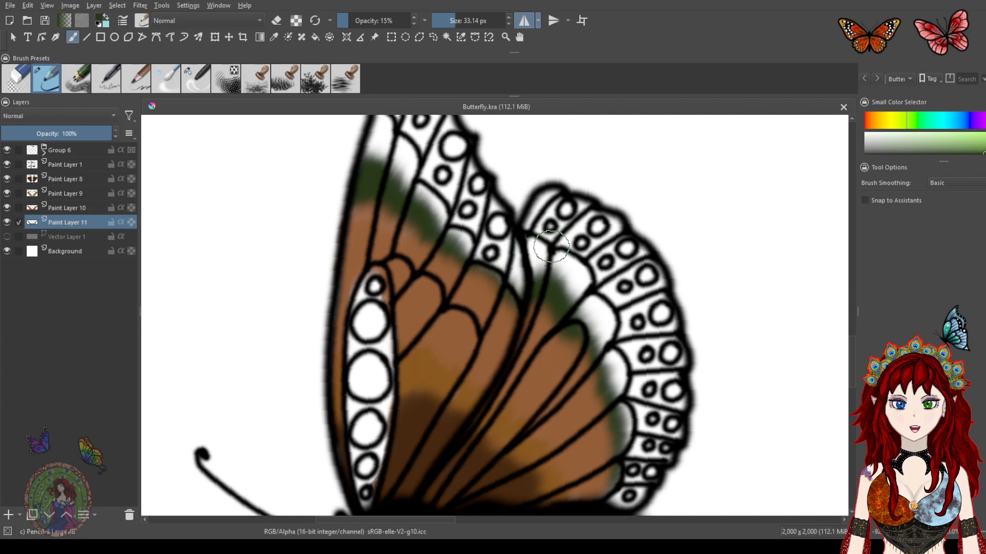
# On a new Paint Layer 12, paint more dark green along the upper wing's top edge
pyautogui.moveTo(540, 311); pyautogui.dragTo(533, 348)
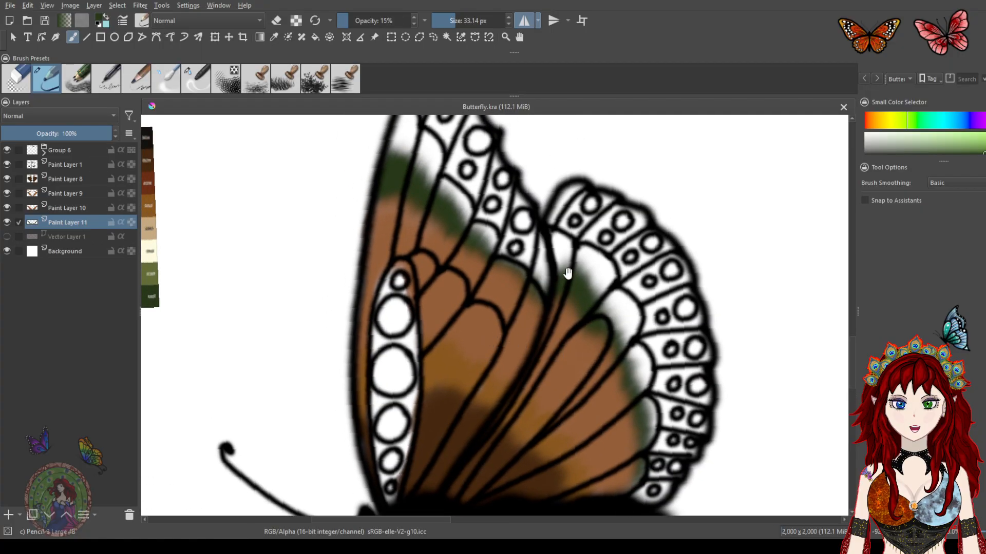
pyautogui.moveTo(209, 266); pyautogui.dragTo(425, 247)
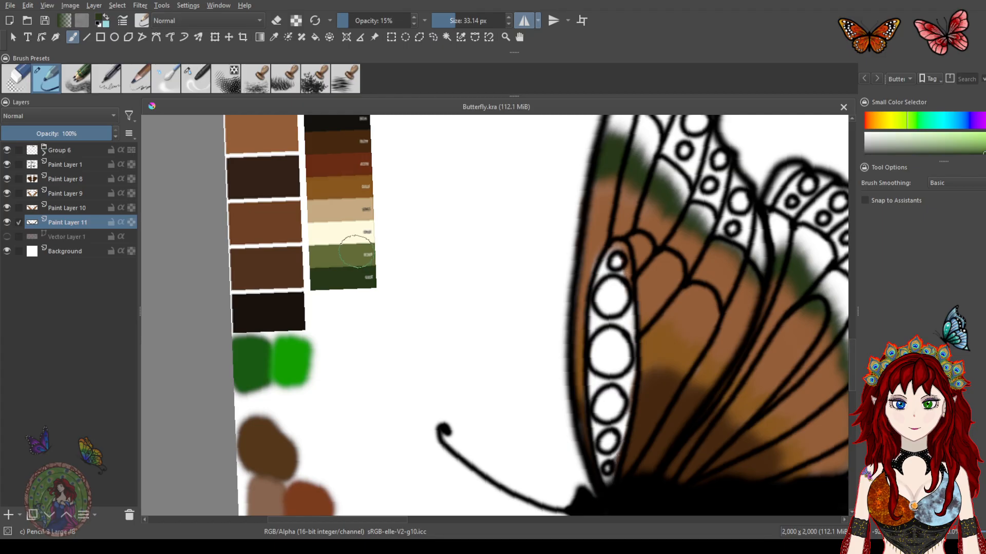
pyautogui.keyDown('ctrl'); pyautogui.click(251, 354); pyautogui.keyUp('ctrl')
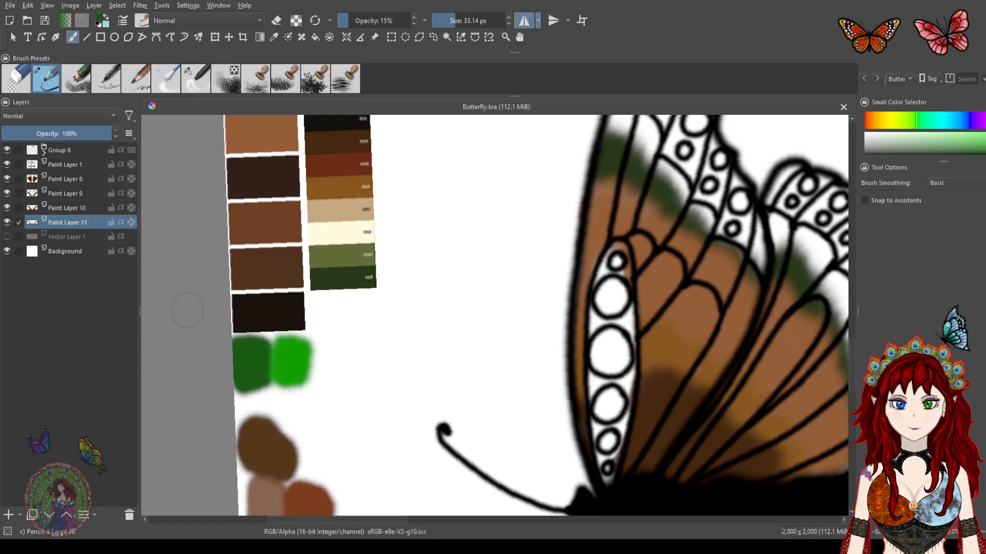
pyautogui.click(66, 237)
pyautogui.click(7, 516)
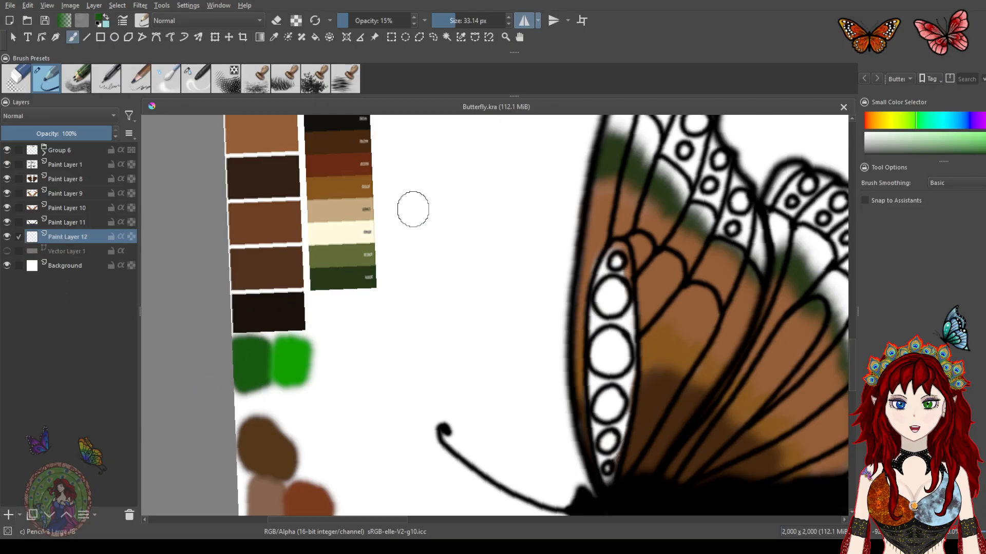
pyautogui.moveTo(647, 272); pyautogui.dragTo(534, 251)
pyautogui.moveTo(506, 240); pyautogui.dragTo(486, 211)
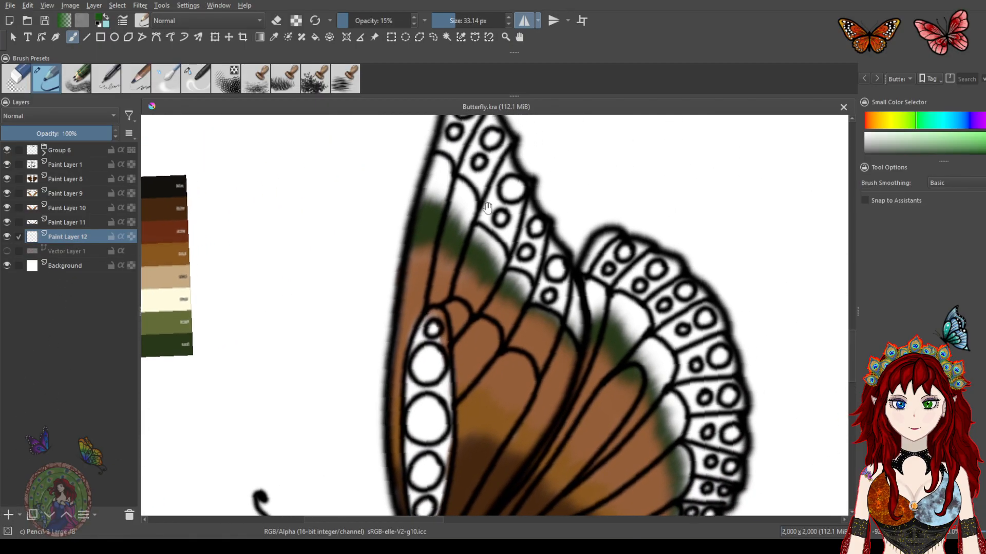
pyautogui.moveTo(432, 187)
pyautogui.mouseDown()
pyautogui.moveTo(444, 218)
pyautogui.moveTo(457, 216)
pyautogui.moveTo(465, 235)
pyautogui.moveTo(487, 230)
pyautogui.moveTo(515, 292)
pyautogui.moveTo(527, 293)
pyautogui.moveTo(531, 320)
pyautogui.moveTo(547, 316)
pyautogui.moveTo(557, 328)
pyautogui.moveTo(582, 291)
pyautogui.moveTo(563, 230)
pyautogui.mouseUp()
pyautogui.moveTo(602, 270)
pyautogui.mouseDown()
pyautogui.moveTo(563, 277)
pyautogui.moveTo(566, 256)
pyautogui.mouseUp()
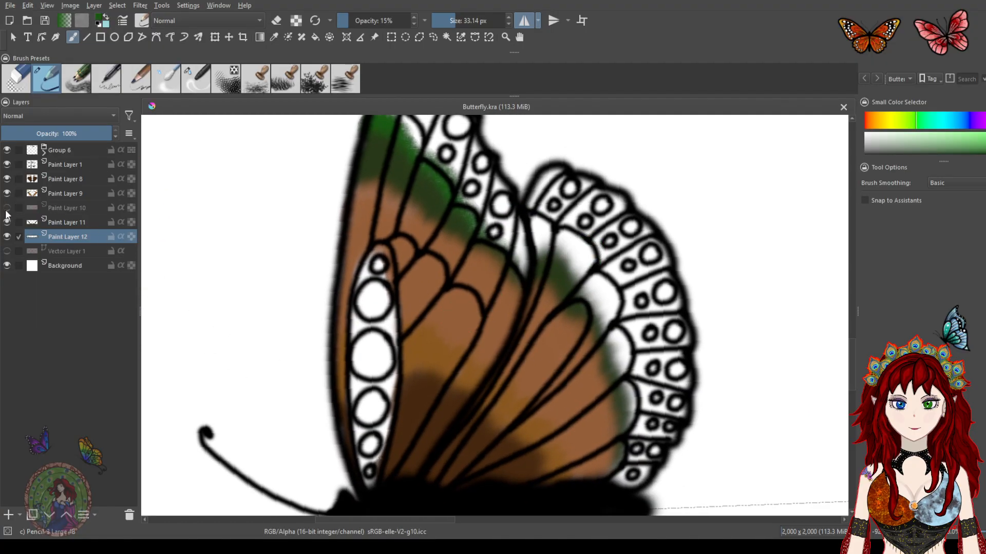
# On Paint Layer 10, erase the brown base beneath the green band along the upper wing edge
pyautogui.click(54, 208)
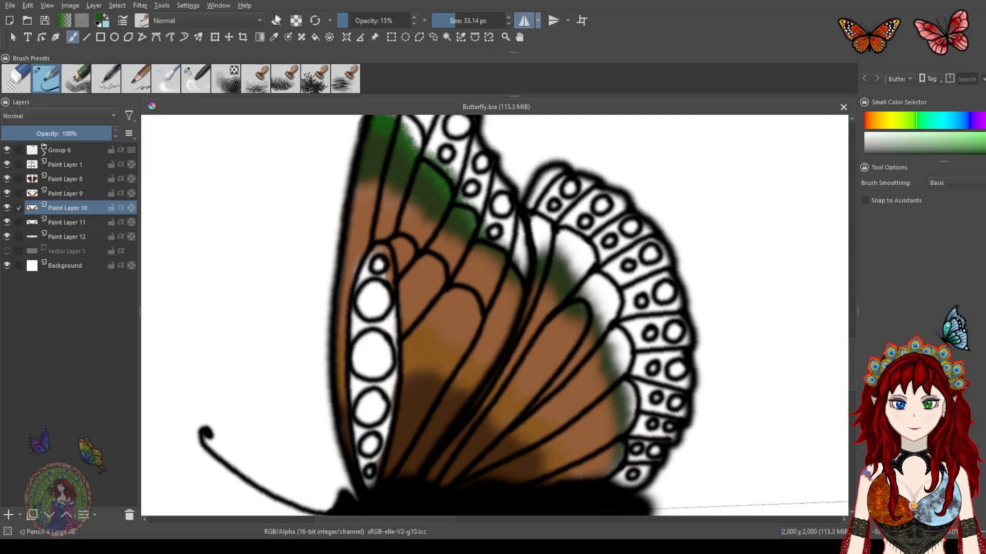
pyautogui.moveTo(367, 177)
pyautogui.mouseDown()
pyautogui.moveTo(435, 226)
pyautogui.moveTo(449, 251)
pyautogui.moveTo(477, 253)
pyautogui.moveTo(492, 281)
pyautogui.moveTo(509, 279)
pyautogui.moveTo(506, 302)
pyautogui.mouseUp()
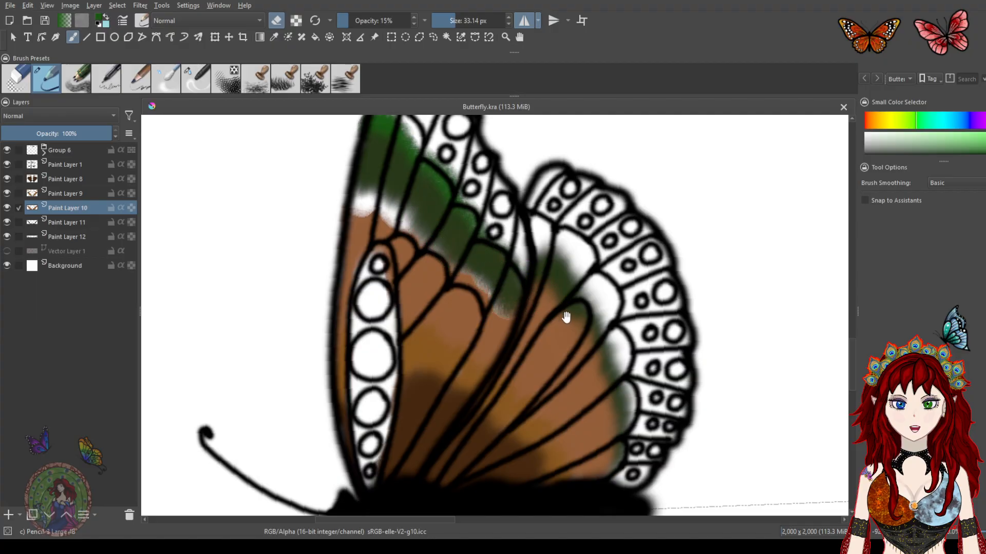
pyautogui.moveTo(563, 315); pyautogui.dragTo(549, 234)
pyautogui.moveTo(598, 359); pyautogui.dragTo(567, 326)
pyautogui.moveTo(551, 392)
pyautogui.mouseDown()
pyautogui.moveTo(552, 255)
pyautogui.moveTo(576, 268)
pyautogui.moveTo(535, 258)
pyautogui.moveTo(533, 274)
pyautogui.moveTo(491, 214)
pyautogui.moveTo(496, 196)
pyautogui.moveTo(528, 296)
pyautogui.mouseUp()
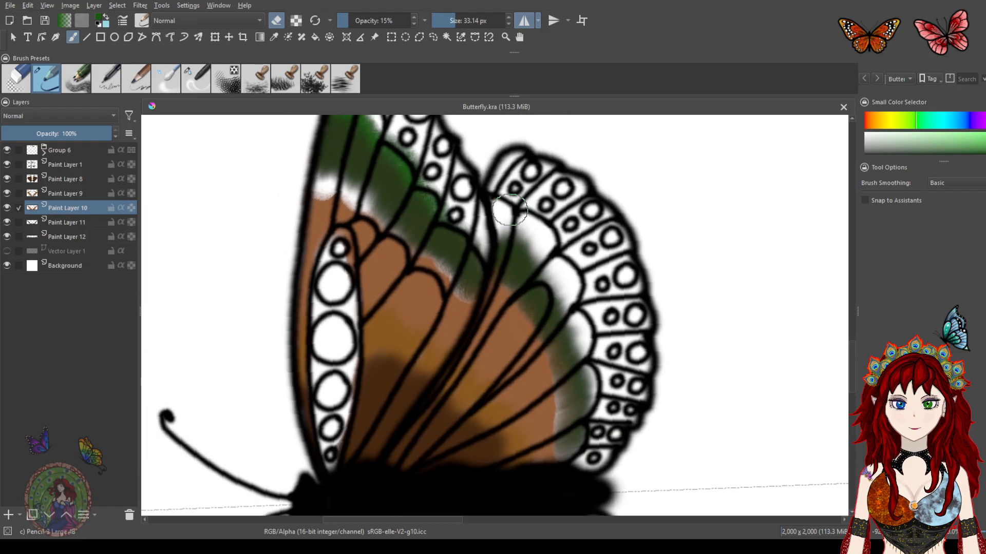
# Blend the brown base on Paint Layer 10 toward the green band with the blender brush
pyautogui.click(199, 81)
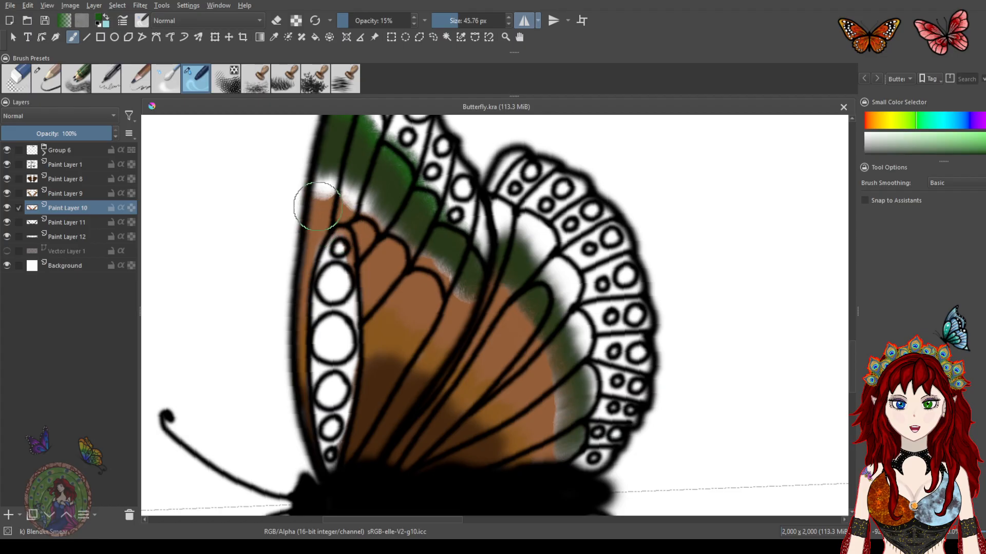
pyautogui.moveTo(325, 217)
pyautogui.mouseDown()
pyautogui.moveTo(363, 180)
pyautogui.moveTo(356, 238)
pyautogui.moveTo(379, 217)
pyautogui.moveTo(391, 272)
pyautogui.moveTo(461, 262)
pyautogui.moveTo(492, 293)
pyautogui.moveTo(501, 319)
pyautogui.moveTo(519, 314)
pyautogui.moveTo(572, 377)
pyautogui.moveTo(540, 460)
pyautogui.moveTo(535, 442)
pyautogui.moveTo(573, 371)
pyautogui.moveTo(492, 462)
pyautogui.moveTo(567, 401)
pyautogui.moveTo(482, 440)
pyautogui.moveTo(551, 356)
pyautogui.moveTo(490, 396)
pyautogui.moveTo(493, 300)
pyautogui.mouseUp()
pyautogui.moveTo(407, 398); pyautogui.dragTo(473, 254)
pyautogui.moveTo(409, 370); pyautogui.dragTo(435, 251)
pyautogui.moveTo(385, 317)
pyautogui.mouseDown()
pyautogui.moveTo(381, 257)
pyautogui.moveTo(362, 245)
pyautogui.mouseUp()
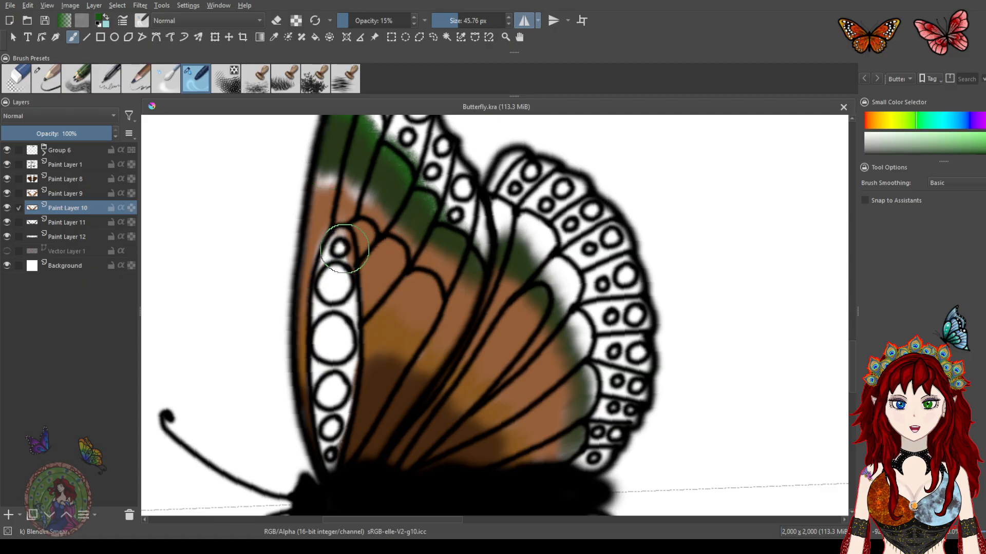
pyautogui.moveTo(477, 296); pyautogui.dragTo(398, 344)
pyautogui.moveTo(469, 341); pyautogui.dragTo(530, 314)
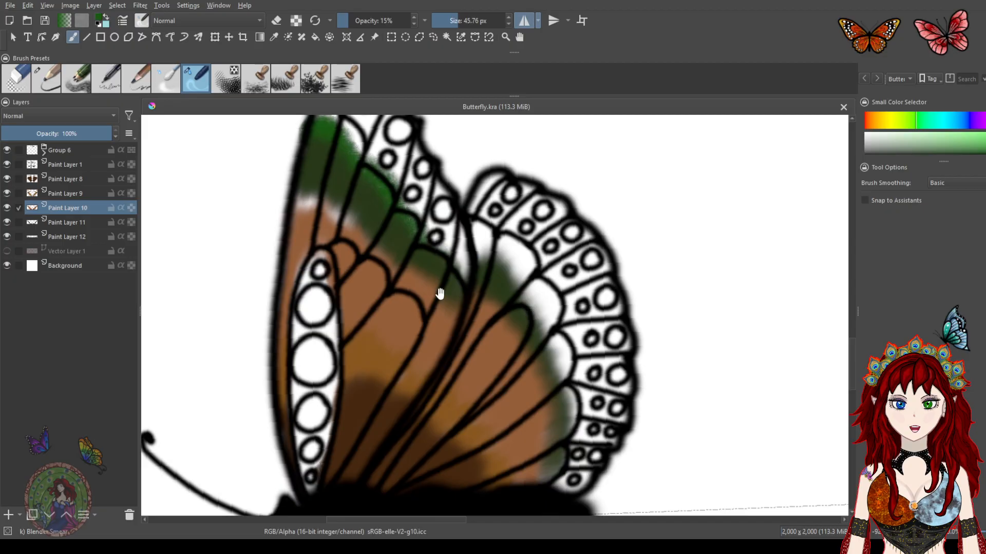
pyautogui.moveTo(383, 308); pyautogui.dragTo(480, 352)
pyautogui.moveTo(444, 271); pyautogui.dragTo(560, 267)
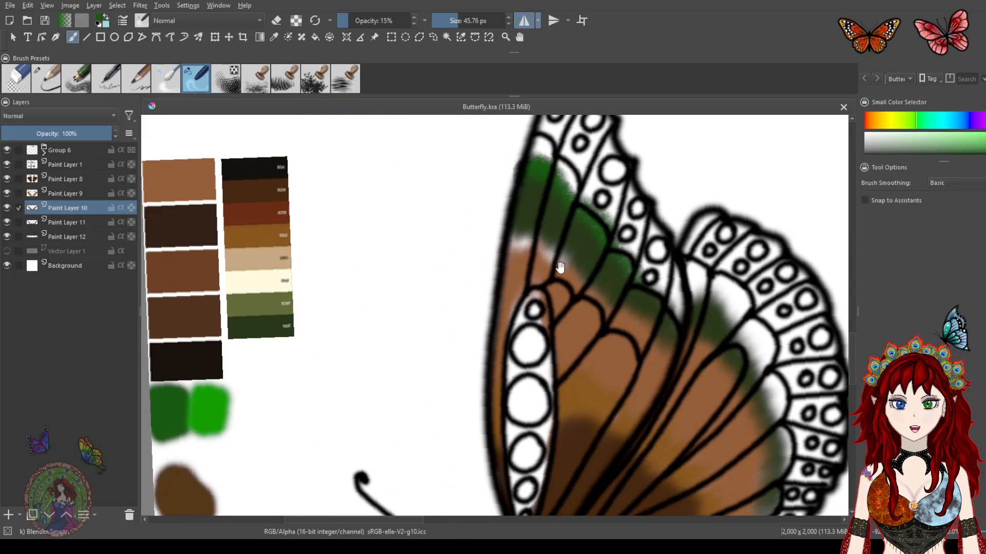
# Try painting a touch of colour at the upper wing edge on Paint Layer 11 and undo it
pyautogui.keyDown('ctrl'); pyautogui.click(260, 325); pyautogui.keyUp('ctrl')
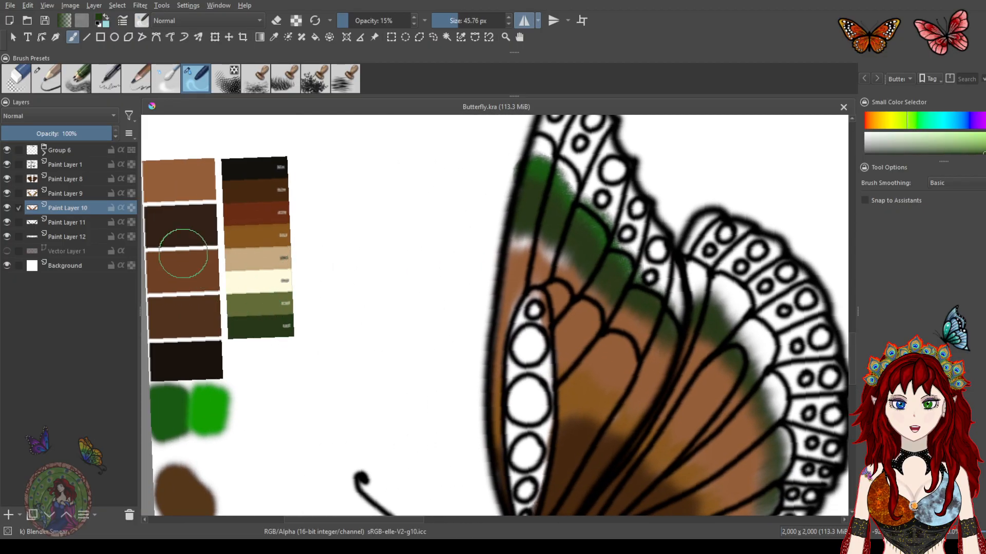
pyautogui.click(6, 223)
pyautogui.click(7, 223)
pyautogui.click(70, 224)
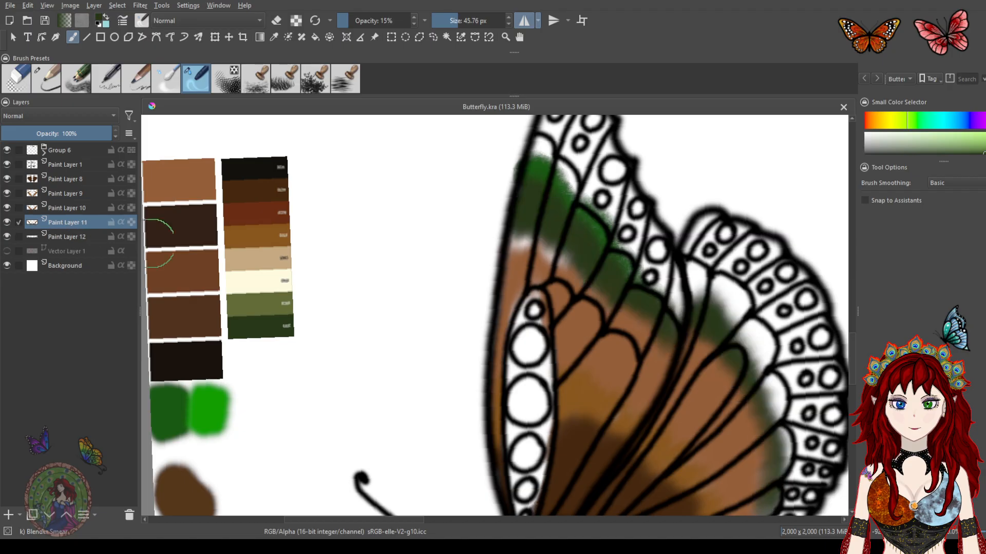
pyautogui.moveTo(575, 315); pyautogui.dragTo(485, 293)
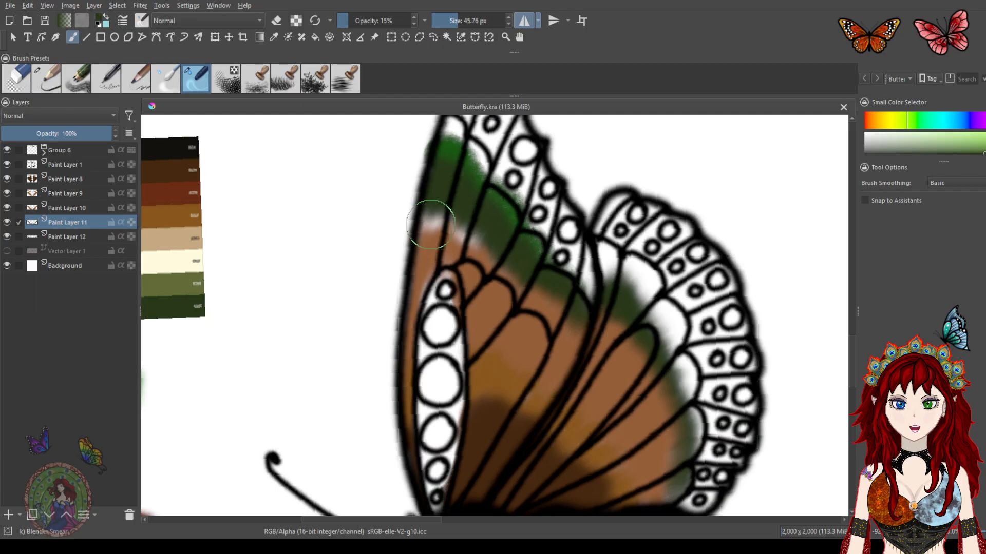
pyautogui.click(51, 84)
pyautogui.moveTo(427, 227); pyautogui.dragTo(431, 220)
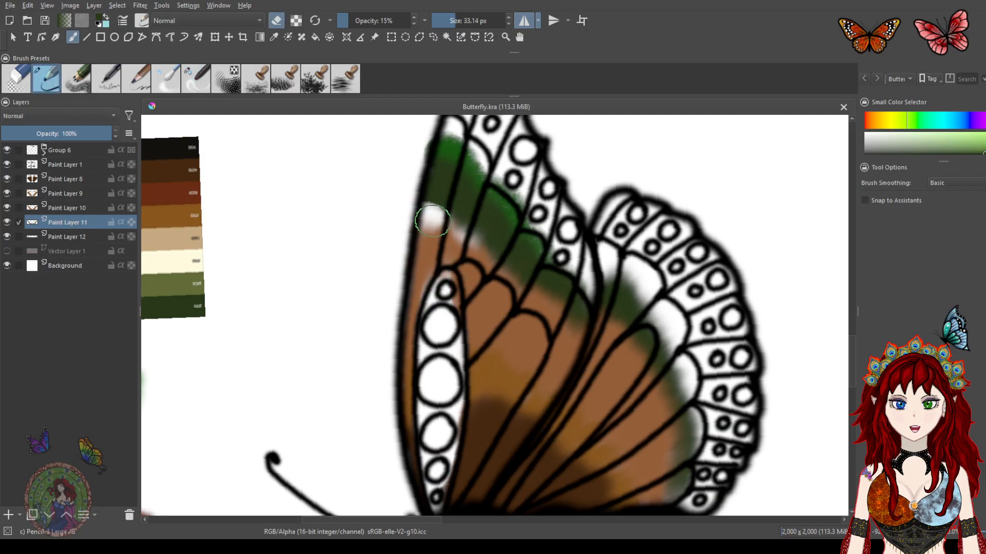
pyautogui.hotkey('ctrl', 'z')
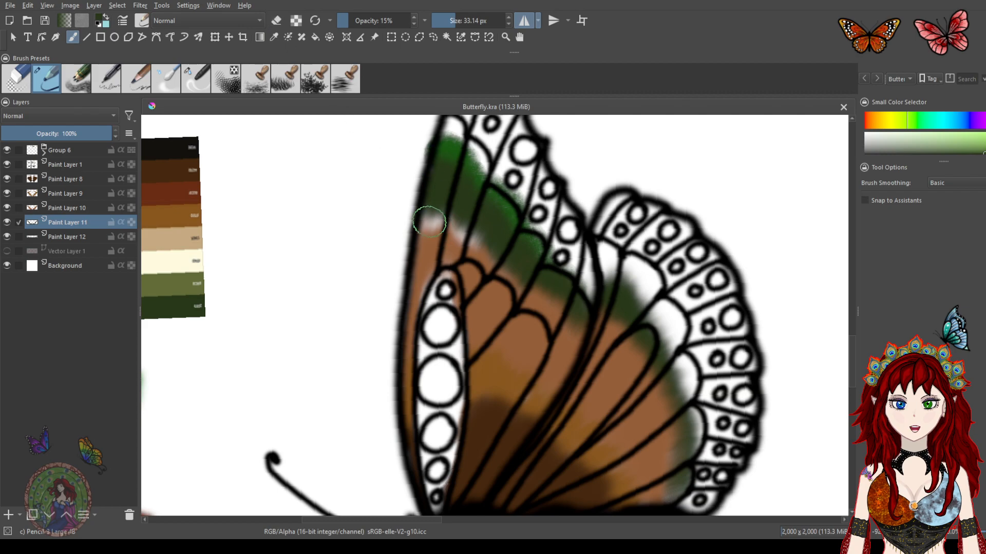
# Undo the last stroke and pick the dark green swatch from the colour palette
pyautogui.hotkey('ctrl', 'z')
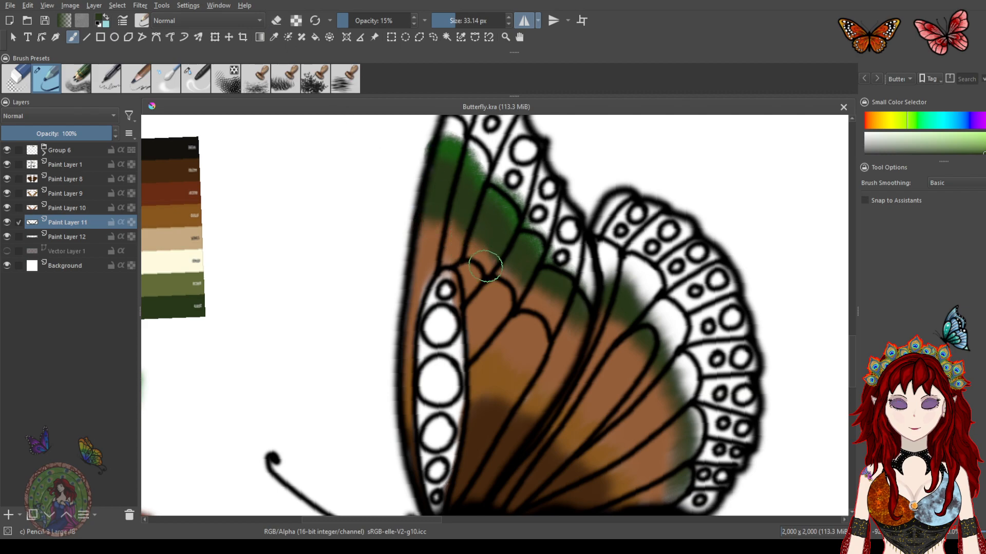
pyautogui.moveTo(606, 352); pyautogui.dragTo(519, 289)
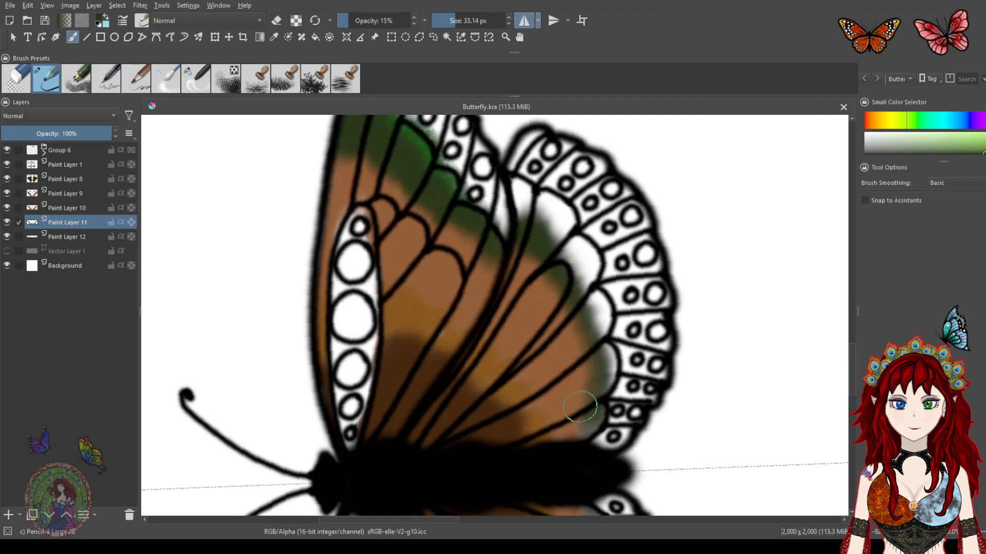
pyautogui.moveTo(523, 259)
pyautogui.mouseDown()
pyautogui.moveTo(512, 219)
pyautogui.moveTo(521, 249)
pyautogui.mouseUp()
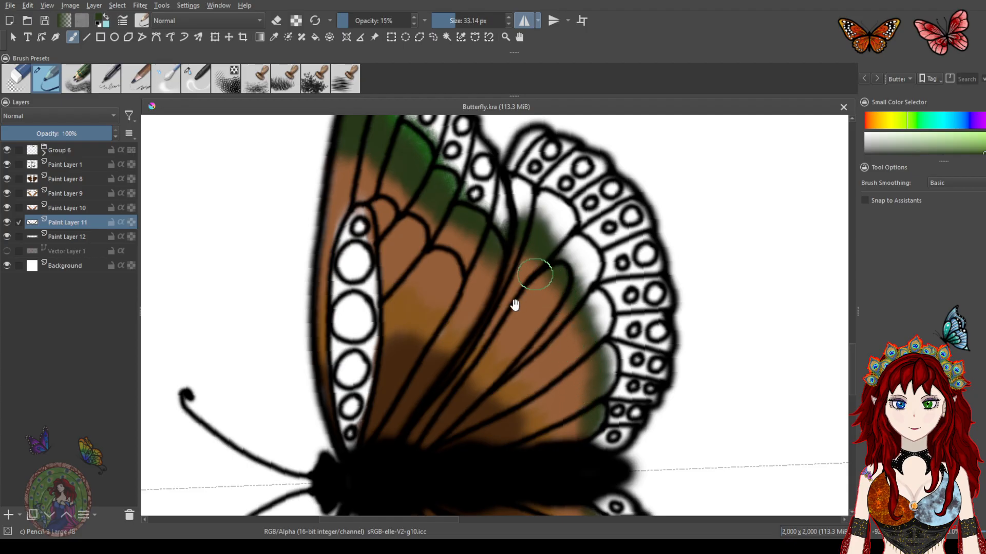
pyautogui.moveTo(483, 291); pyautogui.dragTo(561, 380)
pyautogui.moveTo(366, 281)
pyautogui.mouseDown()
pyautogui.moveTo(402, 295)
pyautogui.moveTo(499, 287)
pyautogui.mouseUp()
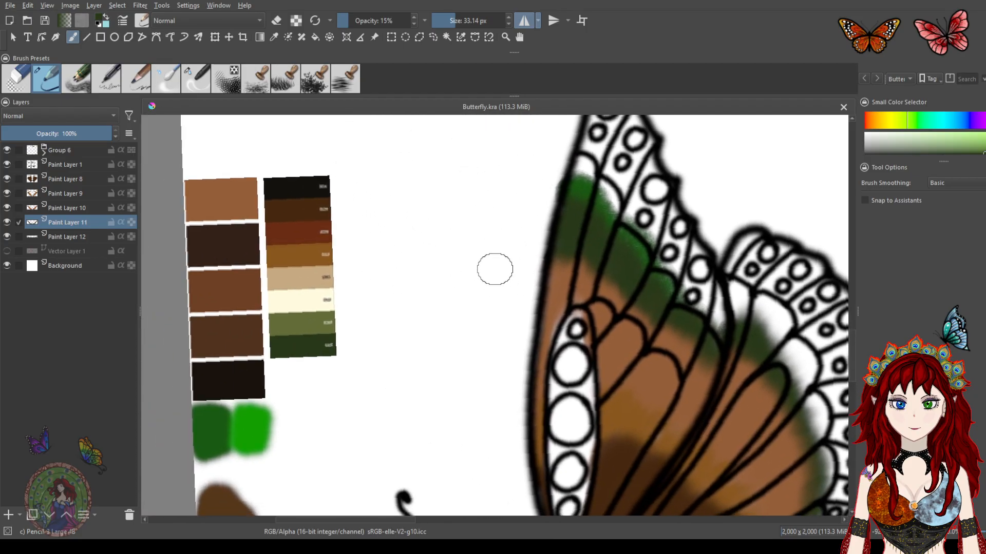
pyautogui.moveTo(308, 351); pyautogui.dragTo(210, 424)
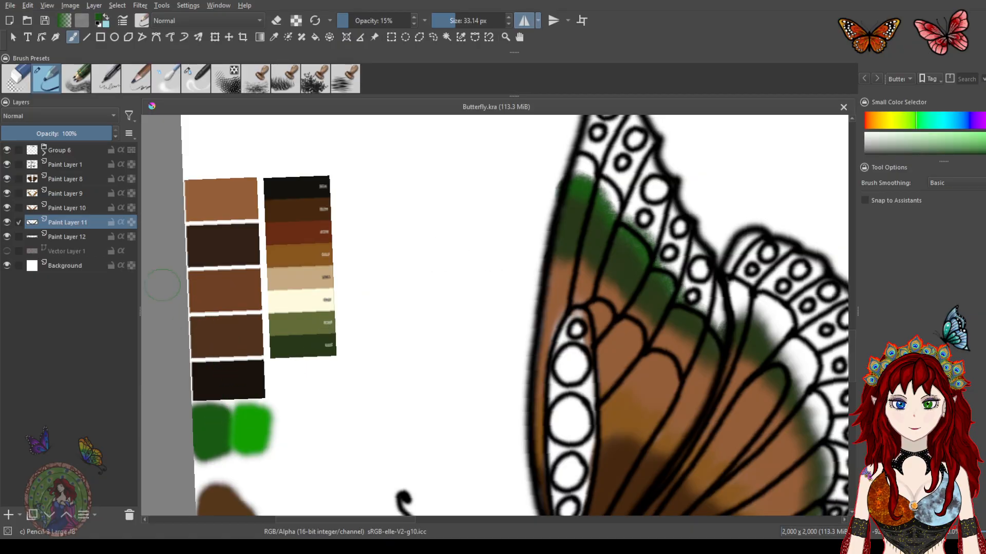
# On Paint Layer 12, paint dark green along the outer band of the hindwing
pyautogui.click(64, 237)
pyautogui.moveTo(632, 310)
pyautogui.mouseDown()
pyautogui.moveTo(503, 336)
pyautogui.moveTo(469, 326)
pyautogui.mouseUp()
pyautogui.moveTo(396, 200)
pyautogui.mouseDown()
pyautogui.moveTo(408, 185)
pyautogui.moveTo(434, 223)
pyautogui.moveTo(405, 183)
pyautogui.mouseUp()
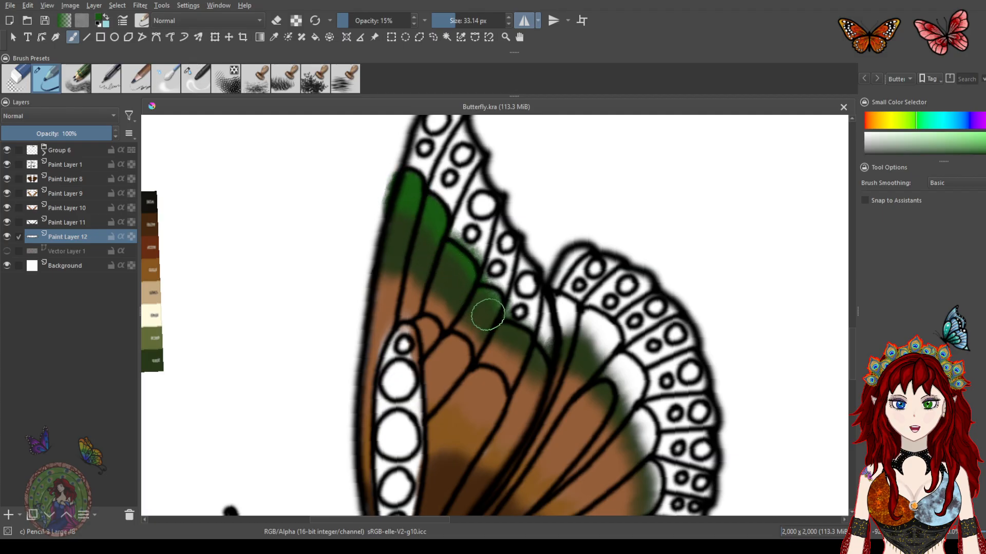
pyautogui.moveTo(553, 333)
pyautogui.mouseDown()
pyautogui.moveTo(446, 254)
pyautogui.moveTo(450, 238)
pyautogui.moveTo(459, 250)
pyautogui.moveTo(473, 241)
pyautogui.moveTo(473, 252)
pyautogui.moveTo(496, 251)
pyautogui.moveTo(489, 271)
pyautogui.moveTo(497, 263)
pyautogui.moveTo(451, 231)
pyautogui.moveTo(497, 273)
pyautogui.moveTo(512, 299)
pyautogui.mouseUp()
pyautogui.moveTo(526, 350)
pyautogui.mouseDown()
pyautogui.moveTo(524, 340)
pyautogui.moveTo(533, 401)
pyautogui.mouseUp()
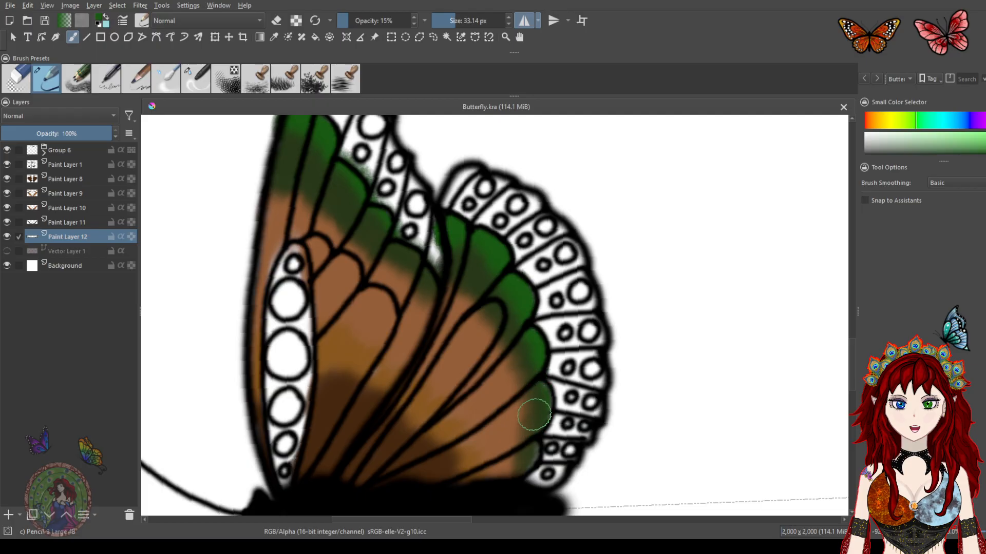
pyautogui.moveTo(523, 441)
pyautogui.mouseDown()
pyautogui.moveTo(521, 467)
pyautogui.moveTo(526, 426)
pyautogui.mouseUp()
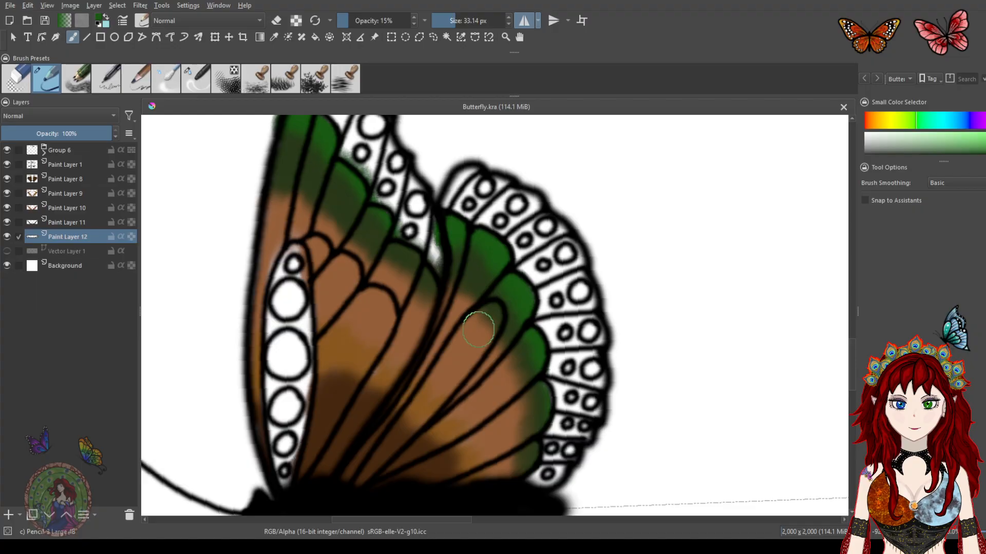
# Add a green stroke near the upper wing edge, then undo the last two strokes
pyautogui.scroll(-3, 478, 330)
pyautogui.moveTo(491, 354); pyautogui.dragTo(510, 265)
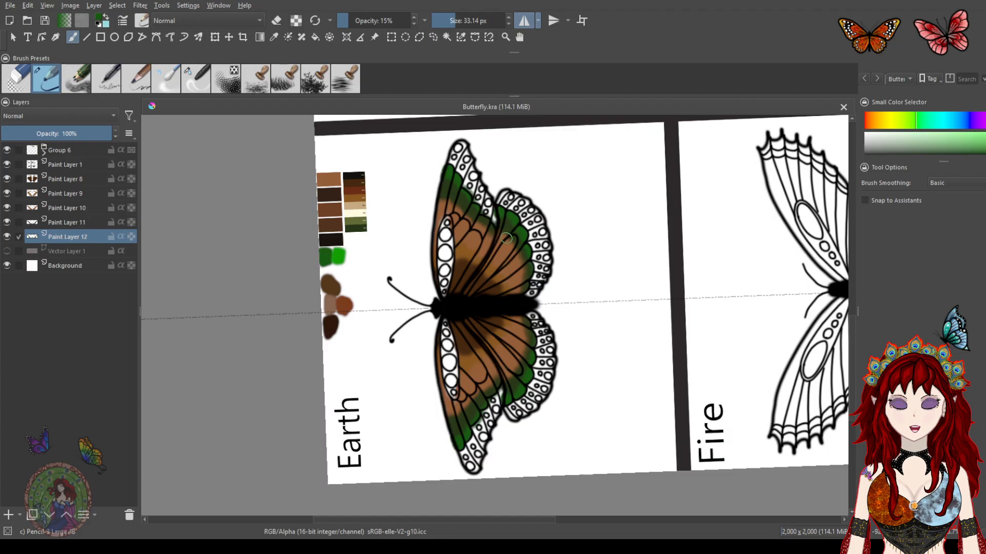
pyautogui.scroll(3, 495, 230)
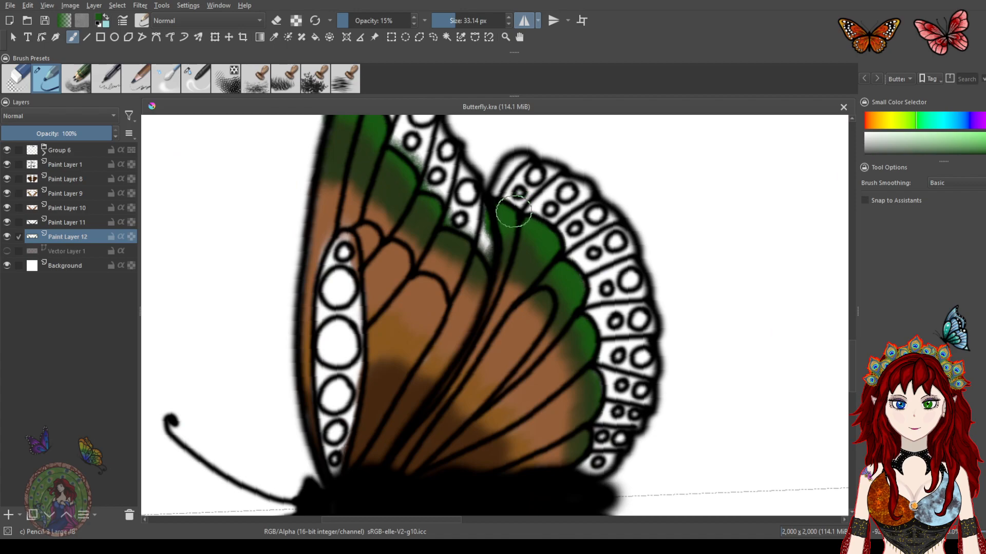
pyautogui.moveTo(513, 221)
pyautogui.mouseDown()
pyautogui.moveTo(494, 308)
pyautogui.moveTo(498, 326)
pyautogui.moveTo(475, 284)
pyautogui.moveTo(445, 267)
pyautogui.moveTo(423, 234)
pyautogui.moveTo(451, 246)
pyautogui.moveTo(471, 281)
pyautogui.moveTo(468, 255)
pyautogui.moveTo(484, 302)
pyautogui.moveTo(445, 269)
pyautogui.moveTo(416, 215)
pyautogui.mouseUp()
pyautogui.hotkey('ctrl', 'z')
pyautogui.hotkey('ctrl', 'z')
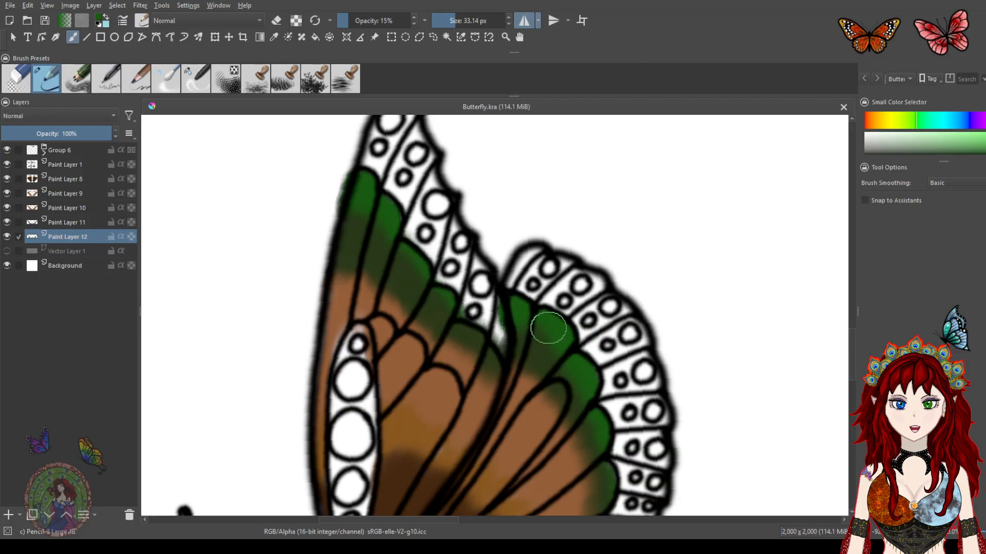
# Pick the light tan swatch from the colour palette
pyautogui.moveTo(577, 352); pyautogui.dragTo(534, 184)
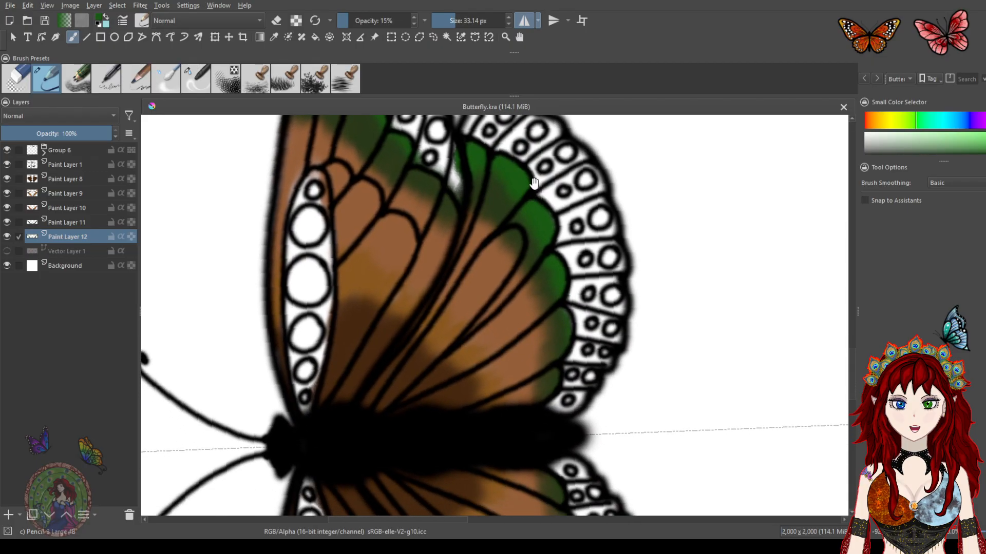
pyautogui.moveTo(503, 278); pyautogui.dragTo(534, 400)
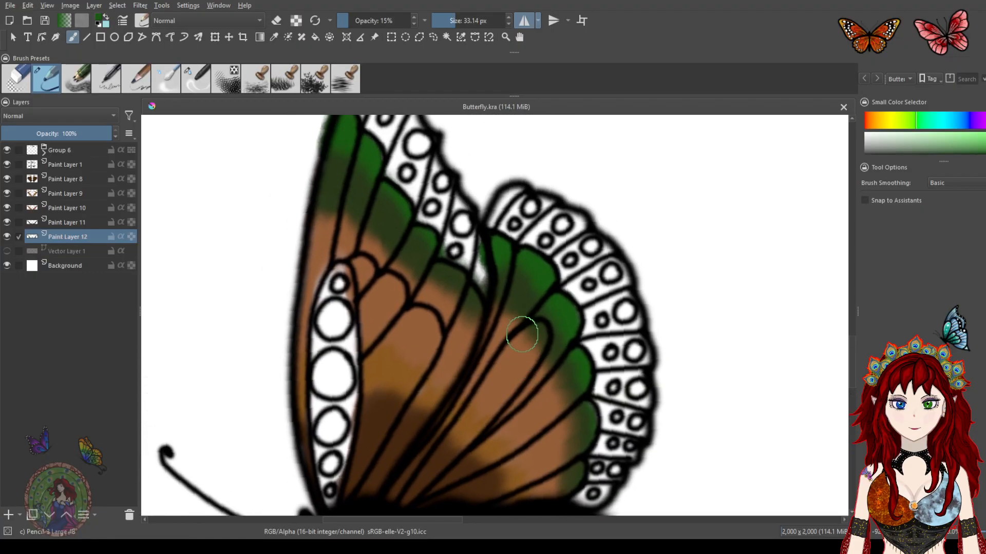
pyautogui.moveTo(484, 368); pyautogui.dragTo(529, 260)
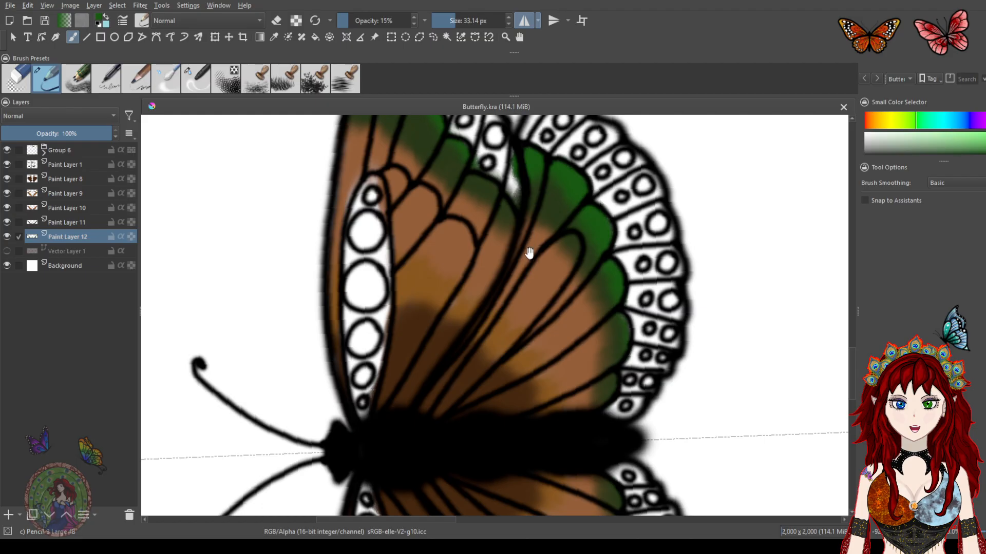
pyautogui.moveTo(493, 339); pyautogui.dragTo(488, 273)
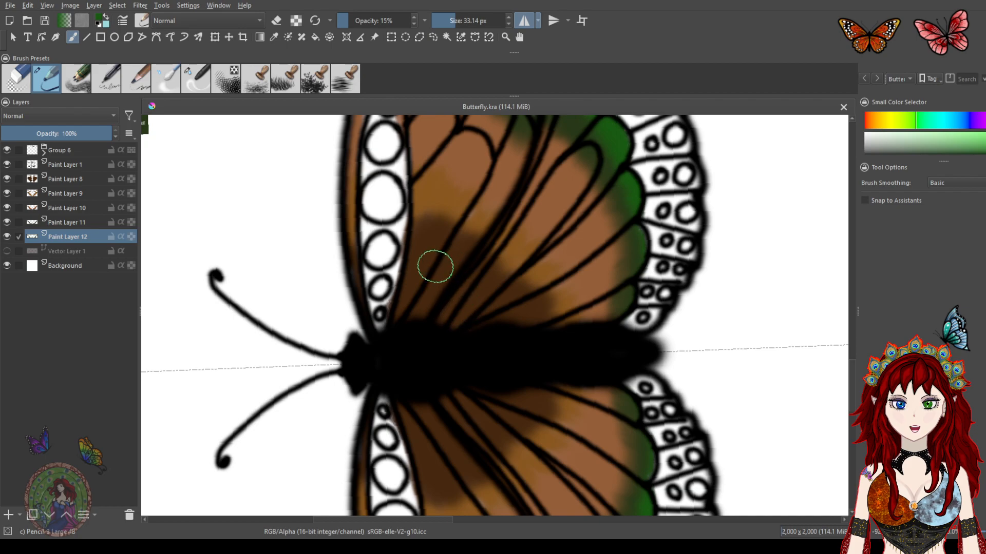
pyautogui.moveTo(377, 303); pyautogui.dragTo(561, 343)
pyautogui.moveTo(396, 188)
pyautogui.mouseDown()
pyautogui.moveTo(469, 287)
pyautogui.moveTo(465, 383)
pyautogui.mouseUp()
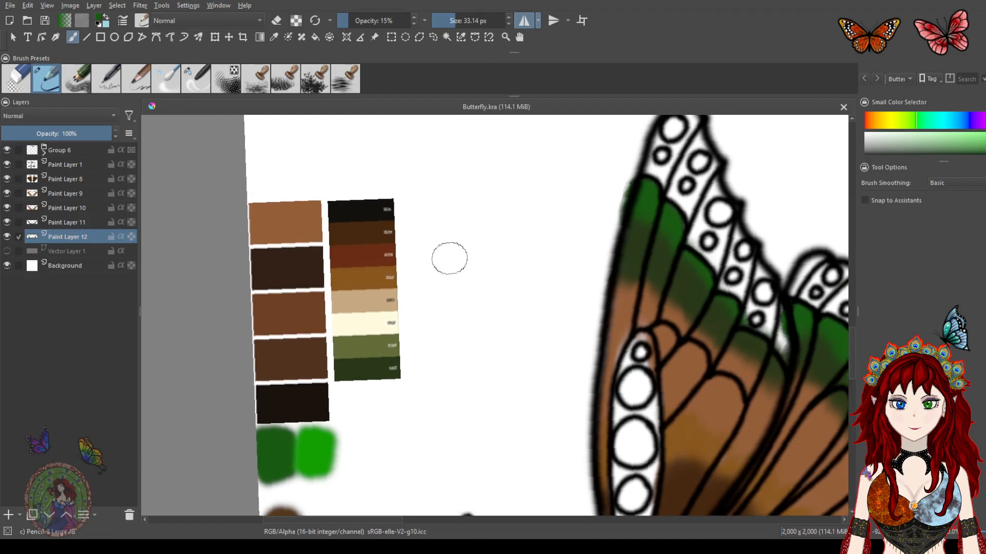
pyautogui.keyDown('ctrl'); pyautogui.click(377, 300); pyautogui.keyUp('ctrl')
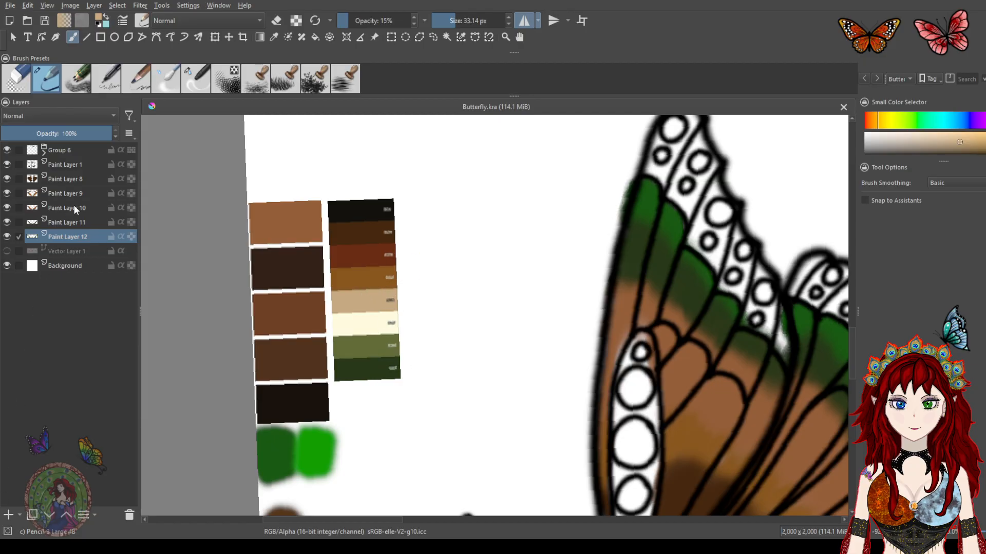
# Add a new Paint Layer 13 above Paint Layer 8 and paint a light tan band along the wing base by the body
pyautogui.moveTo(613, 335); pyautogui.dragTo(468, 209)
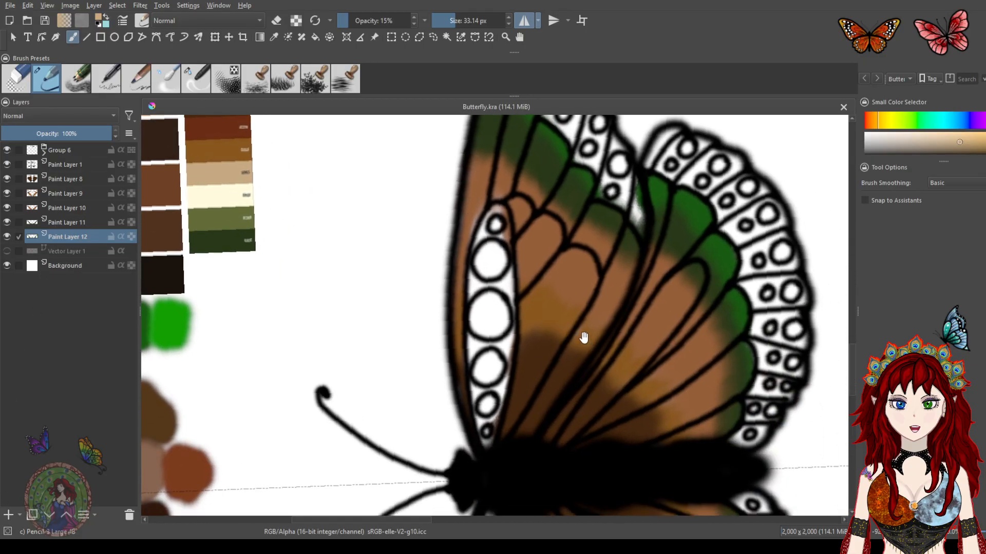
pyautogui.moveTo(566, 321); pyautogui.dragTo(533, 290)
pyautogui.click(5, 185)
pyautogui.click(6, 186)
pyautogui.click(54, 180)
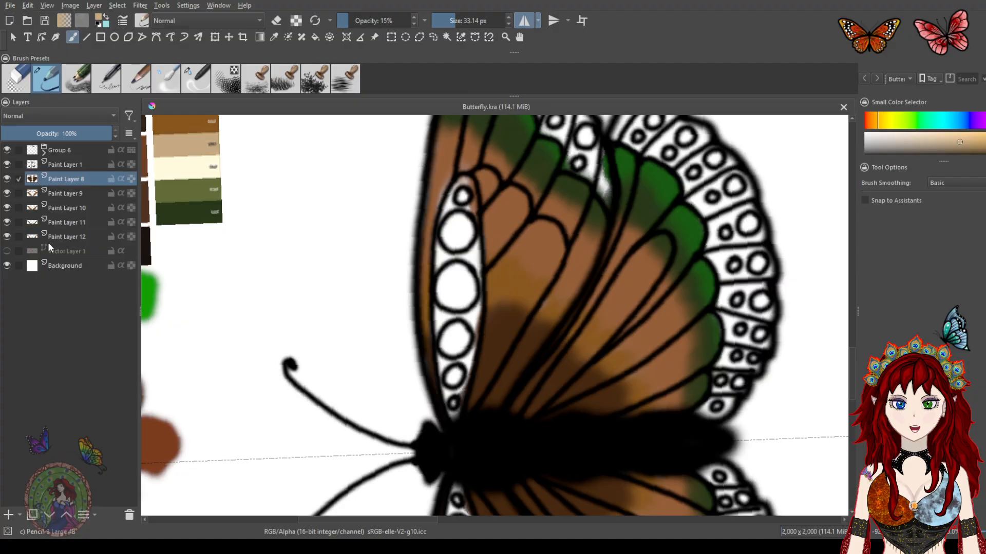
pyautogui.click(4, 518)
pyautogui.moveTo(510, 368); pyautogui.dragTo(475, 290)
pyautogui.moveTo(435, 334)
pyautogui.mouseDown()
pyautogui.moveTo(530, 345)
pyautogui.moveTo(519, 343)
pyautogui.moveTo(554, 322)
pyautogui.mouseUp()
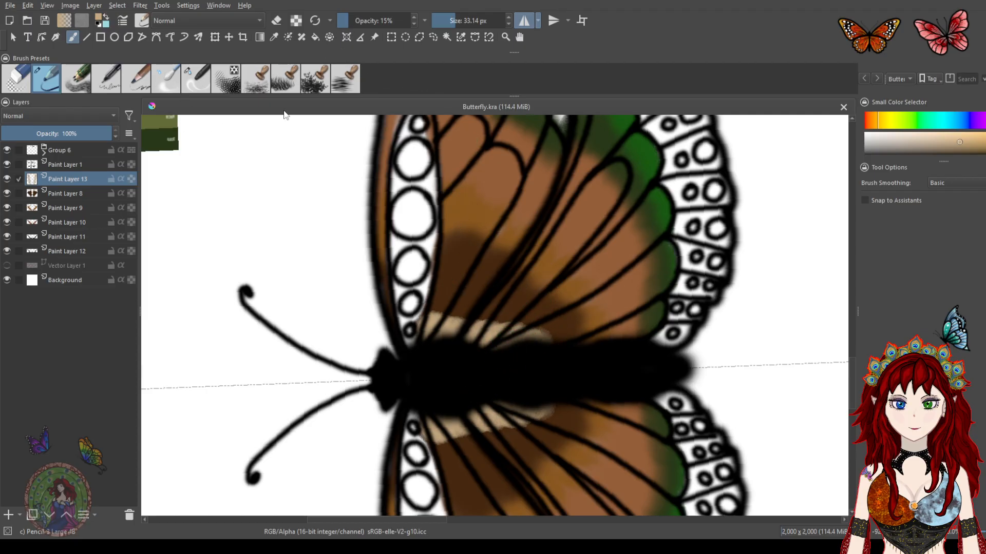
# Blend the tan band into the brown base with the blender brush
pyautogui.click(198, 83)
pyautogui.moveTo(438, 340)
pyautogui.mouseDown()
pyautogui.moveTo(451, 277)
pyautogui.moveTo(454, 298)
pyautogui.moveTo(502, 278)
pyautogui.moveTo(539, 313)
pyautogui.moveTo(530, 352)
pyautogui.moveTo(512, 366)
pyautogui.mouseUp()
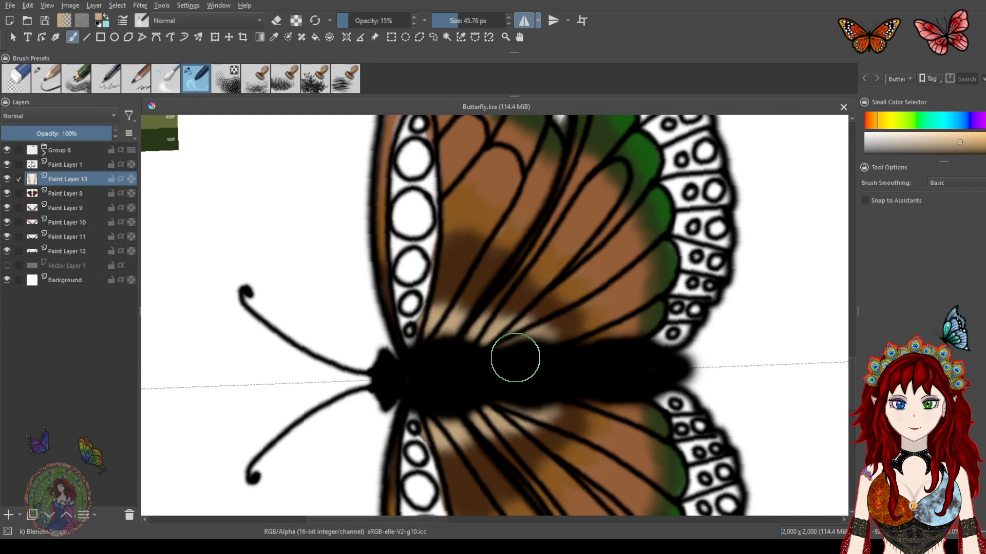
pyautogui.moveTo(447, 368); pyautogui.dragTo(542, 329)
pyautogui.moveTo(524, 354); pyautogui.dragTo(580, 333)
pyautogui.moveTo(497, 368)
pyautogui.mouseDown()
pyautogui.moveTo(508, 329)
pyautogui.moveTo(496, 322)
pyautogui.mouseUp()
pyautogui.moveTo(460, 363); pyautogui.dragTo(449, 280)
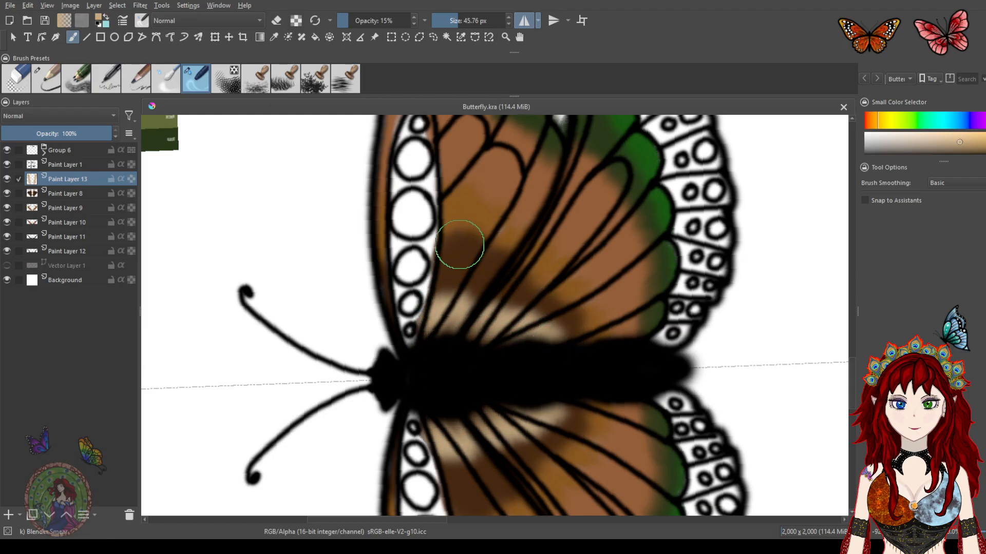
pyautogui.moveTo(526, 345); pyautogui.dragTo(512, 303)
pyautogui.moveTo(519, 260); pyautogui.dragTo(513, 348)
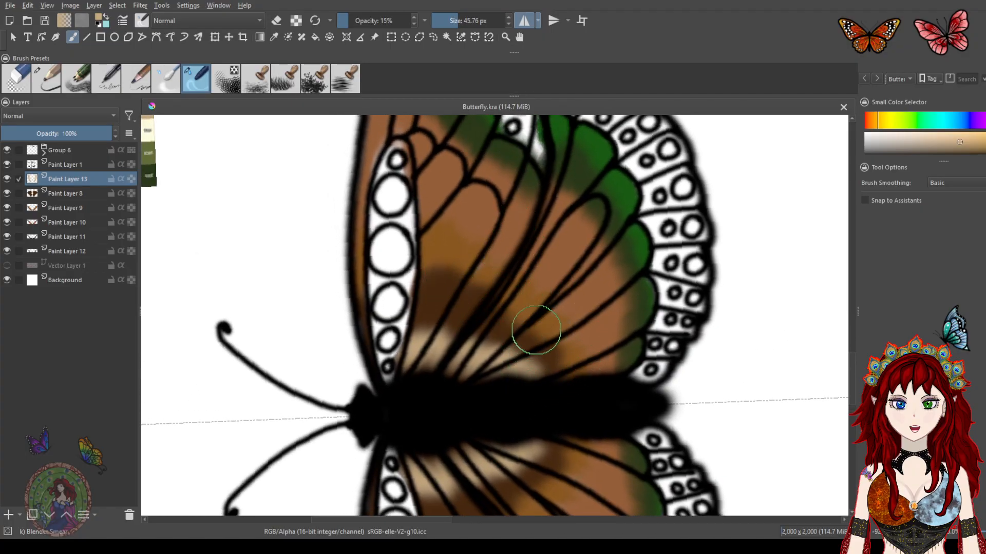
pyautogui.moveTo(423, 300); pyautogui.dragTo(569, 353)
pyautogui.moveTo(414, 281); pyautogui.dragTo(484, 383)
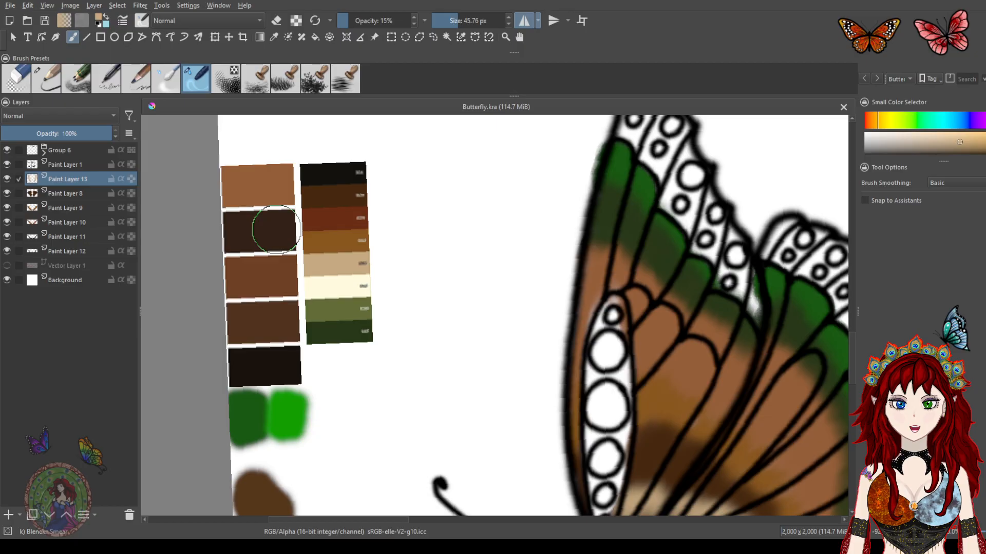
# With the darkest brown and the pencil brush at 15.30 px, draw a dark stripe across the forewing's middle
pyautogui.keyDown('ctrl'); pyautogui.click(272, 365); pyautogui.keyUp('ctrl')
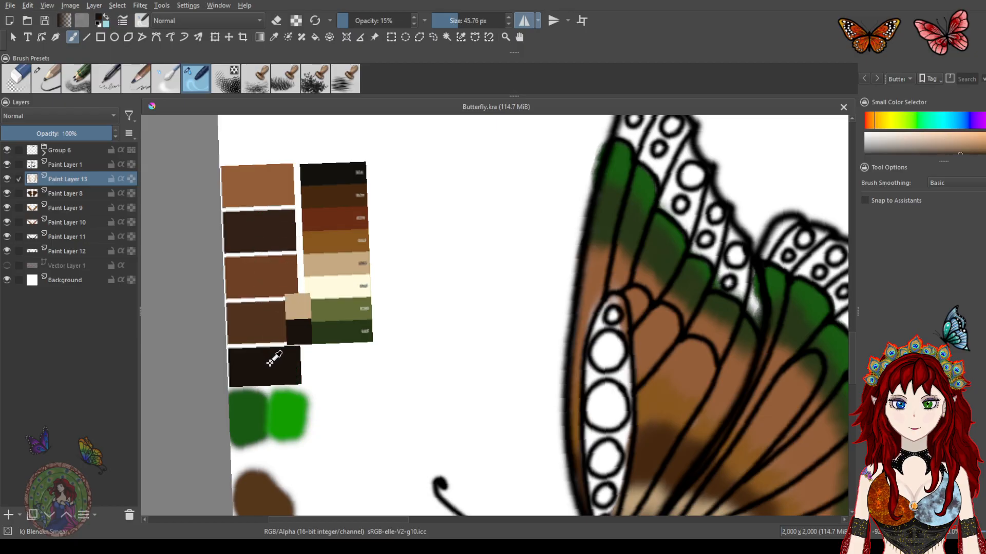
pyautogui.moveTo(733, 344); pyautogui.dragTo(530, 259)
pyautogui.moveTo(592, 282)
pyautogui.mouseDown()
pyautogui.moveTo(564, 272)
pyautogui.moveTo(542, 227)
pyautogui.mouseUp()
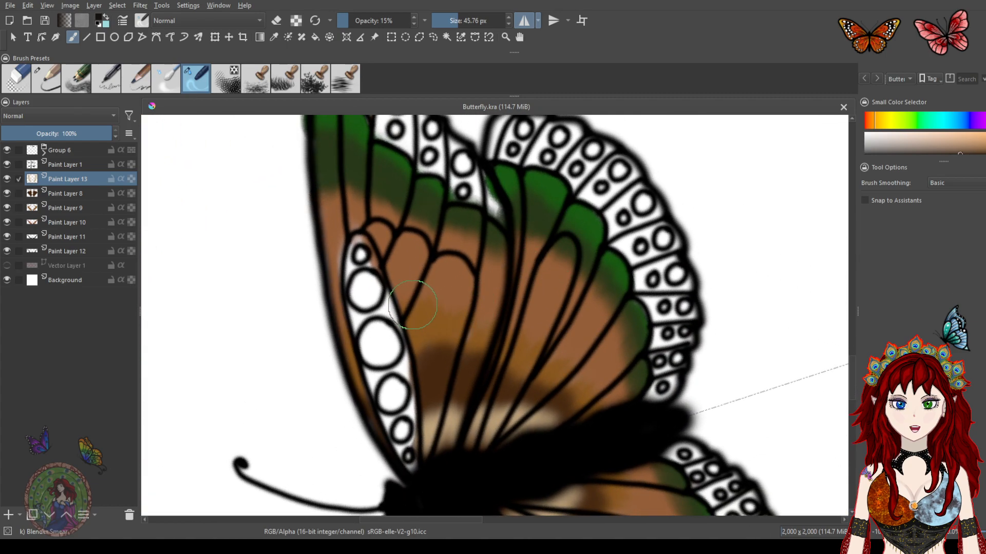
pyautogui.click(59, 78)
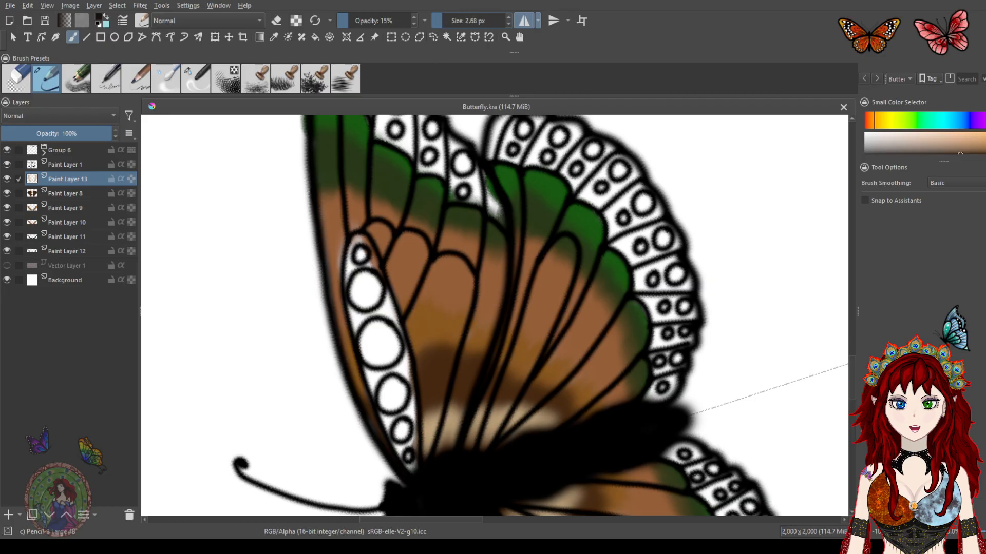
pyautogui.moveTo(400, 288); pyautogui.dragTo(422, 281)
pyautogui.moveTo(492, 298); pyautogui.dragTo(594, 331)
pyautogui.hotkey('ctrl', 'z')
pyautogui.moveTo(412, 303); pyautogui.dragTo(528, 293)
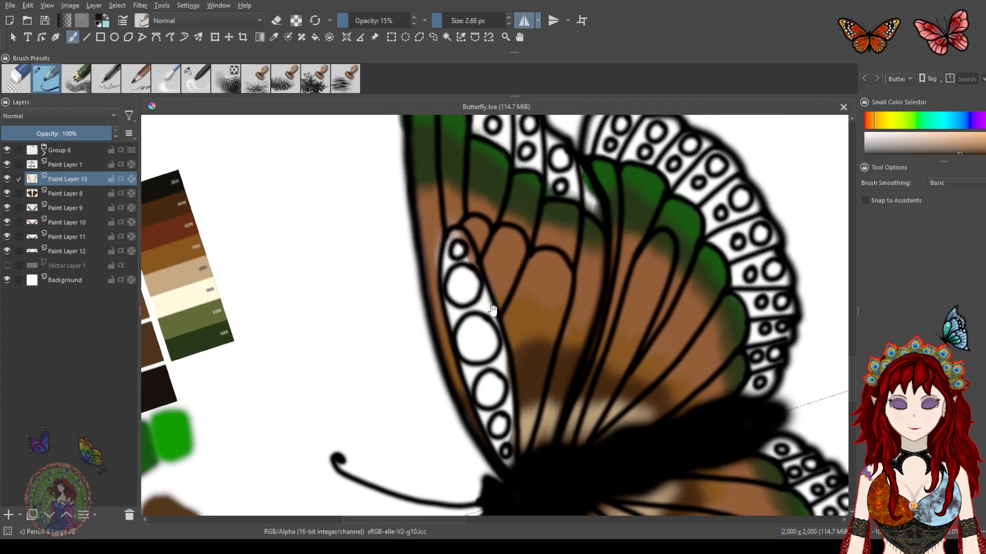
pyautogui.moveTo(444, 23); pyautogui.dragTo(449, 23)
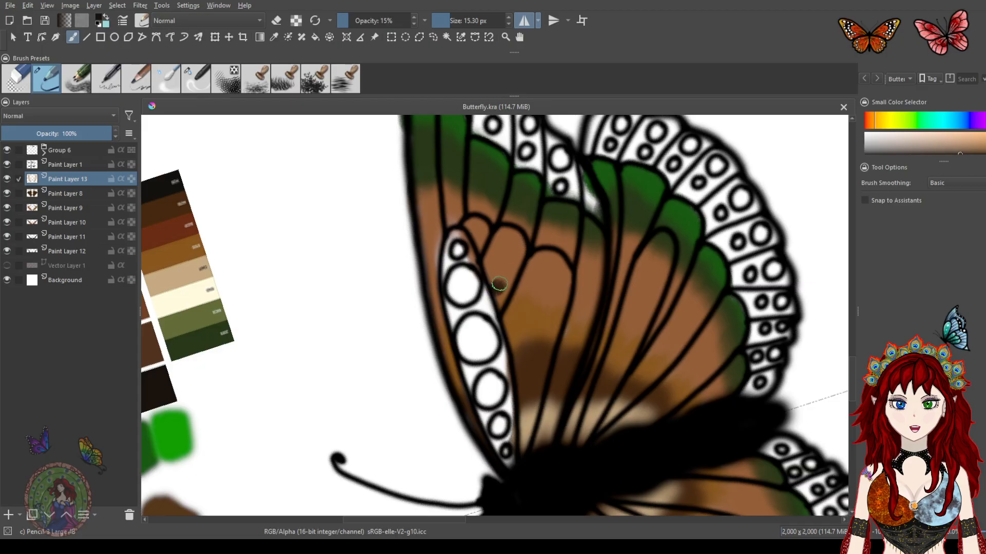
pyautogui.moveTo(513, 284)
pyautogui.mouseDown()
pyautogui.moveTo(622, 319)
pyautogui.moveTo(613, 324)
pyautogui.moveTo(652, 341)
pyautogui.moveTo(702, 406)
pyautogui.mouseUp()
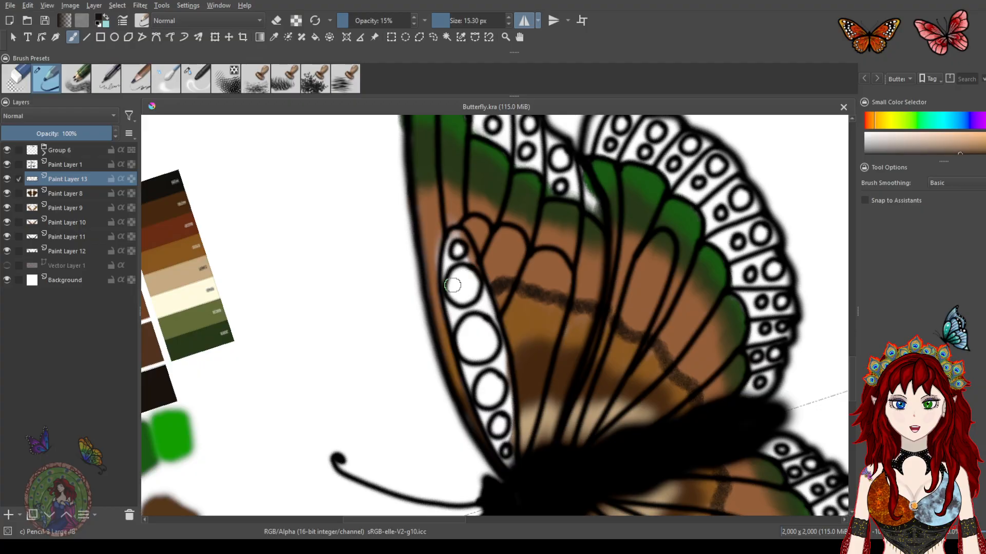
pyautogui.click(431, 294)
# Soften the dark stripe with the blender brush
pyautogui.click(204, 73)
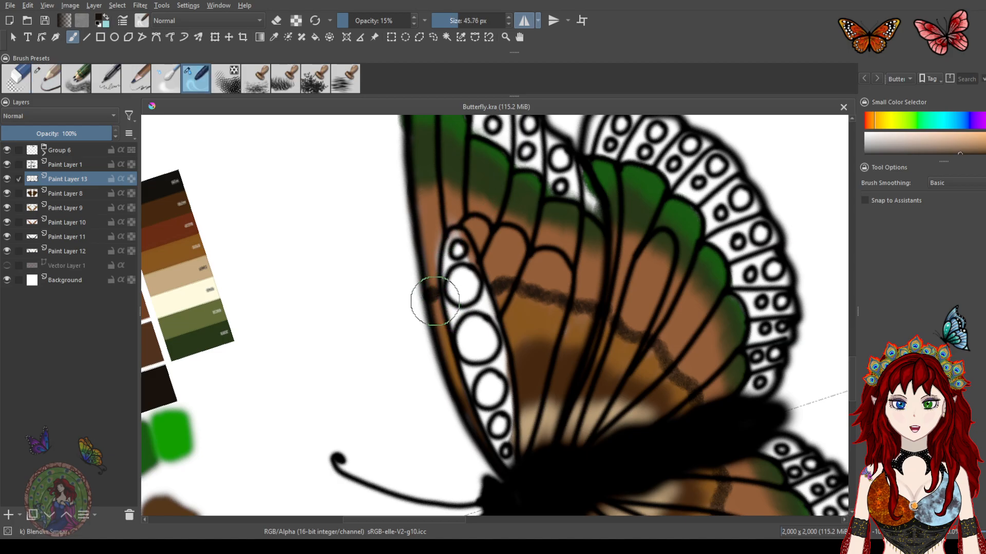
pyautogui.moveTo(487, 291)
pyautogui.mouseDown()
pyautogui.moveTo(497, 274)
pyautogui.moveTo(546, 270)
pyautogui.moveTo(562, 283)
pyautogui.moveTo(571, 275)
pyautogui.moveTo(579, 322)
pyautogui.moveTo(591, 299)
pyautogui.moveTo(614, 345)
pyautogui.moveTo(643, 335)
pyautogui.moveTo(648, 351)
pyautogui.moveTo(673, 354)
pyautogui.moveTo(663, 374)
pyautogui.moveTo(695, 367)
pyautogui.mouseUp()
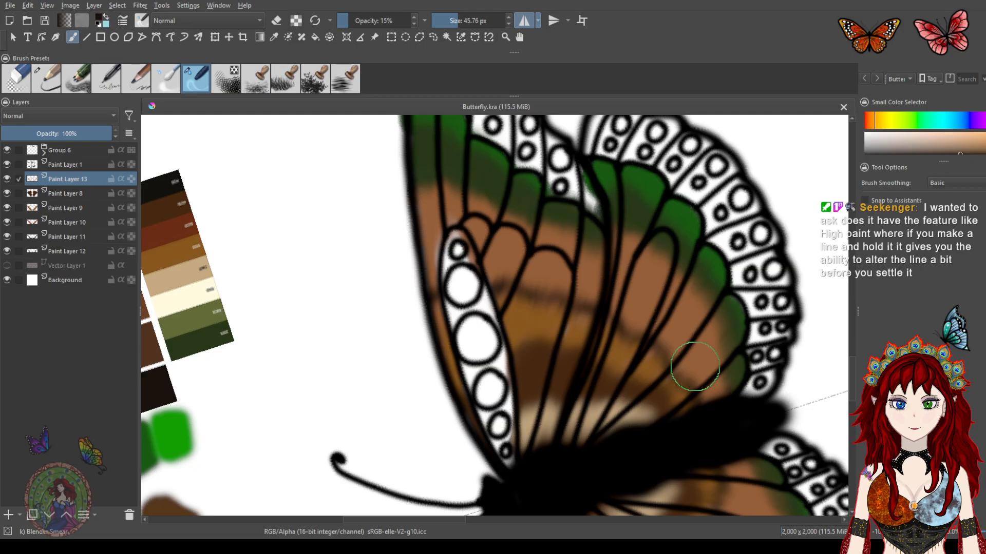
# Try the Line tool with a few test strokes on empty canvas, then switch back to the freehand brush
pyautogui.click(86, 38)
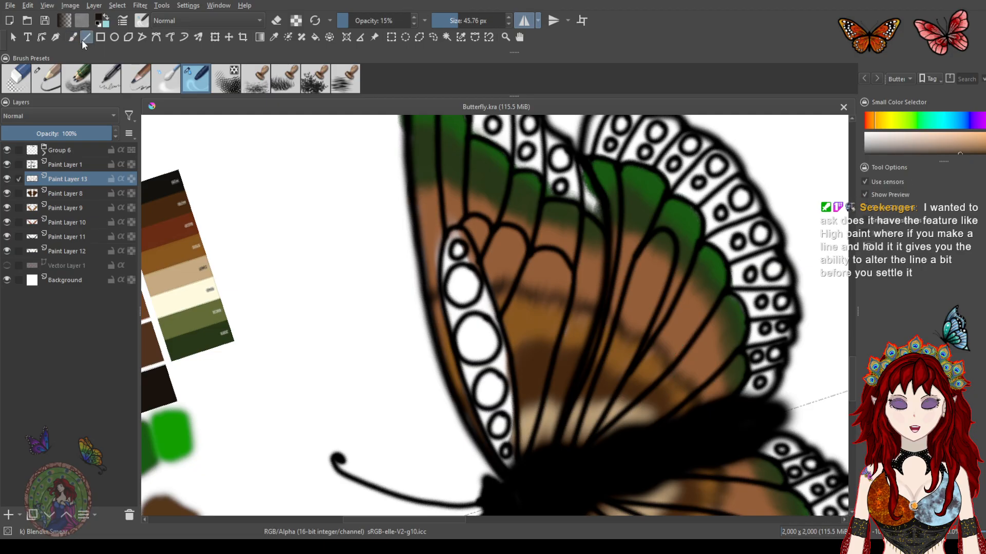
pyautogui.moveTo(287, 195)
pyautogui.mouseDown()
pyautogui.moveTo(297, 259)
pyautogui.moveTo(308, 242)
pyautogui.moveTo(293, 233)
pyautogui.moveTo(291, 257)
pyautogui.moveTo(306, 285)
pyautogui.moveTo(315, 279)
pyautogui.mouseUp()
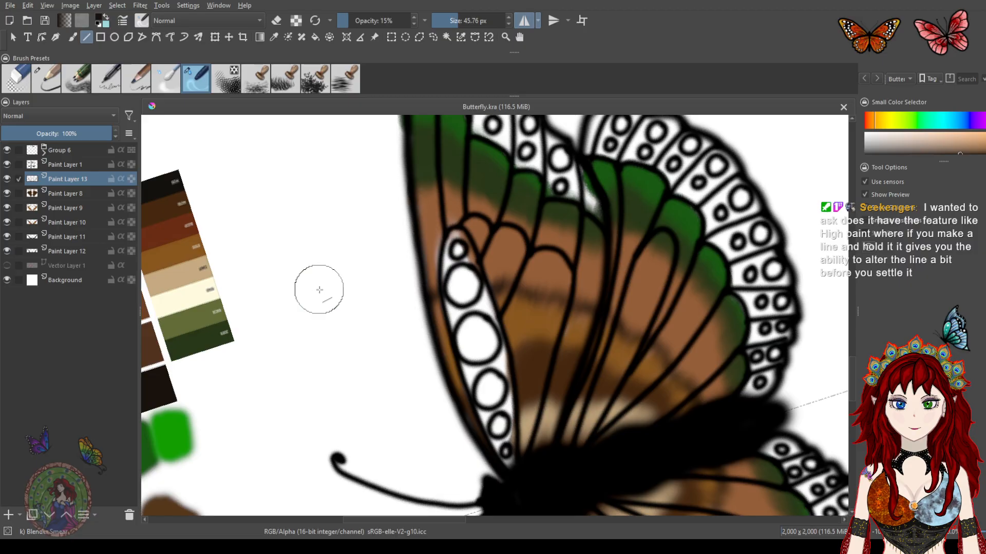
pyautogui.moveTo(342, 193); pyautogui.dragTo(270, 352)
pyautogui.moveTo(299, 220); pyautogui.dragTo(292, 407)
pyautogui.moveTo(297, 276); pyautogui.dragTo(356, 368)
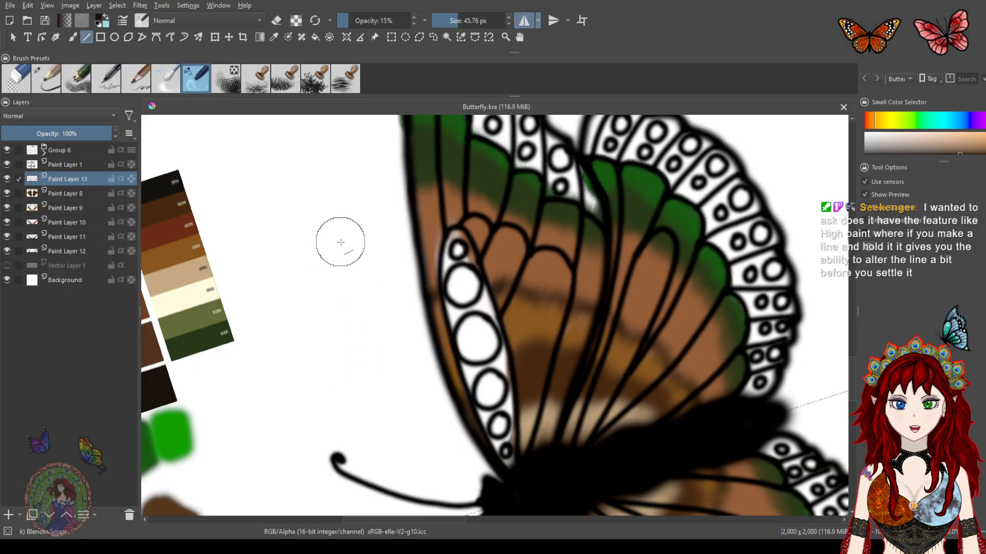
pyautogui.click(72, 38)
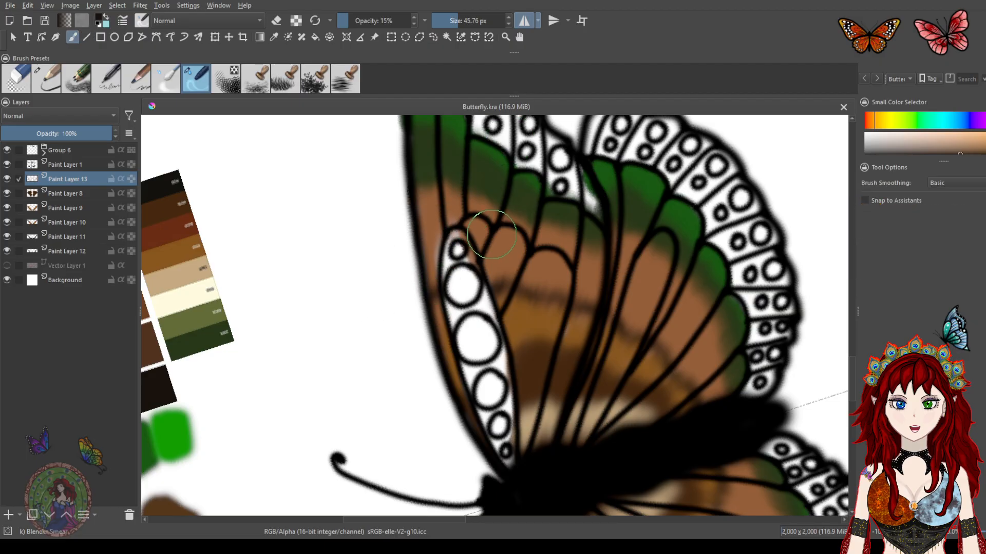
pyautogui.click(57, 37)
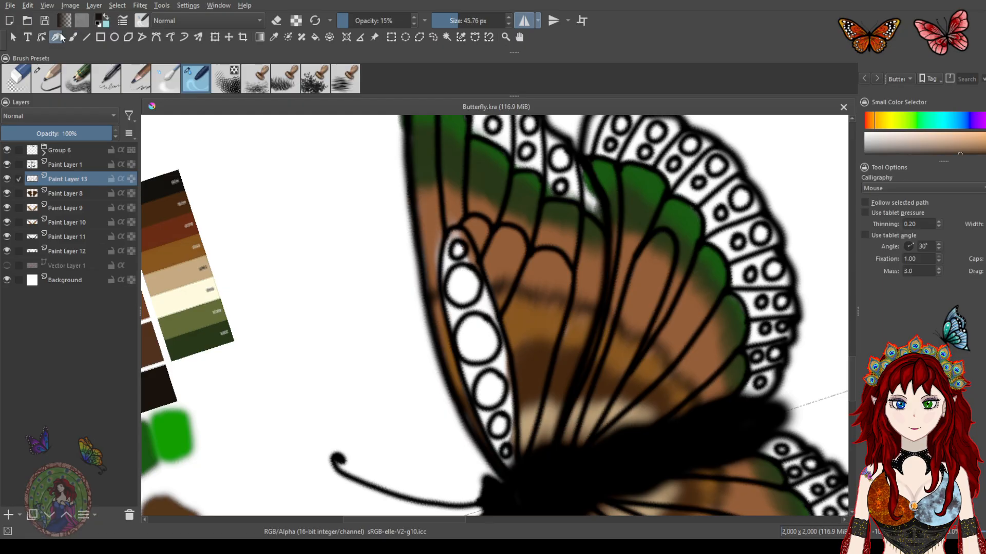
pyautogui.moveTo(352, 264); pyautogui.dragTo(388, 266)
pyautogui.moveTo(358, 347)
pyautogui.mouseDown()
pyautogui.moveTo(363, 370)
pyautogui.moveTo(345, 402)
pyautogui.moveTo(297, 452)
pyautogui.moveTo(302, 248)
pyautogui.moveTo(330, 214)
pyautogui.moveTo(379, 185)
pyautogui.mouseUp()
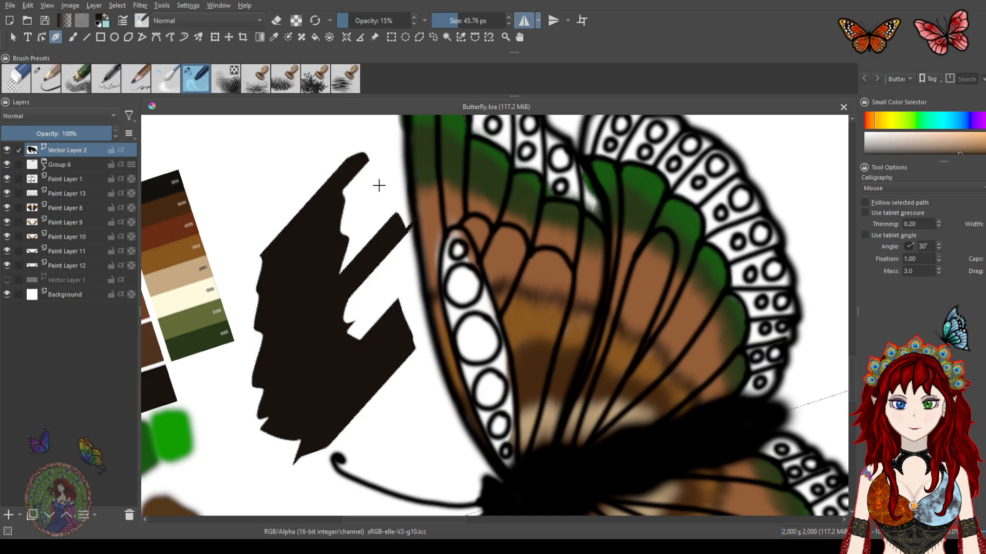
pyautogui.hotkey('ctrl', 'z')
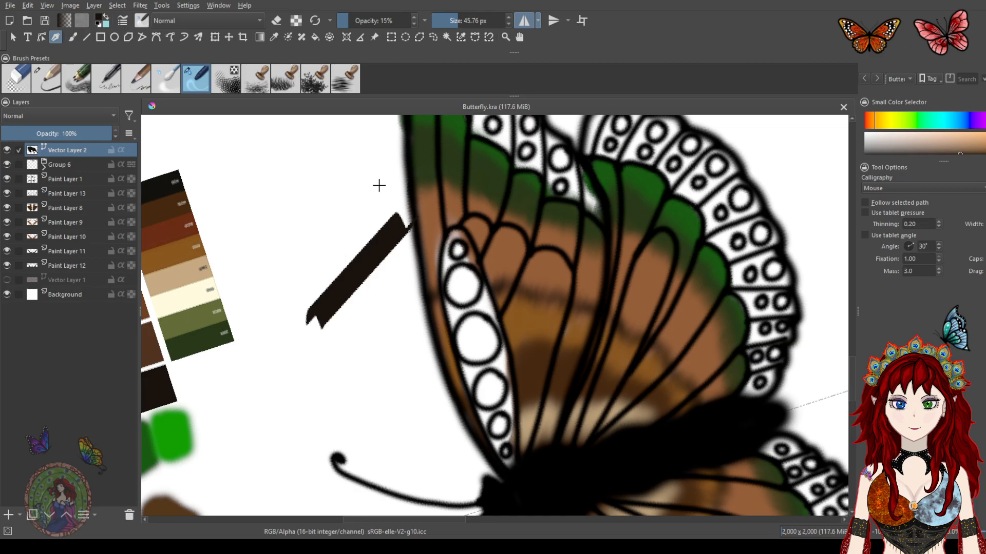
pyautogui.hotkey('ctrl', 'z')
pyautogui.hotkey('ctrl', 'z')
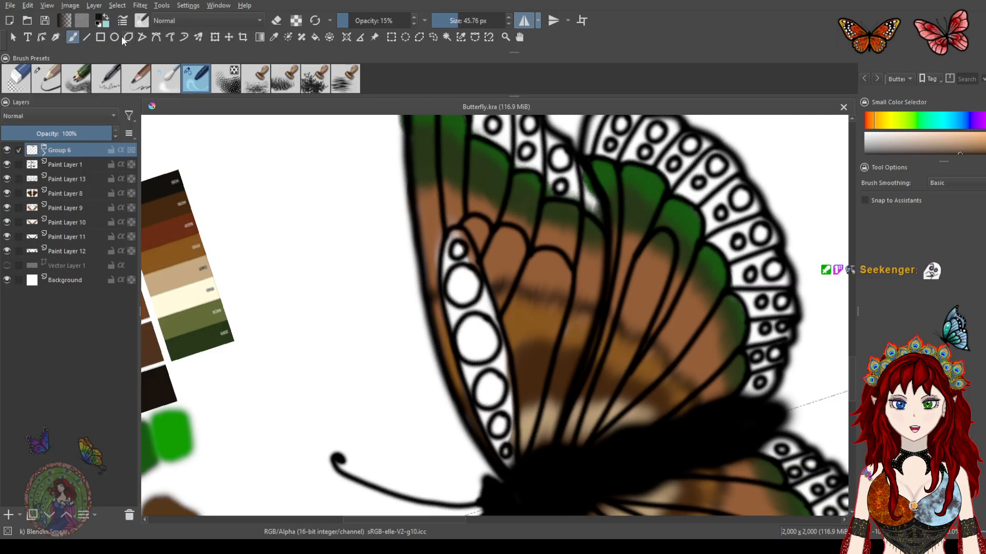
# Return to the freehand brush and toggle Paint Layer 13's visibility to compare the forewing shading with and without it
pyautogui.click(54, 37)
pyautogui.click(73, 38)
pyautogui.moveTo(581, 269); pyautogui.dragTo(549, 239)
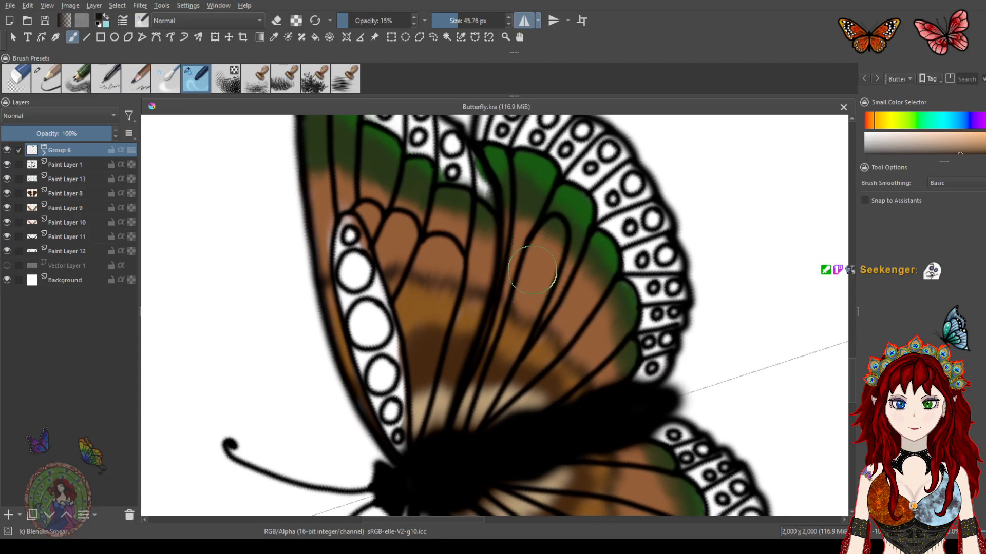
pyautogui.moveTo(567, 240); pyautogui.dragTo(560, 233)
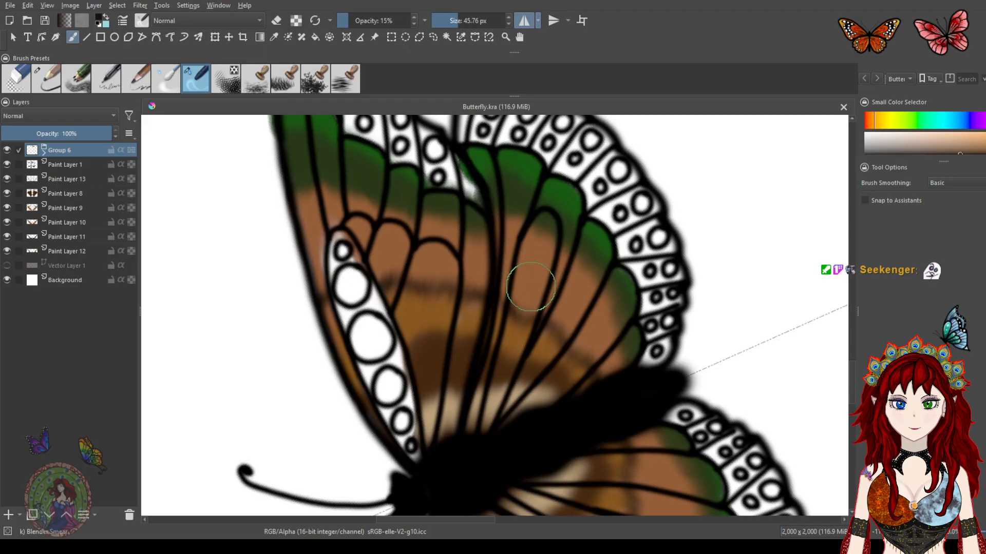
pyautogui.moveTo(524, 297); pyautogui.dragTo(555, 226)
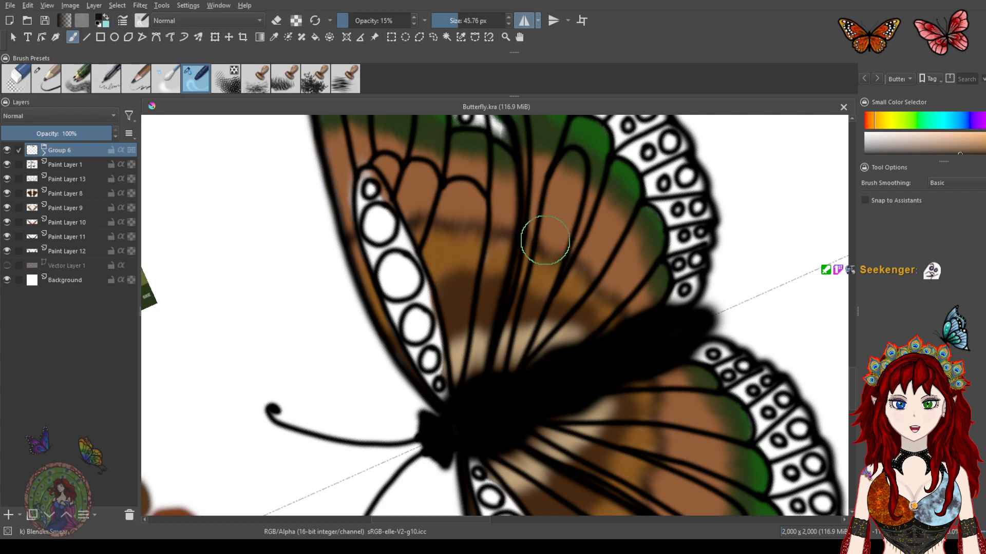
pyautogui.moveTo(574, 292)
pyautogui.mouseDown()
pyautogui.moveTo(522, 211)
pyautogui.moveTo(545, 297)
pyautogui.mouseUp()
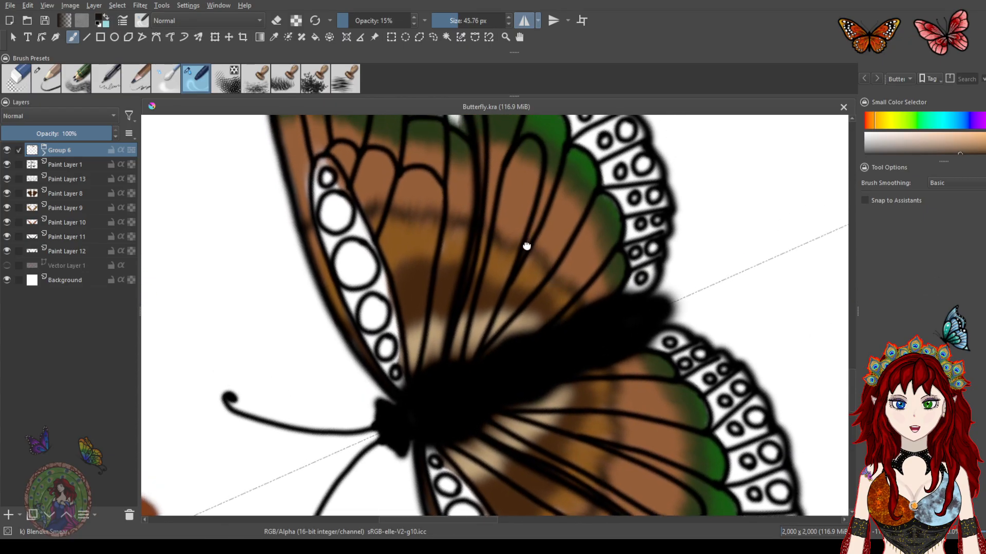
pyautogui.moveTo(524, 246); pyautogui.dragTo(541, 270)
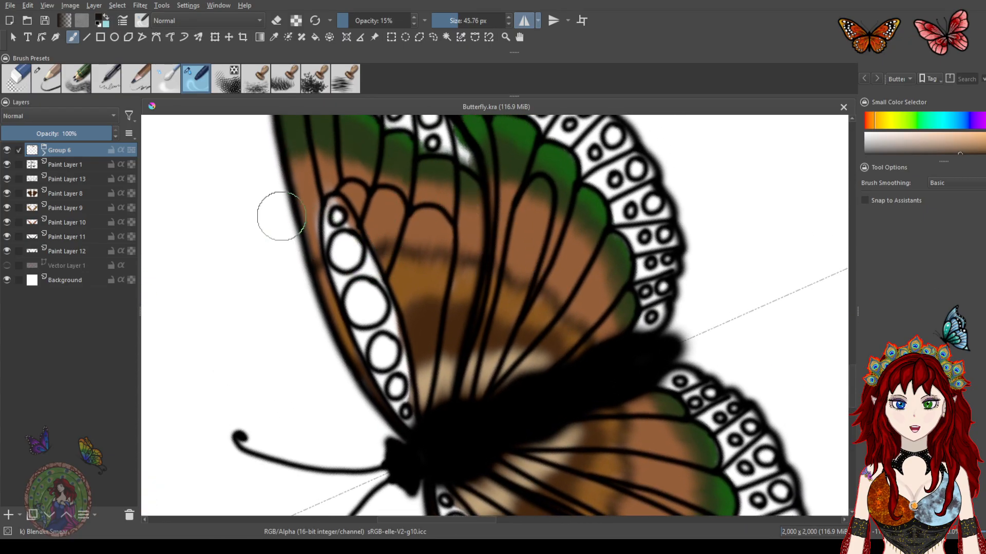
pyautogui.click(6, 178)
pyautogui.click(7, 179)
pyautogui.click(7, 178)
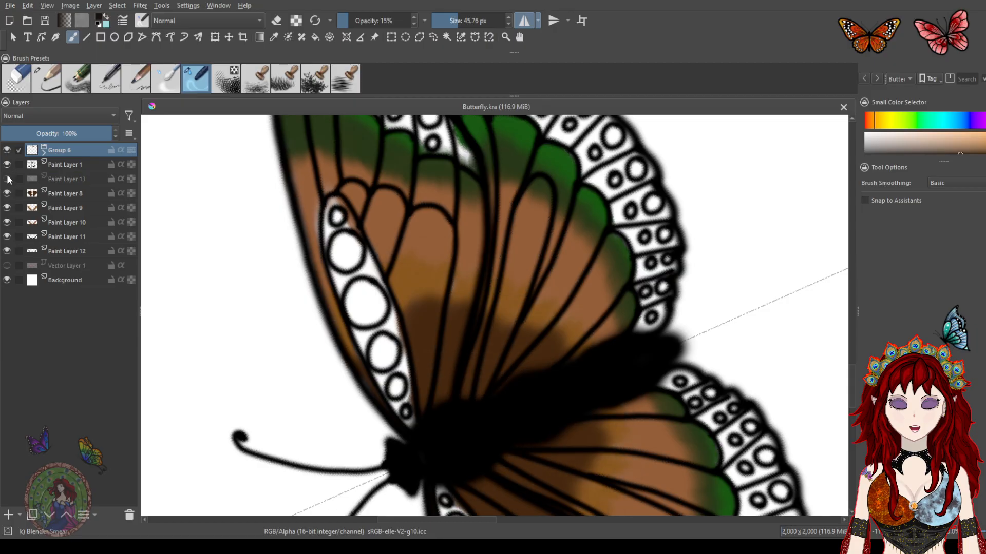
pyautogui.click(6, 179)
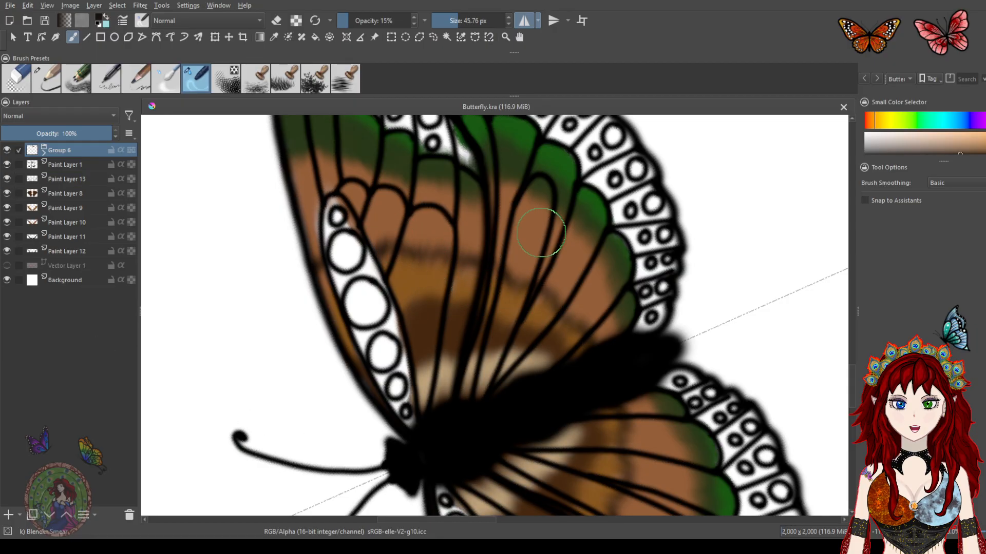
# Switch to the pencil brush at 15.30 px and add a new paint layer above Paint Layer 8
pyautogui.click(49, 79)
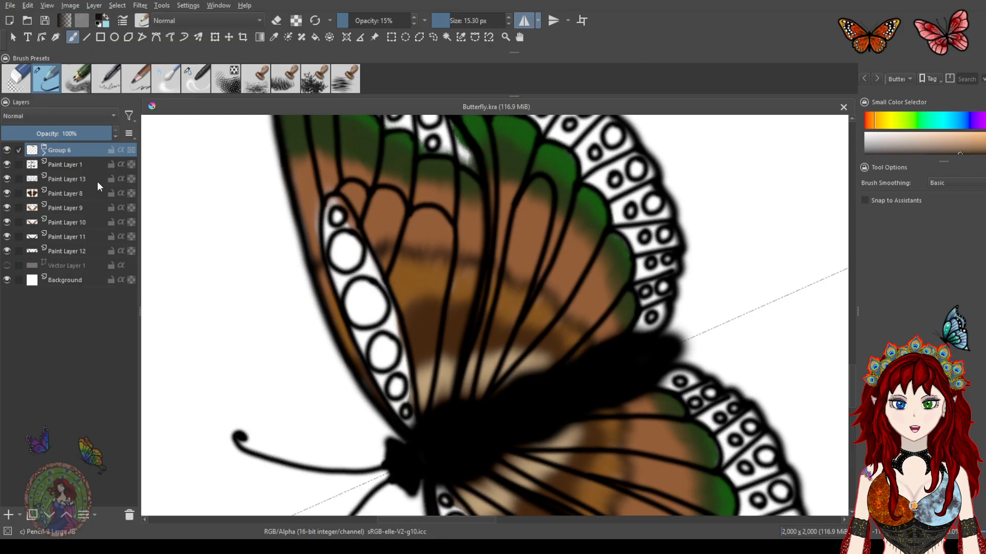
pyautogui.click(6, 180)
pyautogui.click(7, 179)
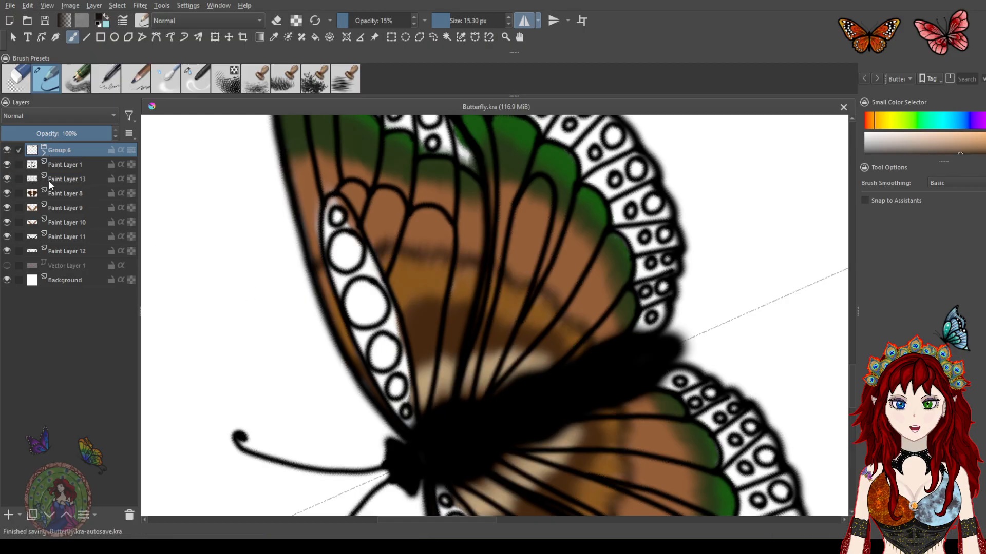
pyautogui.click(56, 178)
pyautogui.click(64, 193)
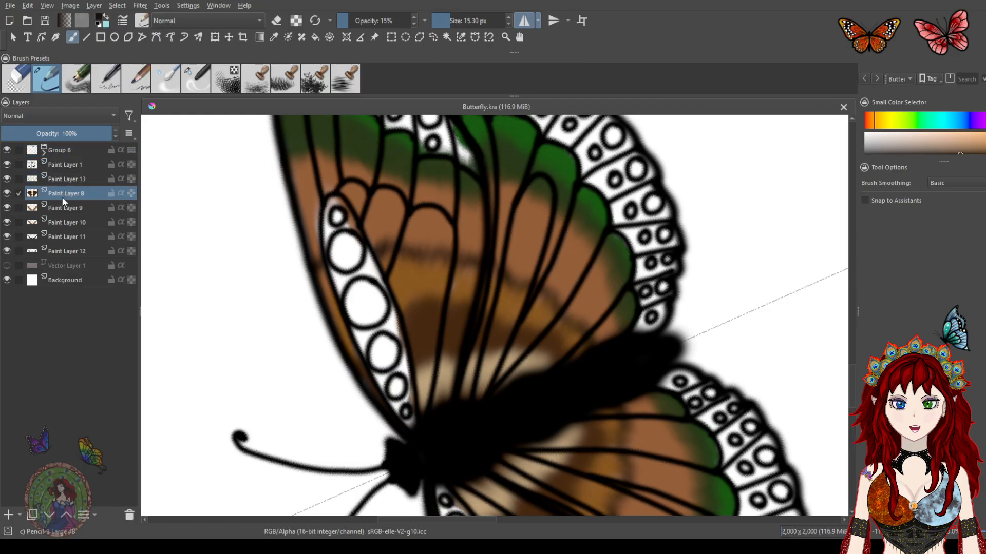
pyautogui.click(8, 514)
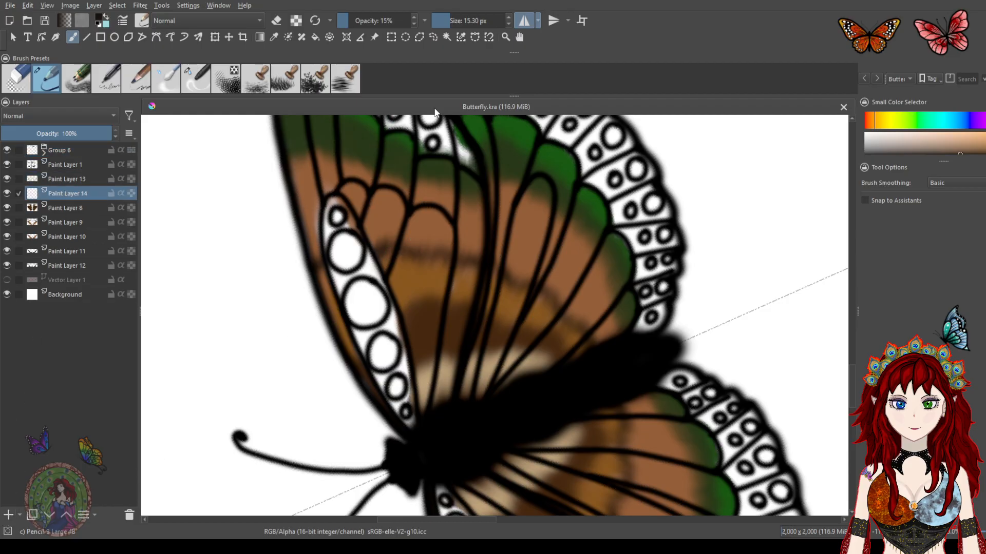
# Pick a rust brown from the colour swatches and paint a stripe across the forewing's middle on the new layer
pyautogui.moveTo(347, 236); pyautogui.dragTo(426, 232)
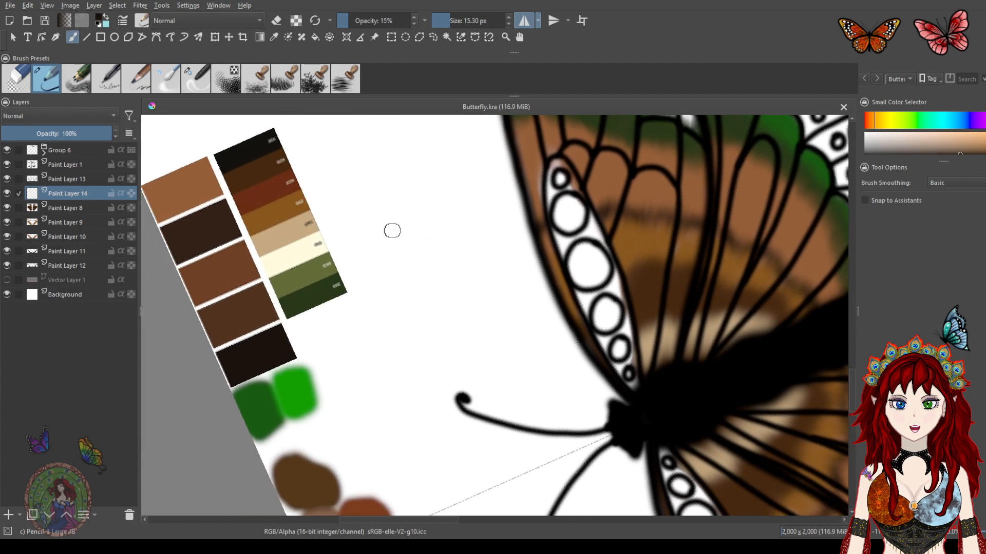
pyautogui.press('ctrl')
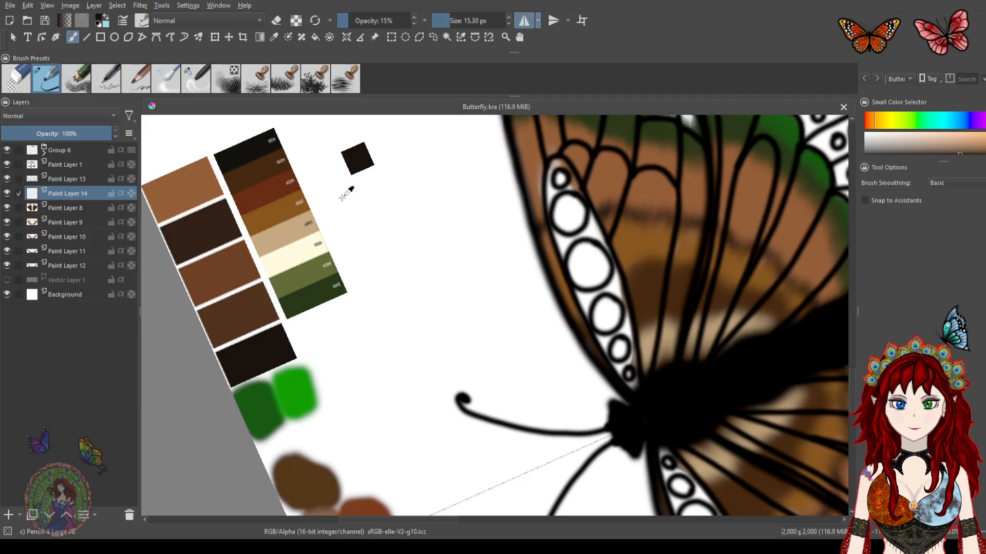
pyautogui.keyDown('ctrl'); pyautogui.click(164, 193); pyautogui.keyUp('ctrl')
pyautogui.press('space')
pyautogui.moveTo(379, 362); pyautogui.dragTo(356, 219)
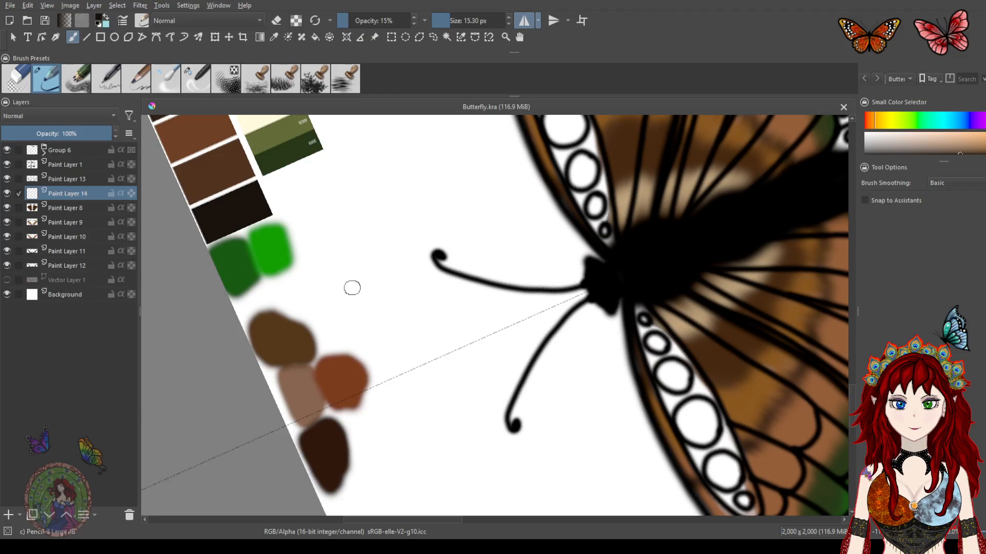
pyautogui.press('ctrl')
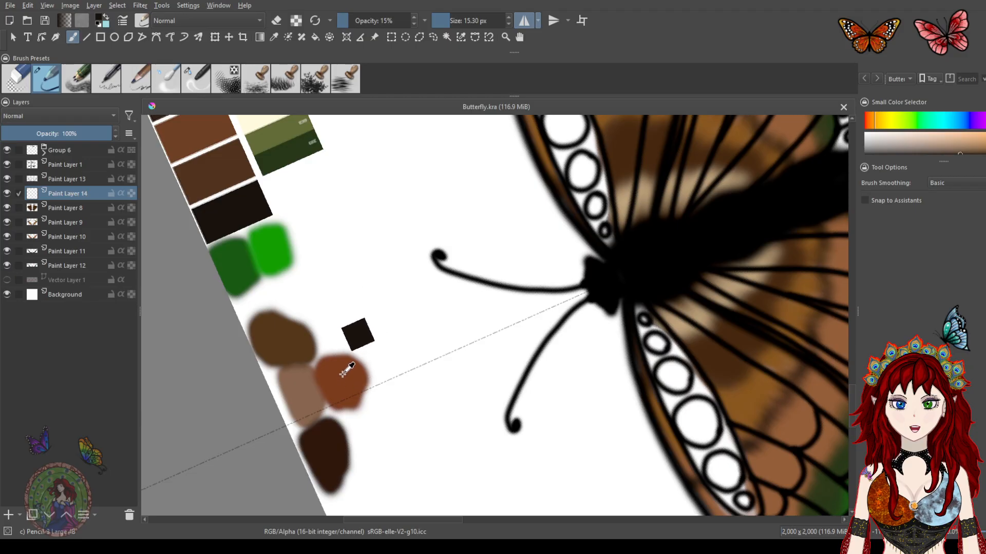
pyautogui.keyDown('ctrl'); pyautogui.click(305, 384); pyautogui.keyUp('ctrl')
pyautogui.moveTo(506, 231); pyautogui.dragTo(325, 281)
pyautogui.moveTo(486, 255); pyautogui.dragTo(416, 323)
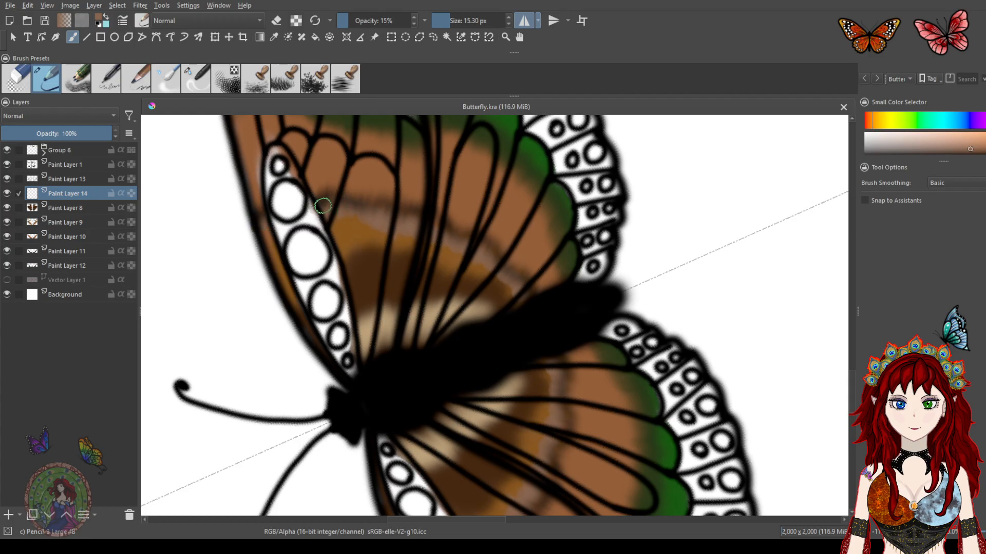
pyautogui.moveTo(344, 211)
pyautogui.mouseDown()
pyautogui.moveTo(409, 221)
pyautogui.moveTo(503, 290)
pyautogui.moveTo(512, 278)
pyautogui.mouseUp()
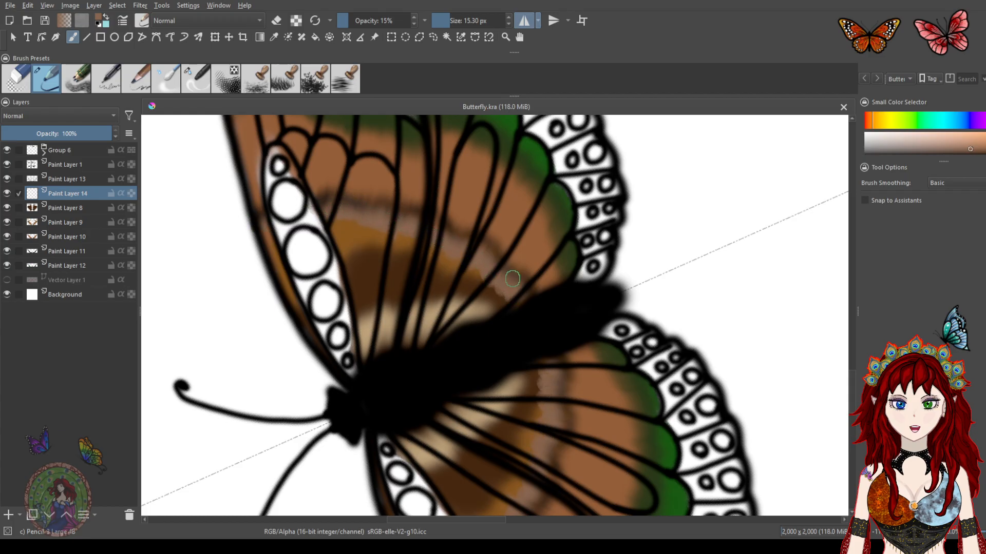
# Blend the rust-brown stripe into the surrounding colours with the blender brush
pyautogui.click(198, 82)
pyautogui.moveTo(345, 198)
pyautogui.mouseDown()
pyautogui.moveTo(367, 196)
pyautogui.moveTo(377, 213)
pyautogui.moveTo(392, 198)
pyautogui.moveTo(392, 224)
pyautogui.moveTo(414, 200)
pyautogui.moveTo(422, 216)
pyautogui.moveTo(442, 207)
pyautogui.moveTo(489, 239)
pyautogui.moveTo(493, 255)
pyautogui.moveTo(512, 259)
pyautogui.moveTo(489, 307)
pyautogui.moveTo(519, 281)
pyautogui.moveTo(512, 291)
pyautogui.moveTo(515, 271)
pyautogui.moveTo(422, 239)
pyautogui.moveTo(398, 260)
pyautogui.moveTo(379, 216)
pyautogui.moveTo(342, 222)
pyautogui.moveTo(324, 202)
pyautogui.moveTo(263, 242)
pyautogui.mouseUp()
pyautogui.moveTo(471, 219)
pyautogui.mouseDown()
pyautogui.moveTo(480, 260)
pyautogui.moveTo(476, 136)
pyautogui.moveTo(432, 345)
pyautogui.moveTo(453, 310)
pyautogui.mouseUp()
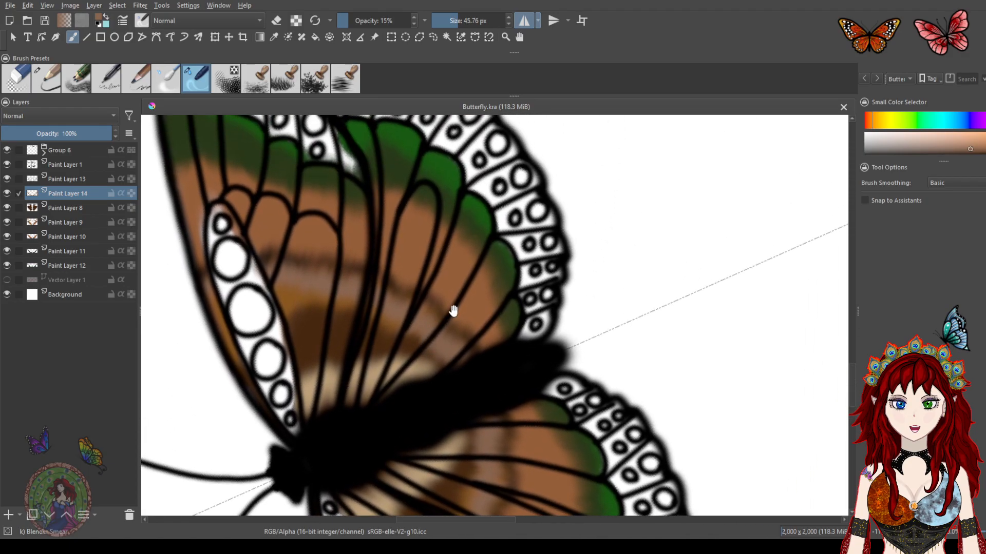
pyautogui.moveTo(376, 257)
pyautogui.mouseDown()
pyautogui.moveTo(420, 339)
pyautogui.moveTo(461, 222)
pyautogui.moveTo(435, 326)
pyautogui.moveTo(403, 229)
pyautogui.moveTo(446, 268)
pyautogui.mouseUp()
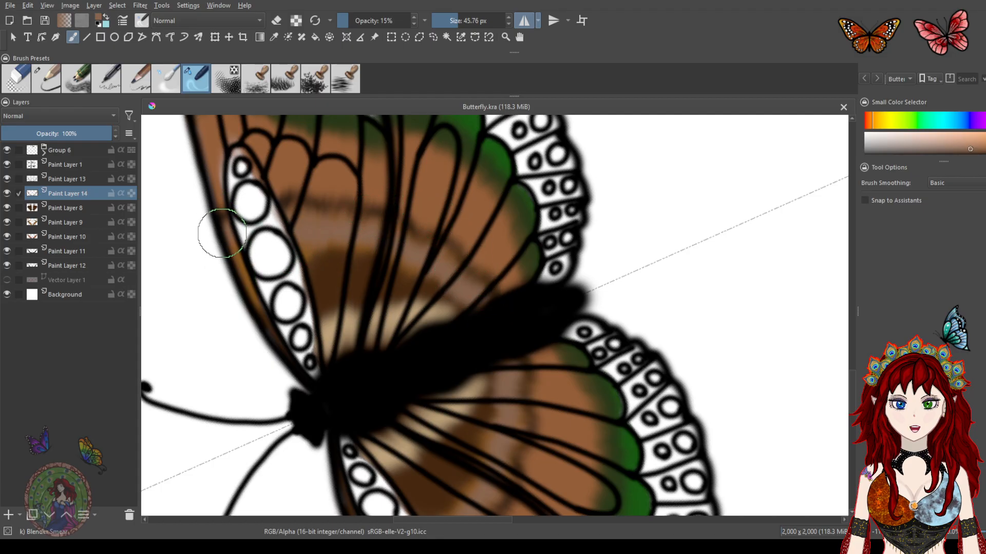
# Sample the dark green from the forewing's tip as the painting colour
pyautogui.click(48, 80)
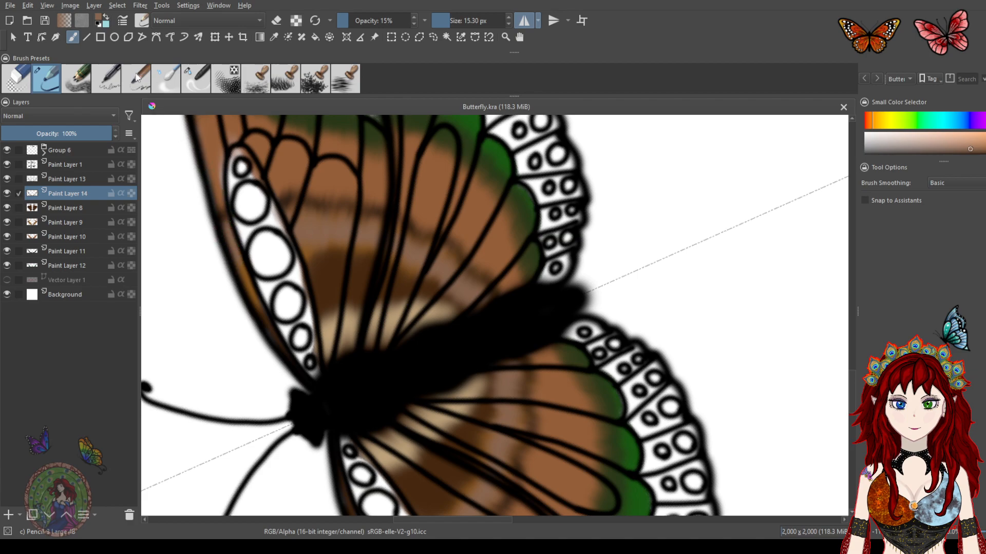
pyautogui.click(200, 85)
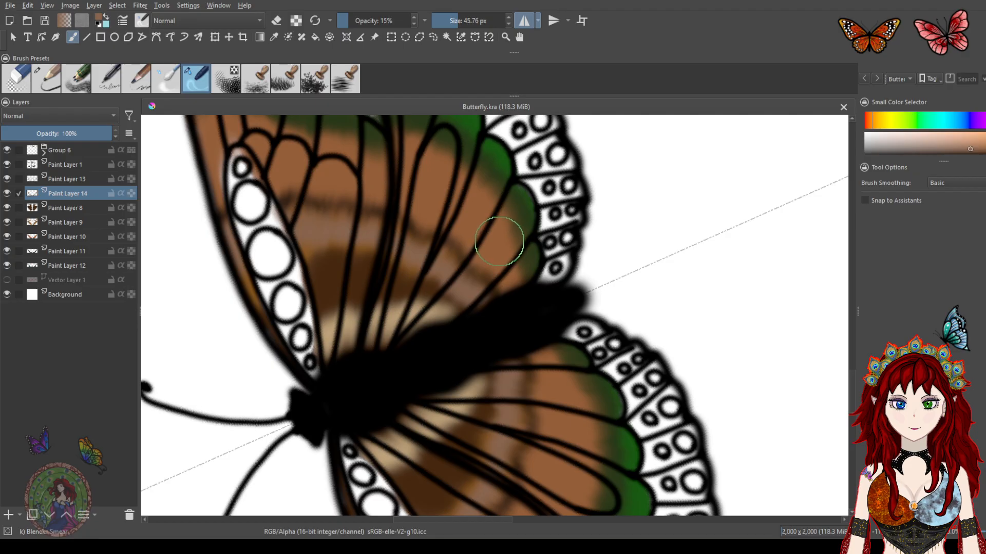
pyautogui.scroll(-3, 492, 238)
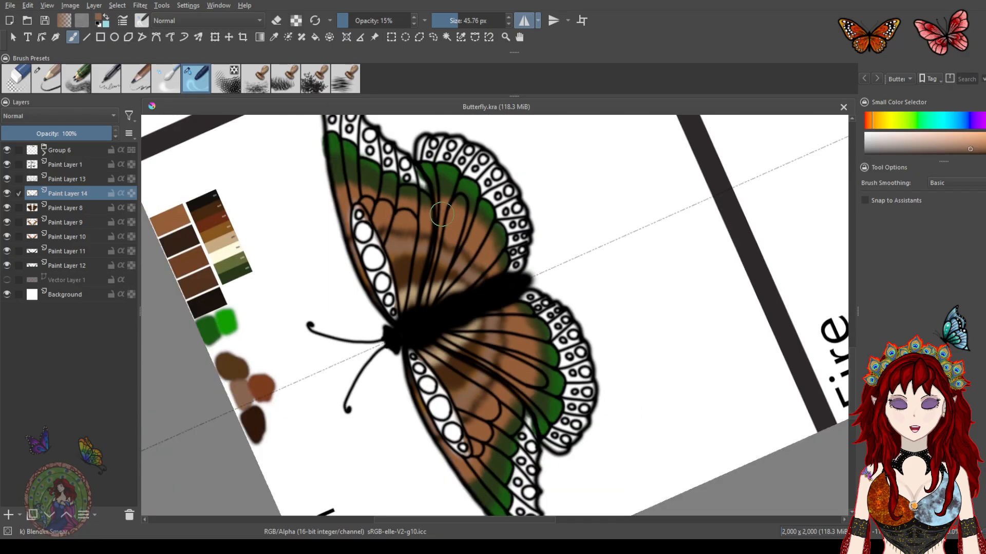
pyautogui.moveTo(379, 182); pyautogui.dragTo(378, 273)
pyautogui.scroll(3, 378, 274)
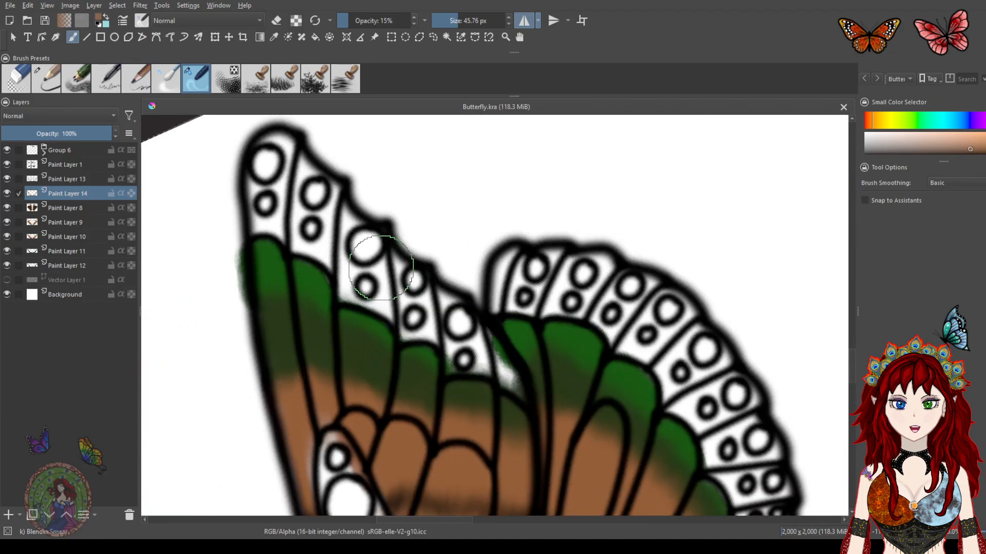
pyautogui.moveTo(490, 311)
pyautogui.mouseDown()
pyautogui.moveTo(392, 262)
pyautogui.moveTo(486, 305)
pyautogui.mouseUp()
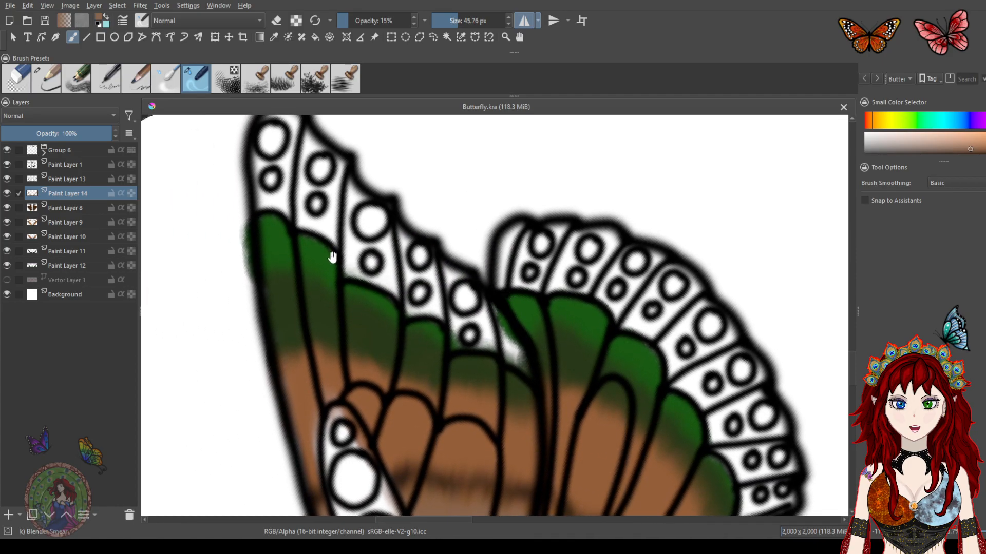
pyautogui.moveTo(330, 258); pyautogui.dragTo(462, 259)
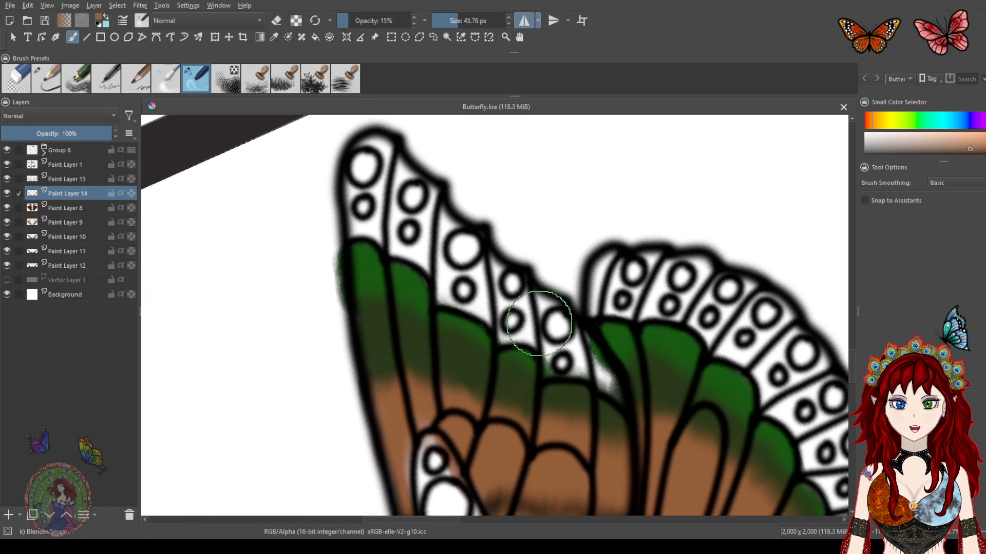
pyautogui.moveTo(383, 286); pyautogui.dragTo(501, 233)
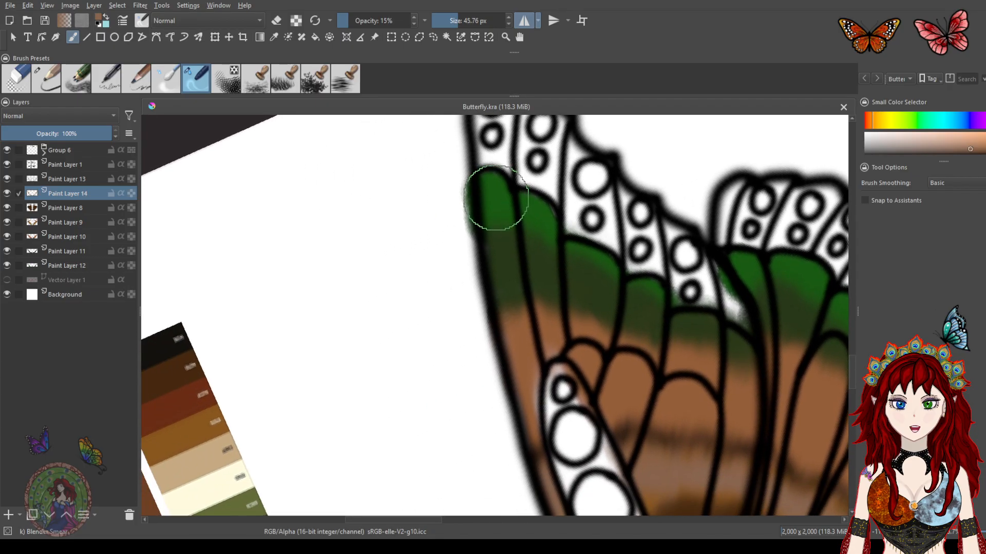
pyautogui.keyDown('ctrl'); pyautogui.click(502, 189); pyautogui.keyUp('ctrl')
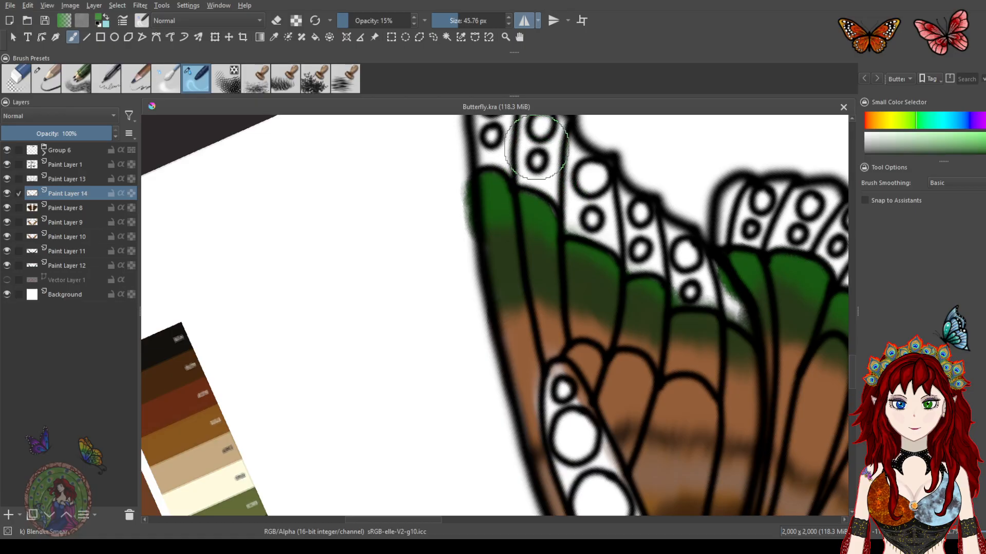
# Switch to the pencil brush at 15.30 px and add a new paint layer just above Vector Layer 1
pyautogui.click(52, 81)
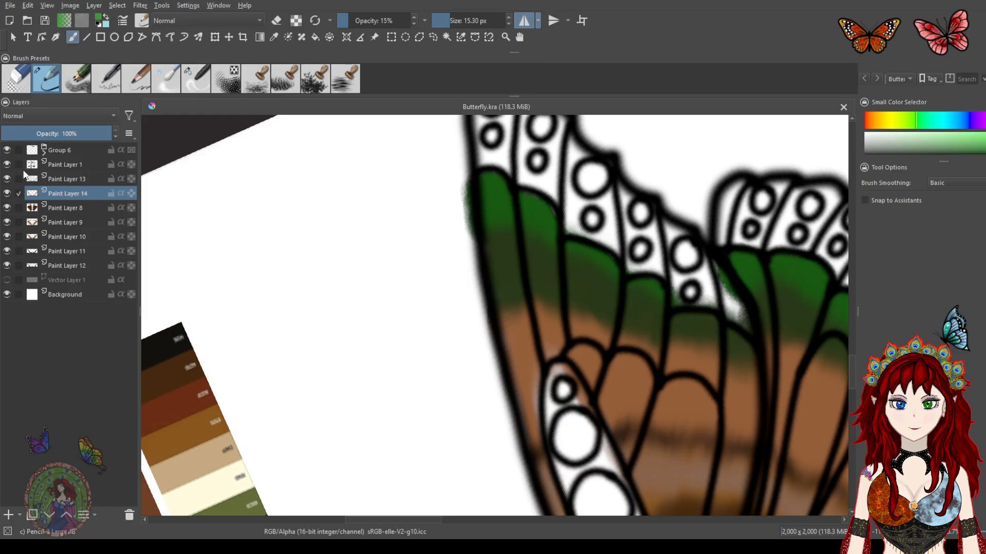
pyautogui.click(7, 265)
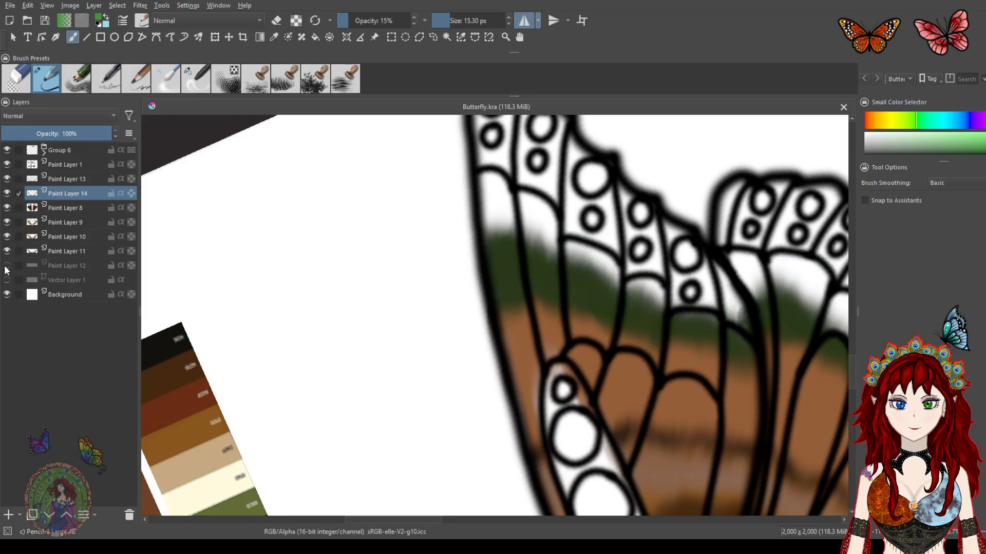
pyautogui.click(7, 266)
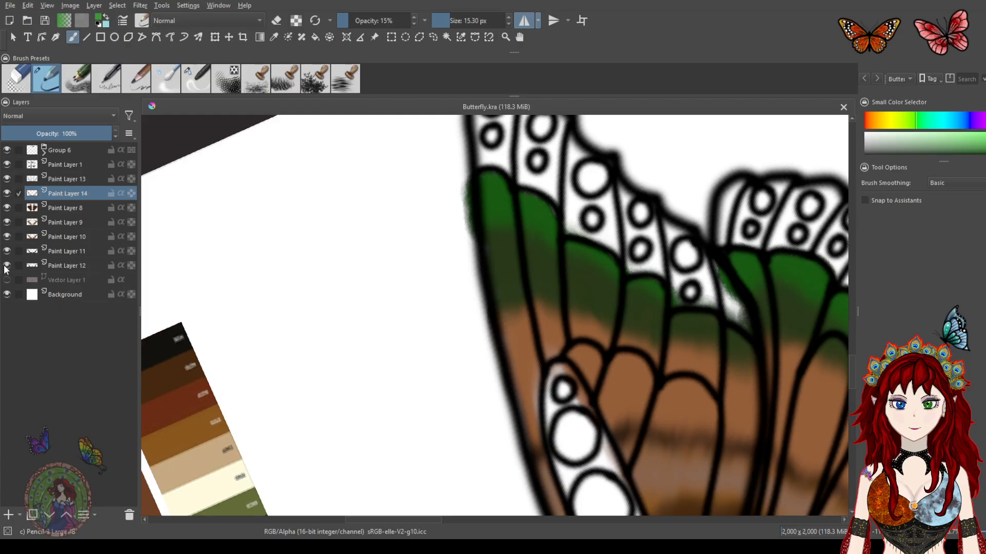
pyautogui.click(63, 279)
pyautogui.click(9, 514)
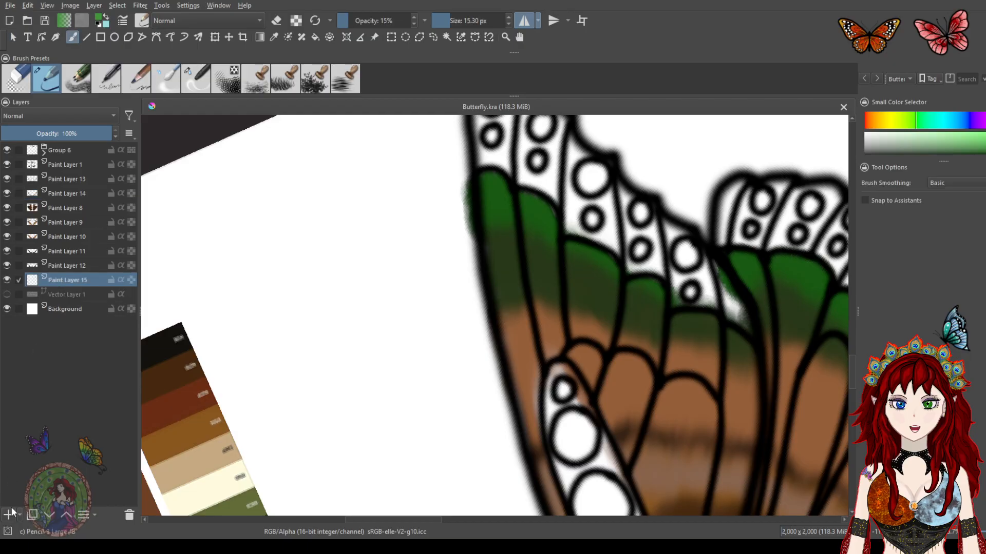
# Paint bright green into the forewing's outer edge cells on the new layer
pyautogui.moveTo(519, 159)
pyautogui.mouseDown()
pyautogui.moveTo(491, 142)
pyautogui.moveTo(487, 164)
pyautogui.moveTo(506, 159)
pyautogui.moveTo(546, 196)
pyautogui.mouseUp()
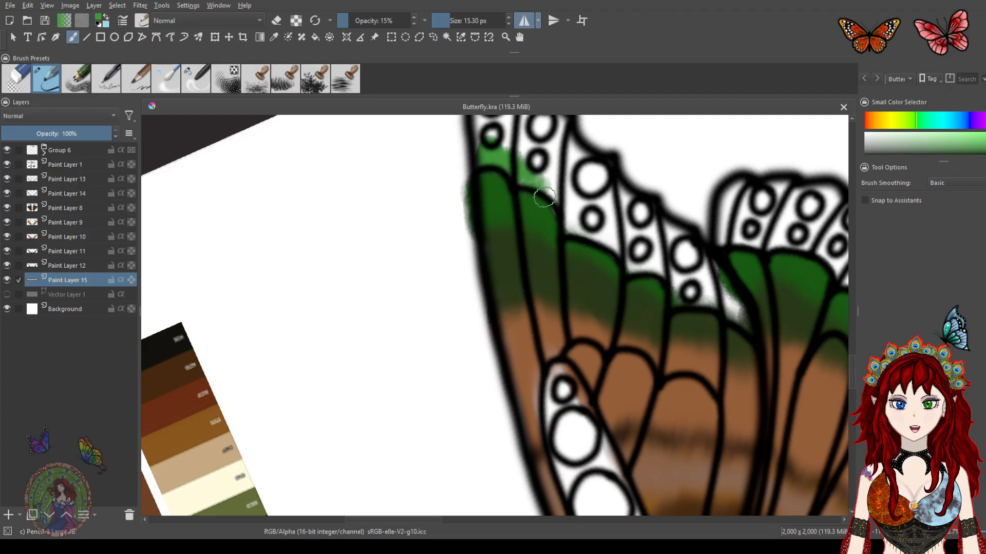
pyautogui.moveTo(578, 248)
pyautogui.mouseDown()
pyautogui.moveTo(442, 334)
pyautogui.moveTo(423, 335)
pyautogui.mouseUp()
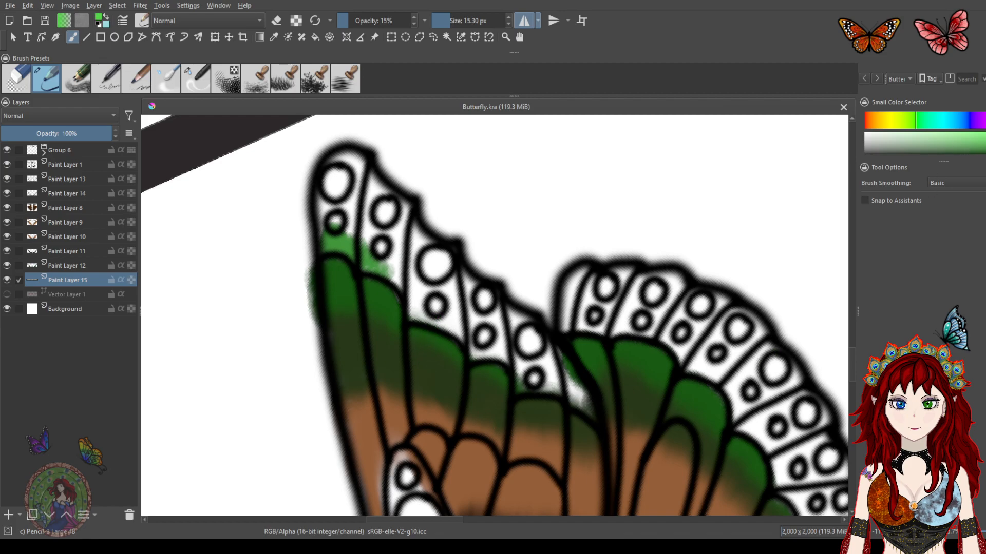
pyautogui.moveTo(322, 234)
pyautogui.mouseDown()
pyautogui.moveTo(362, 254)
pyautogui.moveTo(383, 251)
pyautogui.moveTo(376, 240)
pyautogui.moveTo(376, 264)
pyautogui.mouseUp()
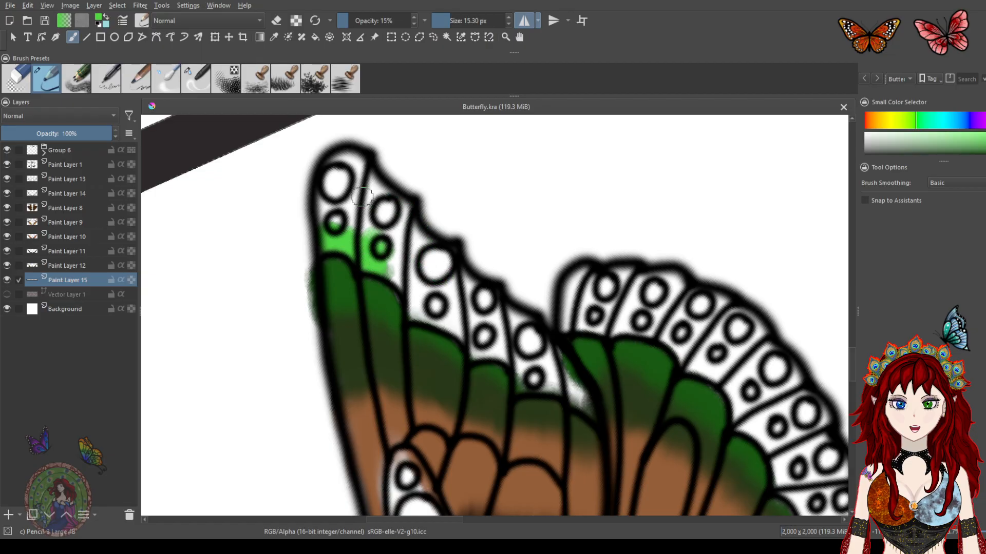
pyautogui.moveTo(332, 221)
pyautogui.mouseDown()
pyautogui.moveTo(323, 216)
pyautogui.moveTo(329, 221)
pyautogui.moveTo(354, 180)
pyautogui.moveTo(339, 164)
pyautogui.moveTo(328, 206)
pyautogui.moveTo(339, 196)
pyautogui.moveTo(349, 205)
pyautogui.moveTo(349, 224)
pyautogui.moveTo(374, 191)
pyautogui.moveTo(386, 203)
pyautogui.moveTo(398, 270)
pyautogui.moveTo(403, 213)
pyautogui.moveTo(373, 236)
pyautogui.moveTo(403, 287)
pyautogui.moveTo(418, 231)
pyautogui.moveTo(426, 287)
pyautogui.moveTo(421, 263)
pyautogui.moveTo(437, 287)
pyautogui.moveTo(431, 308)
pyautogui.moveTo(441, 326)
pyautogui.moveTo(449, 297)
pyautogui.moveTo(457, 329)
pyautogui.moveTo(449, 265)
pyautogui.moveTo(402, 232)
pyautogui.mouseUp()
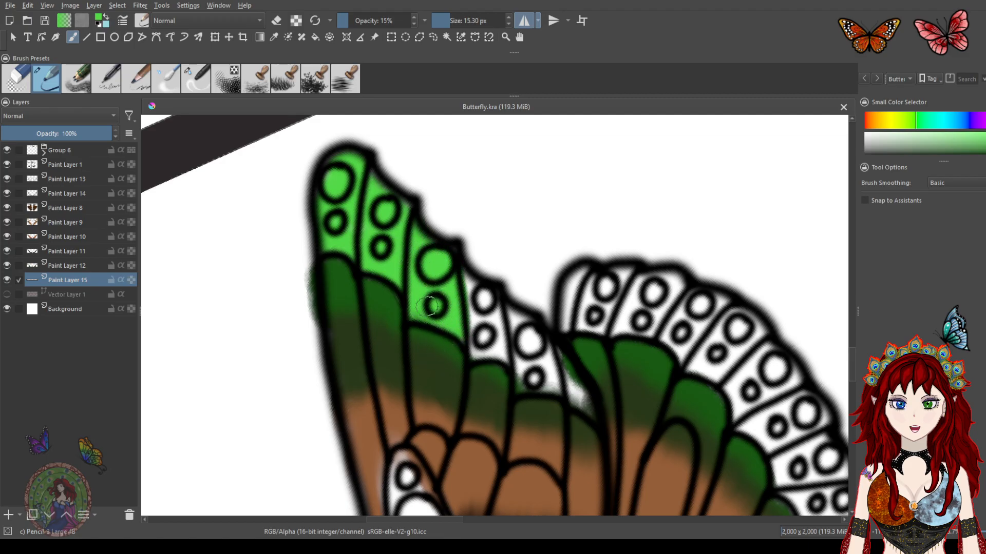
pyautogui.moveTo(457, 308)
pyautogui.mouseDown()
pyautogui.moveTo(465, 275)
pyautogui.moveTo(499, 328)
pyautogui.moveTo(493, 364)
pyautogui.moveTo(483, 333)
pyautogui.mouseUp()
pyautogui.moveTo(504, 365)
pyautogui.mouseDown()
pyautogui.moveTo(509, 311)
pyautogui.moveTo(542, 359)
pyautogui.moveTo(555, 353)
pyautogui.moveTo(581, 406)
pyautogui.mouseUp()
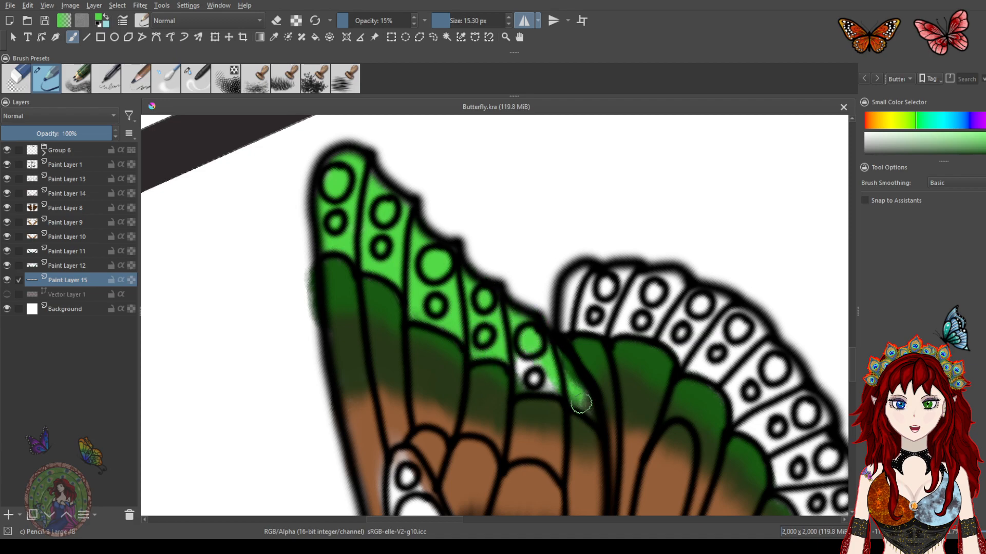
pyautogui.moveTo(539, 367)
pyautogui.mouseDown()
pyautogui.moveTo(543, 388)
pyautogui.moveTo(528, 384)
pyautogui.moveTo(515, 350)
pyautogui.moveTo(519, 373)
pyautogui.moveTo(565, 416)
pyautogui.moveTo(580, 410)
pyautogui.moveTo(570, 392)
pyautogui.mouseUp()
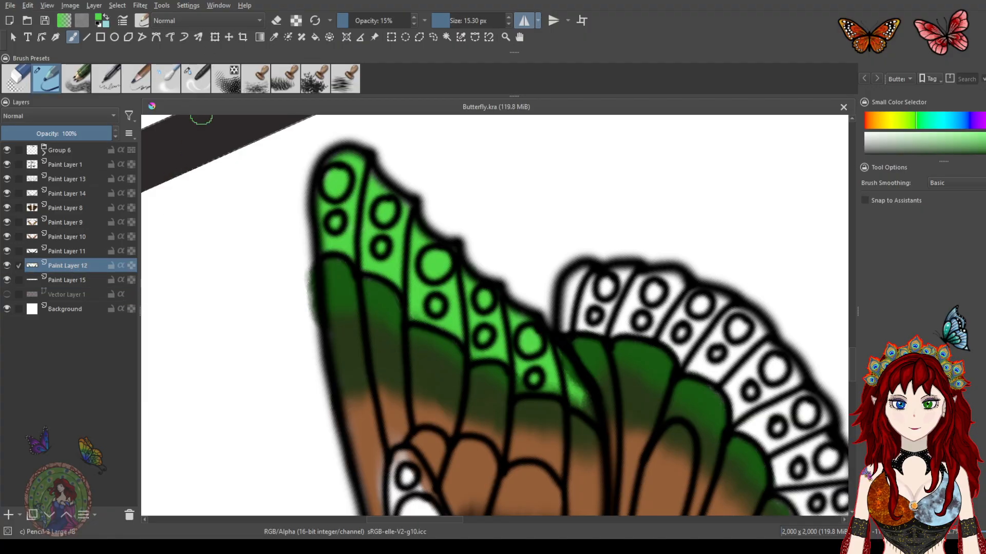
# Switch to the eraser at 6.85 px on Paint Layer 12 and undo the last erase
pyautogui.click(18, 81)
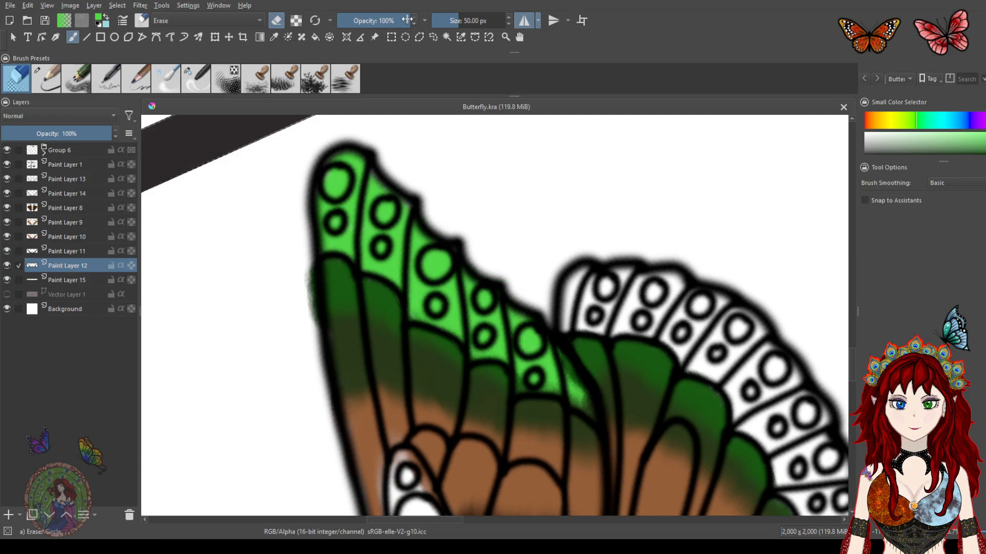
pyautogui.moveTo(456, 21); pyautogui.dragTo(444, 19)
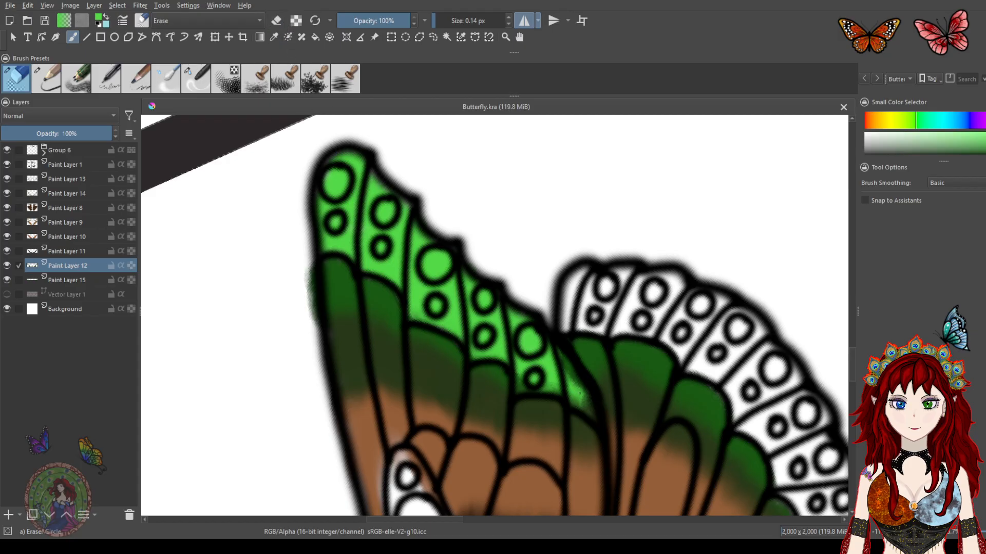
pyautogui.click(445, 20)
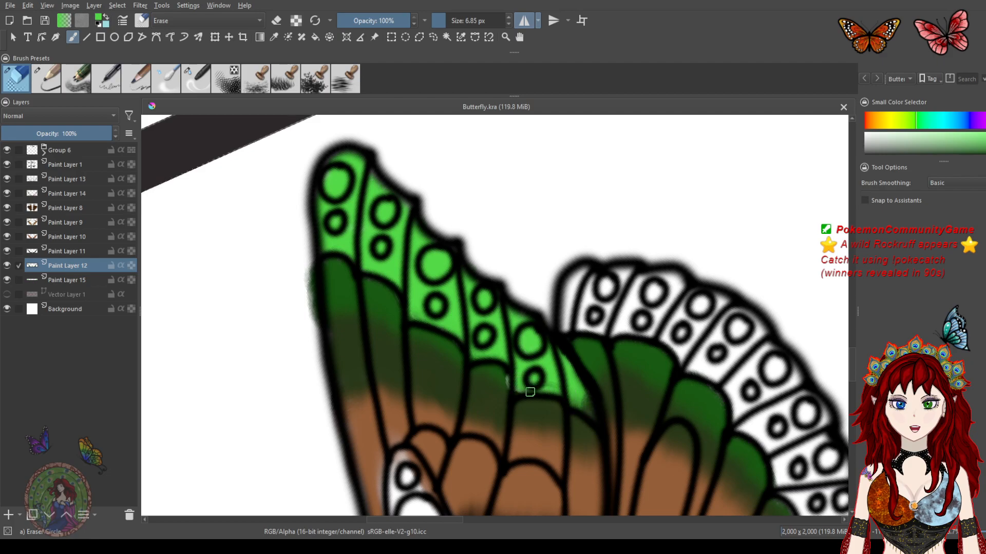
pyautogui.hotkey('ctrl', 'z')
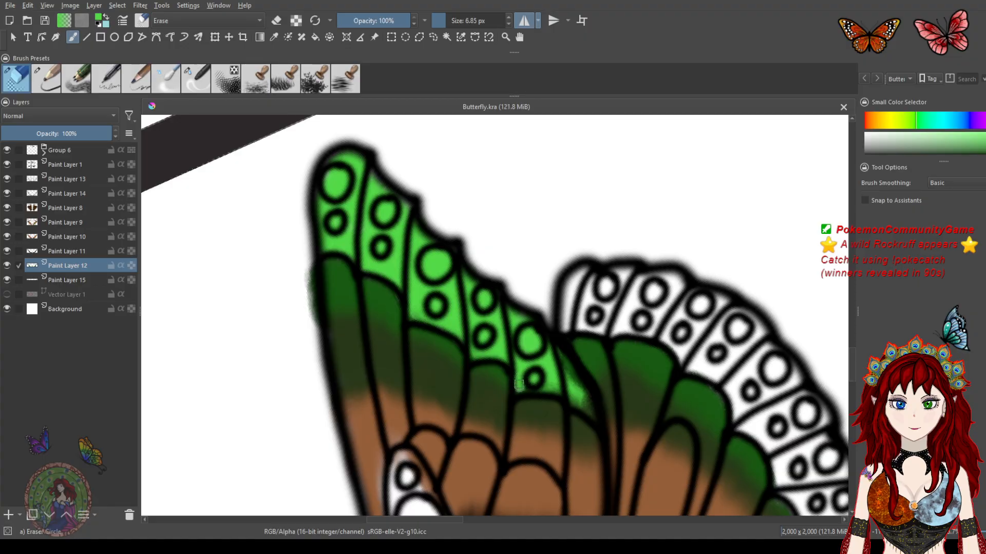
pyautogui.scroll(5, 554, 366)
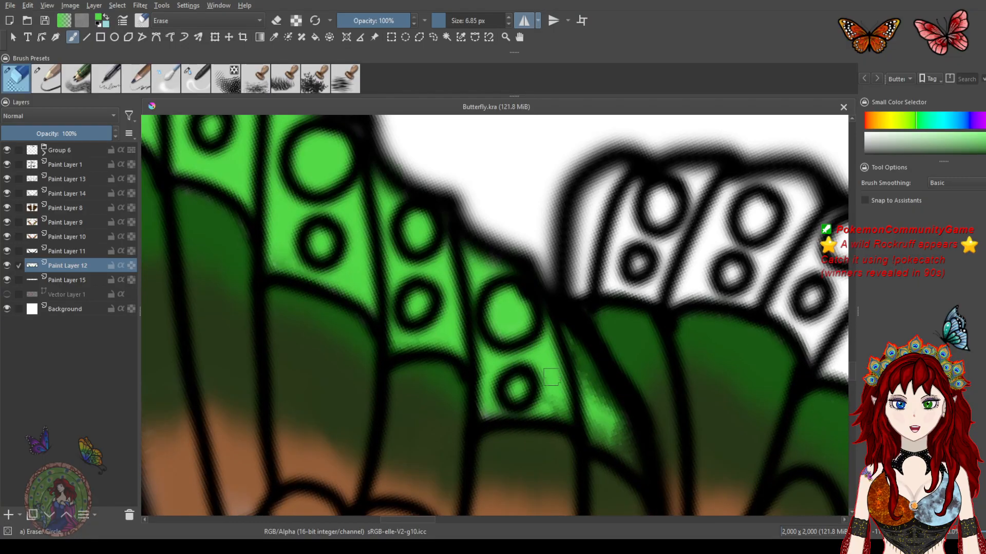
pyautogui.moveTo(586, 333)
pyautogui.mouseDown()
pyautogui.moveTo(627, 419)
pyautogui.moveTo(570, 288)
pyautogui.mouseUp()
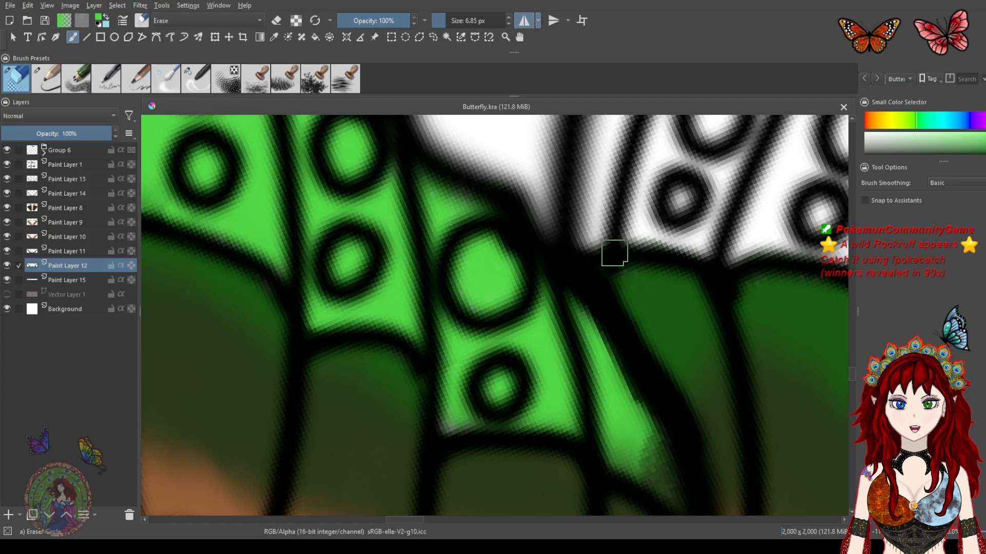
# Erase stray dark green spilling into the white edge cells on Paint Layer 12
pyautogui.moveTo(651, 301); pyautogui.dragTo(484, 220)
pyautogui.moveTo(634, 264); pyautogui.dragTo(528, 287)
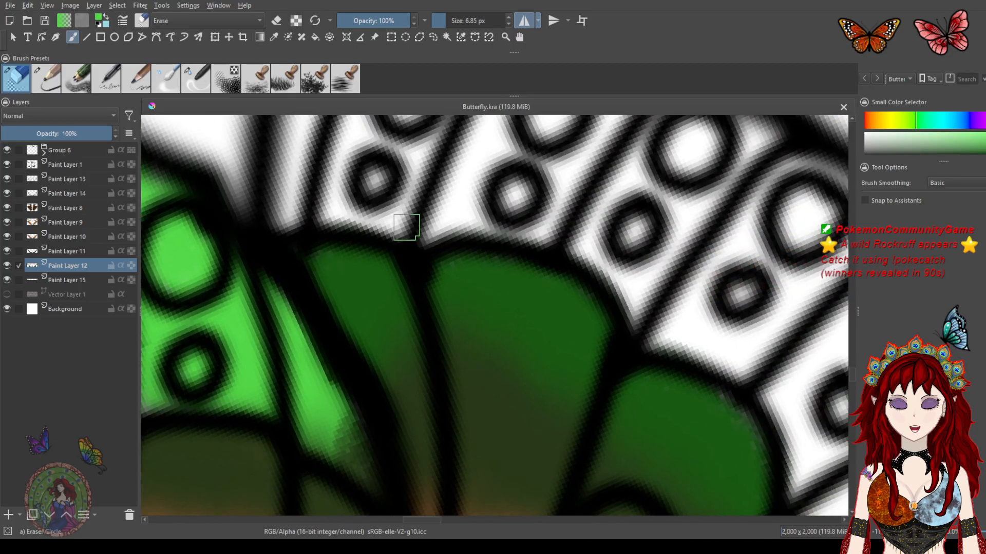
pyautogui.moveTo(308, 219)
pyautogui.mouseDown()
pyautogui.moveTo(506, 233)
pyautogui.moveTo(654, 325)
pyautogui.moveTo(706, 317)
pyautogui.moveTo(539, 235)
pyautogui.mouseUp()
pyautogui.moveTo(475, 248); pyautogui.dragTo(553, 278)
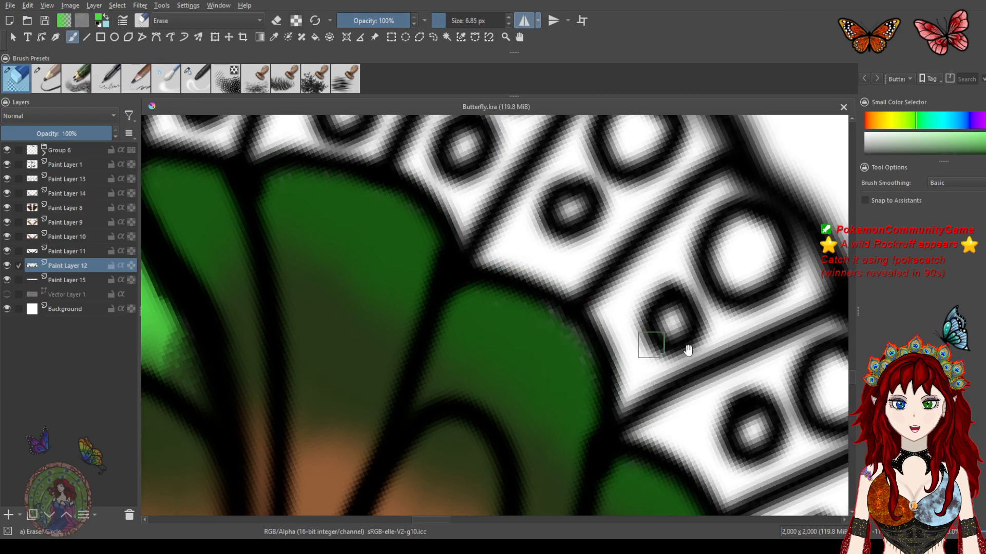
pyautogui.moveTo(684, 346); pyautogui.dragTo(521, 192)
pyautogui.moveTo(617, 334); pyautogui.dragTo(588, 180)
pyautogui.moveTo(645, 300)
pyautogui.mouseDown()
pyautogui.moveTo(553, 202)
pyautogui.moveTo(550, 185)
pyautogui.mouseUp()
pyautogui.moveTo(581, 307); pyautogui.dragTo(529, 209)
pyautogui.moveTo(547, 425); pyautogui.dragTo(596, 251)
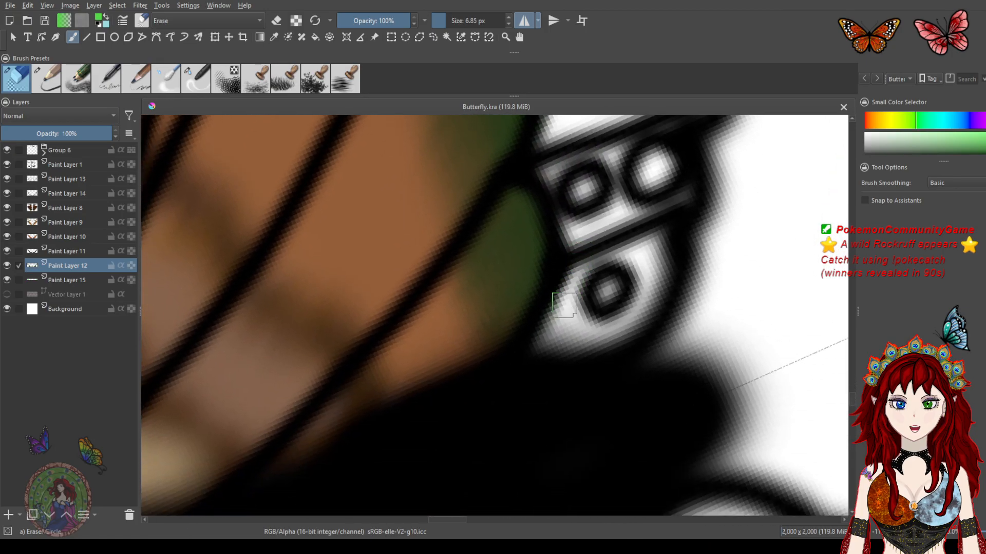
pyautogui.moveTo(621, 418); pyautogui.dragTo(669, 369)
pyautogui.moveTo(576, 219); pyautogui.dragTo(658, 338)
pyautogui.moveTo(566, 198); pyautogui.dragTo(652, 332)
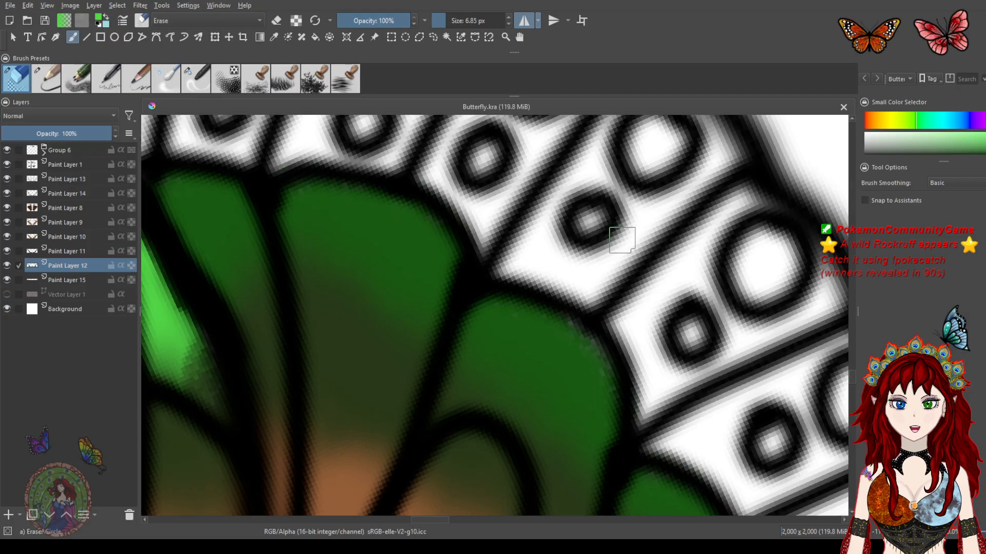
pyautogui.moveTo(429, 272); pyautogui.dragTo(565, 301)
pyautogui.moveTo(414, 283); pyautogui.dragTo(577, 245)
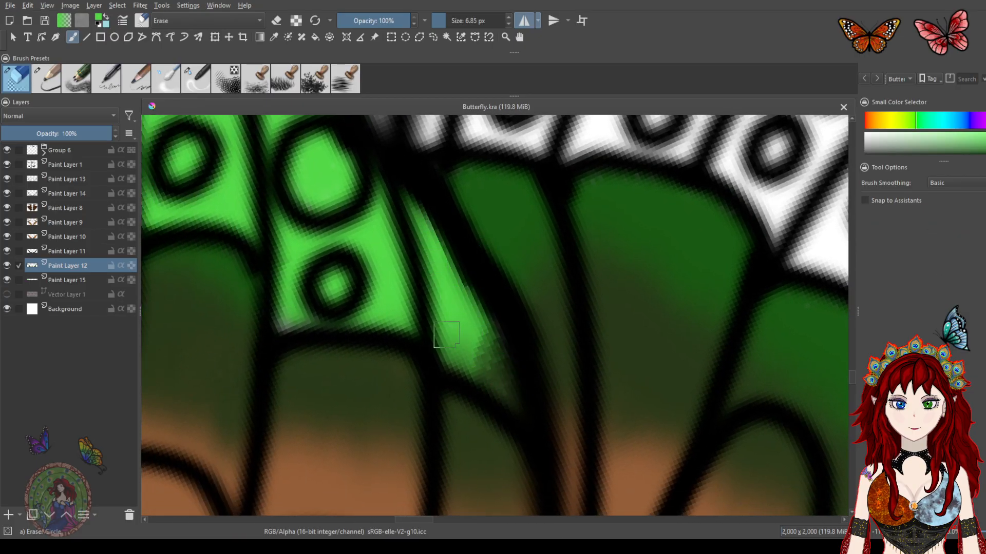
# Erase stray green along the forewing's edge cells on Paint Layer 11, then reselect Paint Layer 12
pyautogui.click(54, 254)
pyautogui.moveTo(468, 337)
pyautogui.mouseDown()
pyautogui.moveTo(501, 370)
pyautogui.moveTo(449, 319)
pyautogui.moveTo(457, 358)
pyautogui.moveTo(517, 409)
pyautogui.moveTo(499, 378)
pyautogui.mouseUp()
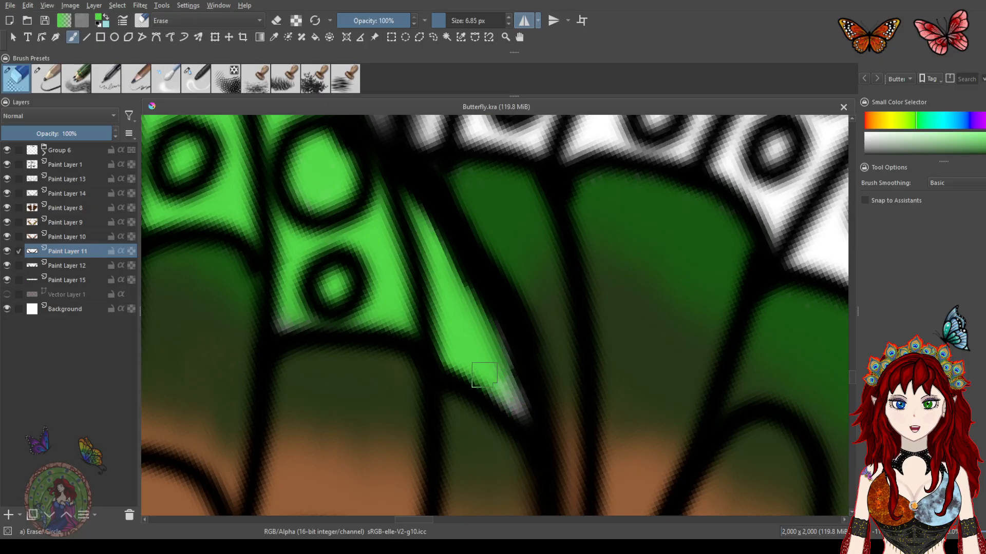
pyautogui.moveTo(410, 331)
pyautogui.mouseDown()
pyautogui.moveTo(308, 315)
pyautogui.moveTo(272, 274)
pyautogui.mouseUp()
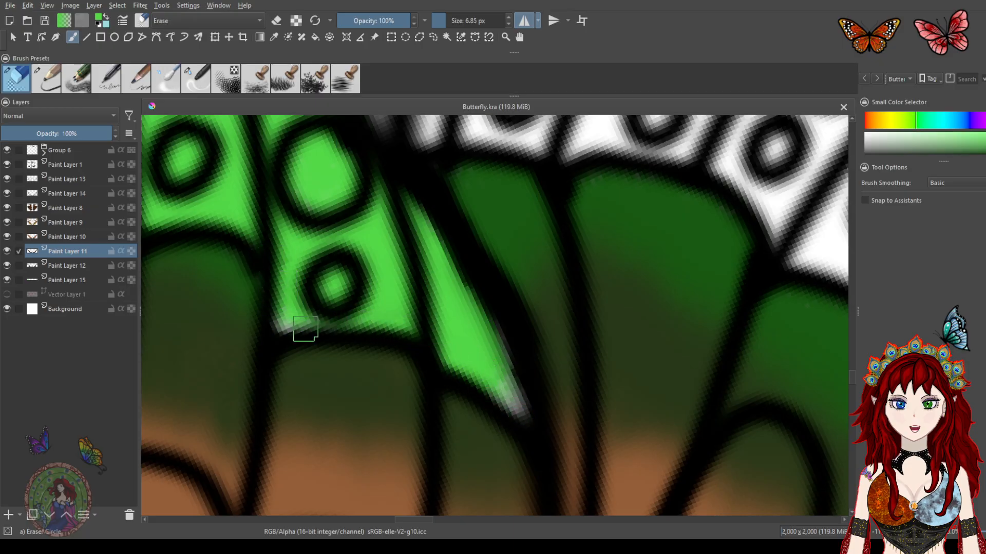
pyautogui.moveTo(297, 234); pyautogui.dragTo(484, 288)
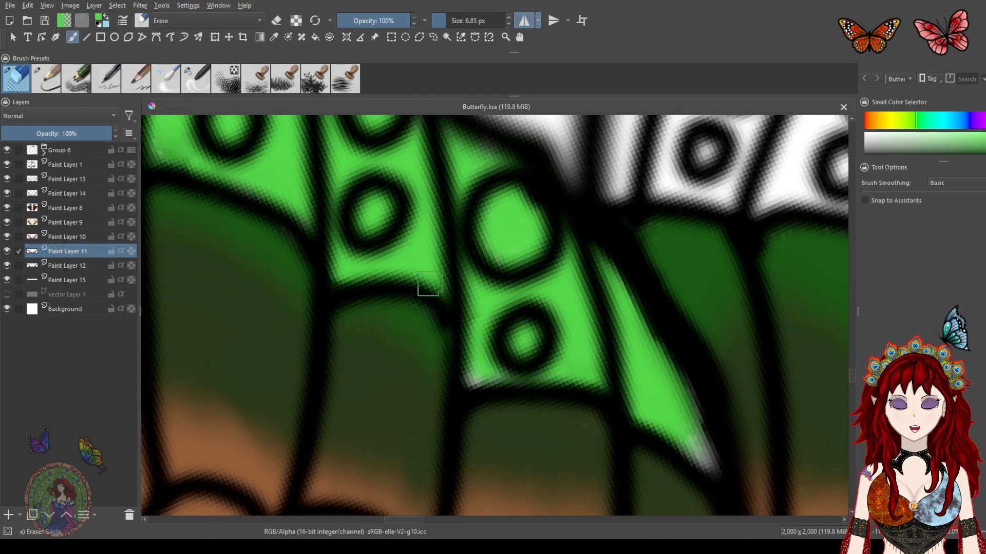
pyautogui.moveTo(339, 211)
pyautogui.mouseDown()
pyautogui.moveTo(536, 307)
pyautogui.moveTo(436, 226)
pyautogui.mouseUp()
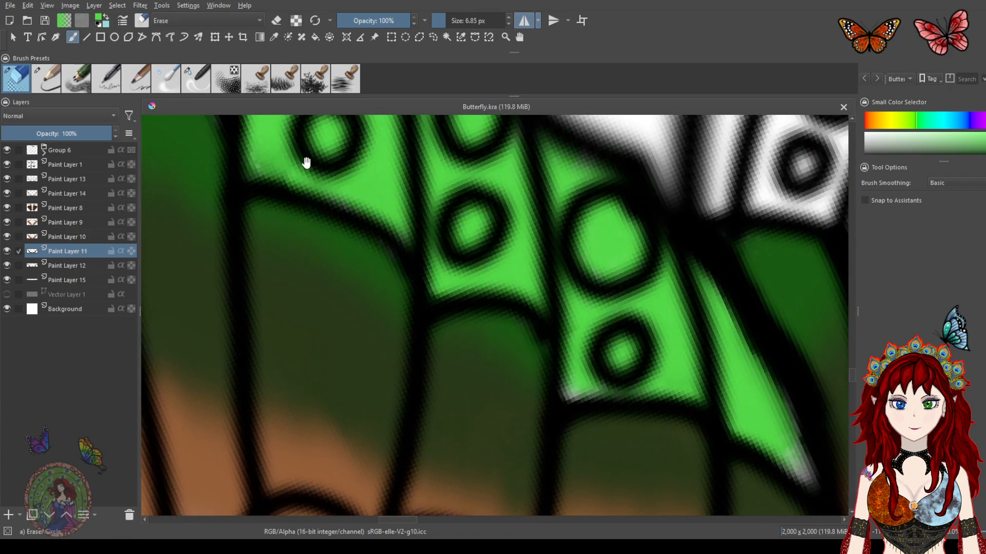
pyautogui.moveTo(307, 162); pyautogui.dragTo(550, 364)
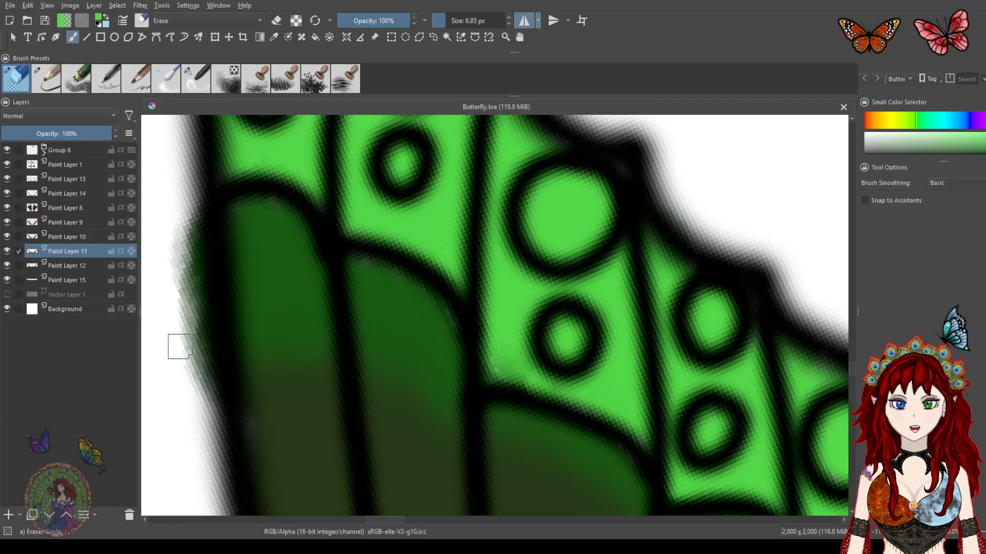
pyautogui.click(51, 265)
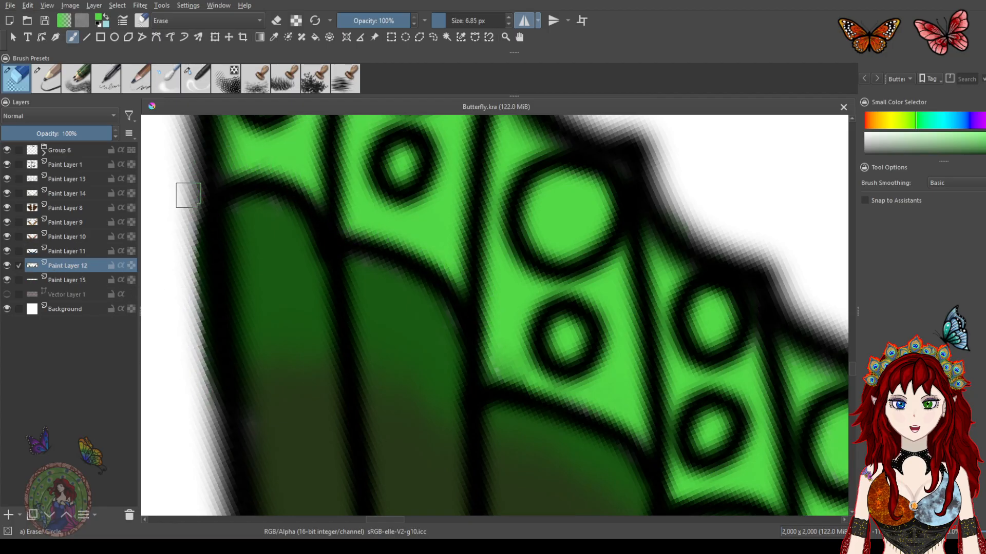
# Inspect the forewing's green edge colouring by toggling the visibility of Paint Layers 11, 12 and 15
pyautogui.moveTo(196, 209); pyautogui.dragTo(213, 398)
pyautogui.moveTo(208, 353); pyautogui.dragTo(195, 198)
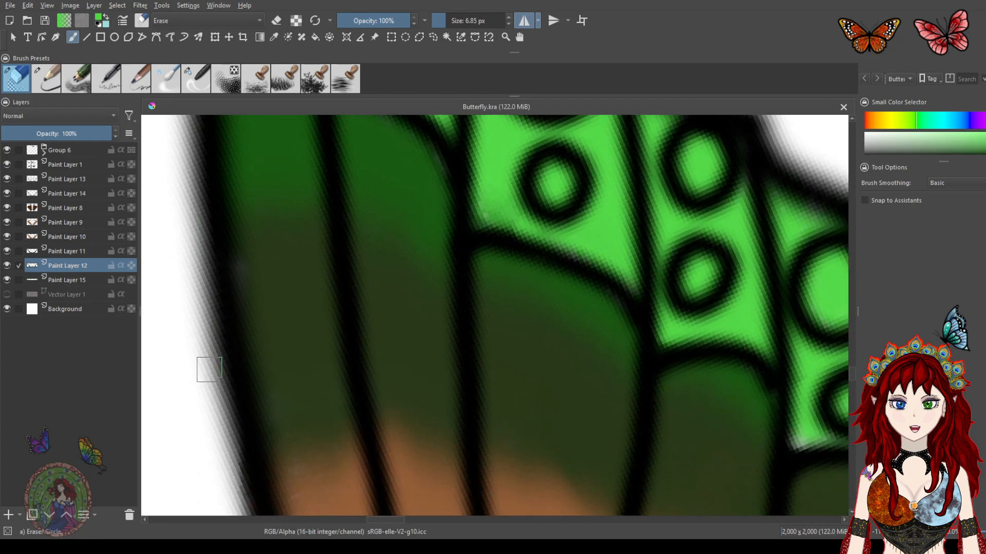
pyautogui.moveTo(409, 229); pyautogui.dragTo(472, 293)
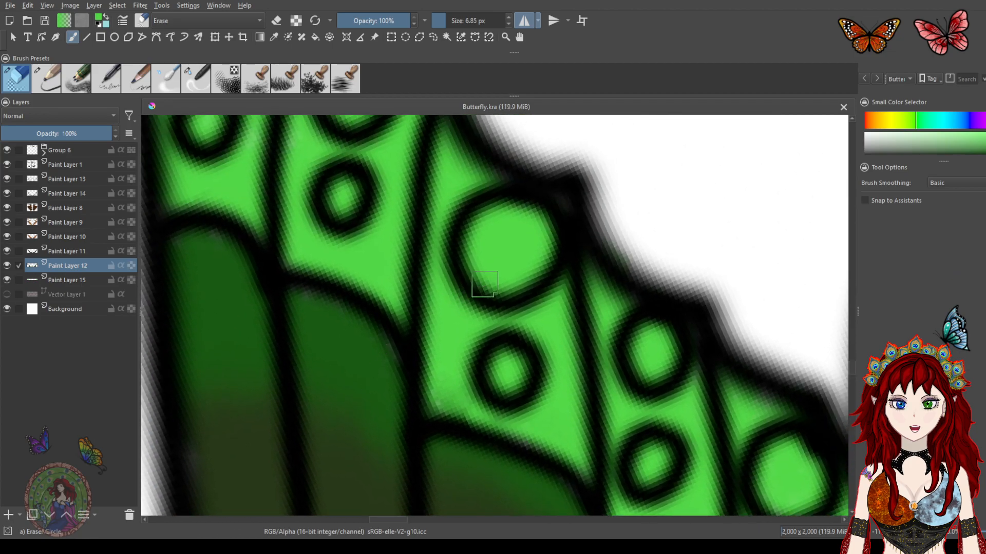
pyautogui.scroll(-5, 484, 284)
pyautogui.moveTo(590, 330); pyautogui.dragTo(430, 278)
pyautogui.moveTo(627, 356); pyautogui.dragTo(604, 309)
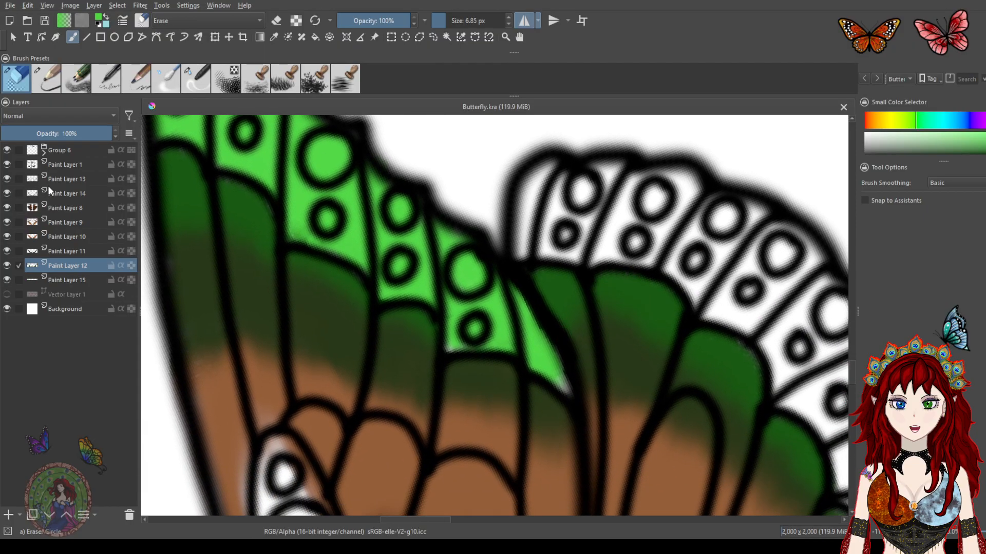
pyautogui.click(5, 179)
pyautogui.click(6, 179)
pyautogui.click(7, 251)
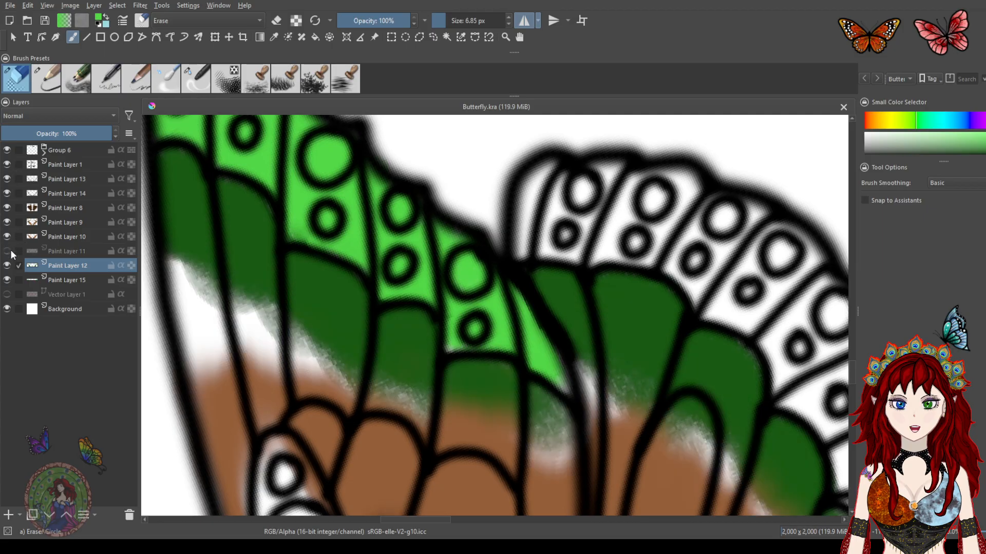
pyautogui.click(6, 265)
pyautogui.click(6, 265)
pyautogui.click(6, 280)
pyautogui.click(7, 280)
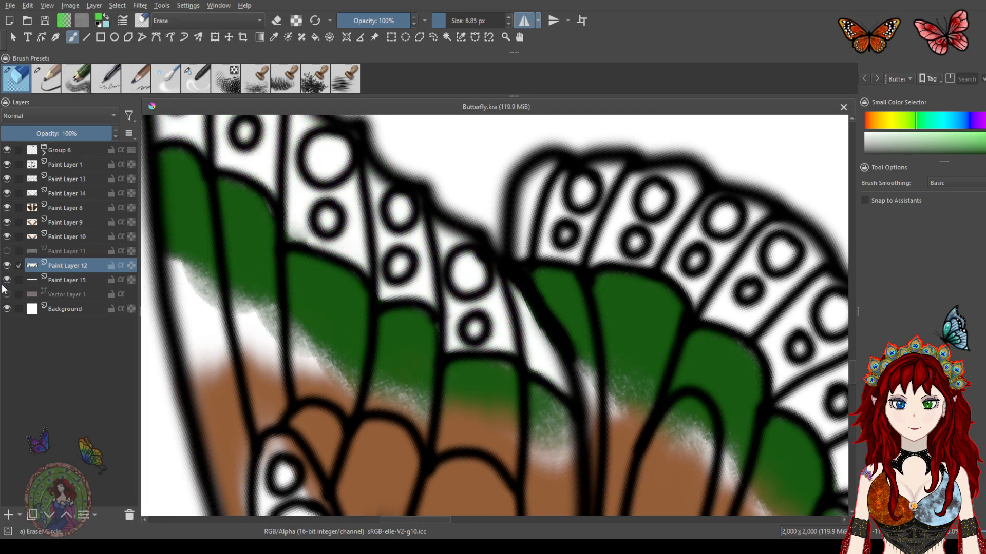
pyautogui.click(6, 251)
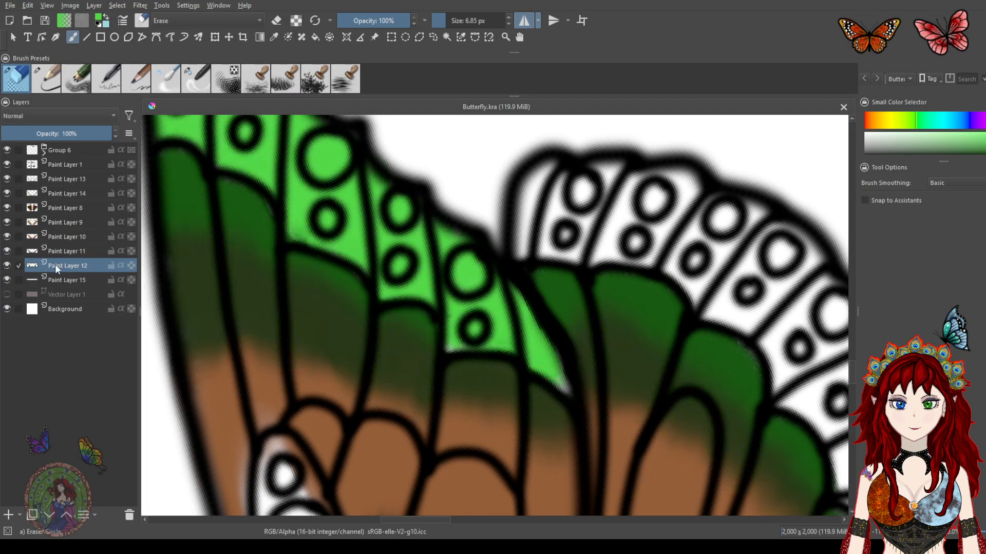
pyautogui.click(6, 280)
# Select Paint Layer 15, make it visible again and undo the last action
pyautogui.click(51, 280)
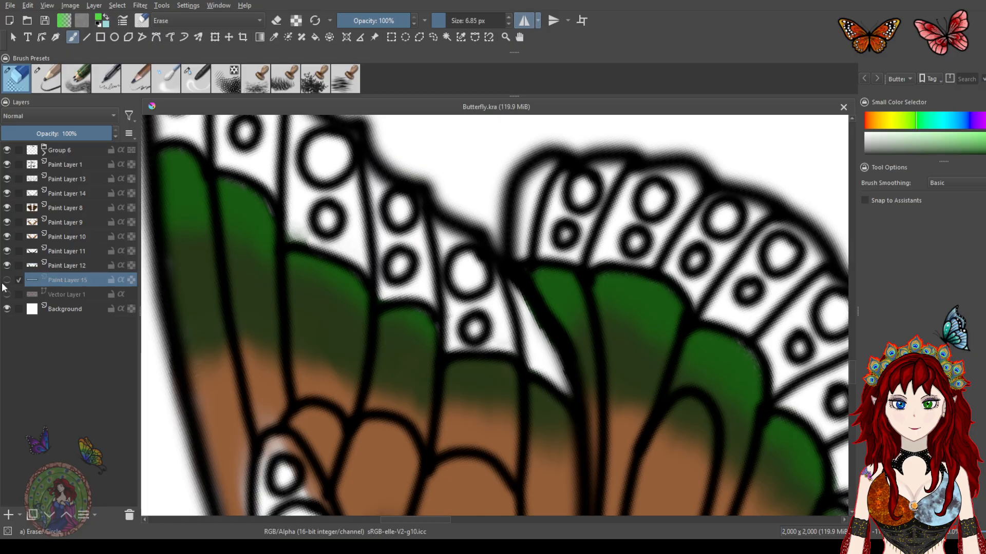
pyautogui.click(6, 280)
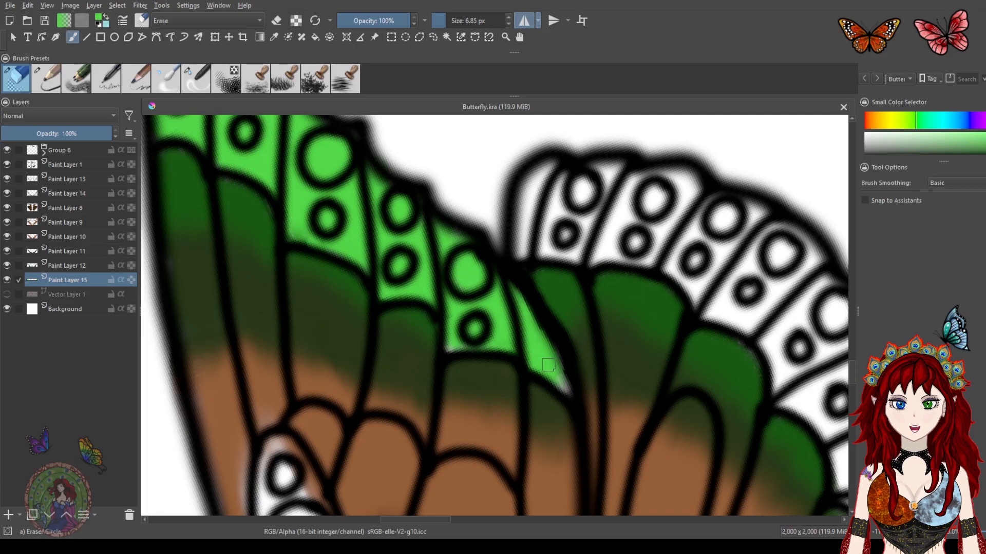
pyautogui.hotkey('ctrl', 'z')
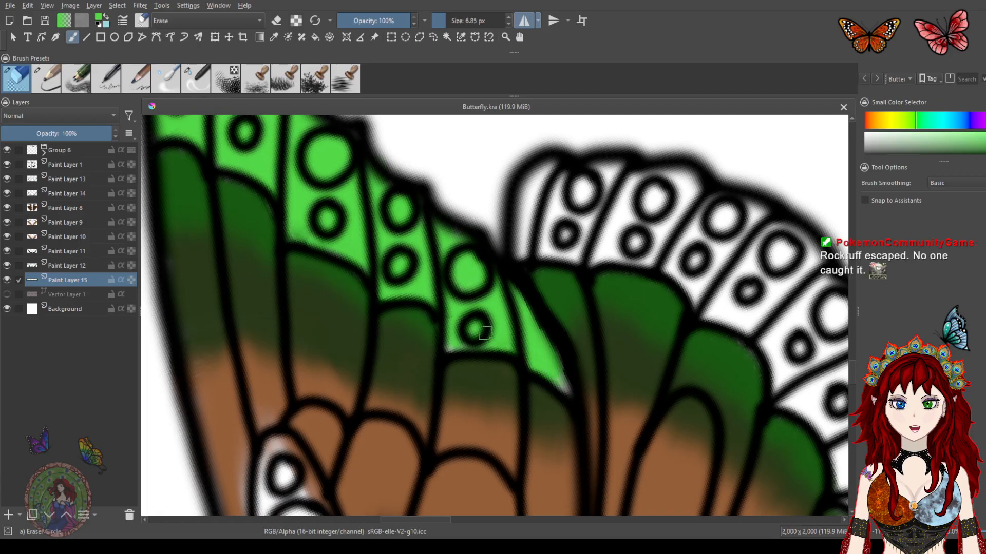
# Switch to the pencil preset at 15% opacity and 15.30 px and shade green over the wing edge cells on Paint Layer 15
pyautogui.click(48, 80)
pyautogui.moveTo(517, 317)
pyautogui.mouseDown()
pyautogui.moveTo(568, 374)
pyautogui.moveTo(556, 379)
pyautogui.moveTo(563, 385)
pyautogui.moveTo(560, 378)
pyautogui.mouseUp()
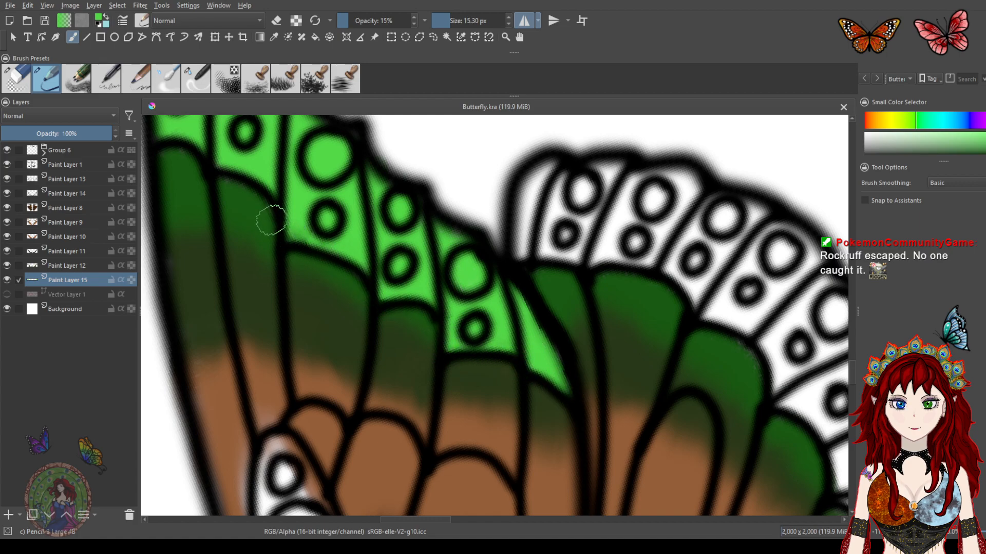
pyautogui.moveTo(644, 336); pyautogui.dragTo(529, 255)
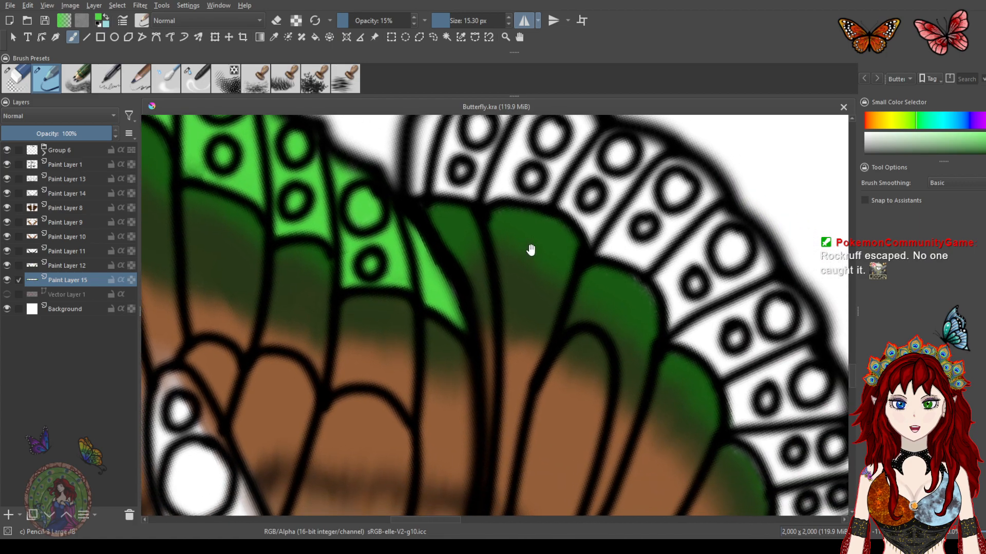
pyautogui.moveTo(668, 377)
pyautogui.mouseDown()
pyautogui.moveTo(482, 216)
pyautogui.moveTo(621, 415)
pyautogui.mouseUp()
pyautogui.moveTo(509, 262); pyautogui.dragTo(578, 288)
pyautogui.moveTo(464, 206)
pyautogui.mouseDown()
pyautogui.moveTo(447, 240)
pyautogui.moveTo(460, 239)
pyautogui.moveTo(484, 196)
pyautogui.moveTo(498, 196)
pyautogui.moveTo(470, 189)
pyautogui.moveTo(477, 211)
pyautogui.moveTo(536, 187)
pyautogui.moveTo(512, 235)
pyautogui.moveTo(489, 253)
pyautogui.moveTo(514, 226)
pyautogui.moveTo(516, 242)
pyautogui.moveTo(530, 239)
pyautogui.moveTo(553, 191)
pyautogui.moveTo(586, 189)
pyautogui.moveTo(595, 217)
pyautogui.moveTo(621, 212)
pyautogui.moveTo(539, 252)
pyautogui.moveTo(526, 277)
pyautogui.moveTo(589, 258)
pyautogui.moveTo(640, 225)
pyautogui.moveTo(621, 239)
pyautogui.moveTo(670, 246)
pyautogui.moveTo(687, 235)
pyautogui.moveTo(652, 271)
pyautogui.moveTo(602, 286)
pyautogui.moveTo(605, 303)
pyautogui.moveTo(623, 310)
pyautogui.moveTo(663, 305)
pyautogui.moveTo(642, 288)
pyautogui.moveTo(510, 261)
pyautogui.moveTo(499, 275)
pyautogui.moveTo(512, 277)
pyautogui.moveTo(459, 218)
pyautogui.moveTo(446, 255)
pyautogui.moveTo(641, 280)
pyautogui.moveTo(678, 307)
pyautogui.moveTo(713, 243)
pyautogui.moveTo(791, 354)
pyautogui.moveTo(642, 328)
pyautogui.moveTo(720, 382)
pyautogui.mouseUp()
pyautogui.moveTo(724, 341); pyautogui.dragTo(573, 237)
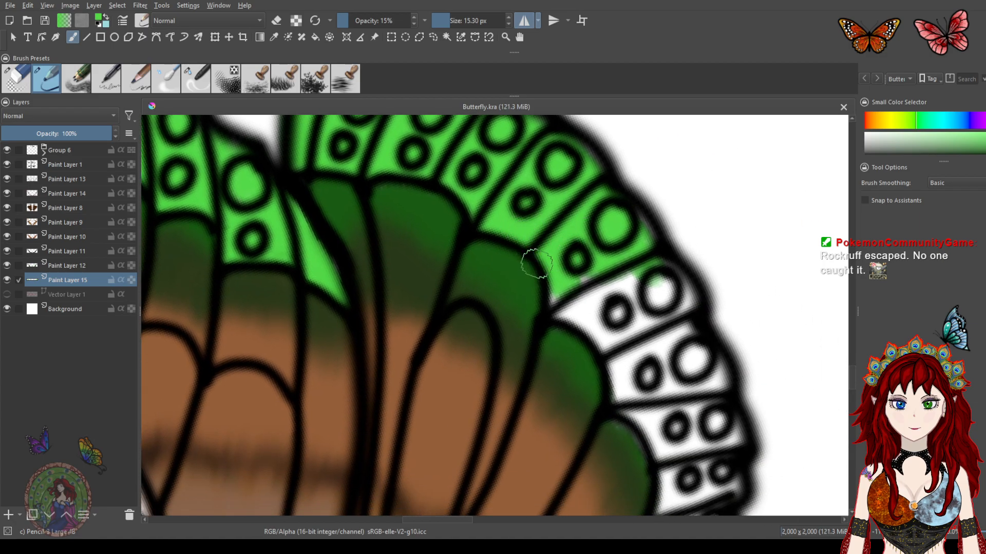
pyautogui.moveTo(559, 286)
pyautogui.mouseDown()
pyautogui.moveTo(551, 328)
pyautogui.moveTo(591, 301)
pyautogui.moveTo(608, 416)
pyautogui.moveTo(625, 404)
pyautogui.moveTo(635, 446)
pyautogui.moveTo(636, 427)
pyautogui.moveTo(631, 439)
pyautogui.moveTo(565, 270)
pyautogui.moveTo(574, 305)
pyautogui.moveTo(611, 329)
pyautogui.moveTo(616, 265)
pyautogui.moveTo(628, 253)
pyautogui.moveTo(656, 313)
pyautogui.moveTo(655, 286)
pyautogui.moveTo(588, 175)
pyautogui.moveTo(679, 309)
pyautogui.moveTo(669, 268)
pyautogui.moveTo(684, 288)
pyautogui.moveTo(697, 362)
pyautogui.moveTo(688, 376)
pyautogui.moveTo(664, 329)
pyautogui.moveTo(641, 362)
pyautogui.moveTo(649, 403)
pyautogui.moveTo(657, 341)
pyautogui.mouseUp()
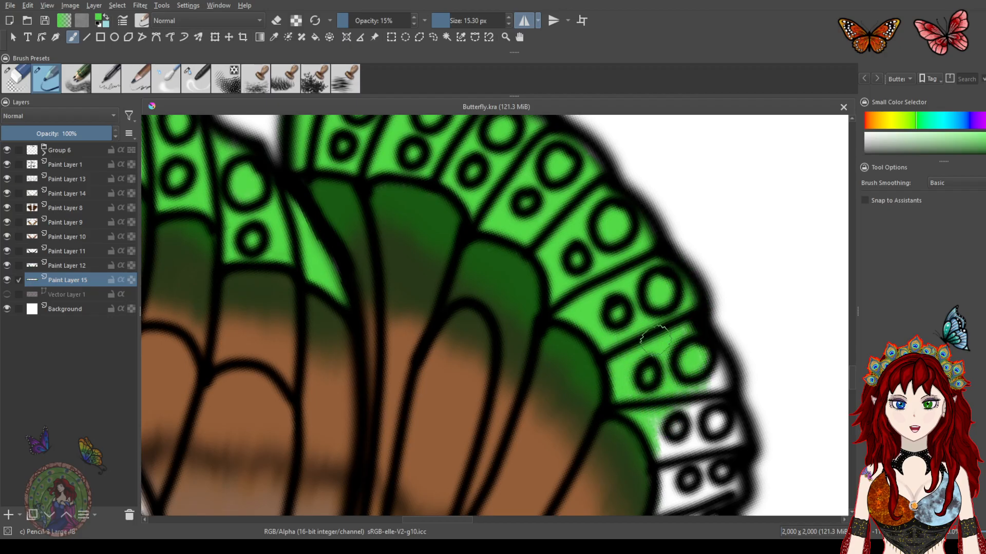
pyautogui.moveTo(677, 378); pyautogui.dragTo(545, 228)
pyautogui.moveTo(578, 300)
pyautogui.mouseDown()
pyautogui.moveTo(566, 222)
pyautogui.moveTo(582, 276)
pyautogui.moveTo(592, 276)
pyautogui.moveTo(596, 323)
pyautogui.moveTo(562, 457)
pyautogui.moveTo(555, 439)
pyautogui.moveTo(527, 461)
pyautogui.moveTo(543, 359)
pyautogui.moveTo(529, 372)
pyautogui.moveTo(518, 250)
pyautogui.moveTo(550, 266)
pyautogui.moveTo(565, 306)
pyautogui.moveTo(562, 264)
pyautogui.mouseUp()
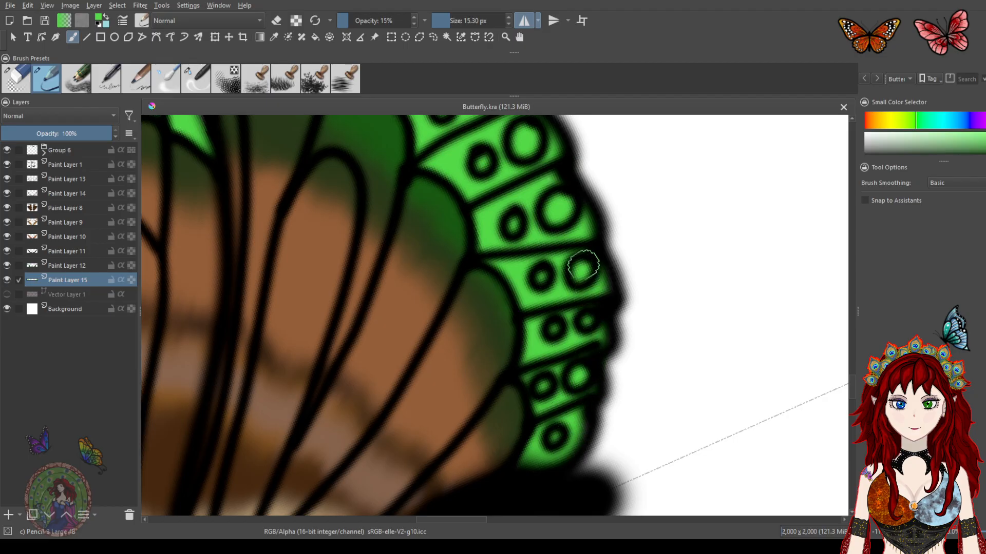
pyautogui.moveTo(470, 192); pyautogui.dragTo(537, 436)
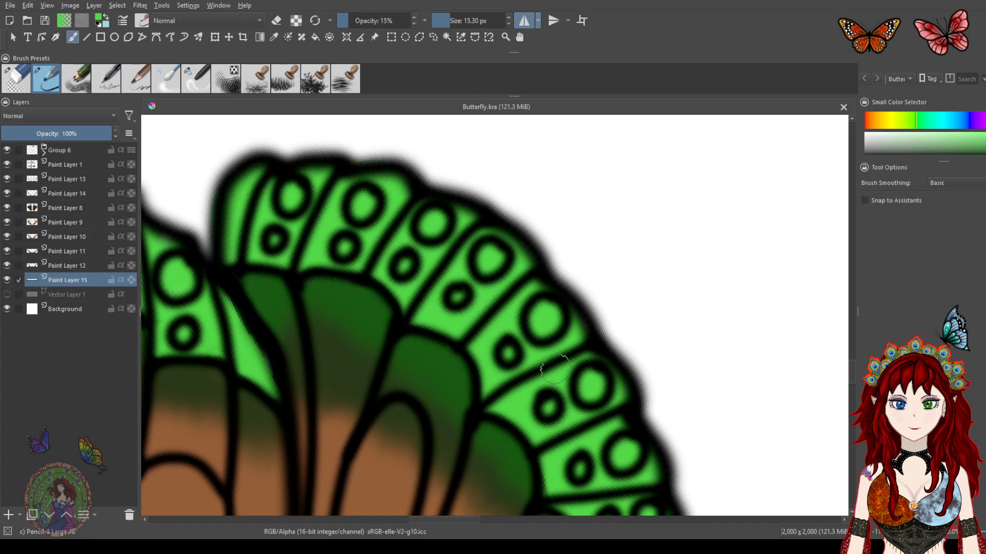
pyautogui.moveTo(455, 357)
pyautogui.mouseDown()
pyautogui.moveTo(552, 251)
pyautogui.moveTo(584, 234)
pyautogui.mouseUp()
pyautogui.moveTo(505, 333)
pyautogui.mouseDown()
pyautogui.moveTo(610, 334)
pyautogui.moveTo(588, 338)
pyautogui.mouseUp()
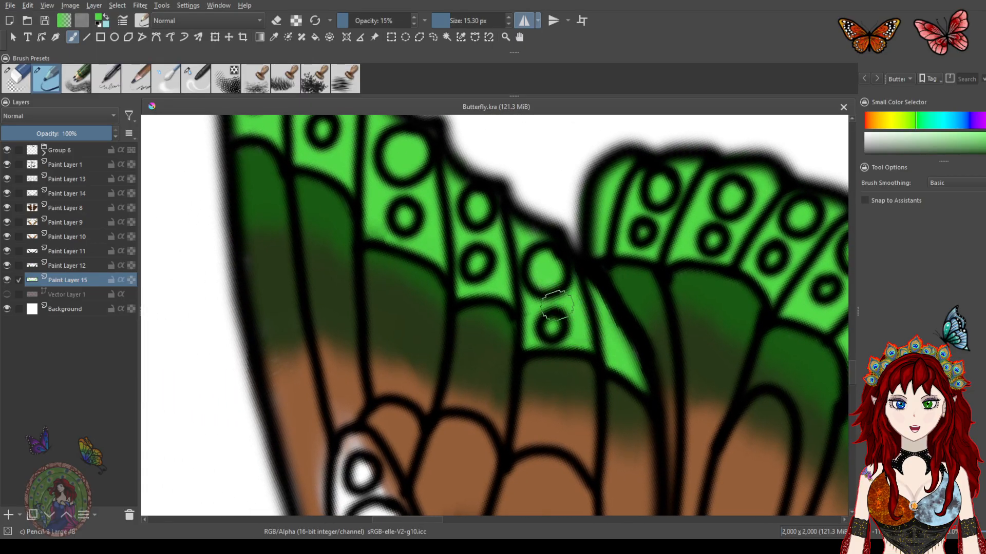
pyautogui.moveTo(382, 226); pyautogui.dragTo(459, 282)
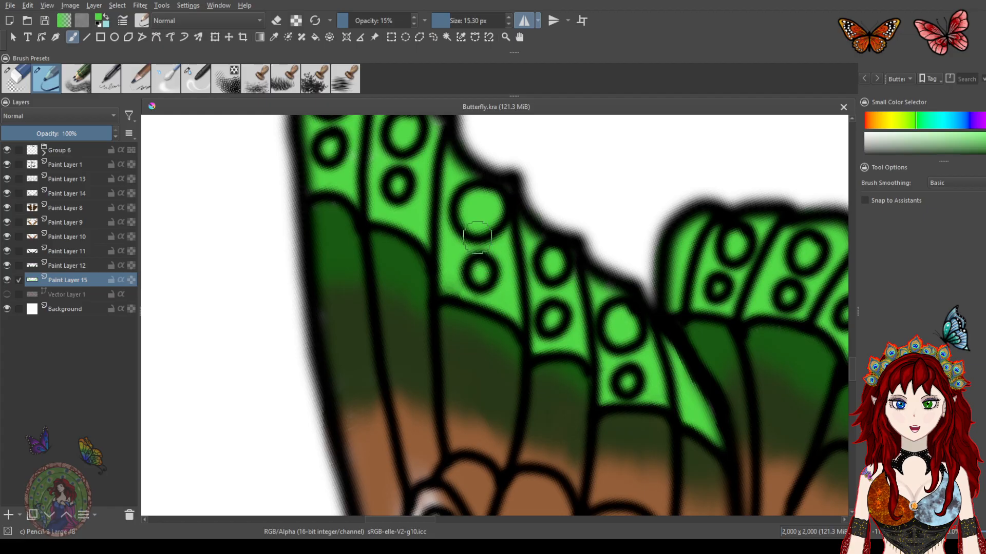
pyautogui.moveTo(500, 240)
pyautogui.mouseDown()
pyautogui.moveTo(539, 378)
pyautogui.moveTo(528, 364)
pyautogui.mouseUp()
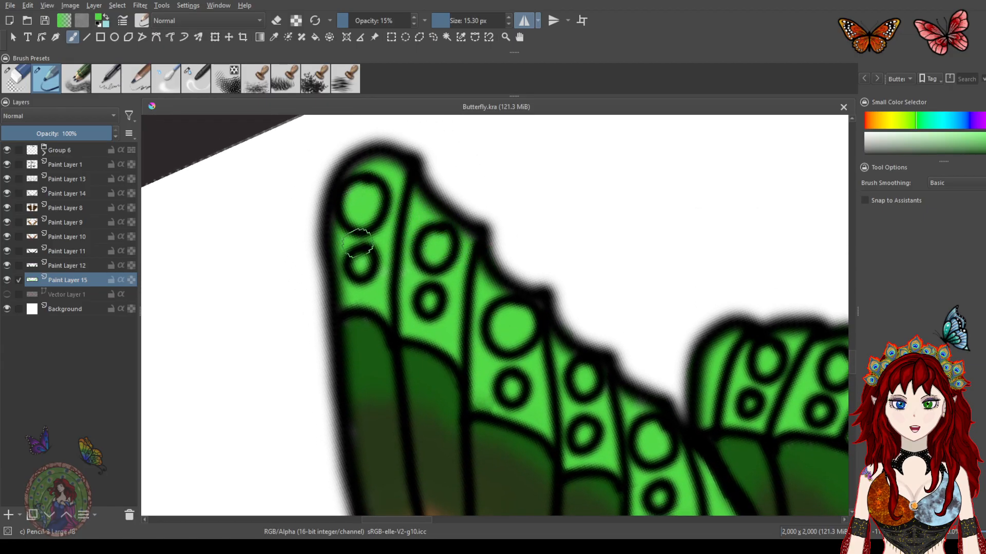
# Zoom out and review the whole Earth butterfly's colouring
pyautogui.scroll(6, 524, 344)
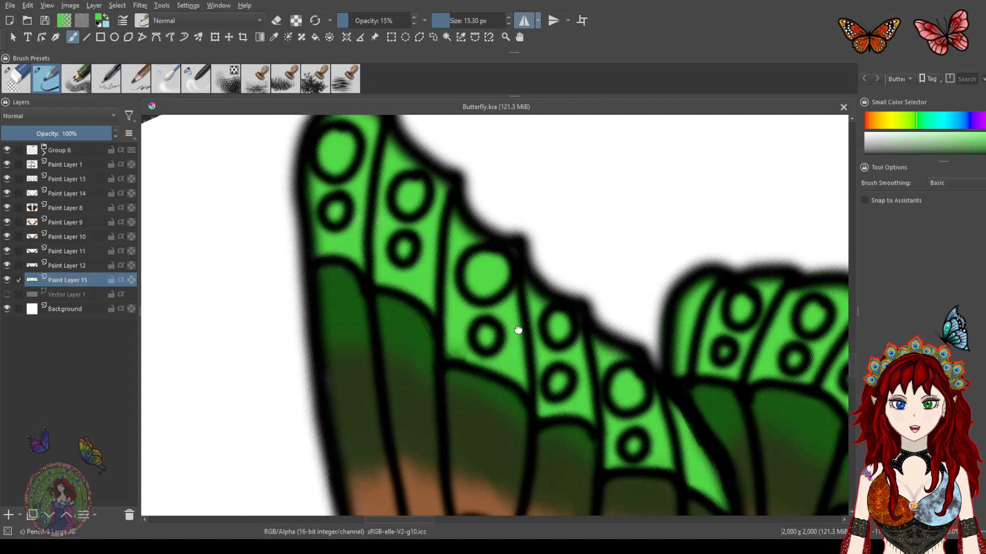
pyautogui.scroll(-6, 550, 288)
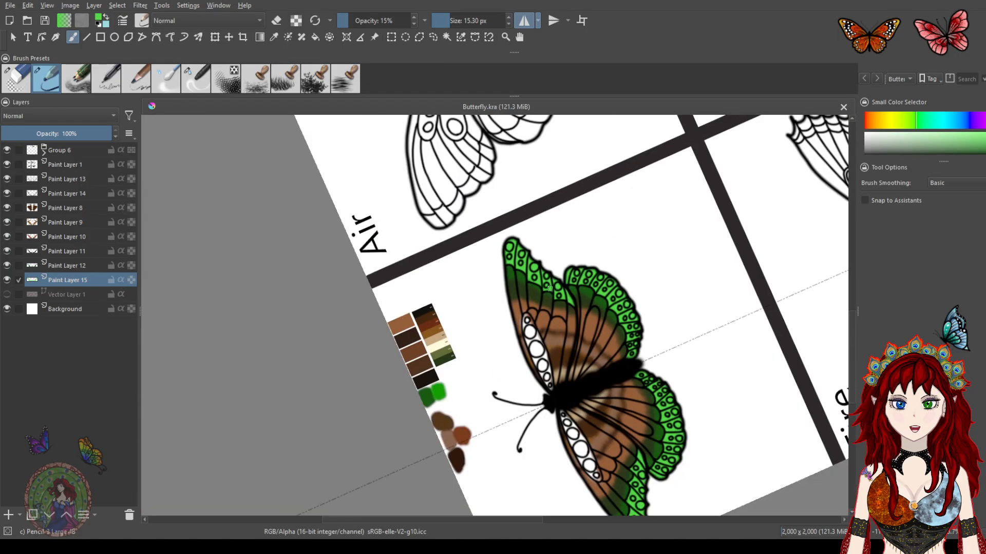
pyautogui.moveTo(595, 351); pyautogui.dragTo(534, 260)
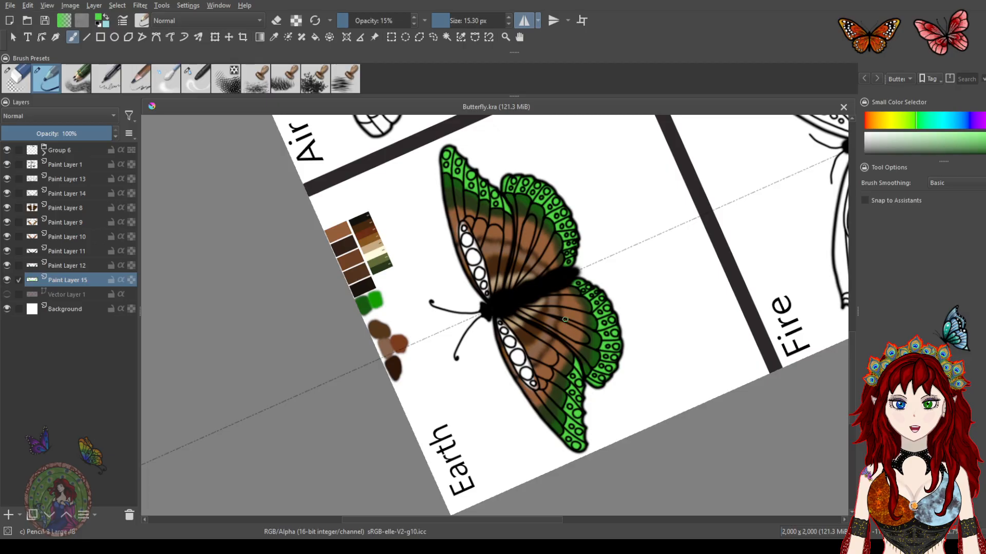
pyautogui.moveTo(545, 184)
pyautogui.mouseDown()
pyautogui.moveTo(590, 227)
pyautogui.moveTo(554, 374)
pyautogui.mouseUp()
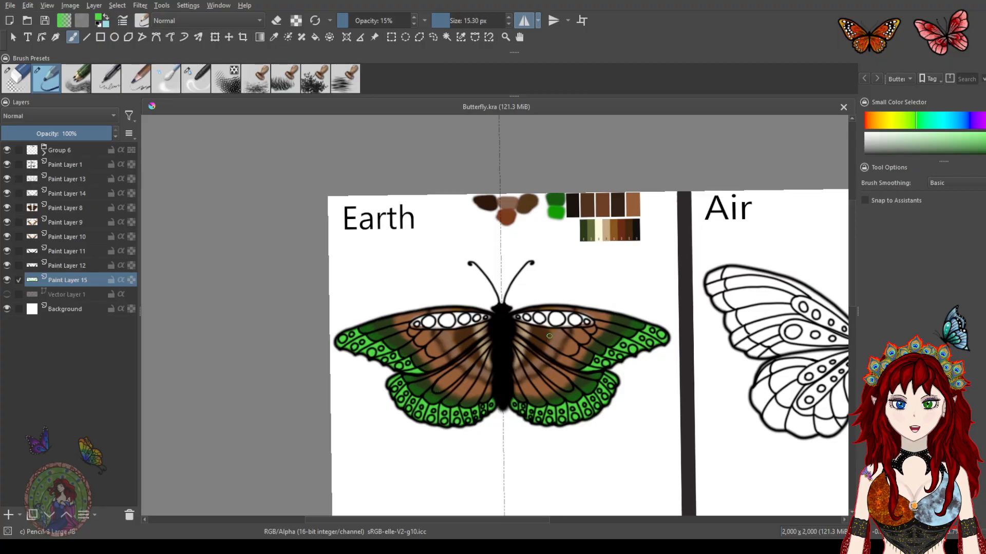
pyautogui.moveTo(556, 264)
pyautogui.mouseDown()
pyautogui.moveTo(431, 253)
pyautogui.moveTo(531, 224)
pyautogui.moveTo(514, 330)
pyautogui.moveTo(519, 255)
pyautogui.moveTo(484, 214)
pyautogui.moveTo(520, 284)
pyautogui.mouseUp()
pyautogui.scroll(4, 499, 285)
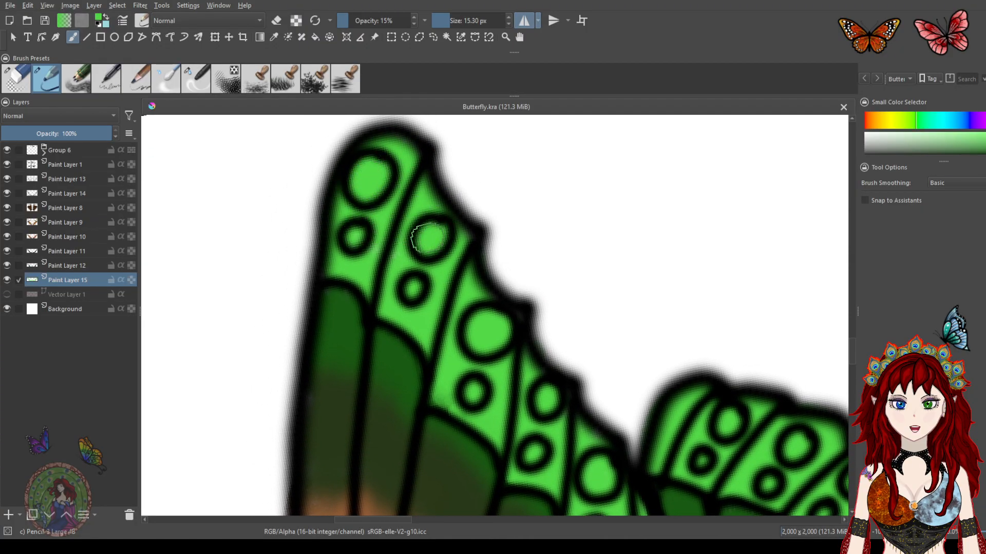
# Touch up the green shading near the forewing tip on Paint Layer 15
pyautogui.click(414, 285)
pyautogui.moveTo(556, 377)
pyautogui.mouseDown()
pyautogui.moveTo(495, 301)
pyautogui.moveTo(546, 367)
pyautogui.mouseUp()
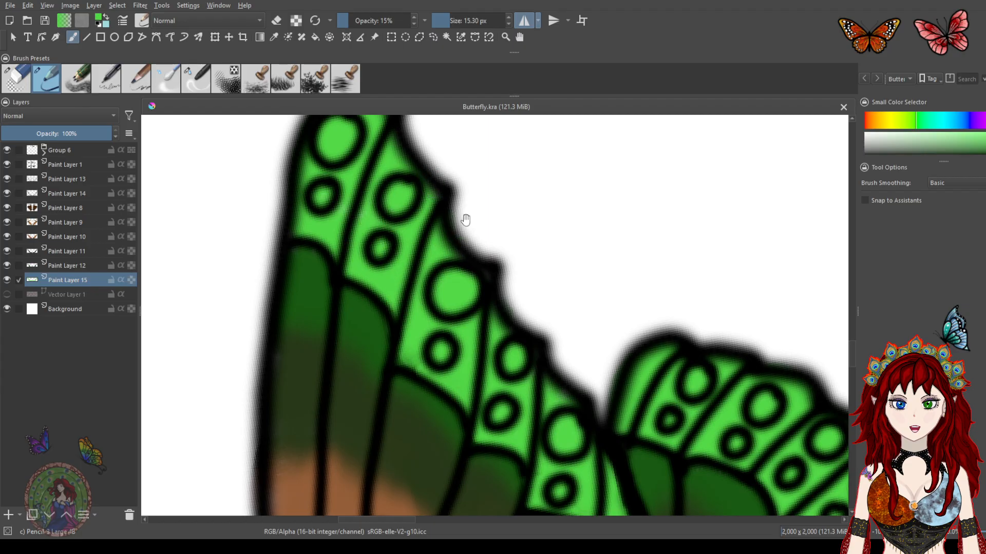
pyautogui.moveTo(465, 220); pyautogui.dragTo(476, 244)
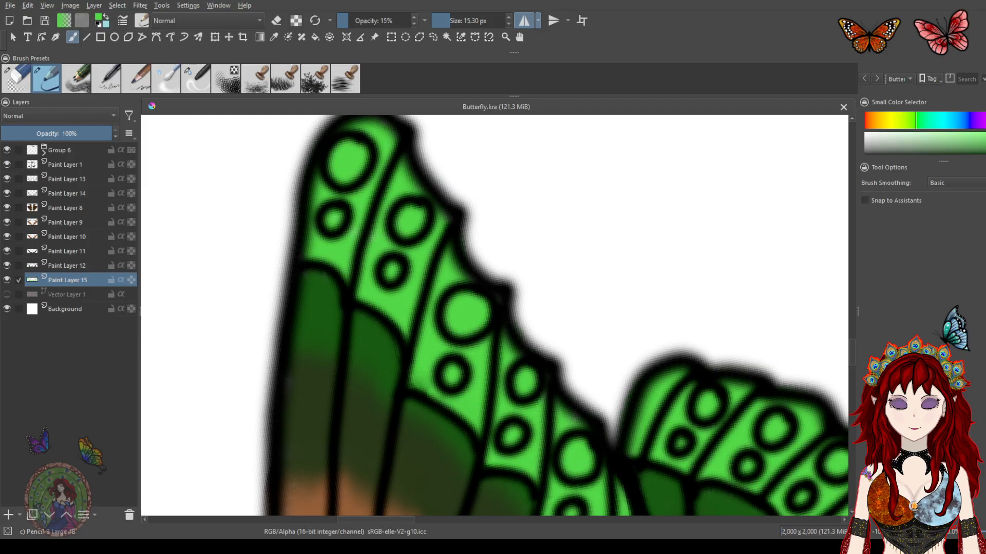
# Add a new paint layer above Paint Layer 15 and move to the forewing's upper edge
pyautogui.click(8, 515)
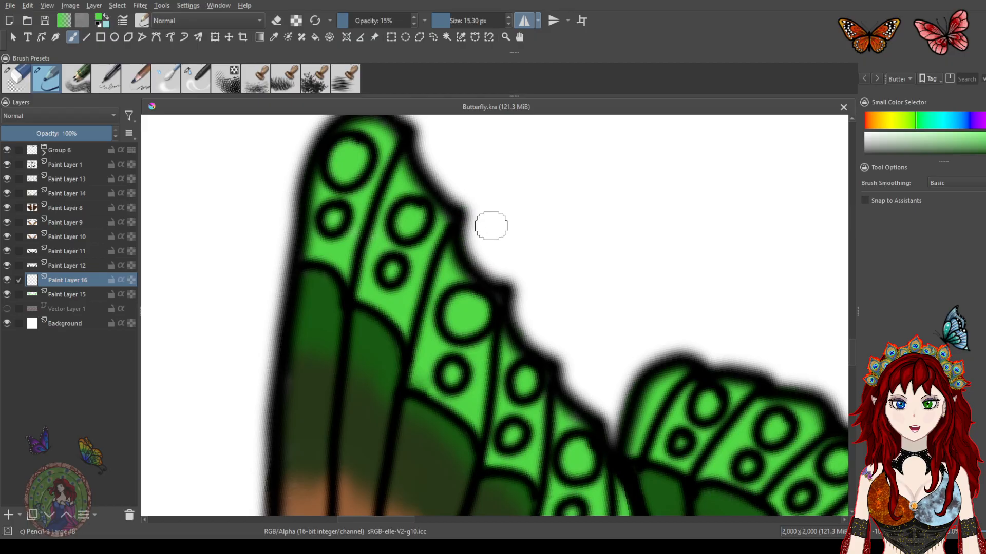
pyautogui.scroll(-1, 467, 193)
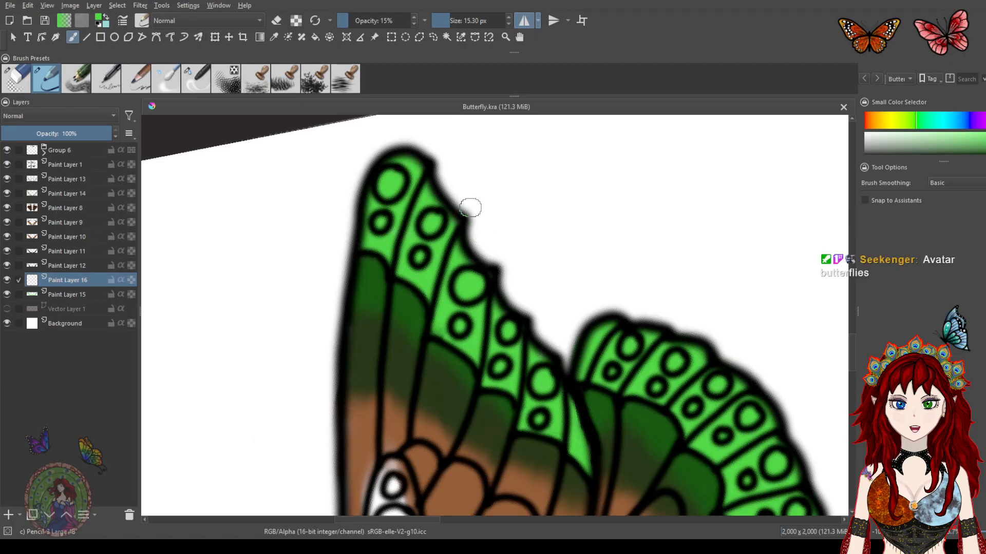
pyautogui.scroll(1, 476, 215)
pyautogui.scroll(-3, 476, 215)
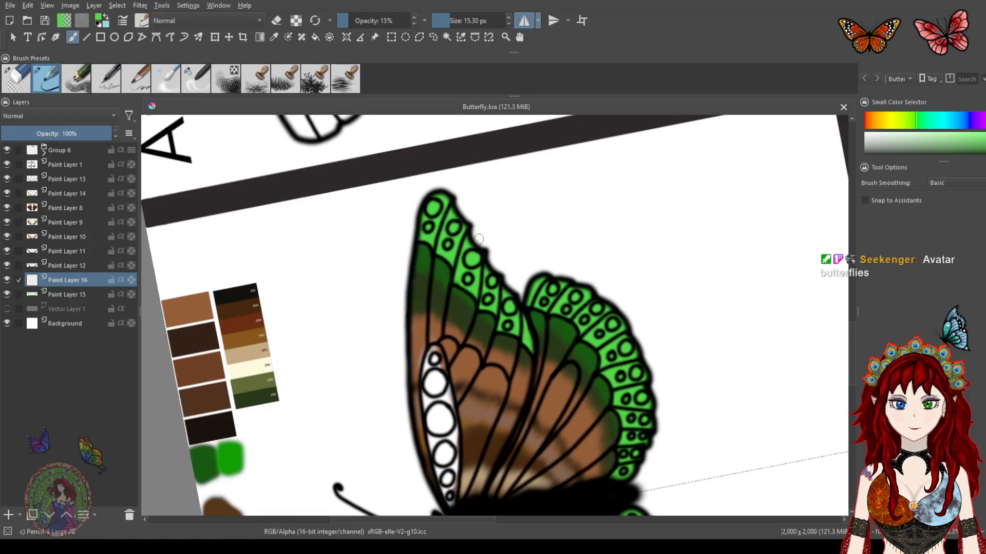
pyautogui.moveTo(456, 335)
pyautogui.mouseDown()
pyautogui.moveTo(532, 247)
pyautogui.moveTo(521, 246)
pyautogui.mouseUp()
pyautogui.moveTo(441, 285)
pyautogui.mouseDown()
pyautogui.moveTo(465, 285)
pyautogui.moveTo(494, 258)
pyautogui.mouseUp()
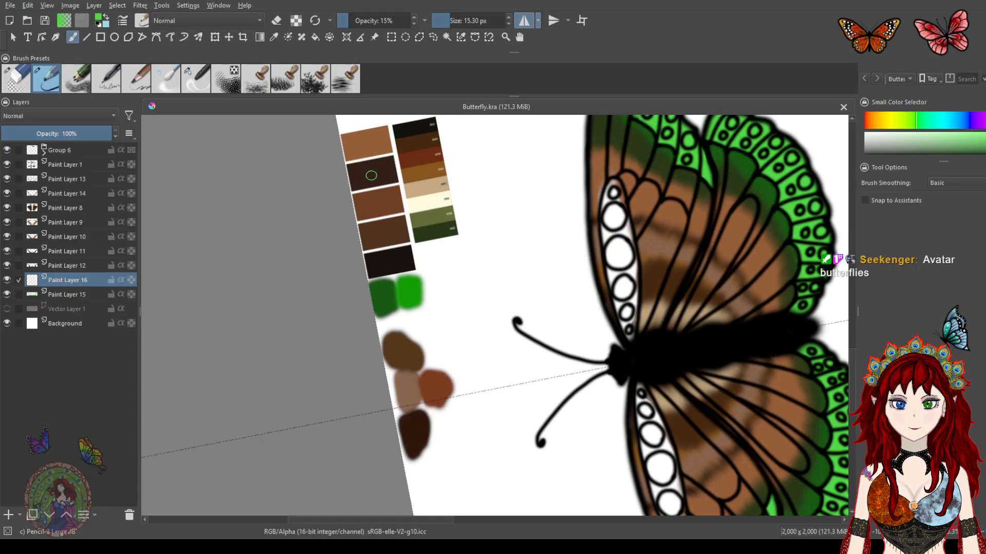
# Sample the cream colour from the palette swatches beside the butterfly
pyautogui.press('ctrl')
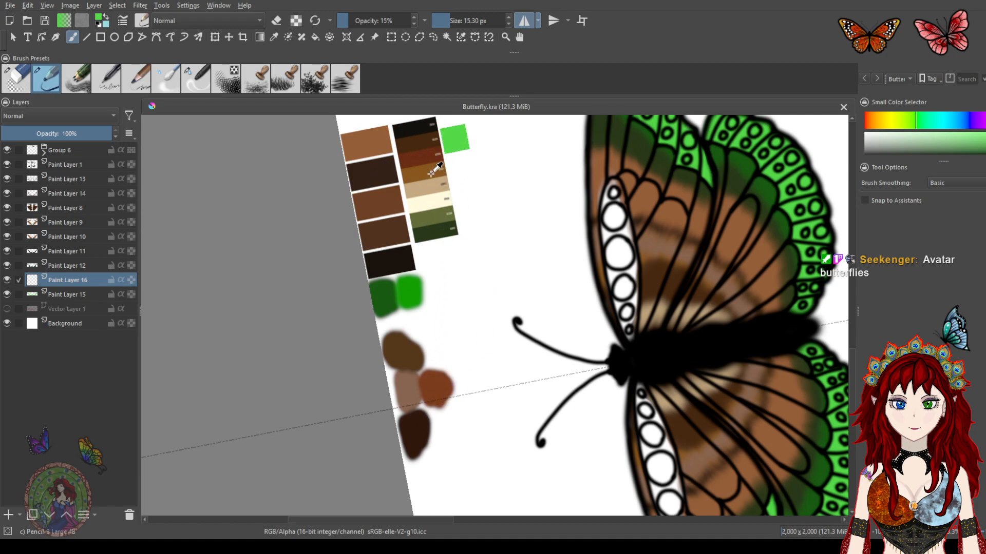
pyautogui.keyDown('ctrl'); pyautogui.click(424, 139); pyautogui.keyUp('ctrl')
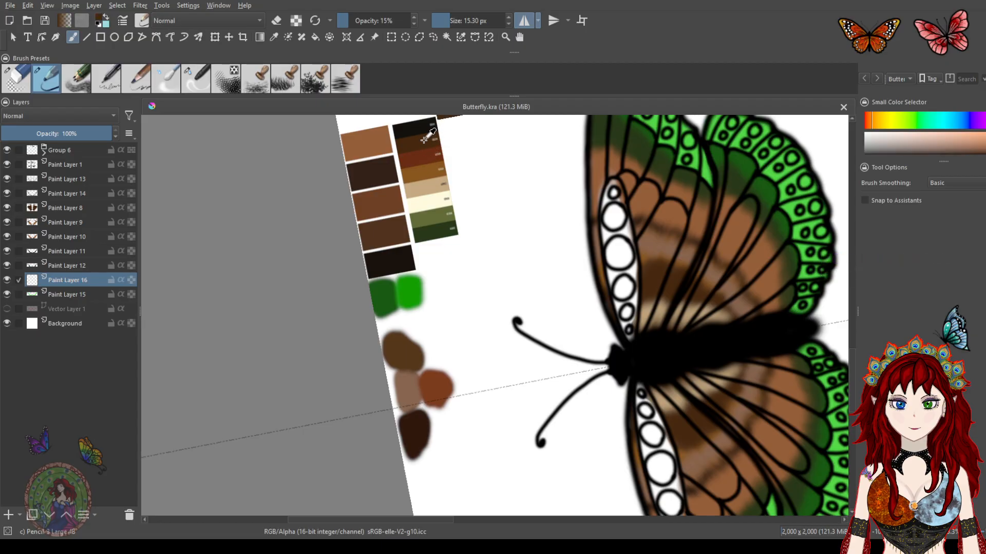
pyautogui.moveTo(630, 199); pyautogui.dragTo(586, 250)
pyautogui.moveTo(559, 170); pyautogui.dragTo(547, 203)
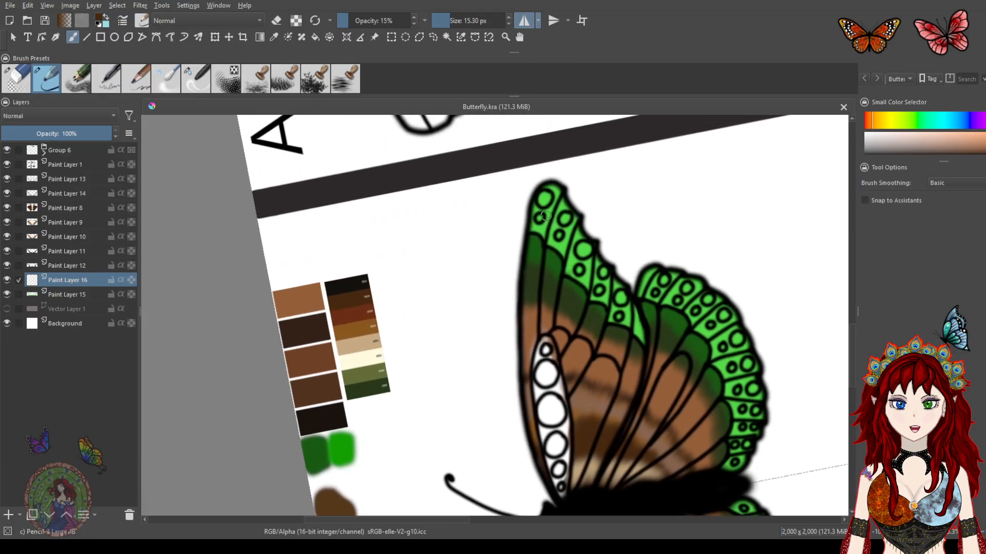
pyautogui.scroll(5, 547, 212)
pyautogui.scroll(-1, 547, 213)
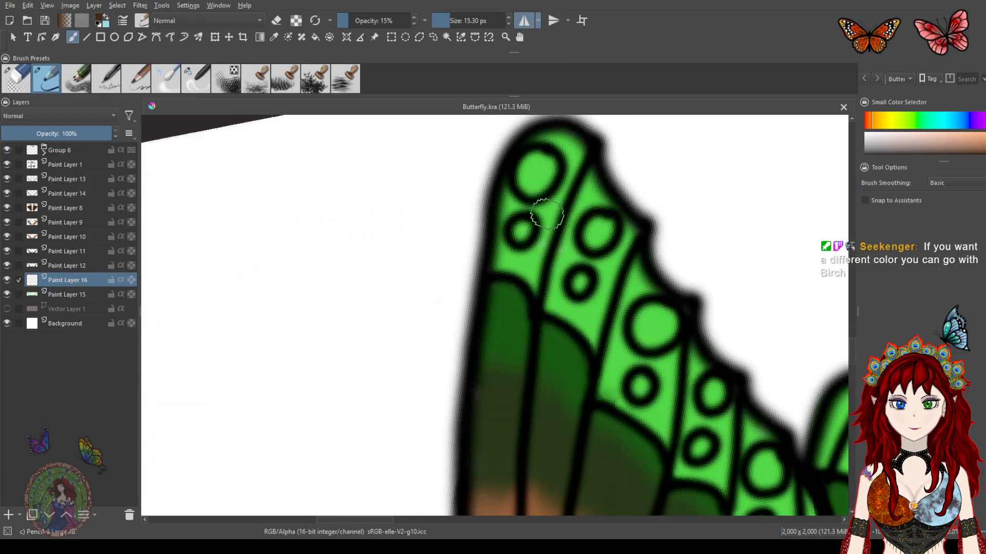
pyautogui.moveTo(556, 214); pyautogui.dragTo(548, 243)
pyautogui.moveTo(425, 347)
pyautogui.mouseDown()
pyautogui.moveTo(537, 231)
pyautogui.moveTo(573, 222)
pyautogui.mouseUp()
pyautogui.moveTo(408, 330); pyautogui.dragTo(552, 204)
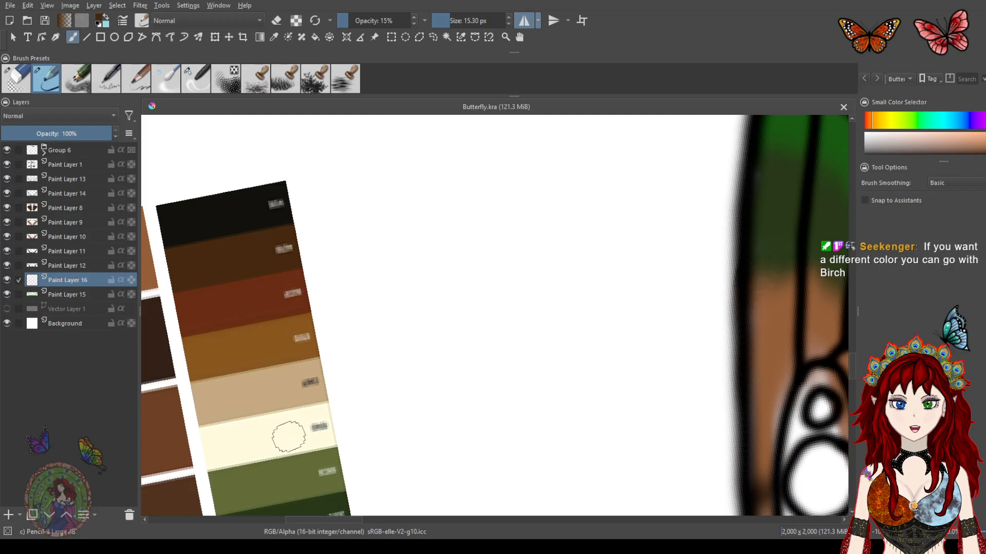
pyautogui.keyDown('ctrl'); pyautogui.click(290, 431); pyautogui.keyUp('ctrl')
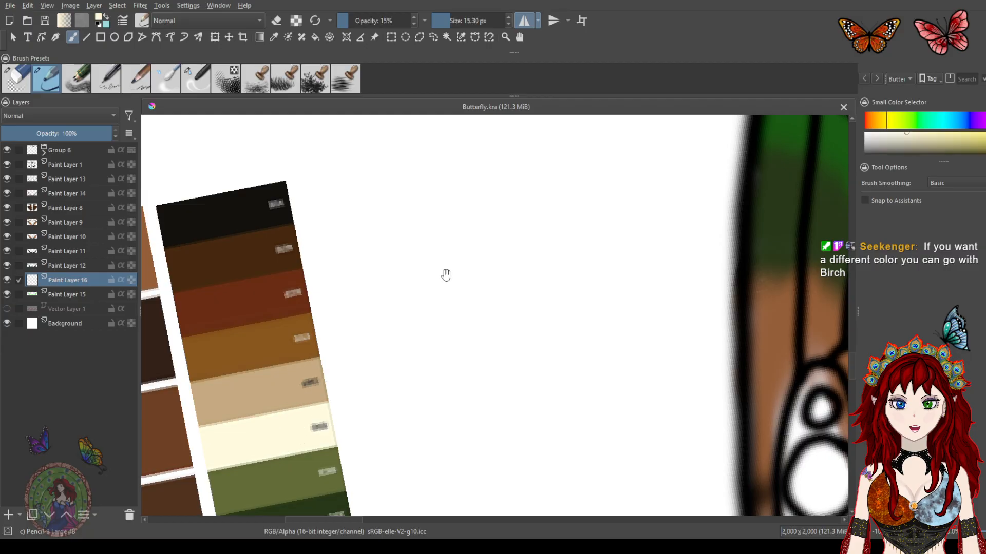
# Fill the top spots at the forewing tip with cream on Paint Layer 16
pyautogui.moveTo(424, 286); pyautogui.dragTo(349, 394)
pyautogui.moveTo(625, 196)
pyautogui.mouseDown()
pyautogui.moveTo(588, 250)
pyautogui.moveTo(554, 264)
pyautogui.mouseUp()
pyautogui.moveTo(547, 199); pyautogui.dragTo(549, 180)
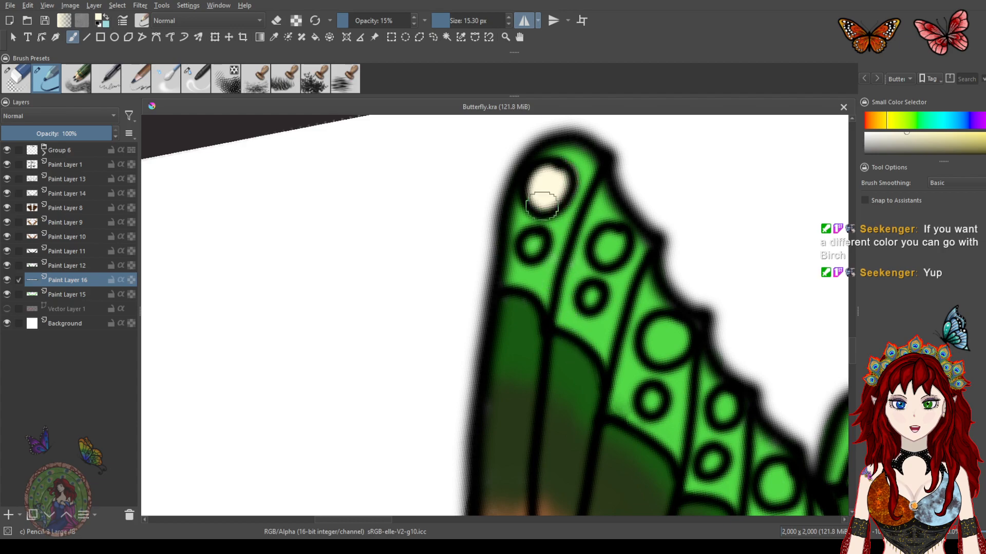
pyautogui.moveTo(534, 240); pyautogui.dragTo(542, 252)
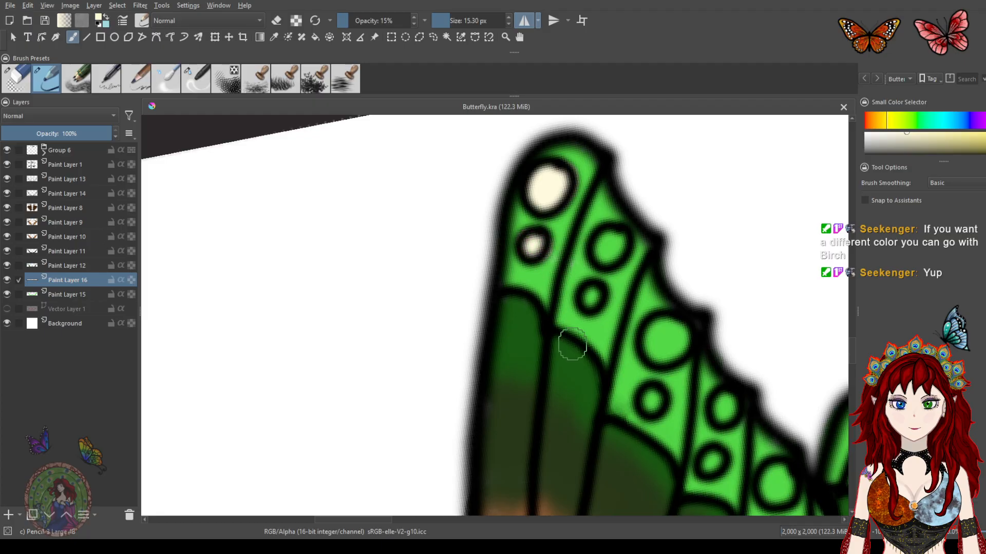
# Fill the remaining circular spots along the forewing's outer edge with cream
pyautogui.scroll(-5, 570, 341)
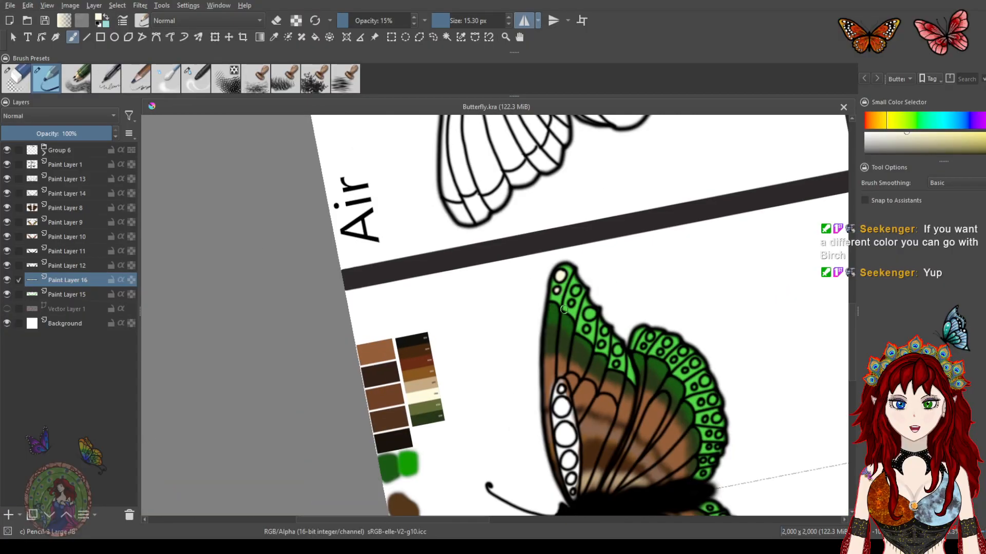
pyautogui.moveTo(560, 292); pyautogui.dragTo(465, 276)
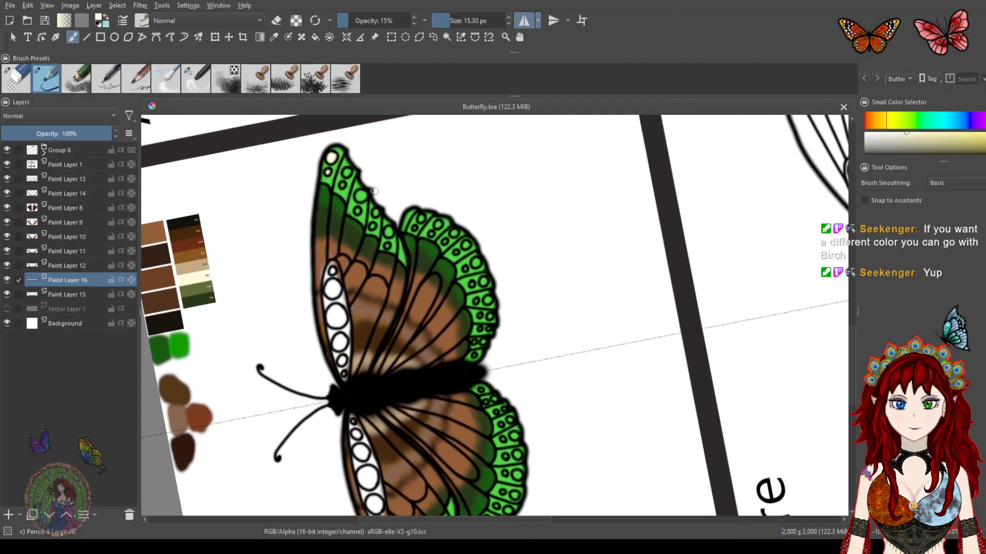
pyautogui.moveTo(358, 201); pyautogui.dragTo(449, 281)
pyautogui.moveTo(452, 237); pyautogui.dragTo(463, 251)
pyautogui.scroll(3, 470, 251)
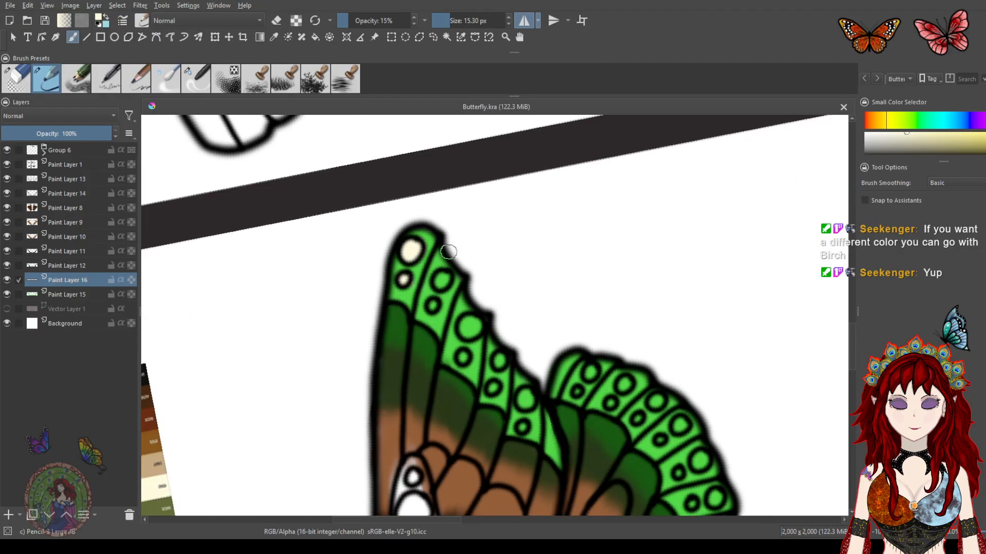
pyautogui.scroll(2, 444, 282)
pyautogui.moveTo(440, 286)
pyautogui.mouseDown()
pyautogui.moveTo(479, 251)
pyautogui.moveTo(466, 282)
pyautogui.mouseUp()
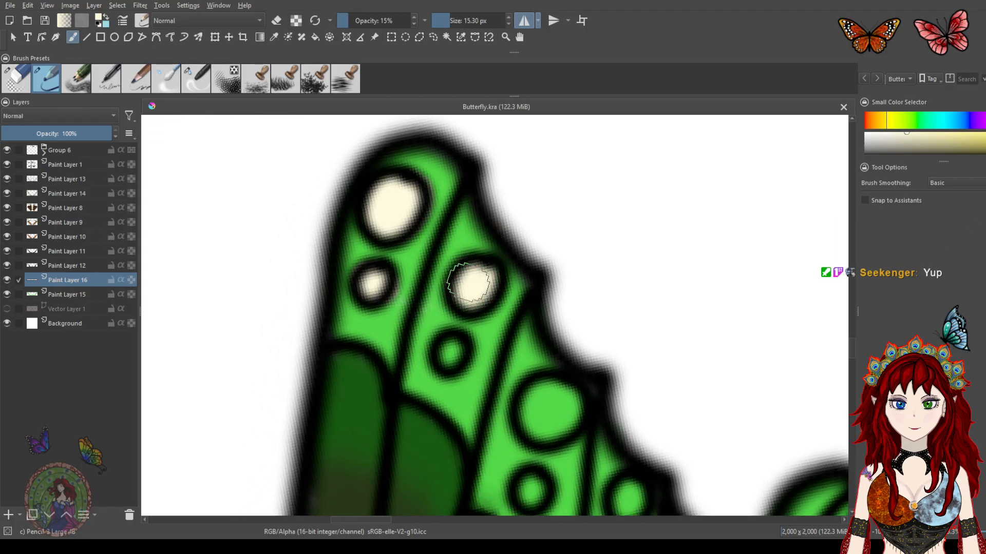
pyautogui.moveTo(450, 348); pyautogui.dragTo(449, 349)
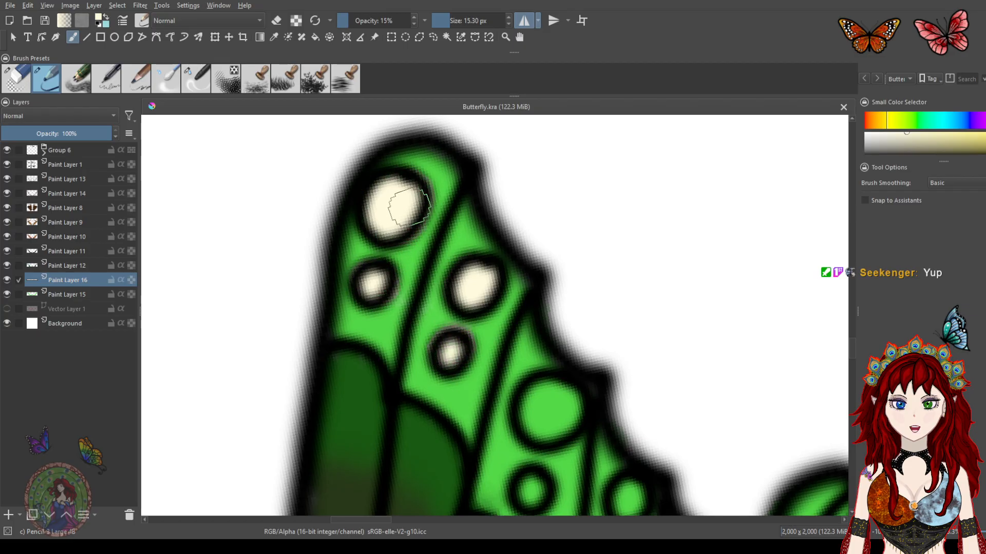
pyautogui.moveTo(541, 378)
pyautogui.mouseDown()
pyautogui.moveTo(503, 222)
pyautogui.moveTo(517, 233)
pyautogui.moveTo(502, 256)
pyautogui.moveTo(524, 258)
pyautogui.mouseUp()
pyautogui.moveTo(490, 328); pyautogui.dragTo(494, 334)
pyautogui.moveTo(550, 315)
pyautogui.mouseDown()
pyautogui.moveTo(511, 236)
pyautogui.moveTo(546, 265)
pyautogui.mouseUp()
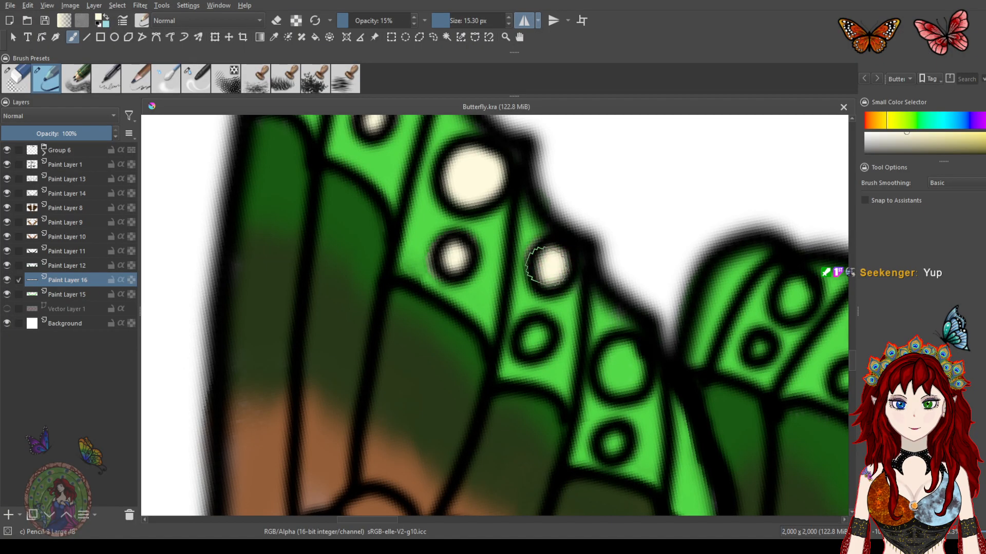
# Fill the spots along the hindwing's upper edge with cream
pyautogui.moveTo(534, 331); pyautogui.dragTo(529, 335)
pyautogui.moveTo(627, 315)
pyautogui.mouseDown()
pyautogui.moveTo(556, 228)
pyautogui.moveTo(555, 256)
pyautogui.mouseUp()
pyautogui.moveTo(539, 333); pyautogui.dragTo(548, 335)
pyautogui.moveTo(683, 255)
pyautogui.mouseDown()
pyautogui.moveTo(601, 279)
pyautogui.moveTo(557, 310)
pyautogui.mouseUp()
pyautogui.moveTo(609, 238)
pyautogui.mouseDown()
pyautogui.moveTo(591, 245)
pyautogui.moveTo(598, 242)
pyautogui.mouseUp()
pyautogui.moveTo(565, 296); pyautogui.dragTo(565, 289)
pyautogui.moveTo(677, 271)
pyautogui.mouseDown()
pyautogui.moveTo(561, 227)
pyautogui.moveTo(593, 246)
pyautogui.mouseUp()
pyautogui.moveTo(557, 290); pyautogui.dragTo(559, 291)
pyautogui.moveTo(708, 285)
pyautogui.mouseDown()
pyautogui.moveTo(615, 226)
pyautogui.moveTo(583, 220)
pyautogui.moveTo(590, 232)
pyautogui.mouseUp()
pyautogui.moveTo(538, 278); pyautogui.dragTo(541, 278)
pyautogui.moveTo(646, 275); pyautogui.dragTo(628, 239)
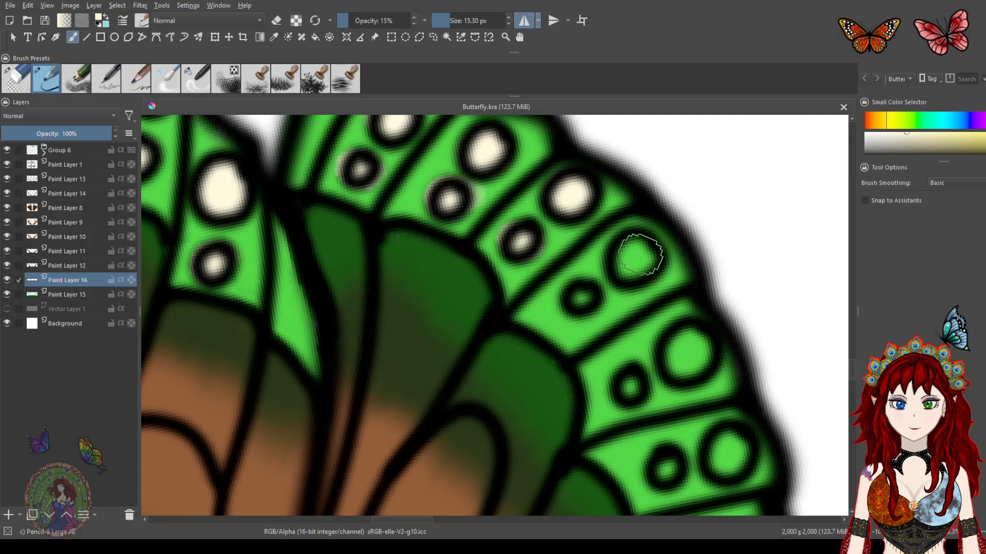
# Set the brush size to 6.85 px and fill the smaller spots along the hindwing edge with cream
pyautogui.click(445, 19)
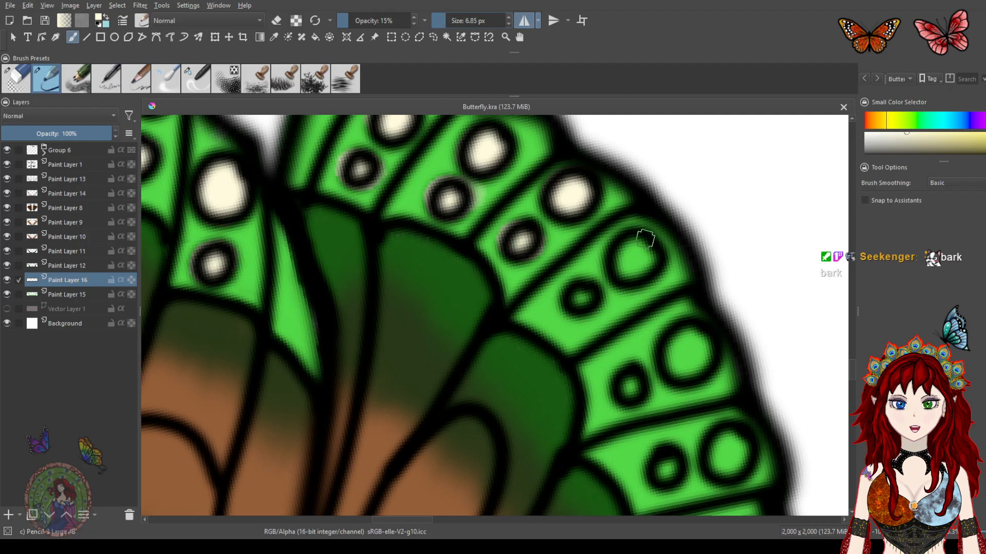
pyautogui.click(634, 259)
pyautogui.moveTo(637, 253)
pyautogui.mouseDown()
pyautogui.moveTo(646, 259)
pyautogui.moveTo(627, 246)
pyautogui.mouseUp()
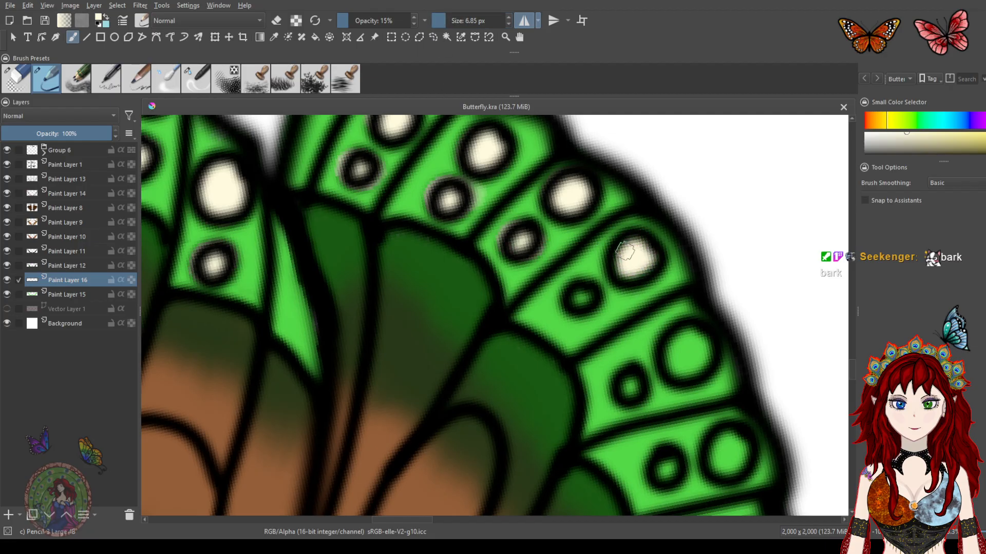
pyautogui.moveTo(580, 299); pyautogui.dragTo(585, 298)
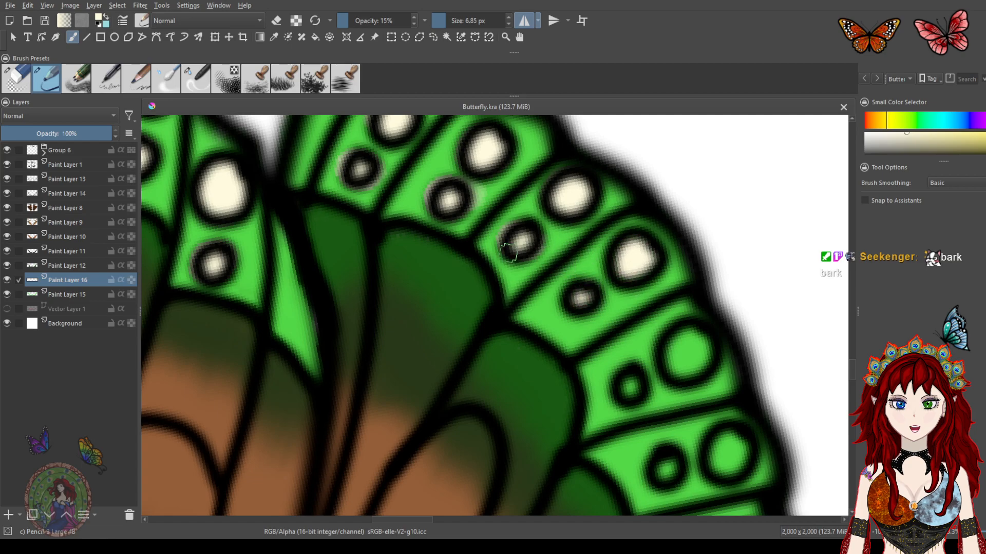
pyautogui.moveTo(639, 286); pyautogui.dragTo(583, 200)
pyautogui.moveTo(624, 263)
pyautogui.mouseDown()
pyautogui.moveTo(621, 277)
pyautogui.moveTo(643, 270)
pyautogui.mouseUp()
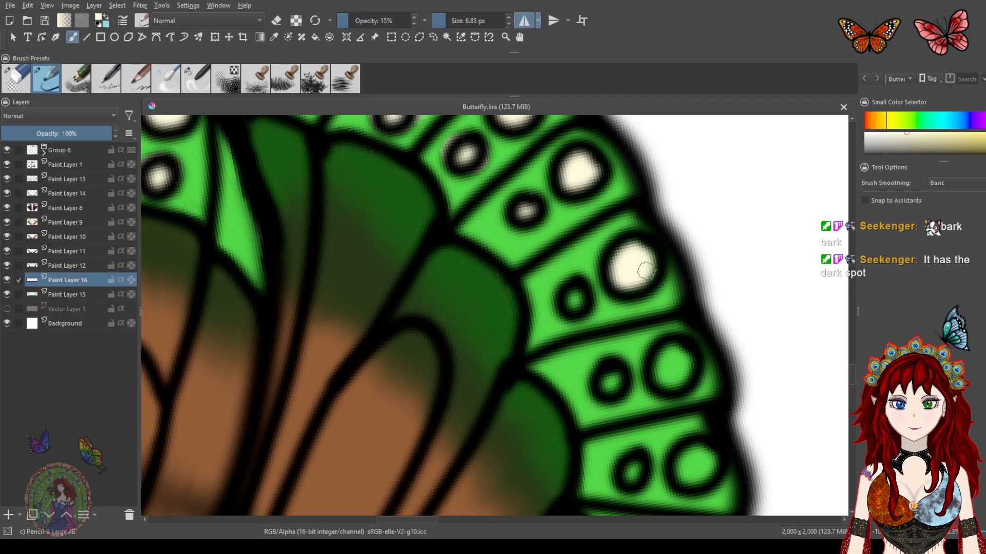
pyautogui.moveTo(577, 289); pyautogui.dragTo(570, 298)
pyautogui.moveTo(662, 309); pyautogui.dragTo(636, 204)
pyautogui.moveTo(648, 253); pyautogui.dragTo(643, 271)
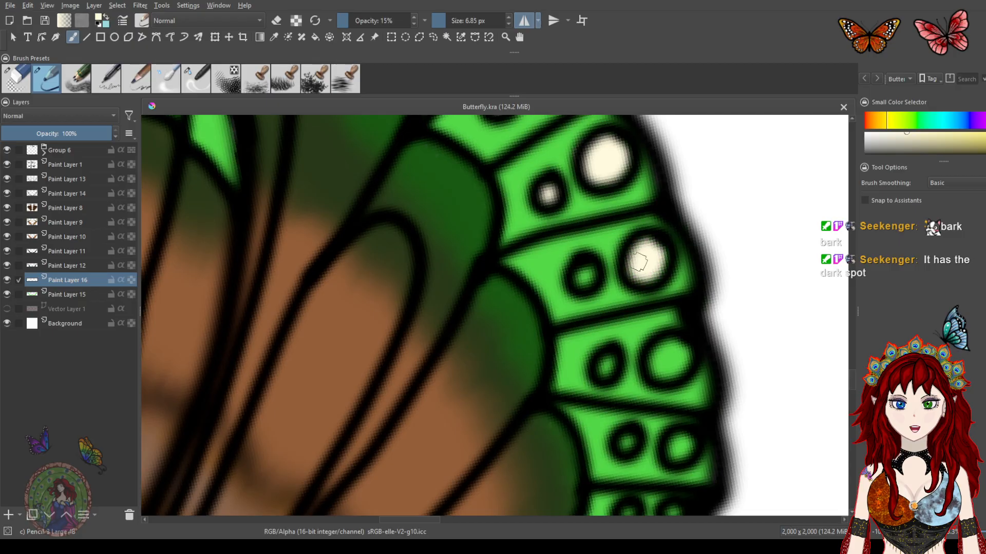
pyautogui.moveTo(583, 274); pyautogui.dragTo(587, 273)
pyautogui.moveTo(664, 290); pyautogui.dragTo(643, 206)
pyautogui.moveTo(654, 264)
pyautogui.mouseDown()
pyautogui.moveTo(649, 276)
pyautogui.moveTo(652, 261)
pyautogui.mouseUp()
pyautogui.moveTo(588, 278); pyautogui.dragTo(586, 286)
pyautogui.moveTo(656, 354)
pyautogui.mouseDown()
pyautogui.moveTo(636, 253)
pyautogui.moveTo(640, 263)
pyautogui.moveTo(584, 261)
pyautogui.mouseUp()
pyautogui.moveTo(634, 337)
pyautogui.mouseDown()
pyautogui.moveTo(633, 326)
pyautogui.moveTo(587, 329)
pyautogui.moveTo(642, 226)
pyautogui.mouseUp()
pyautogui.moveTo(619, 297)
pyautogui.mouseDown()
pyautogui.moveTo(593, 286)
pyautogui.moveTo(560, 298)
pyautogui.mouseUp()
pyautogui.moveTo(560, 366); pyautogui.dragTo(582, 349)
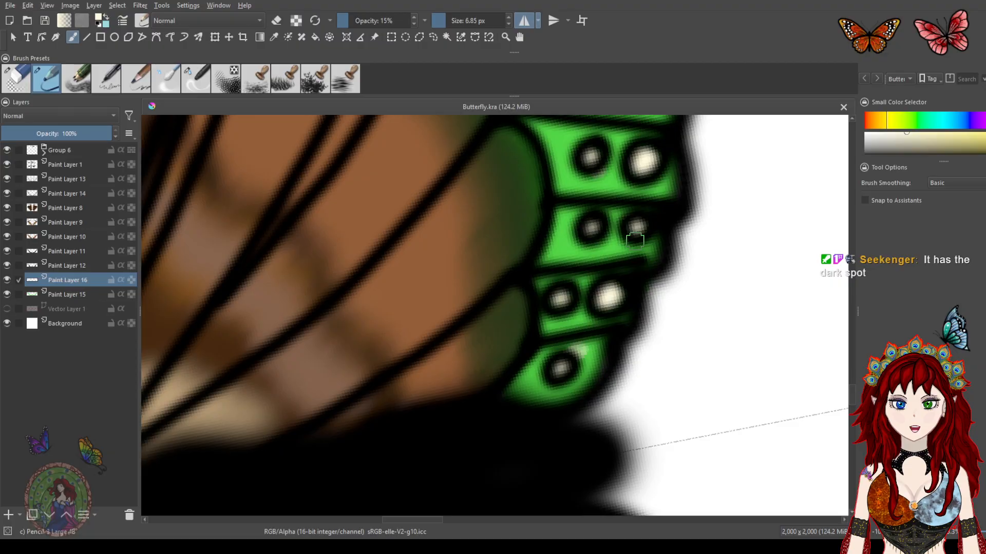
# Switch to eraser mode and clean stray cream around the wing-edge spots
pyautogui.press('e')
pyautogui.moveTo(586, 353); pyautogui.dragTo(575, 342)
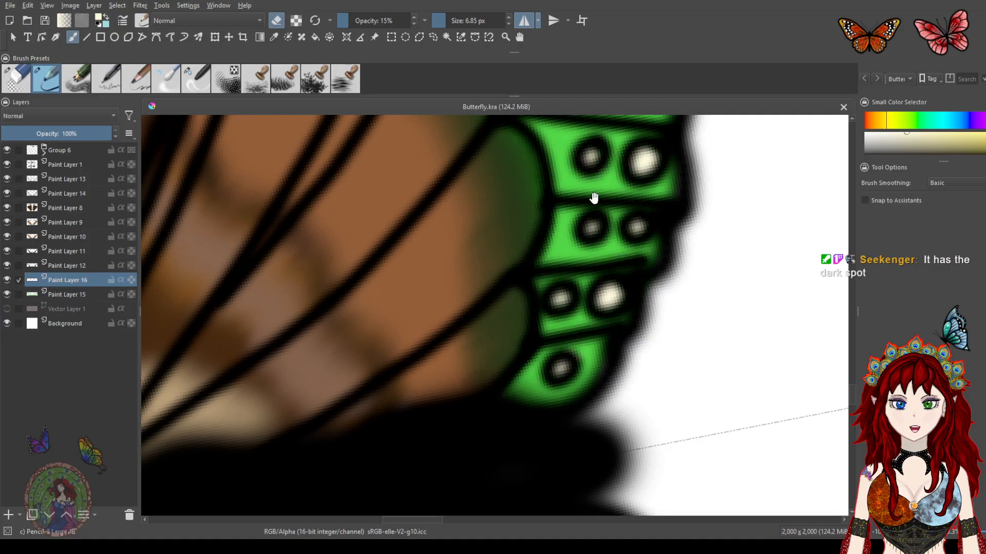
pyautogui.moveTo(593, 198); pyautogui.dragTo(595, 377)
pyautogui.moveTo(599, 264); pyautogui.dragTo(587, 370)
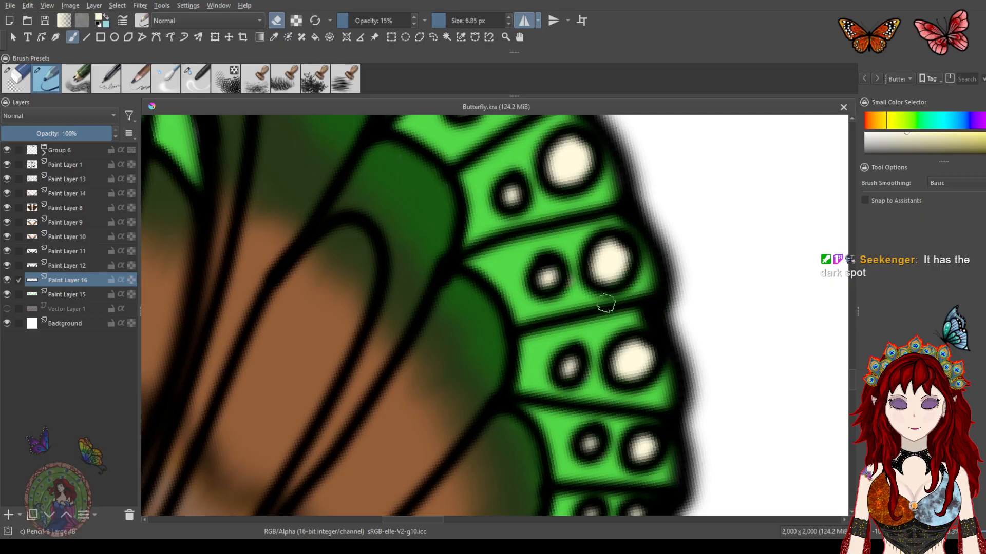
pyautogui.moveTo(570, 220); pyautogui.dragTo(523, 293)
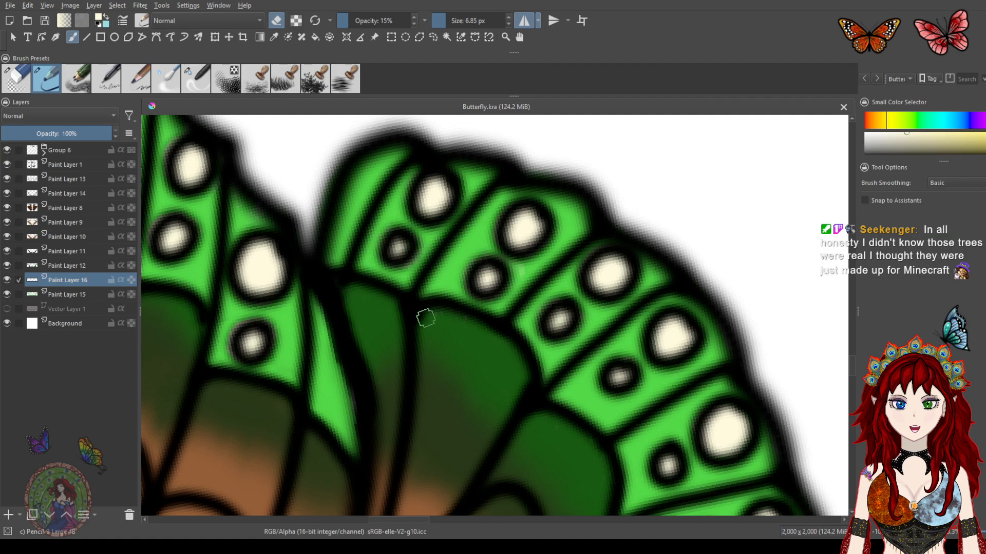
pyautogui.moveTo(366, 308); pyautogui.dragTo(454, 326)
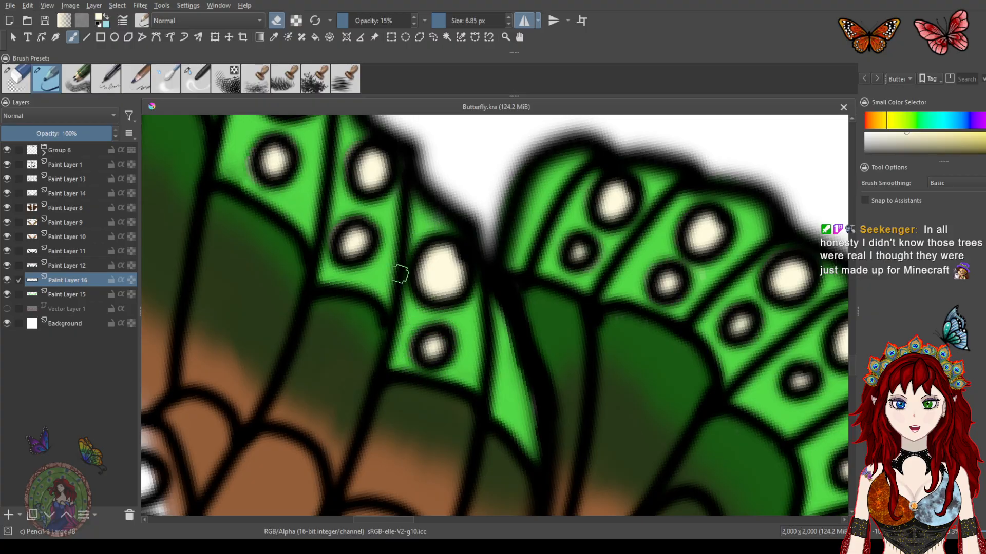
pyautogui.moveTo(372, 247); pyautogui.dragTo(444, 353)
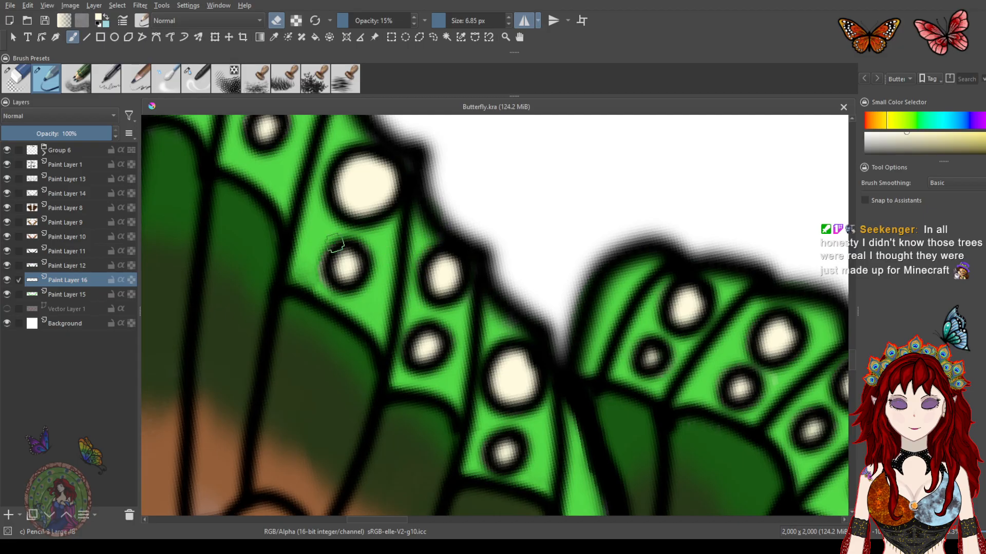
pyautogui.moveTo(349, 259); pyautogui.dragTo(420, 378)
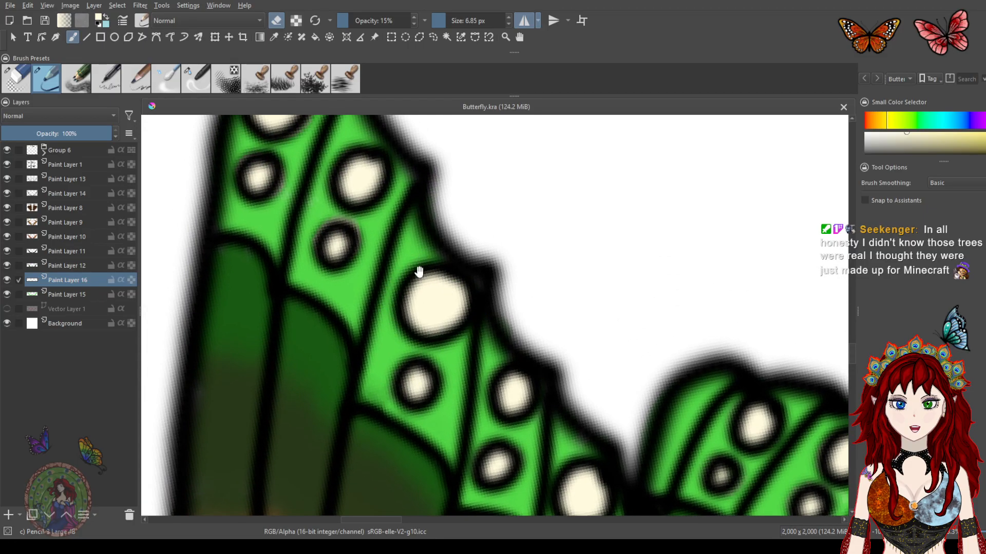
pyautogui.moveTo(428, 276); pyautogui.dragTo(442, 318)
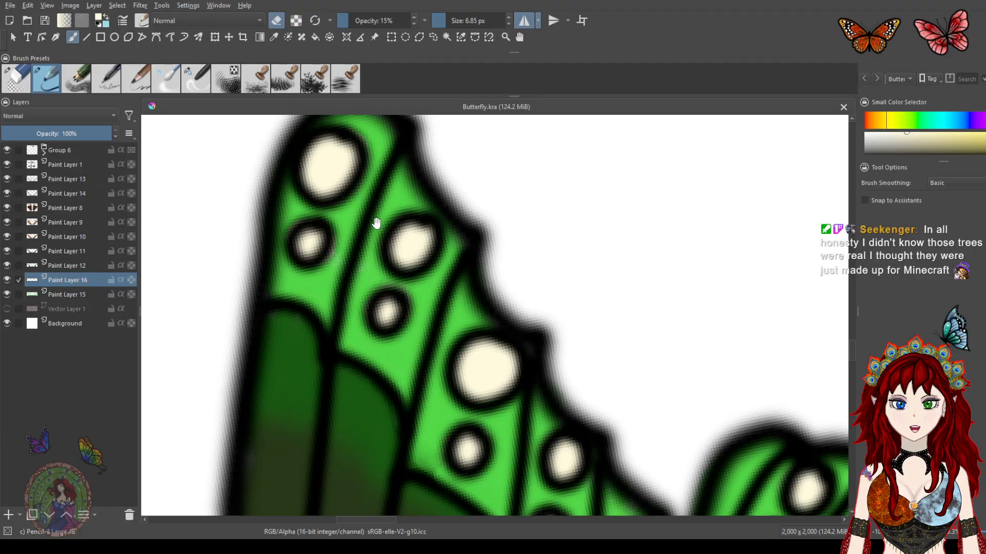
pyautogui.moveTo(377, 224); pyautogui.dragTo(402, 267)
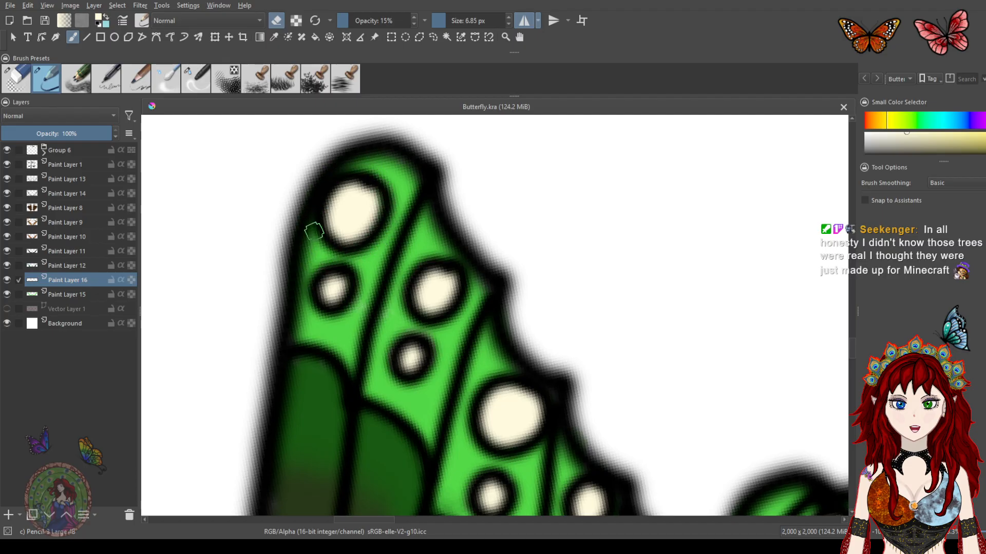
# Zoom out and review the cream spots along both wing edges
pyautogui.scroll(4, 321, 177)
pyautogui.scroll(-6, 321, 177)
pyautogui.scroll(-2, 496, 245)
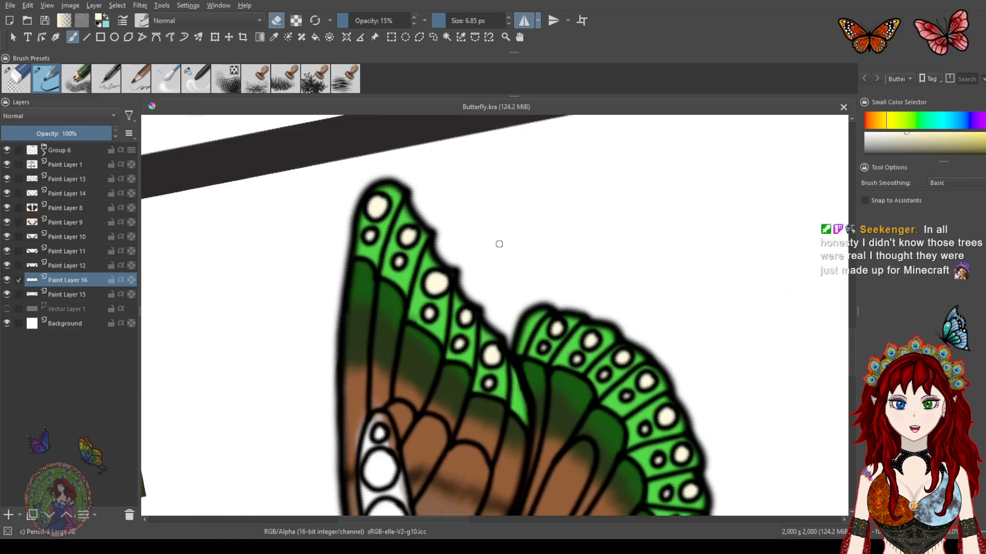
pyautogui.moveTo(465, 342); pyautogui.dragTo(399, 219)
pyautogui.moveTo(458, 296); pyautogui.dragTo(435, 218)
pyautogui.moveTo(451, 325); pyautogui.dragTo(427, 239)
pyautogui.moveTo(398, 147); pyautogui.dragTo(443, 370)
pyautogui.moveTo(401, 272); pyautogui.dragTo(425, 321)
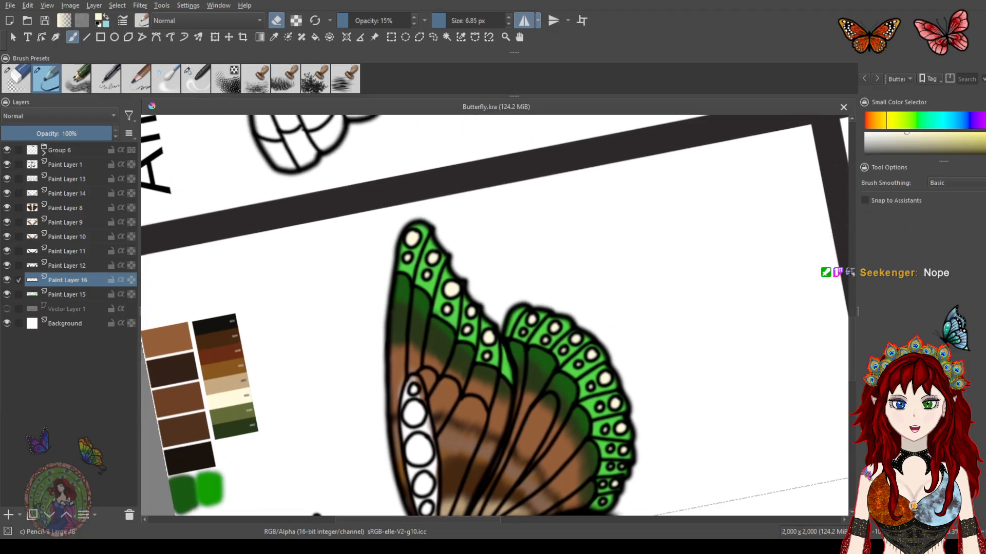
# Pick the near-black palette colour, return to brush mode, and add a new paint layer above Paint Layer 16
pyautogui.keyDown('ctrl'); pyautogui.click(212, 318); pyautogui.keyUp('ctrl')
pyautogui.press('e')
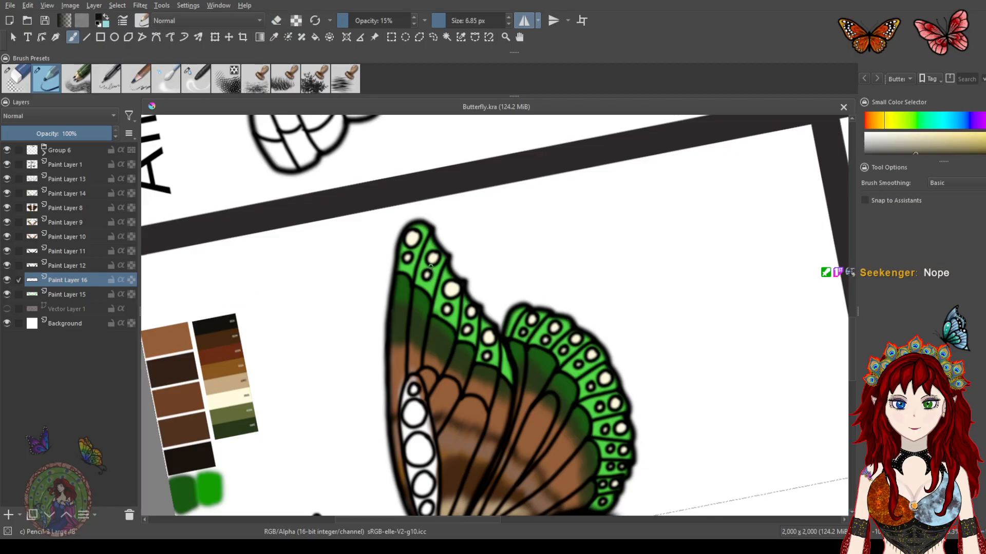
pyautogui.scroll(5, 423, 249)
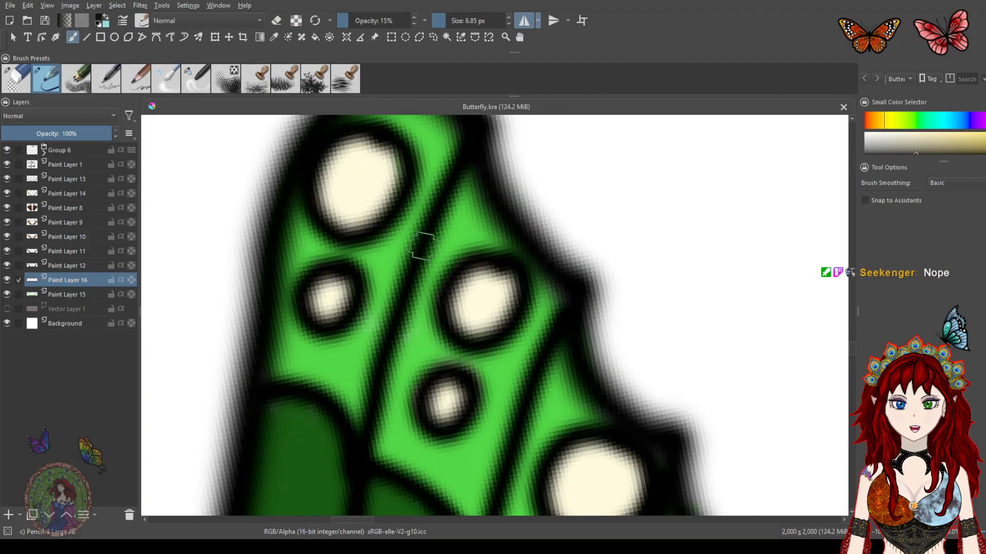
pyautogui.moveTo(388, 231); pyautogui.dragTo(493, 286)
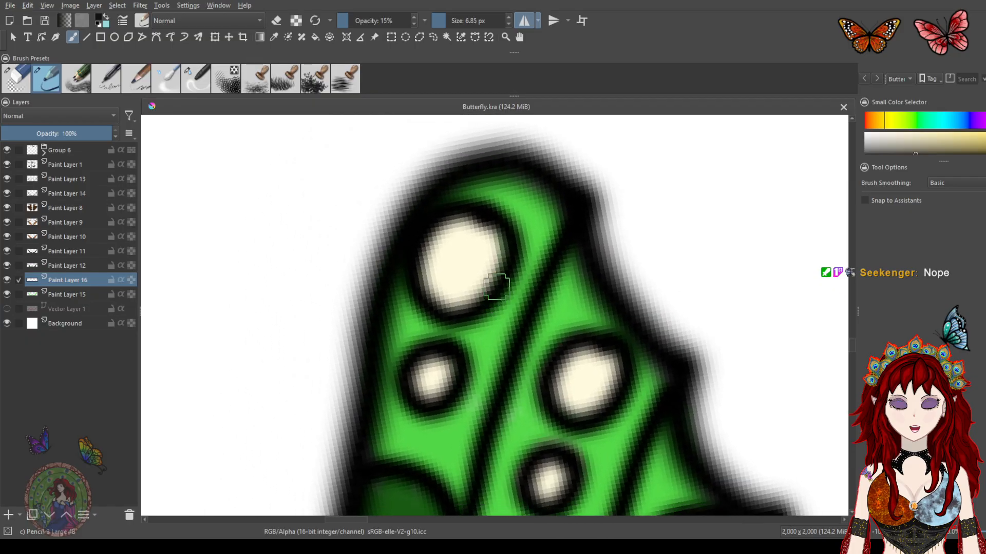
pyautogui.click(7, 516)
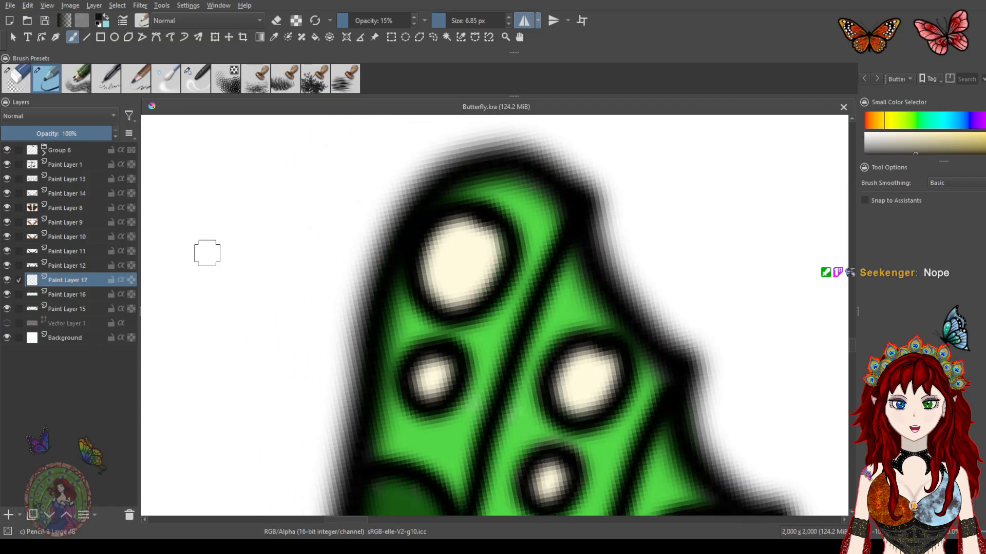
# Switch to the ink pen preset at 3 px and draw dark crack marks inside the cream spots near the forewing tip
pyautogui.click(108, 81)
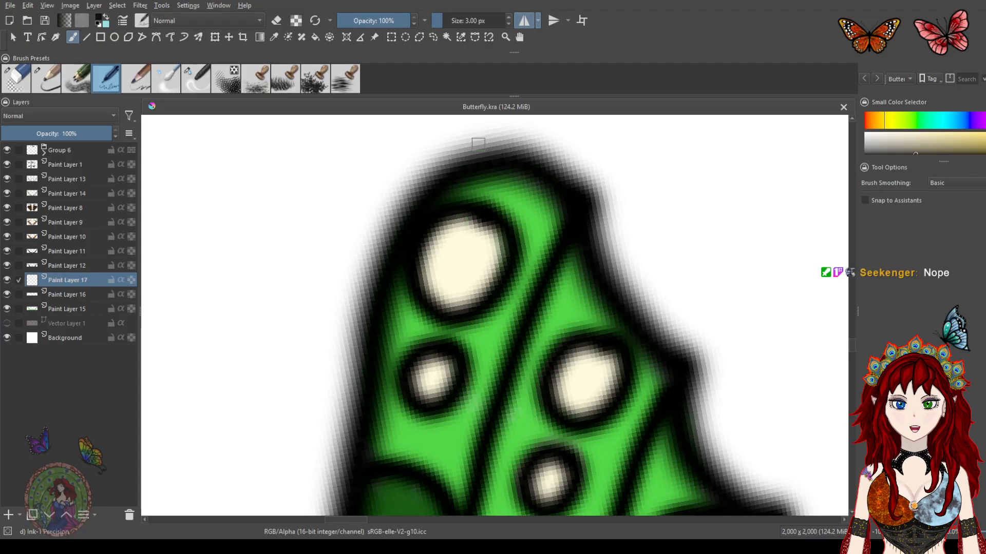
pyautogui.moveTo(465, 219)
pyautogui.mouseDown()
pyautogui.moveTo(457, 299)
pyautogui.moveTo(438, 278)
pyautogui.moveTo(443, 241)
pyautogui.mouseUp()
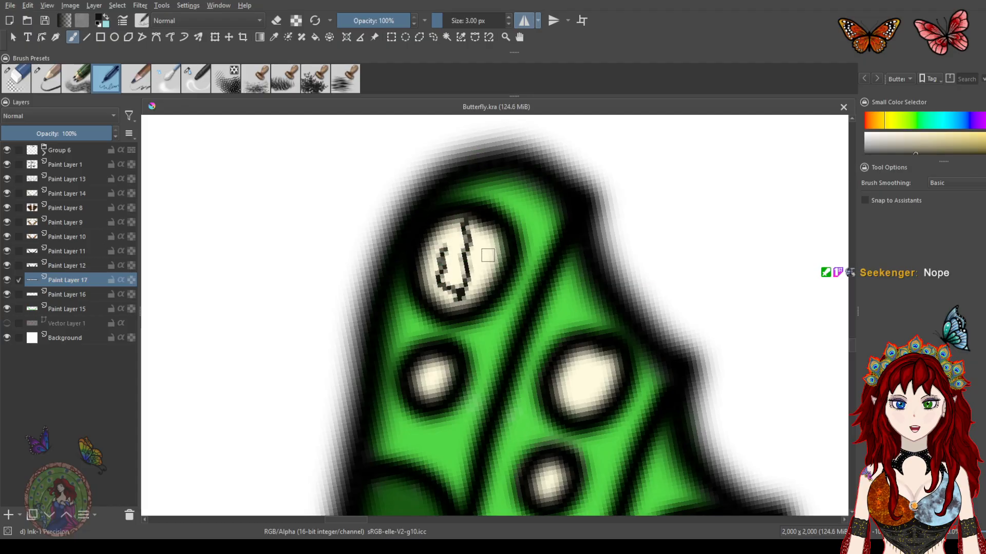
pyautogui.hotkey('ctrl', 'z')
pyautogui.moveTo(475, 226); pyautogui.dragTo(481, 297)
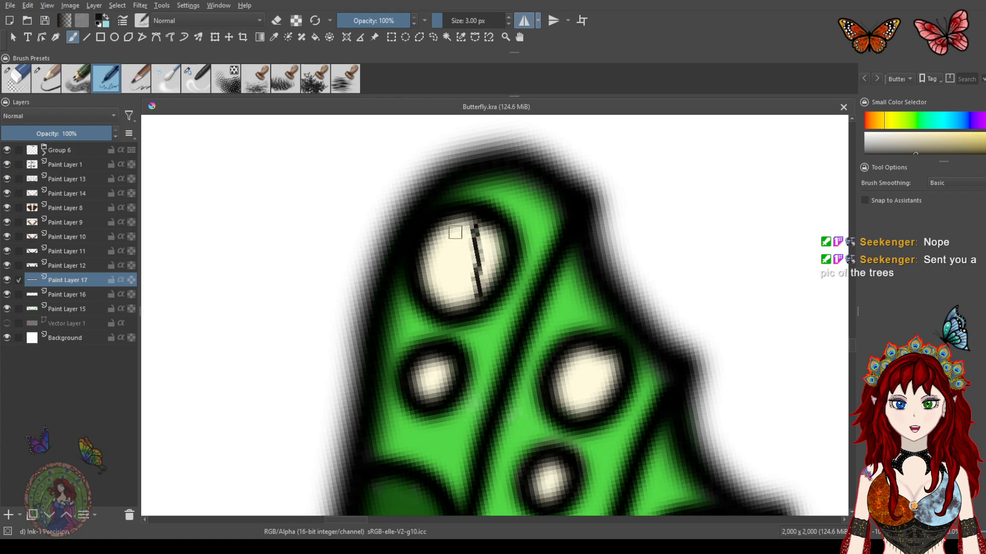
pyautogui.moveTo(456, 221)
pyautogui.mouseDown()
pyautogui.moveTo(453, 249)
pyautogui.moveTo(428, 262)
pyautogui.moveTo(440, 247)
pyautogui.moveTo(456, 303)
pyautogui.mouseUp()
pyautogui.moveTo(440, 365)
pyautogui.mouseDown()
pyautogui.moveTo(433, 391)
pyautogui.moveTo(420, 372)
pyautogui.moveTo(416, 386)
pyautogui.mouseUp()
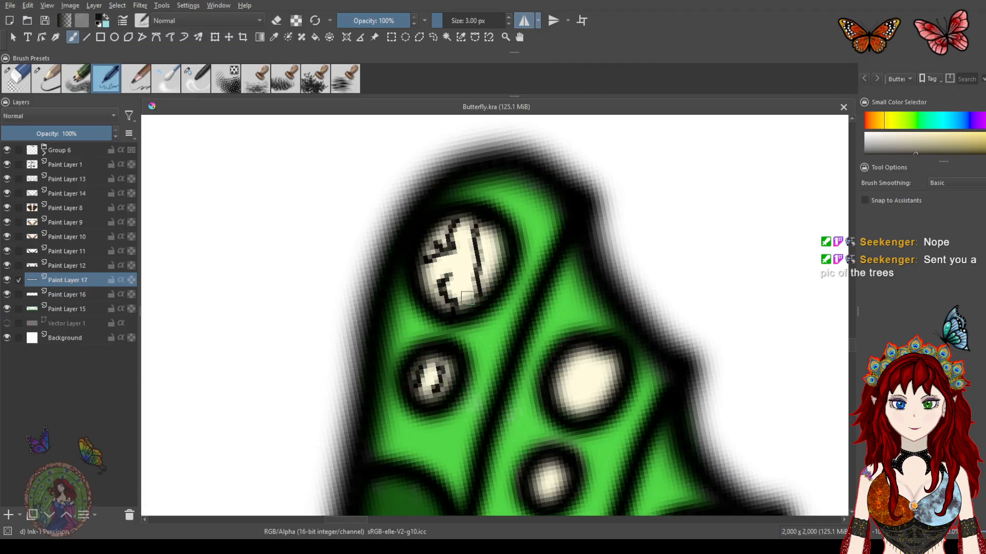
# Zoom out and review the crack marks on the wing-tip spots against the whole butterfly
pyautogui.scroll(2, 466, 292)
pyautogui.scroll(-4, 466, 291)
pyautogui.scroll(-4, 465, 291)
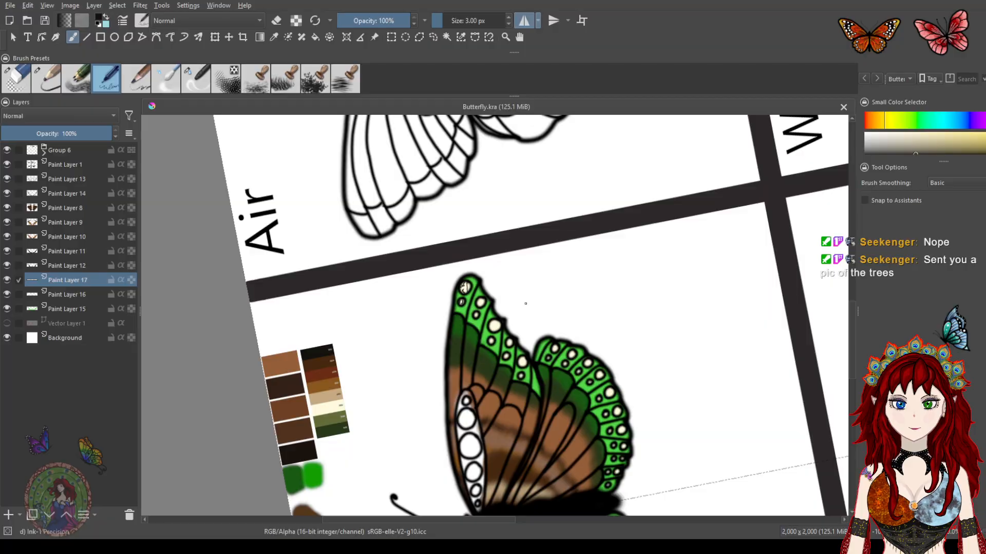
pyautogui.scroll(-3, 522, 369)
pyautogui.scroll(3, 442, 219)
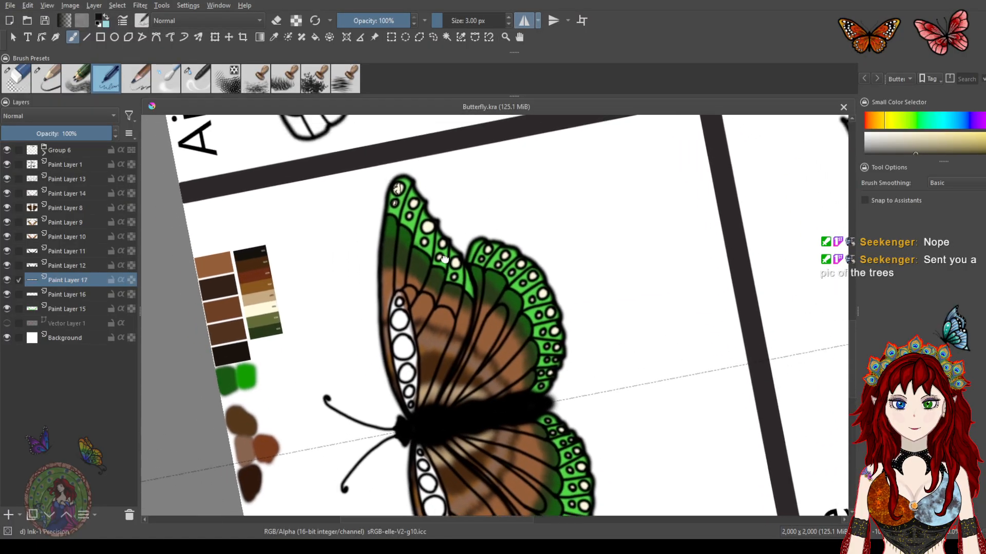
pyautogui.moveTo(426, 222); pyautogui.dragTo(456, 257)
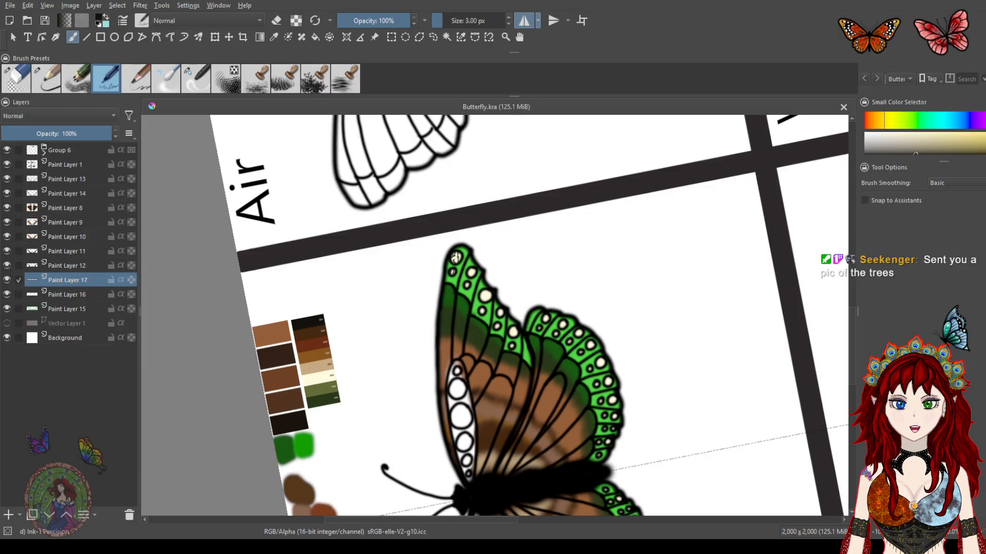
pyautogui.scroll(6, 455, 257)
pyautogui.scroll(-1, 468, 250)
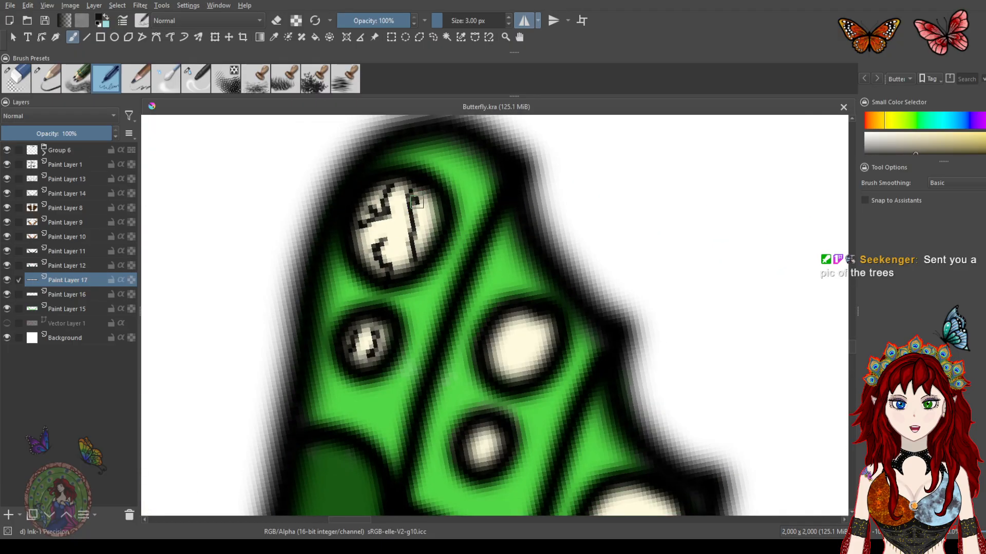
# Switch to the Blender Blur brush, set opacity 11% and size 30.93 px, and soften the marks in the top spot
pyautogui.click(171, 80)
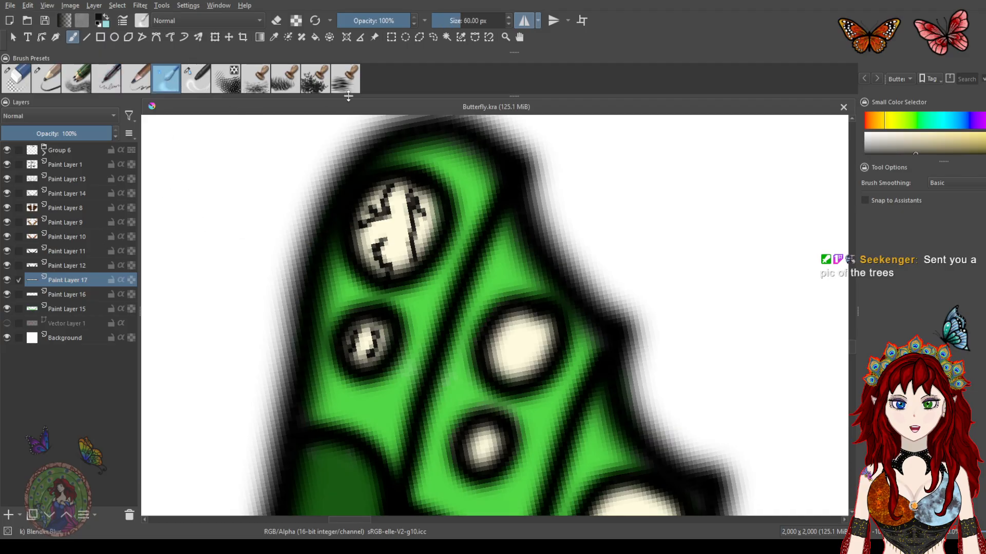
pyautogui.moveTo(405, 19); pyautogui.dragTo(345, 19)
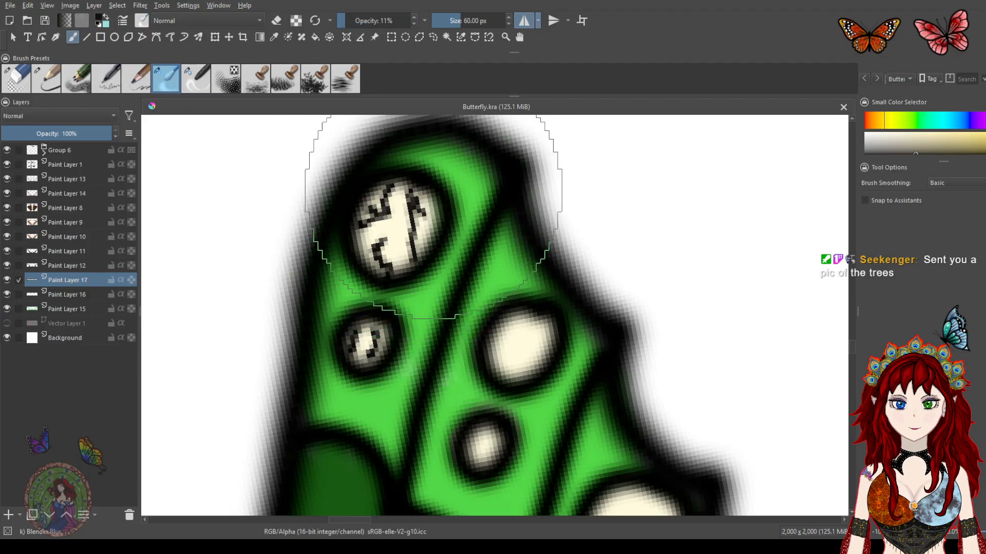
pyautogui.moveTo(462, 20)
pyautogui.mouseDown()
pyautogui.moveTo(444, 21)
pyautogui.moveTo(455, 21)
pyautogui.mouseUp()
pyautogui.moveTo(404, 211); pyautogui.dragTo(402, 221)
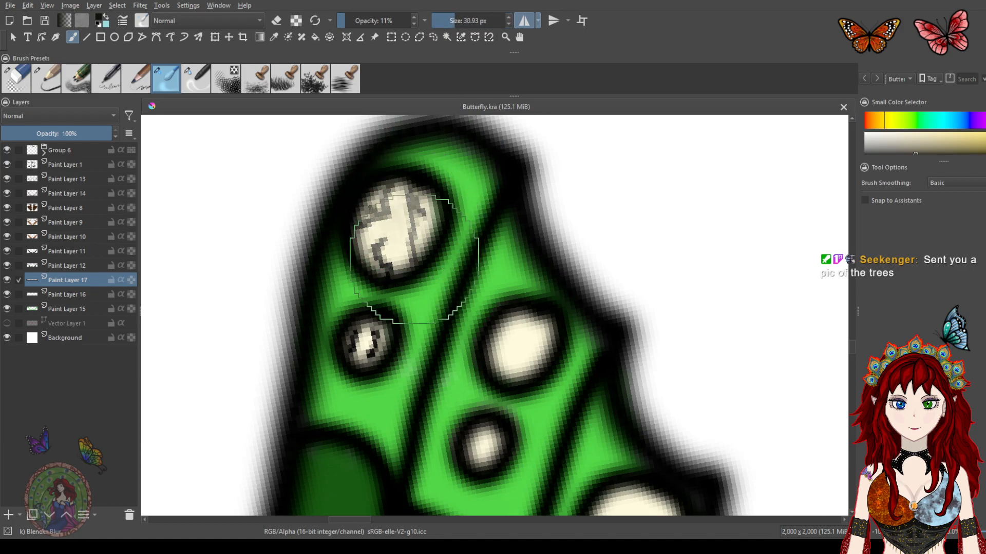
# Lower the blender opacity to 6% and blend the crack marks in the wing-tip spots
pyautogui.scroll(-4, 400, 349)
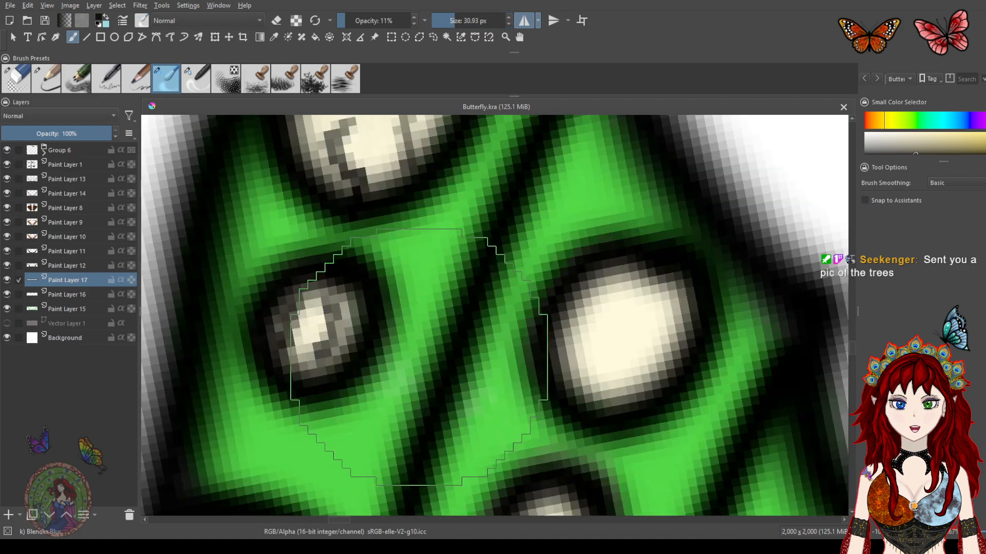
pyautogui.scroll(-3, 419, 356)
pyautogui.scroll(3, 453, 309)
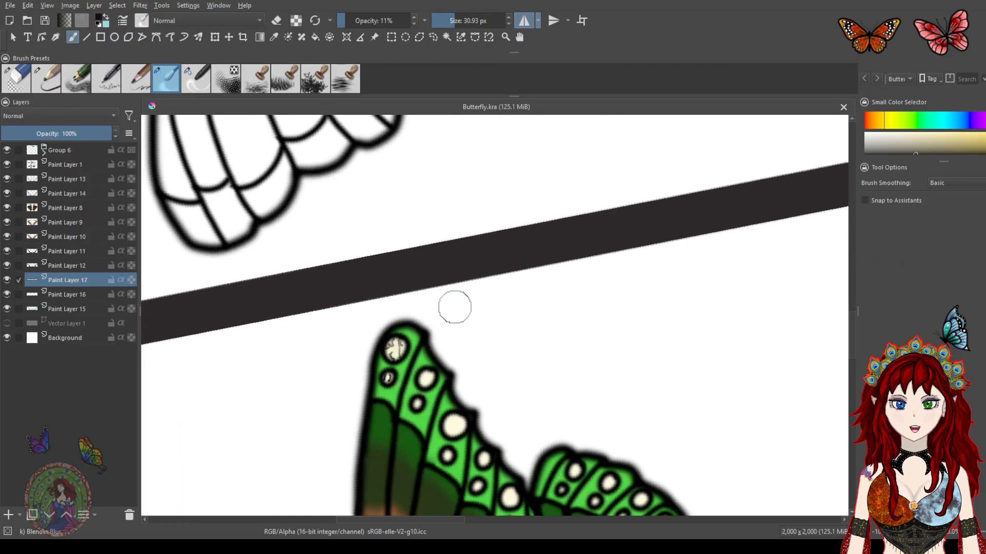
pyautogui.scroll(2, 449, 301)
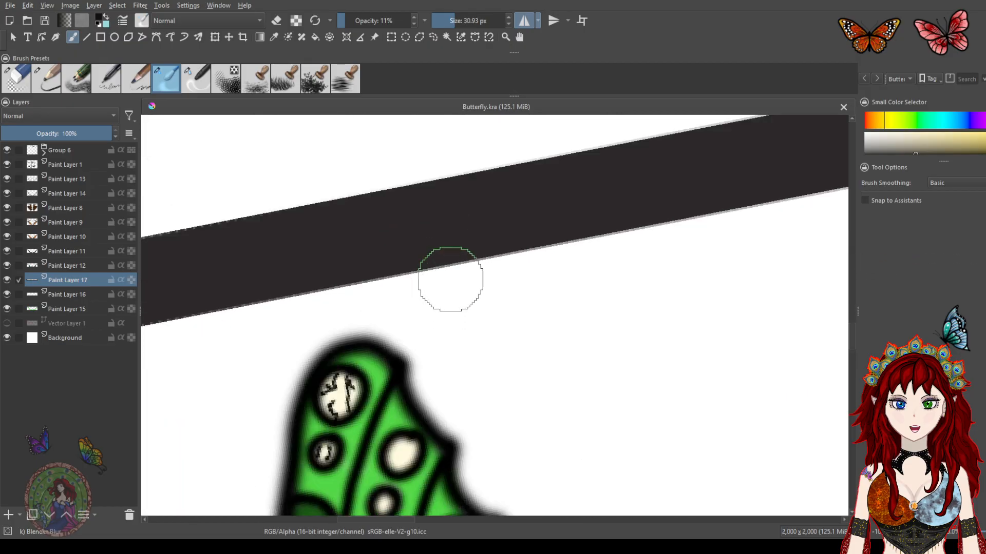
pyautogui.moveTo(344, 19); pyautogui.dragTo(341, 19)
pyautogui.moveTo(337, 391)
pyautogui.mouseDown()
pyautogui.moveTo(330, 395)
pyautogui.moveTo(336, 390)
pyautogui.mouseUp()
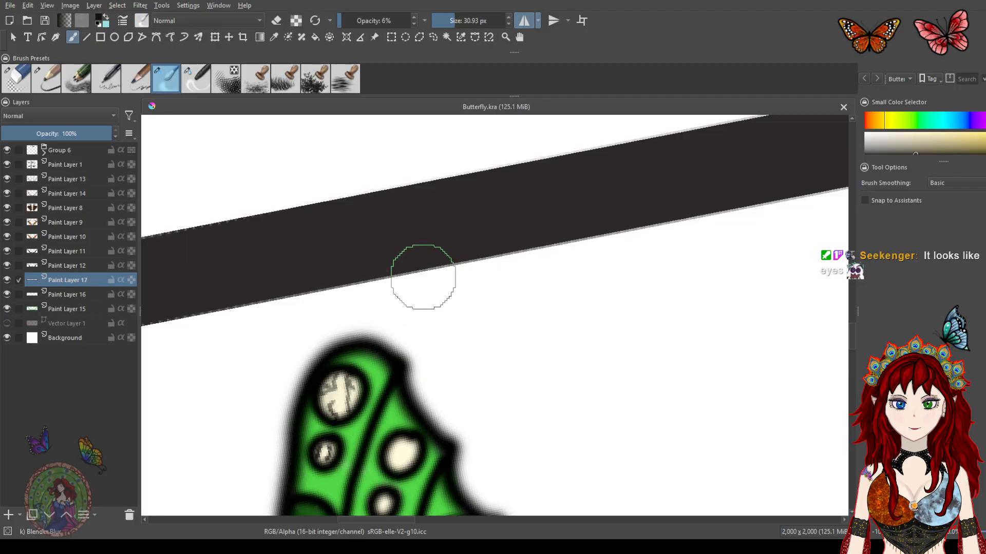
pyautogui.moveTo(421, 313); pyautogui.dragTo(450, 228)
pyautogui.moveTo(450, 327); pyautogui.dragTo(450, 230)
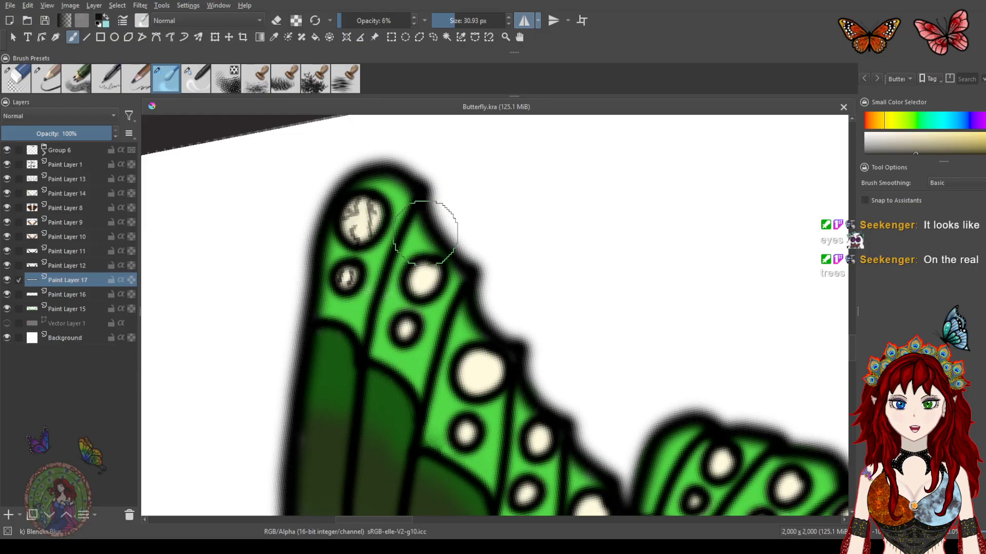
pyautogui.moveTo(444, 265)
pyautogui.mouseDown()
pyautogui.moveTo(464, 264)
pyautogui.moveTo(459, 275)
pyautogui.mouseUp()
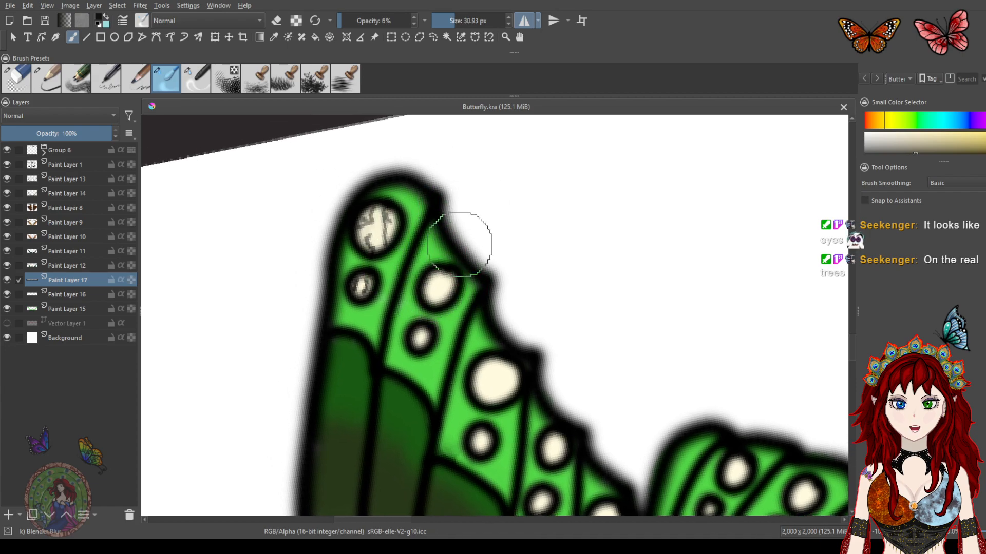
# Set the blender to 13.99 px and 3% opacity and blend the crack marks in the smaller tip spots
pyautogui.moveTo(455, 20); pyautogui.dragTo(449, 20)
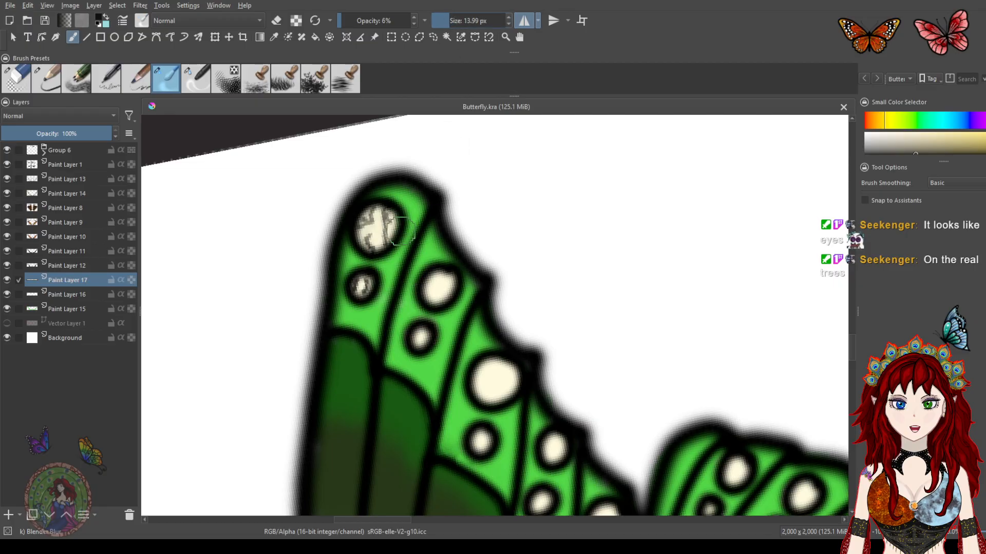
pyautogui.click(340, 17)
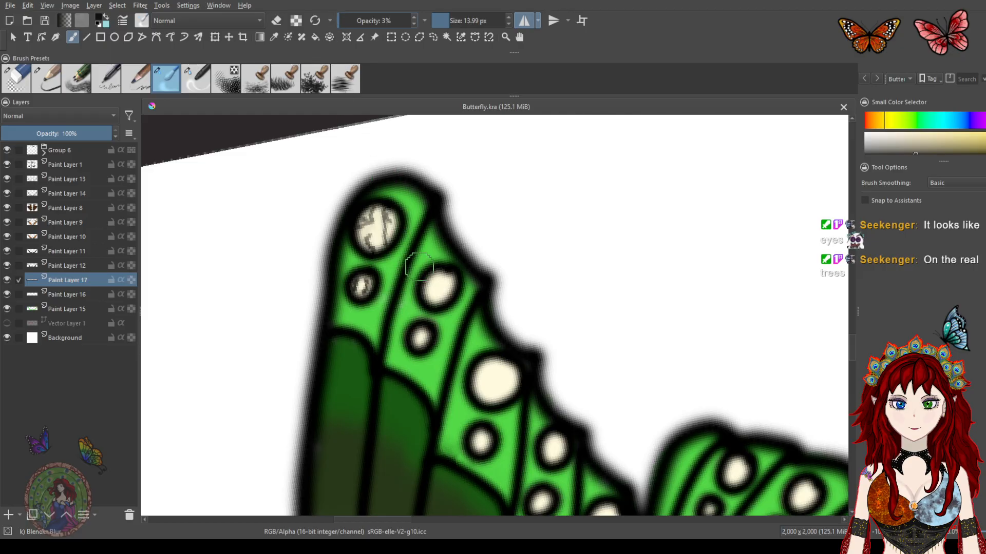
pyautogui.hotkey('ctrl', 'z')
pyautogui.moveTo(396, 231)
pyautogui.mouseDown()
pyautogui.moveTo(370, 220)
pyautogui.moveTo(367, 242)
pyautogui.moveTo(388, 214)
pyautogui.moveTo(370, 222)
pyautogui.moveTo(363, 287)
pyautogui.moveTo(354, 285)
pyautogui.moveTo(367, 290)
pyautogui.mouseUp()
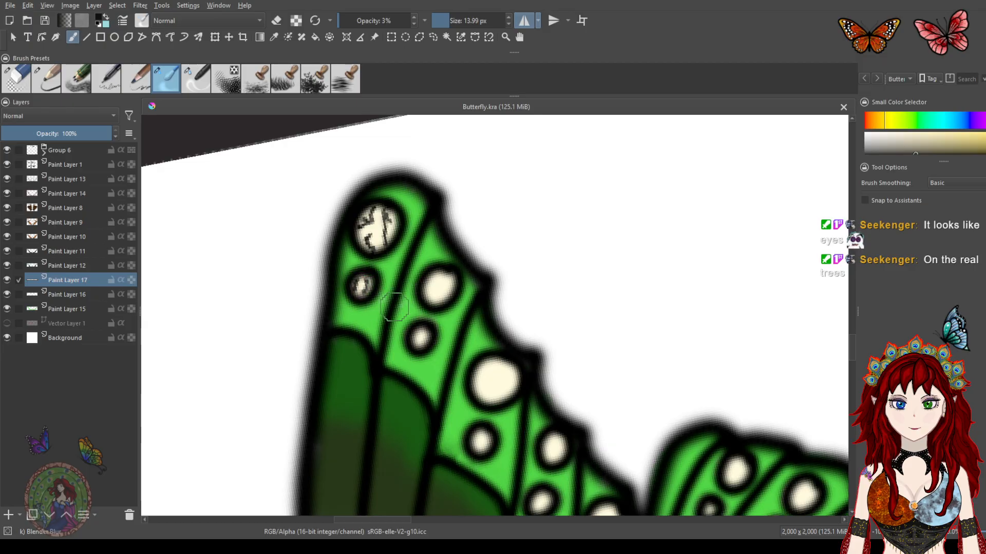
pyautogui.scroll(-6, 416, 318)
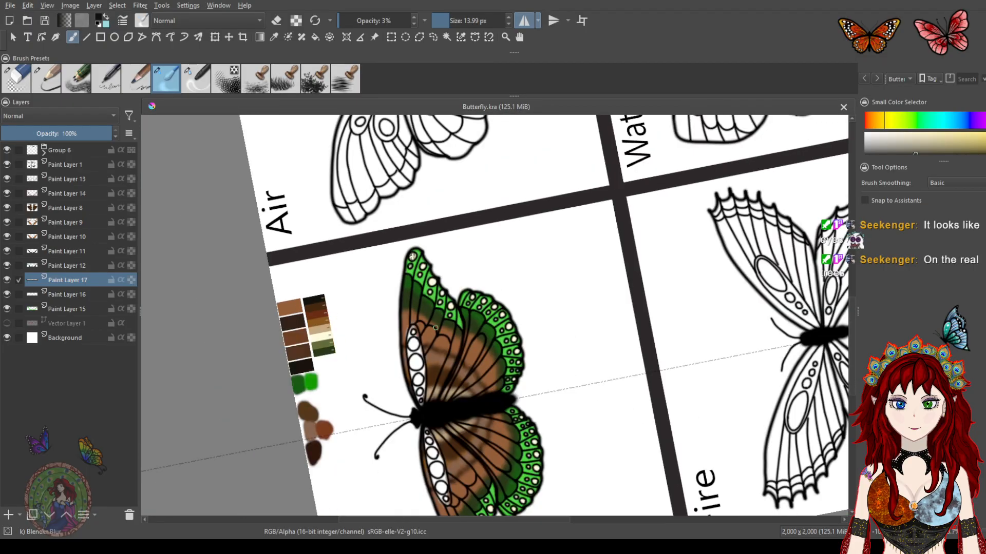
pyautogui.scroll(6, 412, 255)
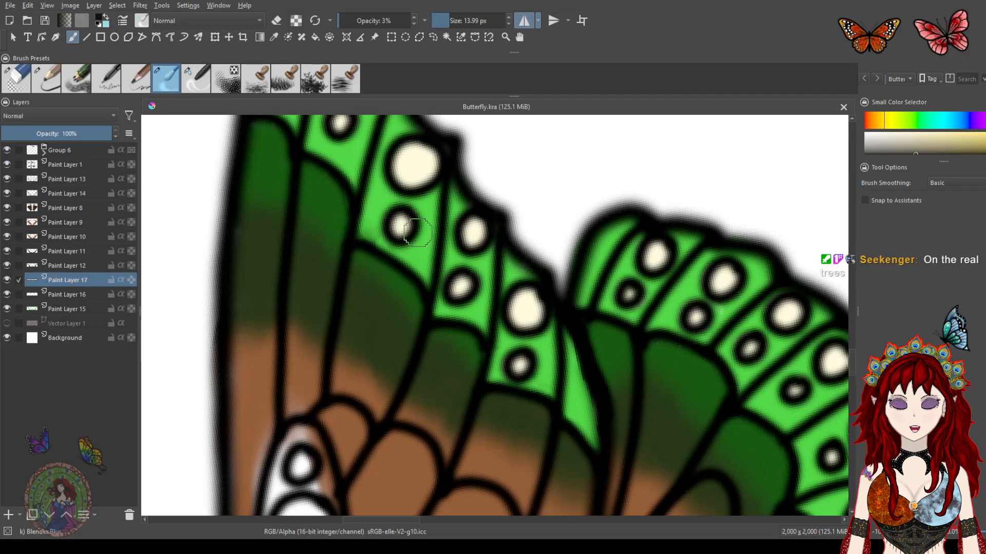
pyautogui.moveTo(392, 206); pyautogui.dragTo(444, 329)
pyautogui.moveTo(418, 236); pyautogui.dragTo(417, 265)
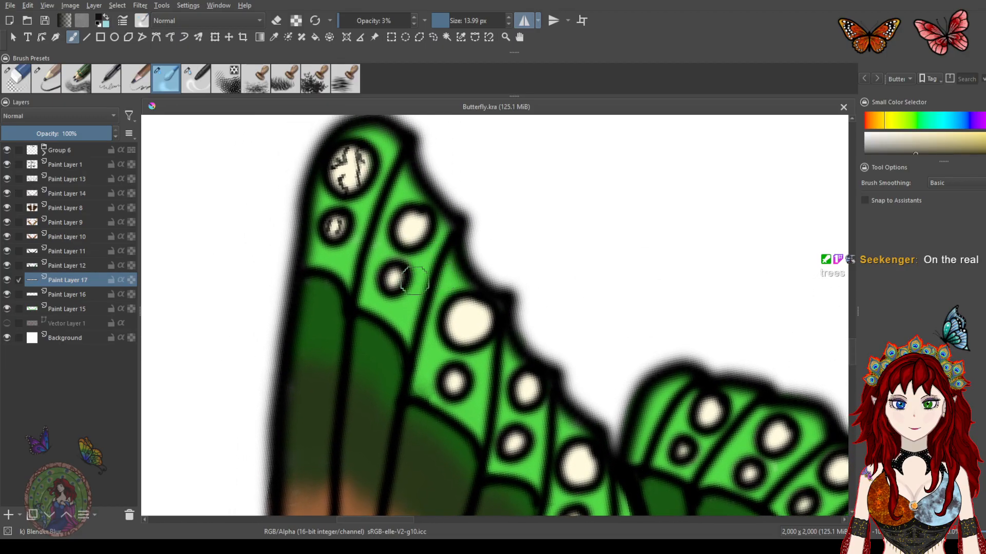
# Return to the ink pen and draw crack marks in the cream spots along the forewing edge
pyautogui.click(107, 80)
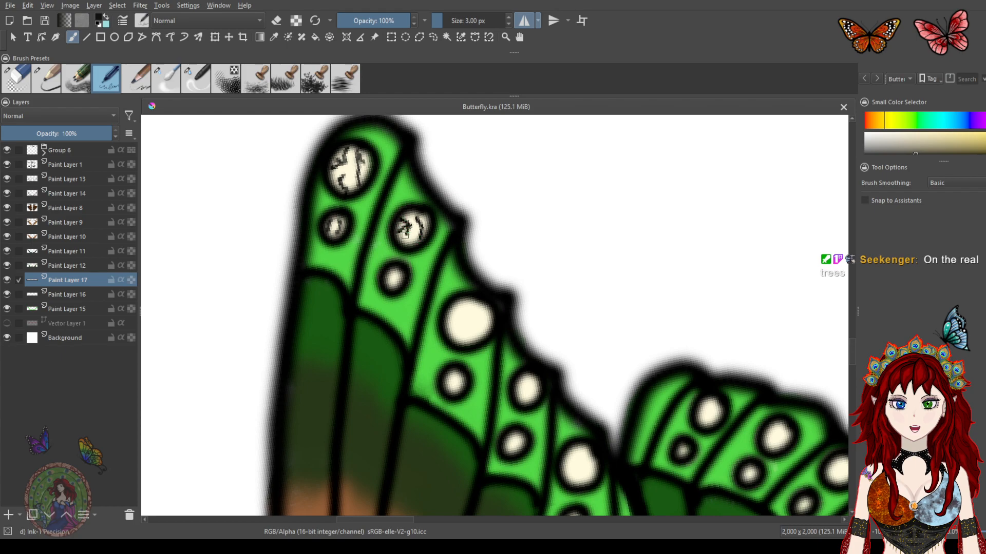
pyautogui.moveTo(395, 270); pyautogui.dragTo(396, 287)
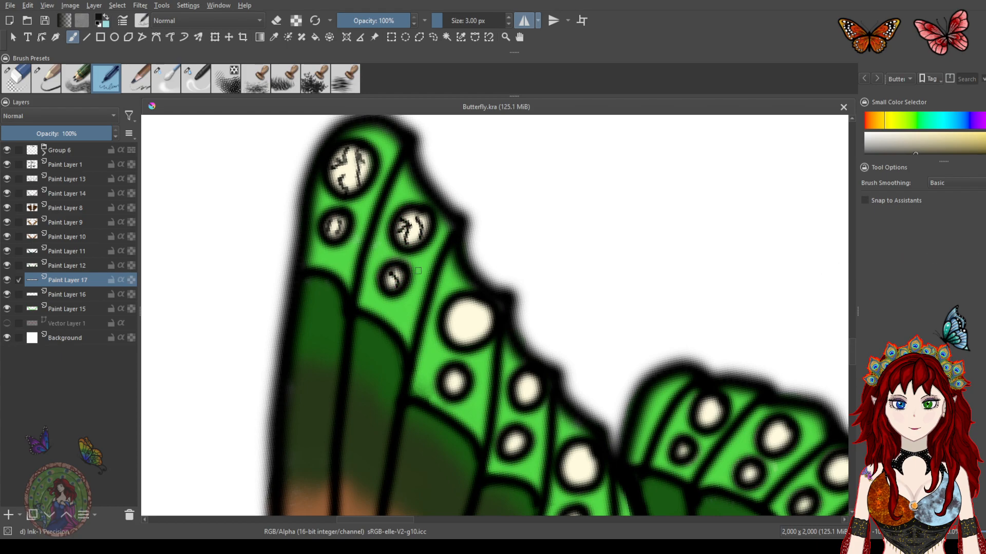
pyautogui.moveTo(480, 313); pyautogui.dragTo(477, 320)
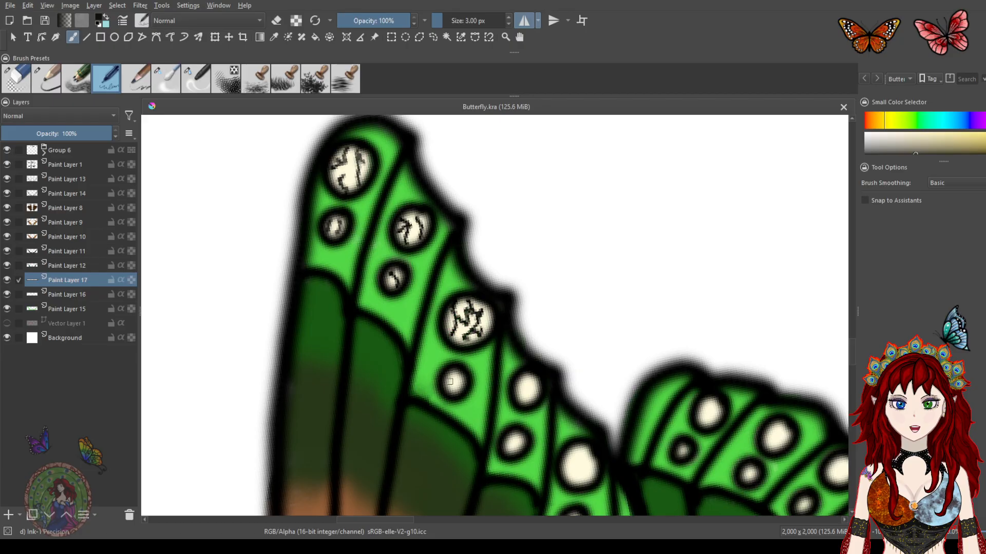
pyautogui.moveTo(508, 380)
pyautogui.mouseDown()
pyautogui.moveTo(461, 291)
pyautogui.moveTo(481, 308)
pyautogui.mouseUp()
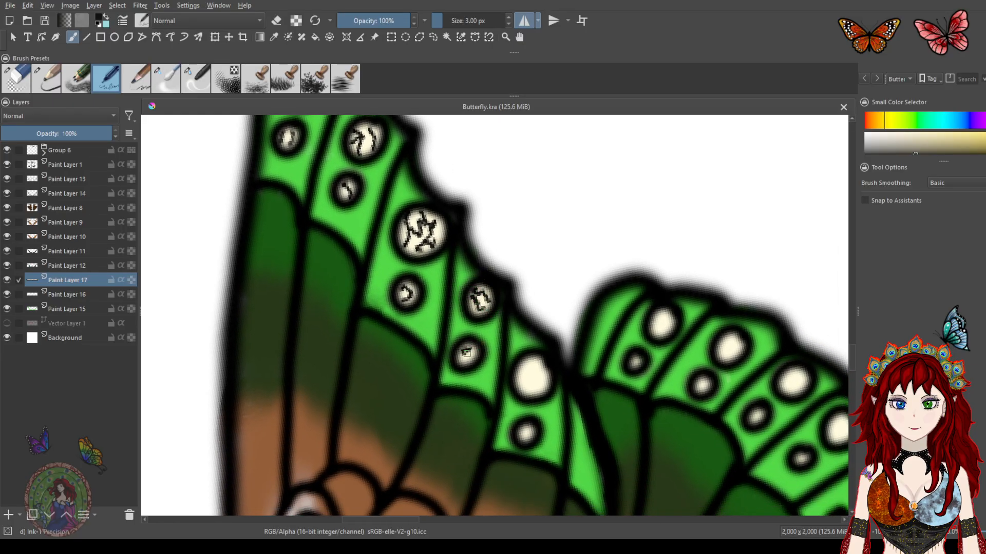
pyautogui.moveTo(532, 366)
pyautogui.mouseDown()
pyautogui.moveTo(545, 375)
pyautogui.moveTo(528, 370)
pyautogui.moveTo(520, 384)
pyautogui.moveTo(529, 364)
pyautogui.moveTo(543, 394)
pyautogui.mouseUp()
pyautogui.moveTo(523, 431); pyautogui.dragTo(531, 437)
pyautogui.moveTo(596, 387)
pyautogui.mouseDown()
pyautogui.moveTo(469, 366)
pyautogui.moveTo(433, 375)
pyautogui.mouseUp()
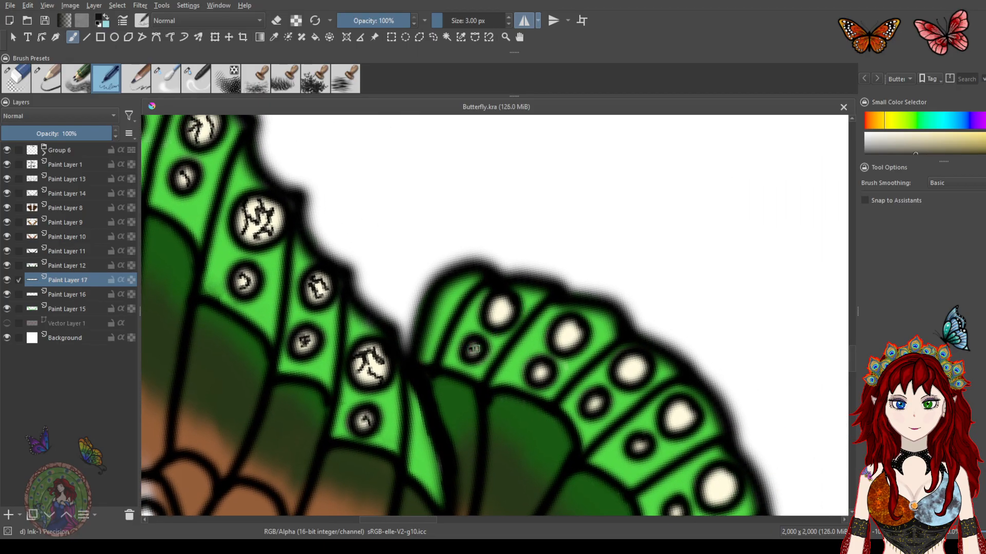
# Draw crack marks in the cream spots along the hindwing edge
pyautogui.moveTo(507, 307); pyautogui.dragTo(495, 312)
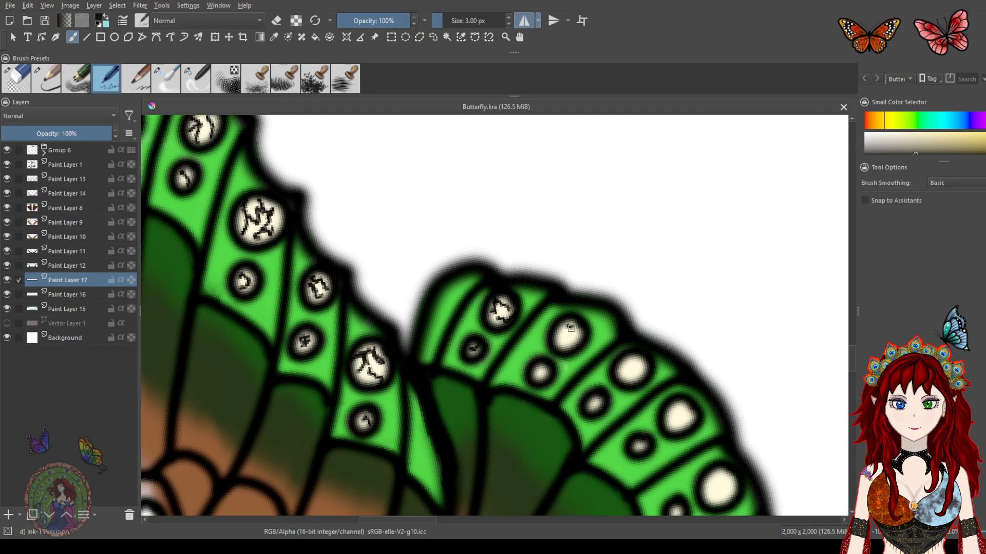
pyautogui.moveTo(559, 328)
pyautogui.mouseDown()
pyautogui.moveTo(559, 358)
pyautogui.moveTo(570, 337)
pyautogui.mouseUp()
pyautogui.moveTo(597, 370); pyautogui.dragTo(548, 267)
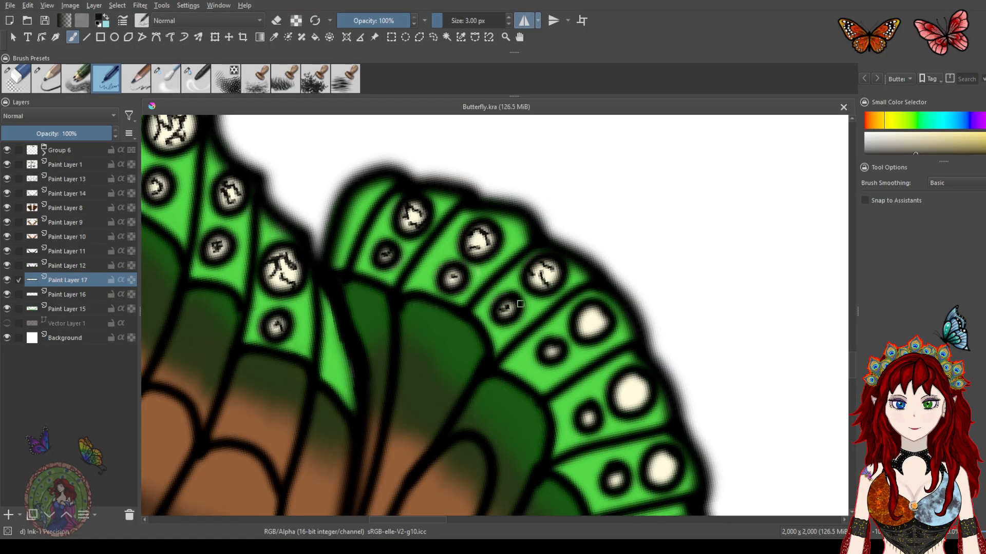
pyautogui.moveTo(587, 307); pyautogui.dragTo(593, 314)
pyautogui.moveTo(624, 360)
pyautogui.mouseDown()
pyautogui.moveTo(570, 206)
pyautogui.moveTo(589, 261)
pyautogui.mouseUp()
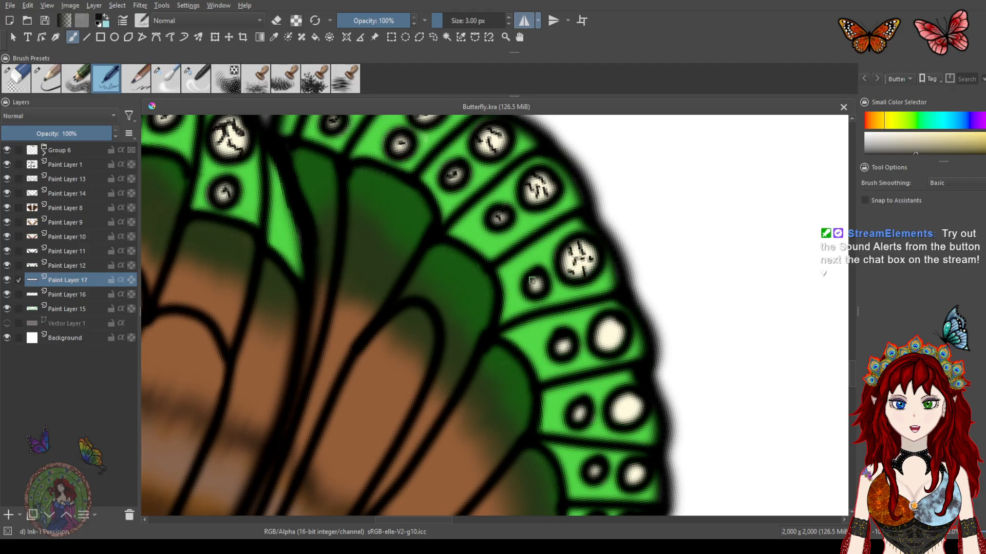
pyautogui.moveTo(609, 324)
pyautogui.mouseDown()
pyautogui.moveTo(600, 218)
pyautogui.moveTo(597, 232)
pyautogui.mouseUp()
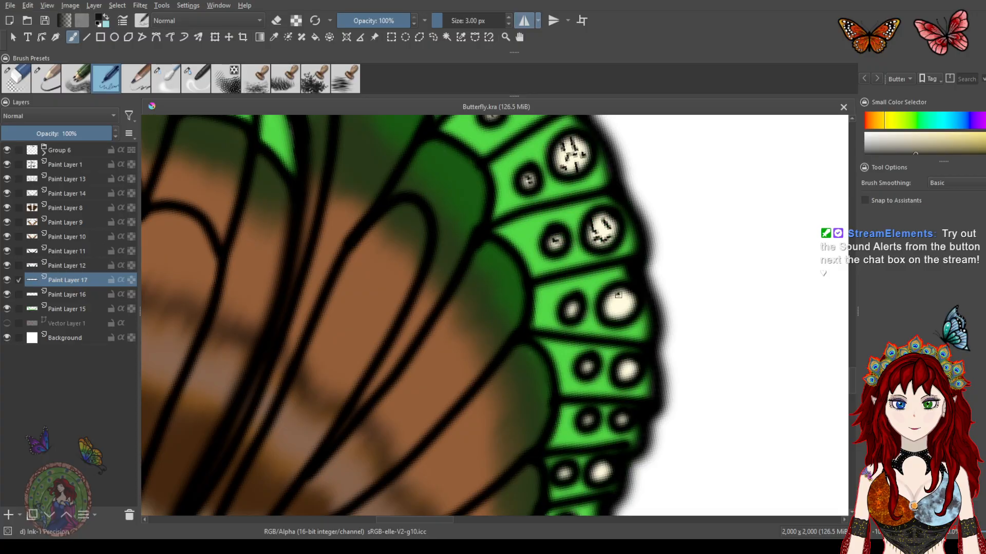
pyautogui.moveTo(628, 277); pyautogui.dragTo(520, 240)
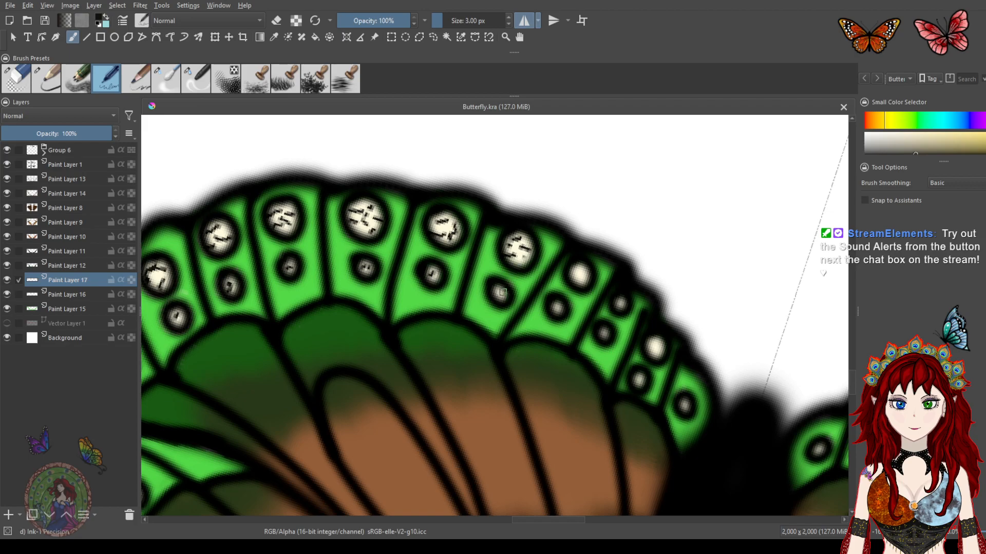
pyautogui.moveTo(584, 274); pyautogui.dragTo(589, 277)
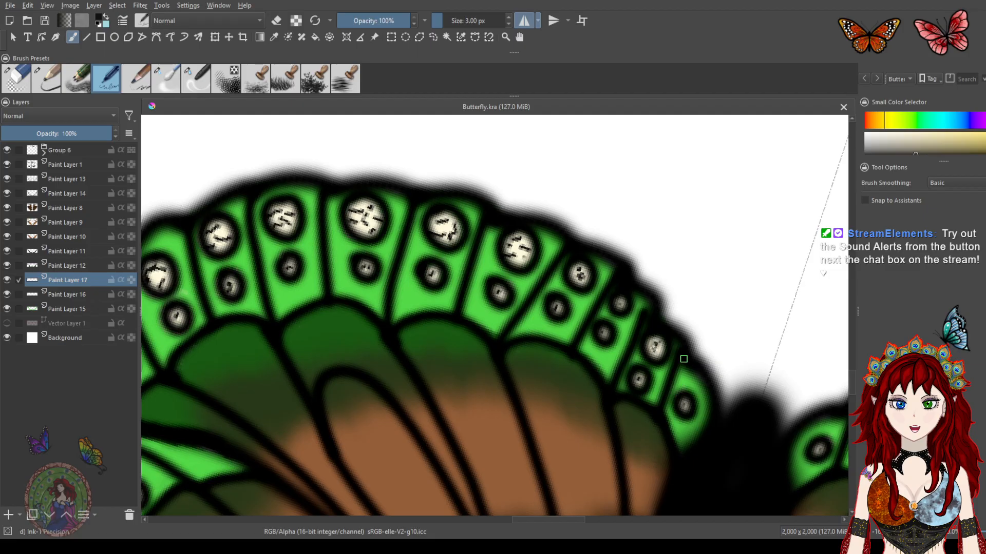
pyautogui.scroll(-5, 683, 359)
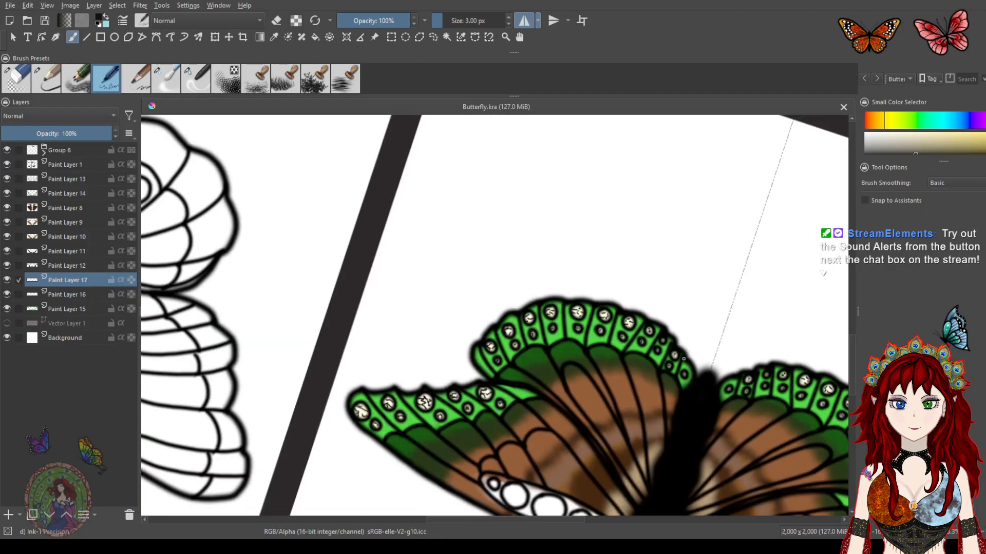
# Switch to the blender brush and blend the crack marks in a forewing edge spot
pyautogui.moveTo(620, 385); pyautogui.dragTo(596, 226)
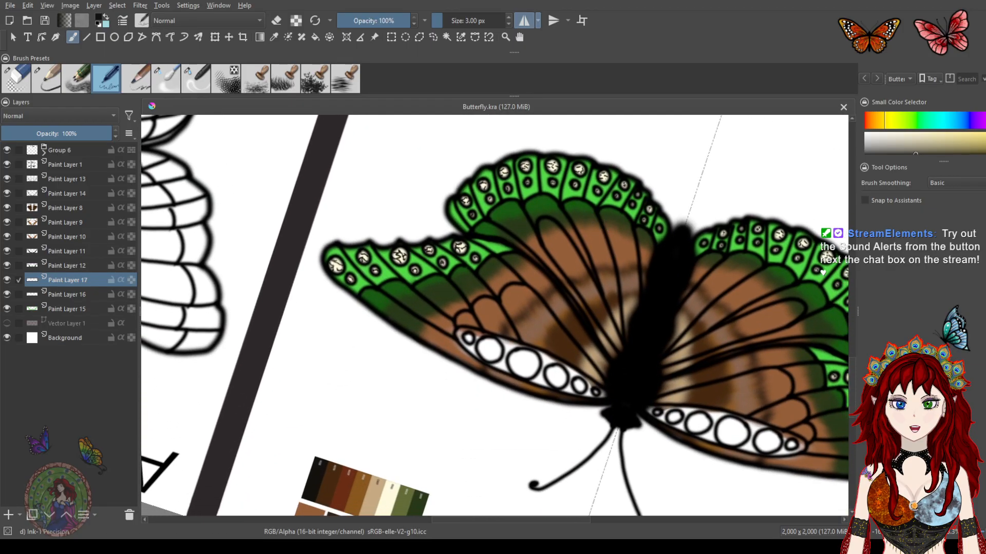
pyautogui.click(173, 81)
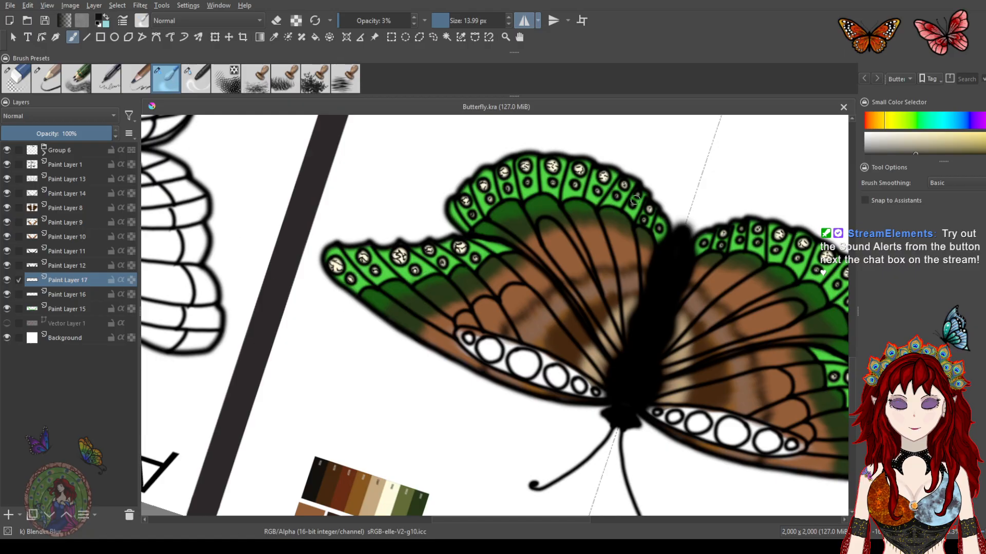
pyautogui.scroll(3, 648, 220)
pyautogui.scroll(-2, 660, 225)
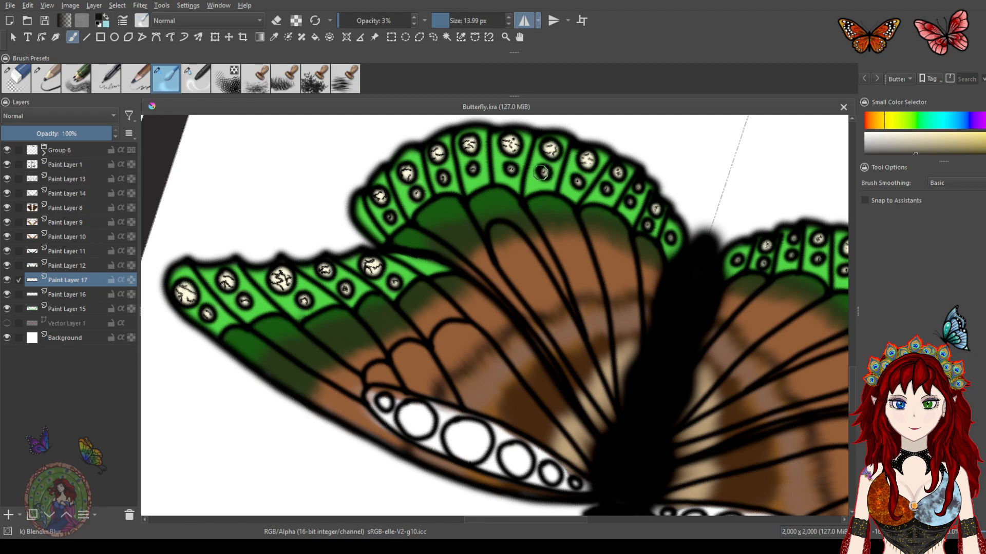
pyautogui.scroll(1, 540, 167)
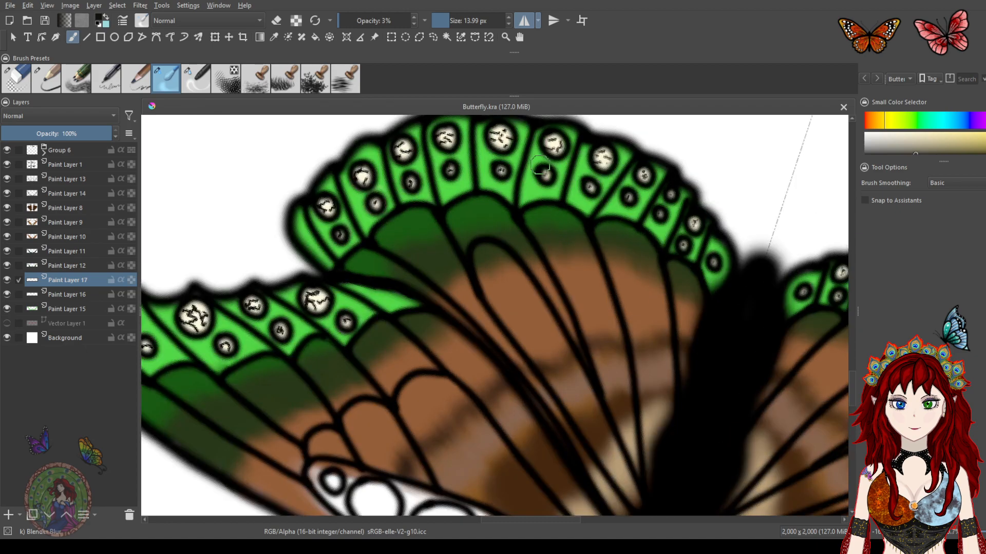
pyautogui.moveTo(527, 183); pyautogui.dragTo(526, 220)
# Blend the crack marks in the cream spots along the lower forewing edge
pyautogui.scroll(1, 524, 210)
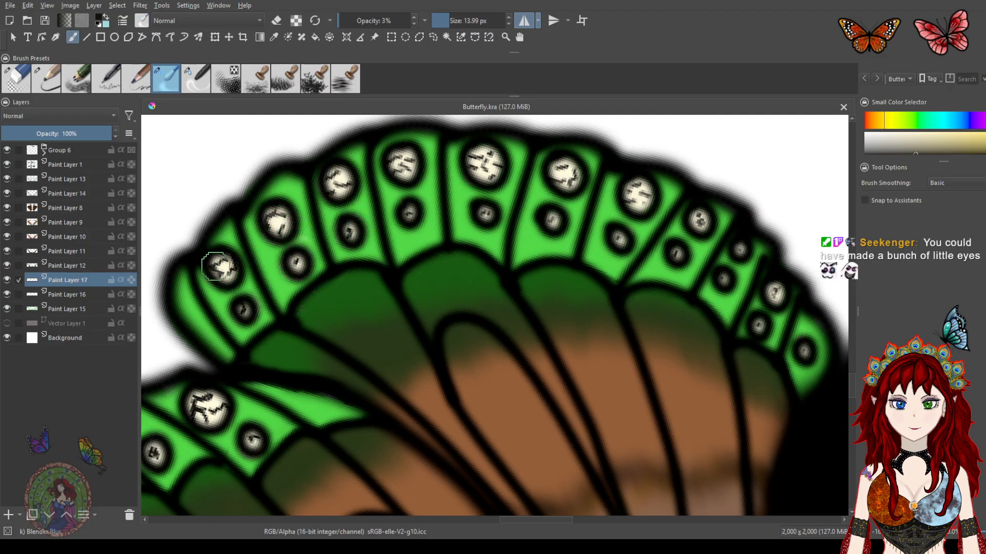
pyautogui.moveTo(318, 307); pyautogui.dragTo(466, 140)
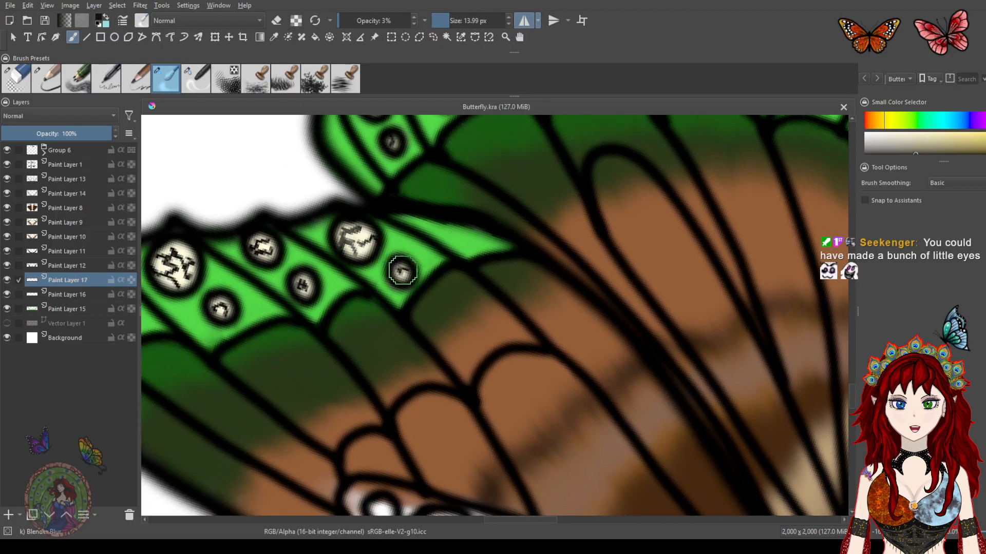
pyautogui.moveTo(366, 269); pyautogui.dragTo(451, 246)
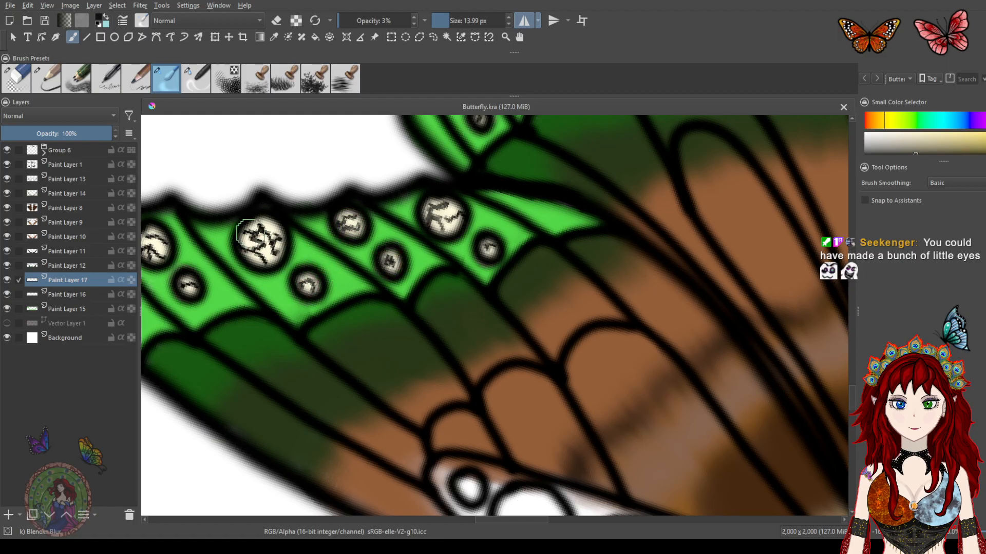
pyautogui.moveTo(256, 246)
pyautogui.mouseDown()
pyautogui.moveTo(271, 241)
pyautogui.moveTo(259, 252)
pyautogui.mouseUp()
pyautogui.moveTo(296, 281); pyautogui.dragTo(383, 269)
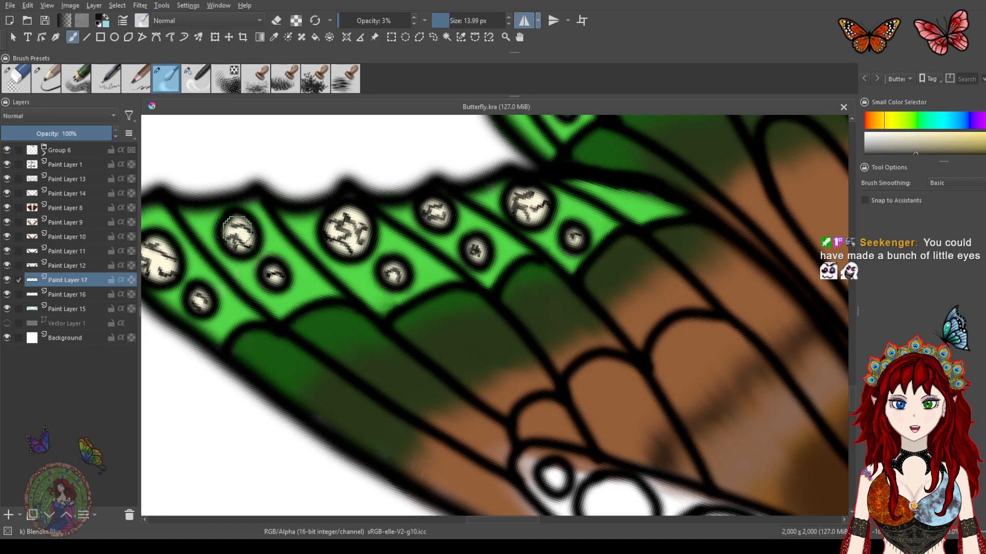
pyautogui.moveTo(273, 274); pyautogui.dragTo(272, 274)
pyautogui.moveTo(439, 292)
pyautogui.mouseDown()
pyautogui.moveTo(532, 270)
pyautogui.moveTo(510, 234)
pyautogui.moveTo(623, 280)
pyautogui.moveTo(602, 344)
pyautogui.mouseUp()
# Pick a bright lime green in the colour selector and switch back to the ink pen
pyautogui.scroll(-4, 619, 260)
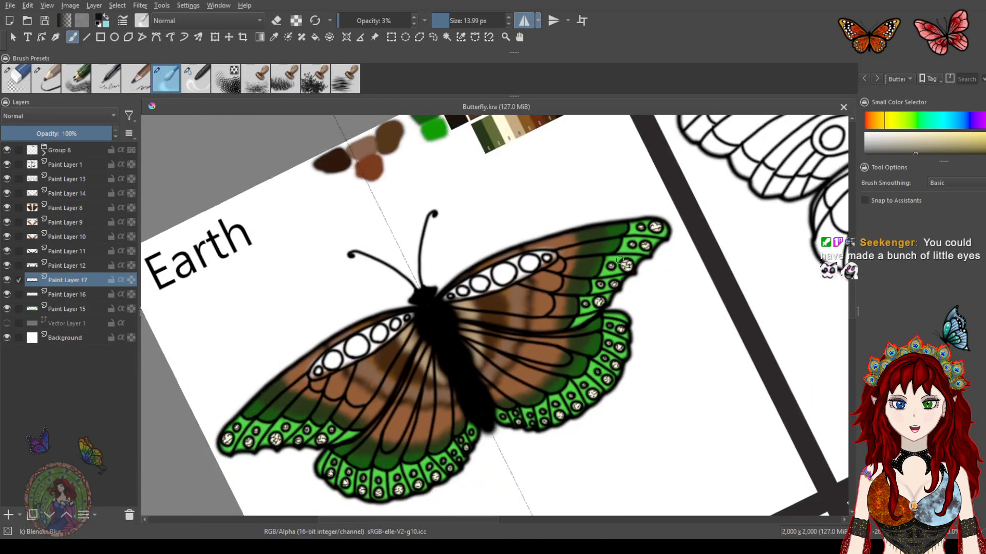
pyautogui.scroll(-3, 552, 399)
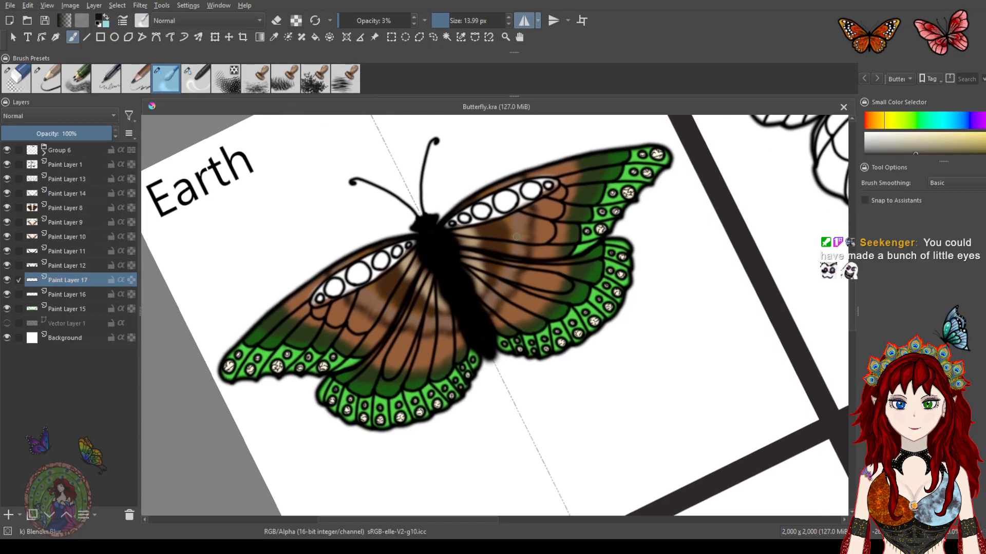
pyautogui.moveTo(498, 220); pyautogui.dragTo(446, 290)
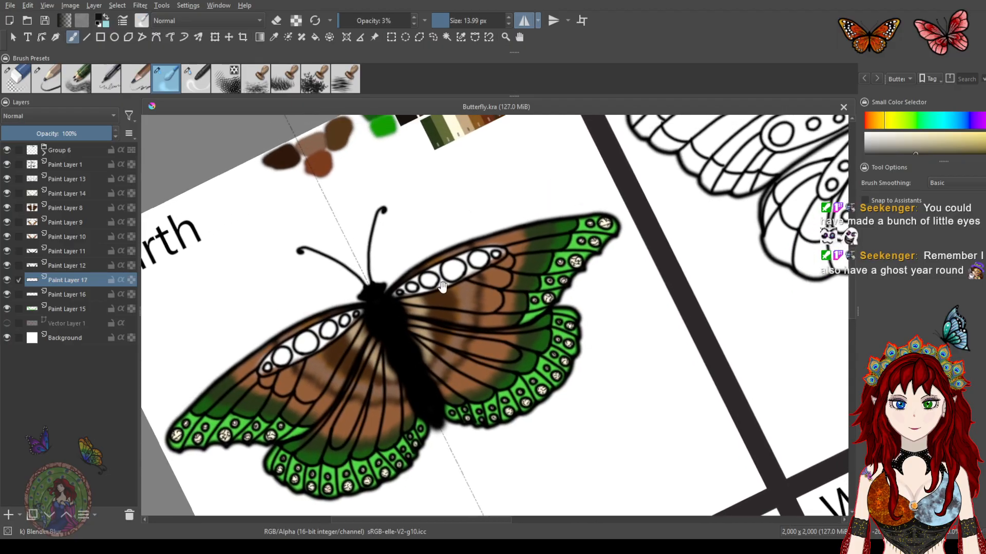
pyautogui.moveTo(541, 255)
pyautogui.mouseDown()
pyautogui.moveTo(540, 243)
pyautogui.moveTo(474, 246)
pyautogui.moveTo(488, 273)
pyautogui.mouseUp()
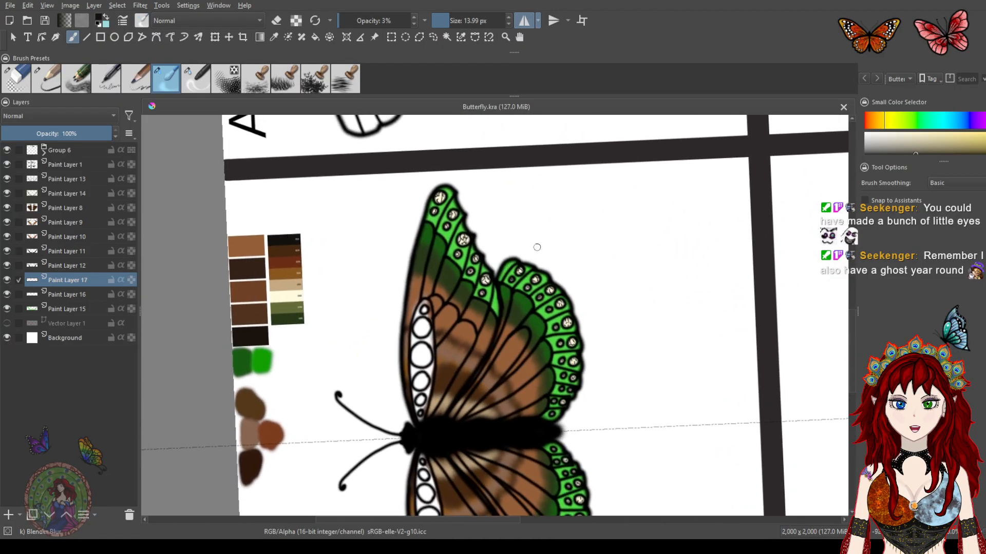
pyautogui.click(907, 125)
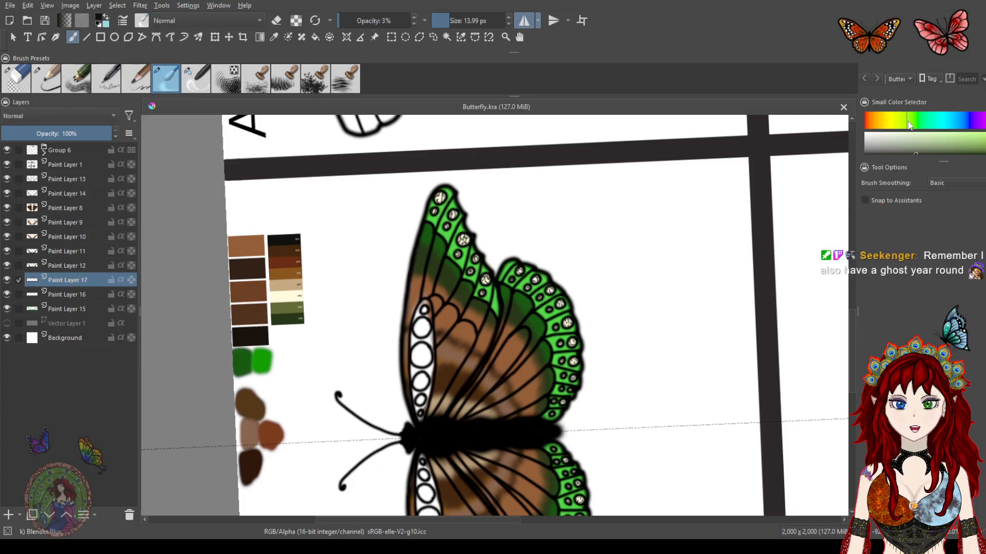
pyautogui.moveTo(983, 146); pyautogui.dragTo(985, 136)
pyautogui.scroll(5, 505, 268)
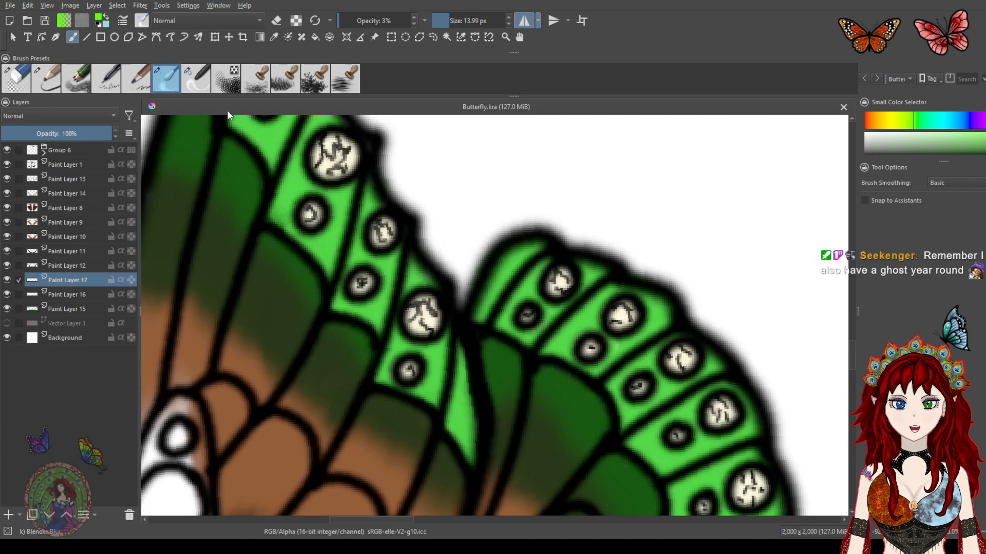
pyautogui.click(117, 79)
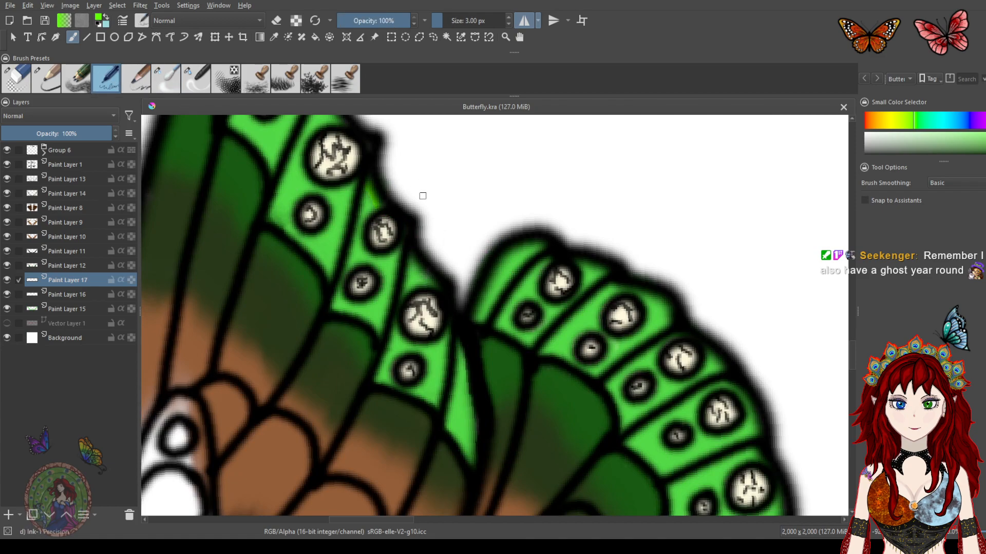
pyautogui.scroll(-1, 422, 196)
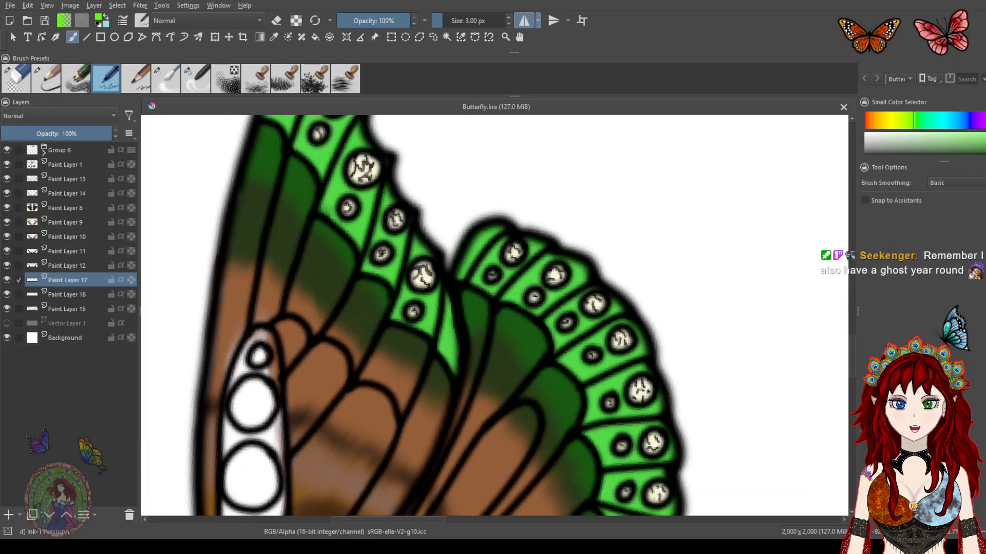
# Try a lime highlight stroke along the forewing's outer edge segment
pyautogui.click(908, 121)
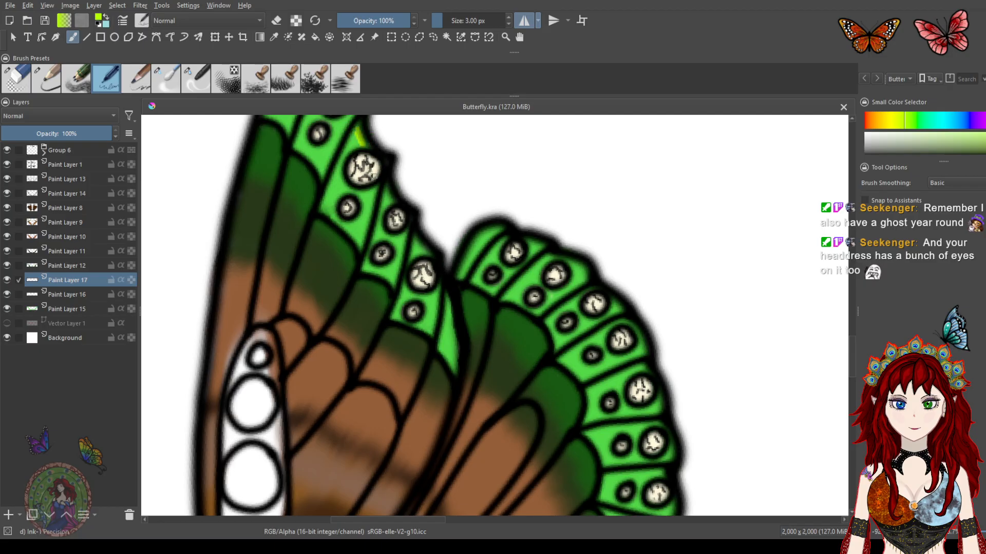
pyautogui.moveTo(374, 164); pyautogui.dragTo(412, 236)
pyautogui.hotkey('ctrl', 'z')
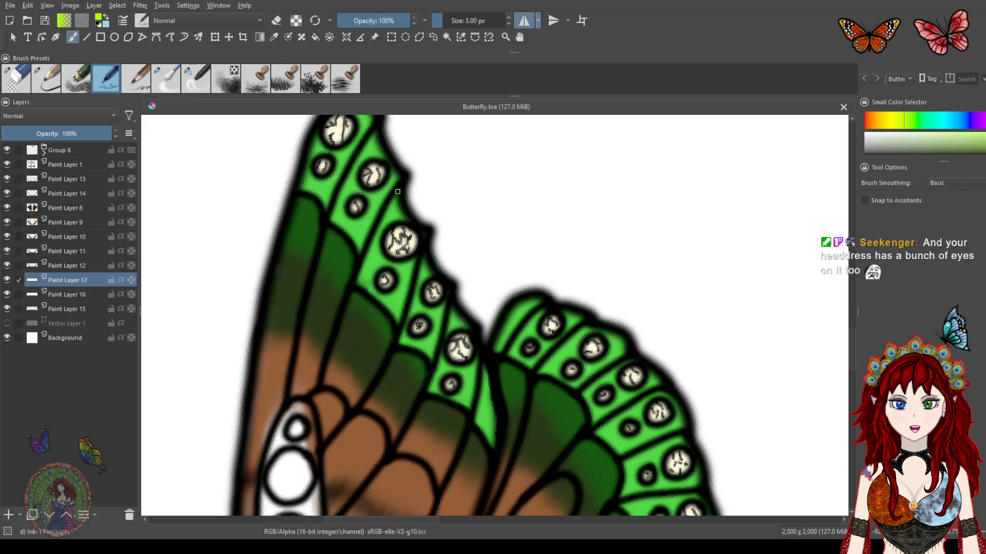
# Toggle the visibility of Paint Layer 17, 12, 16 and 15 to check what each contains
pyautogui.moveTo(399, 207); pyautogui.dragTo(439, 265)
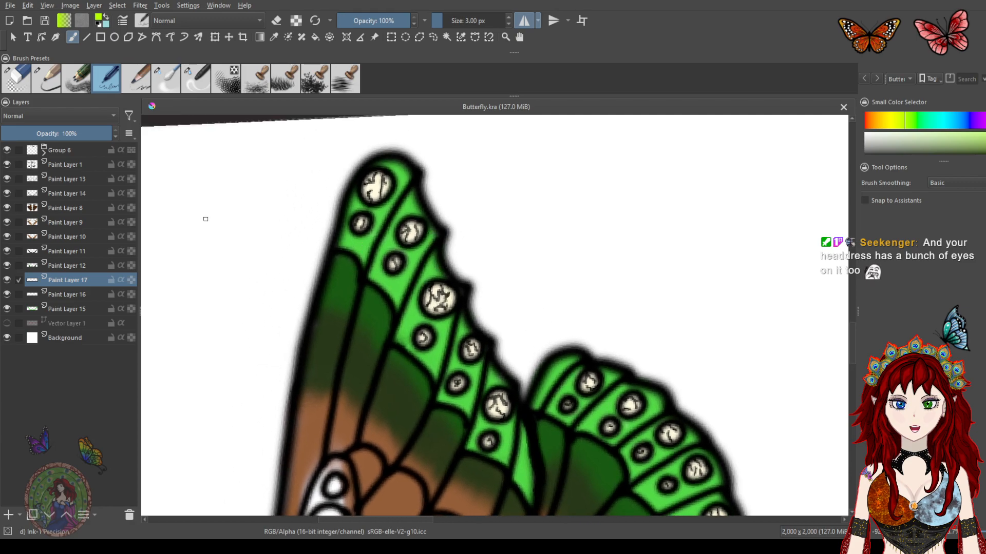
pyautogui.click(5, 281)
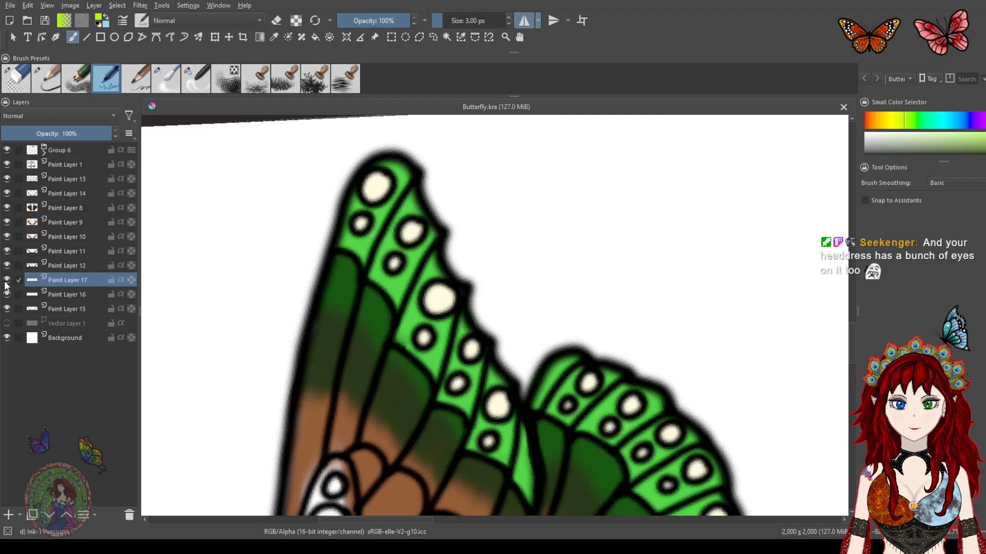
pyautogui.click(7, 280)
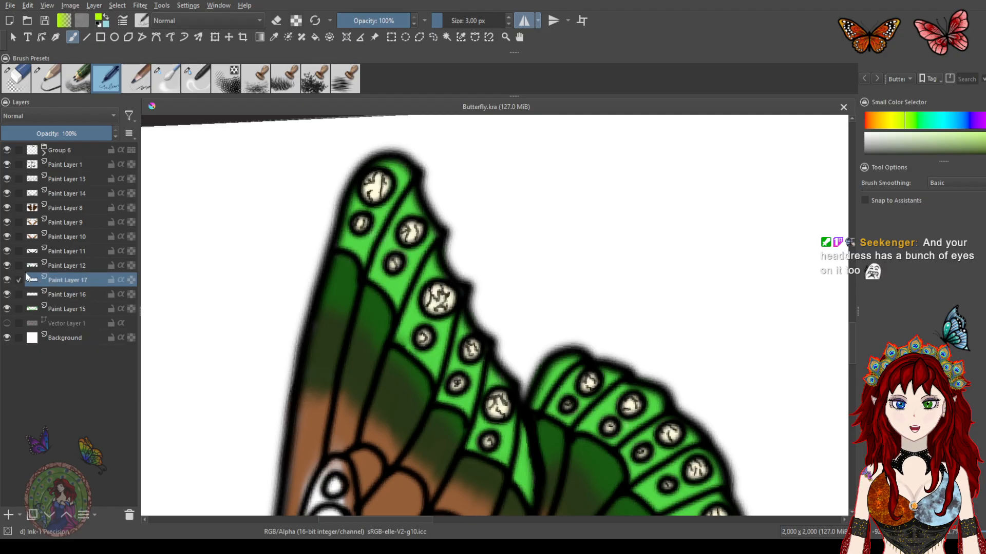
pyautogui.click(6, 267)
pyautogui.click(6, 267)
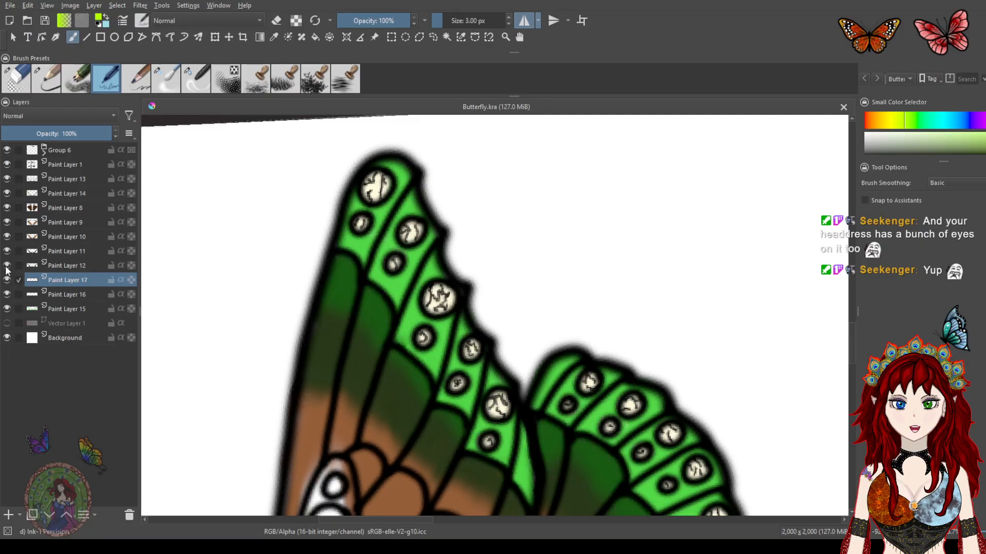
pyautogui.click(7, 294)
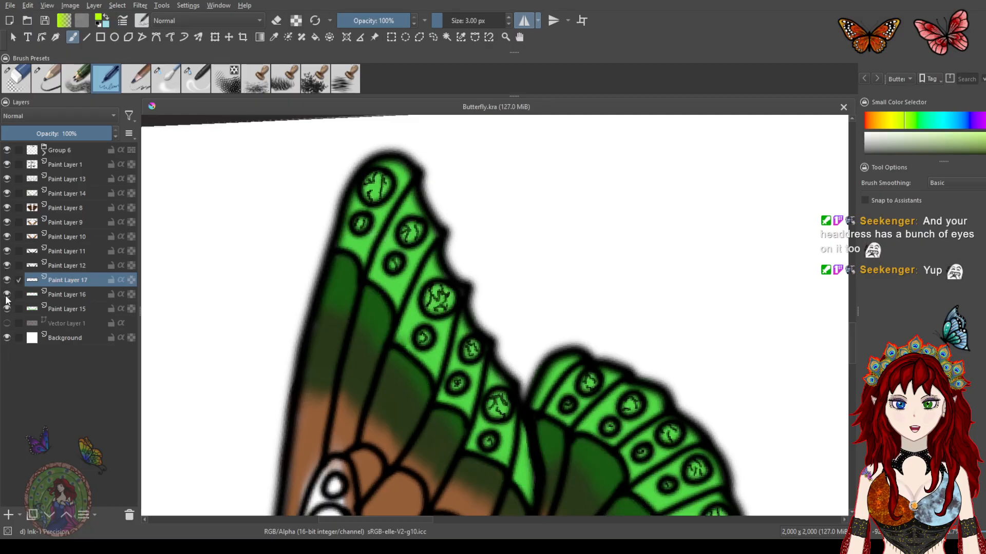
pyautogui.click(7, 295)
pyautogui.click(6, 309)
pyautogui.click(6, 309)
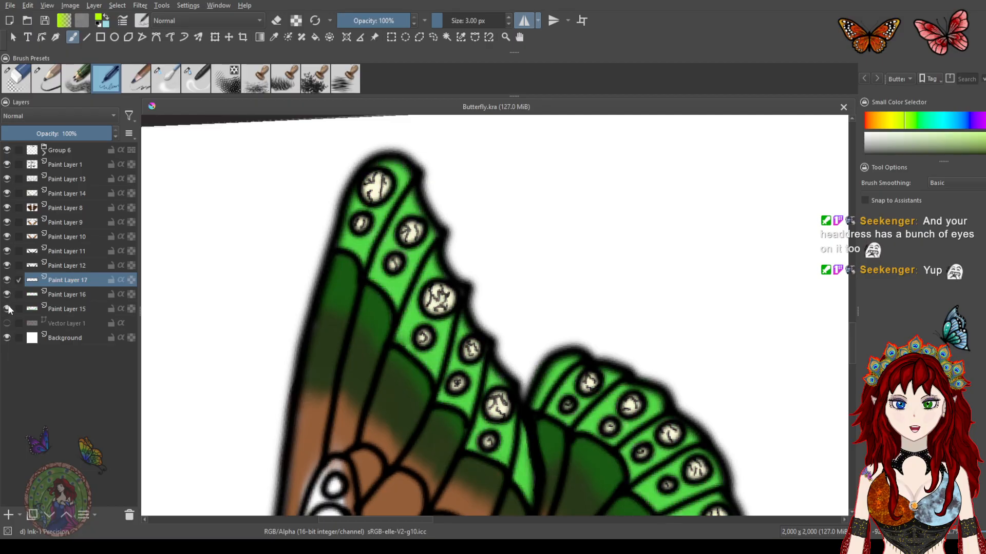
# Add a new paint layer above Paint Layer 15 and set the pen size to 4 px
pyautogui.click(48, 308)
pyautogui.click(10, 514)
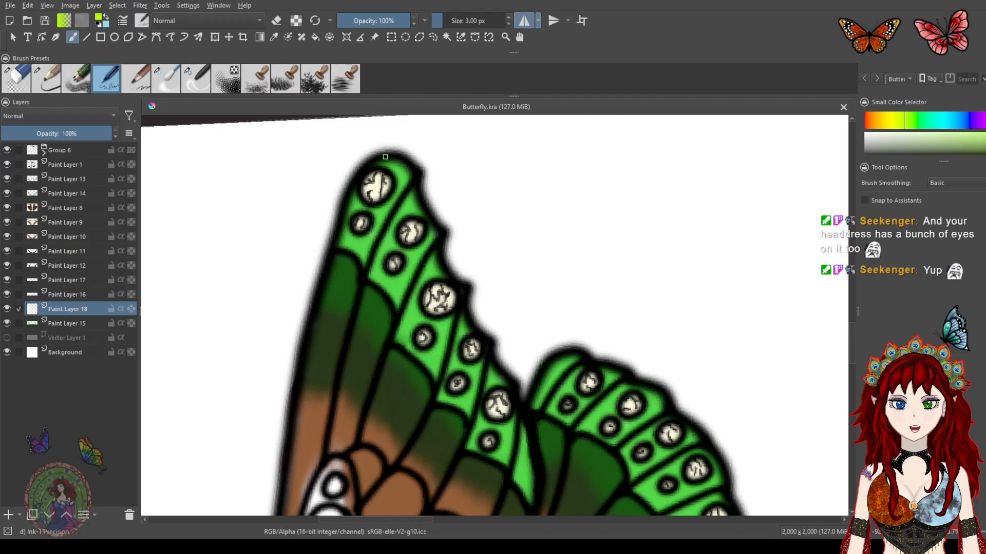
pyautogui.click(510, 18)
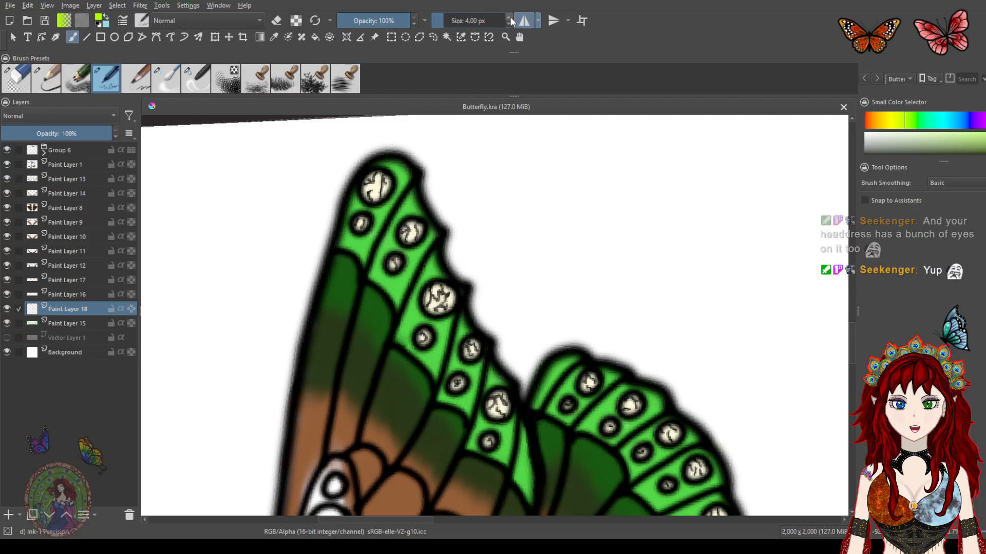
# Paint lime highlights along the forewing's outer edge segments
pyautogui.moveTo(396, 164)
pyautogui.mouseDown()
pyautogui.moveTo(381, 164)
pyautogui.moveTo(408, 177)
pyautogui.mouseUp()
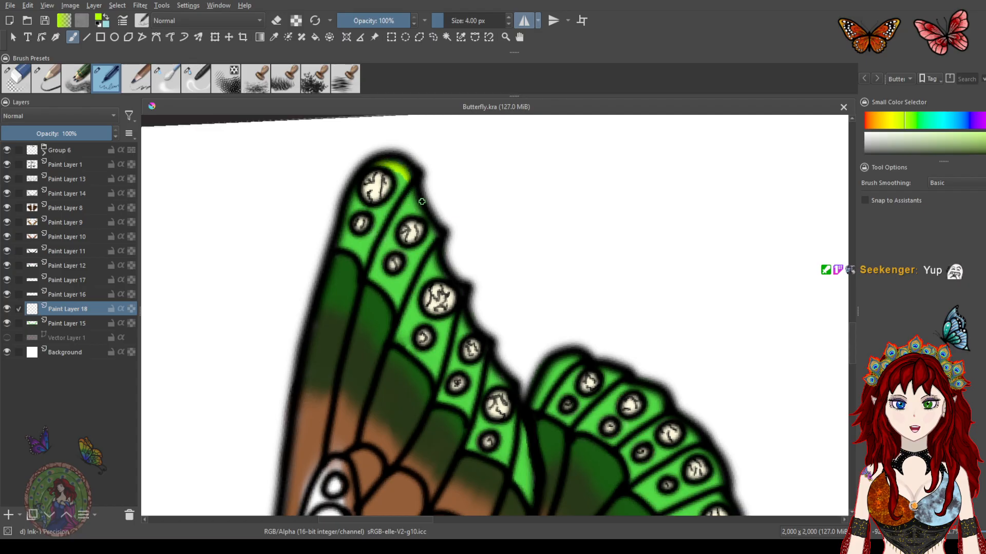
pyautogui.moveTo(410, 202); pyautogui.dragTo(432, 234)
pyautogui.moveTo(469, 249)
pyautogui.mouseDown()
pyautogui.moveTo(443, 206)
pyautogui.moveTo(405, 213)
pyautogui.mouseUp()
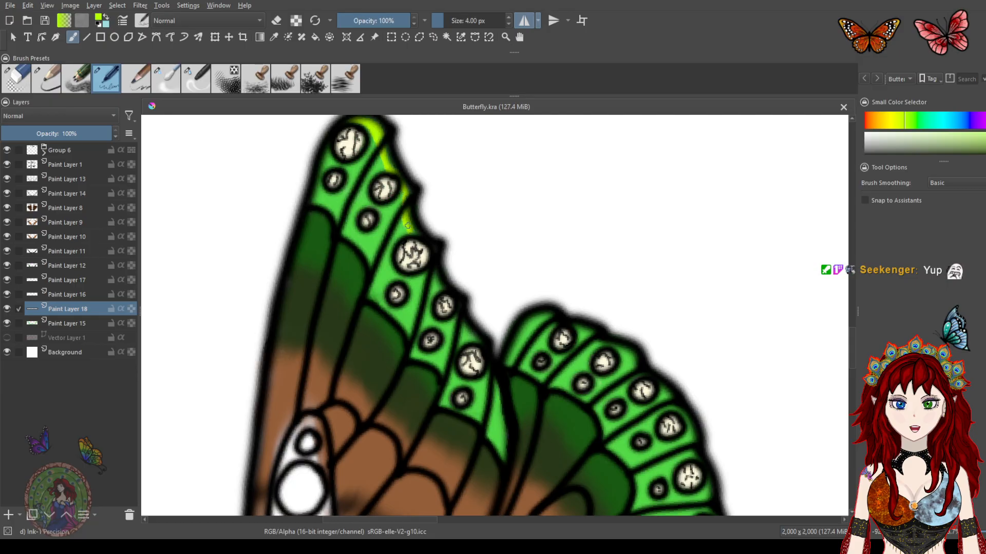
pyautogui.moveTo(430, 270); pyautogui.dragTo(436, 287)
pyautogui.moveTo(458, 324)
pyautogui.mouseDown()
pyautogui.moveTo(465, 337)
pyautogui.moveTo(464, 322)
pyautogui.mouseUp()
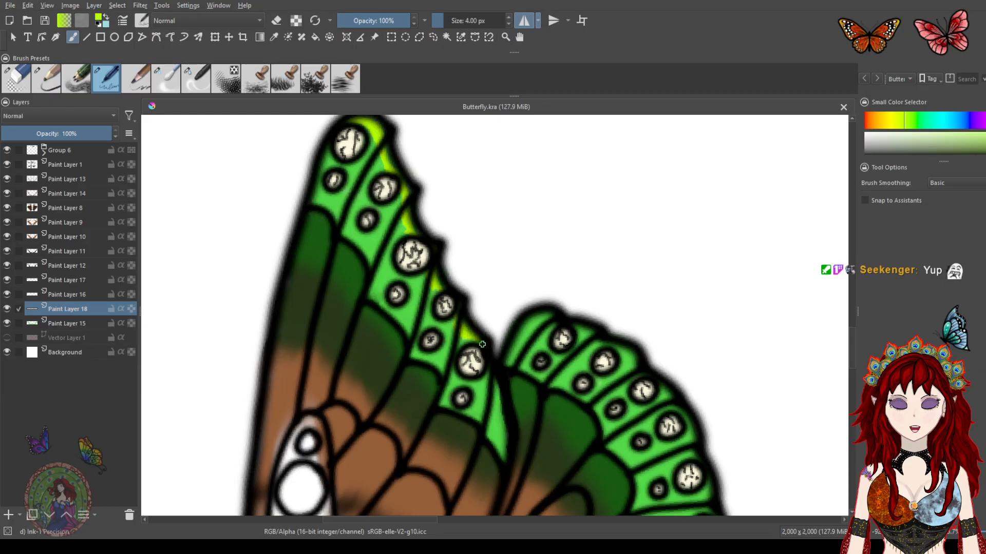
# Paint lime highlights along the hindwing's outer edge segments and the inner vein cell
pyautogui.scroll(-5, 466, 304)
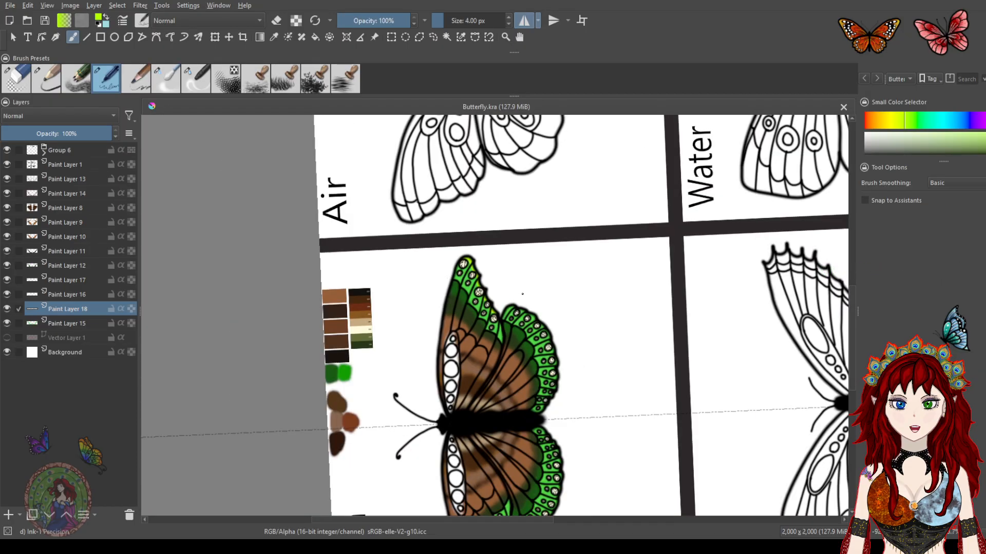
pyautogui.moveTo(511, 326); pyautogui.dragTo(426, 244)
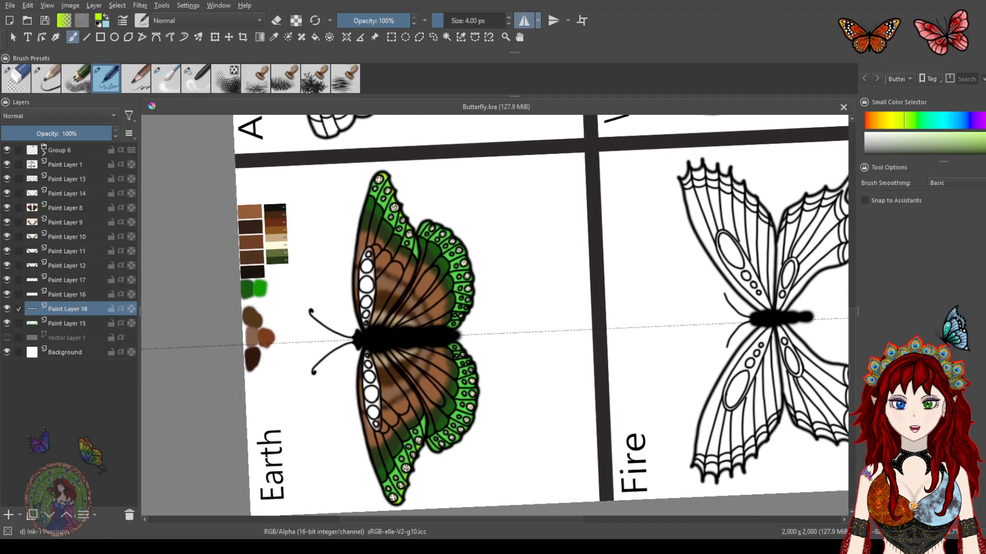
pyautogui.scroll(6, 427, 242)
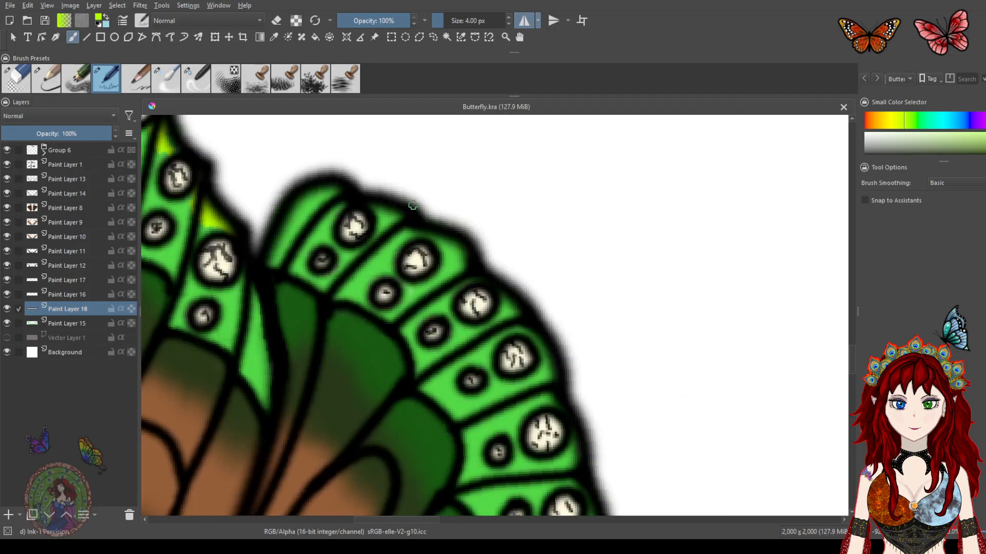
pyautogui.moveTo(357, 227); pyautogui.dragTo(414, 252)
pyautogui.moveTo(307, 311)
pyautogui.mouseDown()
pyautogui.moveTo(318, 428)
pyautogui.moveTo(310, 314)
pyautogui.moveTo(322, 379)
pyautogui.mouseUp()
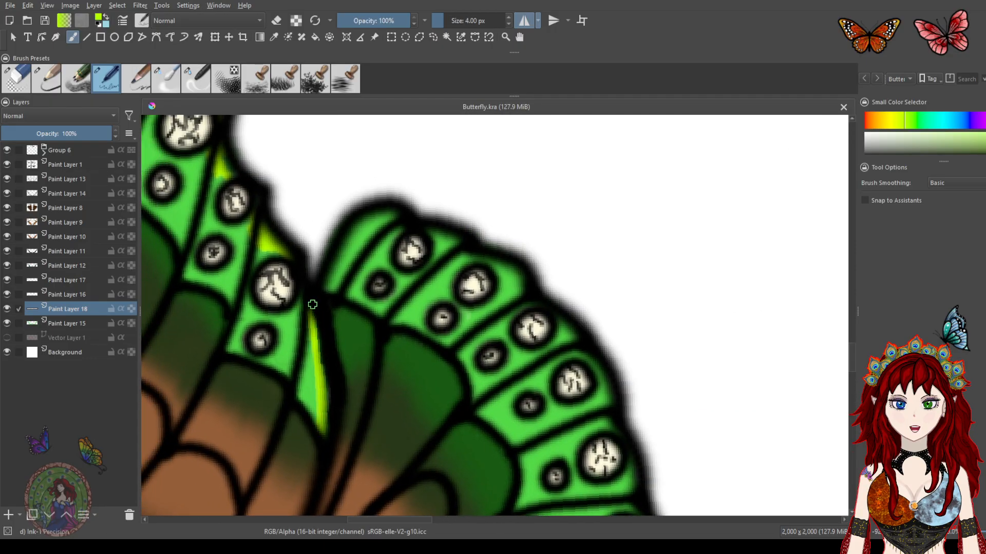
pyautogui.moveTo(391, 209); pyautogui.dragTo(341, 236)
pyautogui.moveTo(388, 215)
pyautogui.mouseDown()
pyautogui.moveTo(358, 234)
pyautogui.moveTo(324, 289)
pyautogui.moveTo(348, 238)
pyautogui.moveTo(401, 213)
pyautogui.moveTo(372, 226)
pyautogui.moveTo(332, 282)
pyautogui.mouseUp()
pyautogui.moveTo(454, 245); pyautogui.dragTo(429, 232)
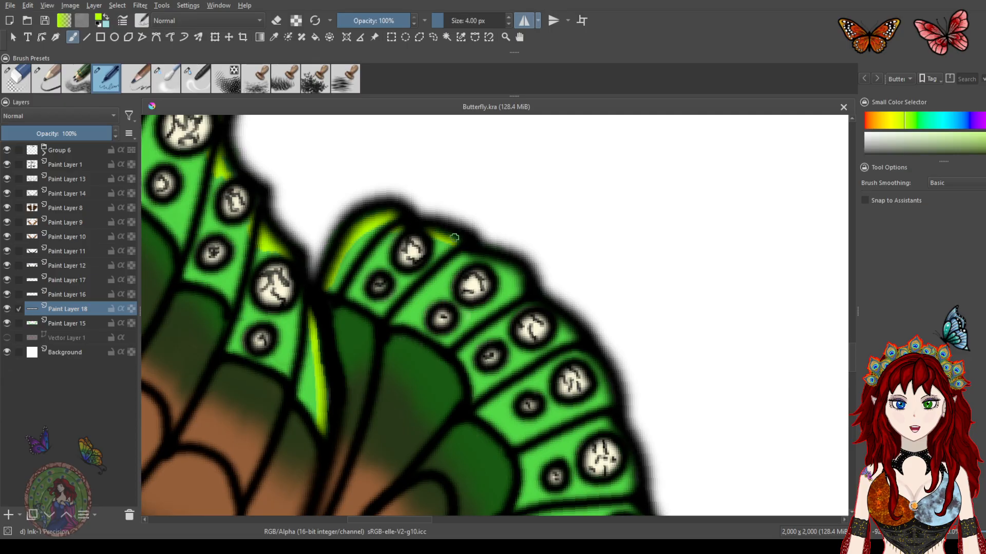
pyautogui.moveTo(480, 260)
pyautogui.mouseDown()
pyautogui.moveTo(461, 255)
pyautogui.moveTo(520, 293)
pyautogui.mouseUp()
pyautogui.moveTo(562, 337)
pyautogui.mouseDown()
pyautogui.moveTo(572, 338)
pyautogui.moveTo(480, 215)
pyautogui.moveTo(487, 237)
pyautogui.mouseUp()
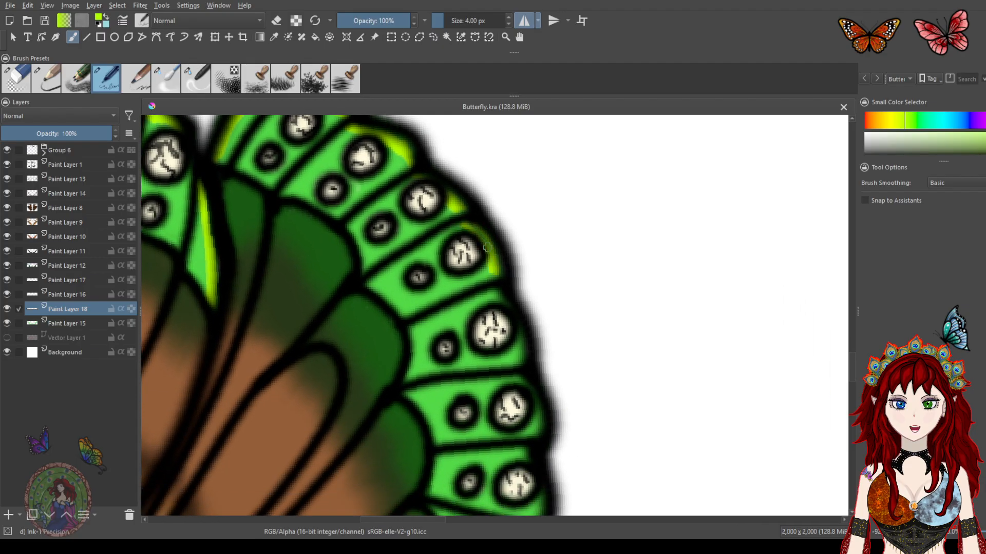
# Paint lime highlights along the lower hindwing's outer edge segments
pyautogui.moveTo(490, 290); pyautogui.dragTo(498, 302)
pyautogui.moveTo(514, 355); pyautogui.dragTo(474, 188)
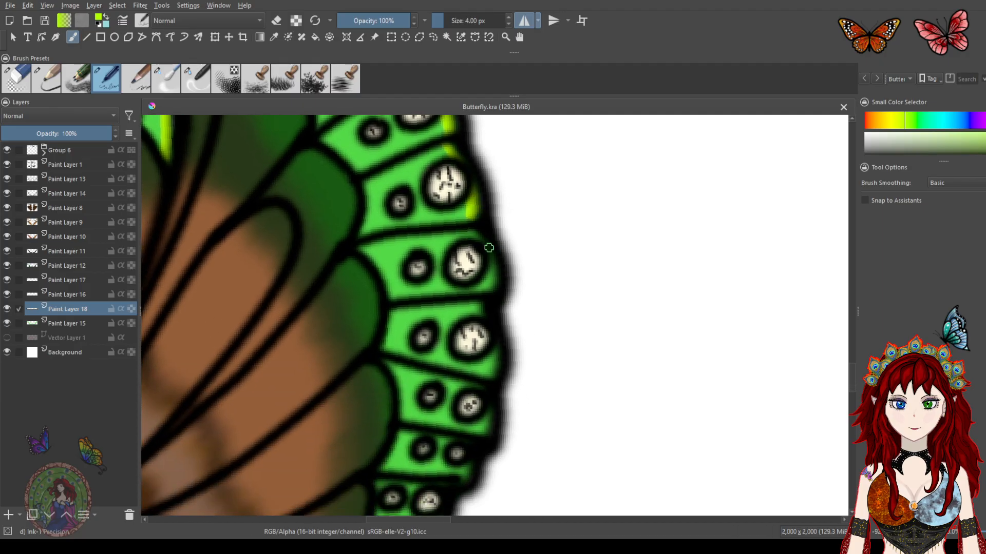
pyautogui.moveTo(491, 268); pyautogui.dragTo(486, 291)
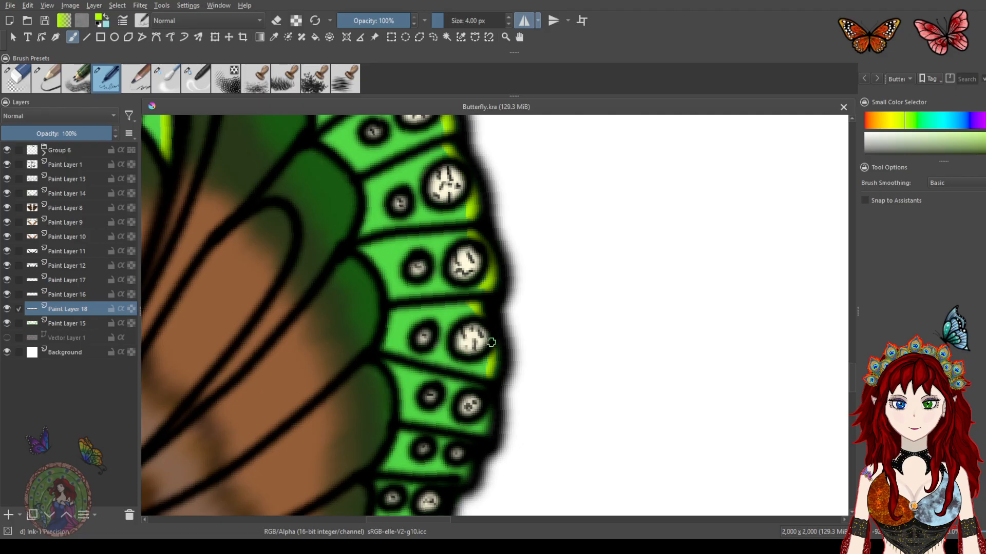
pyautogui.moveTo(480, 363); pyautogui.dragTo(493, 267)
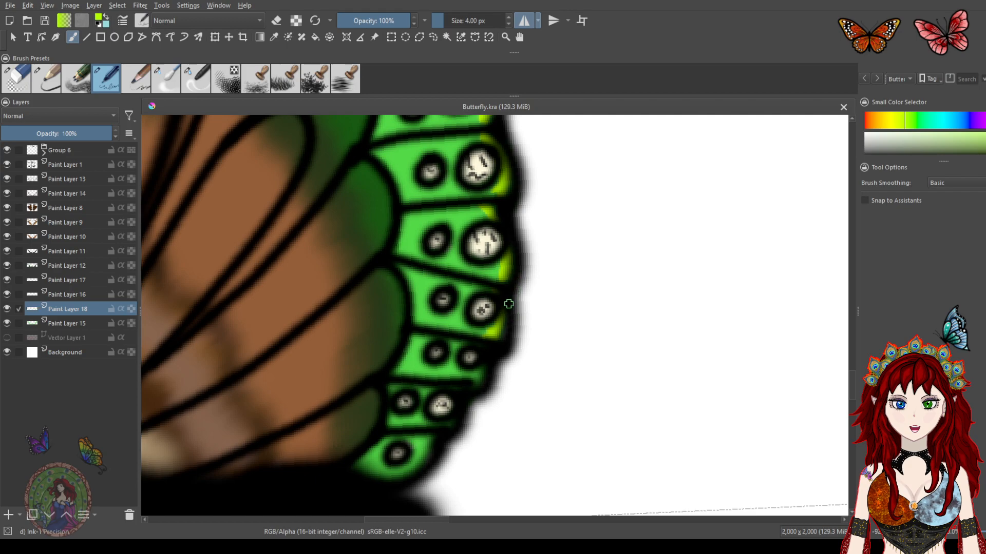
pyautogui.moveTo(486, 323); pyautogui.dragTo(511, 236)
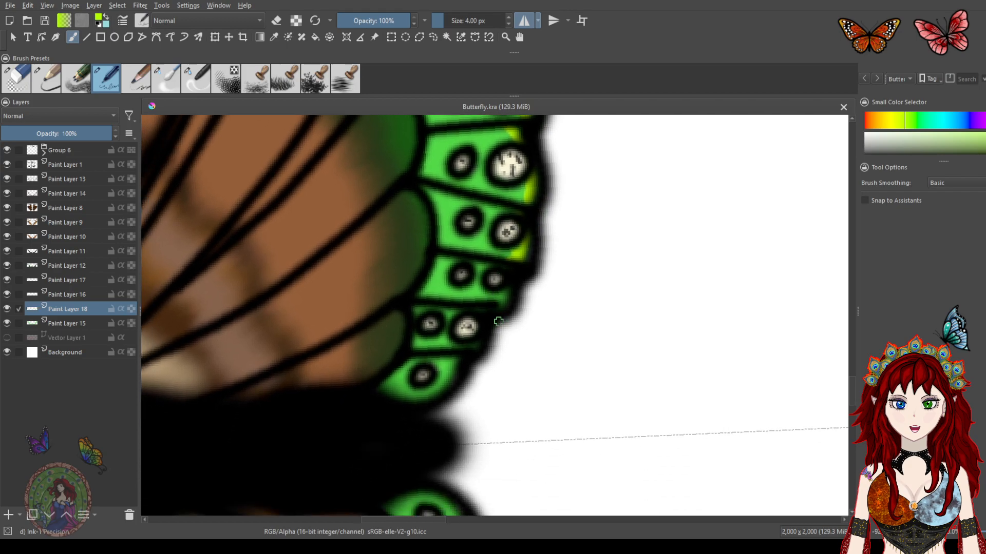
pyautogui.moveTo(460, 355)
pyautogui.mouseDown()
pyautogui.moveTo(445, 381)
pyautogui.moveTo(417, 396)
pyautogui.moveTo(428, 386)
pyautogui.mouseUp()
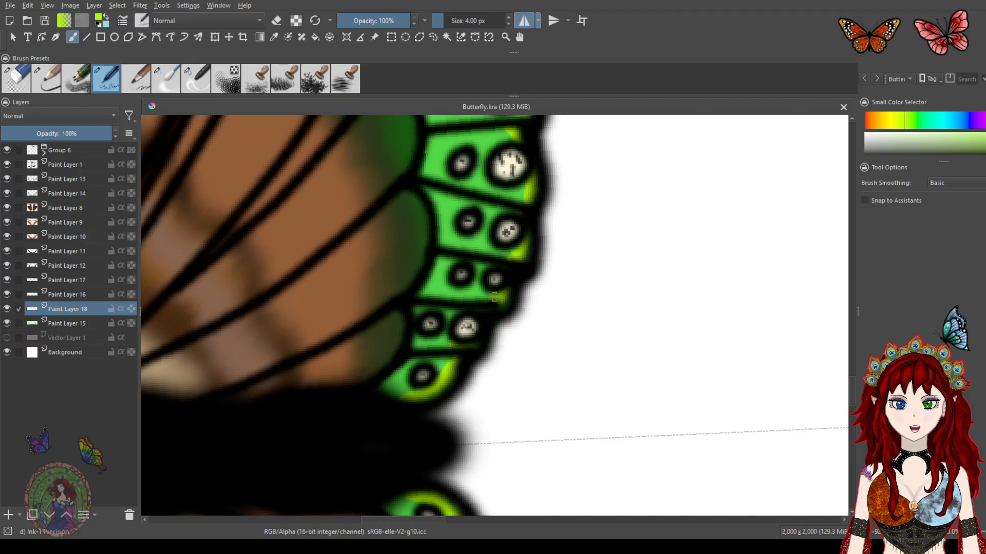
pyautogui.moveTo(532, 199); pyautogui.dragTo(542, 354)
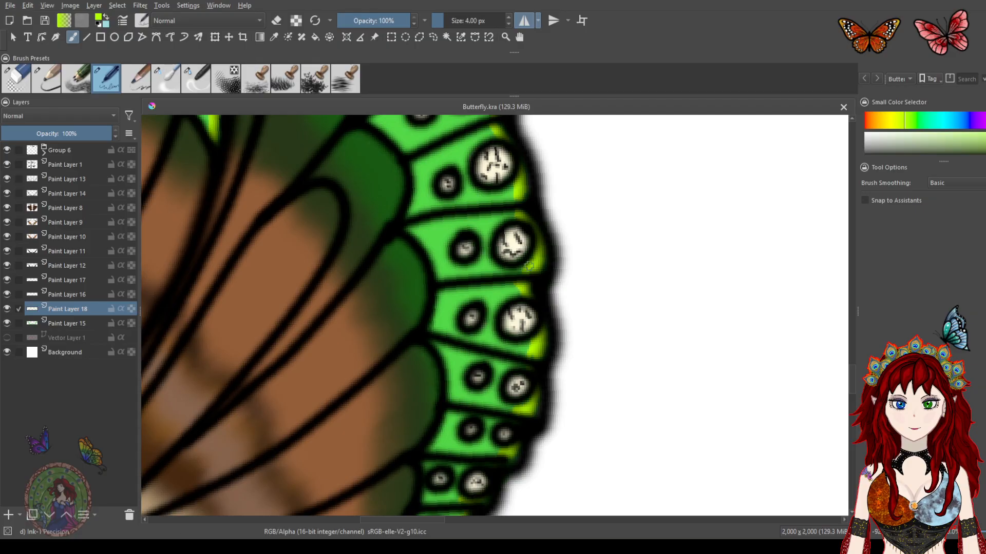
# Switch to the blender brush at about 14 px and soften the lime highlights along the hindwing's outer edge
pyautogui.scroll(-5, 534, 250)
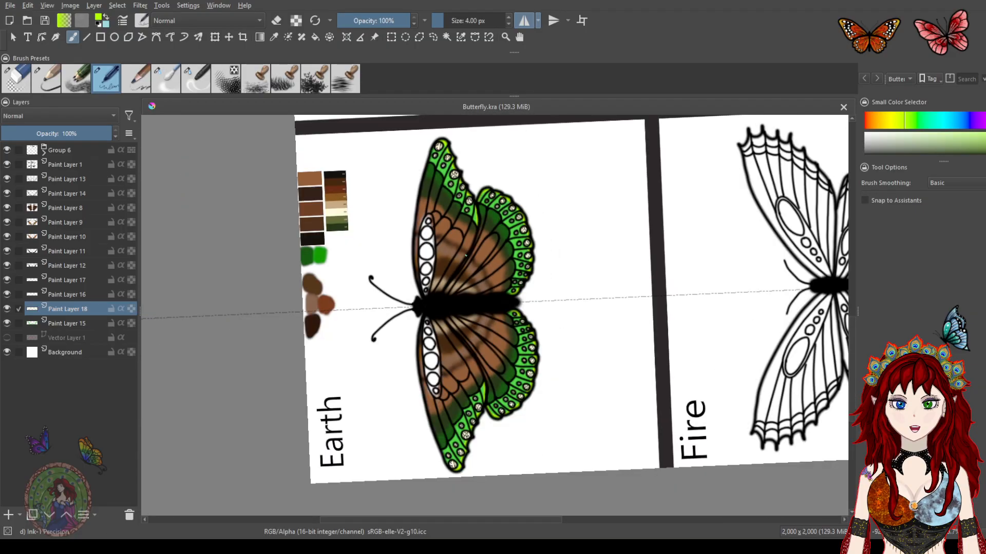
pyautogui.scroll(2, 465, 255)
pyautogui.scroll(5, 462, 293)
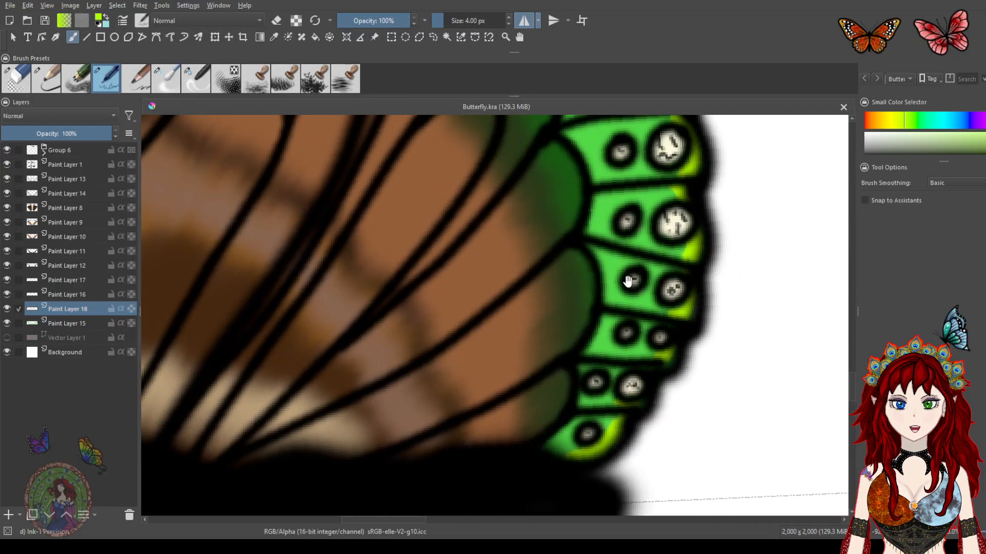
pyautogui.moveTo(627, 281); pyautogui.dragTo(554, 283)
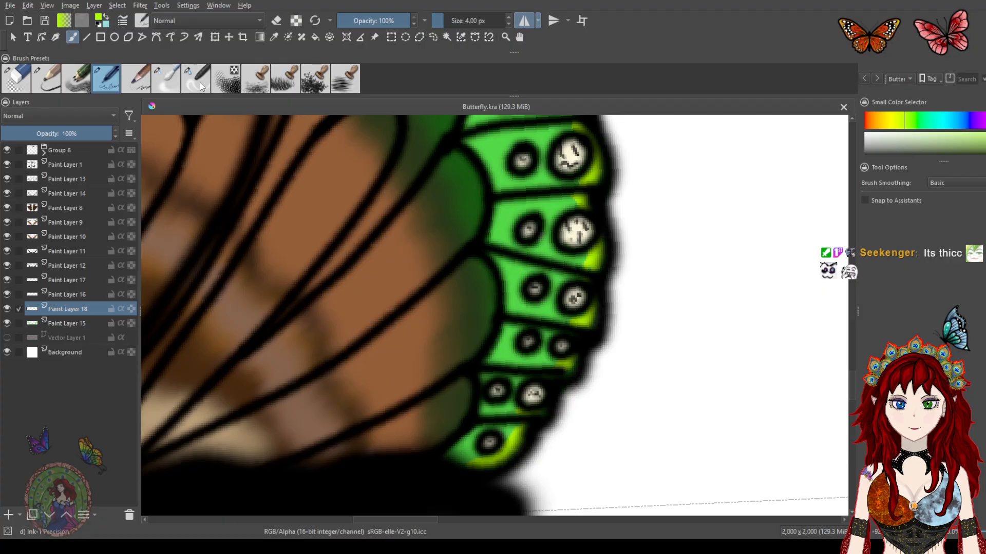
pyautogui.press('/')
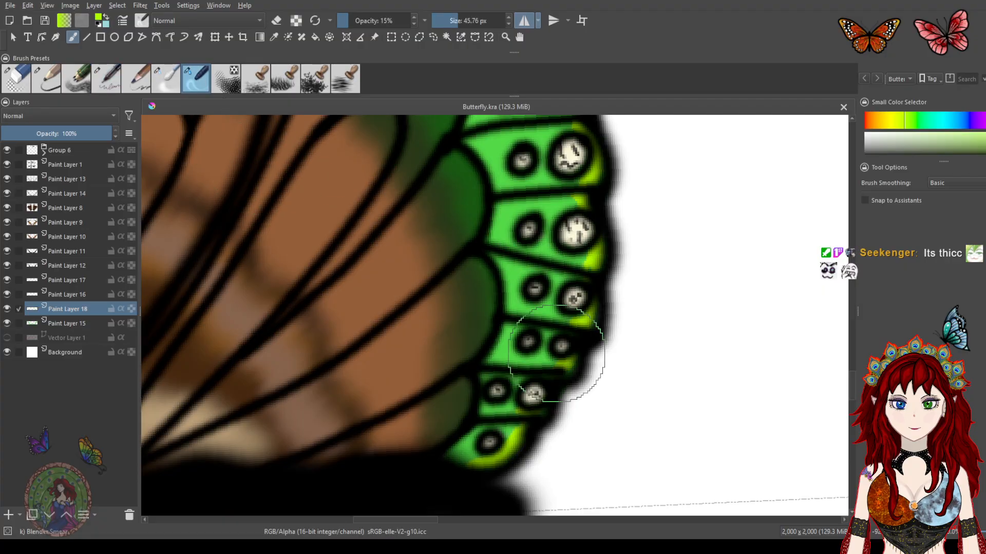
pyautogui.moveTo(451, 23); pyautogui.dragTo(448, 22)
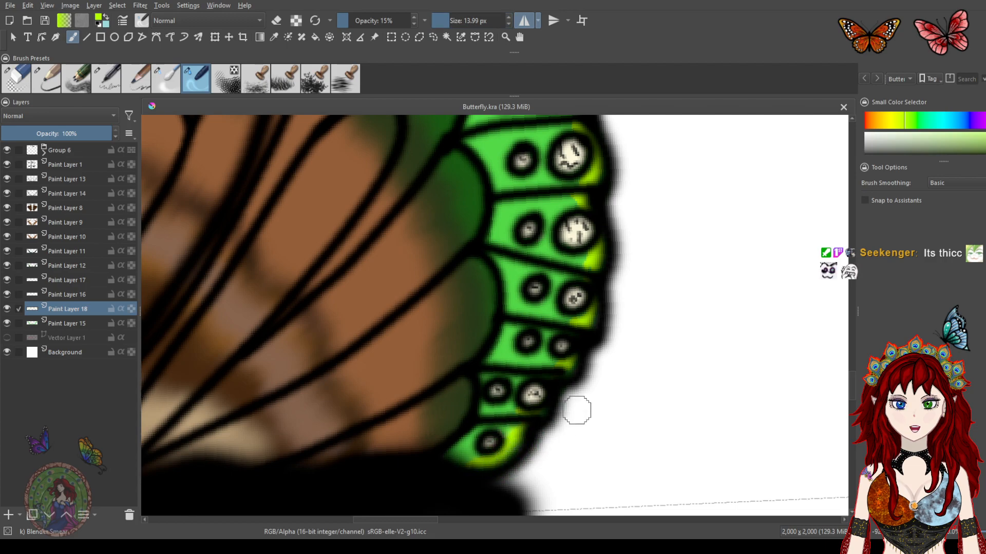
pyautogui.moveTo(576, 374); pyautogui.dragTo(556, 368)
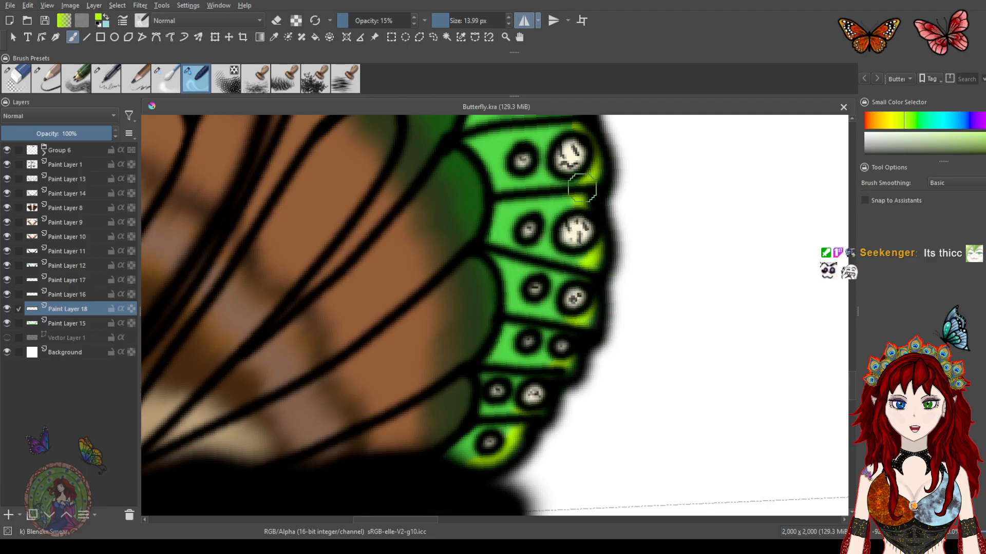
pyautogui.moveTo(575, 154); pyautogui.dragTo(597, 300)
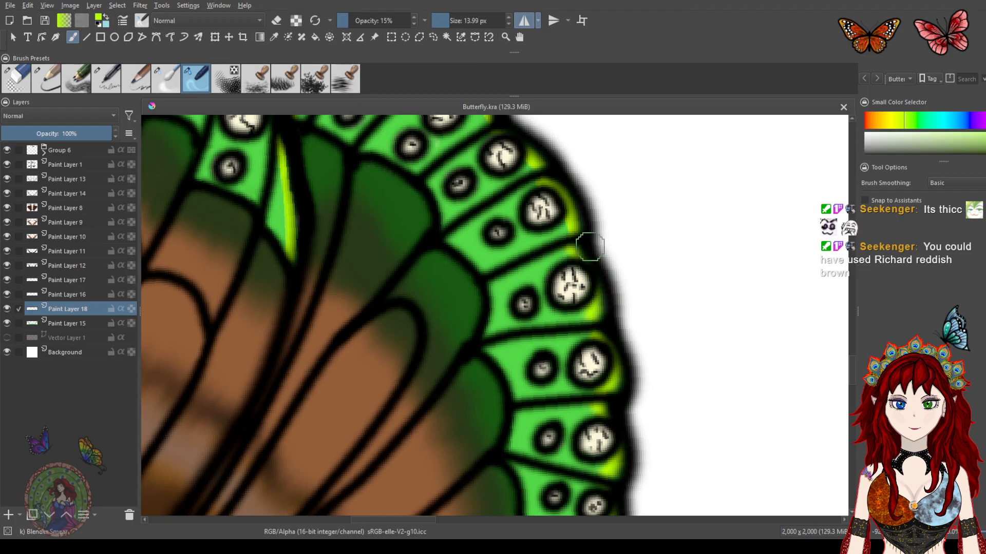
pyautogui.moveTo(500, 213); pyautogui.dragTo(553, 338)
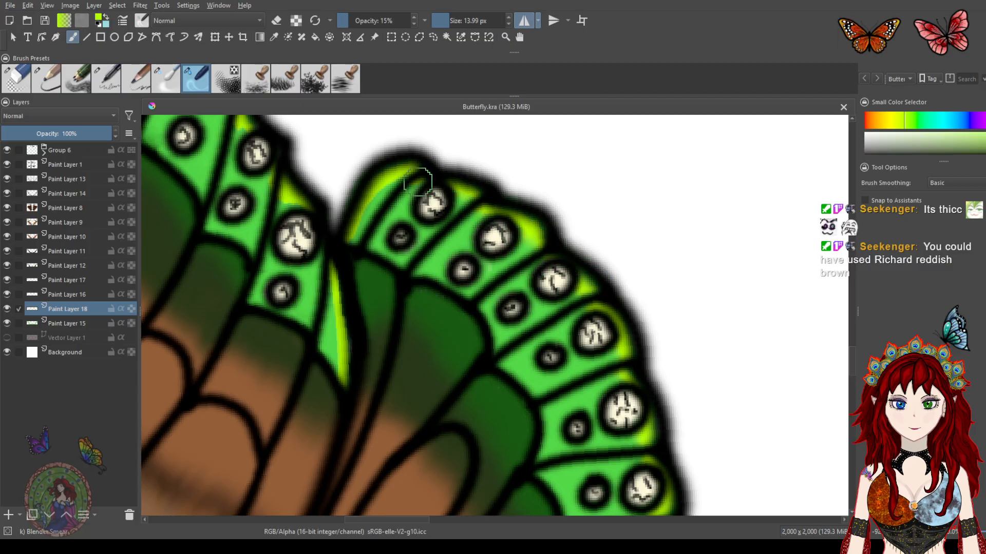
# Blend the lime highlights along the forewing's outer edge and its vein cells
pyautogui.moveTo(391, 352); pyautogui.dragTo(520, 305)
pyautogui.moveTo(474, 230)
pyautogui.mouseDown()
pyautogui.moveTo(457, 269)
pyautogui.moveTo(463, 322)
pyautogui.mouseUp()
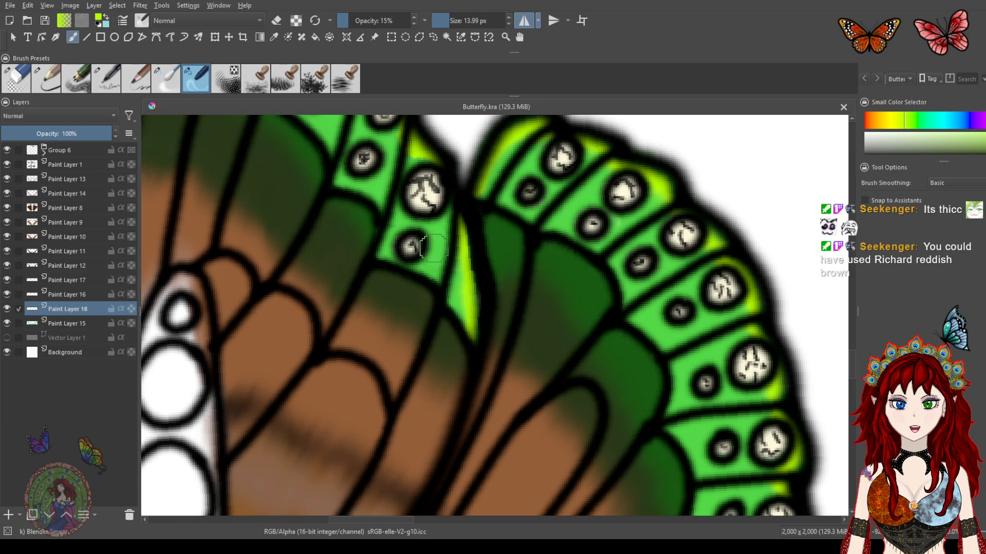
pyautogui.moveTo(437, 172); pyautogui.dragTo(476, 224)
pyautogui.moveTo(455, 190); pyautogui.dragTo(455, 225)
pyautogui.moveTo(399, 272); pyautogui.dragTo(447, 401)
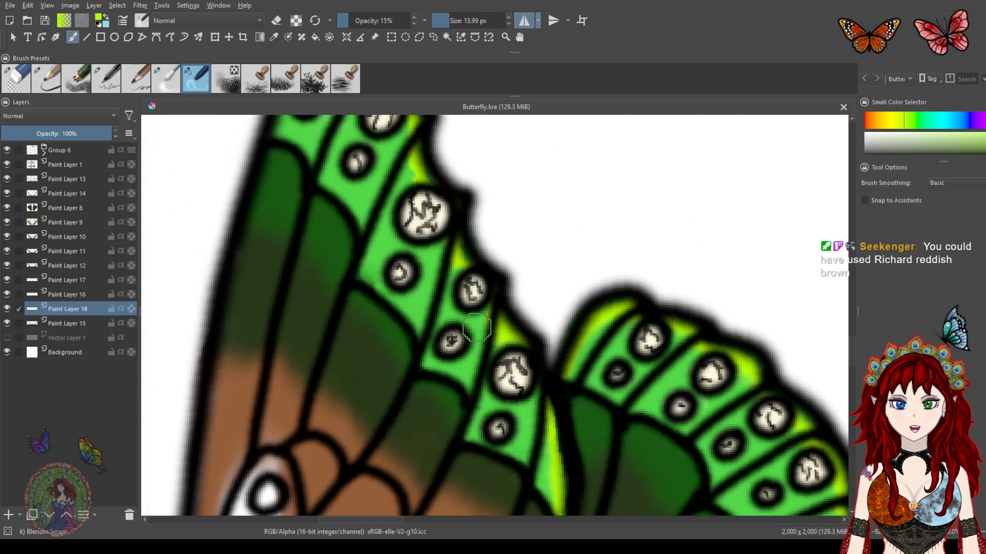
pyautogui.moveTo(412, 276); pyautogui.dragTo(437, 345)
pyautogui.moveTo(442, 224)
pyautogui.mouseDown()
pyautogui.moveTo(435, 230)
pyautogui.moveTo(448, 241)
pyautogui.mouseUp()
pyautogui.moveTo(412, 269); pyautogui.dragTo(441, 349)
pyautogui.moveTo(428, 223); pyautogui.dragTo(439, 237)
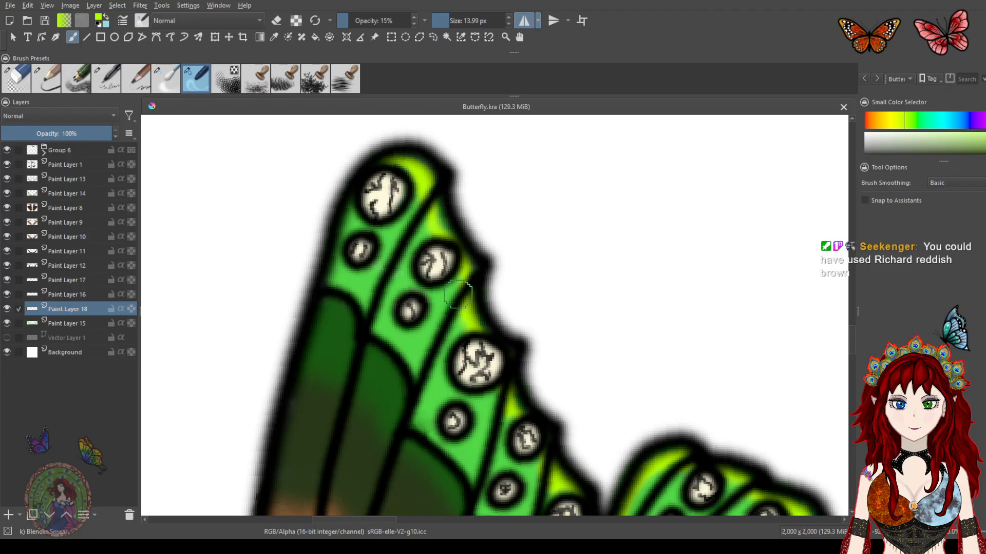
# Zoom out and pan around the coloured Earth butterfly to review the edge highlights
pyautogui.scroll(1, 489, 286)
pyautogui.scroll(-1, 482, 294)
pyautogui.scroll(-4, 482, 294)
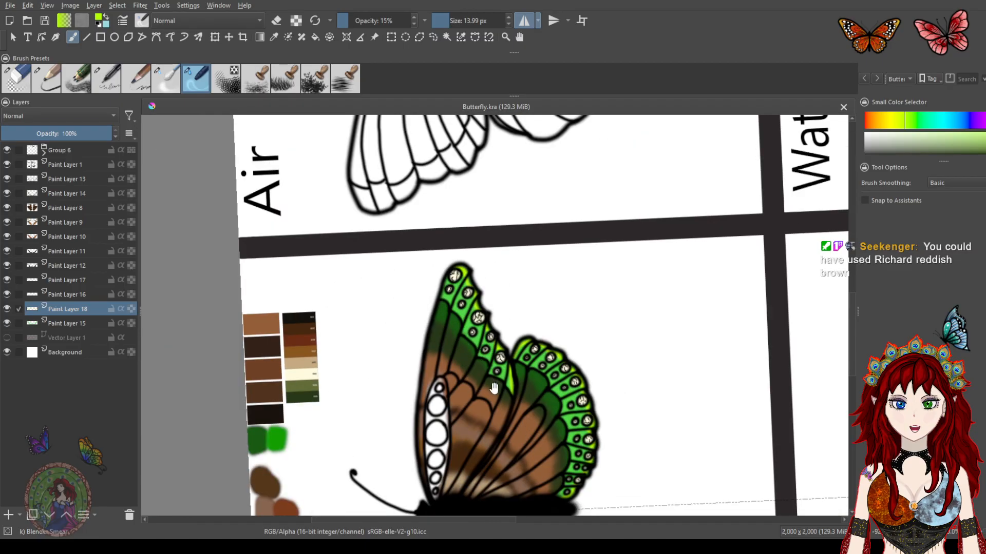
pyautogui.moveTo(494, 387); pyautogui.dragTo(411, 260)
pyautogui.scroll(-3, 452, 318)
pyautogui.scroll(1, 455, 322)
pyautogui.scroll(1, 454, 322)
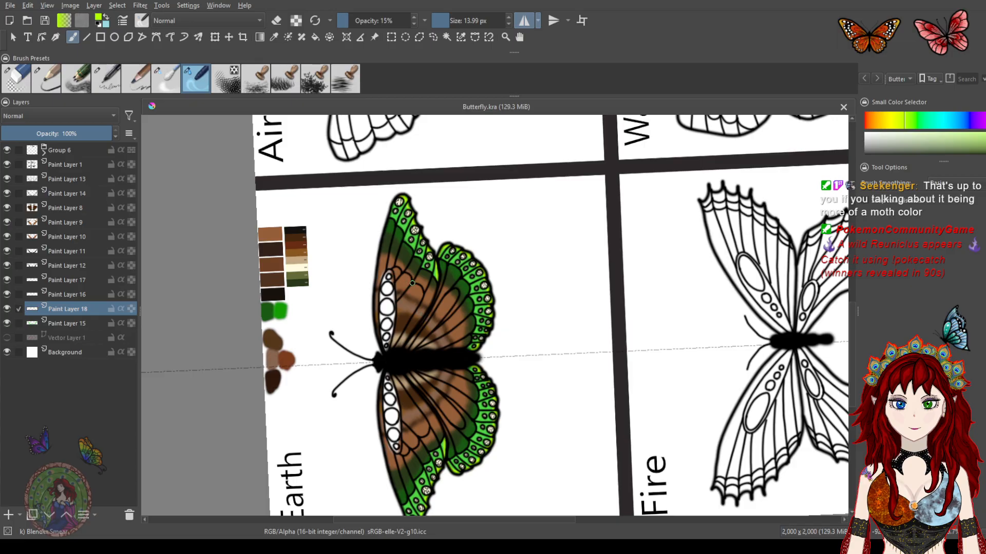
pyautogui.moveTo(416, 292); pyautogui.dragTo(470, 313)
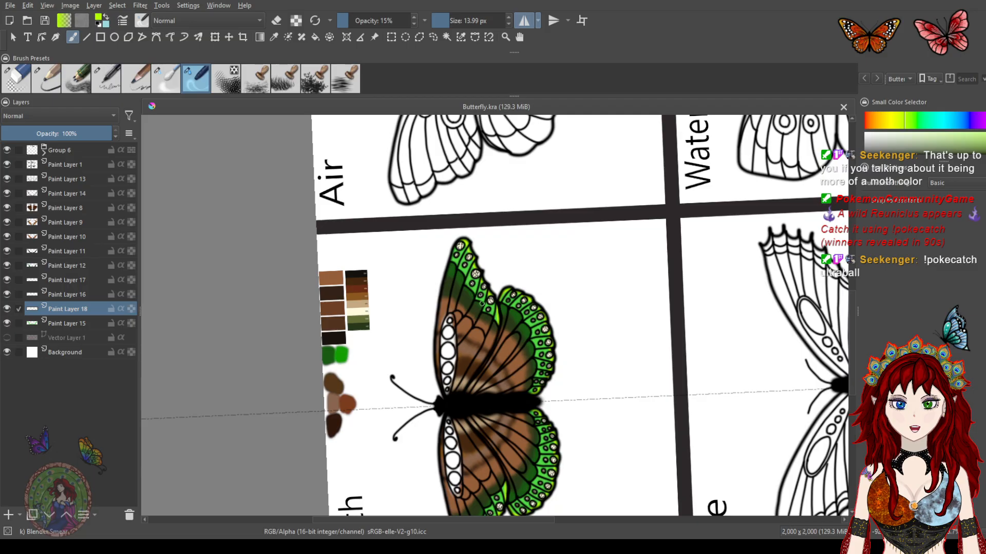
pyautogui.scroll(5, 470, 298)
pyautogui.moveTo(445, 240)
pyautogui.mouseDown()
pyautogui.moveTo(480, 286)
pyautogui.moveTo(468, 353)
pyautogui.mouseUp()
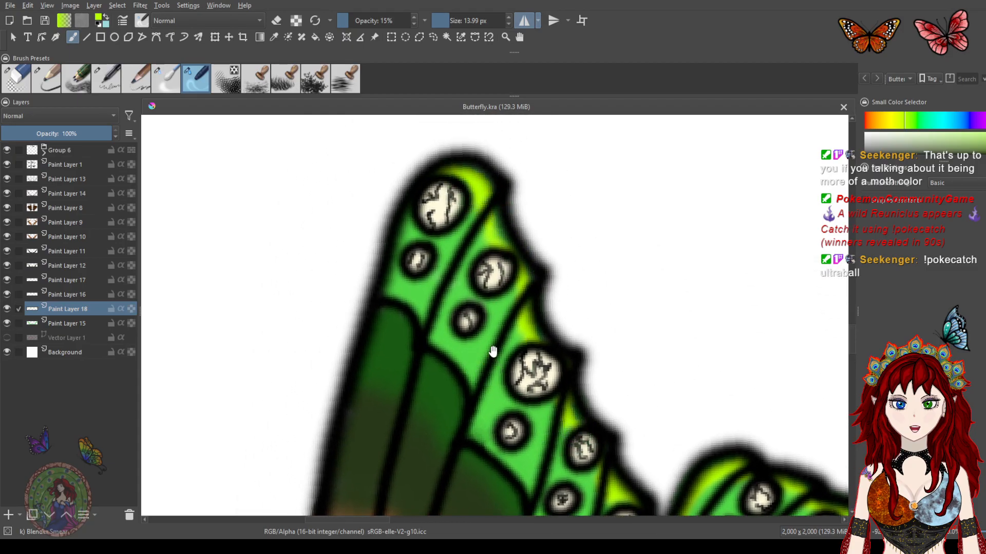
pyautogui.scroll(-1, 491, 353)
pyautogui.scroll(-1, 491, 349)
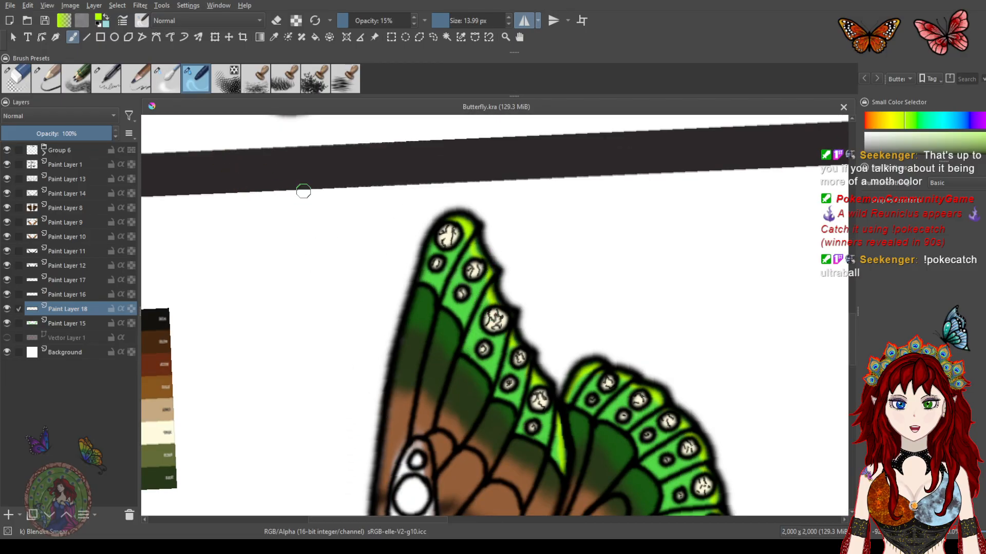
# Try stamping with a large leaf stamp brush beside the forewing and undo the stamps
pyautogui.click(315, 79)
pyautogui.moveTo(287, 276)
pyautogui.mouseDown()
pyautogui.moveTo(295, 304)
pyautogui.moveTo(285, 354)
pyautogui.moveTo(313, 286)
pyautogui.moveTo(393, 213)
pyautogui.moveTo(394, 284)
pyautogui.mouseUp()
pyautogui.hotkey('ctrl', 'z')
pyautogui.hotkey('ctrl', 'z')
pyautogui.hotkey('ctrl', 'z')
pyautogui.hotkey('ctrl', 'z')
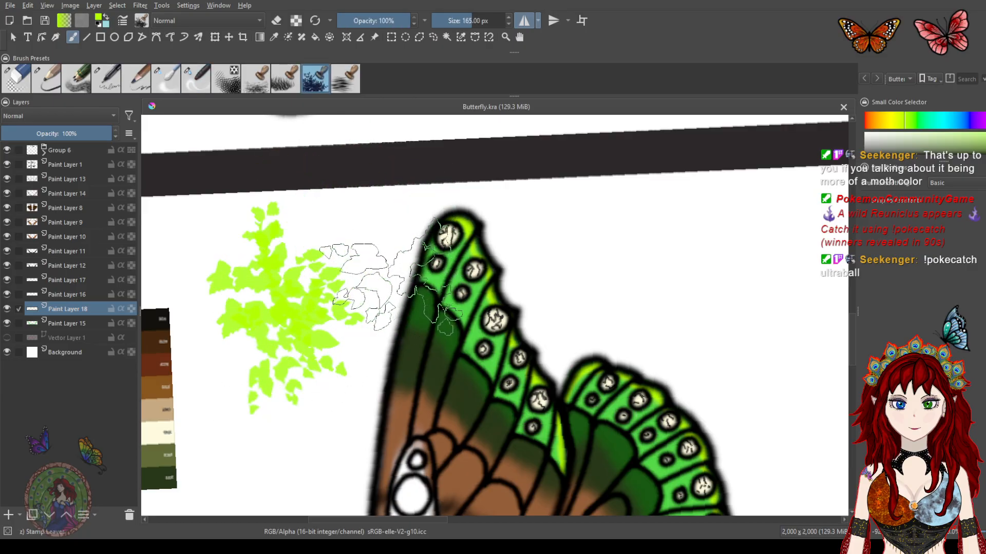
# Shrink the stamp brush to about 18 px and pick an orange colour
pyautogui.moveTo(468, 21); pyautogui.dragTo(447, 18)
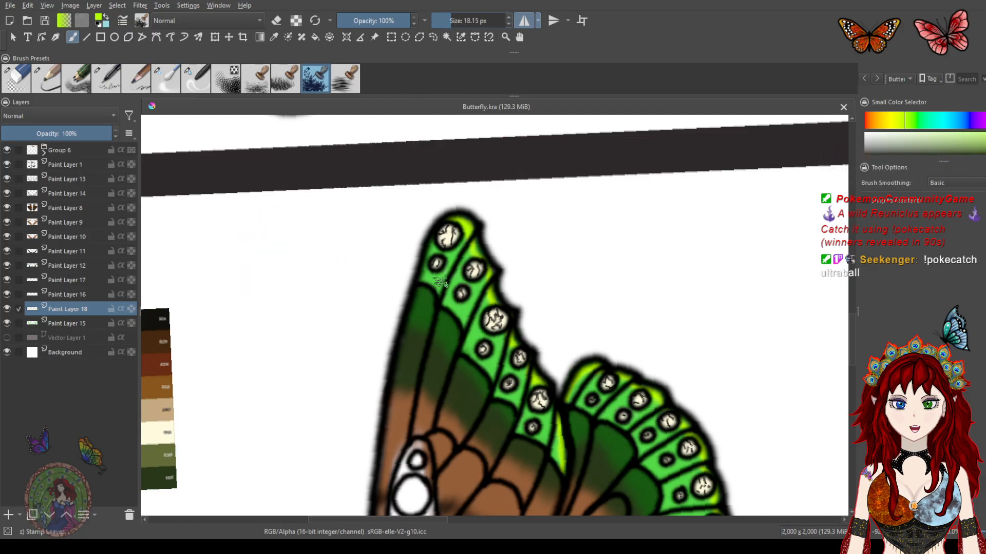
pyautogui.moveTo(433, 277); pyautogui.dragTo(440, 282)
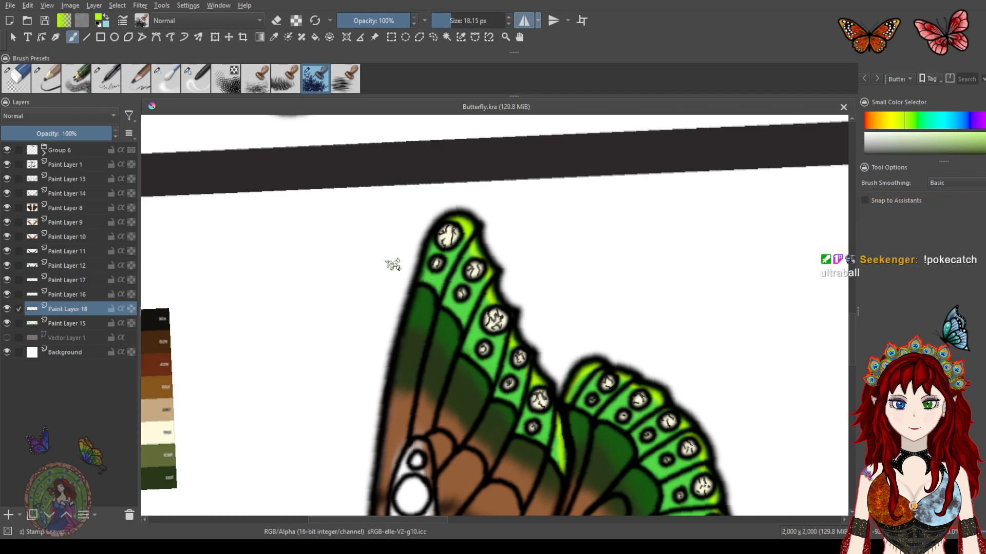
pyautogui.click(7, 515)
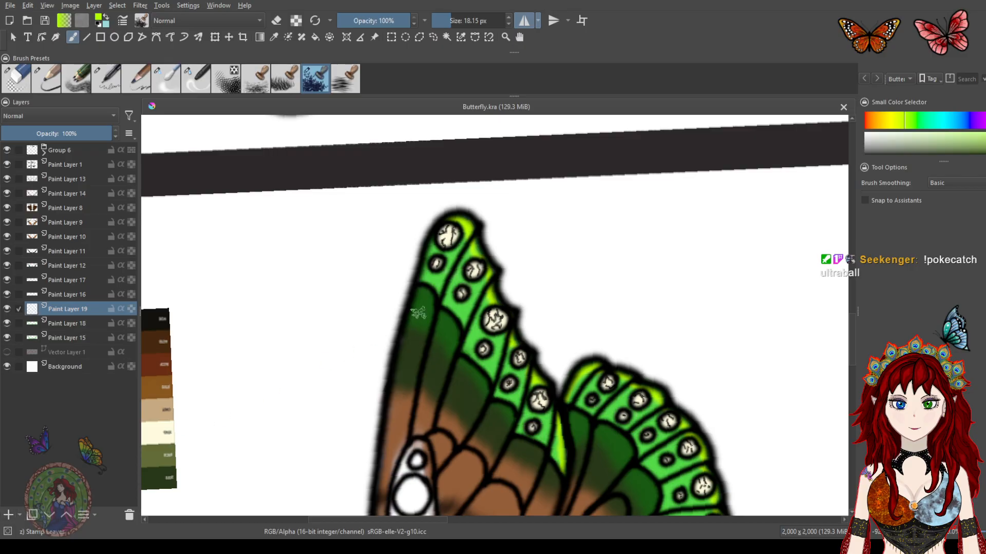
pyautogui.click(886, 124)
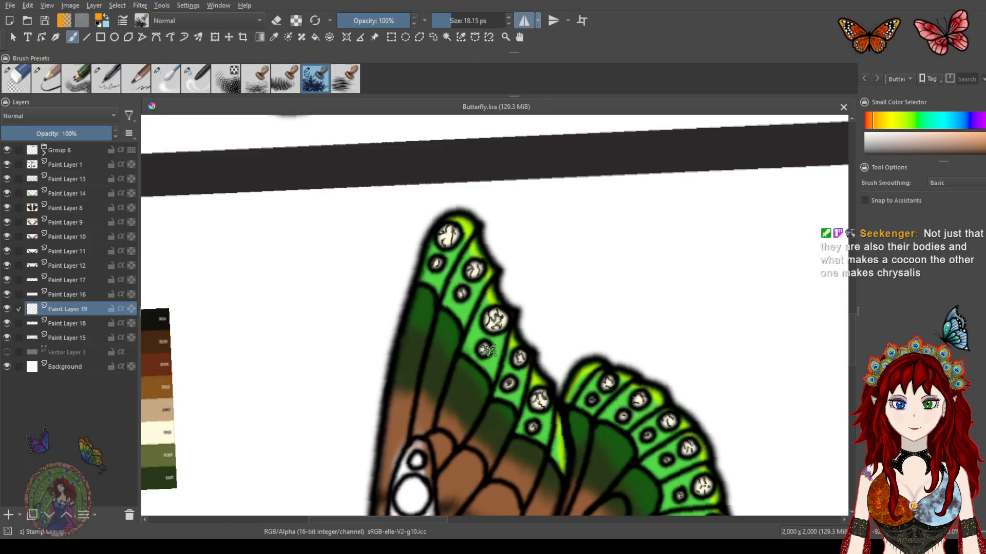
pyautogui.hotkey('ctrl', 'z')
pyautogui.moveTo(458, 314); pyautogui.dragTo(478, 204)
pyautogui.hotkey('ctrl', 'z')
pyautogui.moveTo(444, 389); pyautogui.dragTo(485, 251)
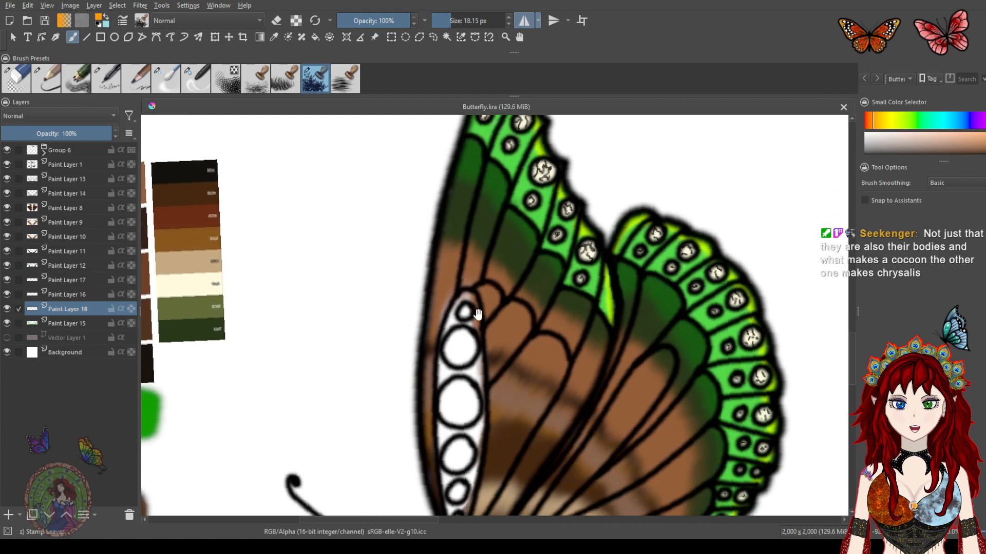
# Try stamping orange texture along the antennae and undo it
pyautogui.moveTo(477, 321); pyautogui.dragTo(446, 146)
pyautogui.moveTo(489, 280); pyautogui.dragTo(411, 220)
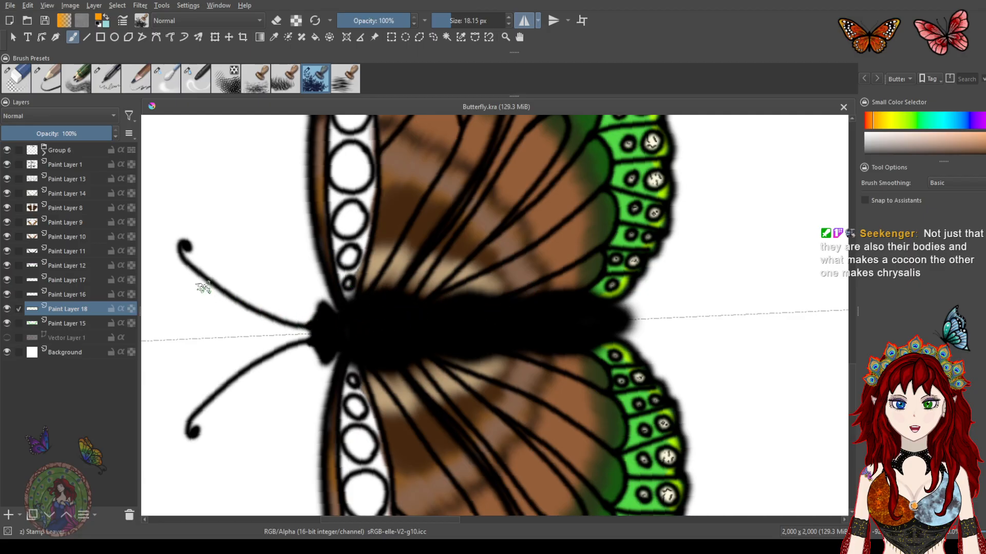
pyautogui.moveTo(311, 320); pyautogui.dragTo(268, 257)
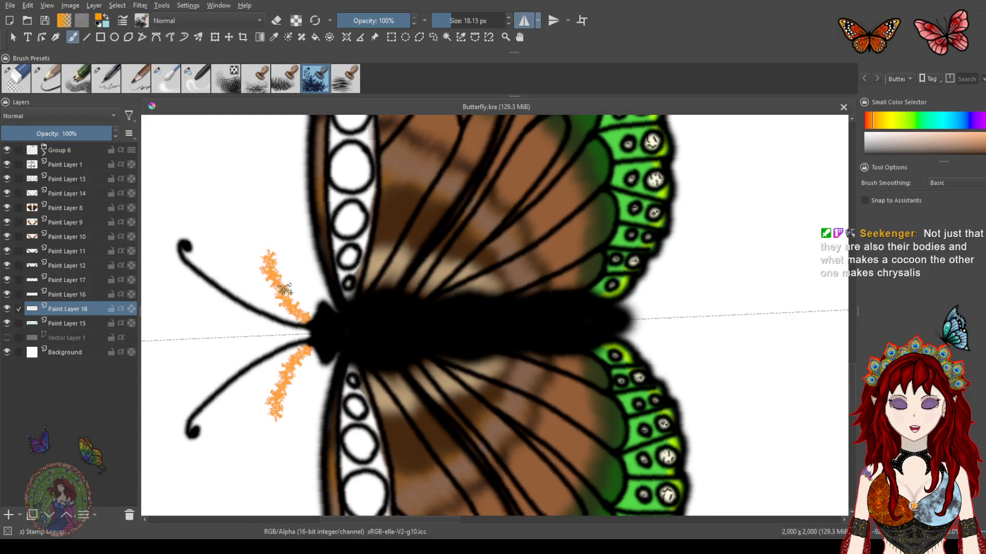
pyautogui.hotkey('ctrl', 'z')
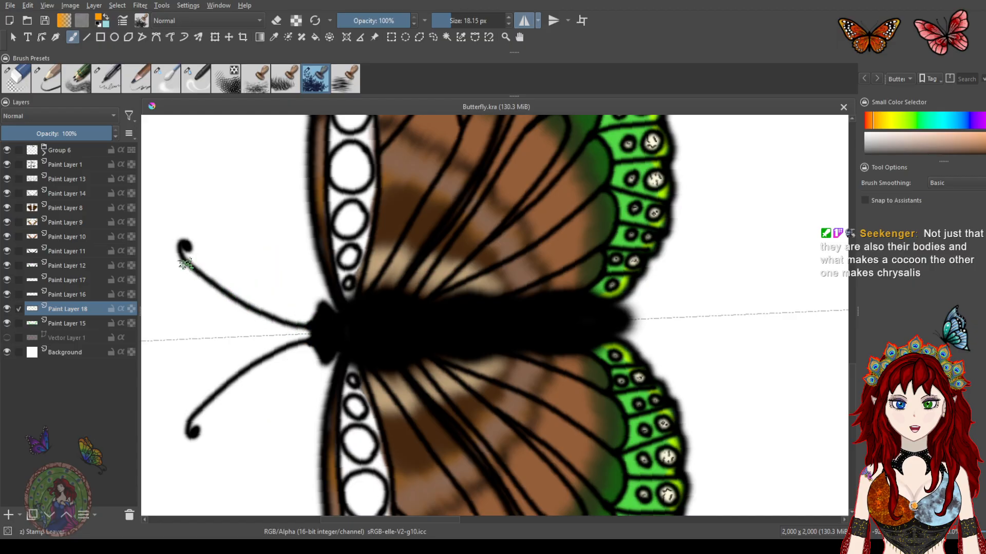
# Toggle the visibility of Paint Layer 16 to check what it contains
pyautogui.moveTo(402, 244); pyautogui.dragTo(422, 319)
pyautogui.moveTo(421, 214); pyautogui.dragTo(441, 300)
pyautogui.moveTo(442, 141); pyautogui.dragTo(457, 283)
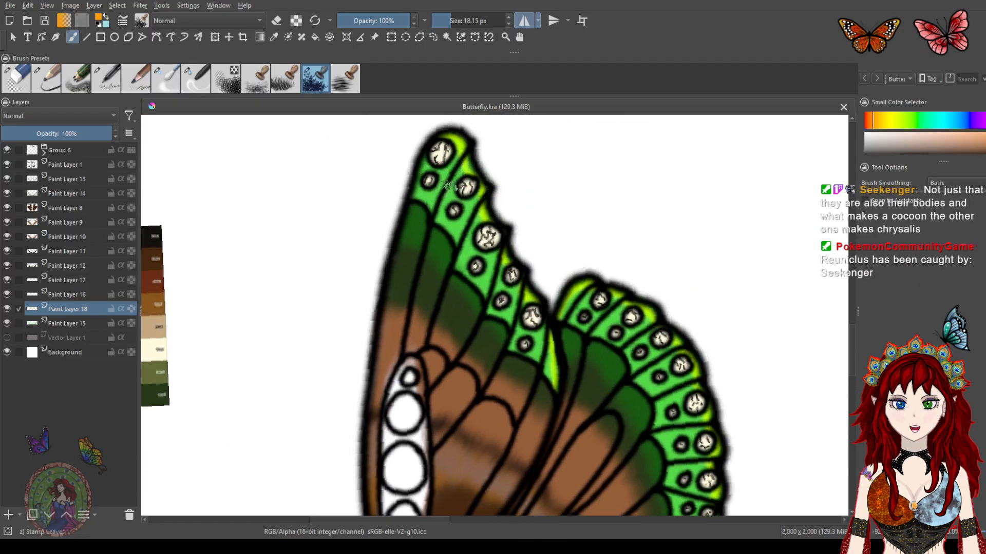
pyautogui.click(5, 310)
pyautogui.click(5, 311)
pyautogui.click(6, 311)
pyautogui.click(7, 309)
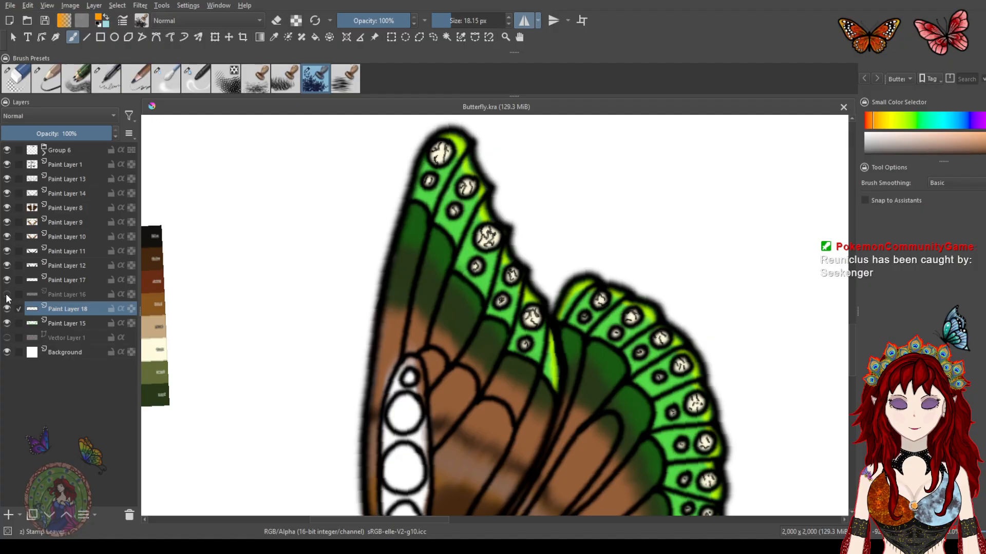
# Add a new paint layer and stamp orange texture along the light green band near the forewing's upper edge
pyautogui.click(7, 515)
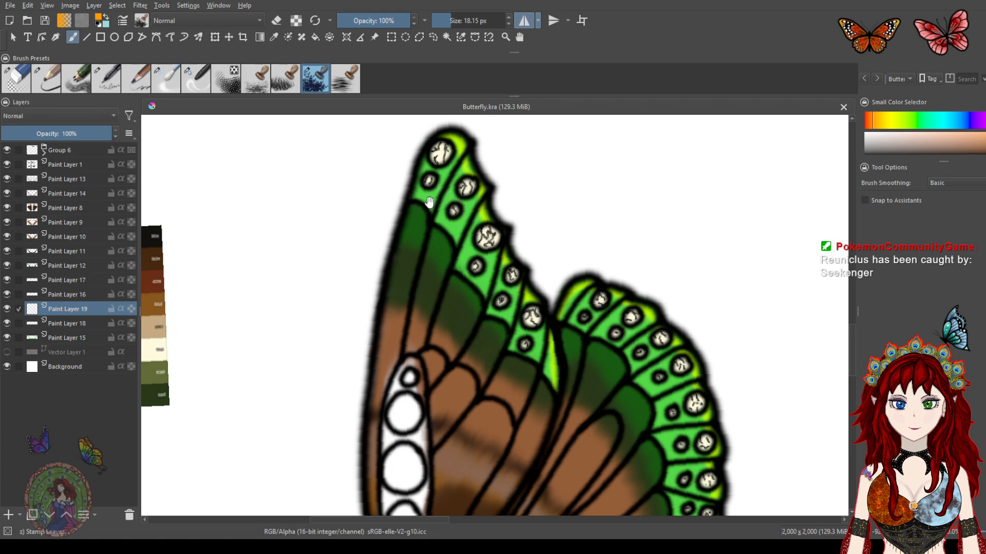
pyautogui.moveTo(430, 203); pyautogui.dragTo(426, 239)
pyautogui.scroll(-1, 427, 239)
pyautogui.scroll(5, 426, 241)
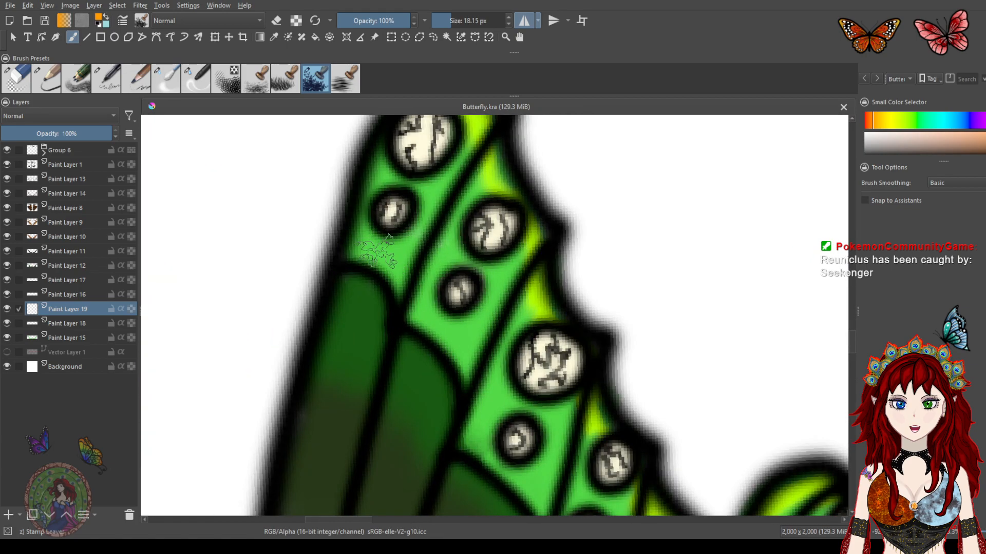
pyautogui.moveTo(386, 247)
pyautogui.mouseDown()
pyautogui.moveTo(365, 251)
pyautogui.moveTo(377, 248)
pyautogui.mouseUp()
pyautogui.moveTo(390, 261)
pyautogui.mouseDown()
pyautogui.moveTo(411, 302)
pyautogui.moveTo(469, 356)
pyautogui.moveTo(475, 343)
pyautogui.moveTo(402, 220)
pyautogui.mouseUp()
pyautogui.moveTo(427, 267); pyautogui.dragTo(388, 261)
pyautogui.click(355, 309)
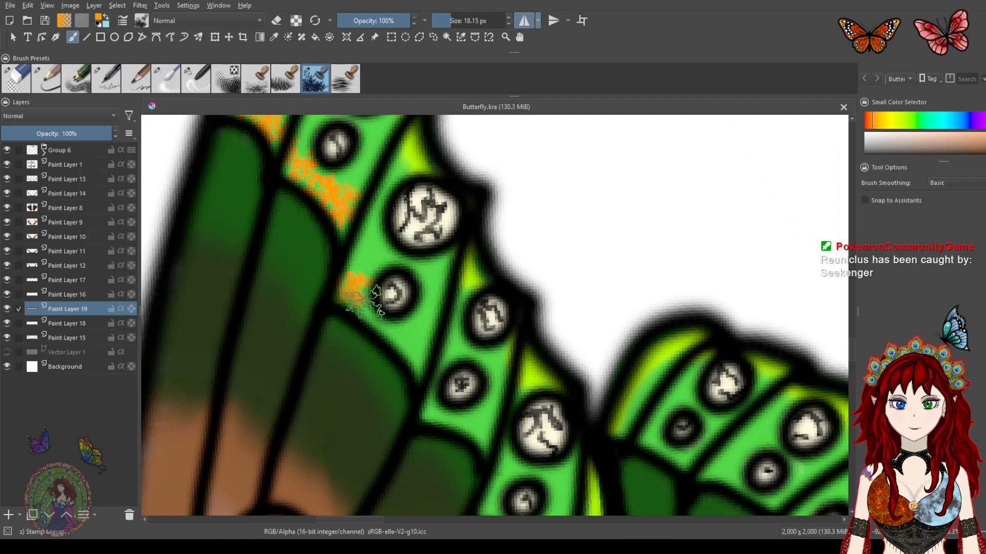
pyautogui.click(412, 358)
pyautogui.moveTo(414, 359)
pyautogui.mouseDown()
pyautogui.moveTo(385, 330)
pyautogui.moveTo(387, 293)
pyautogui.moveTo(341, 263)
pyautogui.moveTo(373, 316)
pyautogui.mouseUp()
pyautogui.moveTo(431, 359)
pyautogui.mouseDown()
pyautogui.moveTo(423, 395)
pyautogui.moveTo(476, 435)
pyautogui.moveTo(464, 418)
pyautogui.mouseUp()
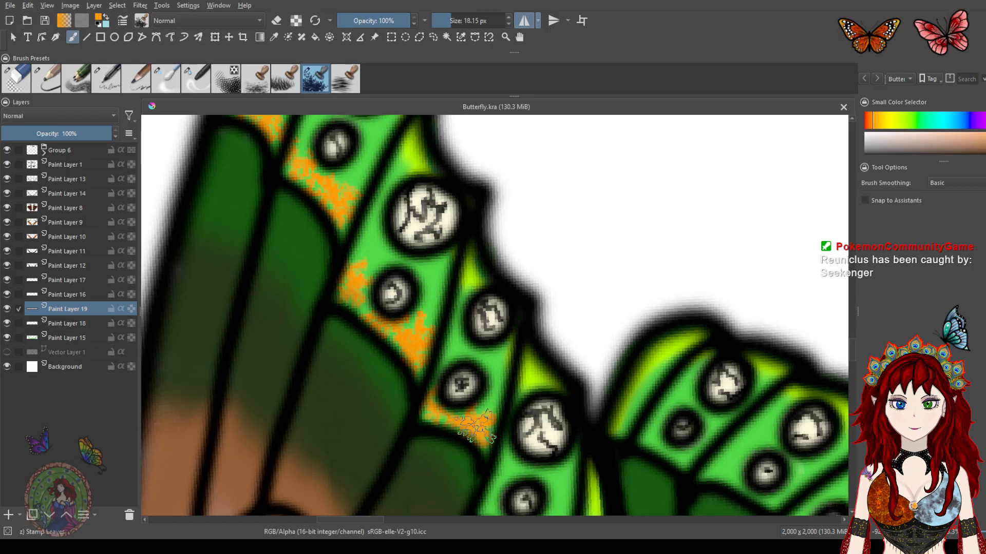
# Stamp orange texture along the hindwing's light green band and undo the last two stamps
pyautogui.scroll(-8, 477, 359)
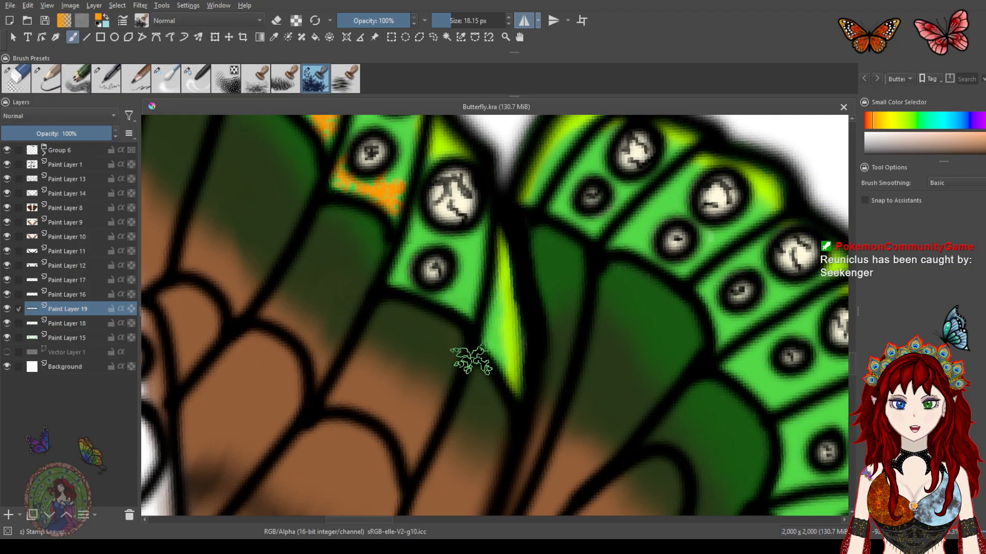
pyautogui.moveTo(465, 308)
pyautogui.mouseDown()
pyautogui.moveTo(457, 315)
pyautogui.moveTo(436, 286)
pyautogui.moveTo(402, 275)
pyautogui.moveTo(465, 280)
pyautogui.mouseUp()
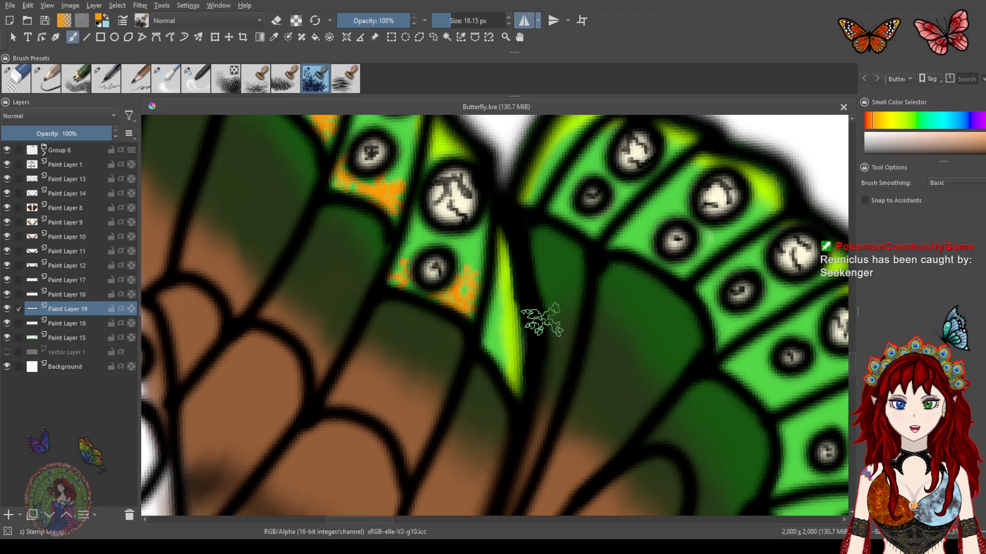
pyautogui.click(495, 340)
pyautogui.moveTo(578, 226)
pyautogui.mouseDown()
pyautogui.moveTo(530, 196)
pyautogui.moveTo(635, 212)
pyautogui.moveTo(622, 238)
pyautogui.moveTo(645, 261)
pyautogui.moveTo(674, 265)
pyautogui.moveTo(640, 248)
pyautogui.moveTo(690, 293)
pyautogui.moveTo(492, 219)
pyautogui.mouseUp()
pyautogui.moveTo(539, 293)
pyautogui.mouseDown()
pyautogui.moveTo(523, 236)
pyautogui.moveTo(552, 267)
pyautogui.moveTo(544, 314)
pyautogui.moveTo(561, 319)
pyautogui.moveTo(567, 303)
pyautogui.moveTo(591, 338)
pyautogui.moveTo(605, 341)
pyautogui.moveTo(534, 260)
pyautogui.moveTo(528, 282)
pyautogui.moveTo(548, 308)
pyautogui.moveTo(546, 336)
pyautogui.moveTo(554, 319)
pyautogui.moveTo(500, 254)
pyautogui.moveTo(480, 287)
pyautogui.moveTo(508, 326)
pyautogui.mouseUp()
pyautogui.click(554, 268)
pyautogui.click(555, 324)
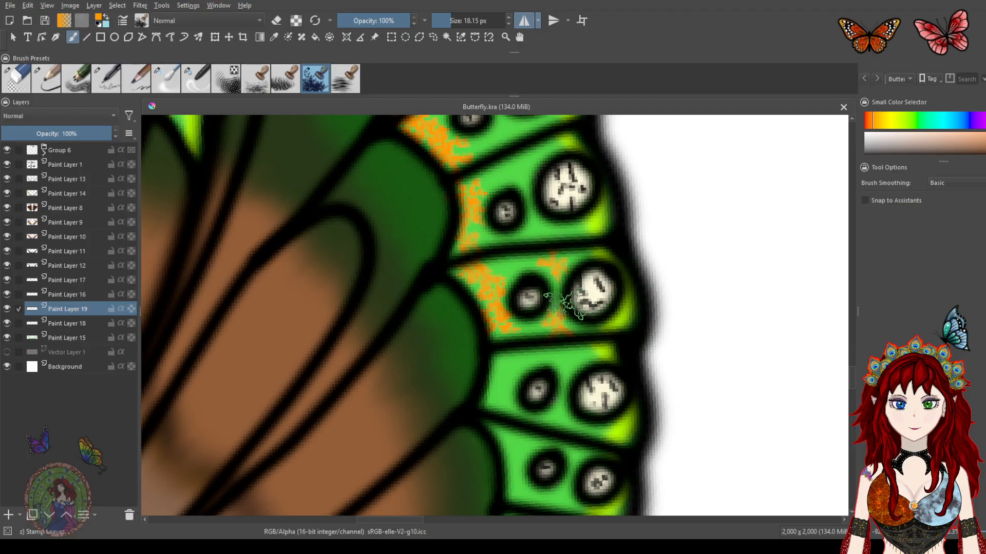
pyautogui.hotkey('ctrl', 'z')
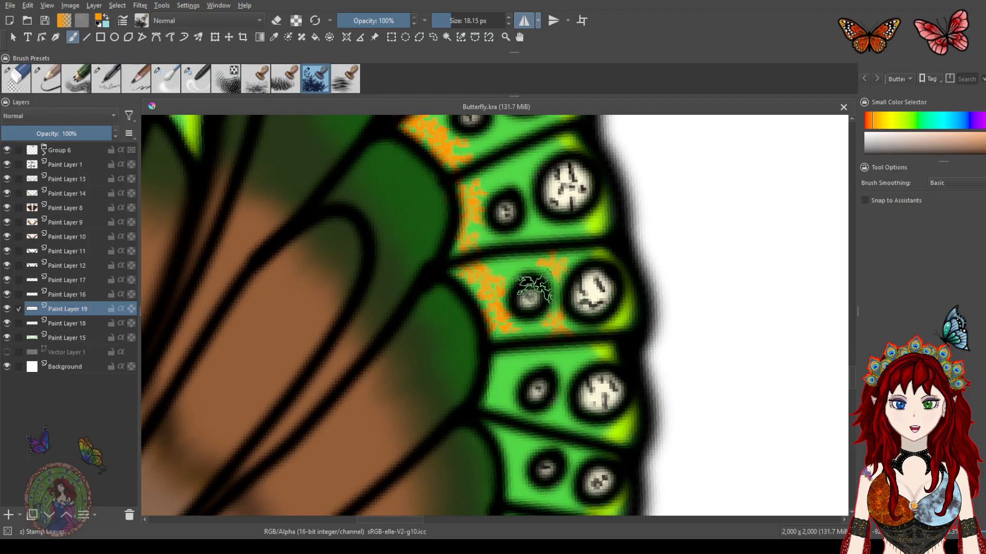
pyautogui.hotkey('ctrl', 'z')
# Stamp more orange texture along the inner edge of the hindwing's outer cells
pyautogui.click(505, 369)
pyautogui.click(495, 393)
pyautogui.moveTo(547, 351); pyautogui.dragTo(507, 225)
pyautogui.moveTo(452, 305); pyautogui.dragTo(469, 359)
pyautogui.moveTo(527, 329); pyautogui.dragTo(534, 193)
pyautogui.moveTo(475, 257); pyautogui.dragTo(453, 303)
pyautogui.moveTo(436, 341); pyautogui.dragTo(395, 417)
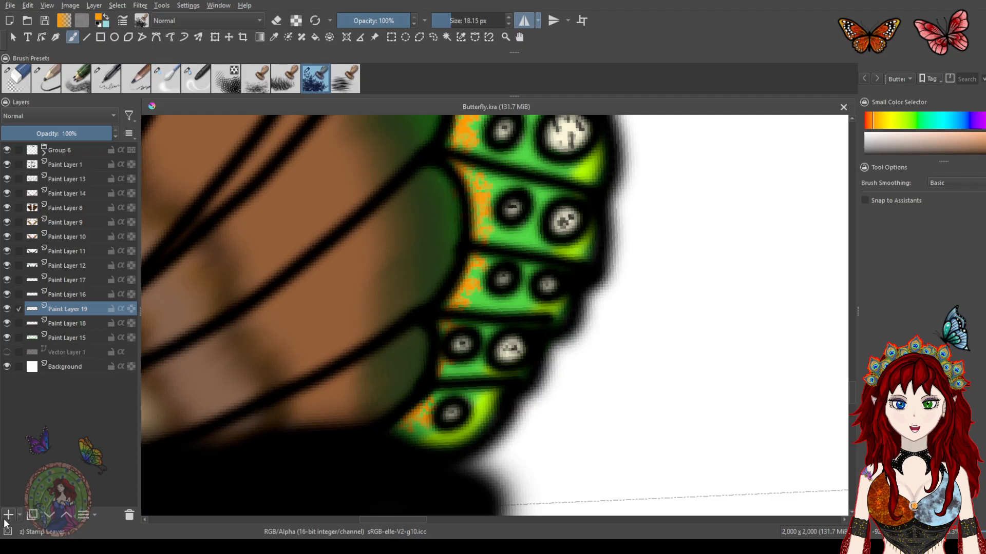
# Pick a lime yellow colour, shrink the stamp brush to about 7.66 px and stamp lime specks over the orange bands
pyautogui.click(898, 123)
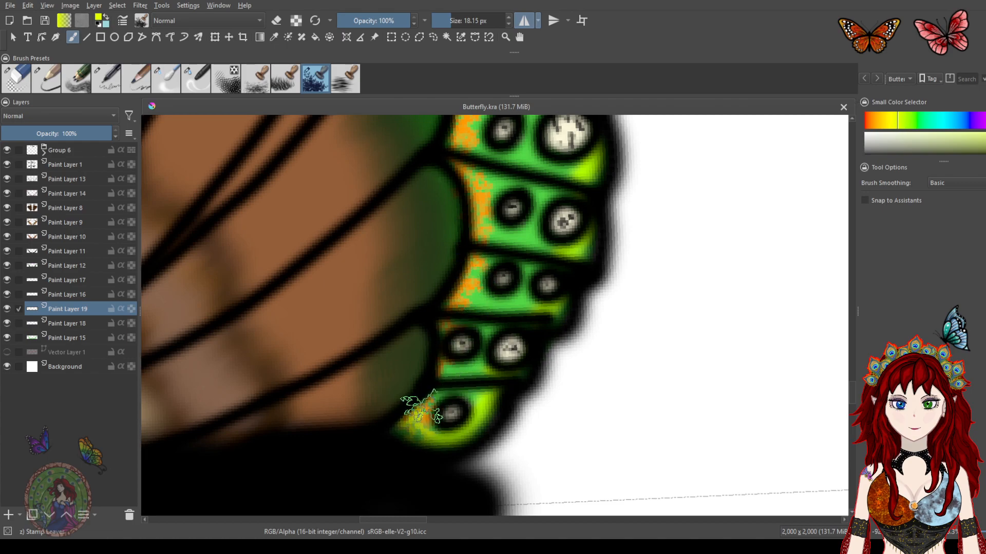
pyautogui.moveTo(448, 367)
pyautogui.mouseDown()
pyautogui.moveTo(464, 332)
pyautogui.moveTo(451, 325)
pyautogui.moveTo(465, 289)
pyautogui.moveTo(458, 297)
pyautogui.moveTo(488, 241)
pyautogui.moveTo(473, 270)
pyautogui.moveTo(497, 272)
pyautogui.moveTo(482, 272)
pyautogui.moveTo(485, 231)
pyautogui.moveTo(498, 231)
pyautogui.moveTo(482, 228)
pyautogui.moveTo(491, 197)
pyautogui.mouseUp()
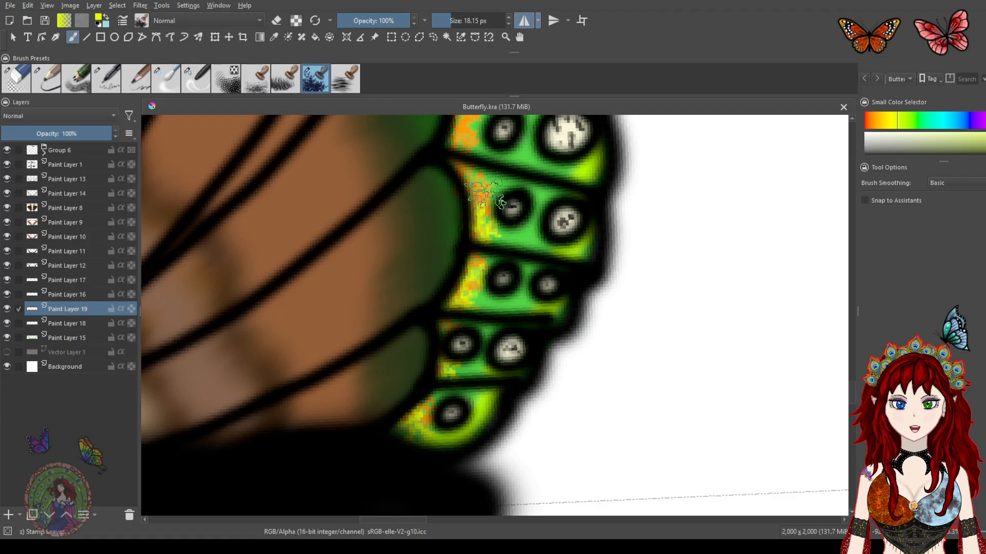
pyautogui.moveTo(454, 21); pyautogui.dragTo(449, 20)
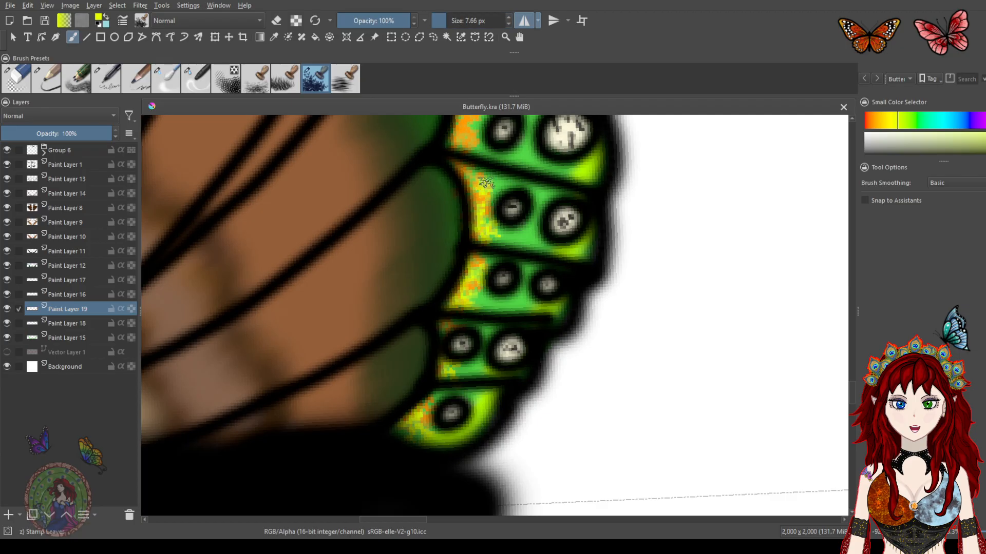
pyautogui.moveTo(437, 228)
pyautogui.mouseDown()
pyautogui.moveTo(524, 258)
pyautogui.moveTo(496, 309)
pyautogui.mouseUp()
pyautogui.moveTo(513, 194)
pyautogui.mouseDown()
pyautogui.moveTo(530, 253)
pyautogui.moveTo(520, 255)
pyautogui.moveTo(500, 231)
pyautogui.moveTo(497, 202)
pyautogui.moveTo(439, 278)
pyautogui.moveTo(452, 334)
pyautogui.mouseUp()
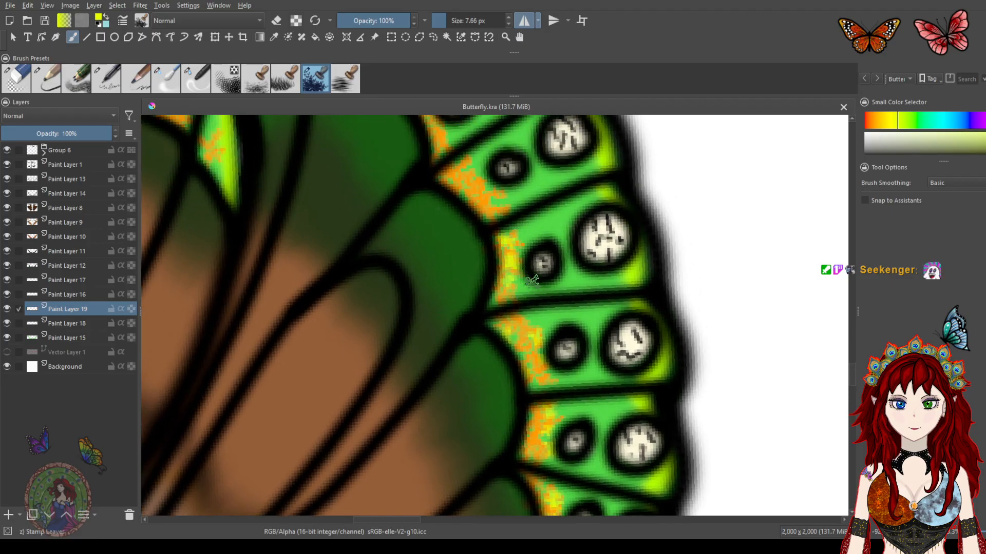
pyautogui.moveTo(509, 186)
pyautogui.mouseDown()
pyautogui.moveTo(525, 242)
pyautogui.moveTo(497, 241)
pyautogui.moveTo(519, 257)
pyautogui.mouseUp()
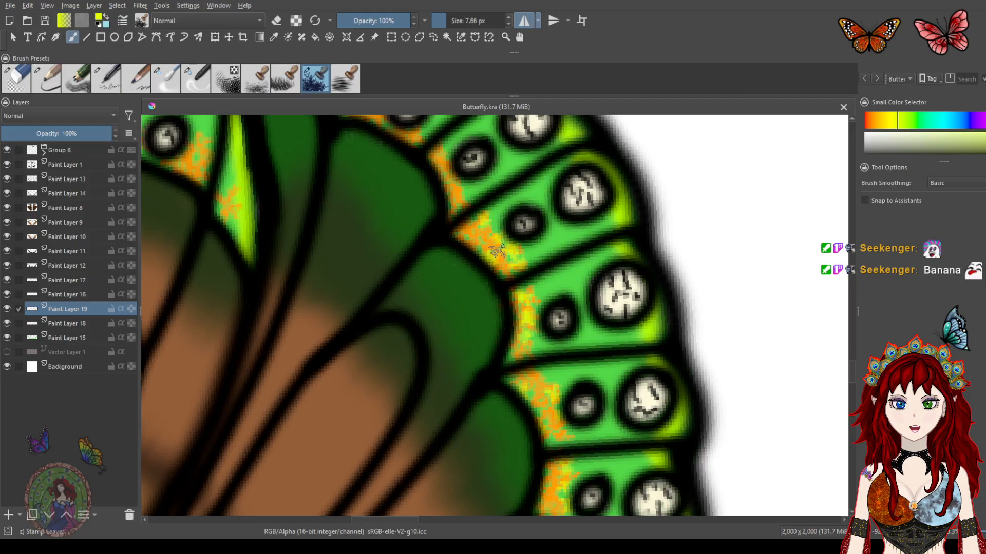
pyautogui.moveTo(416, 273); pyautogui.dragTo(454, 350)
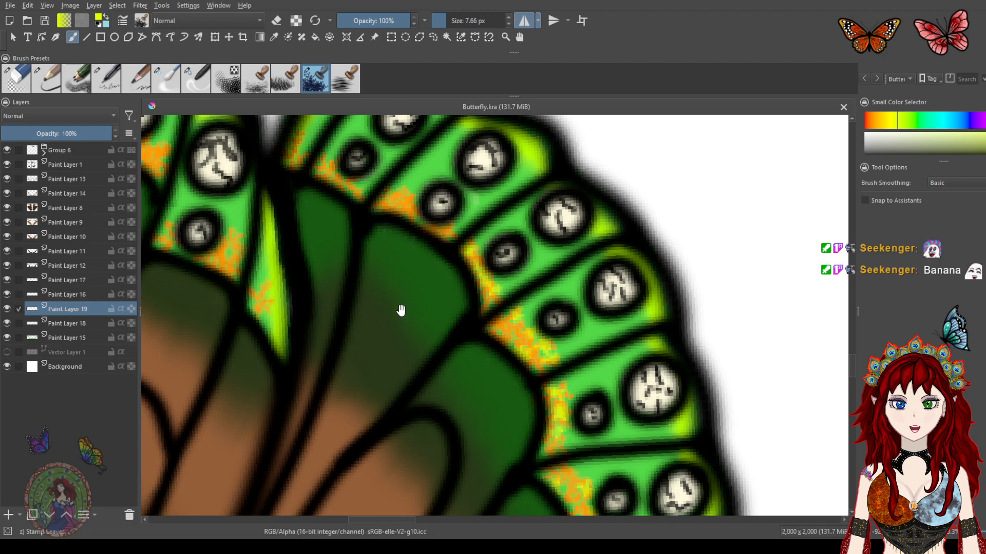
# Stamp more lime specks along the orange bands of the forewing's light green cells
pyautogui.scroll(-2, 402, 311)
pyautogui.scroll(-4, 449, 293)
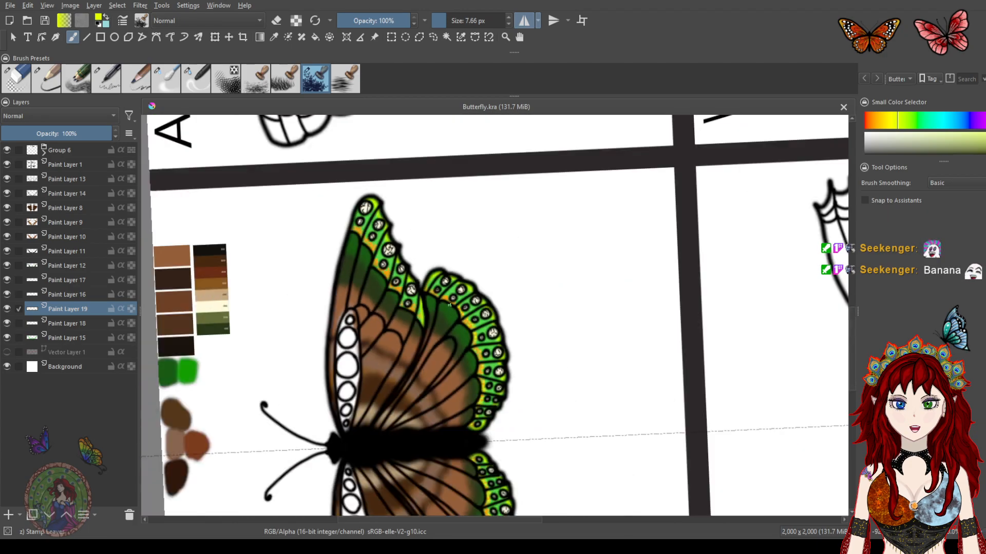
pyautogui.scroll(-2, 449, 305)
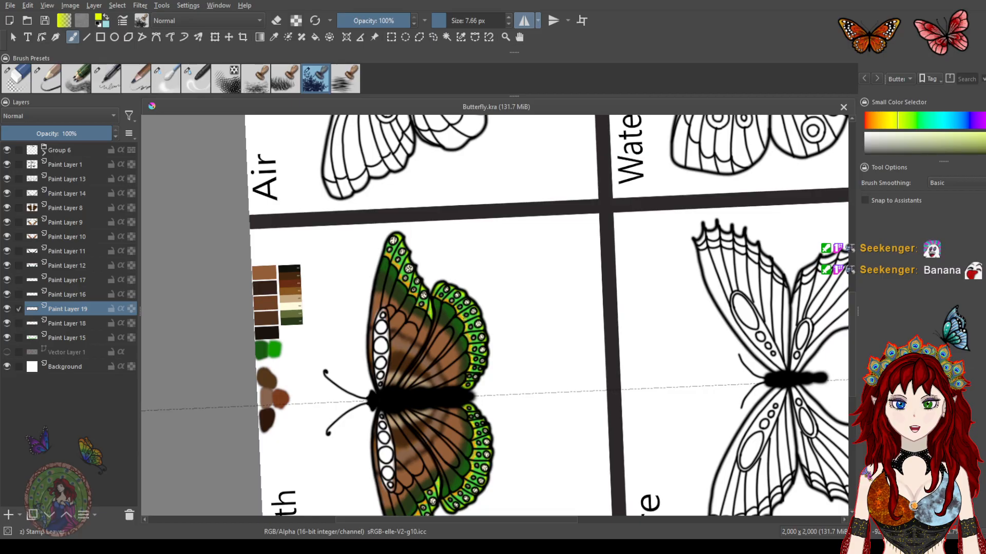
pyautogui.scroll(6, 460, 318)
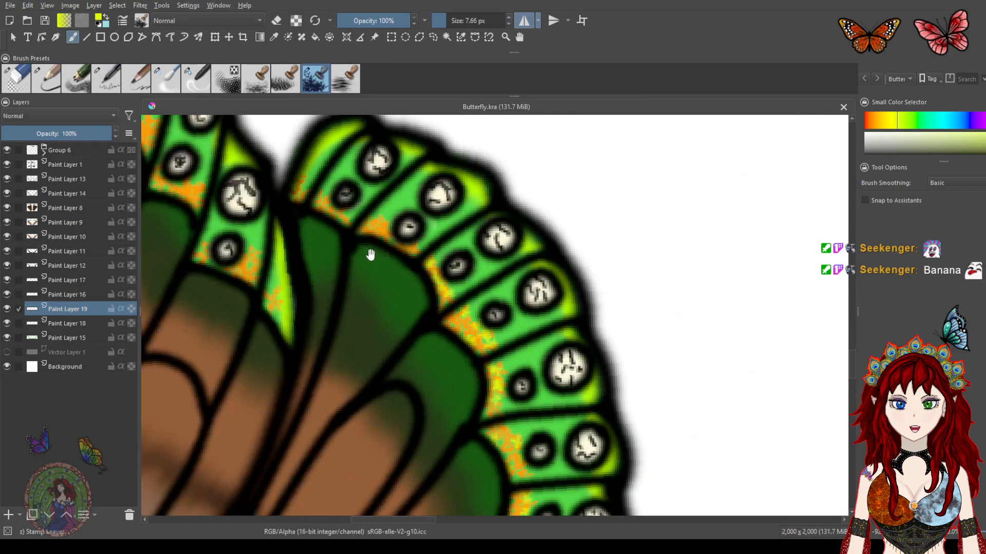
pyautogui.moveTo(370, 255); pyautogui.dragTo(402, 311)
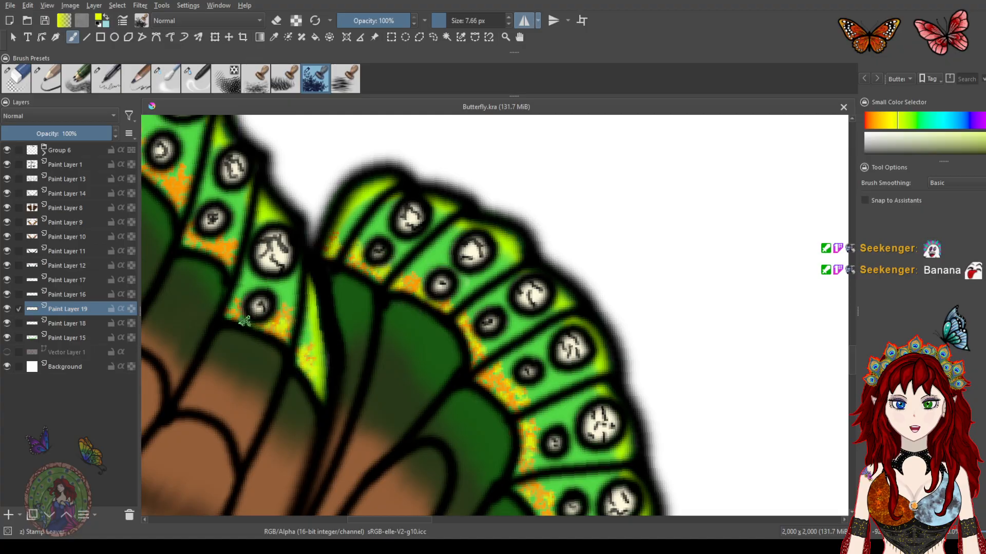
pyautogui.moveTo(246, 272); pyautogui.dragTo(417, 393)
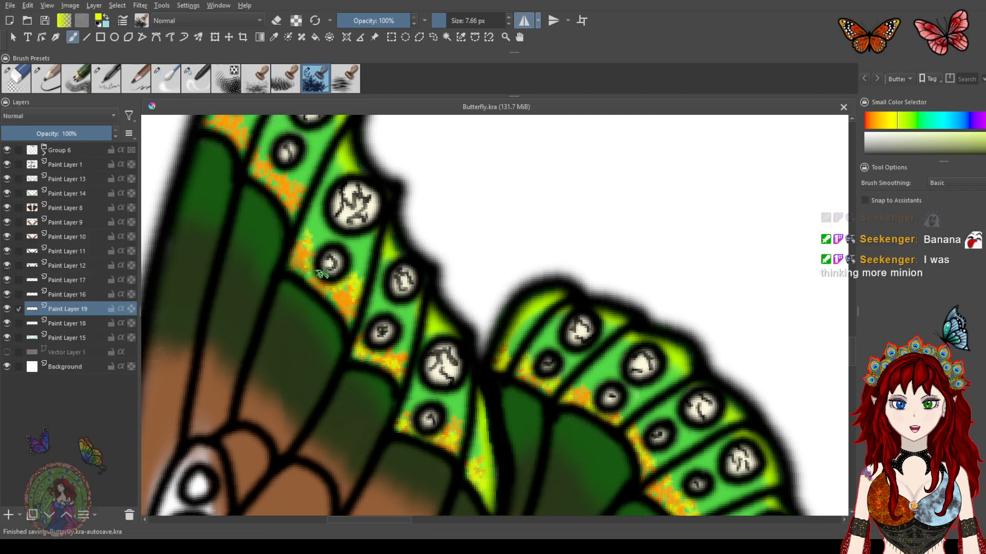
pyautogui.moveTo(336, 336); pyautogui.dragTo(400, 401)
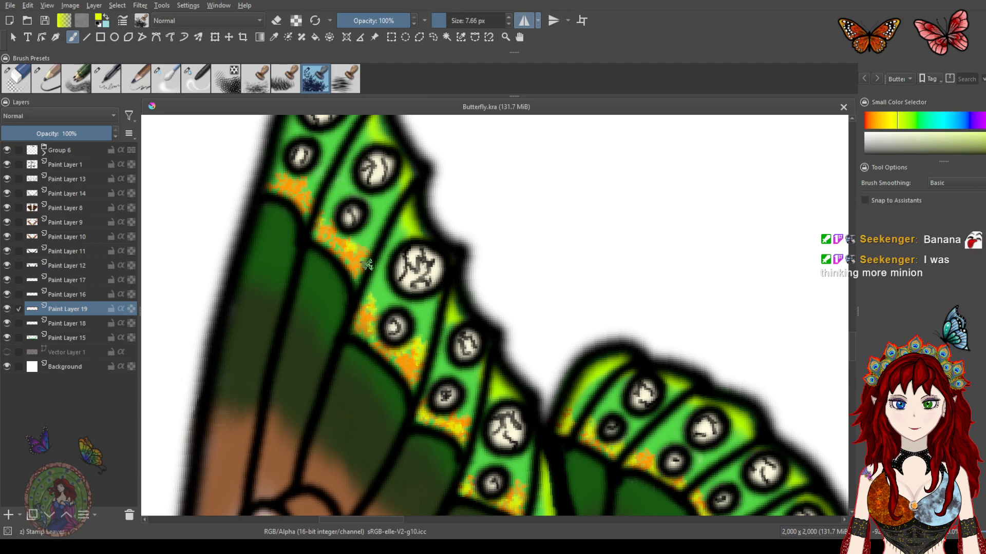
pyautogui.moveTo(294, 235); pyautogui.dragTo(339, 290)
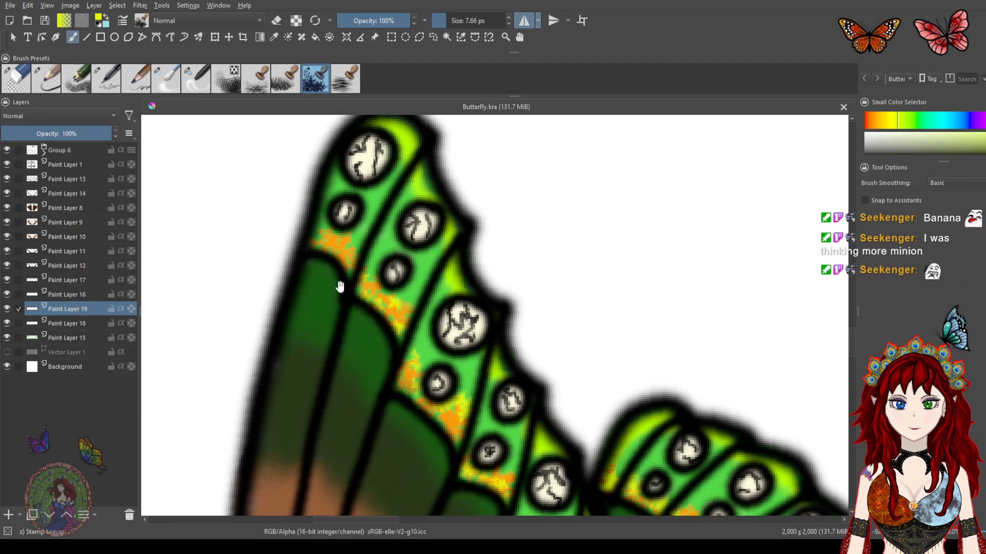
pyautogui.moveTo(322, 240)
pyautogui.mouseDown()
pyautogui.moveTo(352, 264)
pyautogui.moveTo(343, 253)
pyautogui.mouseUp()
# Try a large yellow screentone brush at about 120 px beside the butterfly and undo it
pyautogui.scroll(-6, 343, 252)
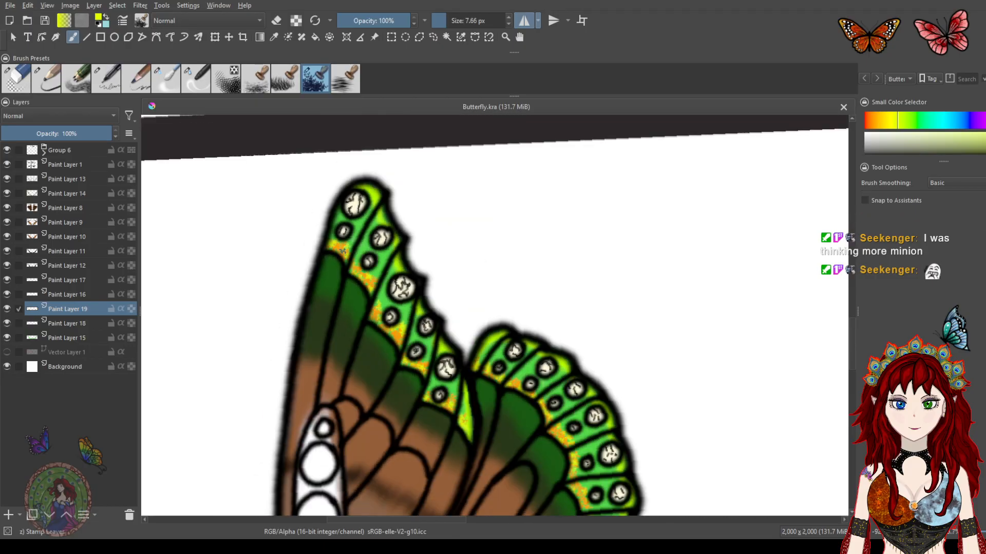
pyautogui.moveTo(417, 381); pyautogui.dragTo(515, 226)
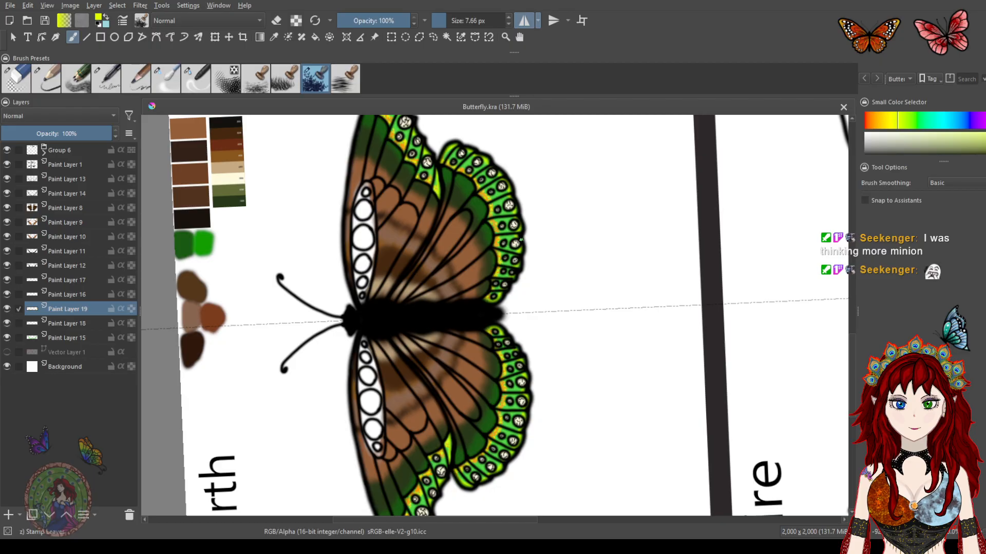
pyautogui.moveTo(454, 237); pyautogui.dragTo(478, 312)
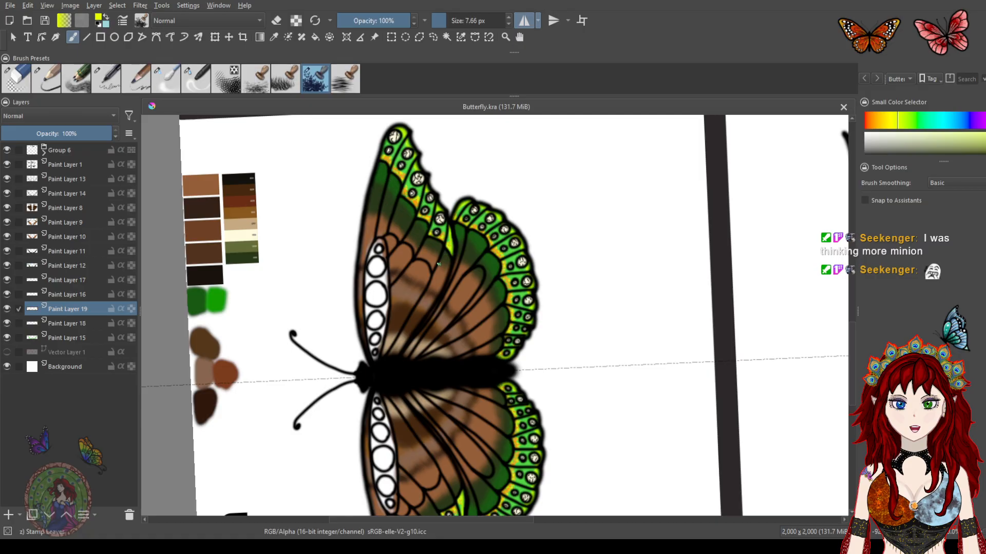
pyautogui.click(226, 79)
pyautogui.moveTo(550, 183)
pyautogui.mouseDown()
pyautogui.moveTo(606, 199)
pyautogui.moveTo(634, 224)
pyautogui.moveTo(609, 271)
pyautogui.moveTo(605, 210)
pyautogui.moveTo(617, 202)
pyautogui.moveTo(613, 292)
pyautogui.moveTo(634, 273)
pyautogui.moveTo(595, 217)
pyautogui.moveTo(611, 235)
pyautogui.mouseUp()
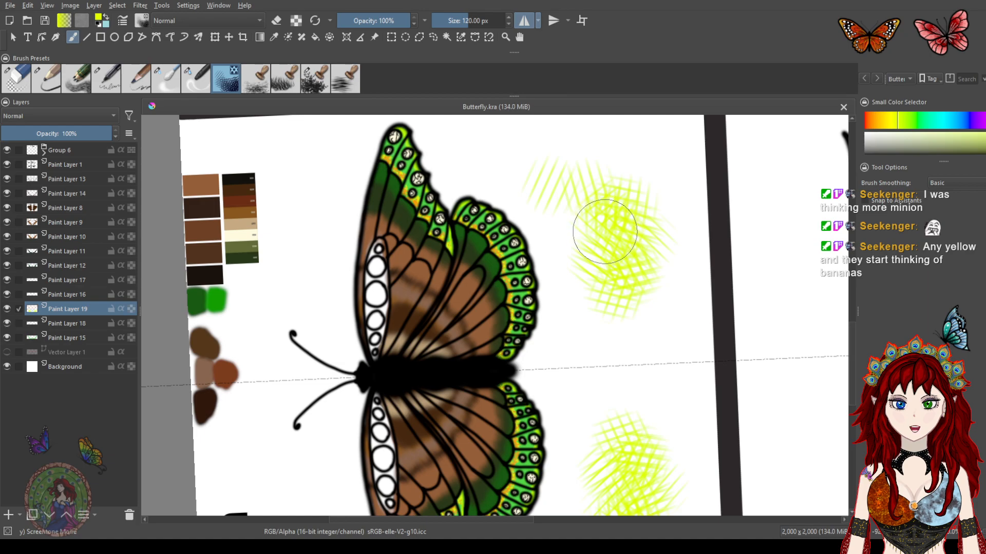
pyautogui.hotkey('ctrl', 'z')
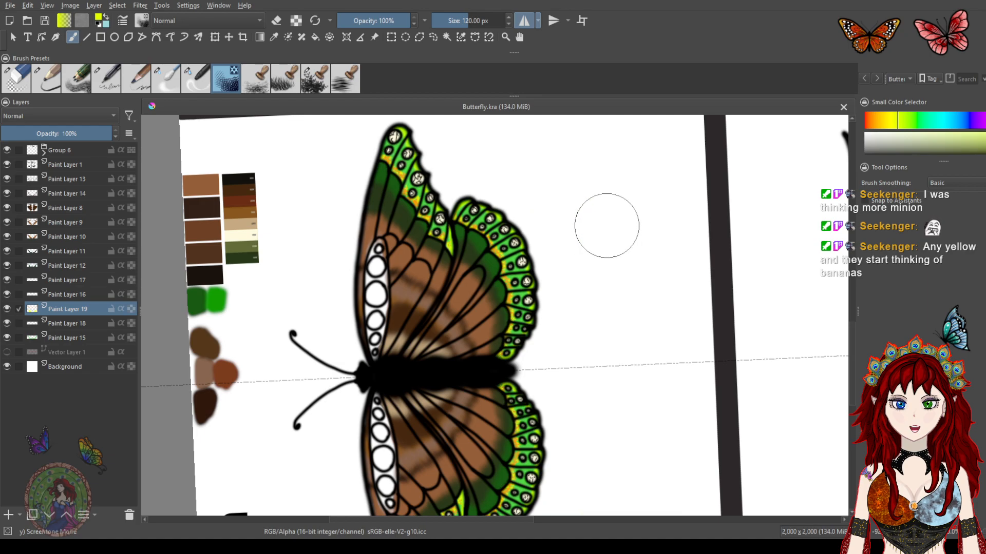
# Shrink the screentone brush to about 6.85 px and zoom into the forewing's upper edge
pyautogui.moveTo(389, 235); pyautogui.dragTo(432, 325)
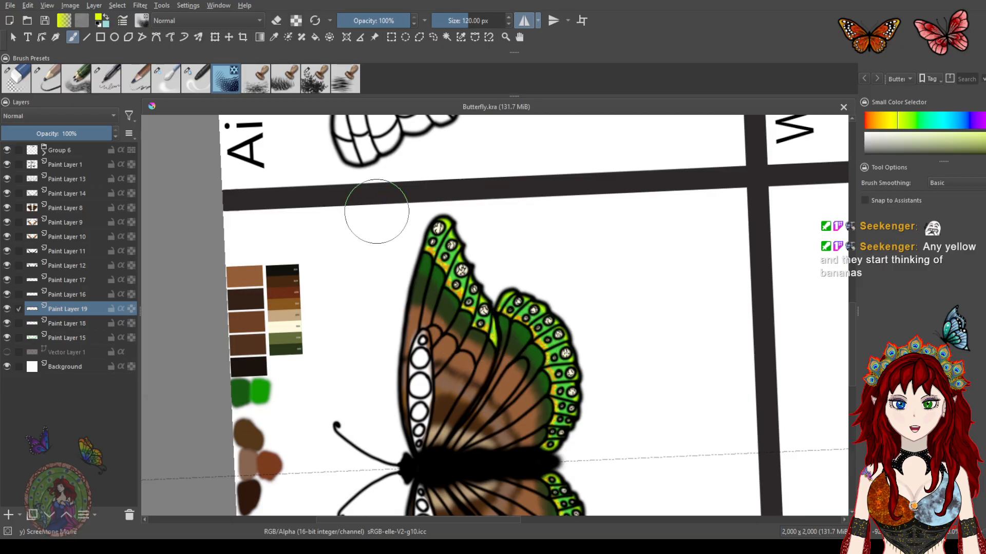
pyautogui.moveTo(469, 20); pyautogui.dragTo(450, 20)
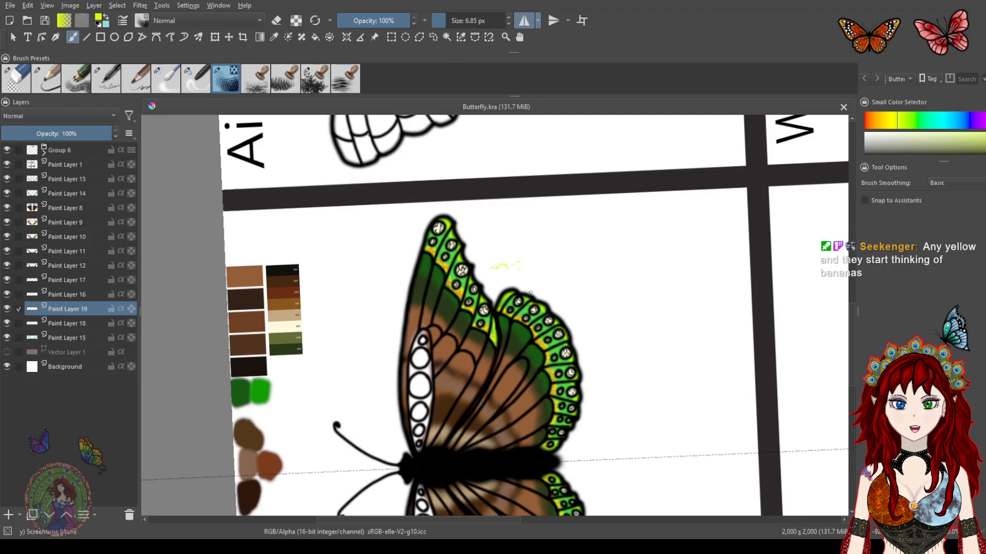
pyautogui.scroll(4, 530, 272)
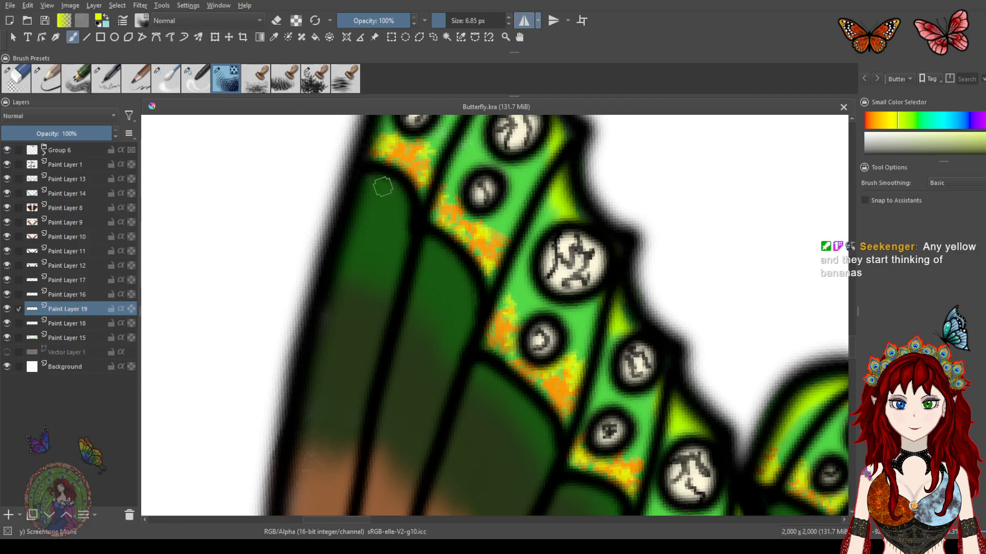
pyautogui.scroll(-1, 395, 257)
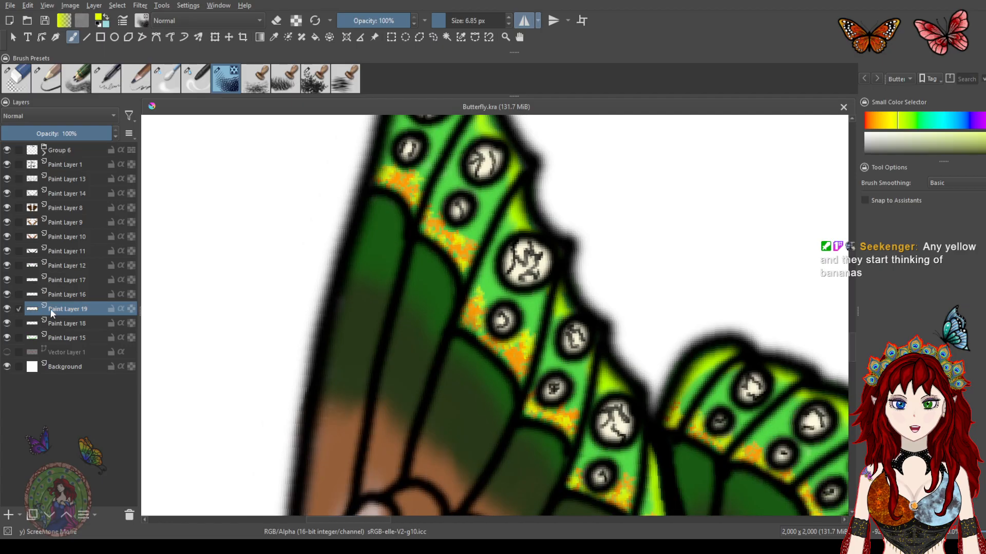
# Toggle Paint Layer 12's visibility, select it and add a new paint layer above it
pyautogui.click(7, 265)
pyautogui.click(7, 266)
pyautogui.click(62, 267)
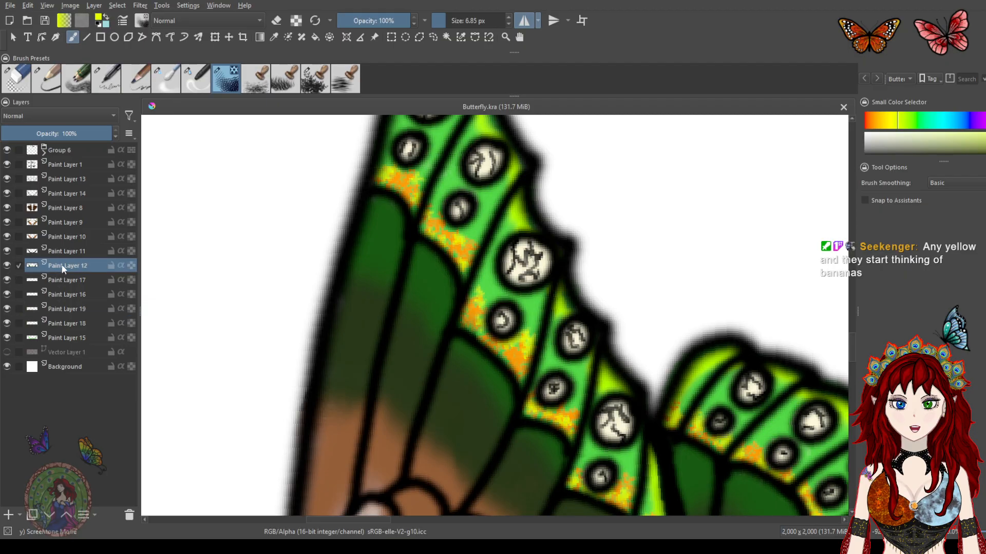
pyautogui.click(7, 516)
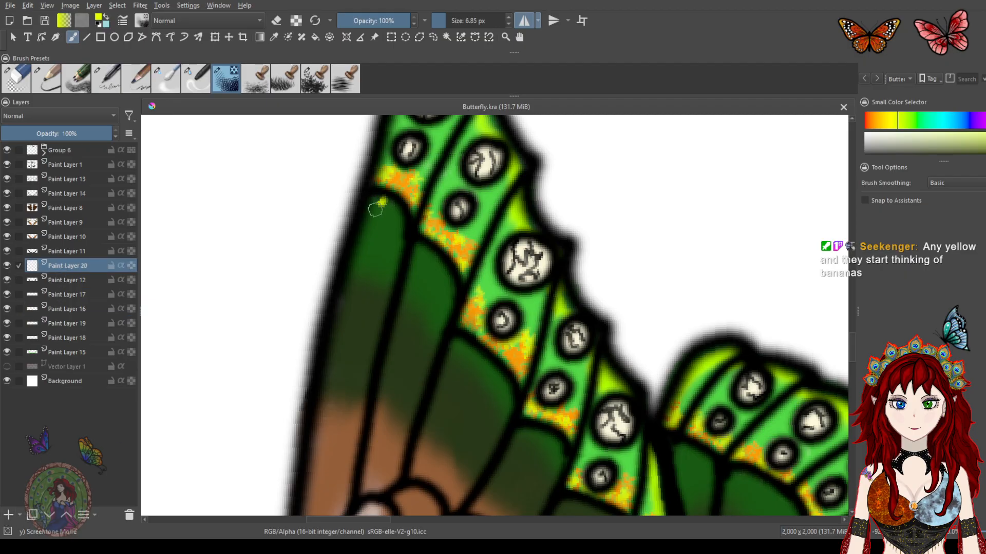
# Try lime screentone specks on the forewing's dark green cell, undo them and enlarge the brush to about 21 px
pyautogui.moveTo(390, 223); pyautogui.dragTo(454, 310)
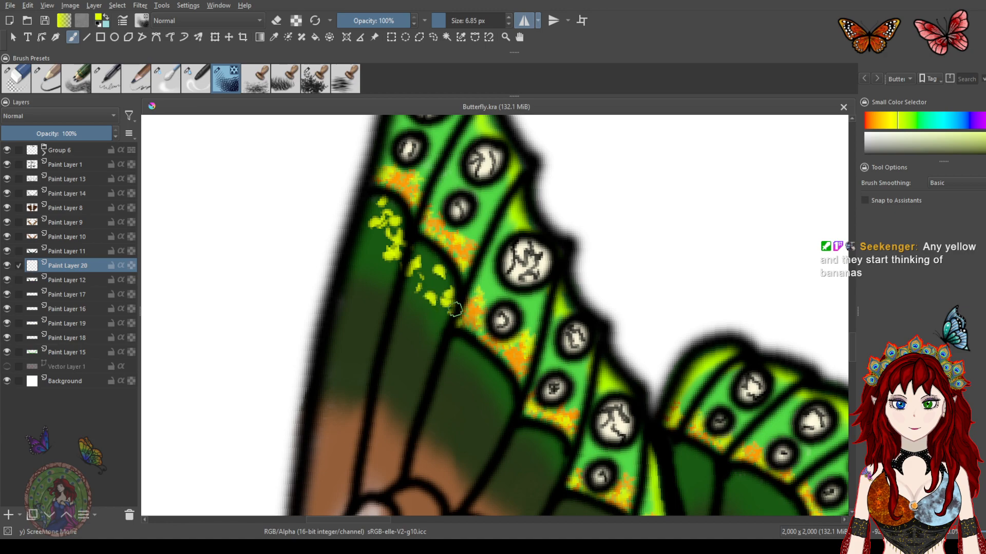
pyautogui.hotkey('ctrl', 'z')
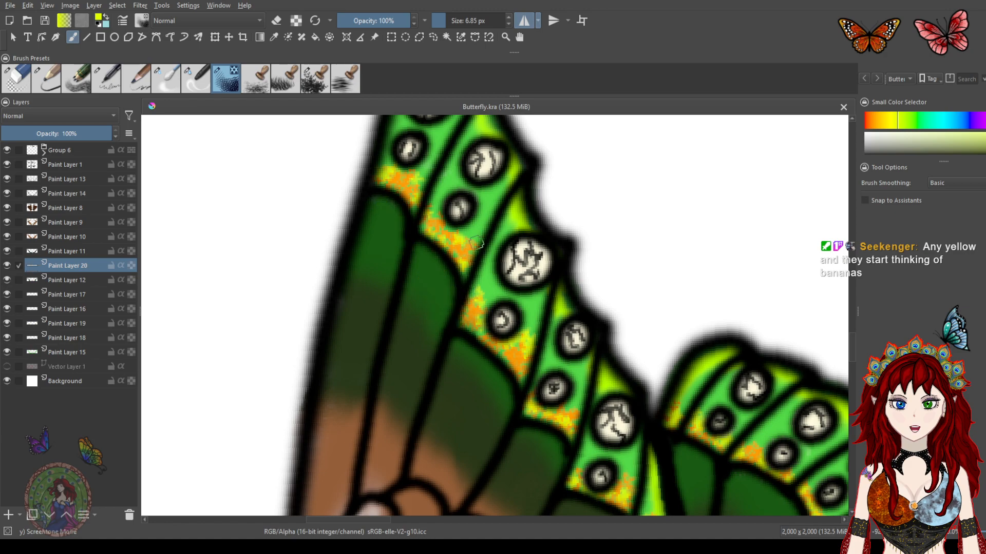
pyautogui.moveTo(451, 22); pyautogui.dragTo(465, 23)
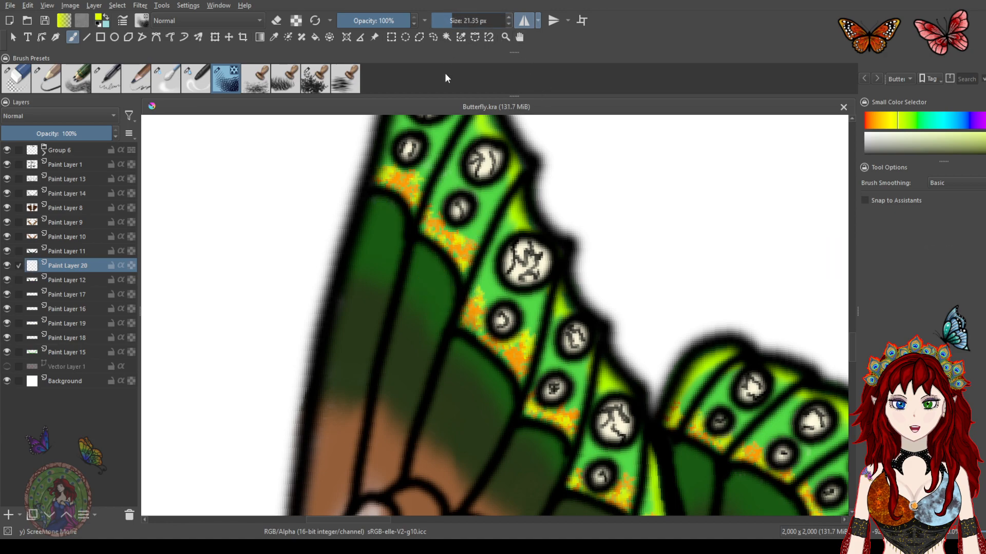
pyautogui.moveTo(385, 213)
pyautogui.mouseDown()
pyautogui.moveTo(386, 253)
pyautogui.moveTo(420, 285)
pyautogui.moveTo(435, 329)
pyautogui.moveTo(483, 353)
pyautogui.mouseUp()
pyautogui.hotkey('ctrl', 'z')
pyautogui.hotkey('ctrl', 'z')
# Pick a bright green and try leaf-texture stamps on the forewing's upper dark green band, undoing them
pyautogui.click(912, 122)
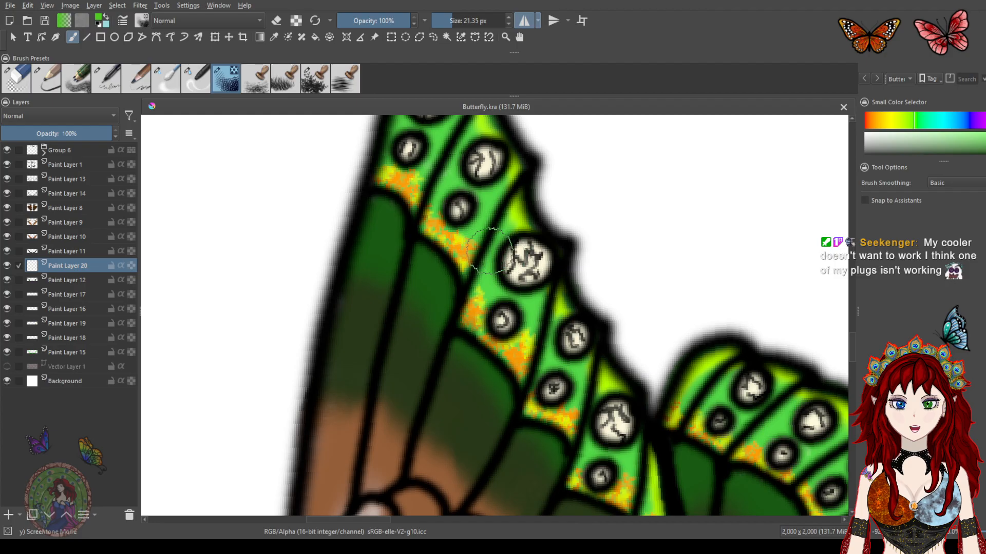
pyautogui.moveTo(497, 271); pyautogui.dragTo(436, 251)
pyautogui.moveTo(318, 186)
pyautogui.mouseDown()
pyautogui.moveTo(335, 255)
pyautogui.moveTo(352, 264)
pyautogui.moveTo(381, 251)
pyautogui.moveTo(390, 323)
pyautogui.moveTo(420, 336)
pyautogui.moveTo(452, 409)
pyautogui.moveTo(520, 365)
pyautogui.moveTo(484, 247)
pyautogui.moveTo(443, 246)
pyautogui.mouseUp()
pyautogui.scroll(-5, 445, 255)
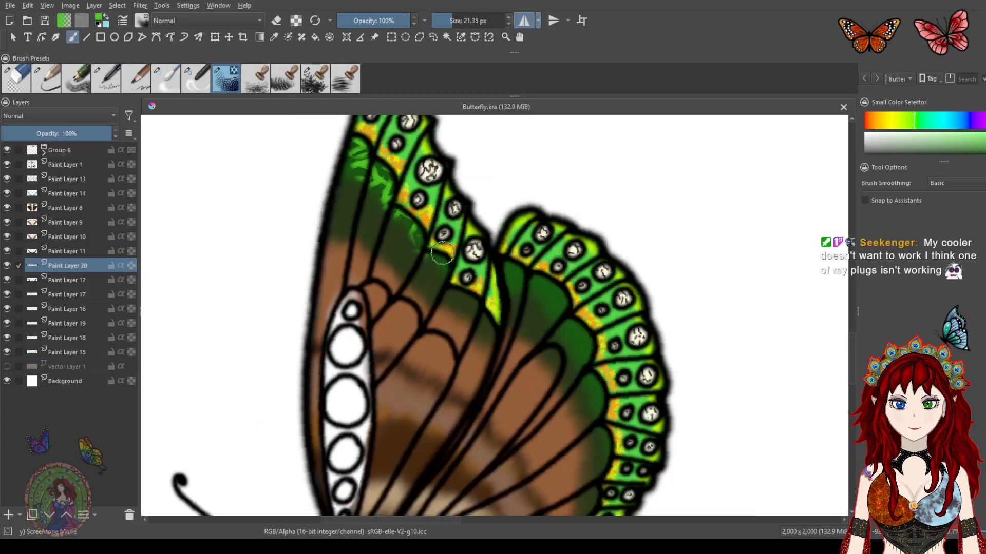
pyautogui.scroll(3, 443, 243)
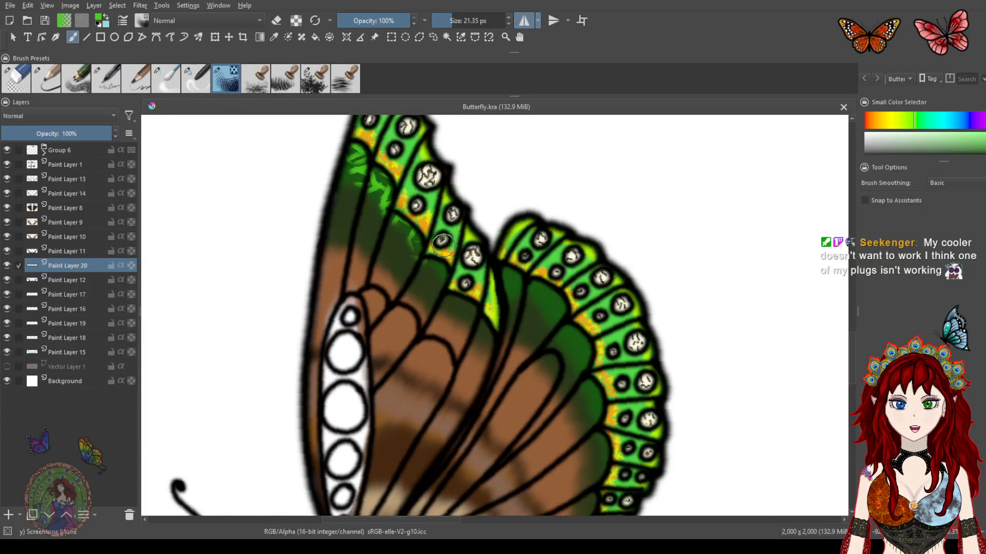
pyautogui.hotkey('ctrl', 'z')
# Shrink the stamp brush to about 11.6 px and try a stamp near the forewing's leading edge, undoing it
pyautogui.click(450, 19)
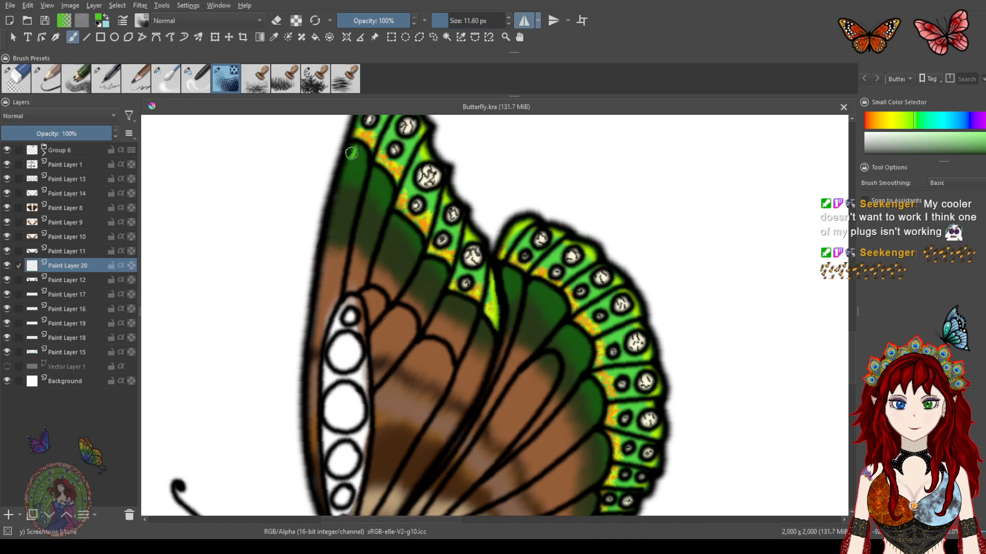
pyautogui.moveTo(357, 159); pyautogui.dragTo(399, 221)
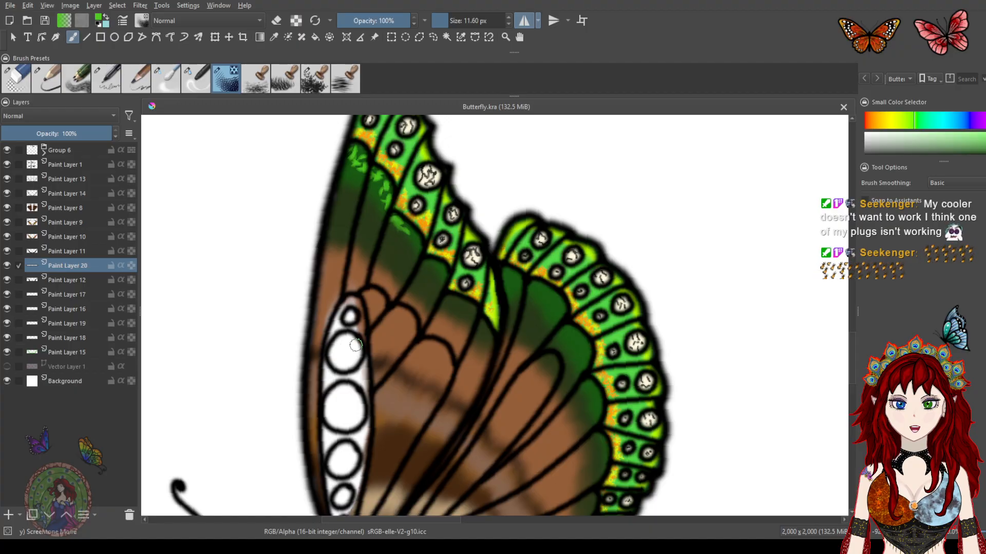
pyautogui.hotkey('ctrl', 'z')
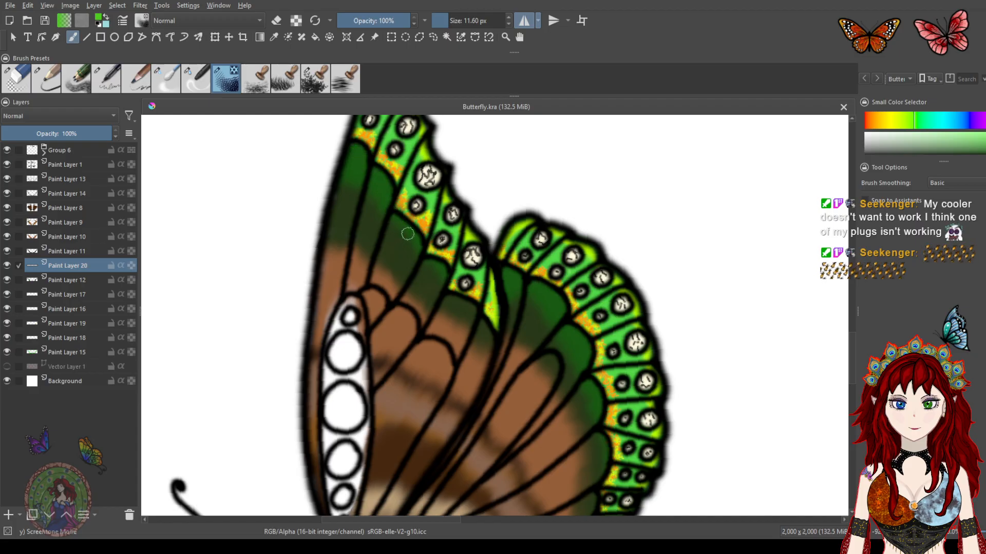
# Move Paint Layer 20 above Paint Layer 11 in the layer stack
pyautogui.moveTo(389, 233); pyautogui.dragTo(418, 324)
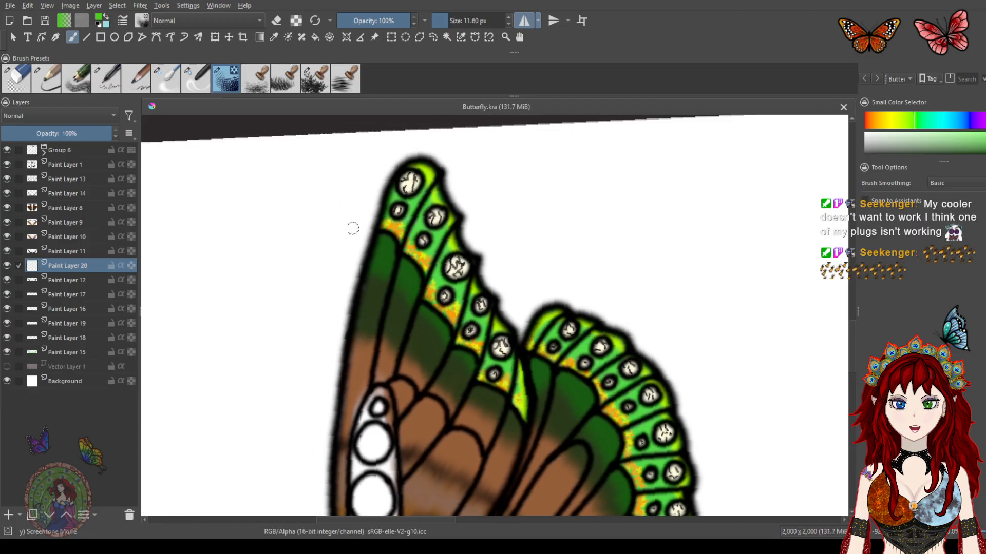
pyautogui.click(6, 251)
pyautogui.click(7, 251)
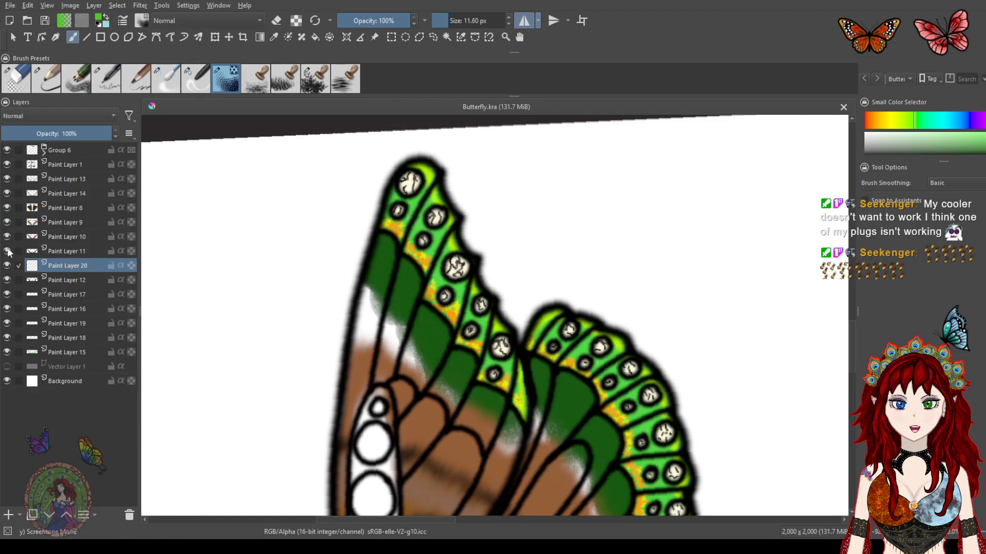
pyautogui.moveTo(53, 265); pyautogui.dragTo(56, 238)
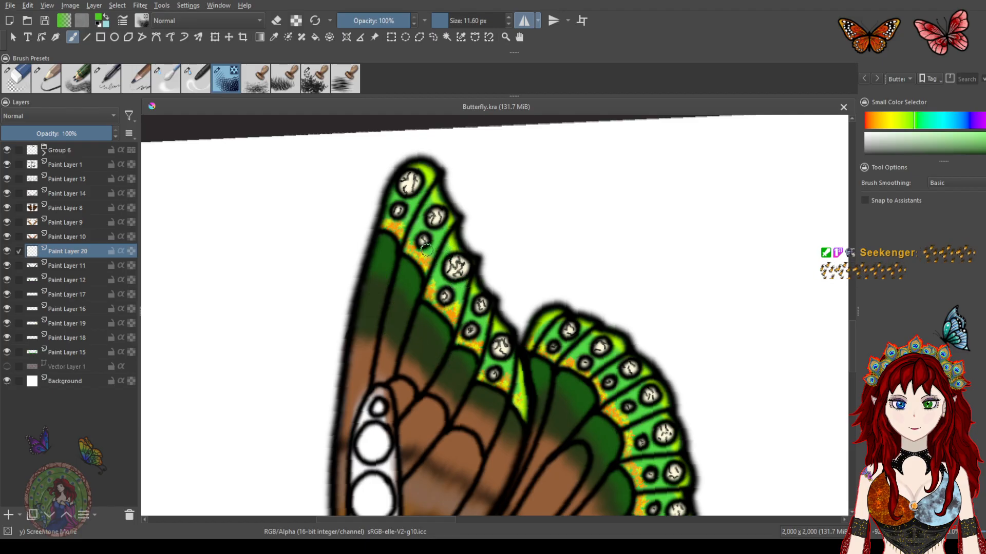
# Stamp green leaf texture across the dark green bands of both wings, then undo all those stamps
pyautogui.moveTo(433, 255); pyautogui.dragTo(407, 243)
pyautogui.scroll(1, 368, 252)
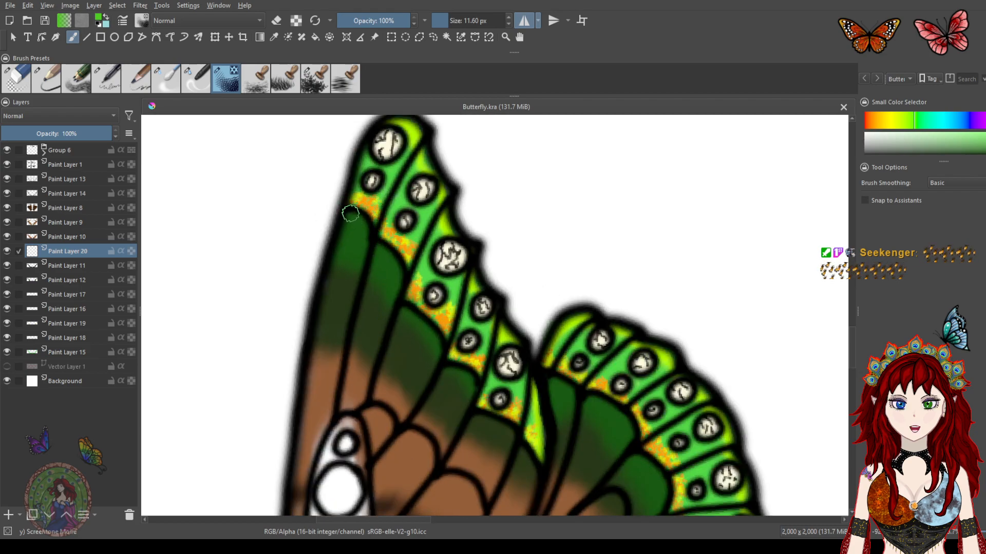
pyautogui.moveTo(356, 211)
pyautogui.mouseDown()
pyautogui.moveTo(353, 257)
pyautogui.moveTo(383, 259)
pyautogui.moveTo(388, 302)
pyautogui.moveTo(424, 275)
pyautogui.moveTo(399, 314)
pyautogui.moveTo(412, 350)
pyautogui.moveTo(450, 396)
pyautogui.moveTo(463, 396)
pyautogui.moveTo(458, 370)
pyautogui.moveTo(461, 415)
pyautogui.moveTo(506, 445)
pyautogui.mouseUp()
pyautogui.moveTo(541, 401); pyautogui.dragTo(478, 234)
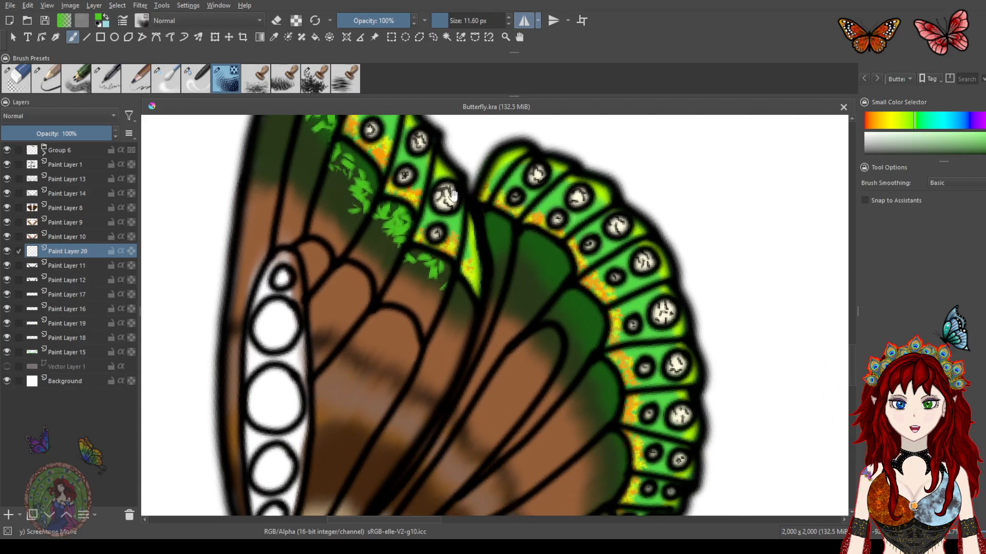
pyautogui.moveTo(450, 289); pyautogui.dragTo(456, 309)
pyautogui.moveTo(480, 221)
pyautogui.mouseDown()
pyautogui.moveTo(509, 253)
pyautogui.moveTo(545, 246)
pyautogui.moveTo(548, 293)
pyautogui.moveTo(552, 245)
pyautogui.moveTo(542, 230)
pyautogui.moveTo(589, 343)
pyautogui.moveTo(571, 302)
pyautogui.moveTo(572, 320)
pyautogui.moveTo(593, 344)
pyautogui.moveTo(607, 410)
pyautogui.mouseUp()
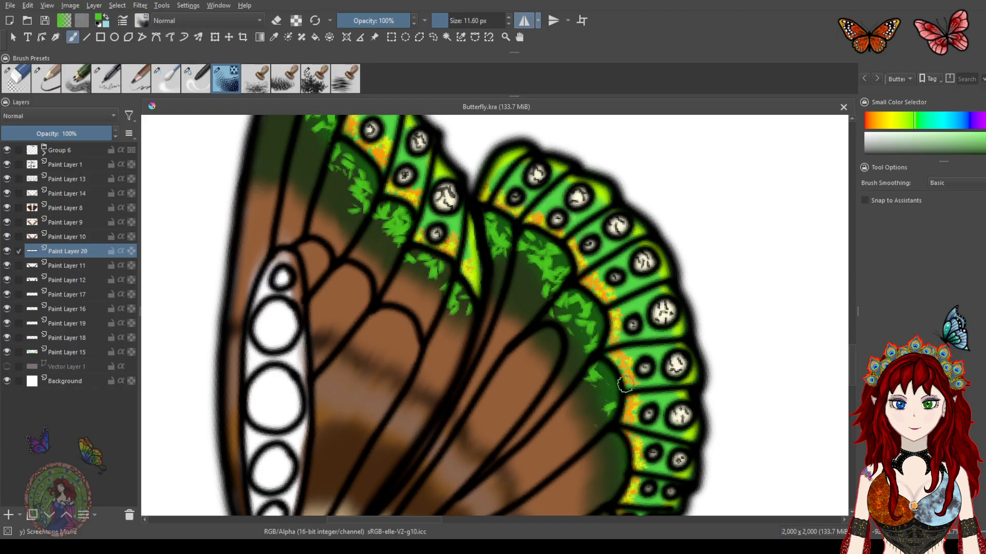
pyautogui.moveTo(619, 370); pyautogui.dragTo(544, 228)
pyautogui.moveTo(539, 292); pyautogui.dragTo(521, 411)
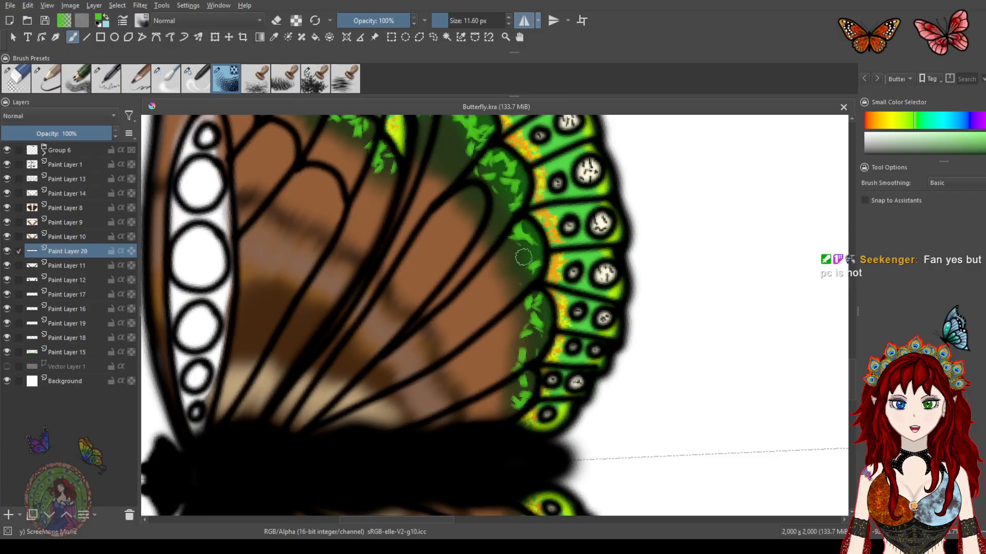
pyautogui.moveTo(465, 351)
pyautogui.mouseDown()
pyautogui.moveTo(501, 468)
pyautogui.moveTo(504, 392)
pyautogui.moveTo(521, 429)
pyautogui.moveTo(519, 314)
pyautogui.moveTo(532, 302)
pyautogui.moveTo(476, 379)
pyautogui.mouseUp()
pyautogui.moveTo(513, 315); pyautogui.dragTo(484, 379)
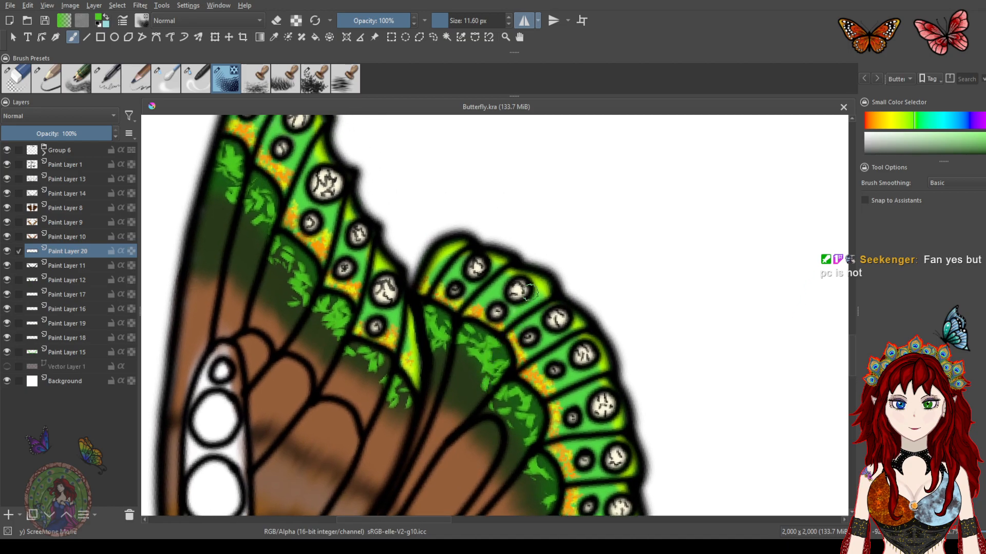
pyautogui.moveTo(502, 388)
pyautogui.mouseDown()
pyautogui.moveTo(525, 264)
pyautogui.moveTo(515, 214)
pyautogui.mouseUp()
pyautogui.moveTo(543, 283); pyautogui.dragTo(510, 340)
pyautogui.moveTo(522, 298)
pyautogui.mouseDown()
pyautogui.moveTo(510, 343)
pyautogui.moveTo(480, 310)
pyautogui.moveTo(503, 278)
pyautogui.mouseUp()
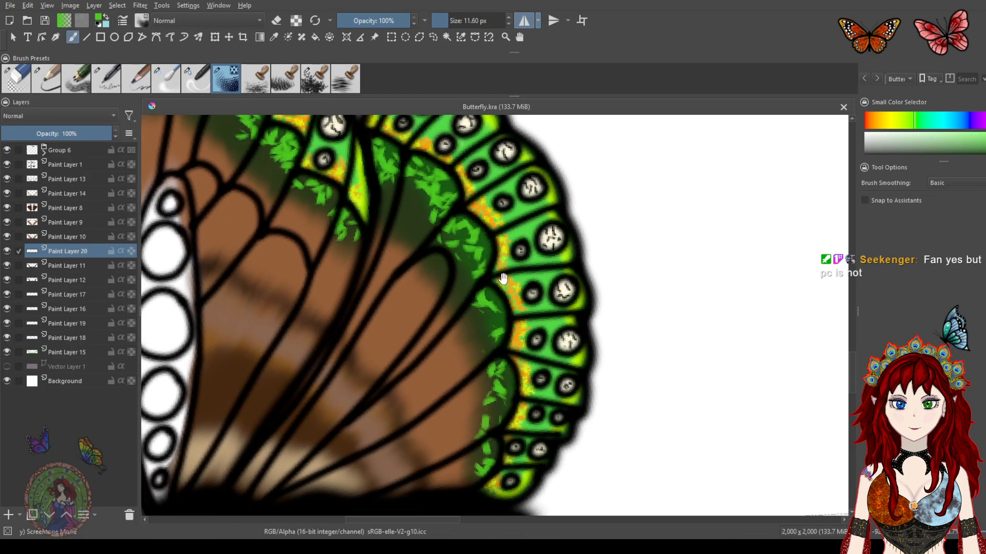
pyautogui.scroll(-3, 512, 287)
pyautogui.scroll(-2, 509, 284)
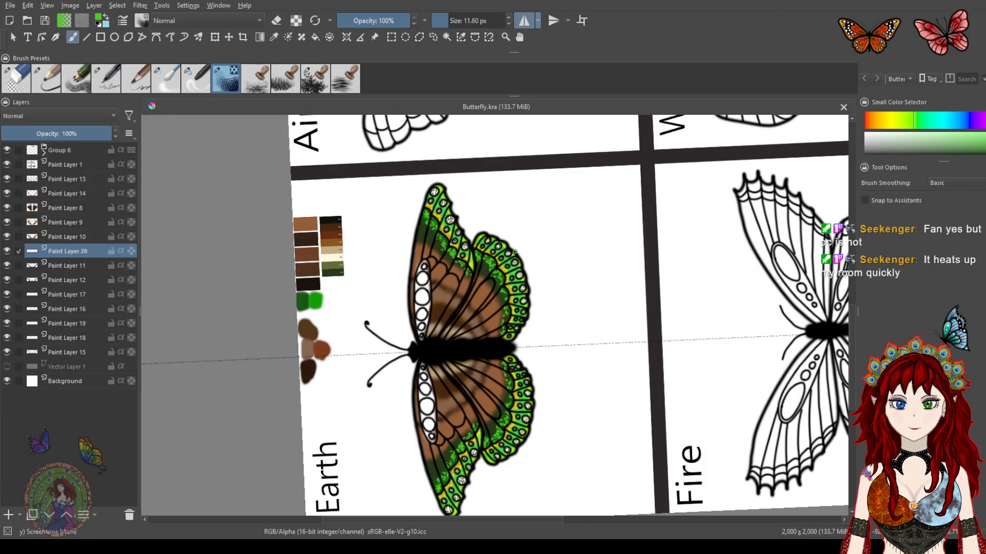
pyautogui.hotkey('ctrl', 'z')
pyautogui.hotkey('ctrl', 'z')
pyautogui.hotkey('ctrl', 'z')
pyautogui.hotkey('ctrl', 'z')
pyautogui.hotkey('ctrl', 'z')
pyautogui.hotkey('ctrl', 'z')
pyautogui.hotkey('ctrl', 'z')
pyautogui.hotkey('ctrl', 'z')
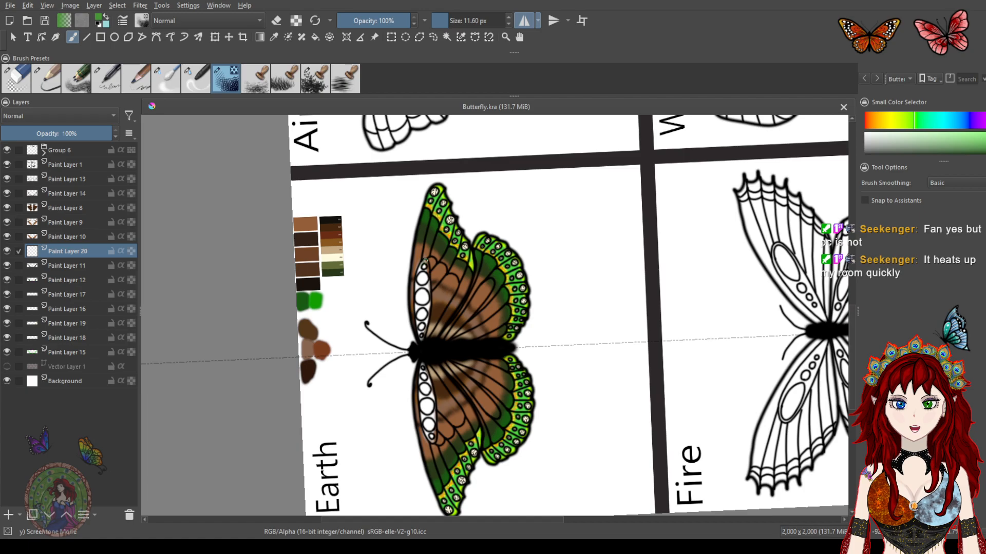
# Save the document
pyautogui.scroll(3, 429, 256)
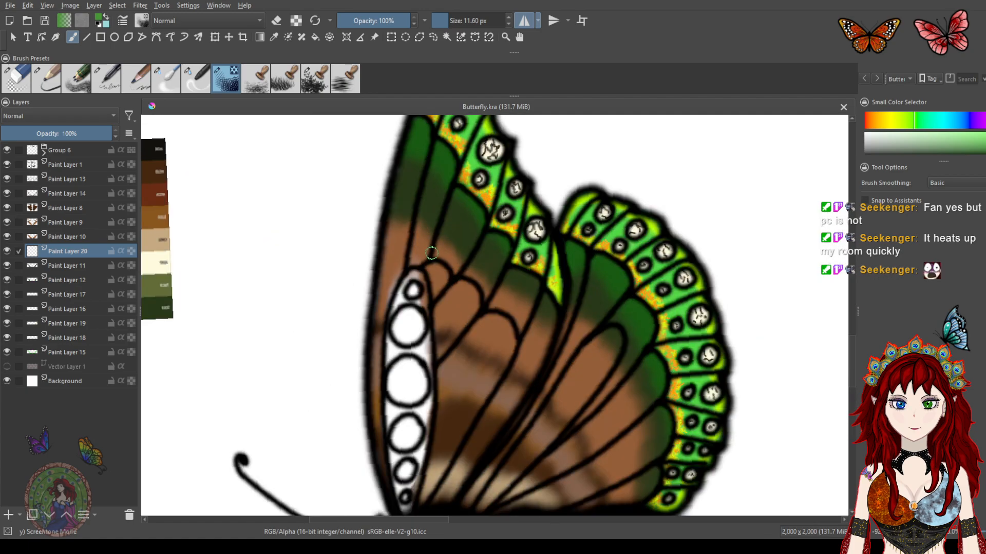
pyautogui.hotkey('ctrl', 's')
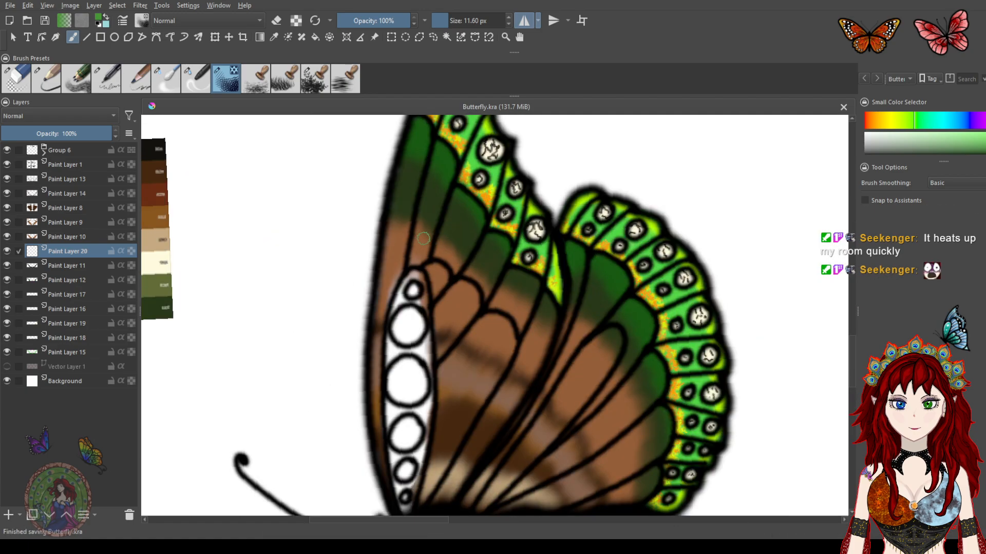
# Stamp green leaf texture over the dark green bands of the forewing and hindwing
pyautogui.moveTo(441, 153)
pyautogui.mouseDown()
pyautogui.moveTo(453, 257)
pyautogui.moveTo(427, 236)
pyautogui.moveTo(436, 275)
pyautogui.moveTo(564, 421)
pyautogui.mouseUp()
pyautogui.moveTo(574, 343)
pyautogui.mouseDown()
pyautogui.moveTo(590, 357)
pyautogui.moveTo(594, 389)
pyautogui.moveTo(623, 378)
pyautogui.moveTo(622, 411)
pyautogui.moveTo(622, 379)
pyautogui.moveTo(646, 356)
pyautogui.mouseUp()
pyautogui.moveTo(634, 399)
pyautogui.mouseDown()
pyautogui.moveTo(536, 251)
pyautogui.moveTo(545, 263)
pyautogui.moveTo(552, 255)
pyautogui.moveTo(547, 297)
pyautogui.moveTo(562, 315)
pyautogui.moveTo(571, 365)
pyautogui.moveTo(562, 437)
pyautogui.mouseUp()
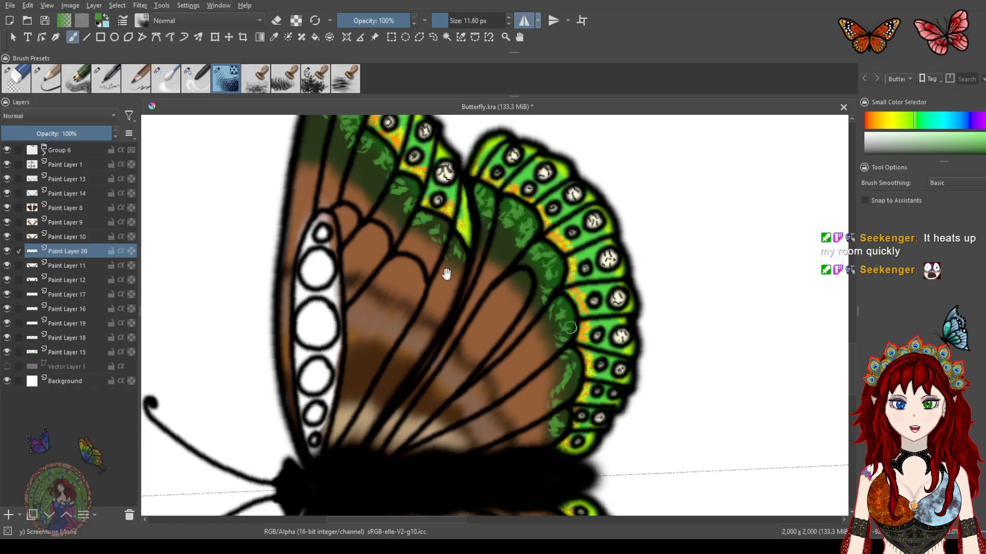
pyautogui.moveTo(448, 276); pyautogui.dragTo(543, 395)
pyautogui.moveTo(504, 299)
pyautogui.mouseDown()
pyautogui.moveTo(511, 326)
pyautogui.moveTo(560, 371)
pyautogui.mouseUp()
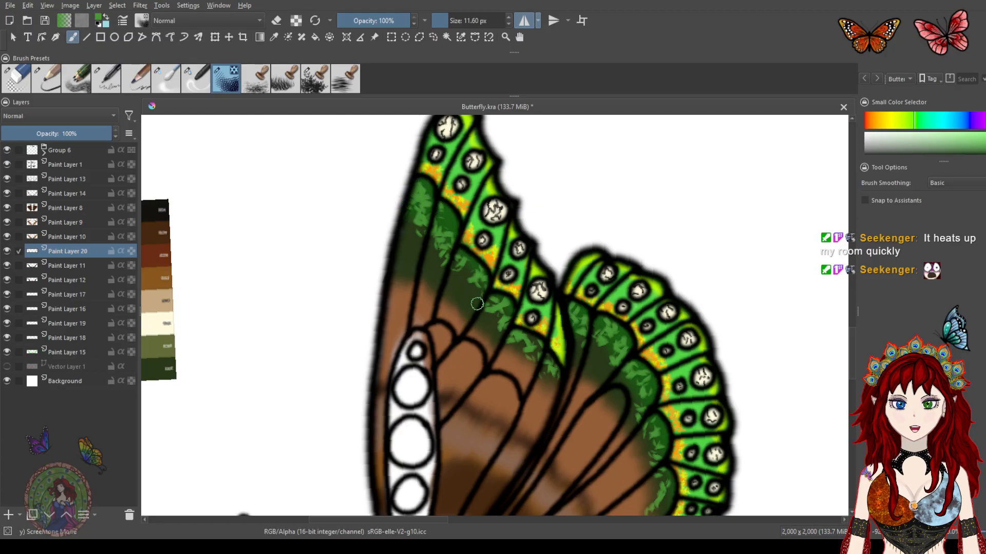
pyautogui.moveTo(550, 419); pyautogui.dragTo(519, 263)
# Add more green leaf stamps along the forewing's dark band and the hindwing's inner green edge
pyautogui.scroll(-2, 522, 279)
pyautogui.scroll(-1, 523, 279)
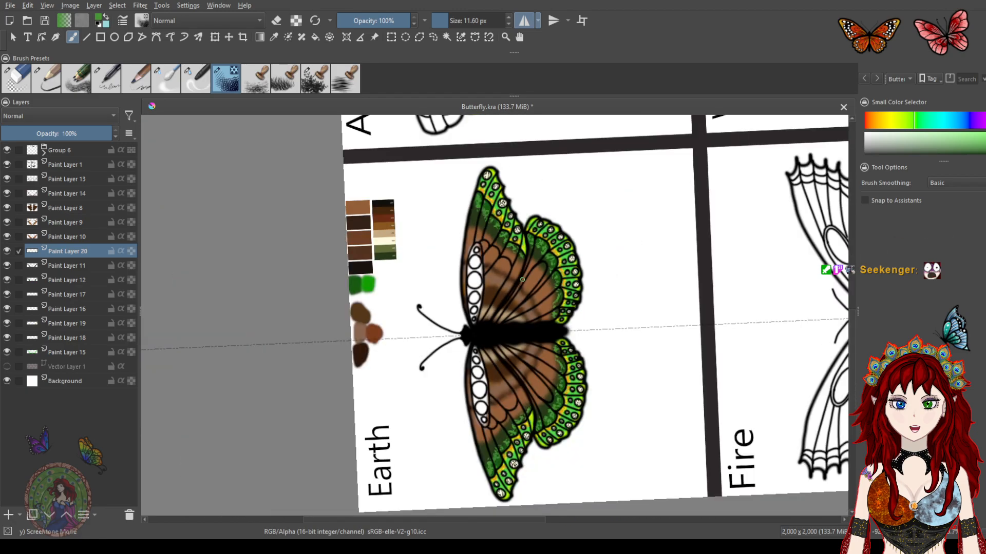
pyautogui.scroll(3, 522, 280)
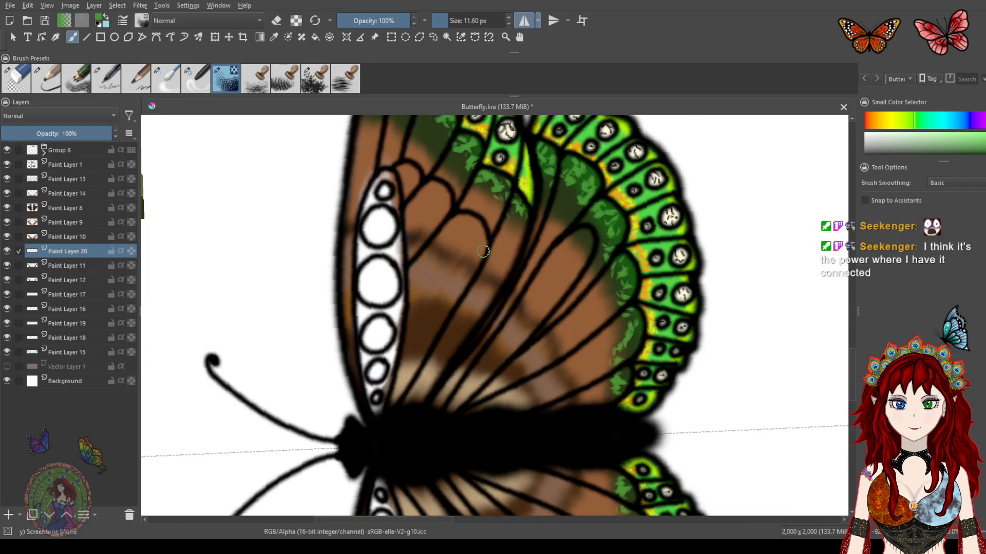
pyautogui.moveTo(456, 237); pyautogui.dragTo(485, 366)
pyautogui.moveTo(489, 264)
pyautogui.mouseDown()
pyautogui.moveTo(485, 325)
pyautogui.moveTo(490, 276)
pyautogui.mouseUp()
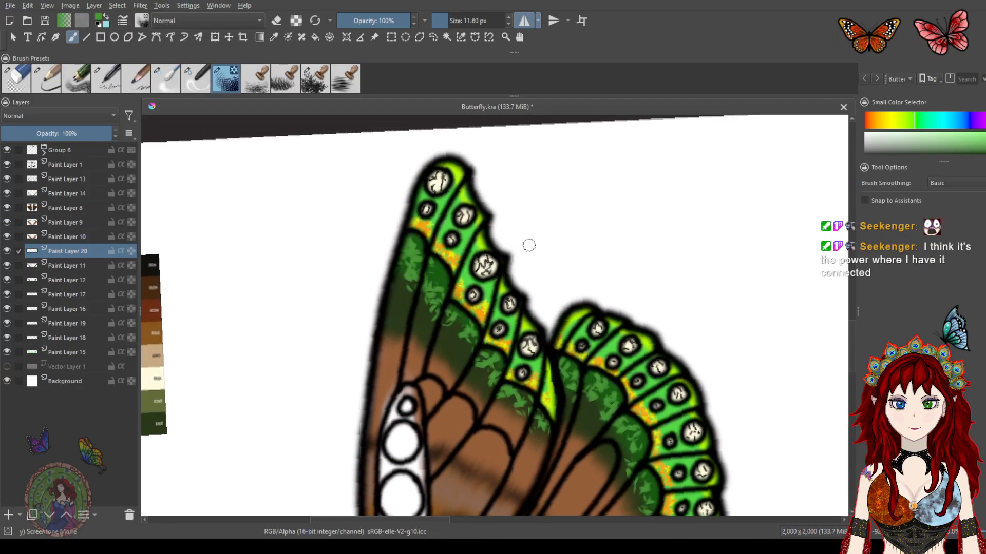
pyautogui.moveTo(477, 335); pyautogui.dragTo(483, 325)
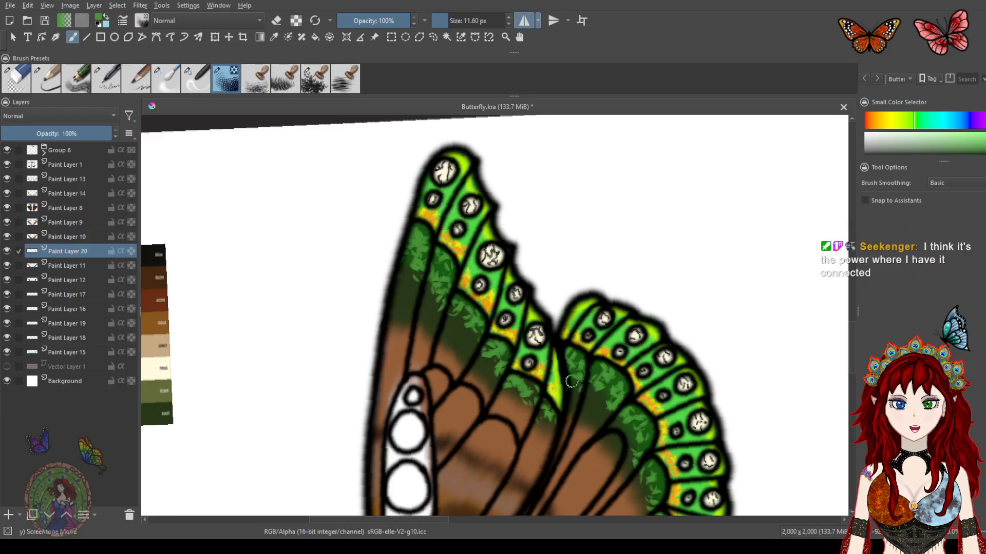
pyautogui.moveTo(594, 363)
pyautogui.mouseDown()
pyautogui.moveTo(493, 263)
pyautogui.moveTo(567, 338)
pyautogui.mouseUp()
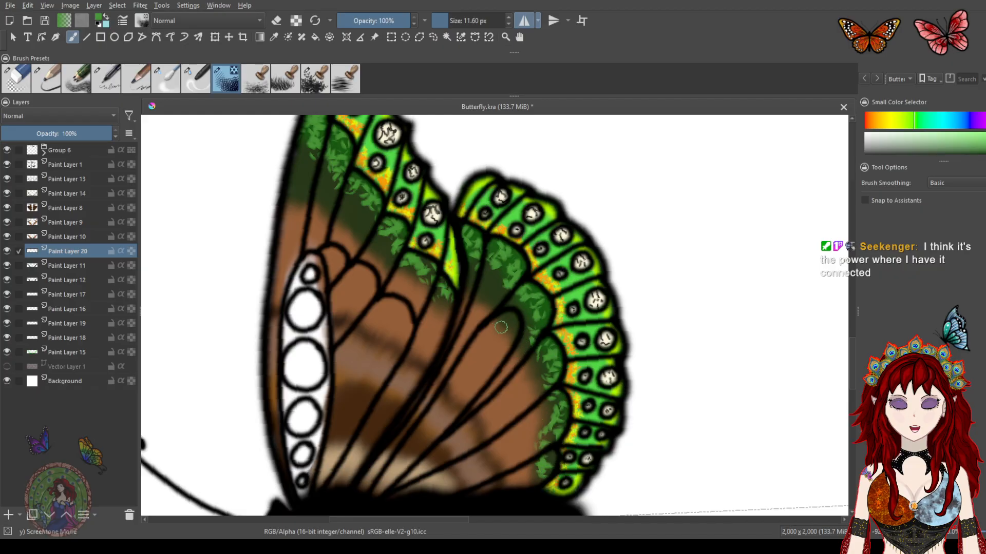
pyautogui.moveTo(488, 326); pyautogui.dragTo(540, 366)
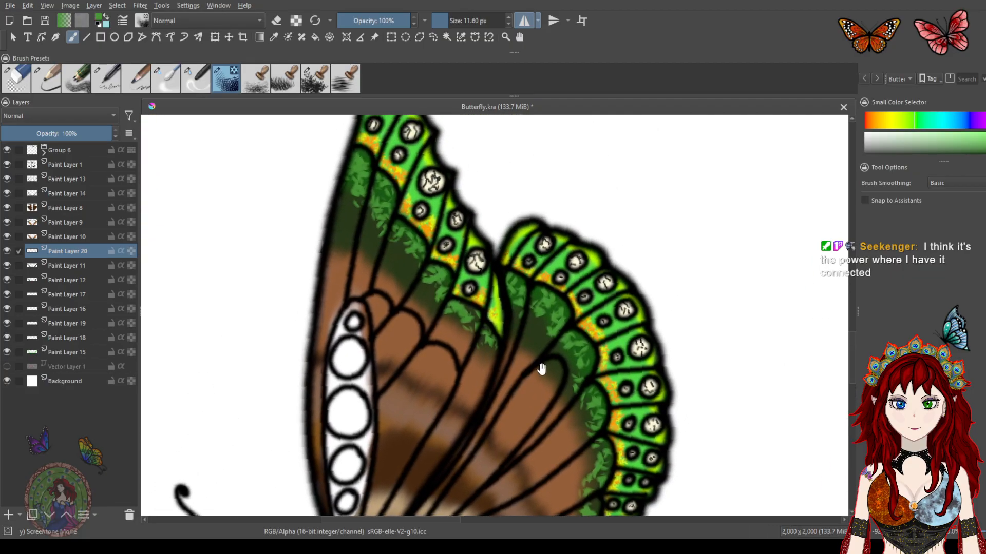
# Add a new paint layer, pick a light brown and stamp brown leaf texture over the forewing's green bands
pyautogui.click(8, 516)
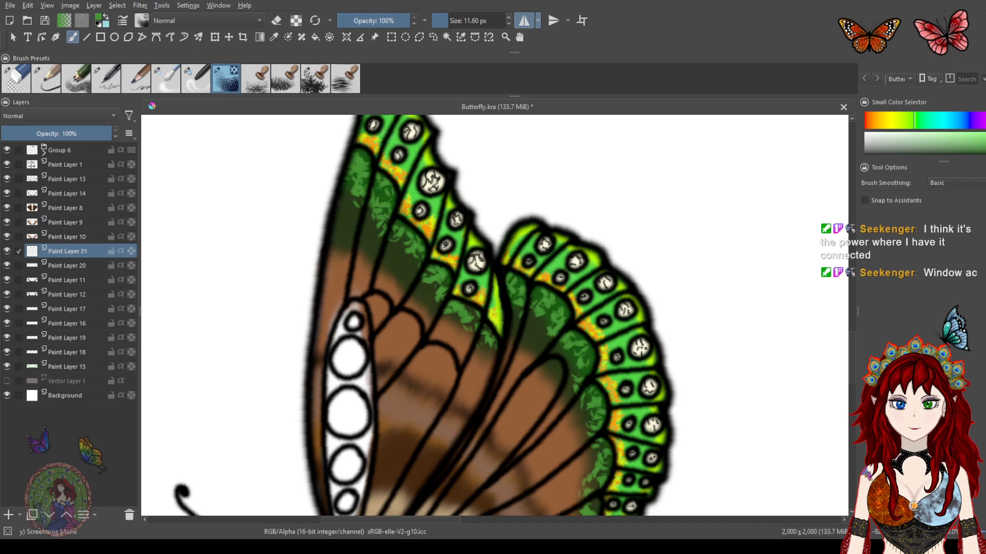
pyautogui.moveTo(902, 123); pyautogui.dragTo(875, 122)
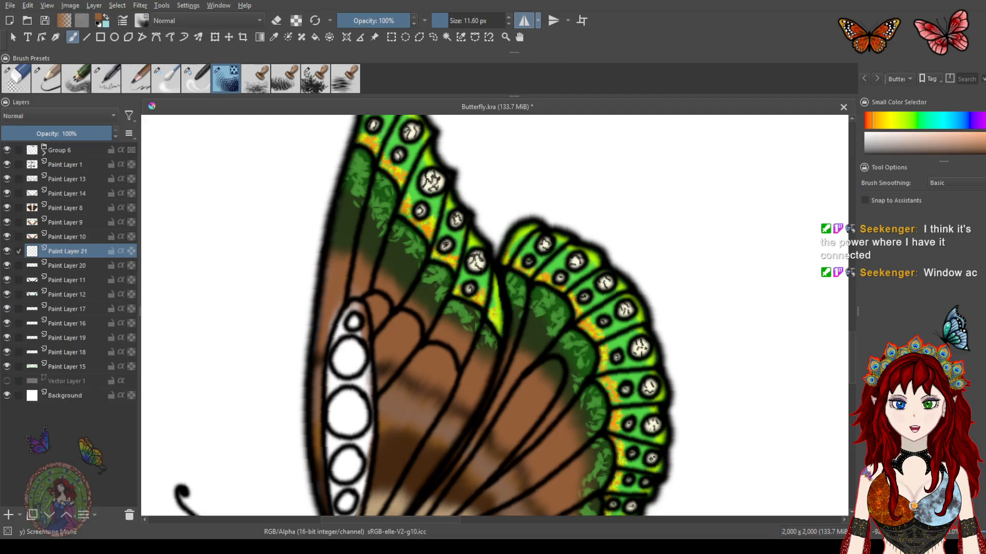
pyautogui.keyDown('ctrl'); pyautogui.click(406, 451); pyautogui.keyUp('ctrl')
pyautogui.moveTo(384, 225)
pyautogui.mouseDown()
pyautogui.moveTo(425, 266)
pyautogui.moveTo(416, 252)
pyautogui.moveTo(394, 271)
pyautogui.mouseUp()
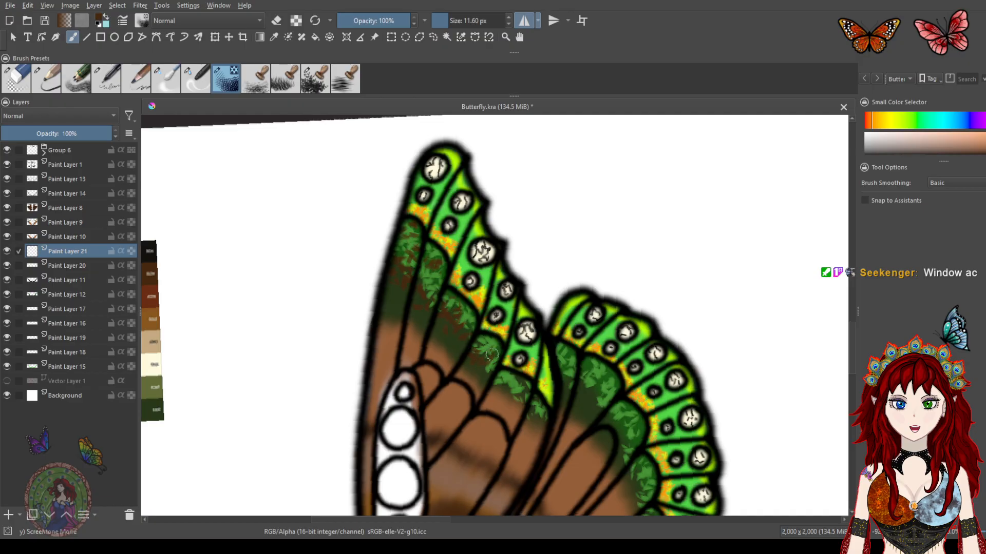
pyautogui.moveTo(499, 379)
pyautogui.mouseDown()
pyautogui.moveTo(528, 399)
pyautogui.moveTo(536, 418)
pyautogui.mouseUp()
pyautogui.moveTo(541, 402); pyautogui.dragTo(417, 297)
pyautogui.moveTo(433, 257); pyautogui.dragTo(471, 314)
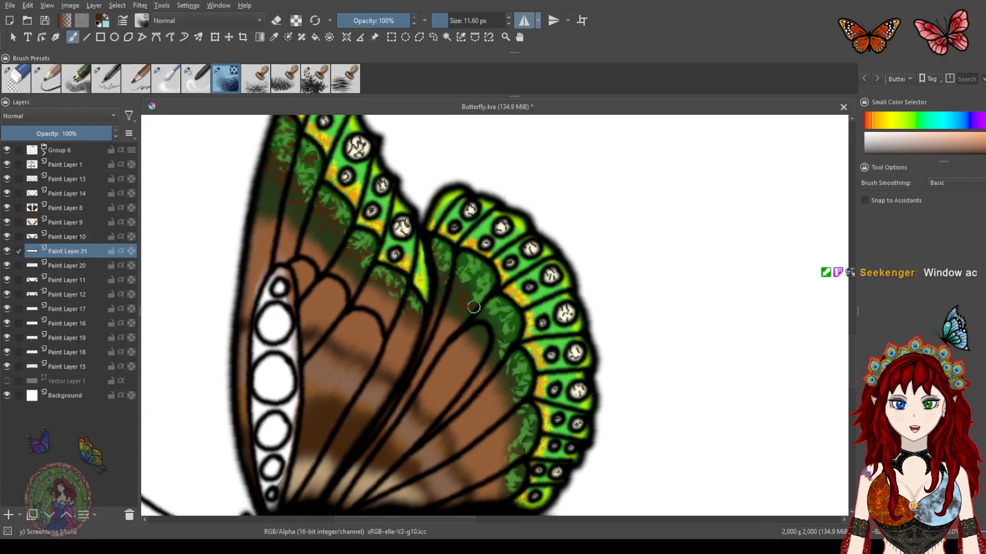
# Continue stamping brown leaf texture over the hindwing's and forewing's dark green bands
pyautogui.moveTo(459, 260)
pyautogui.mouseDown()
pyautogui.moveTo(487, 341)
pyautogui.moveTo(507, 322)
pyautogui.mouseUp()
pyautogui.moveTo(513, 378)
pyautogui.mouseDown()
pyautogui.moveTo(521, 413)
pyautogui.moveTo(525, 406)
pyautogui.moveTo(502, 492)
pyautogui.moveTo(515, 442)
pyautogui.mouseUp()
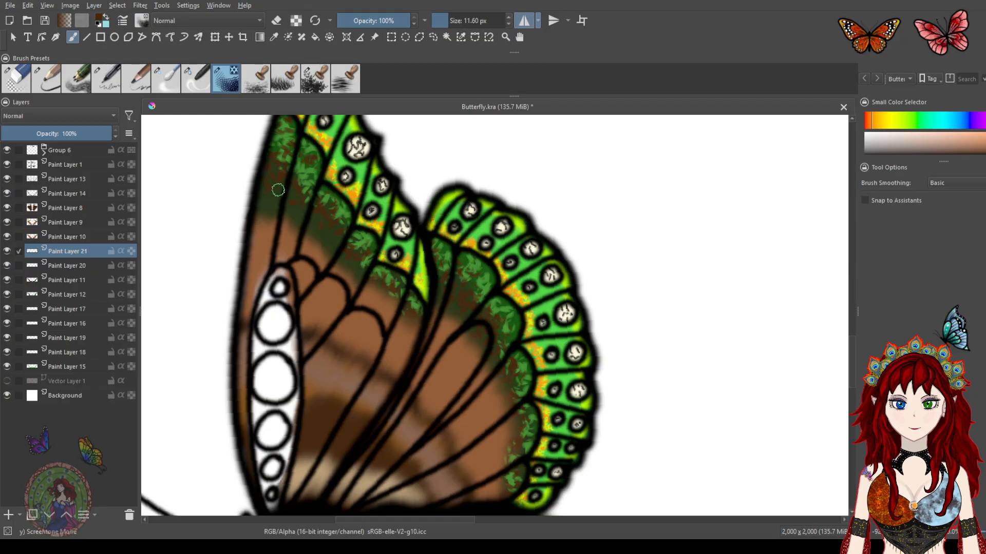
pyautogui.scroll(-5, 392, 336)
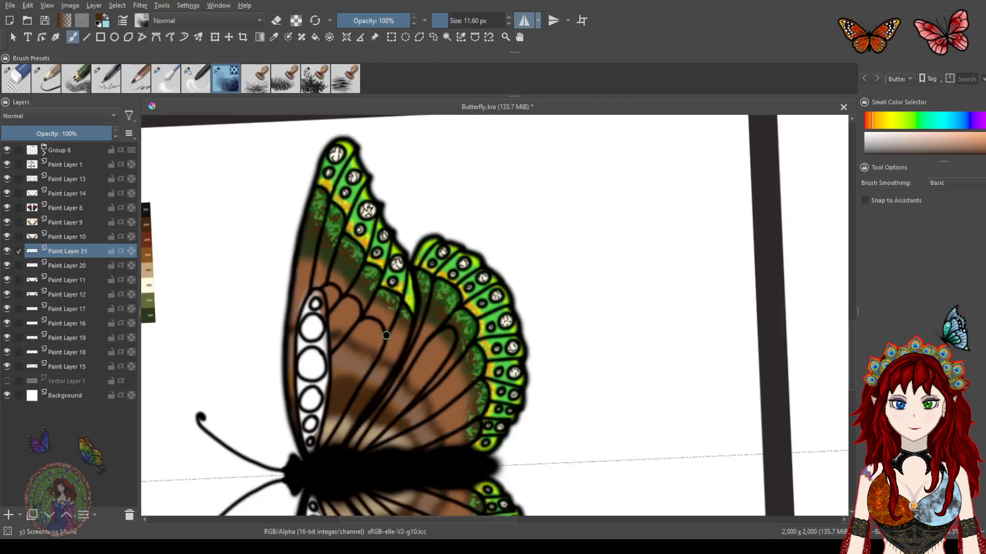
pyautogui.moveTo(405, 354); pyautogui.dragTo(435, 290)
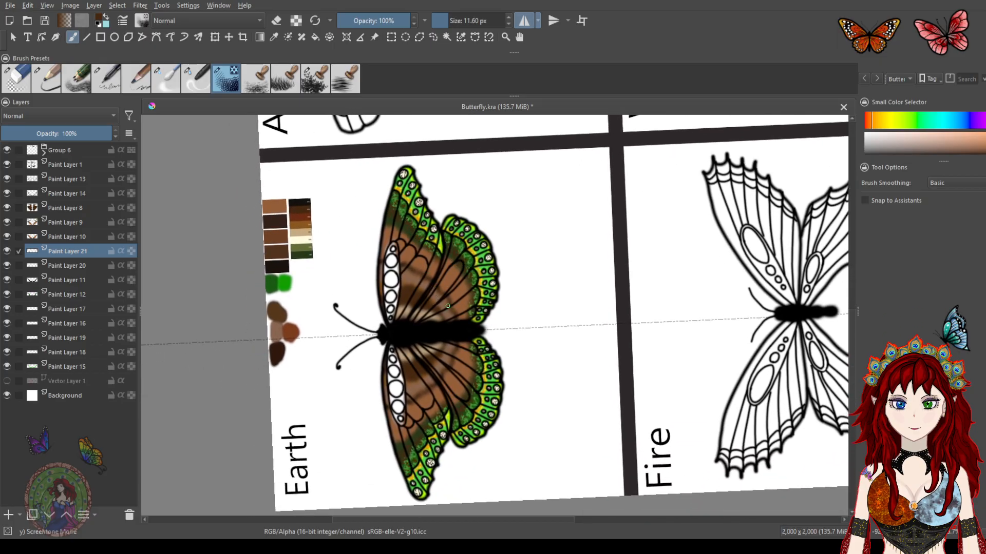
pyautogui.moveTo(405, 265); pyautogui.dragTo(426, 320)
pyautogui.scroll(5, 422, 280)
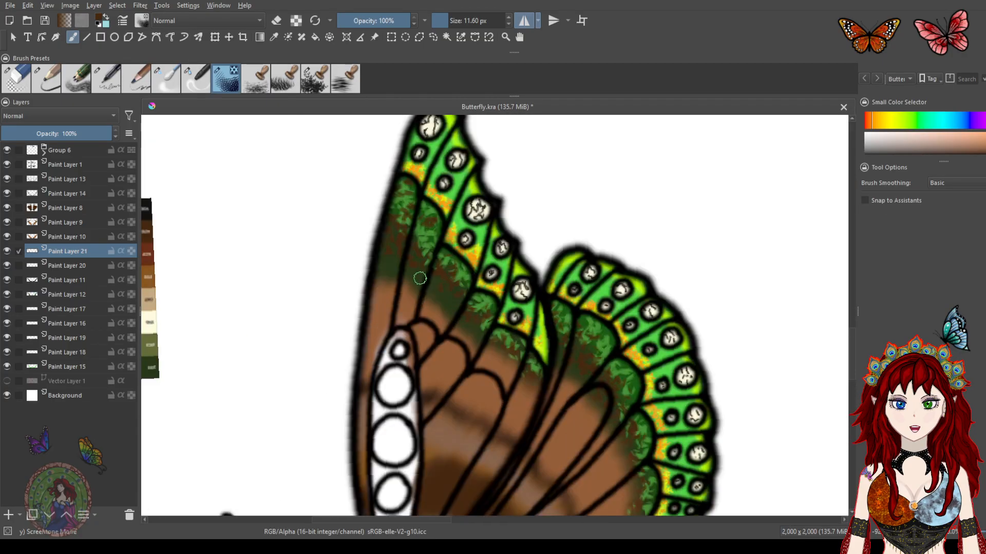
# Save the artwork
pyautogui.hotkey('ctrl', 's')
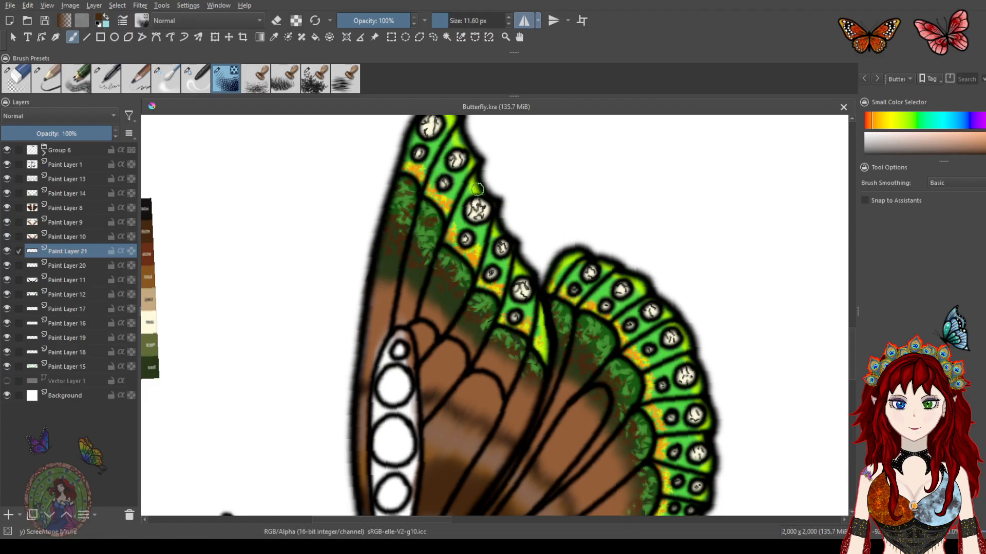
pyautogui.moveTo(537, 246)
pyautogui.mouseDown()
pyautogui.moveTo(484, 336)
pyautogui.moveTo(494, 326)
pyautogui.mouseUp()
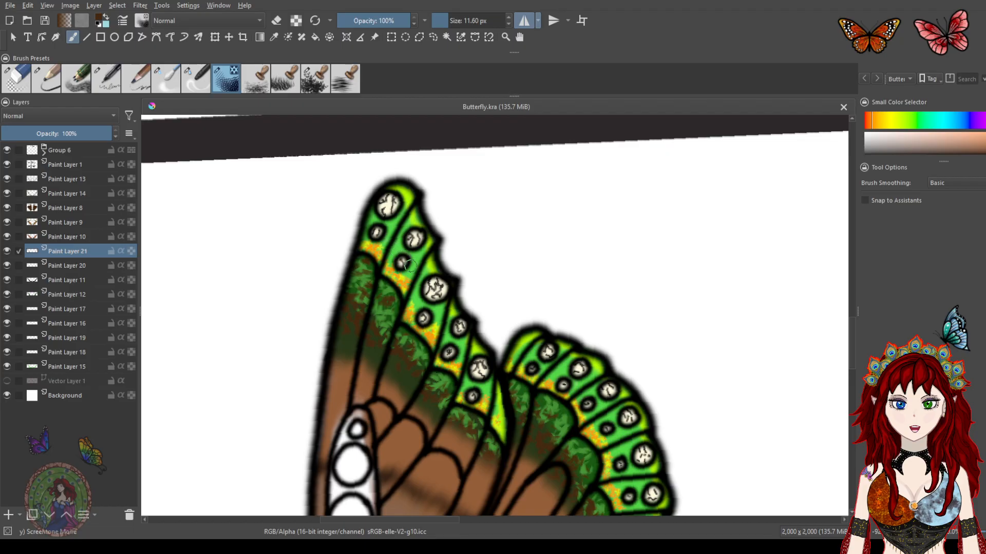
pyautogui.moveTo(440, 378); pyautogui.dragTo(443, 249)
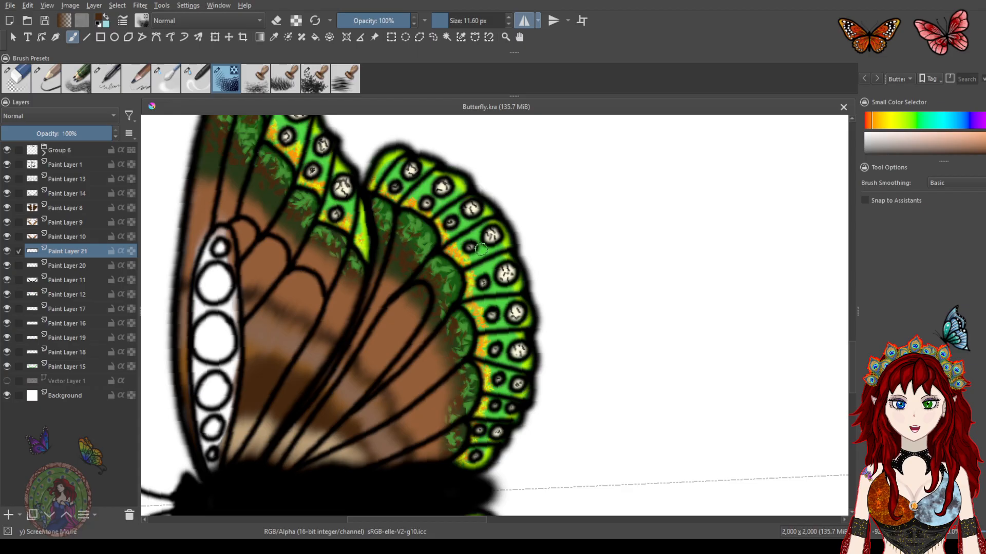
# Pick a bright green and try stamping leaf texture on the forewing's green band, undoing both attempts
pyautogui.click(918, 122)
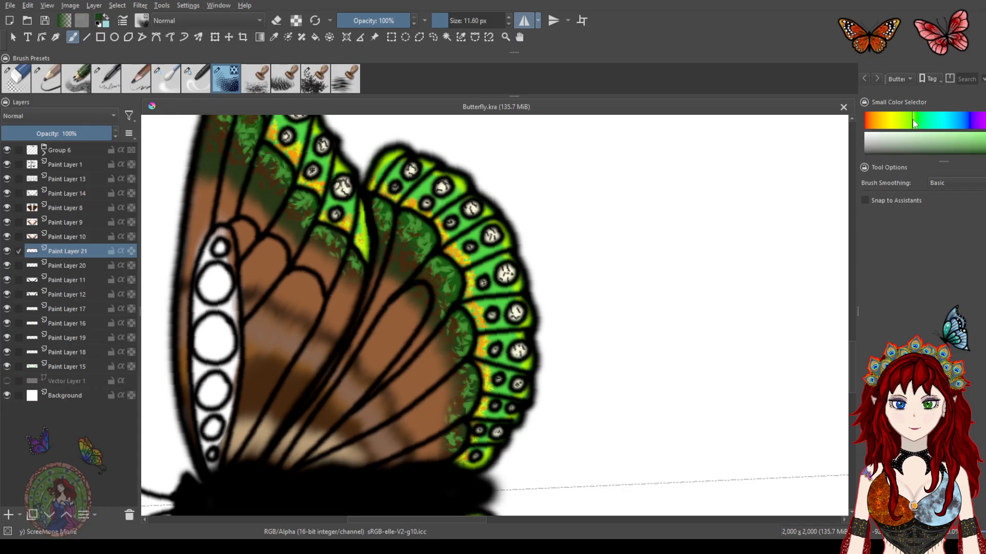
pyautogui.click(984, 141)
pyautogui.moveTo(390, 172)
pyautogui.mouseDown()
pyautogui.moveTo(469, 230)
pyautogui.moveTo(495, 406)
pyautogui.moveTo(502, 402)
pyautogui.moveTo(458, 238)
pyautogui.mouseUp()
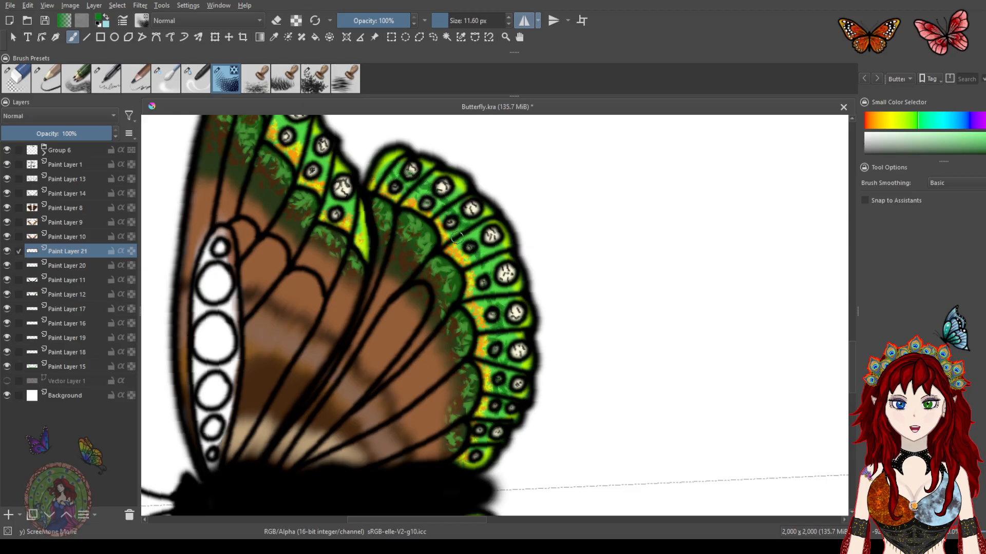
pyautogui.hotkey('ctrl', 'z')
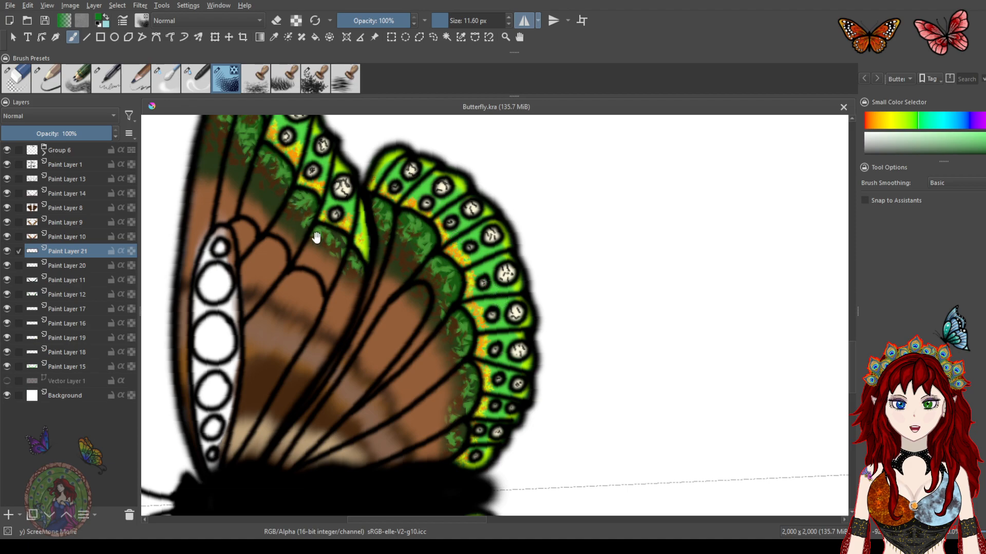
pyautogui.moveTo(310, 227); pyautogui.dragTo(373, 333)
pyautogui.moveTo(366, 236); pyautogui.dragTo(392, 293)
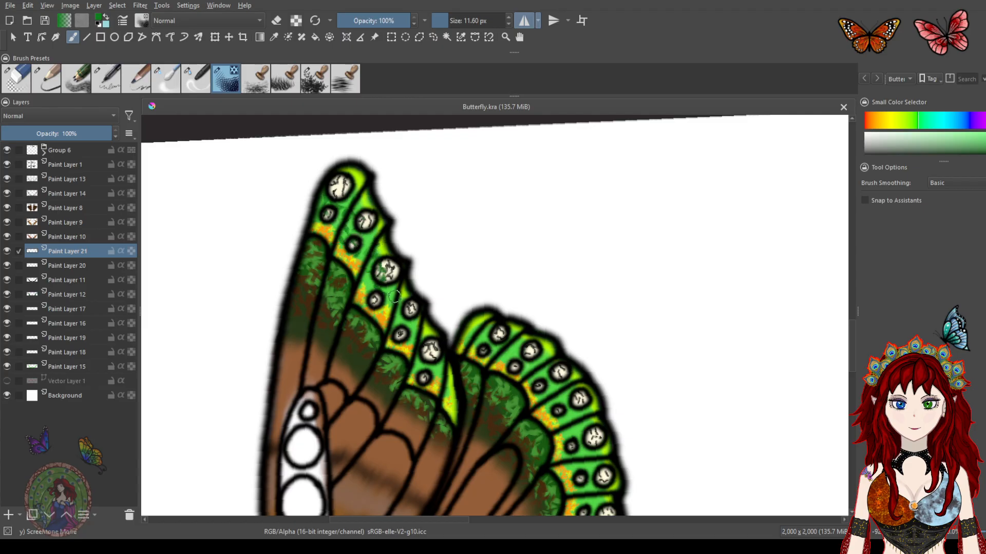
pyautogui.hotkey('ctrl', 'z')
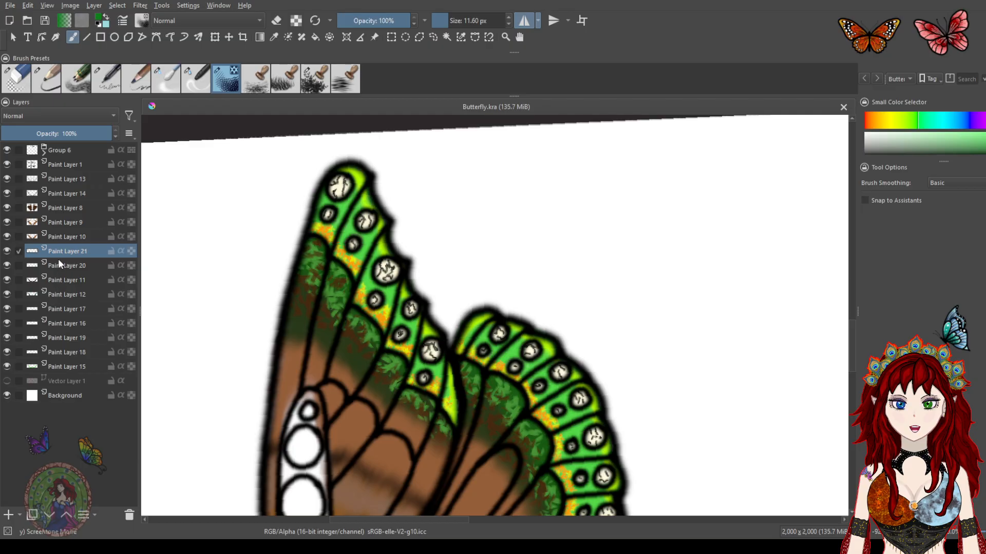
# Toggle the visibility of Paint Layers 20, 11, 17 and 19 to check what each contains
pyautogui.click(6, 266)
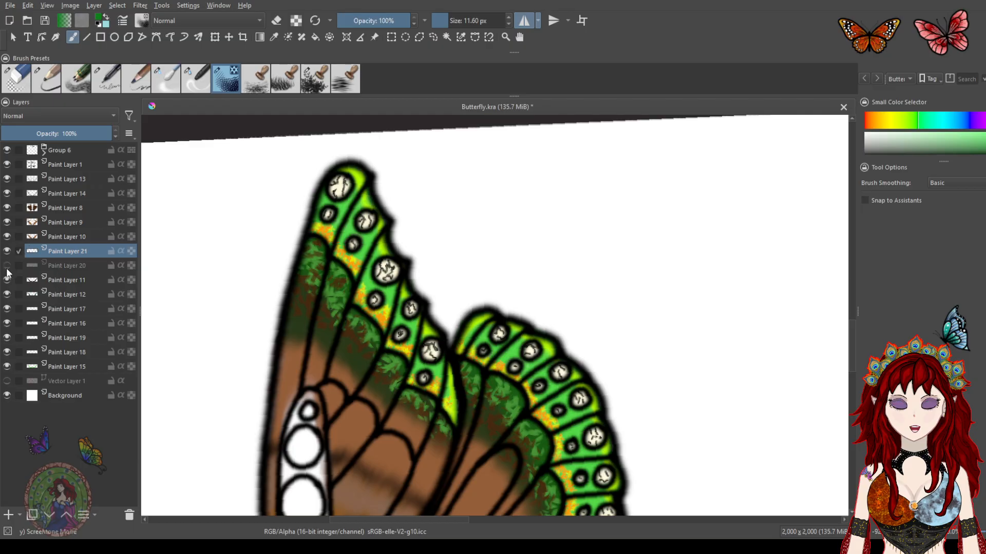
pyautogui.click(7, 267)
pyautogui.click(7, 281)
pyautogui.click(6, 281)
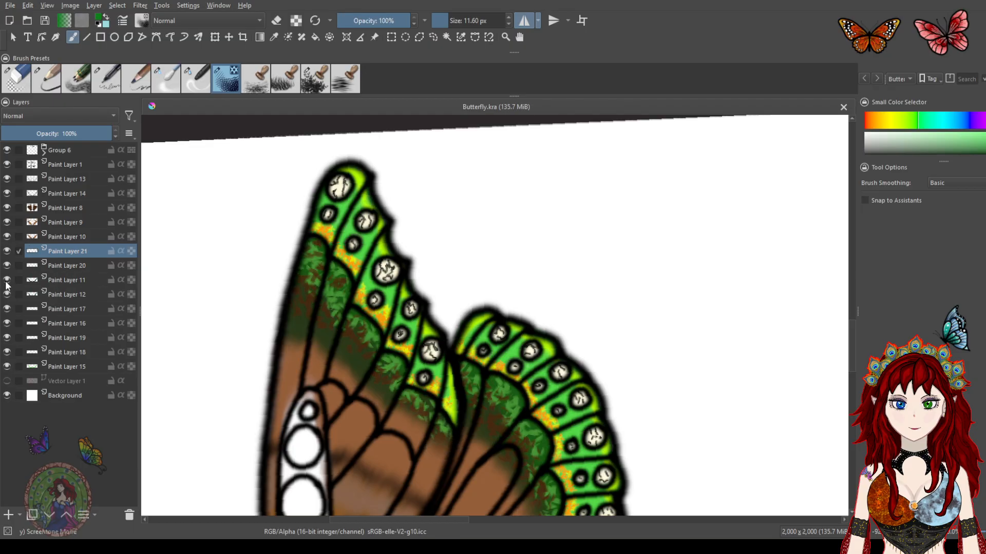
pyautogui.click(6, 310)
pyautogui.click(6, 310)
pyautogui.click(7, 337)
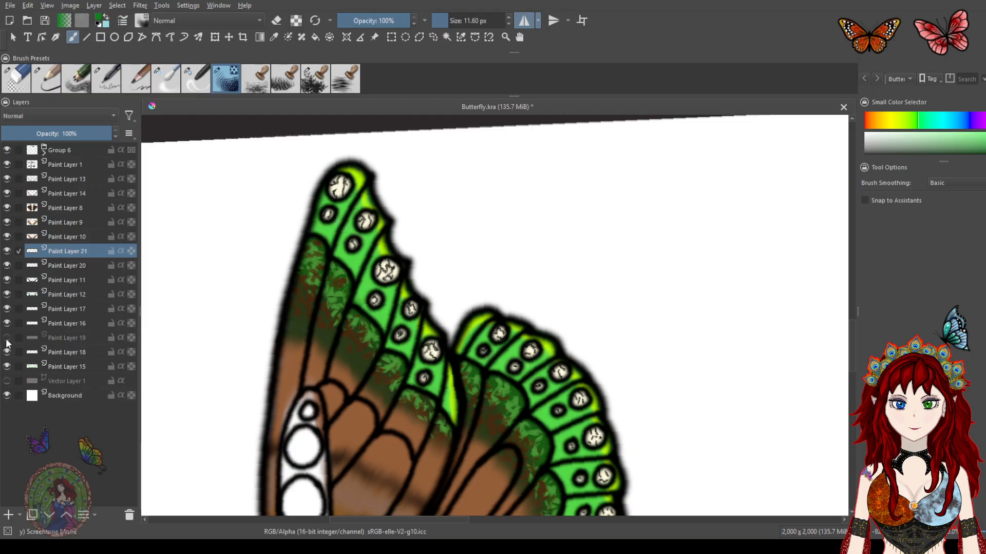
pyautogui.click(7, 339)
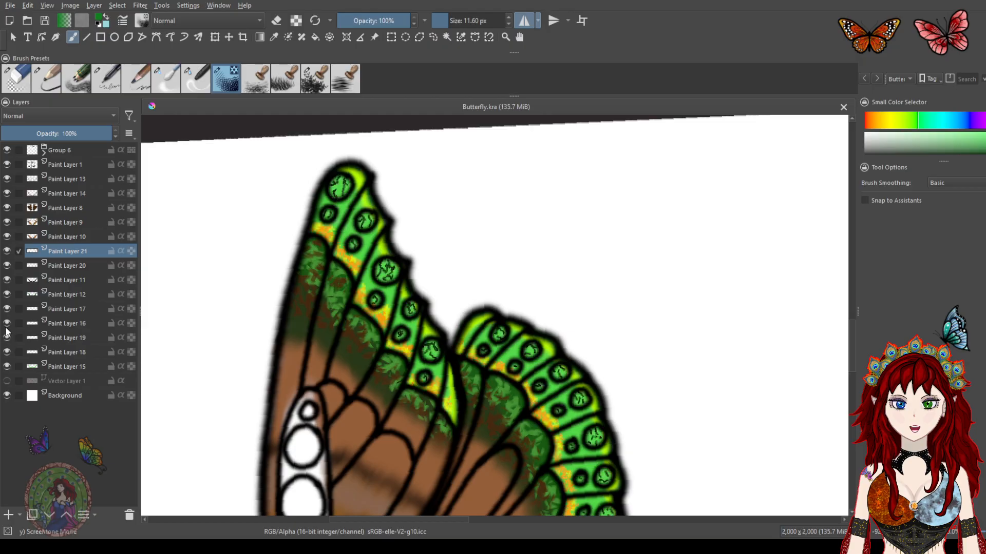
# Add a new paint layer above Paint Layer 19 and stamp green leaf texture over the forewing and hindwing bands
pyautogui.click(57, 335)
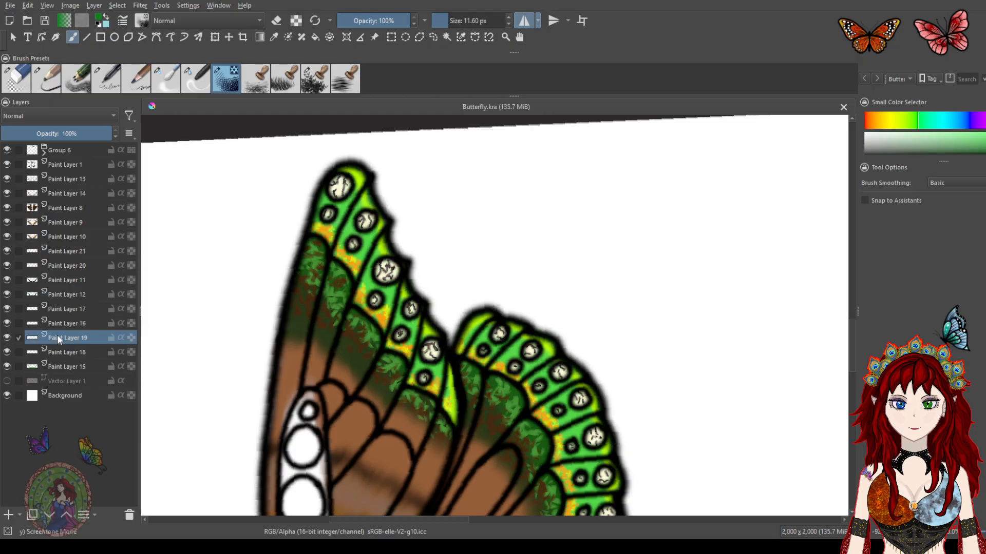
pyautogui.click(9, 516)
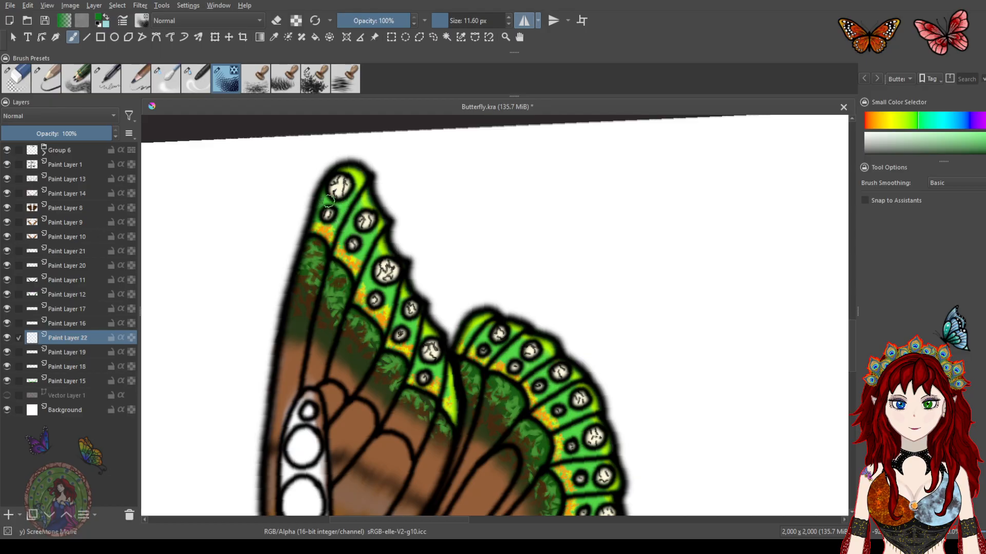
pyautogui.moveTo(341, 223); pyautogui.dragTo(371, 241)
pyautogui.moveTo(365, 280)
pyautogui.mouseDown()
pyautogui.moveTo(382, 300)
pyautogui.moveTo(397, 291)
pyautogui.moveTo(411, 323)
pyautogui.mouseUp()
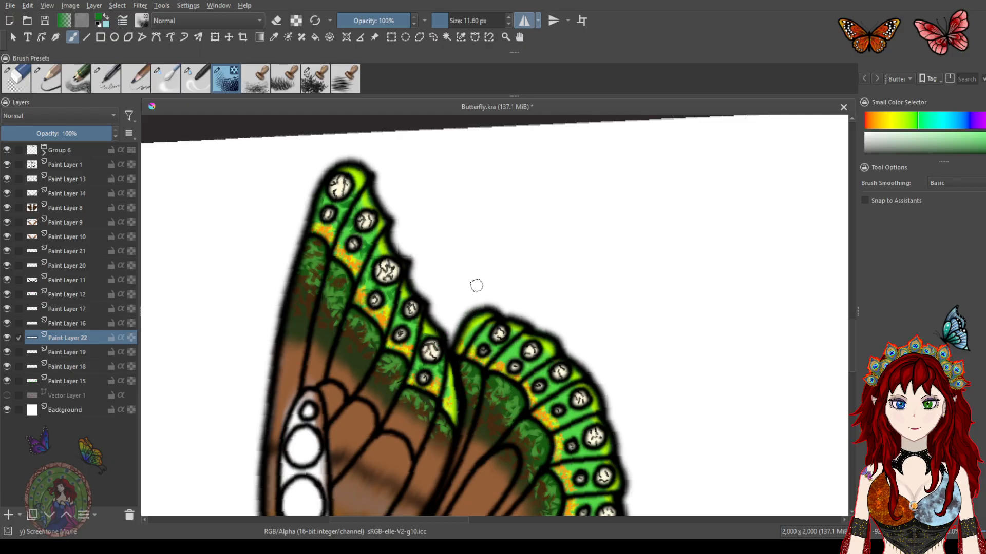
pyautogui.moveTo(484, 329)
pyautogui.mouseDown()
pyautogui.moveTo(422, 262)
pyautogui.moveTo(449, 291)
pyautogui.mouseUp()
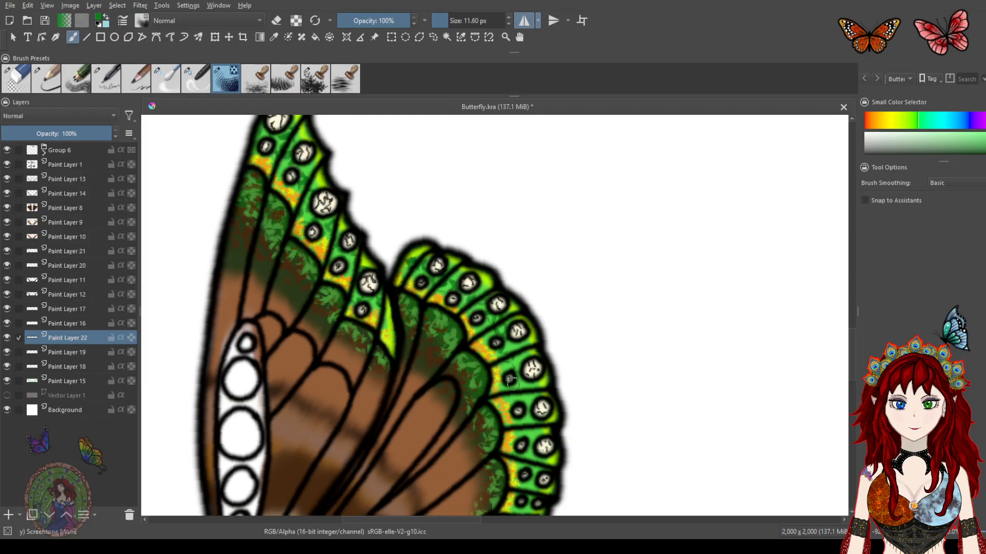
pyautogui.scroll(-3, 529, 312)
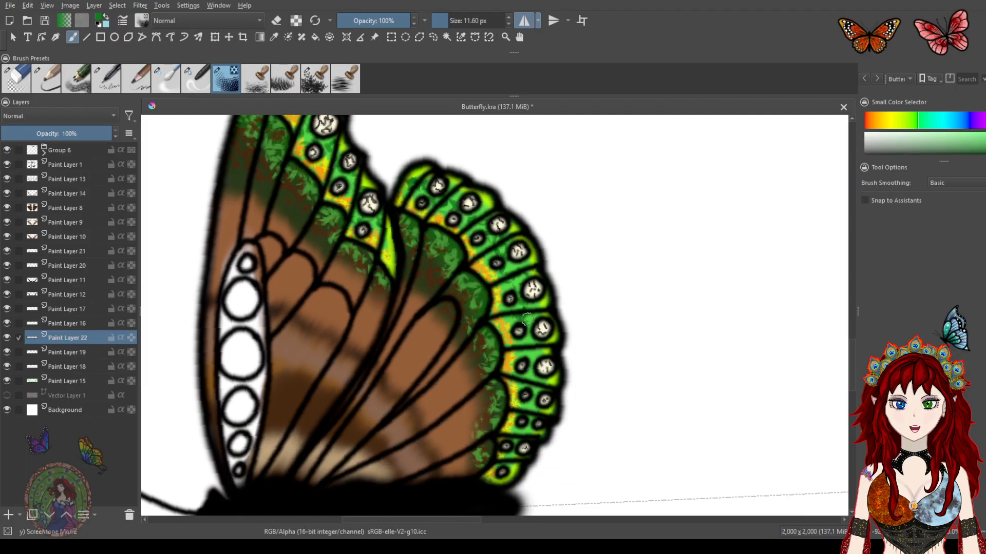
pyautogui.moveTo(527, 347)
pyautogui.mouseDown()
pyautogui.moveTo(532, 404)
pyautogui.moveTo(512, 453)
pyautogui.mouseUp()
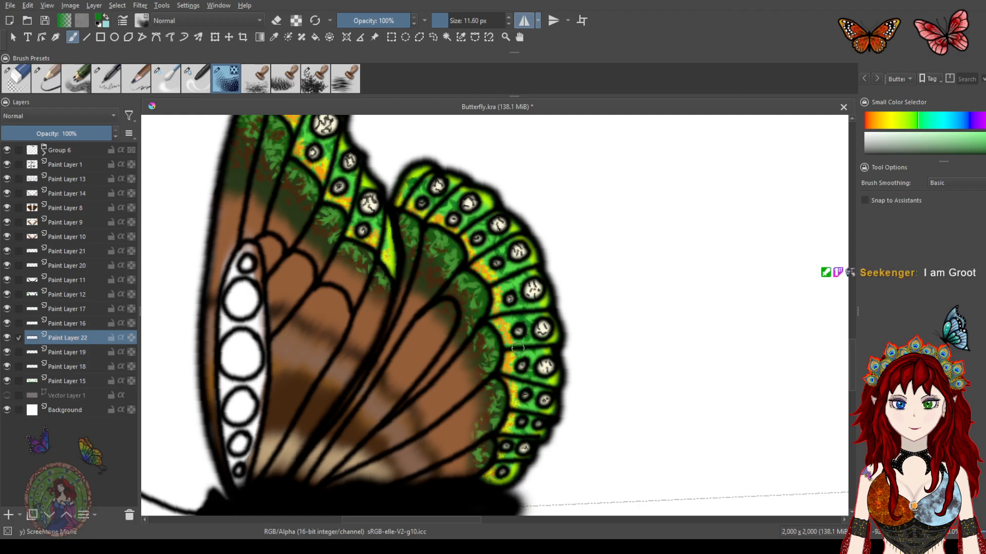
# Zoom out and rotate the canvas to review the whole Earth butterfly
pyautogui.scroll(-5, 517, 348)
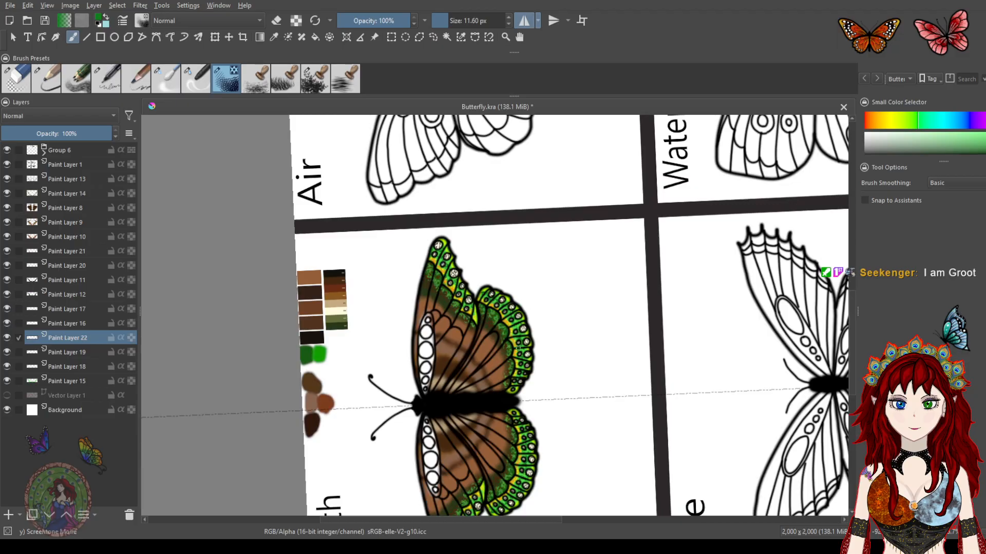
pyautogui.scroll(5, 517, 348)
pyautogui.moveTo(475, 406); pyautogui.dragTo(528, 221)
pyautogui.moveTo(475, 391)
pyautogui.mouseDown()
pyautogui.moveTo(457, 282)
pyautogui.moveTo(447, 324)
pyautogui.mouseUp()
pyautogui.moveTo(451, 267); pyautogui.dragTo(440, 433)
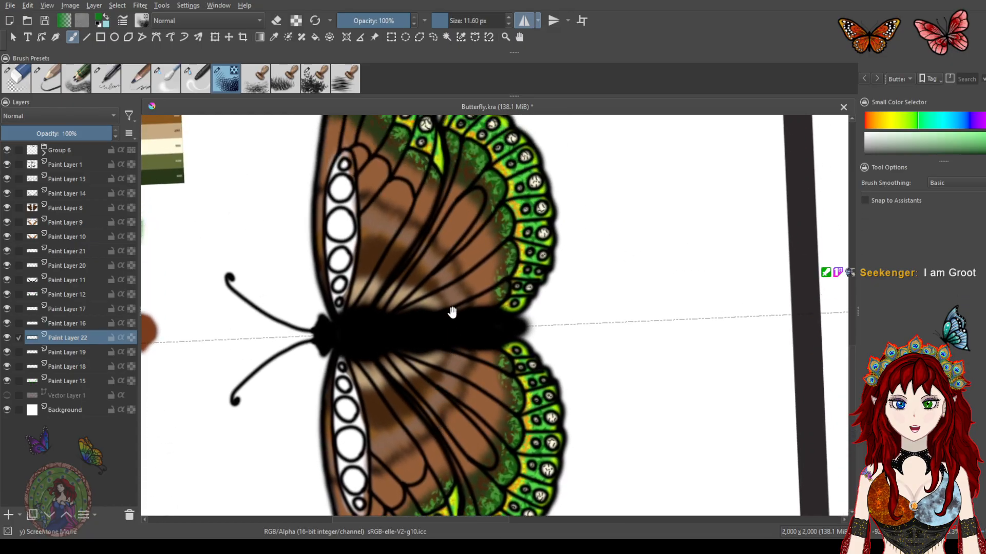
pyautogui.moveTo(452, 311); pyautogui.dragTo(452, 354)
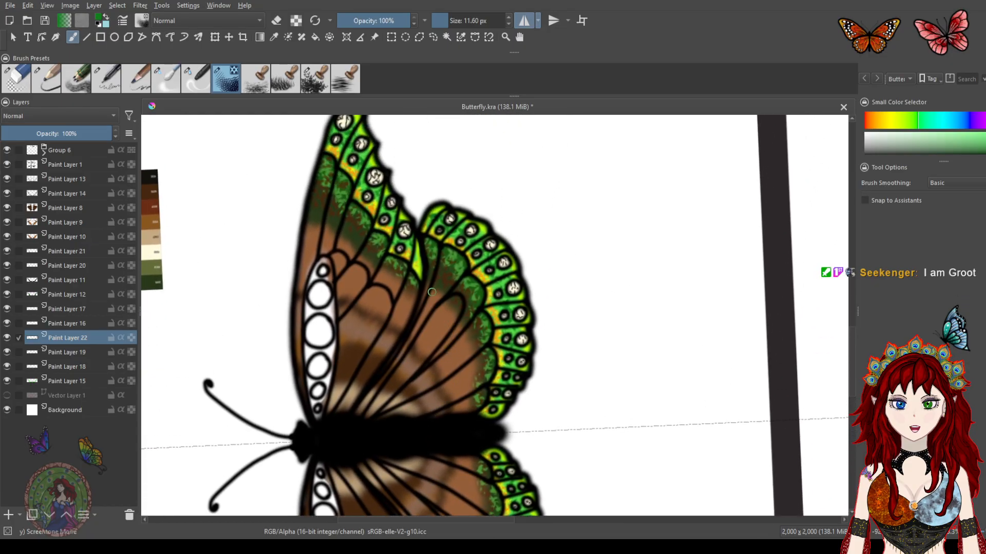
pyautogui.moveTo(429, 279); pyautogui.dragTo(500, 295)
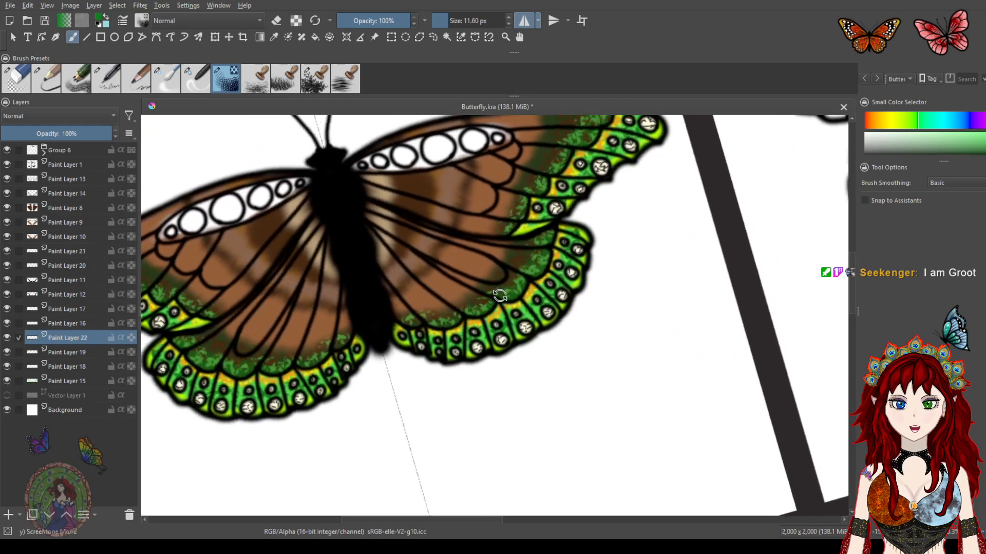
pyautogui.scroll(-6, 499, 295)
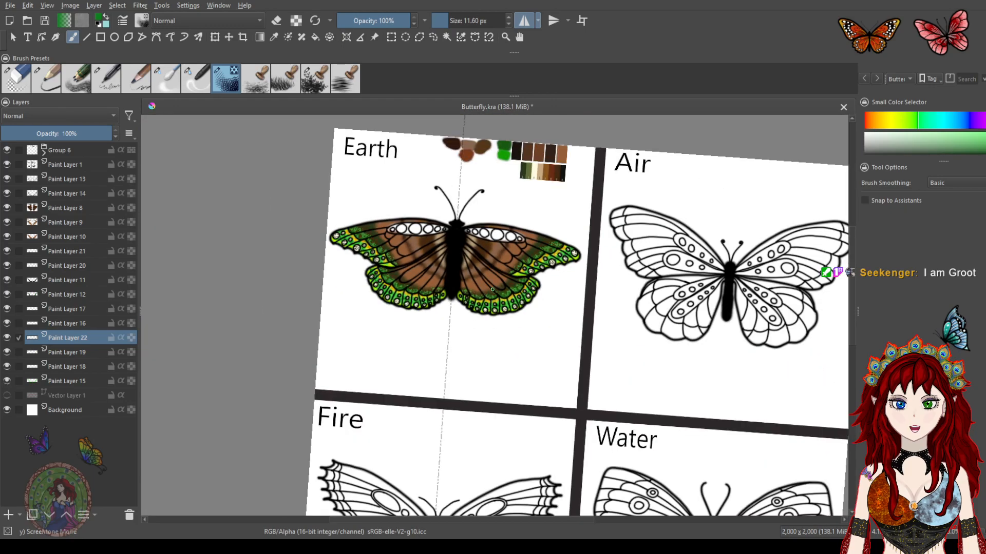
pyautogui.scroll(-2, 503, 257)
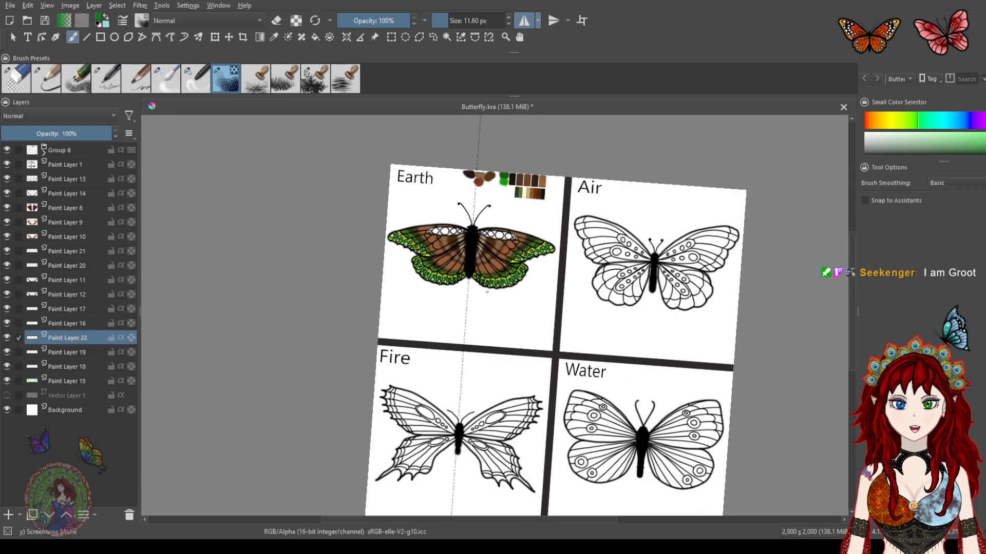
pyautogui.scroll(6, 491, 247)
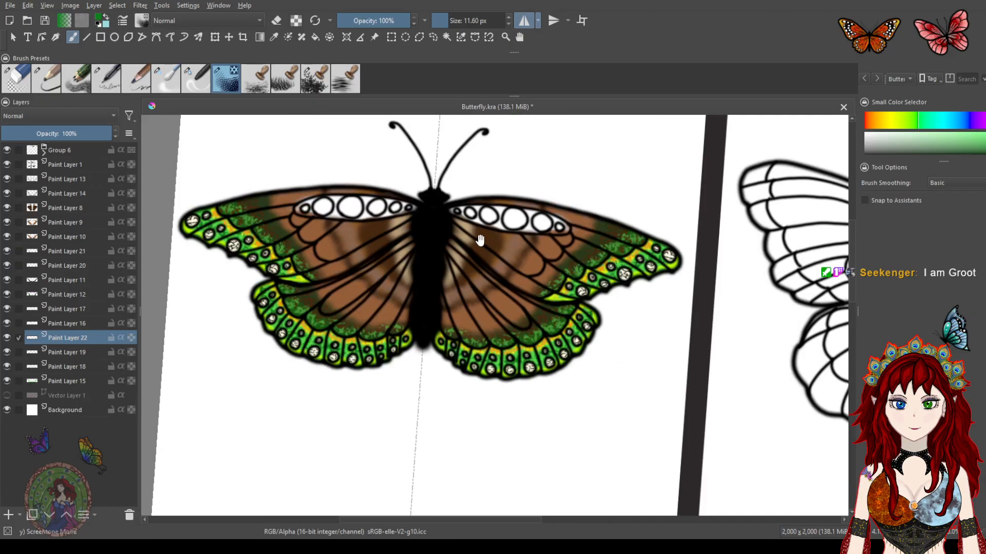
pyautogui.moveTo(481, 240); pyautogui.dragTo(502, 287)
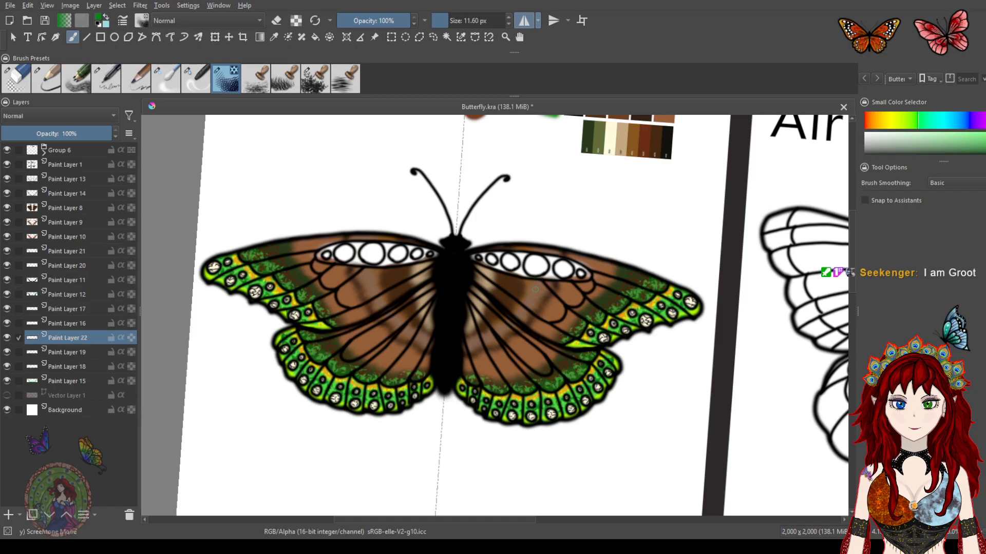
pyautogui.scroll(-2, 523, 278)
pyautogui.scroll(2, 522, 278)
pyautogui.moveTo(531, 261); pyautogui.dragTo(422, 237)
pyautogui.moveTo(490, 262); pyautogui.dragTo(484, 304)
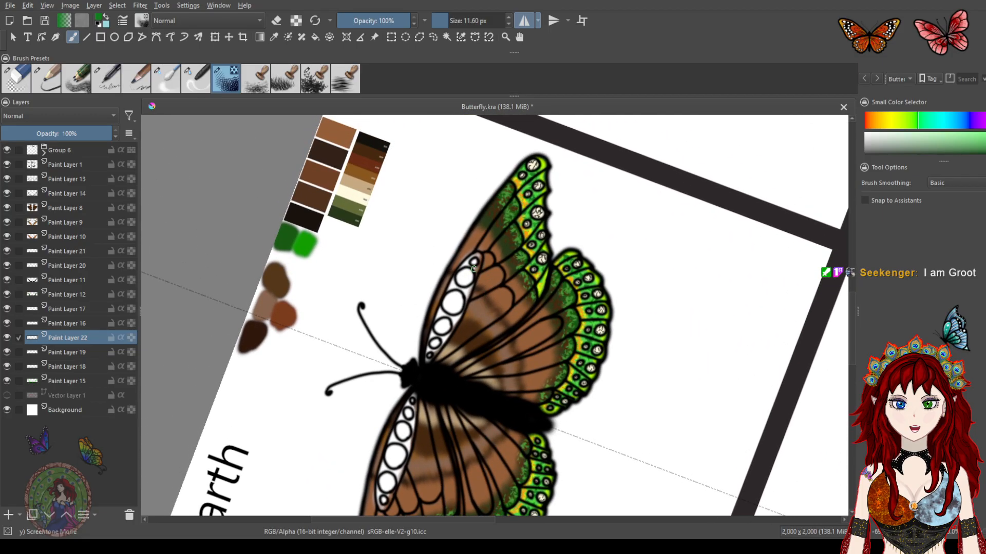
pyautogui.scroll(-2, 483, 293)
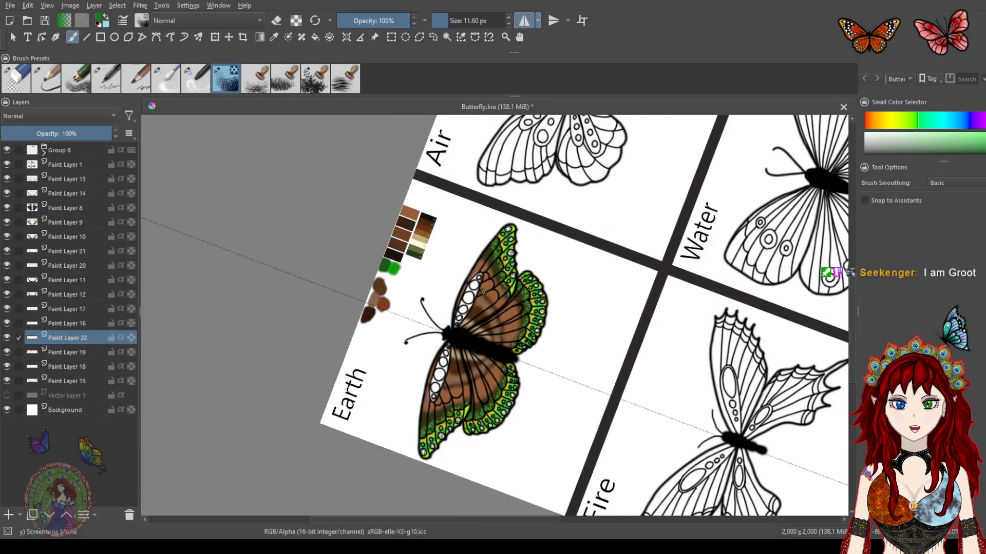
pyautogui.scroll(4, 483, 292)
pyautogui.moveTo(519, 260); pyautogui.dragTo(497, 239)
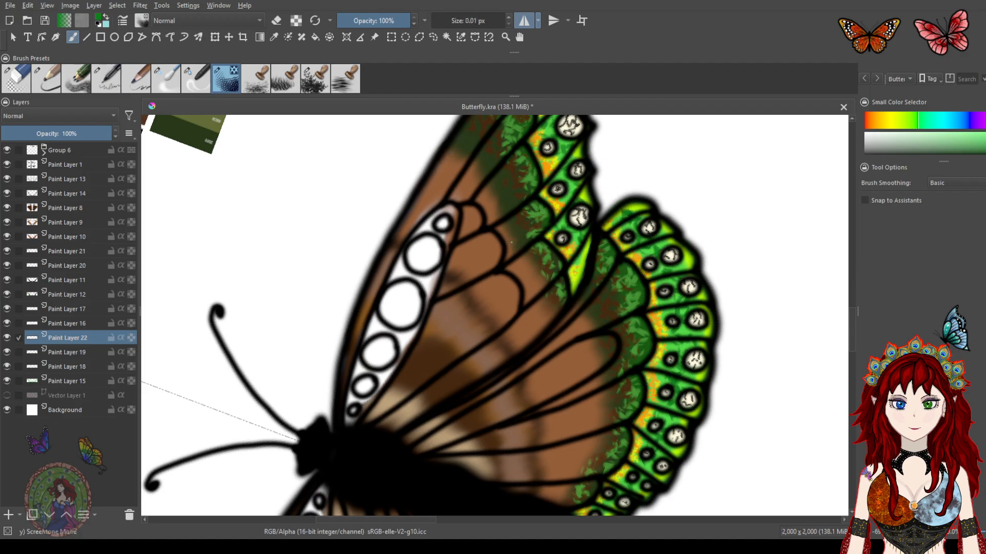
# Choose the grass stamp brush preset for texturing
pyautogui.moveTo(511, 247); pyautogui.dragTo(515, 247)
pyautogui.moveTo(503, 292); pyautogui.dragTo(536, 292)
pyautogui.moveTo(441, 18); pyautogui.dragTo(446, 18)
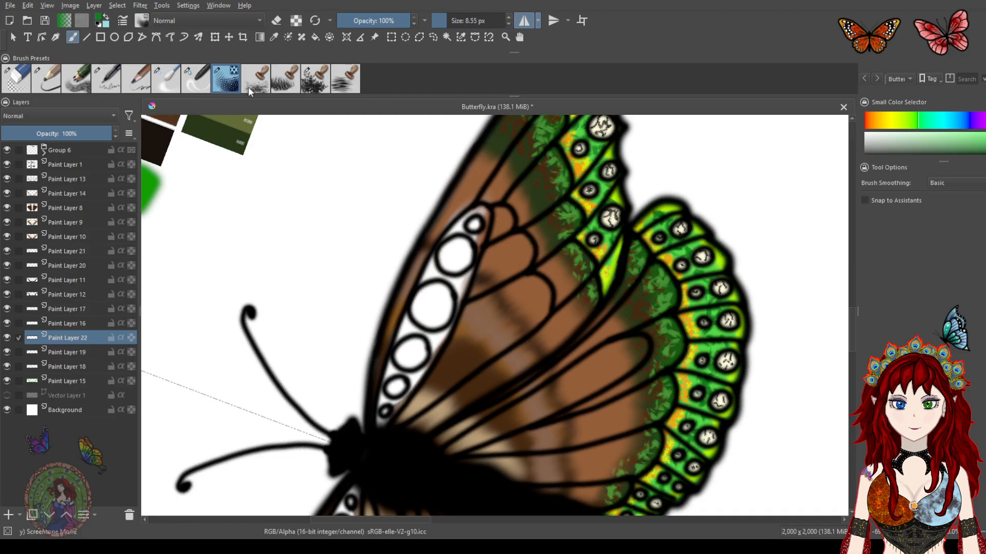
pyautogui.click(284, 85)
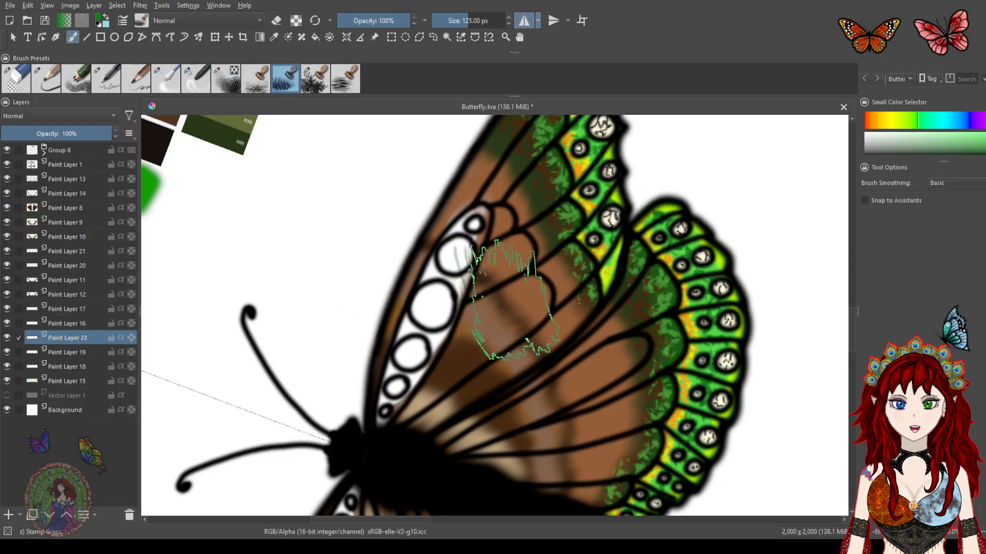
# Try stamping green grass texture near the forewing, undoing every attempt
pyautogui.moveTo(346, 209)
pyautogui.mouseDown()
pyautogui.moveTo(368, 195)
pyautogui.moveTo(374, 245)
pyautogui.mouseUp()
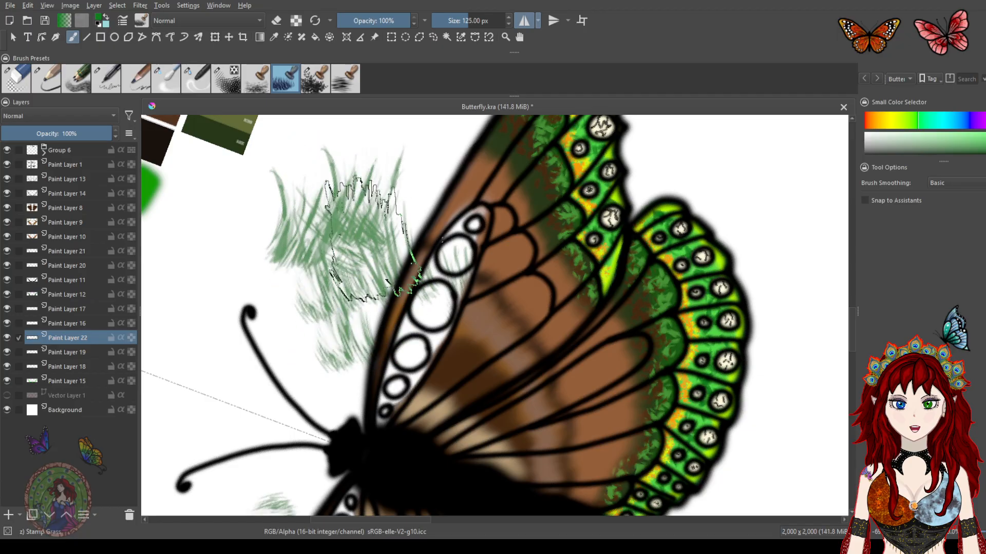
pyautogui.hotkey('ctrl', 'z')
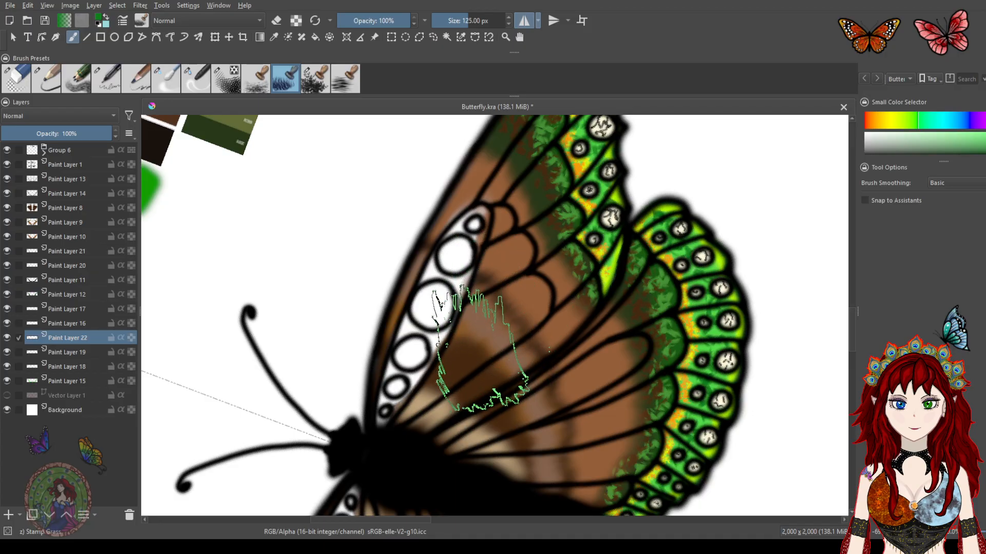
pyautogui.moveTo(379, 267)
pyautogui.mouseDown()
pyautogui.moveTo(320, 219)
pyautogui.moveTo(387, 218)
pyautogui.moveTo(400, 169)
pyautogui.moveTo(321, 257)
pyautogui.moveTo(213, 254)
pyautogui.moveTo(211, 300)
pyautogui.moveTo(310, 384)
pyautogui.moveTo(382, 287)
pyautogui.moveTo(412, 213)
pyautogui.mouseUp()
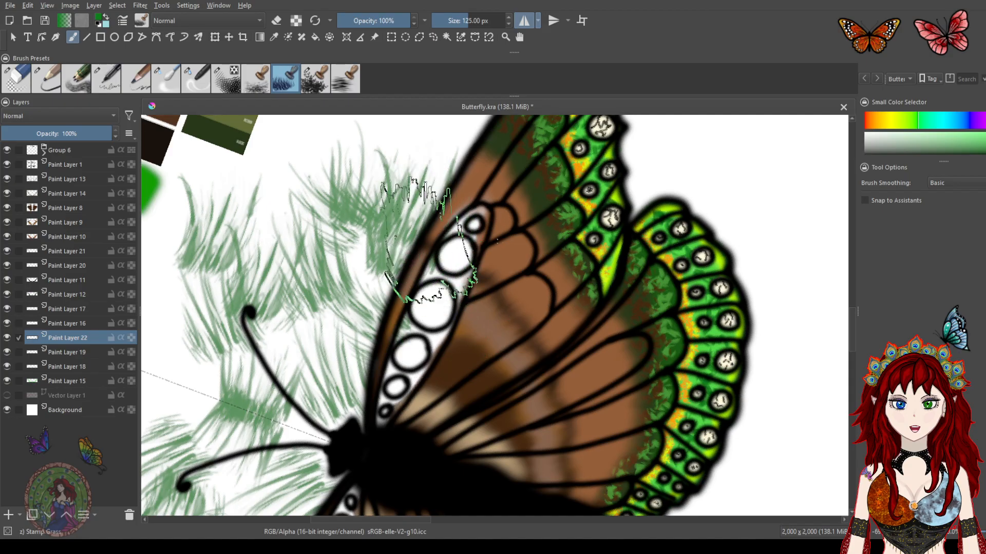
pyautogui.hotkey('ctrl', 'z')
pyautogui.hotkey('ctrl', 'z')
pyautogui.hotkey('ctrl', 'z')
pyautogui.hotkey('ctrl', 'z')
pyautogui.hotkey('ctrl', 'z')
# Pick a dark brown from the palette swatches and set the brush size to 24.90 px
pyautogui.click(877, 123)
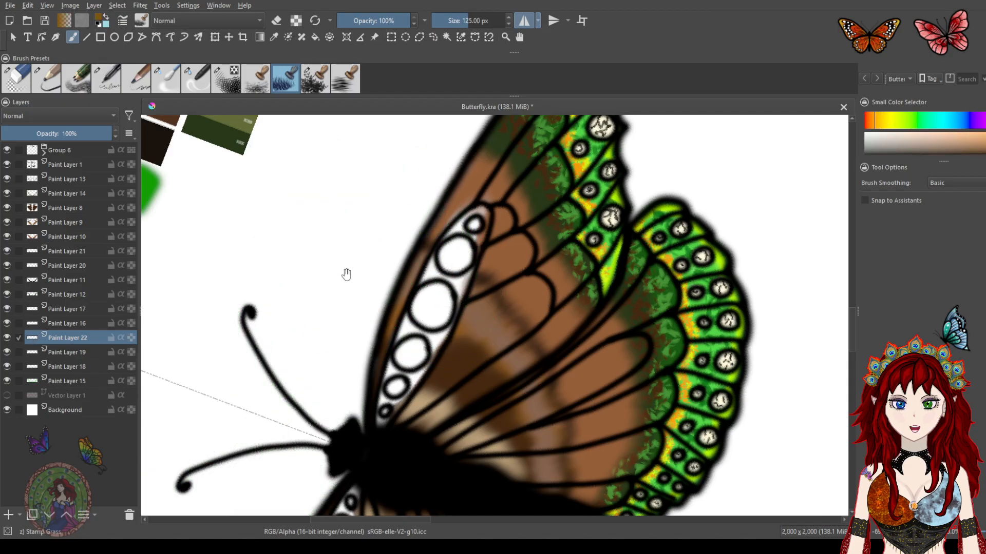
pyautogui.moveTo(341, 271); pyautogui.dragTo(592, 318)
pyautogui.moveTo(496, 290); pyautogui.dragTo(503, 349)
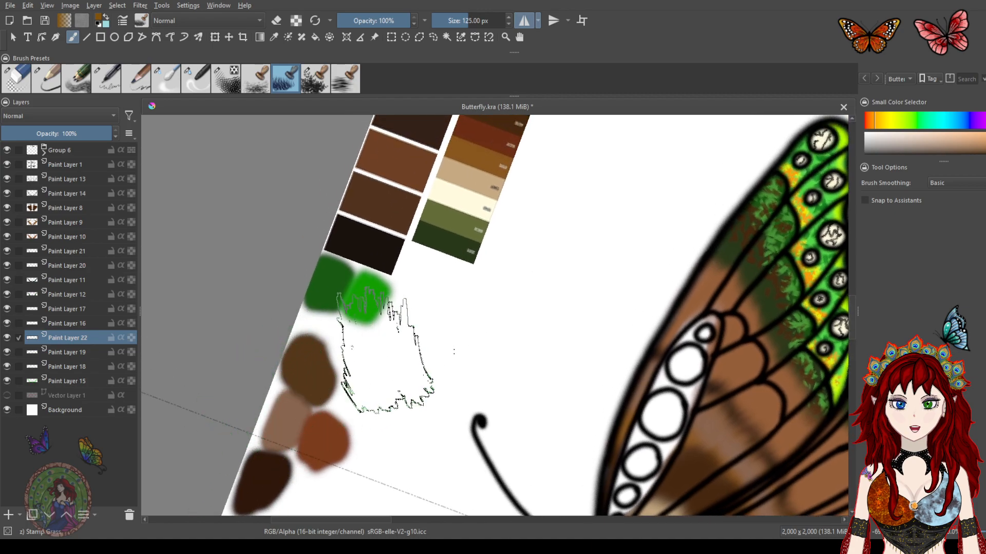
pyautogui.keyDown('ctrl'); pyautogui.click(275, 464); pyautogui.keyUp('ctrl')
pyautogui.moveTo(587, 298); pyautogui.dragTo(386, 234)
pyautogui.moveTo(469, 20); pyautogui.dragTo(472, 21)
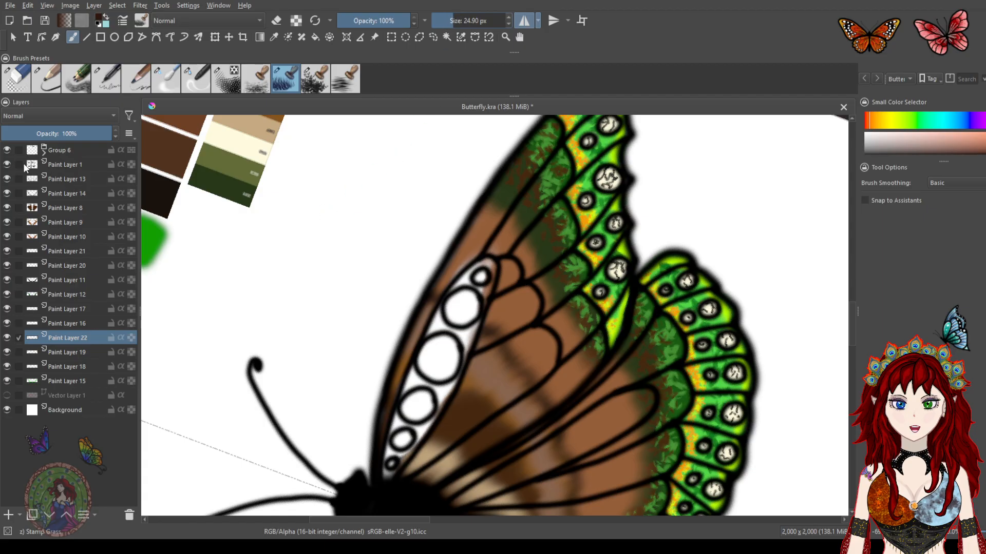
# Add a new paint layer above Paint Layer 13 and stamp dark brown grass texture over the forewing's brown areas
pyautogui.click(6, 179)
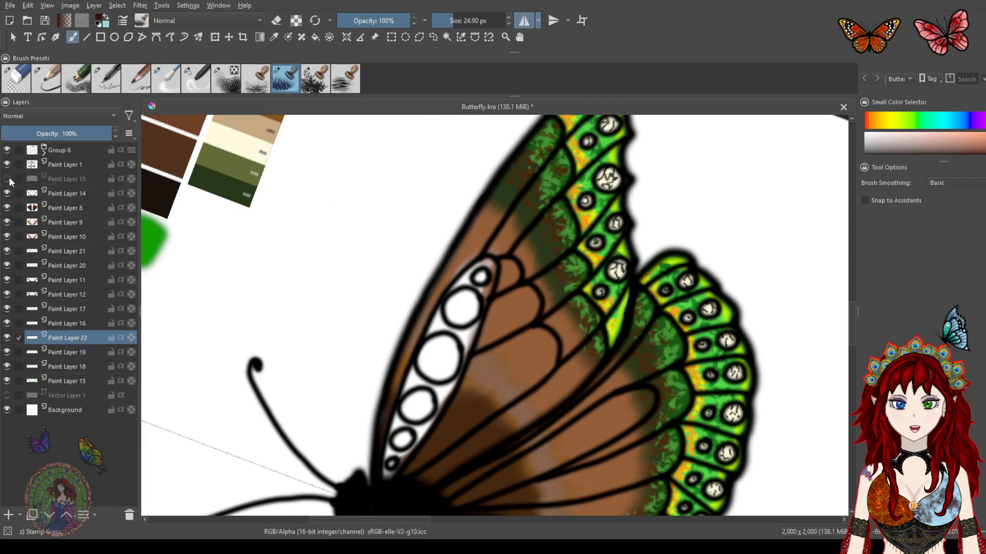
pyautogui.click(8, 177)
pyautogui.click(61, 179)
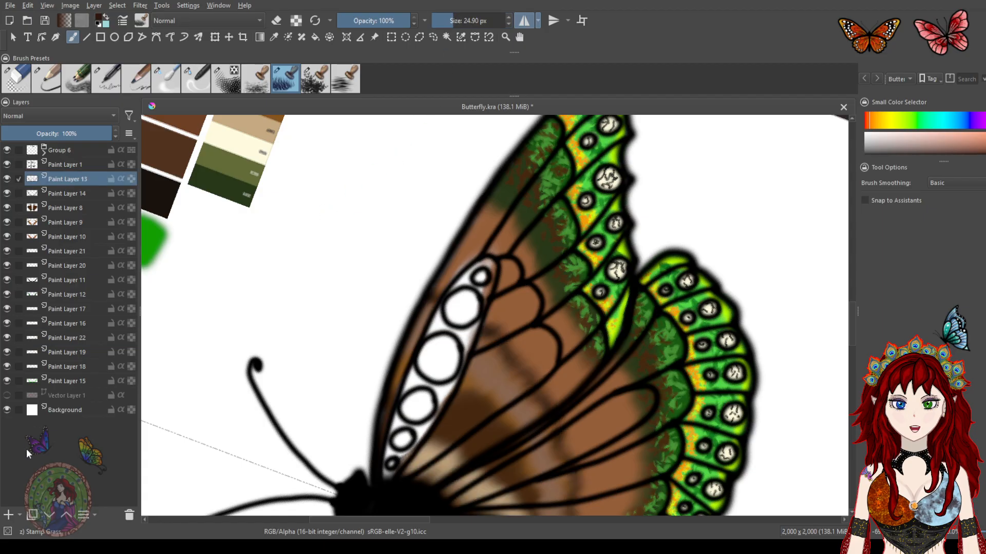
pyautogui.click(8, 515)
pyautogui.moveTo(511, 262)
pyautogui.mouseDown()
pyautogui.moveTo(458, 259)
pyautogui.moveTo(483, 232)
pyautogui.moveTo(496, 241)
pyautogui.moveTo(510, 317)
pyautogui.moveTo(527, 317)
pyautogui.moveTo(513, 263)
pyautogui.moveTo(543, 354)
pyautogui.moveTo(608, 448)
pyautogui.mouseUp()
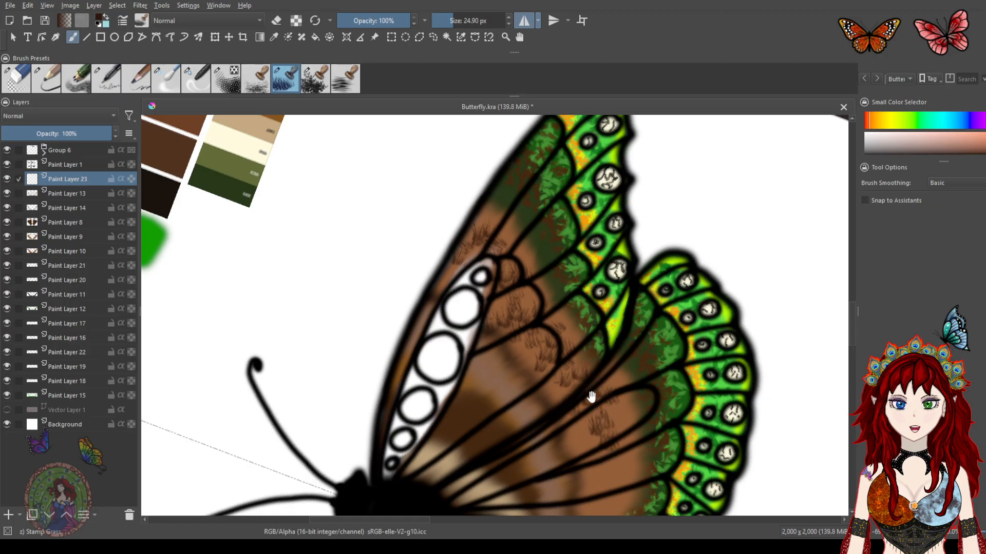
pyautogui.moveTo(591, 396); pyautogui.dragTo(563, 273)
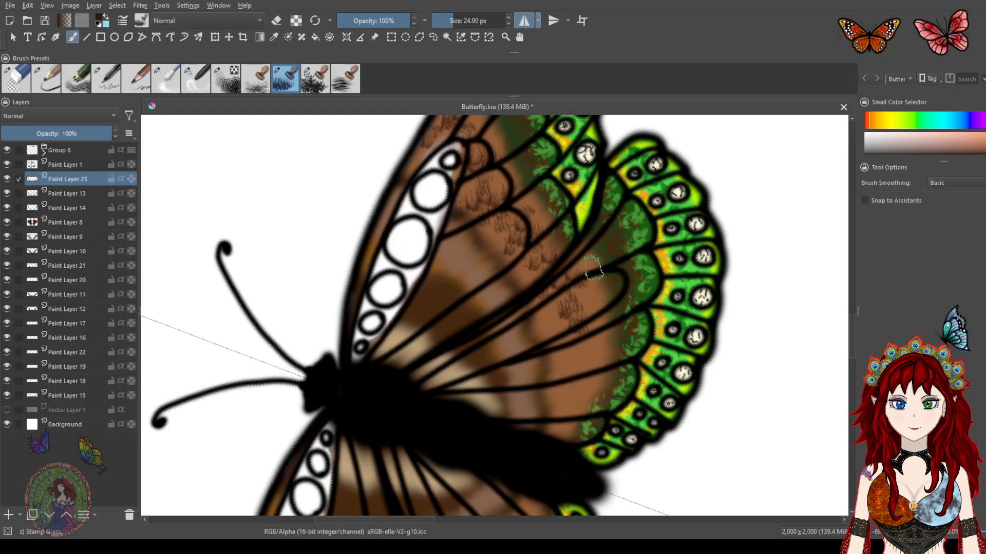
pyautogui.moveTo(599, 358)
pyautogui.mouseDown()
pyautogui.moveTo(569, 426)
pyautogui.moveTo(578, 403)
pyautogui.mouseUp()
pyautogui.moveTo(529, 208); pyautogui.dragTo(533, 252)
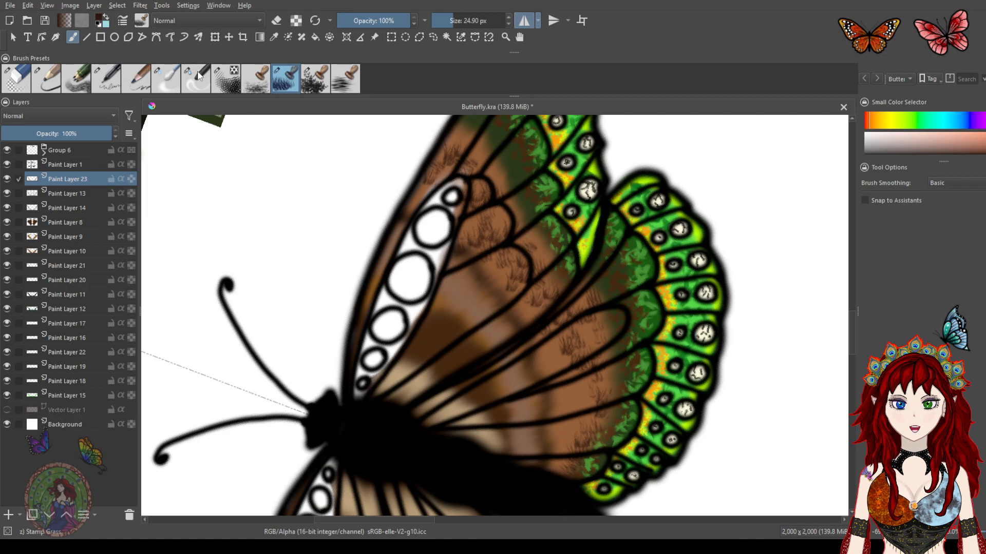
# Select the blender brush preset at 15% opacity
pyautogui.click(200, 82)
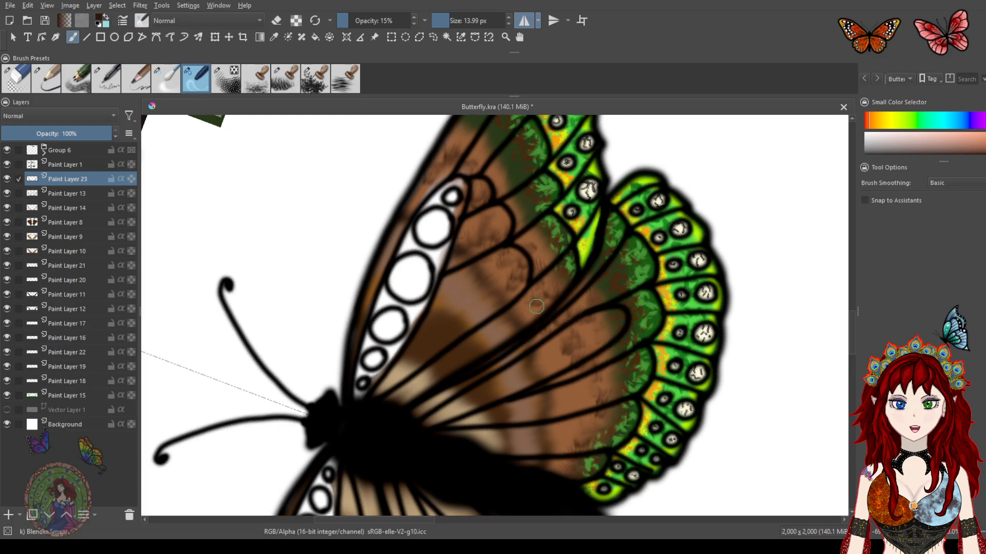
# Select the screentone texture brush, set its size to 23.08 px, and stamp texture marks across the forewing's brown areas
pyautogui.scroll(-3, 536, 307)
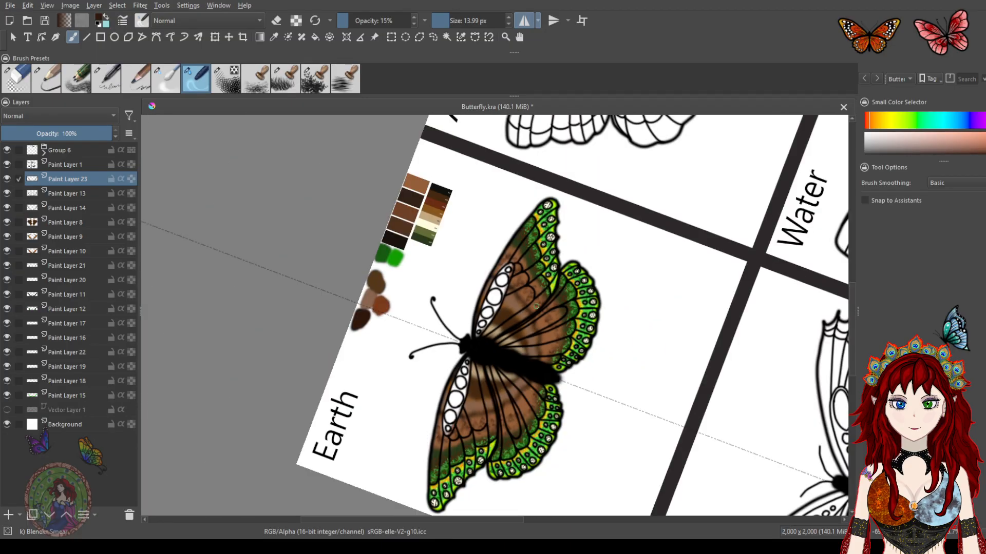
pyautogui.scroll(4, 537, 306)
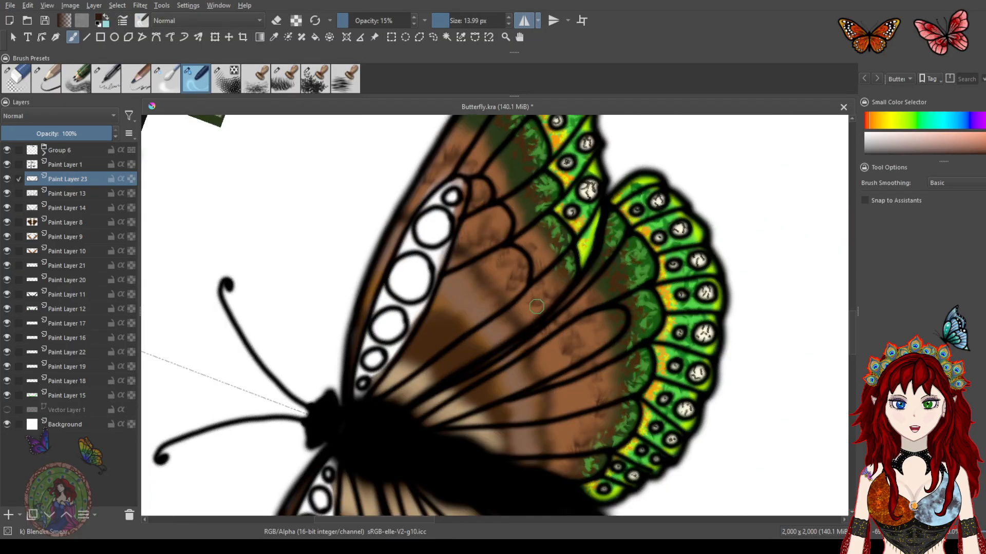
pyautogui.moveTo(515, 242); pyautogui.dragTo(538, 279)
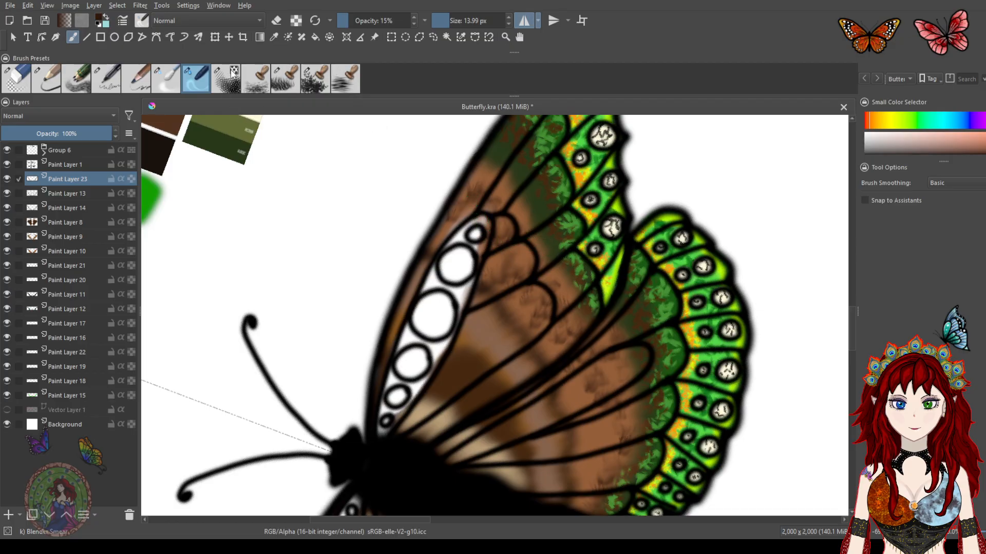
pyautogui.click(231, 84)
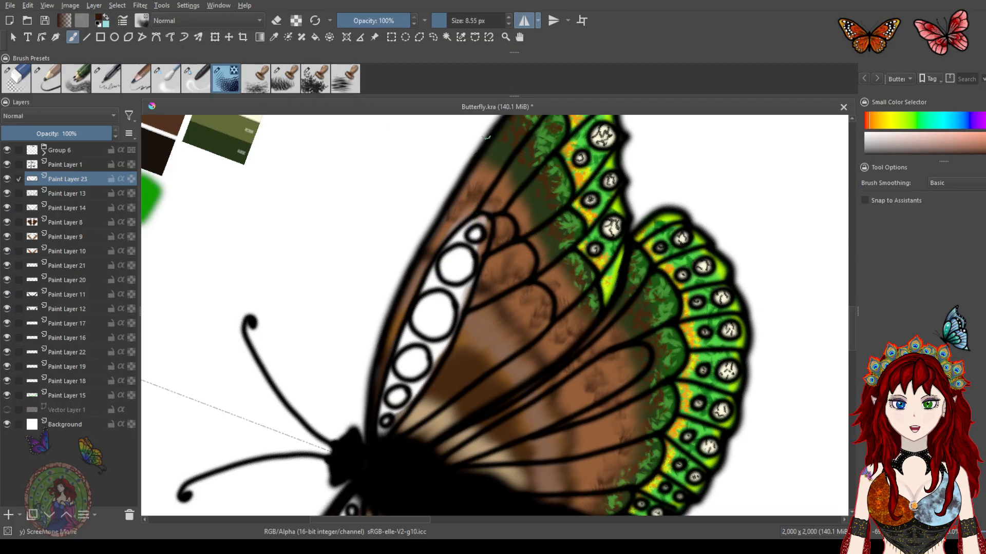
pyautogui.moveTo(448, 18); pyautogui.dragTo(451, 18)
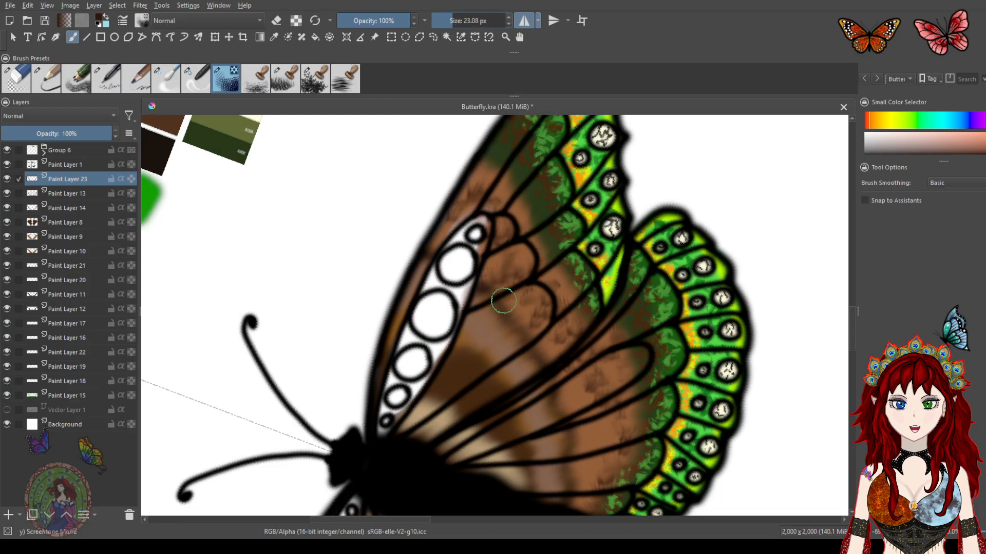
pyautogui.moveTo(492, 317)
pyautogui.mouseDown()
pyautogui.moveTo(465, 337)
pyautogui.moveTo(497, 310)
pyautogui.moveTo(496, 350)
pyautogui.moveTo(531, 347)
pyautogui.moveTo(495, 399)
pyautogui.moveTo(537, 398)
pyautogui.moveTo(559, 473)
pyautogui.moveTo(548, 499)
pyautogui.moveTo(584, 444)
pyautogui.moveTo(584, 396)
pyautogui.moveTo(502, 281)
pyautogui.mouseUp()
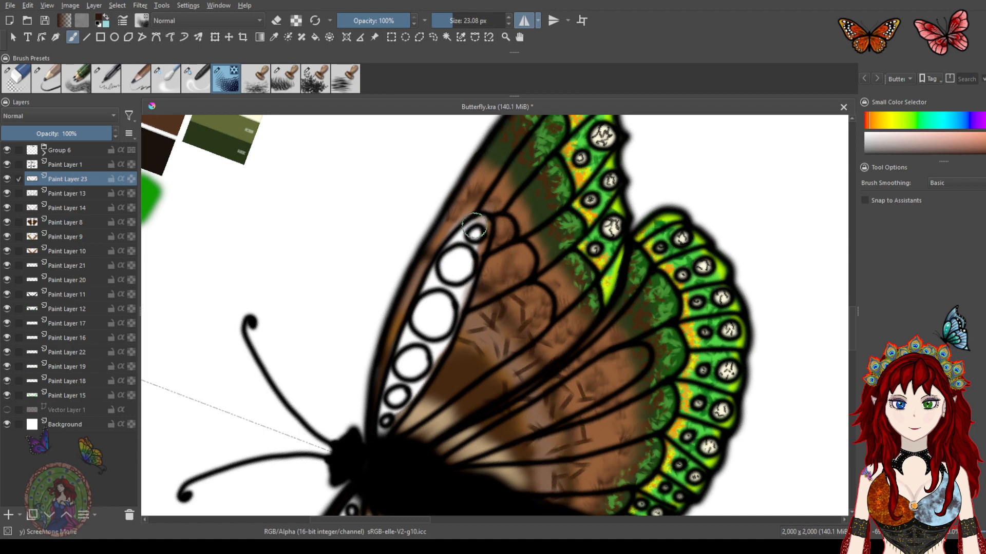
pyautogui.moveTo(442, 265)
pyautogui.mouseDown()
pyautogui.moveTo(418, 260)
pyautogui.moveTo(396, 308)
pyautogui.moveTo(441, 339)
pyautogui.mouseUp()
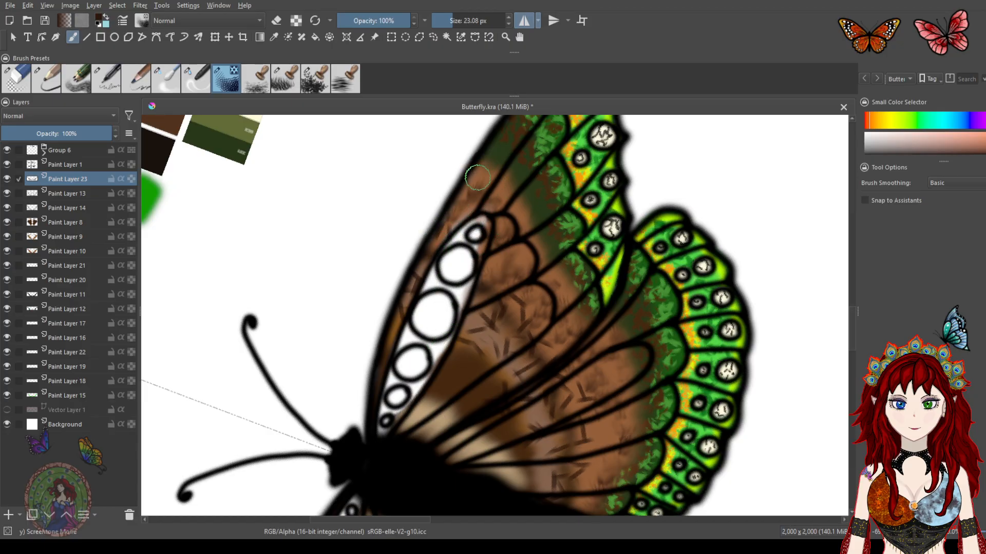
pyautogui.moveTo(484, 179)
pyautogui.mouseDown()
pyautogui.moveTo(507, 200)
pyautogui.moveTo(520, 237)
pyautogui.moveTo(578, 315)
pyautogui.mouseUp()
pyautogui.moveTo(598, 368)
pyautogui.mouseDown()
pyautogui.moveTo(599, 296)
pyautogui.moveTo(579, 291)
pyautogui.mouseUp()
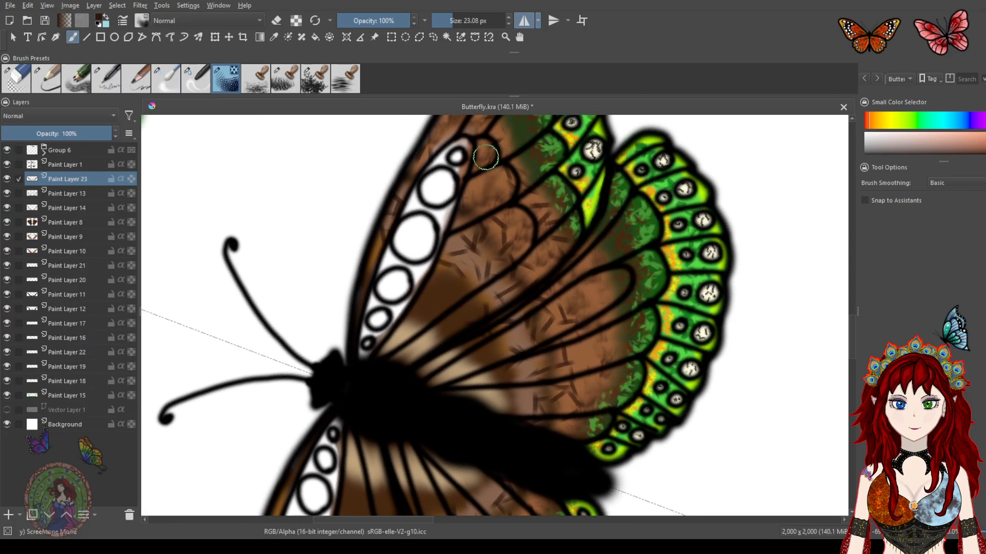
# Select the blender brush, set its size to 122.29 px, and soften the texture marks over the forewing
pyautogui.click(200, 78)
pyautogui.moveTo(465, 20); pyautogui.dragTo(468, 20)
pyautogui.moveTo(404, 210); pyautogui.dragTo(428, 167)
pyautogui.moveTo(475, 254)
pyautogui.mouseDown()
pyautogui.moveTo(498, 221)
pyautogui.moveTo(537, 229)
pyautogui.moveTo(532, 325)
pyautogui.moveTo(560, 340)
pyautogui.moveTo(551, 405)
pyautogui.moveTo(561, 366)
pyautogui.moveTo(540, 336)
pyautogui.moveTo(529, 286)
pyautogui.moveTo(542, 255)
pyautogui.moveTo(579, 297)
pyautogui.moveTo(599, 347)
pyautogui.moveTo(532, 216)
pyautogui.moveTo(508, 183)
pyautogui.moveTo(487, 178)
pyautogui.moveTo(504, 241)
pyautogui.moveTo(530, 253)
pyautogui.moveTo(523, 288)
pyautogui.moveTo(534, 322)
pyautogui.moveTo(572, 389)
pyautogui.moveTo(559, 334)
pyautogui.moveTo(463, 265)
pyautogui.moveTo(423, 254)
pyautogui.moveTo(427, 226)
pyautogui.moveTo(472, 183)
pyautogui.moveTo(528, 248)
pyautogui.moveTo(558, 257)
pyautogui.mouseUp()
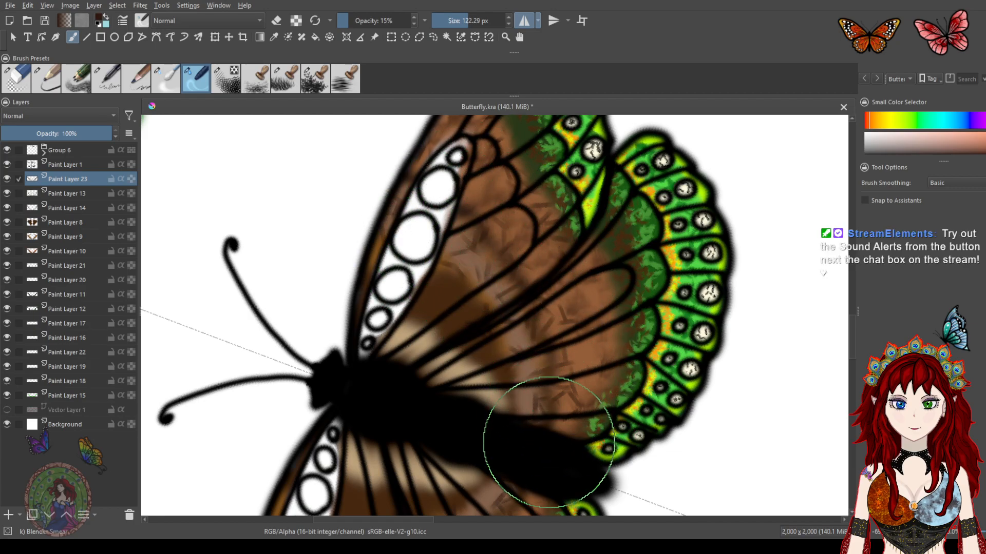
pyautogui.scroll(-3, 548, 442)
pyautogui.moveTo(558, 396); pyautogui.dragTo(515, 265)
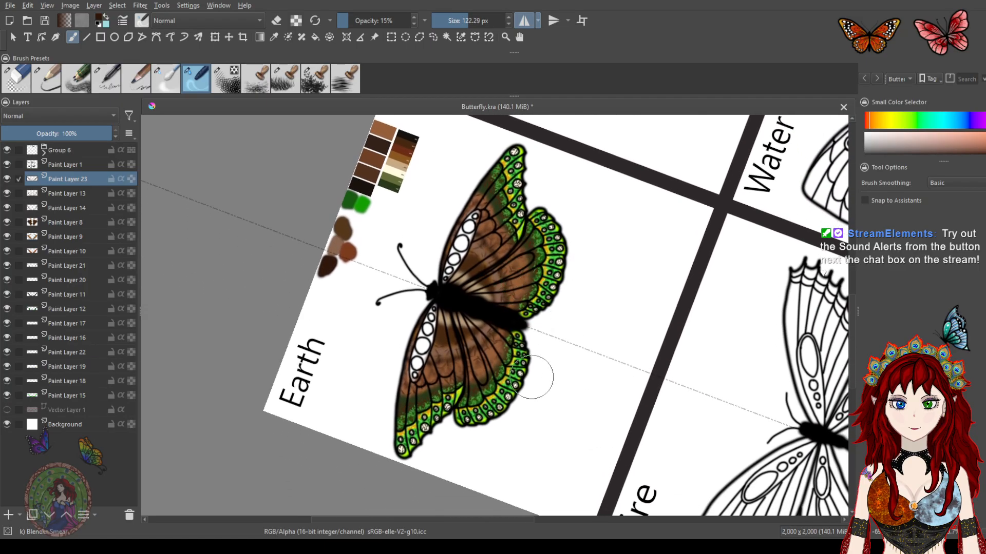
pyautogui.scroll(3, 494, 247)
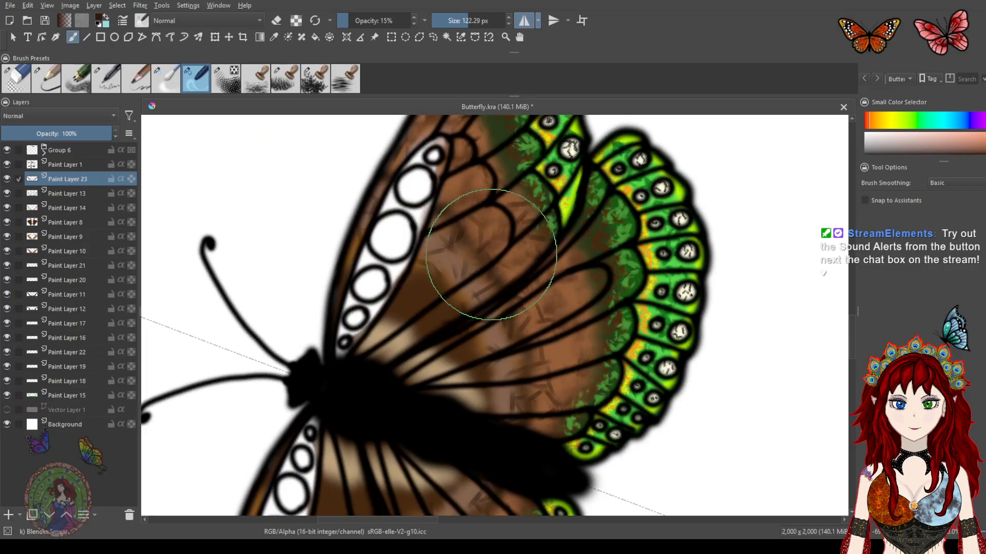
pyautogui.moveTo(525, 266); pyautogui.dragTo(567, 281)
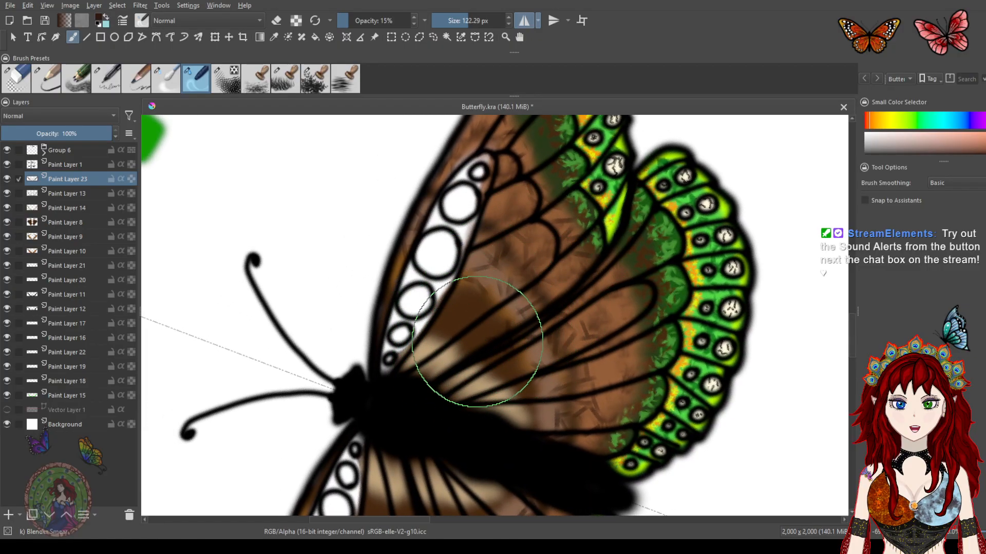
# Reduce the blender brush size to 8.55 px and blend small areas of the forewing
pyautogui.click(459, 20)
pyautogui.moveTo(459, 20); pyautogui.dragTo(446, 21)
pyautogui.moveTo(439, 328); pyautogui.dragTo(594, 354)
pyautogui.moveTo(391, 289)
pyautogui.mouseDown()
pyautogui.moveTo(440, 355)
pyautogui.moveTo(450, 328)
pyautogui.mouseUp()
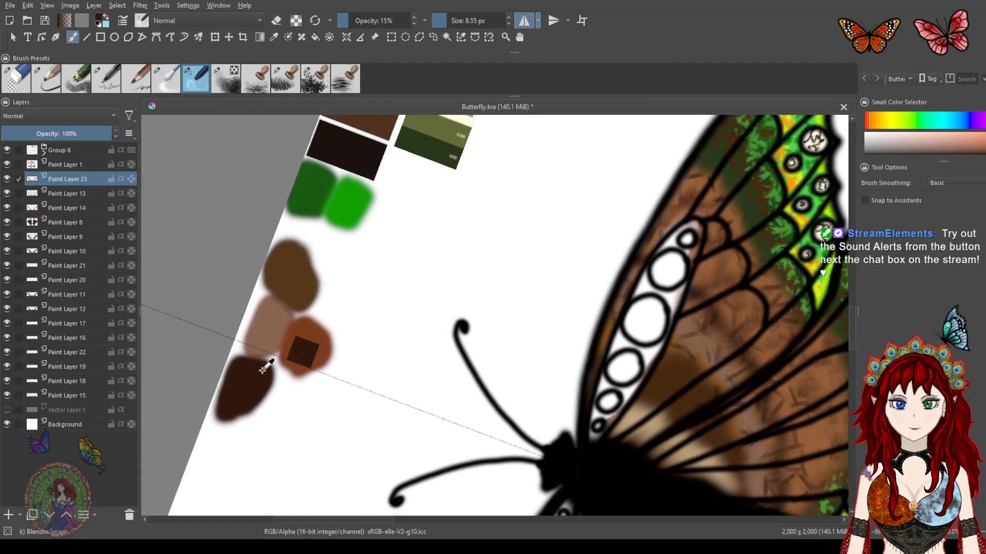
pyautogui.moveTo(634, 364)
pyautogui.mouseDown()
pyautogui.moveTo(473, 280)
pyautogui.moveTo(482, 276)
pyautogui.mouseUp()
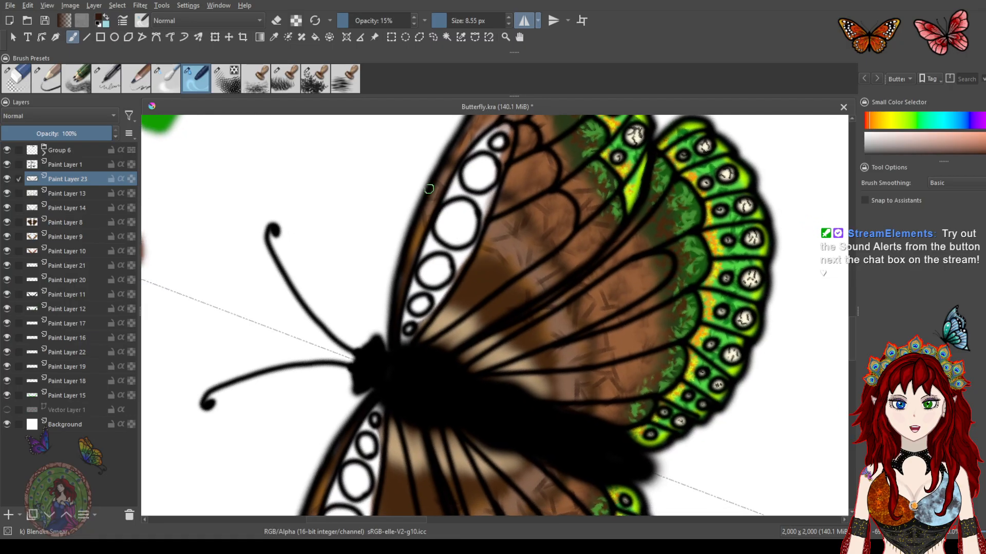
# Select the grass stamp brush at 23.08 px and stamp grass texture near the forewing base, undoing one tiny attempt
pyautogui.click(283, 82)
pyautogui.moveTo(452, 21); pyautogui.dragTo(446, 19)
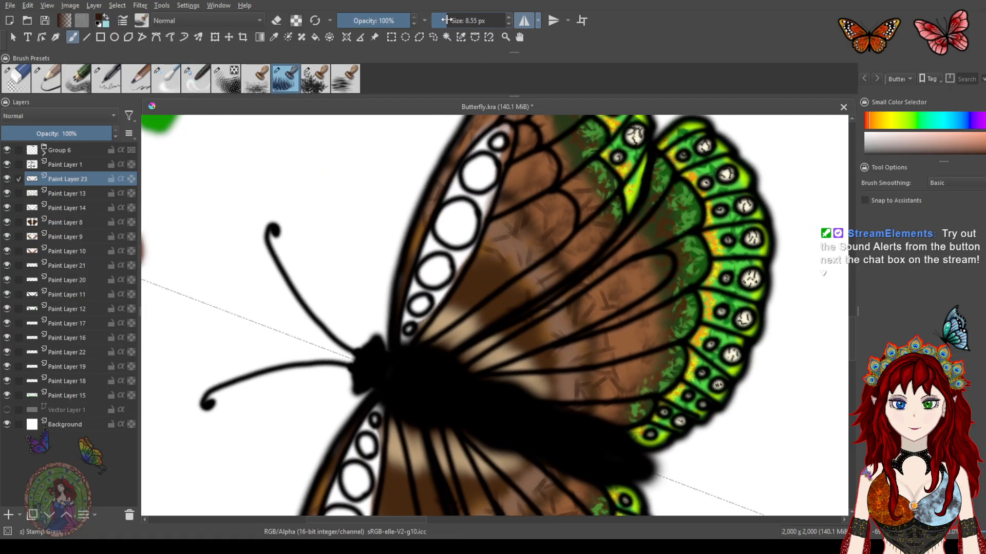
pyautogui.moveTo(431, 333); pyautogui.dragTo(441, 325)
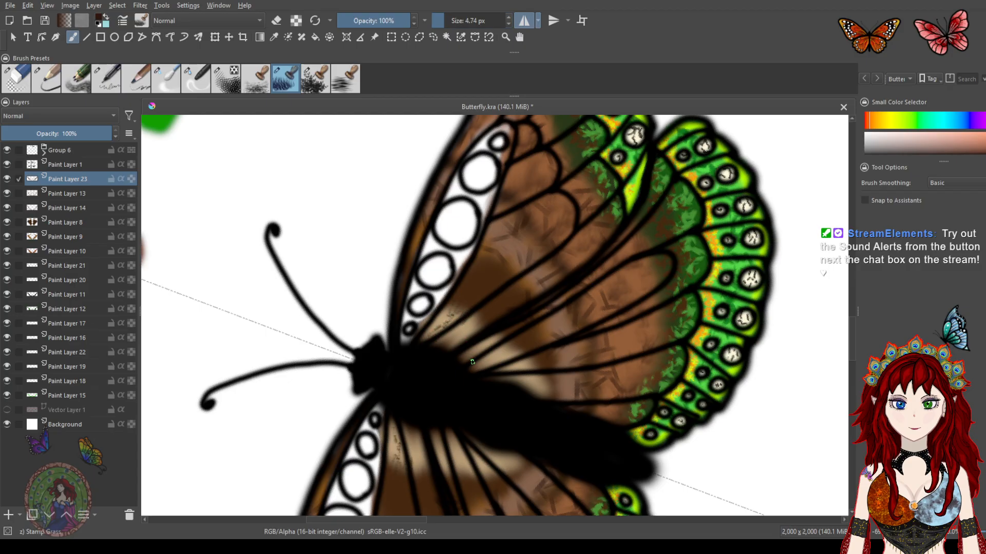
pyautogui.hotkey('ctrl', 'z')
pyautogui.moveTo(444, 20); pyautogui.dragTo(452, 21)
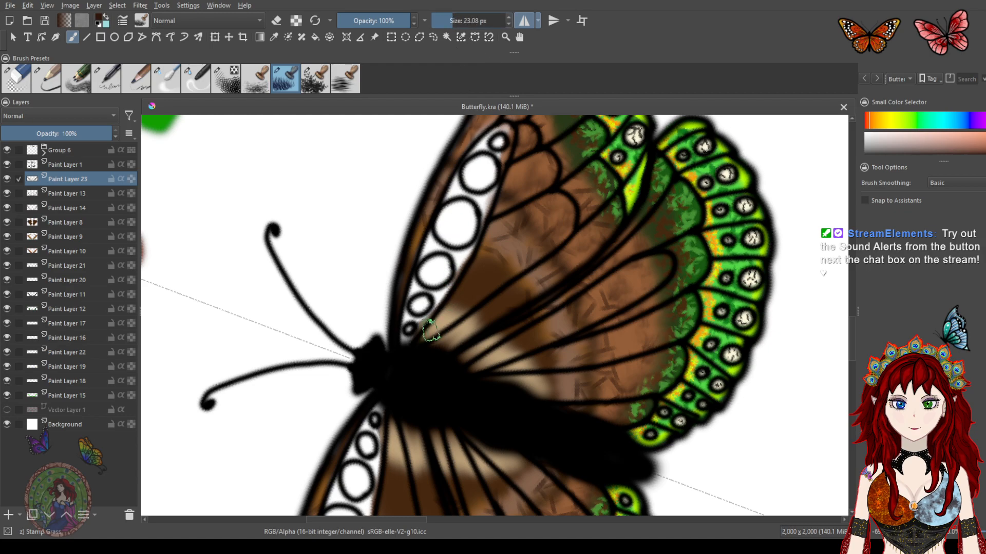
pyautogui.moveTo(434, 331); pyautogui.dragTo(457, 309)
pyautogui.moveTo(457, 348)
pyautogui.mouseDown()
pyautogui.moveTo(485, 356)
pyautogui.moveTo(534, 396)
pyautogui.moveTo(519, 440)
pyautogui.mouseUp()
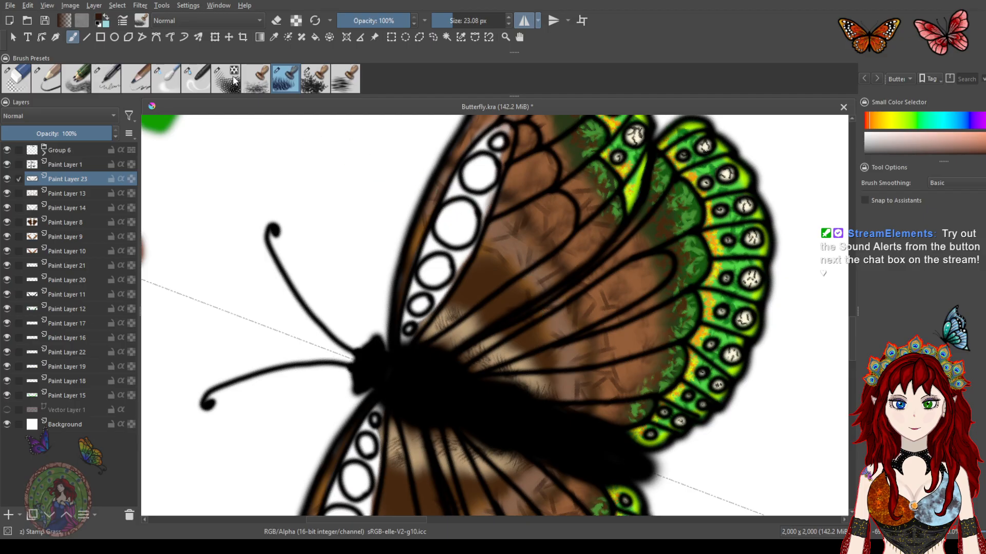
# Blend the grass texture with the blender brush at 15% opacity and 30.93 px, then save the file
pyautogui.click(167, 79)
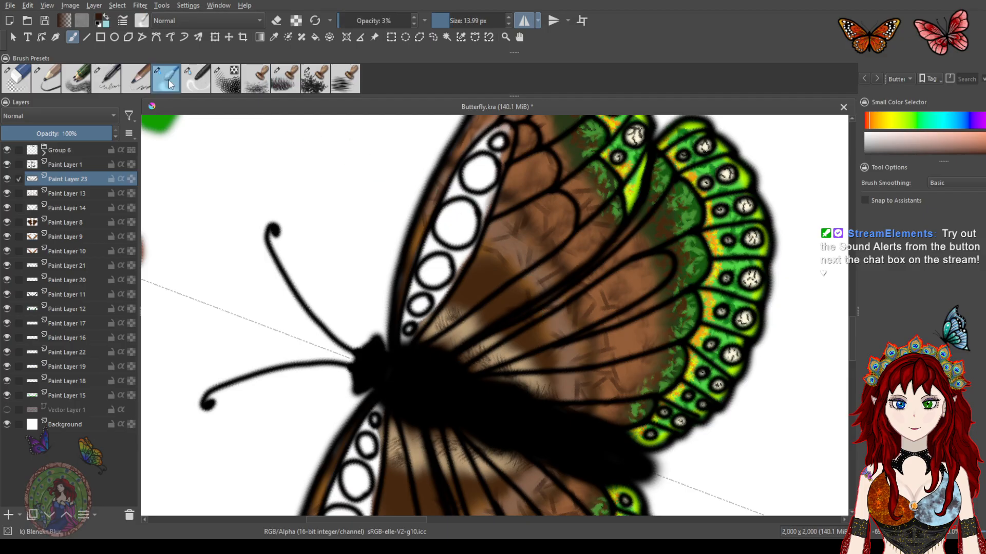
pyautogui.click(196, 79)
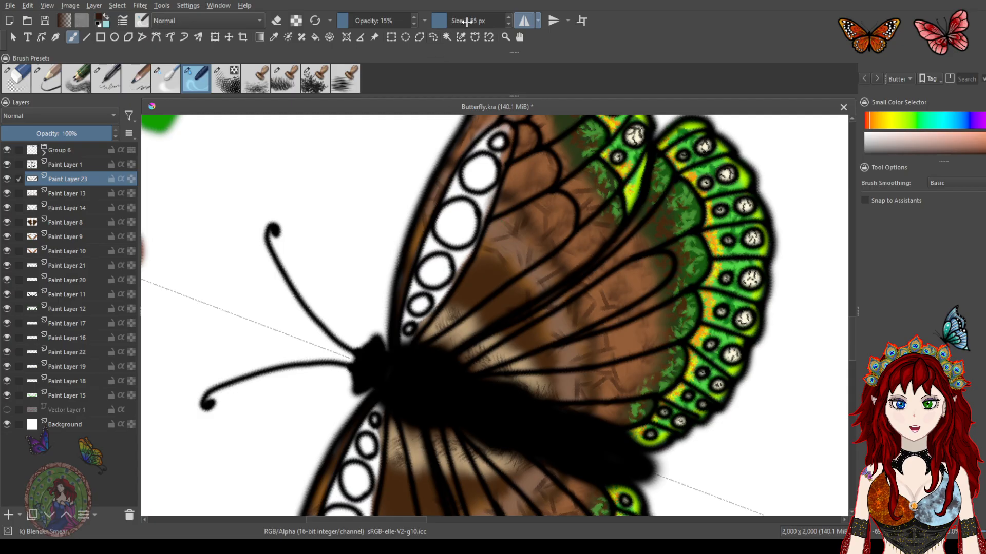
pyautogui.moveTo(447, 19); pyautogui.dragTo(473, 19)
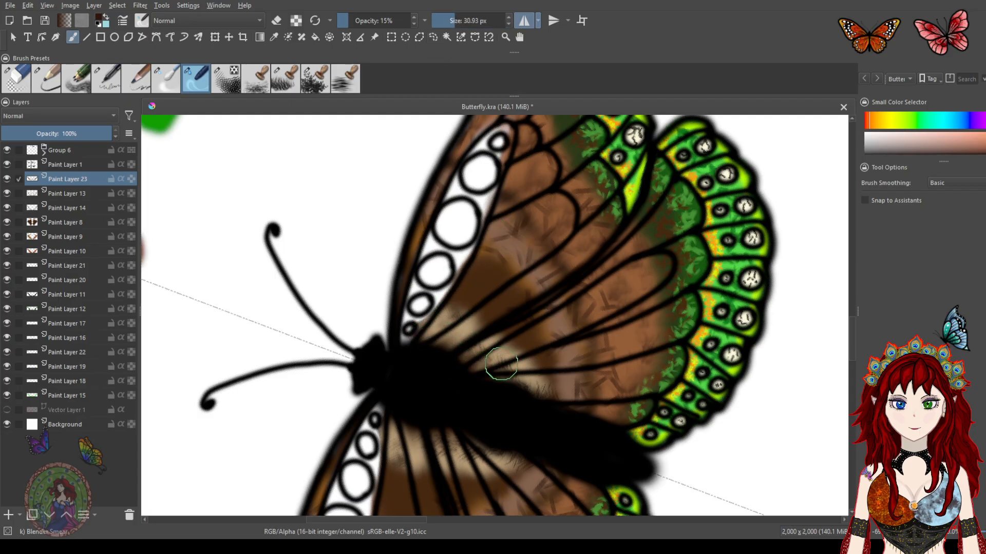
pyautogui.moveTo(510, 389)
pyautogui.mouseDown()
pyautogui.moveTo(540, 388)
pyautogui.moveTo(531, 401)
pyautogui.moveTo(559, 392)
pyautogui.moveTo(524, 396)
pyautogui.moveTo(521, 378)
pyautogui.moveTo(487, 370)
pyautogui.moveTo(444, 327)
pyautogui.moveTo(460, 311)
pyautogui.moveTo(521, 344)
pyautogui.mouseUp()
pyautogui.moveTo(499, 278)
pyautogui.mouseDown()
pyautogui.moveTo(549, 265)
pyautogui.moveTo(514, 260)
pyautogui.moveTo(491, 240)
pyautogui.moveTo(531, 228)
pyautogui.moveTo(543, 244)
pyautogui.moveTo(557, 211)
pyautogui.moveTo(571, 207)
pyautogui.moveTo(583, 210)
pyautogui.moveTo(587, 230)
pyautogui.moveTo(648, 248)
pyautogui.moveTo(602, 413)
pyautogui.moveTo(589, 368)
pyautogui.moveTo(616, 328)
pyautogui.moveTo(605, 354)
pyautogui.moveTo(570, 381)
pyautogui.moveTo(609, 369)
pyautogui.moveTo(608, 381)
pyautogui.moveTo(569, 339)
pyautogui.moveTo(608, 301)
pyautogui.moveTo(498, 199)
pyautogui.moveTo(459, 224)
pyautogui.moveTo(487, 192)
pyautogui.moveTo(561, 206)
pyautogui.moveTo(547, 201)
pyautogui.moveTo(561, 240)
pyautogui.moveTo(567, 232)
pyautogui.moveTo(536, 293)
pyautogui.mouseUp()
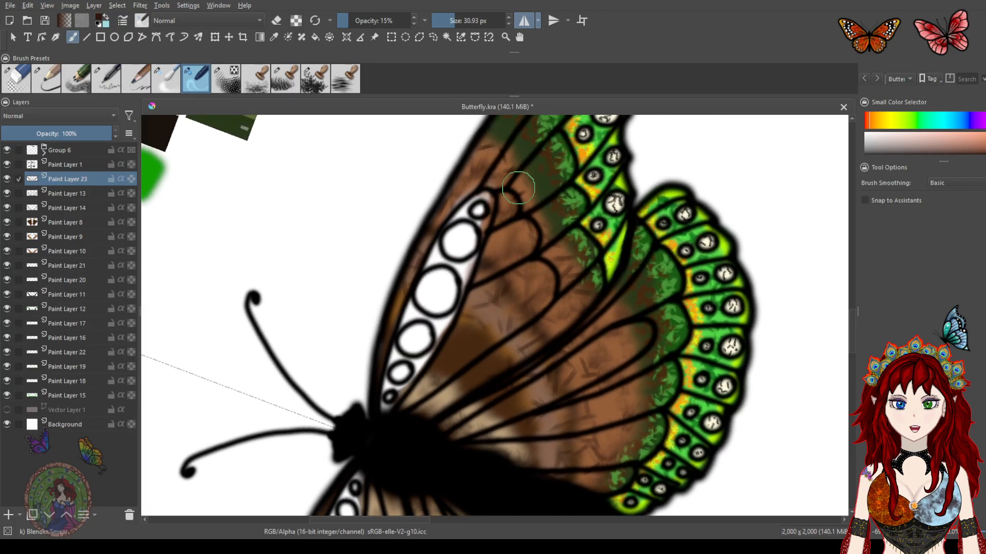
pyautogui.moveTo(503, 175)
pyautogui.mouseDown()
pyautogui.moveTo(464, 157)
pyautogui.moveTo(463, 188)
pyautogui.moveTo(406, 278)
pyautogui.mouseUp()
pyautogui.moveTo(556, 319); pyautogui.dragTo(491, 236)
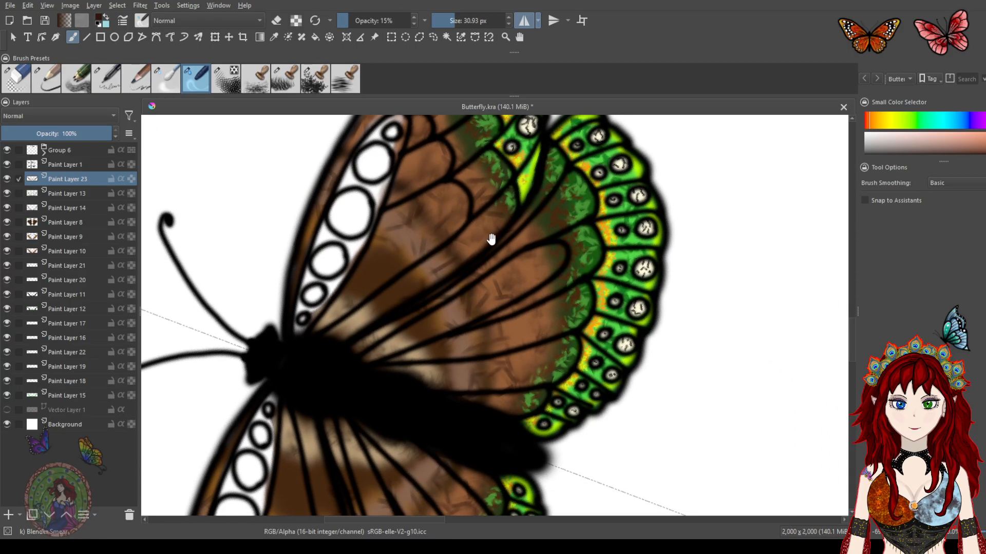
pyautogui.moveTo(484, 271); pyautogui.dragTo(502, 286)
pyautogui.hotkey('ctrl', 's')
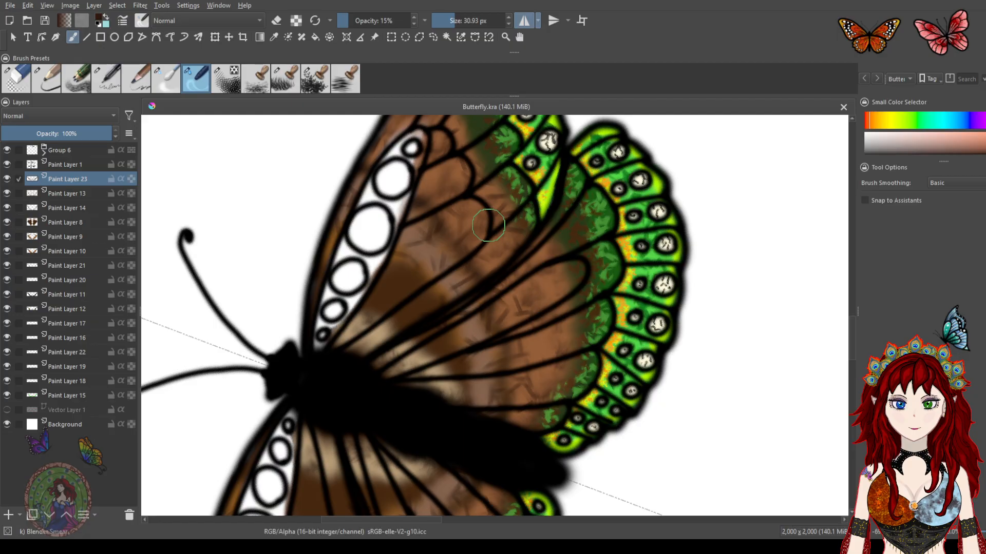
# Add a new paint layer below Paint Layer 13 and draw a thin dark ridge line across the forewing with the ink precision brush
pyautogui.click(107, 81)
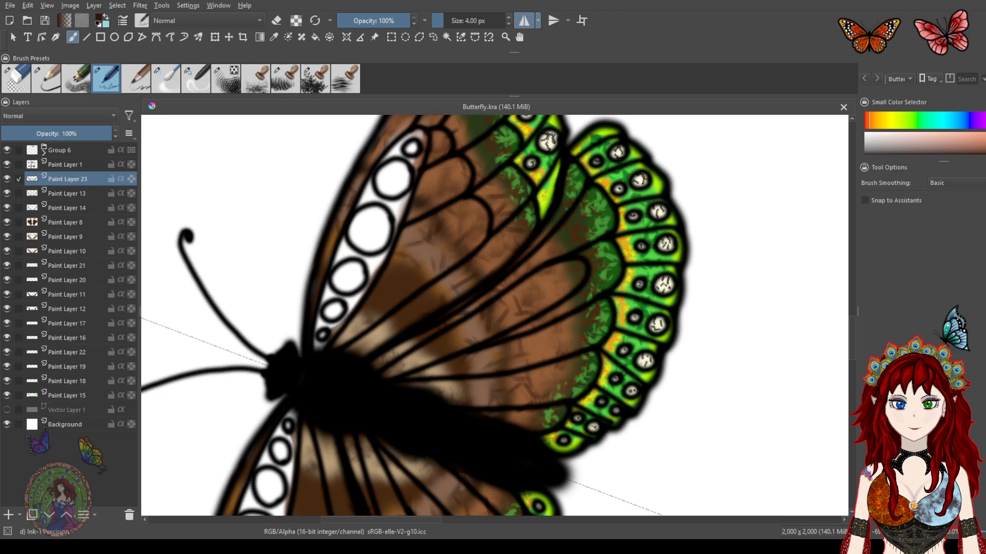
pyautogui.click(975, 462)
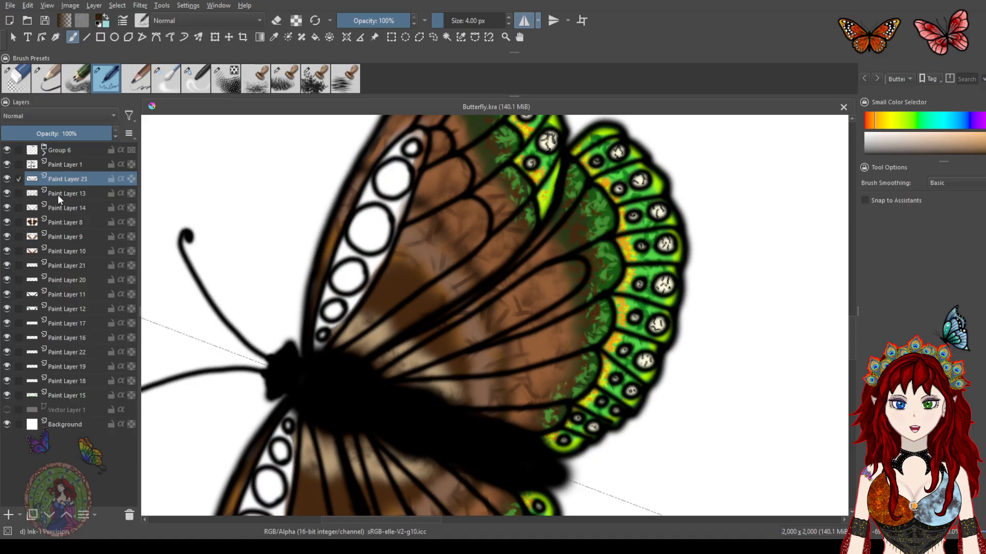
pyautogui.click(8, 515)
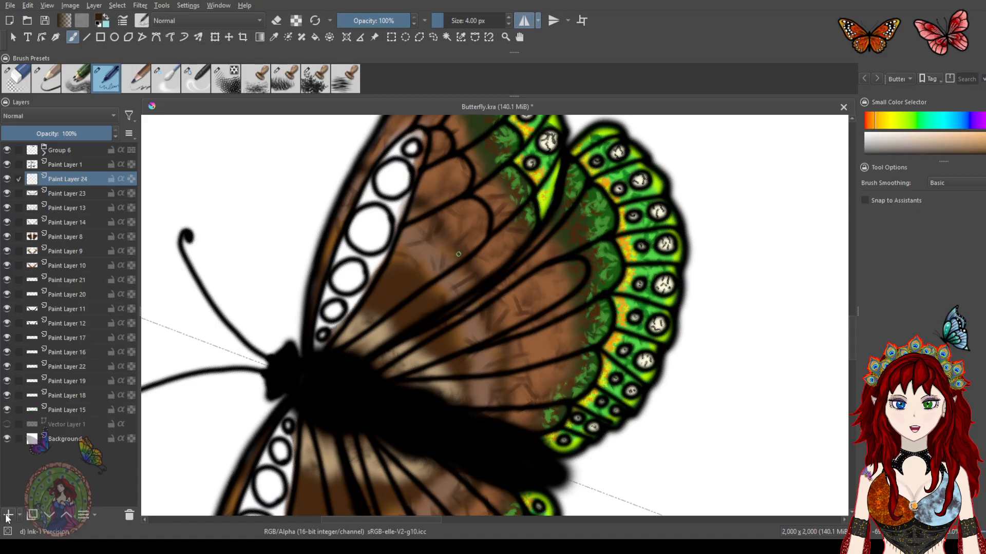
pyautogui.moveTo(70, 180)
pyautogui.mouseDown()
pyautogui.moveTo(66, 218)
pyautogui.moveTo(69, 208)
pyautogui.mouseUp()
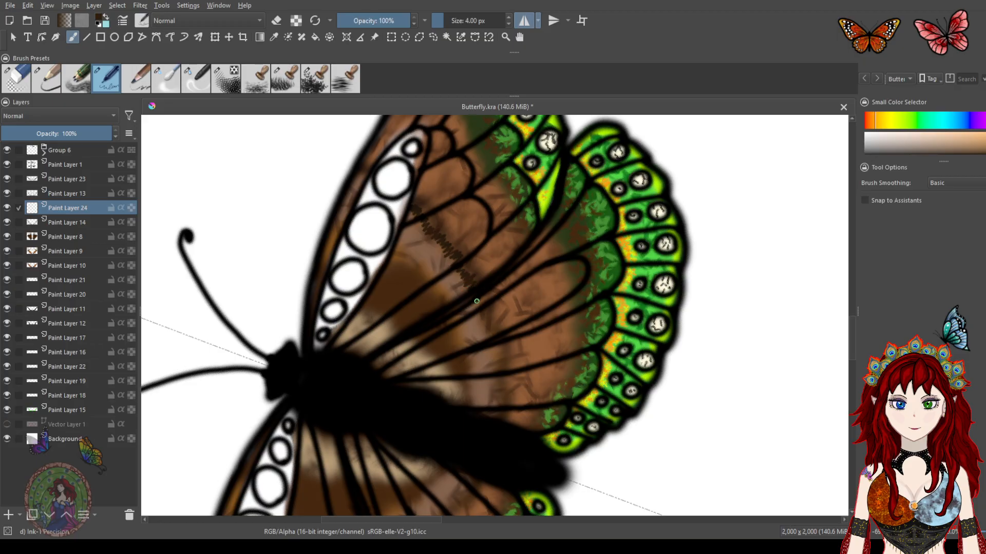
pyautogui.moveTo(487, 329); pyautogui.dragTo(489, 339)
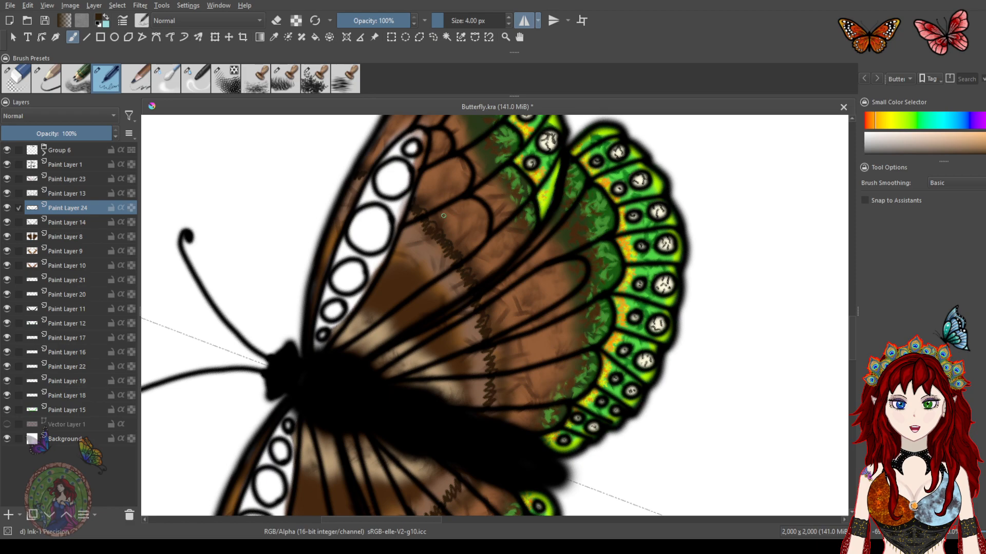
# Soften the ridge line with the blender brush at 3% opacity
pyautogui.click(166, 79)
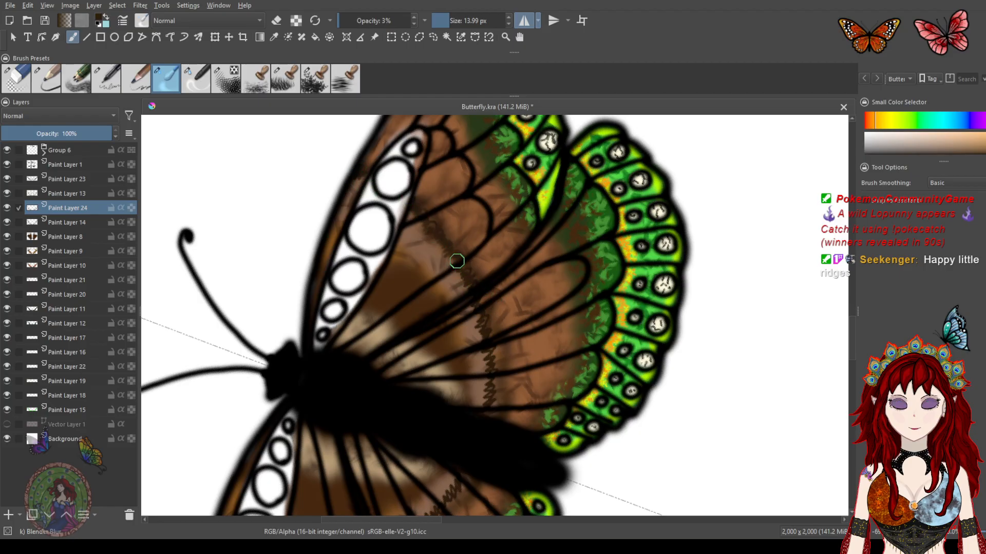
pyautogui.moveTo(480, 326)
pyautogui.mouseDown()
pyautogui.moveTo(490, 335)
pyautogui.moveTo(487, 363)
pyautogui.mouseUp()
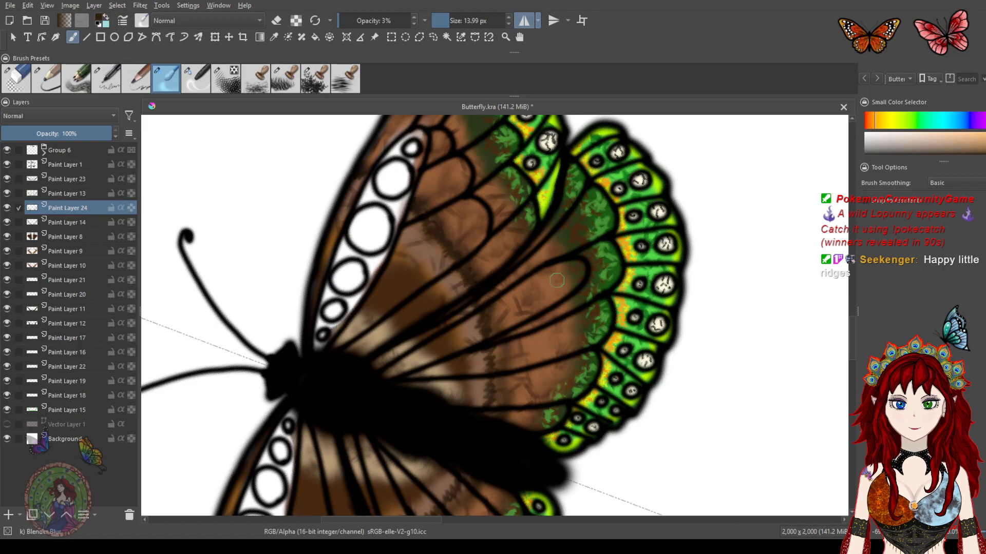
pyautogui.scroll(-3, 541, 271)
pyautogui.scroll(-1, 540, 271)
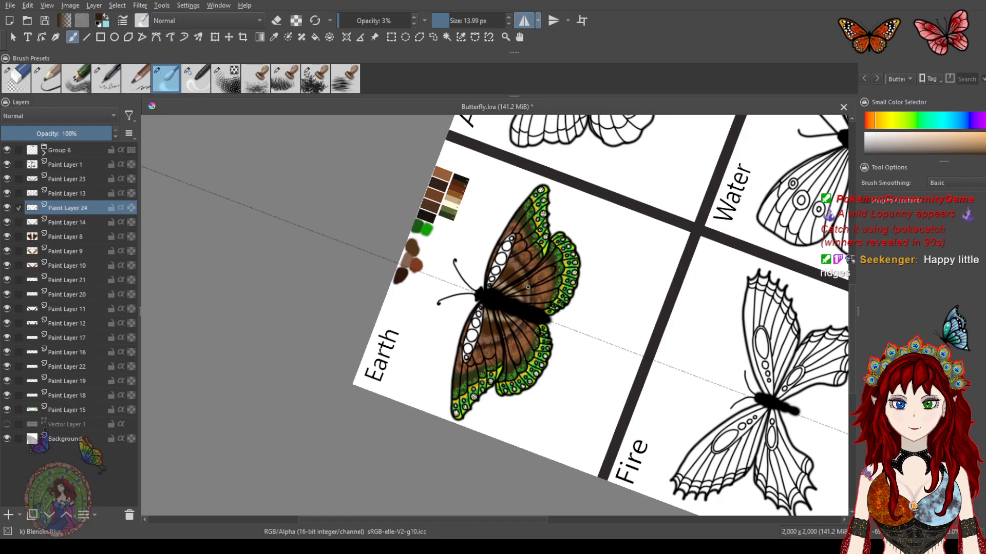
pyautogui.scroll(4, 515, 252)
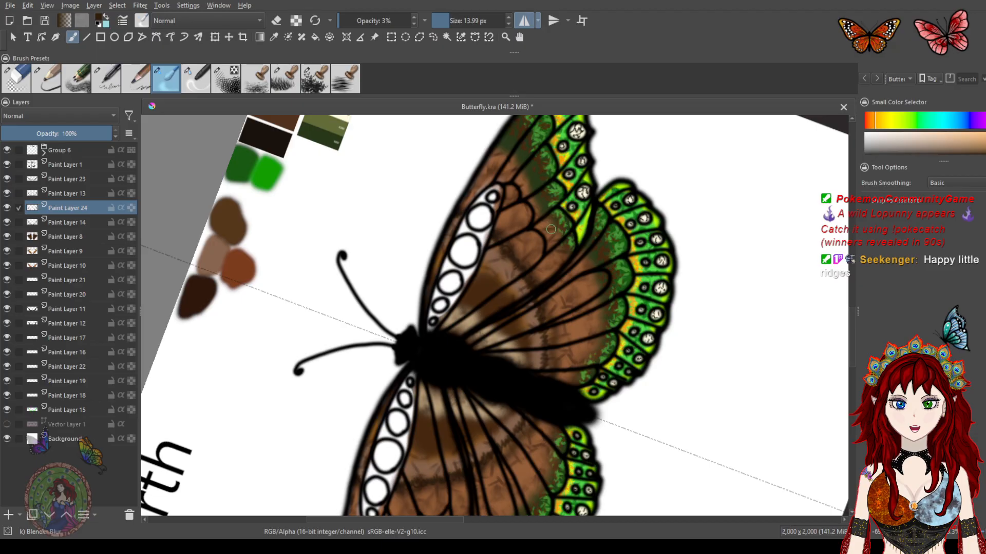
pyautogui.scroll(3, 495, 201)
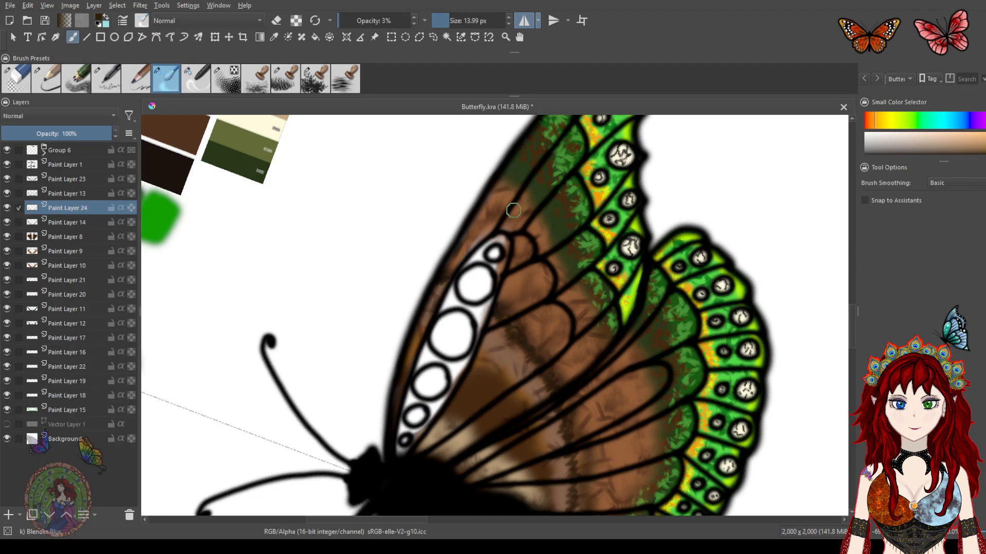
# Add a new paint layer above Paint Layer 23
pyautogui.click(7, 179)
pyautogui.click(6, 179)
pyautogui.click(73, 178)
pyautogui.click(8, 514)
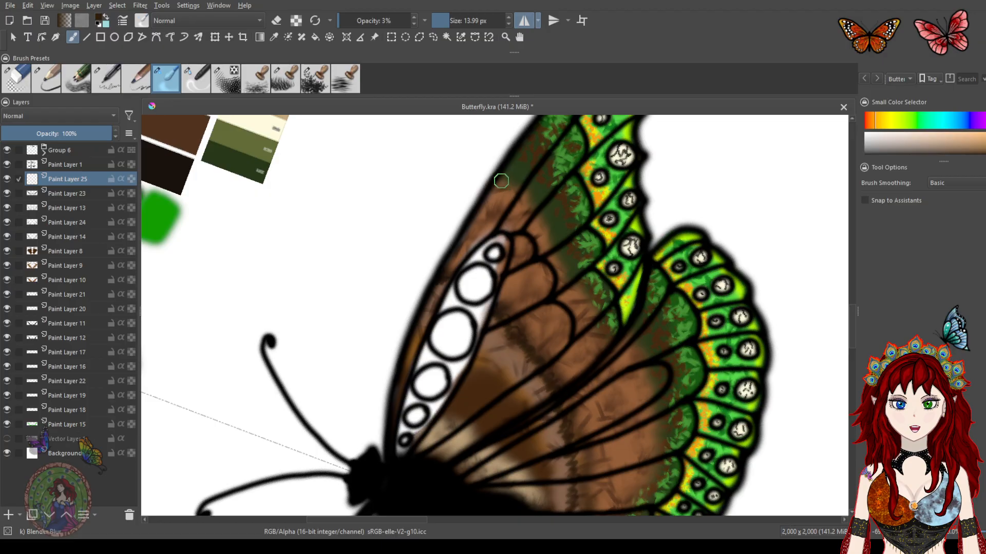
# Draw a second thin dark ridge line across the wing on Paint Layer 25 with the ink precision brush at 4 px
pyautogui.moveTo(523, 189); pyautogui.dragTo(531, 182)
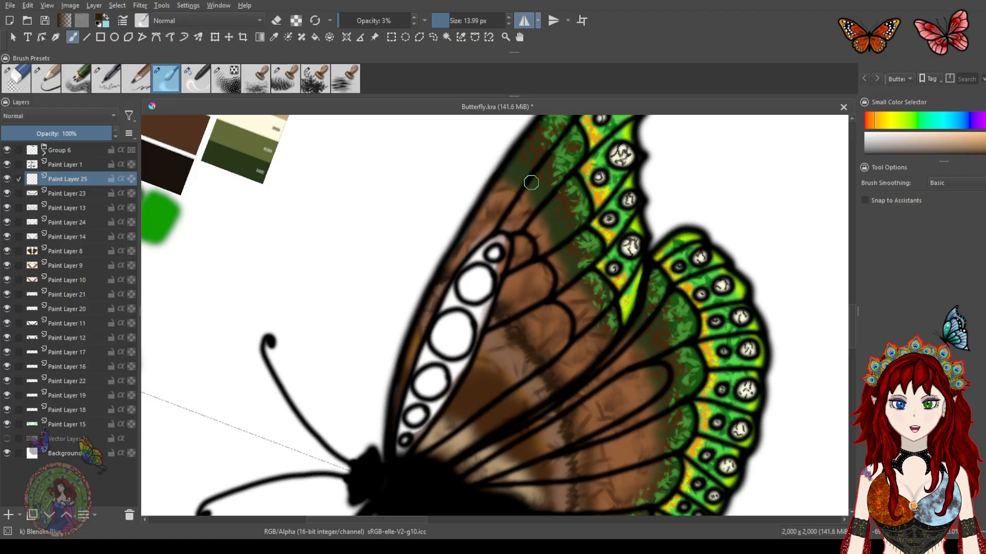
pyautogui.click(56, 80)
pyautogui.click(110, 80)
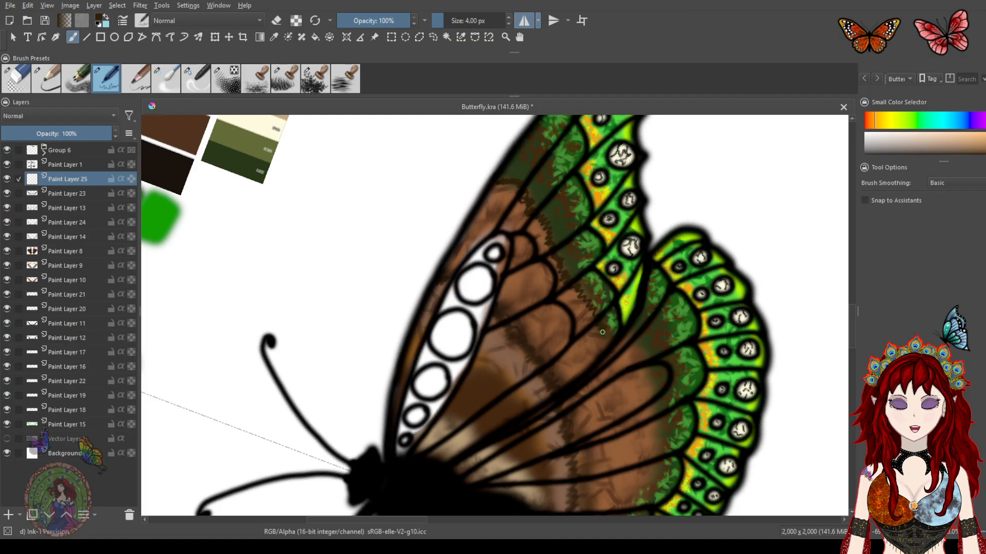
pyautogui.moveTo(659, 347); pyautogui.dragTo(637, 249)
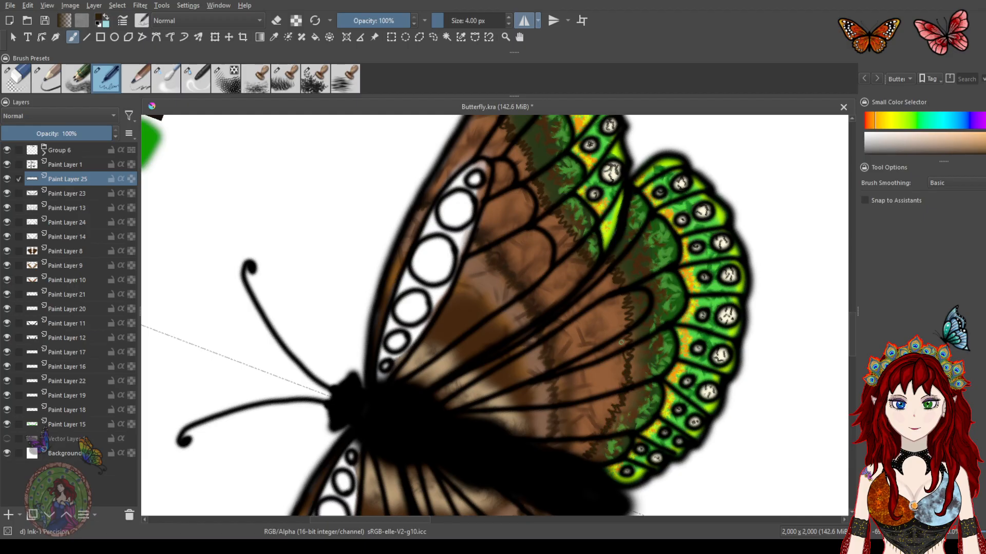
# Soften the new ridge line with the blender brush at 15% opacity and 30.93 px
pyautogui.click(203, 75)
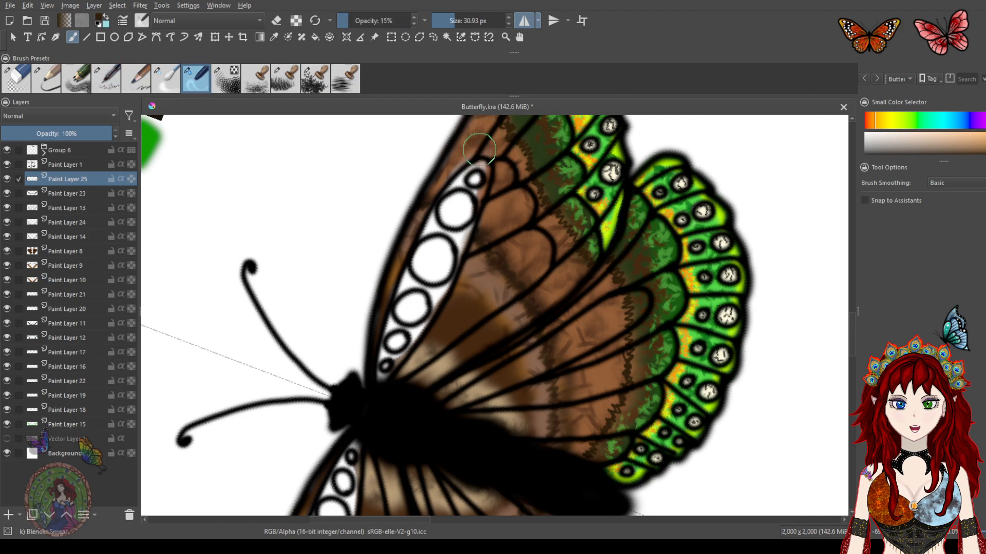
pyautogui.scroll(3, 481, 167)
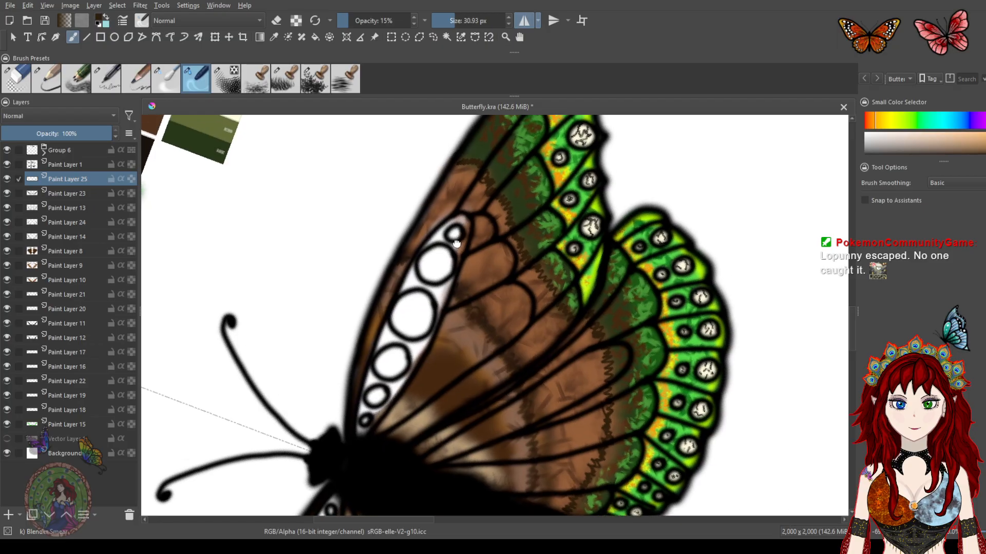
pyautogui.moveTo(487, 174)
pyautogui.mouseDown()
pyautogui.moveTo(454, 175)
pyautogui.moveTo(460, 166)
pyautogui.moveTo(468, 177)
pyautogui.moveTo(488, 175)
pyautogui.moveTo(487, 198)
pyautogui.moveTo(503, 202)
pyautogui.moveTo(500, 216)
pyautogui.moveTo(512, 211)
pyautogui.moveTo(504, 232)
pyautogui.moveTo(513, 231)
pyautogui.moveTo(509, 246)
pyautogui.moveTo(531, 244)
pyautogui.moveTo(523, 260)
pyautogui.moveTo(537, 262)
pyautogui.moveTo(542, 300)
pyautogui.moveTo(549, 275)
pyautogui.moveTo(533, 282)
pyautogui.moveTo(542, 270)
pyautogui.moveTo(518, 265)
pyautogui.moveTo(541, 306)
pyautogui.moveTo(552, 299)
pyautogui.moveTo(552, 327)
pyautogui.moveTo(580, 322)
pyautogui.moveTo(593, 339)
pyautogui.moveTo(587, 328)
pyautogui.moveTo(597, 319)
pyautogui.moveTo(590, 340)
pyautogui.moveTo(612, 342)
pyautogui.moveTo(596, 370)
pyautogui.moveTo(609, 377)
pyautogui.moveTo(597, 418)
pyautogui.moveTo(614, 425)
pyautogui.moveTo(598, 433)
pyautogui.moveTo(609, 452)
pyautogui.moveTo(586, 453)
pyautogui.moveTo(597, 472)
pyautogui.moveTo(564, 491)
pyautogui.moveTo(575, 508)
pyautogui.moveTo(568, 509)
pyautogui.moveTo(572, 467)
pyautogui.moveTo(608, 443)
pyautogui.moveTo(598, 354)
pyautogui.moveTo(596, 440)
pyautogui.moveTo(560, 290)
pyautogui.moveTo(542, 291)
pyautogui.moveTo(519, 260)
pyautogui.moveTo(510, 207)
pyautogui.moveTo(491, 199)
pyautogui.moveTo(502, 213)
pyautogui.moveTo(460, 174)
pyautogui.moveTo(502, 244)
pyautogui.mouseUp()
pyautogui.moveTo(549, 347); pyautogui.dragTo(514, 253)
pyautogui.scroll(-2, 524, 264)
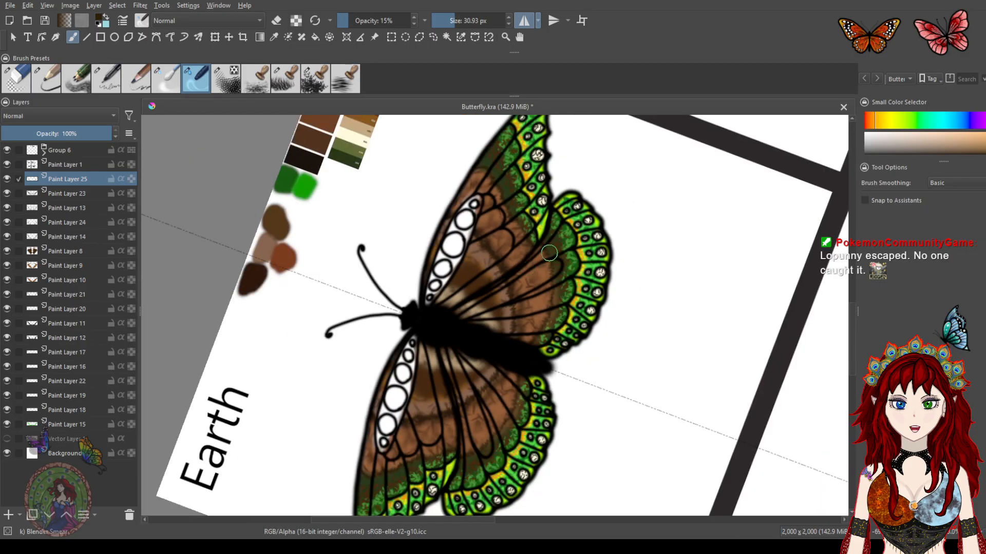
# Reset the canvas rotation and draw light tan ridge strokes near the forewing bases with the mirrored ink precision brush
pyautogui.scroll(-1, 551, 273)
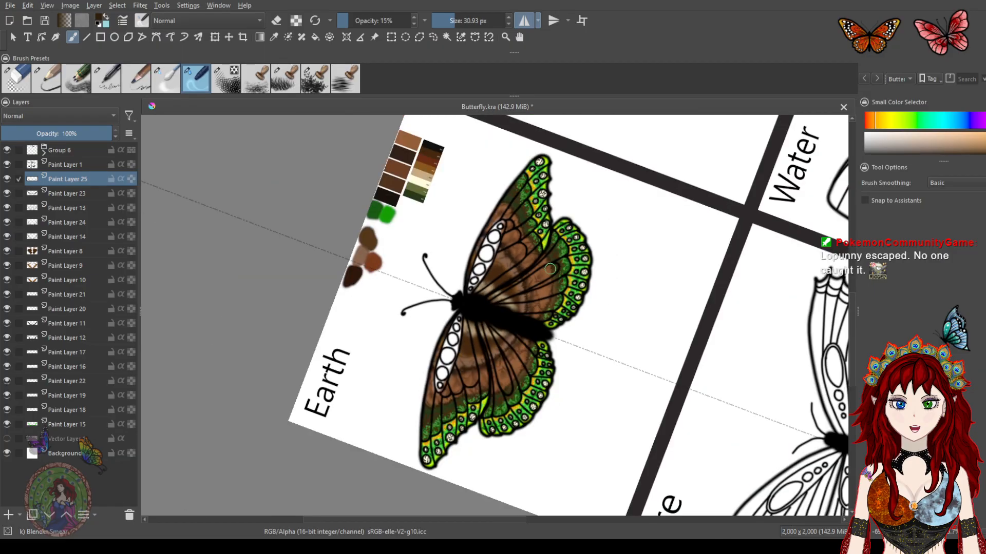
pyautogui.scroll(2, 552, 267)
pyautogui.scroll(-2, 554, 277)
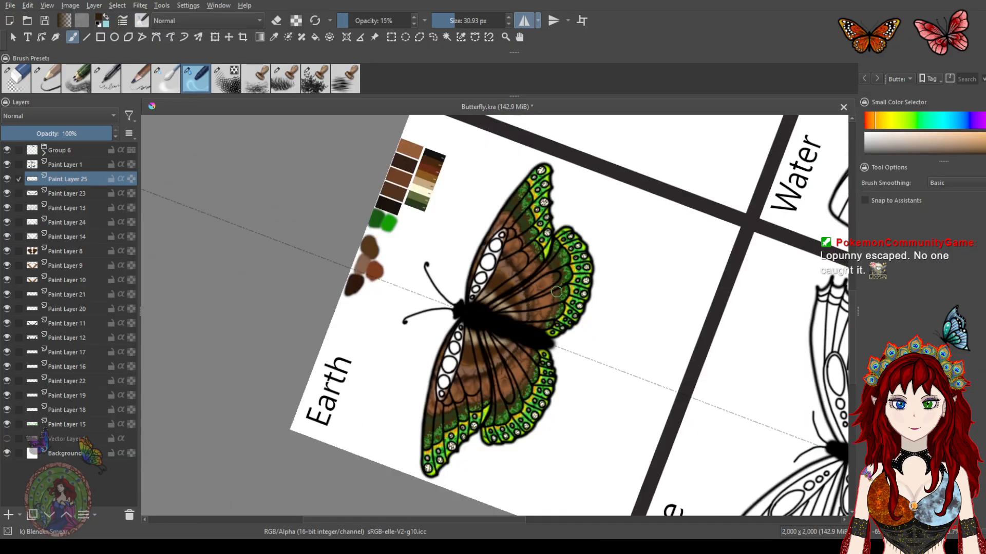
pyautogui.scroll(1, 555, 291)
pyautogui.moveTo(552, 233); pyautogui.dragTo(587, 276)
pyautogui.press('5')
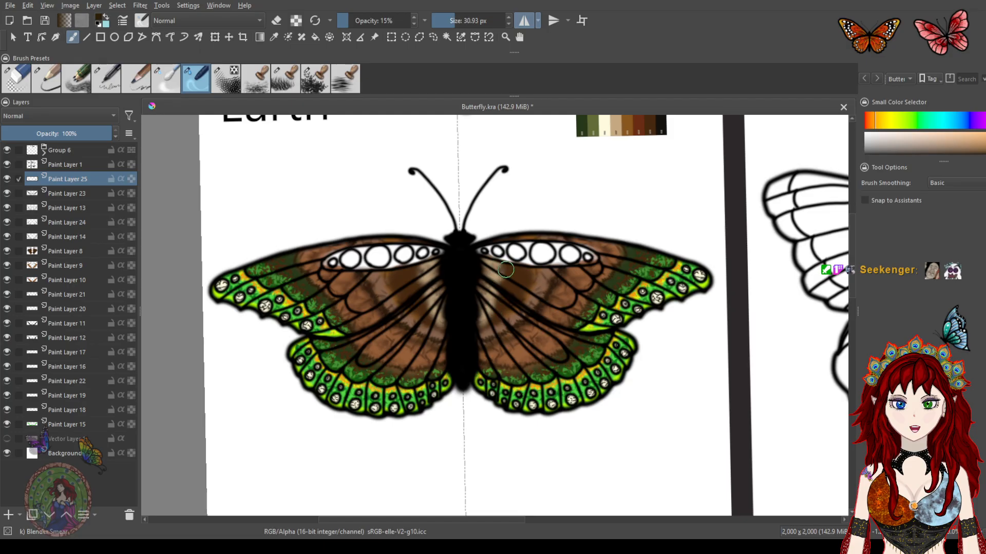
pyautogui.scroll(5, 501, 267)
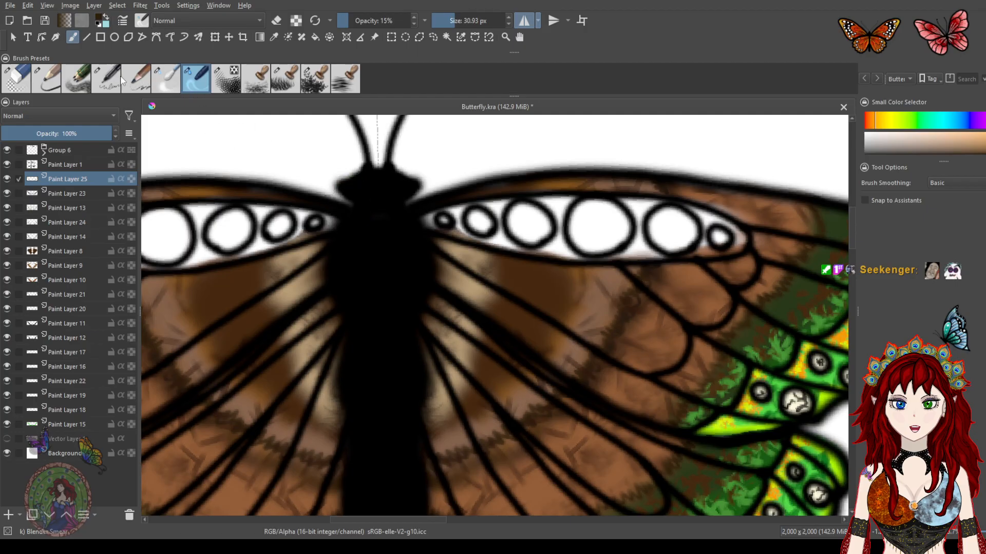
pyautogui.click(106, 81)
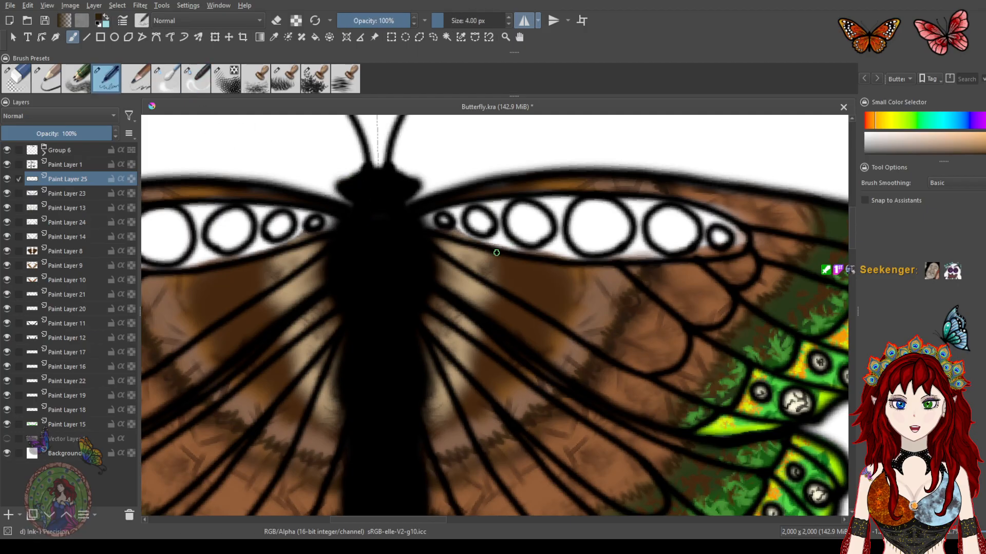
pyautogui.moveTo(494, 269)
pyautogui.mouseDown()
pyautogui.moveTo(472, 389)
pyautogui.moveTo(432, 424)
pyautogui.mouseUp()
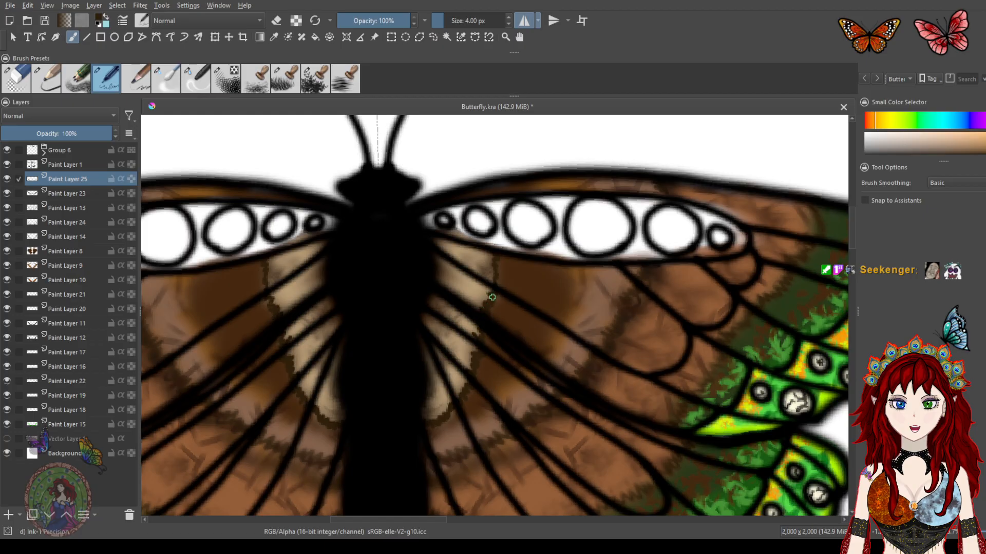
pyautogui.moveTo(490, 280); pyautogui.dragTo(489, 257)
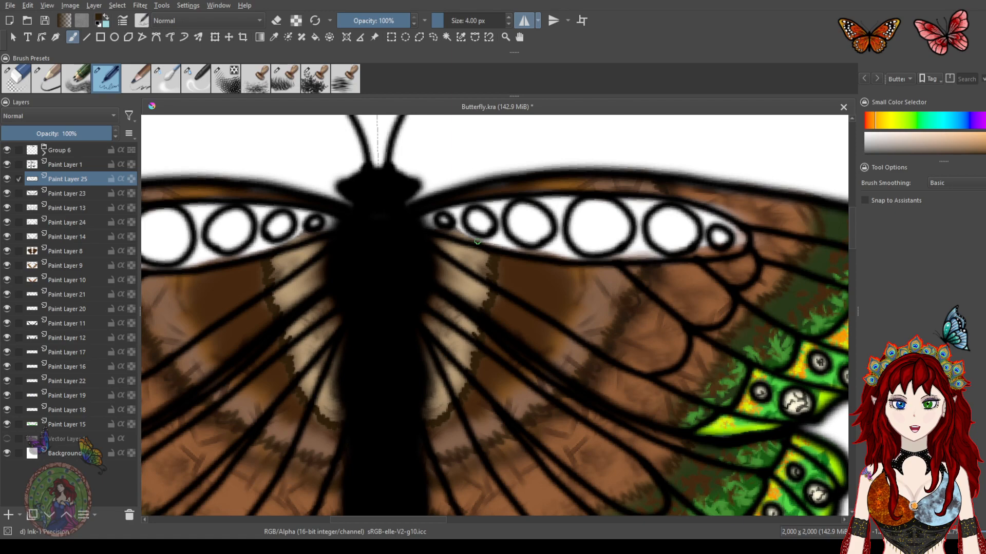
# Blend the tan strokes into the wing shading with the blender brush at 15% opacity, then save the file
pyautogui.click(204, 80)
pyautogui.moveTo(502, 268)
pyautogui.mouseDown()
pyautogui.moveTo(482, 253)
pyautogui.moveTo(508, 292)
pyautogui.moveTo(483, 281)
pyautogui.moveTo(508, 317)
pyautogui.moveTo(486, 313)
pyautogui.moveTo(490, 354)
pyautogui.moveTo(467, 349)
pyautogui.moveTo(482, 379)
pyautogui.moveTo(449, 388)
pyautogui.moveTo(455, 409)
pyautogui.moveTo(443, 424)
pyautogui.moveTo(426, 416)
pyautogui.moveTo(455, 515)
pyautogui.mouseUp()
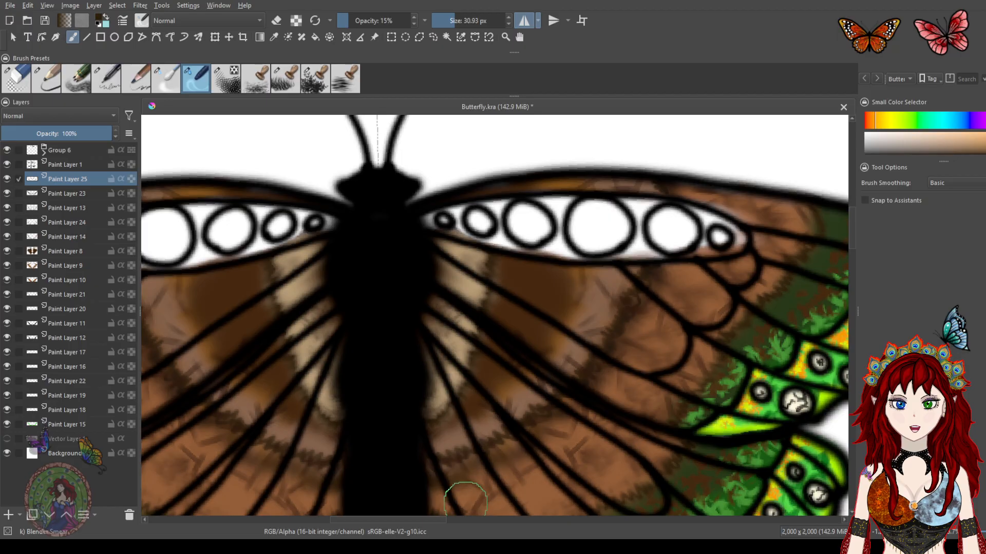
pyautogui.moveTo(483, 253)
pyautogui.mouseDown()
pyautogui.moveTo(473, 251)
pyautogui.moveTo(500, 264)
pyautogui.mouseUp()
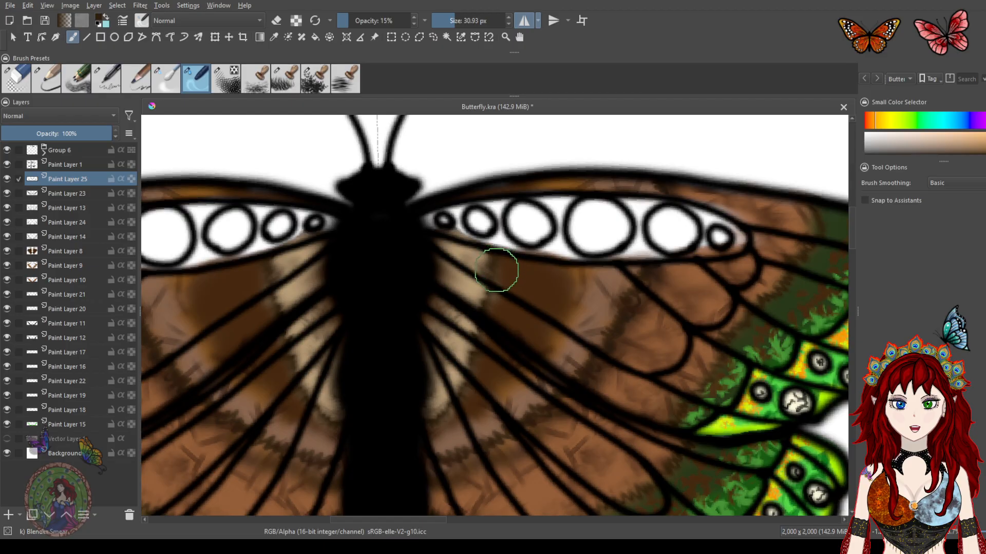
pyautogui.hotkey('ctrl', 's')
# Blend the brown shading just below the forewing's row of white cells
pyautogui.scroll(-3, 587, 220)
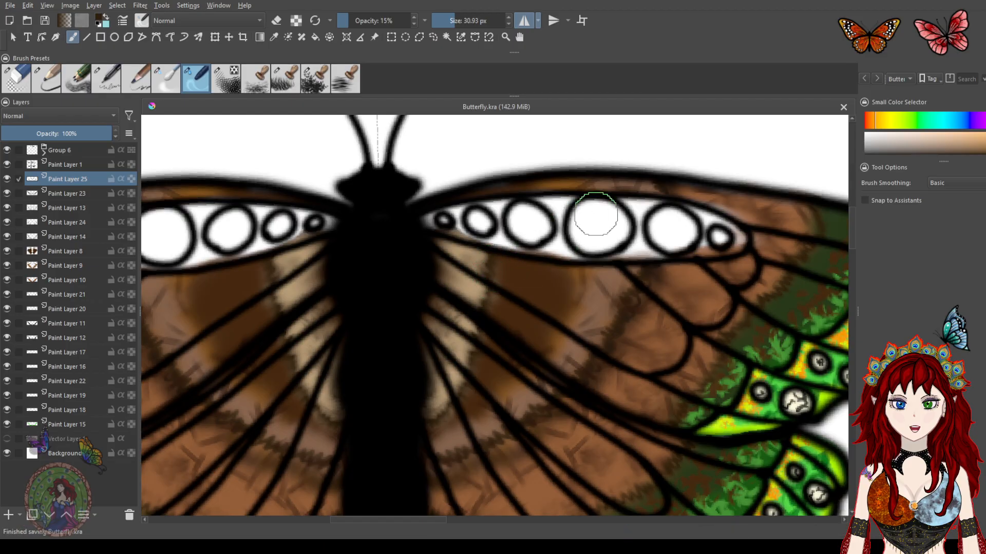
pyautogui.scroll(-3, 579, 246)
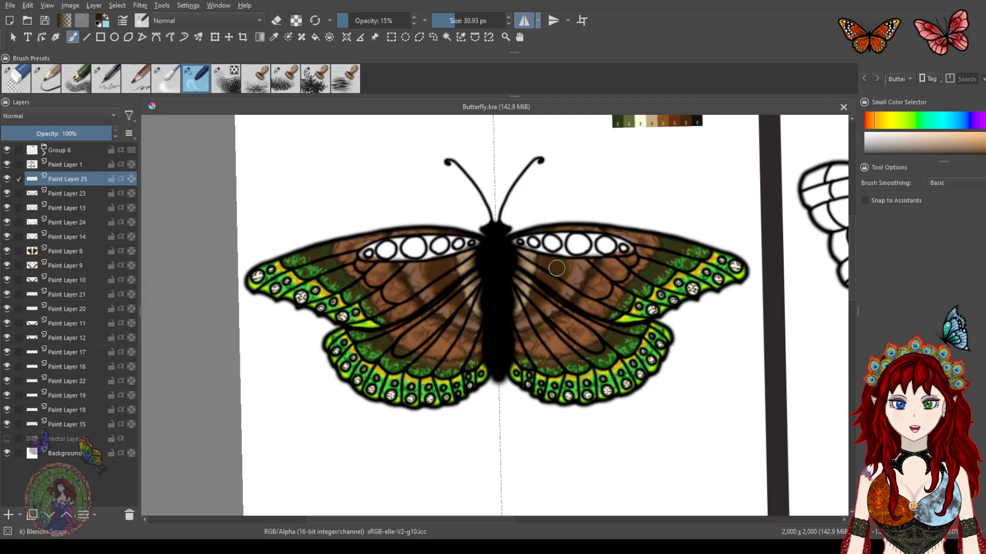
pyautogui.scroll(3, 559, 280)
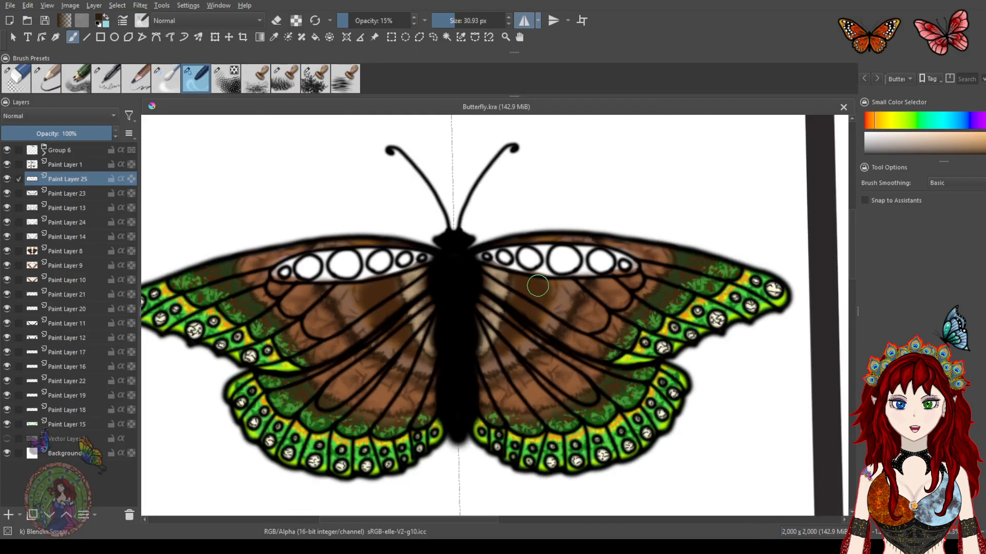
pyautogui.scroll(2, 537, 286)
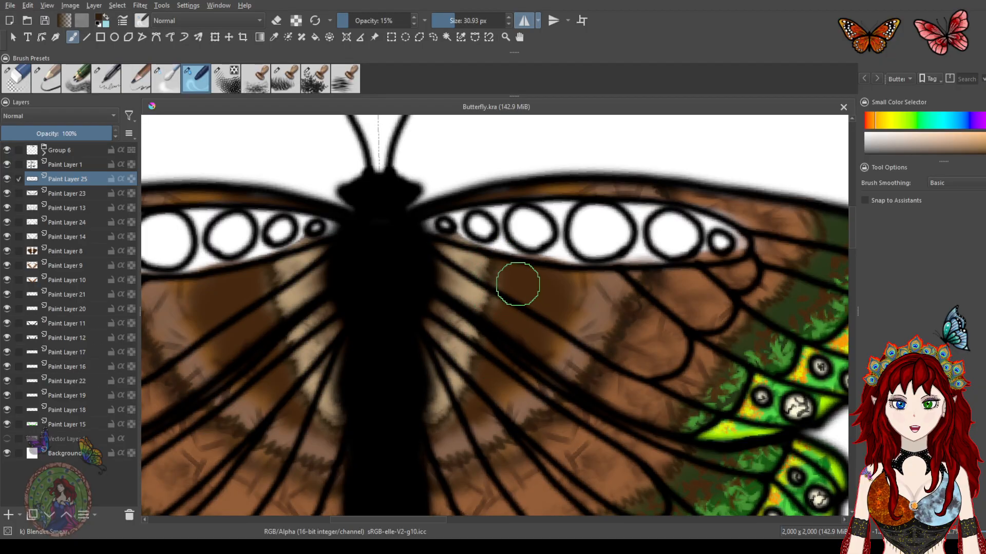
pyautogui.scroll(-3, 550, 298)
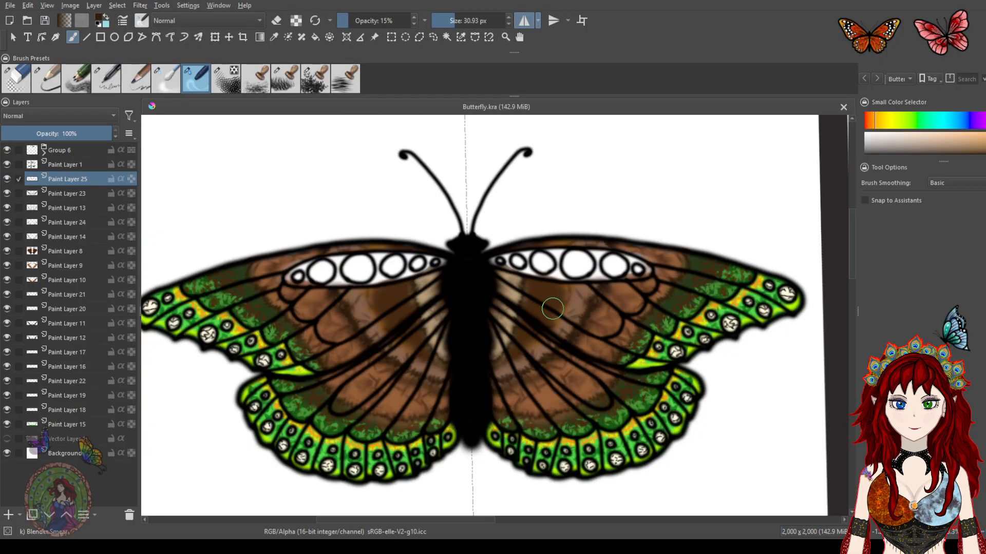
pyautogui.moveTo(551, 342); pyautogui.dragTo(510, 304)
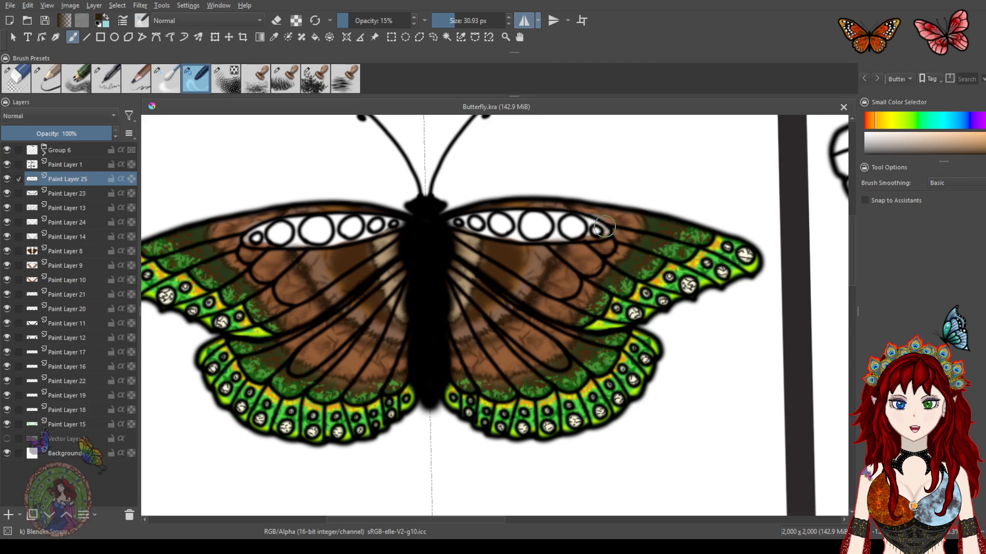
# Blend the shading around the outer end of the forewing's white cell band into the green area
pyautogui.scroll(4, 603, 224)
pyautogui.scroll(-6, 608, 216)
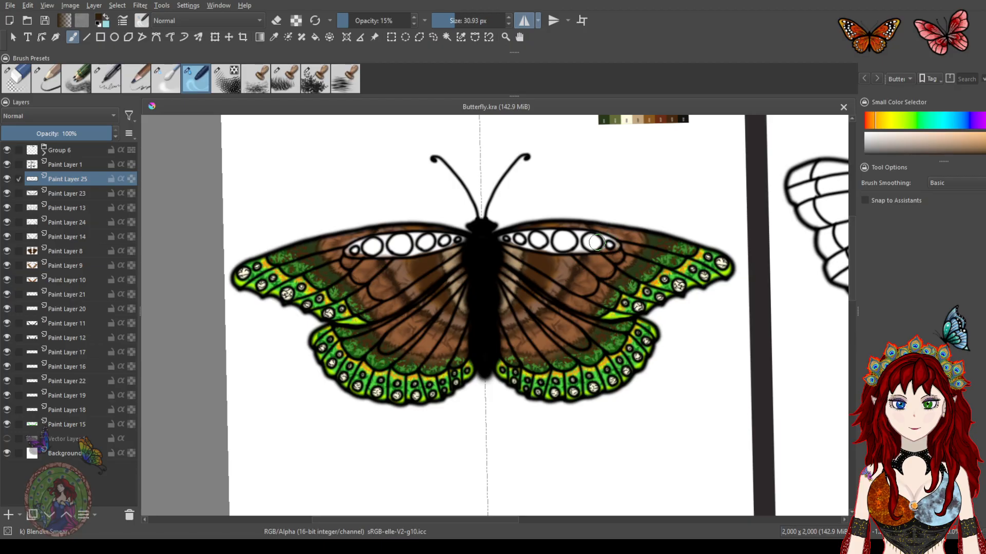
pyautogui.moveTo(588, 264); pyautogui.dragTo(520, 295)
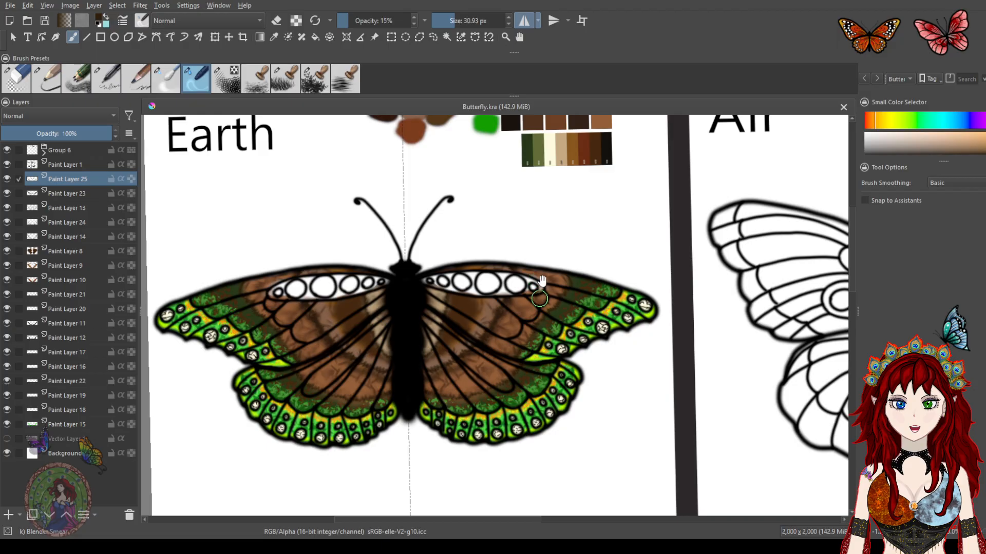
pyautogui.scroll(5, 536, 280)
pyautogui.scroll(1, 533, 284)
pyautogui.scroll(-1, 532, 285)
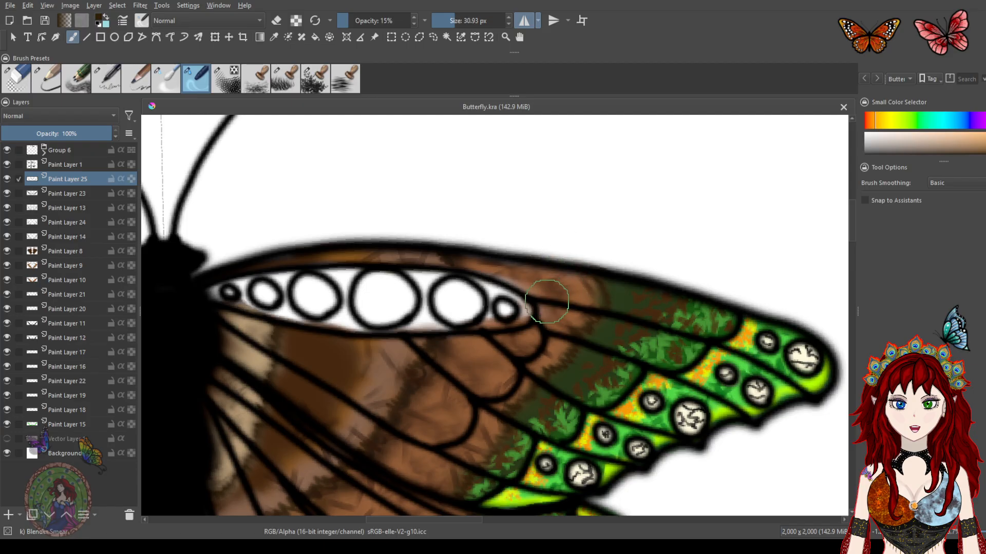
pyautogui.moveTo(528, 303); pyautogui.dragTo(543, 269)
pyautogui.moveTo(515, 307); pyautogui.dragTo(551, 257)
pyautogui.moveTo(507, 360)
pyautogui.mouseDown()
pyautogui.moveTo(528, 279)
pyautogui.moveTo(519, 330)
pyautogui.moveTo(550, 279)
pyautogui.mouseUp()
pyautogui.scroll(-5, 551, 280)
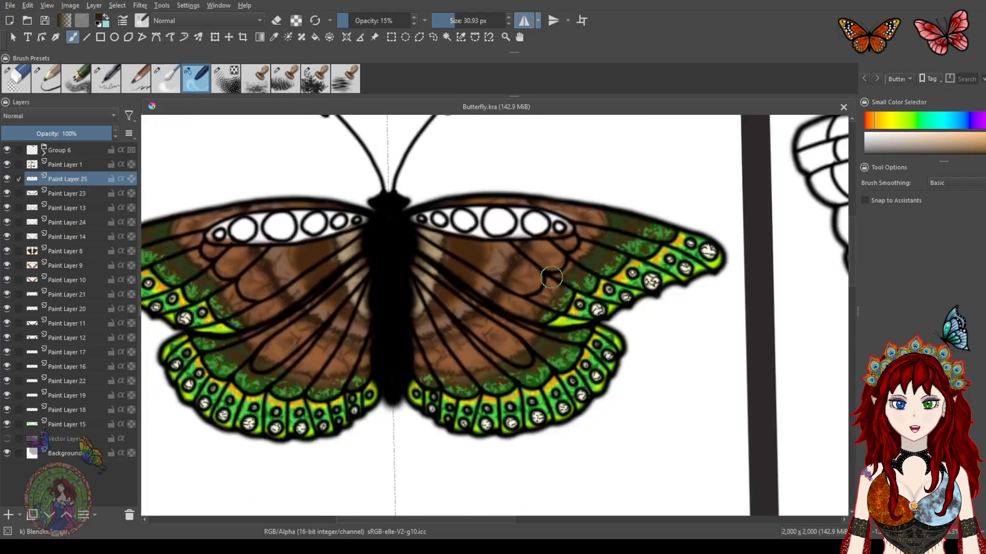
pyautogui.scroll(2, 584, 249)
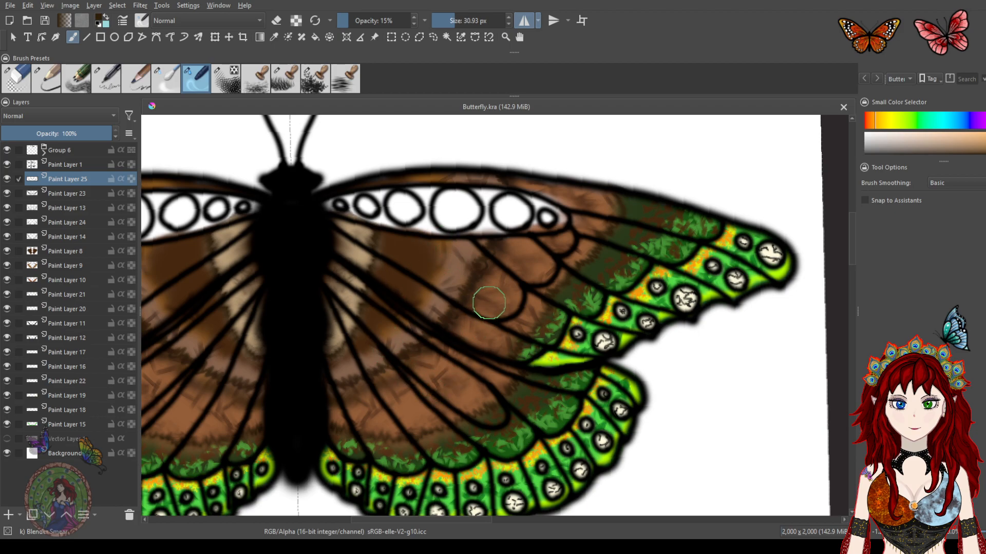
pyautogui.scroll(-2, 507, 293)
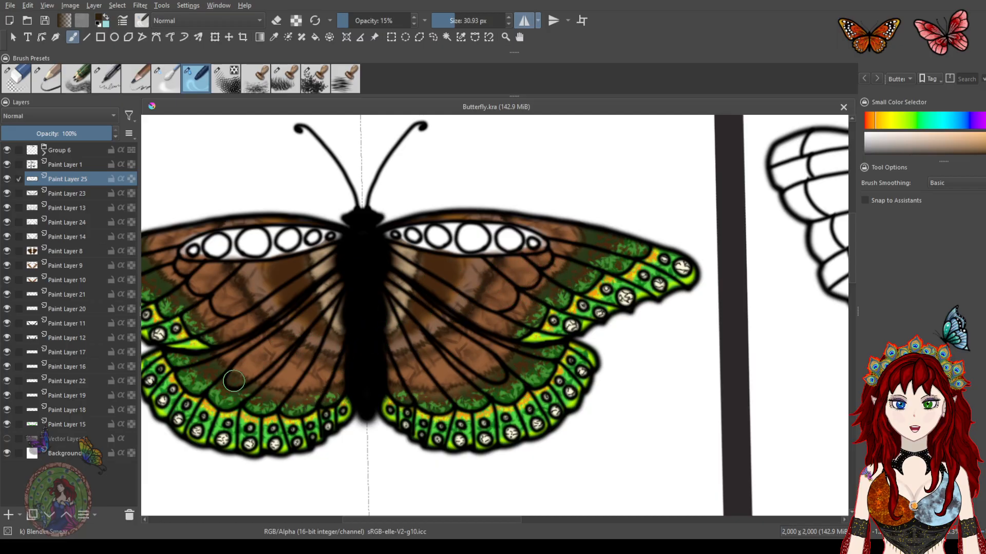
# Add a new paint layer above the Background and wash it with red using the large pencil brush at 1000 px
pyautogui.click(32, 455)
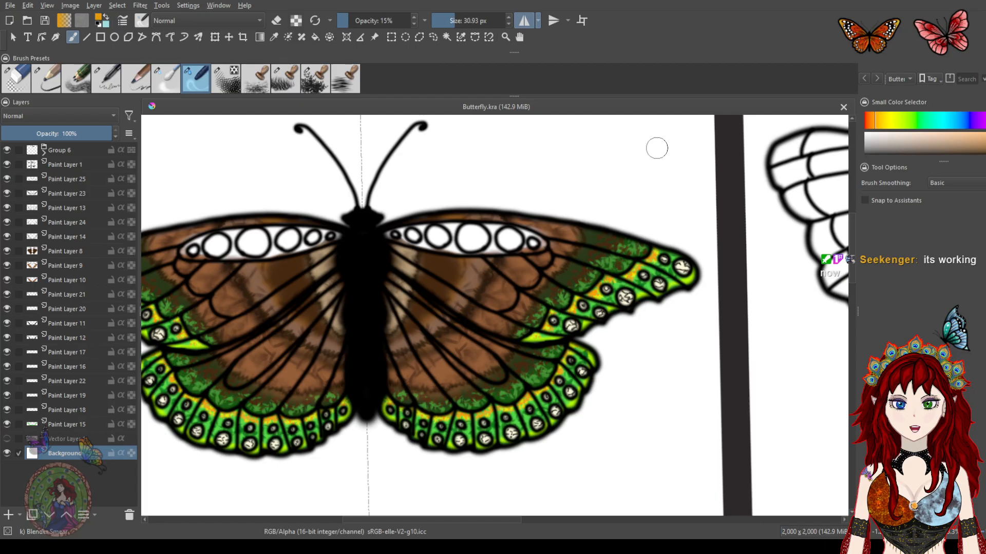
pyautogui.moveTo(419, 312)
pyautogui.mouseDown()
pyautogui.moveTo(513, 337)
pyautogui.moveTo(432, 304)
pyautogui.mouseUp()
pyautogui.moveTo(576, 284); pyautogui.dragTo(546, 278)
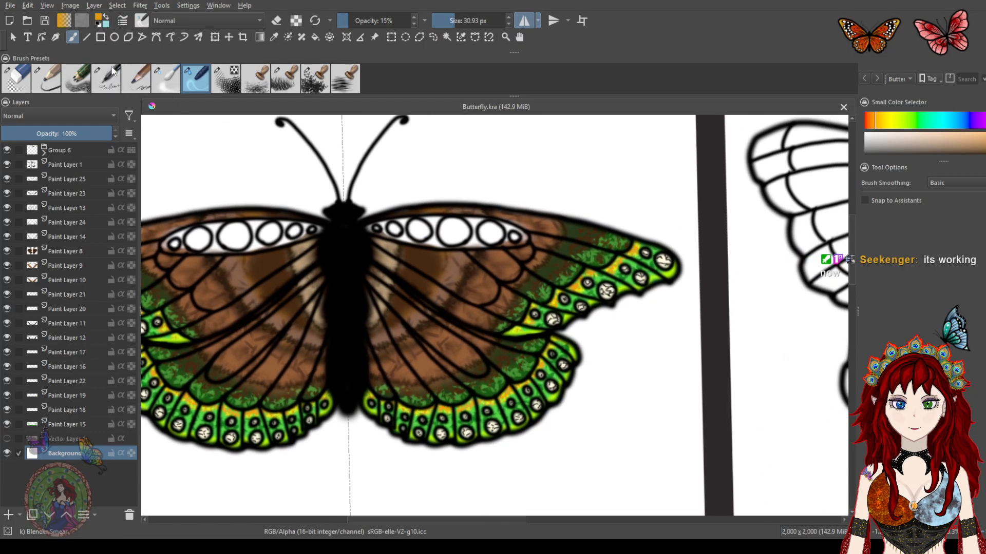
pyautogui.click(40, 85)
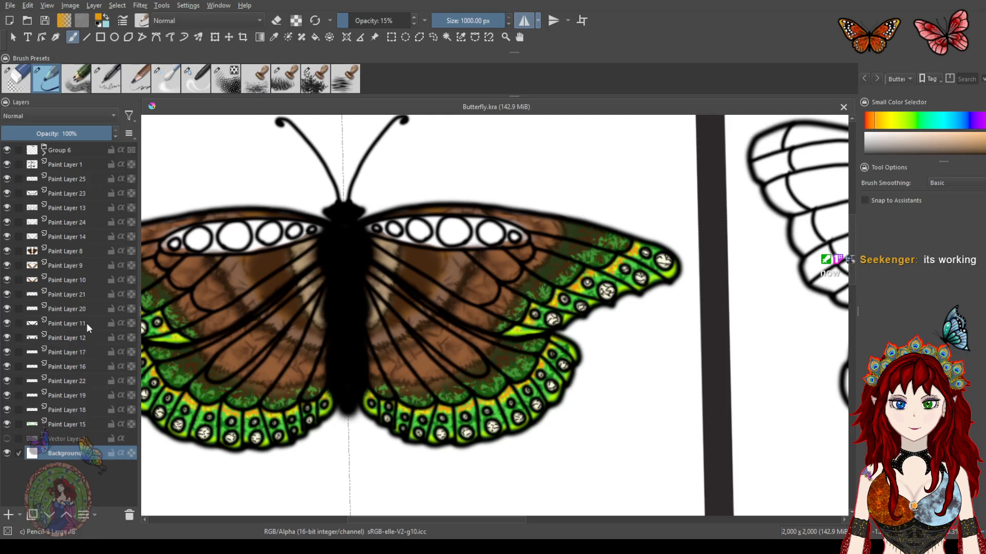
pyautogui.click(9, 515)
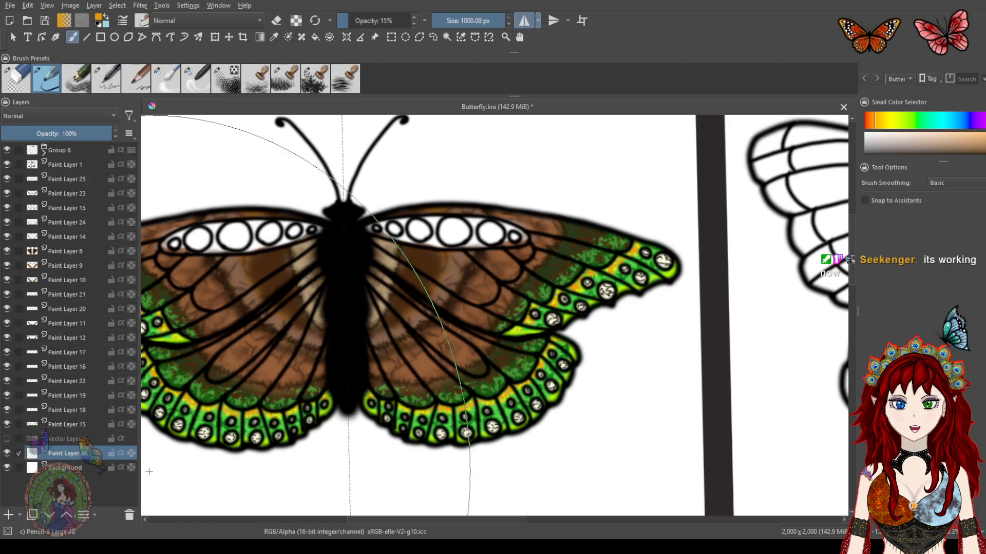
pyautogui.click(967, 345)
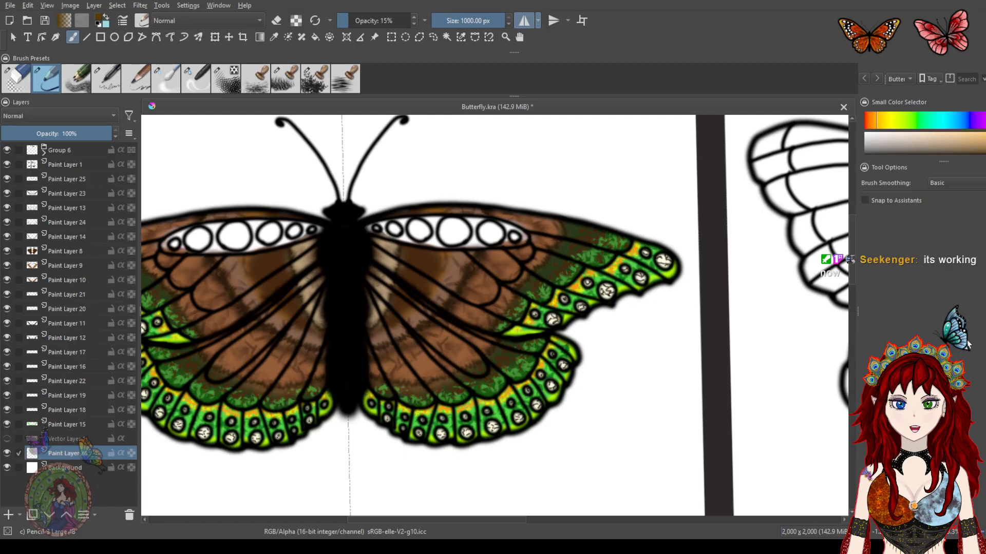
pyautogui.click(970, 124)
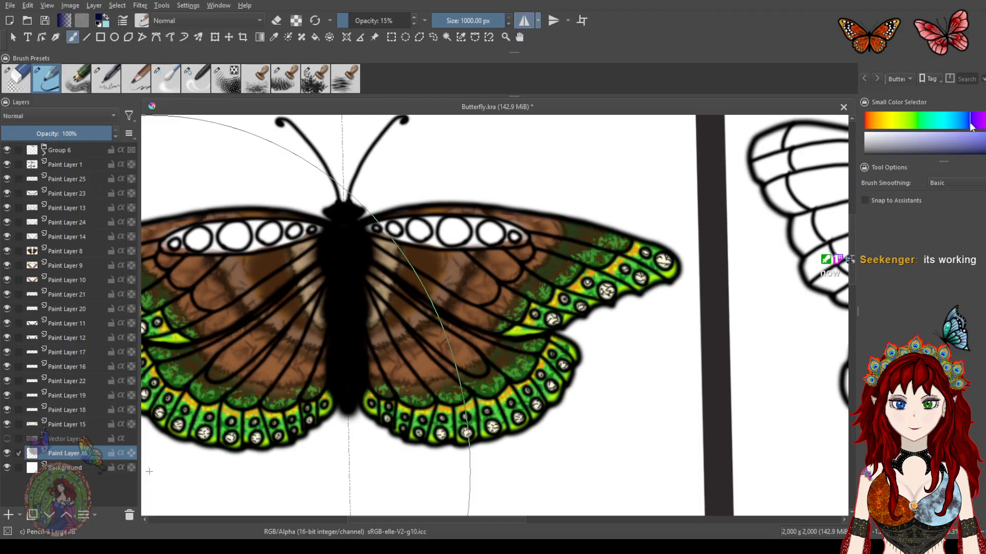
pyautogui.moveTo(968, 125); pyautogui.dragTo(877, 124)
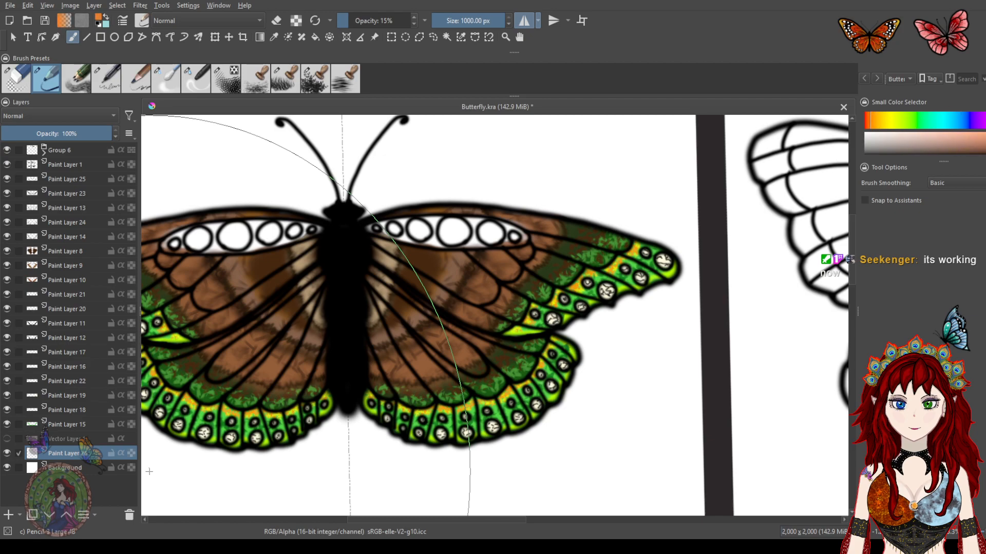
pyautogui.click(866, 121)
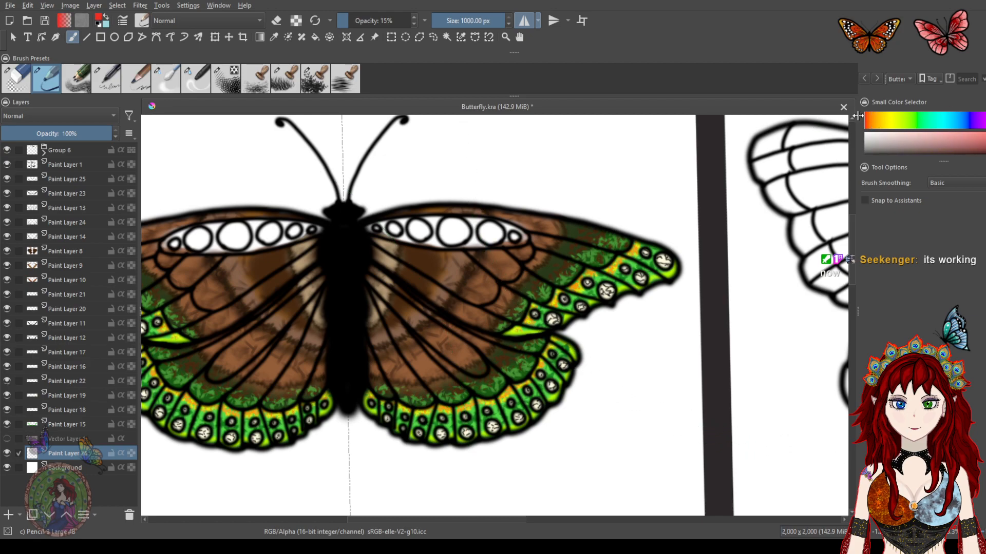
pyautogui.moveTo(561, 274)
pyautogui.mouseDown()
pyautogui.moveTo(512, 286)
pyautogui.moveTo(547, 272)
pyautogui.moveTo(537, 293)
pyautogui.moveTo(547, 302)
pyautogui.moveTo(584, 281)
pyautogui.moveTo(610, 386)
pyautogui.moveTo(582, 328)
pyautogui.moveTo(572, 341)
pyautogui.moveTo(580, 249)
pyautogui.moveTo(557, 331)
pyautogui.moveTo(567, 297)
pyautogui.mouseUp()
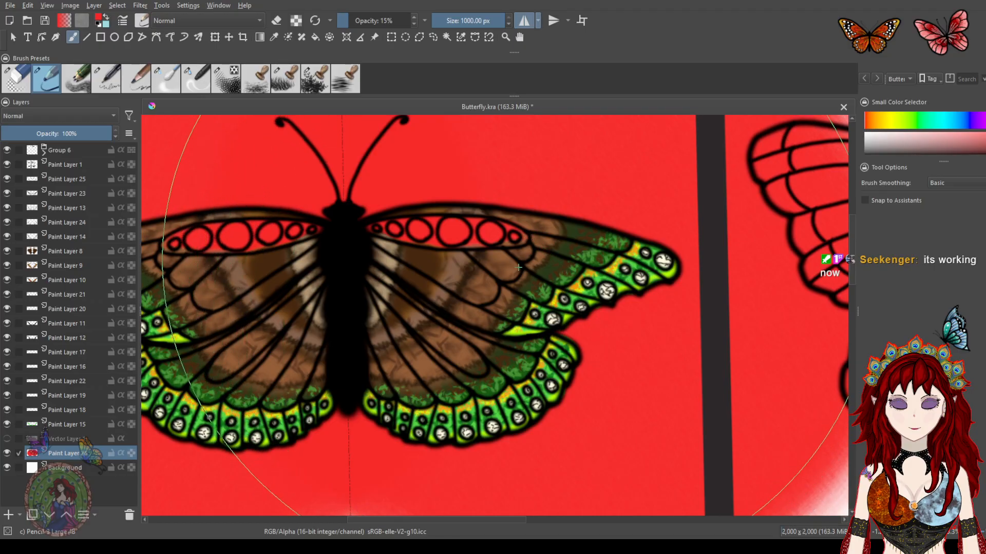
# Undo the red background wash
pyautogui.hotkey('ctrl', 'z')
pyautogui.hotkey('ctrl', 'z')
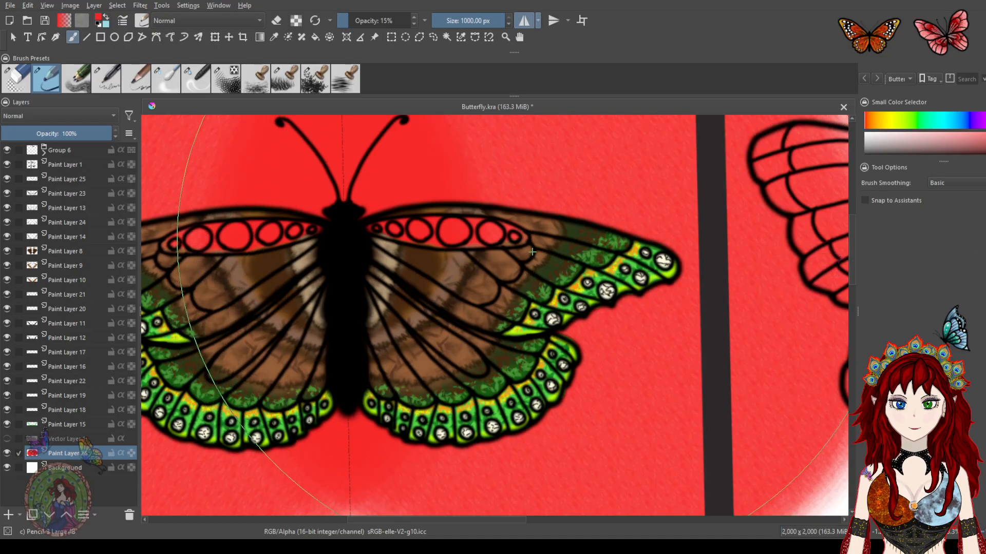
pyautogui.scroll(2, 528, 241)
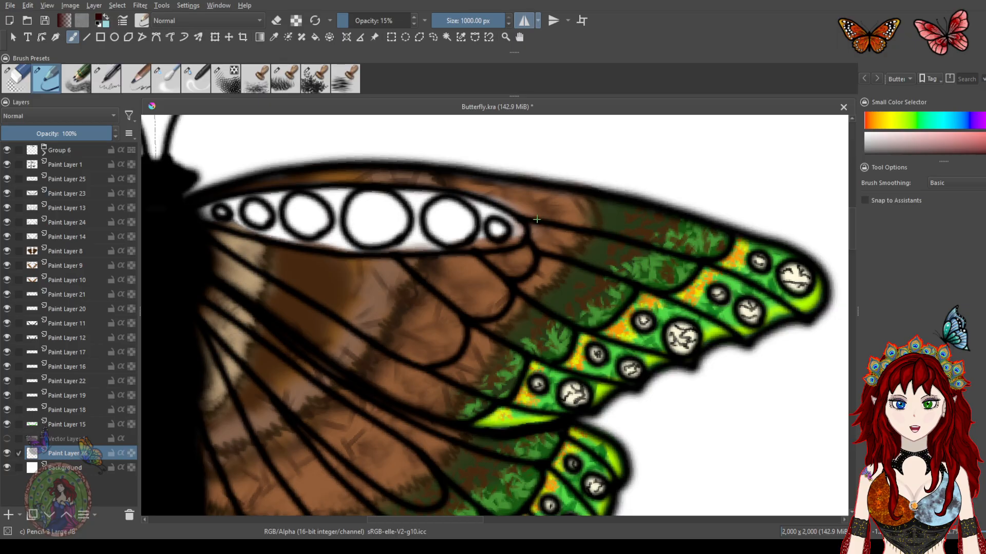
pyautogui.scroll(-4, 535, 222)
pyautogui.scroll(1, 536, 223)
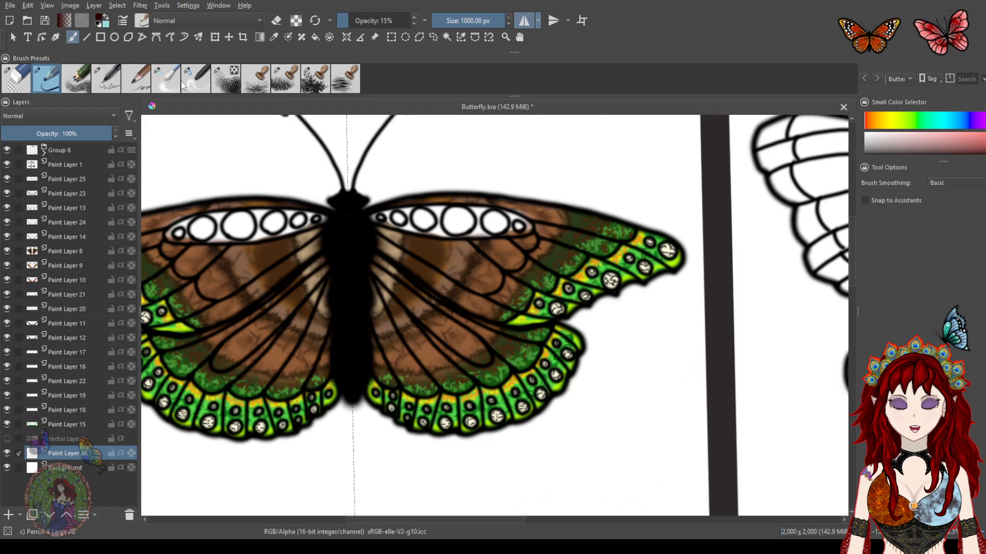
# Try a dark red background wash at 100% opacity, then undo it
pyautogui.moveTo(358, 19); pyautogui.dragTo(417, 23)
pyautogui.moveTo(556, 230)
pyautogui.mouseDown()
pyautogui.moveTo(359, 308)
pyautogui.moveTo(354, 267)
pyautogui.moveTo(519, 256)
pyautogui.moveTo(431, 318)
pyautogui.mouseUp()
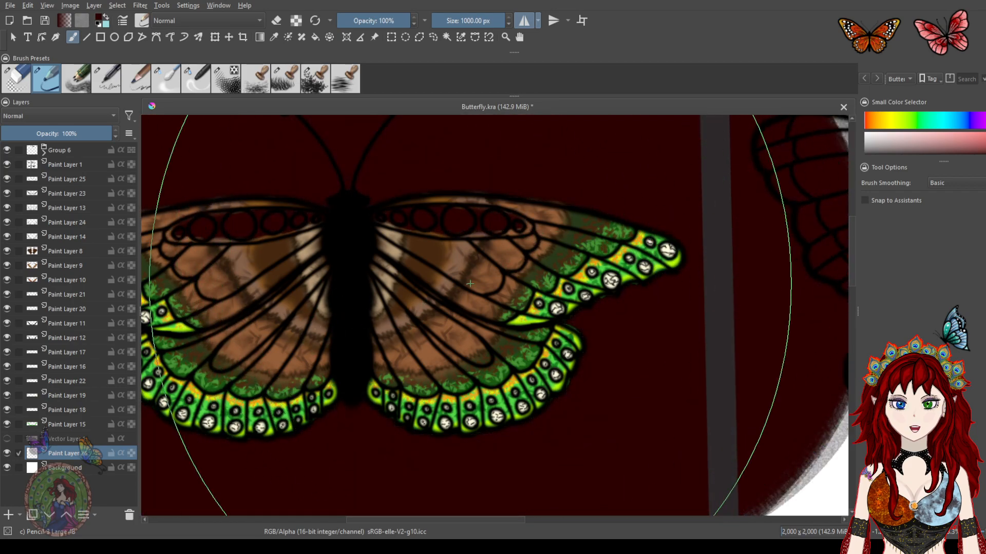
pyautogui.scroll(-3, 470, 283)
pyautogui.scroll(3, 469, 284)
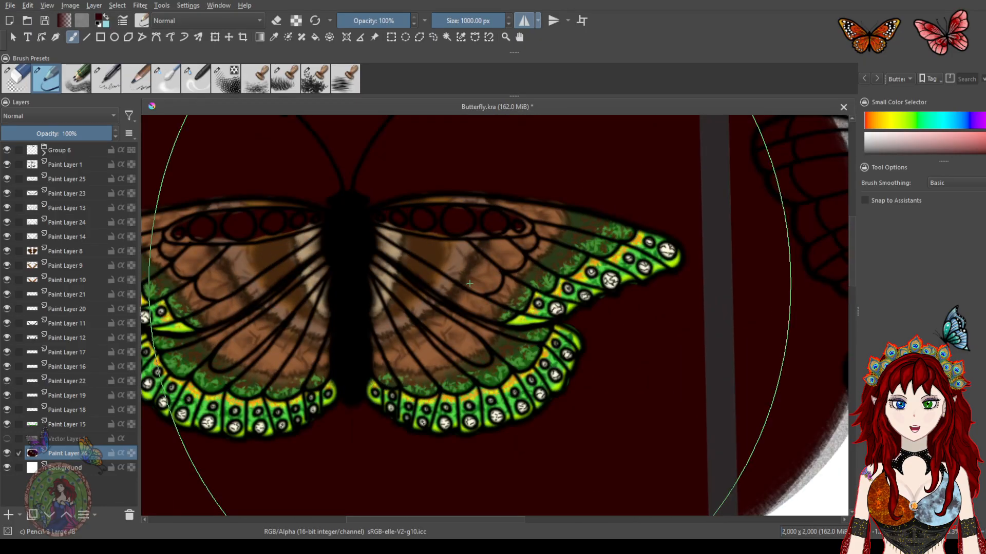
pyautogui.hotkey('ctrl', 'z')
# Try washing the background with yellow-green using the large brush, then undo the wash
pyautogui.click(895, 121)
pyautogui.click(982, 135)
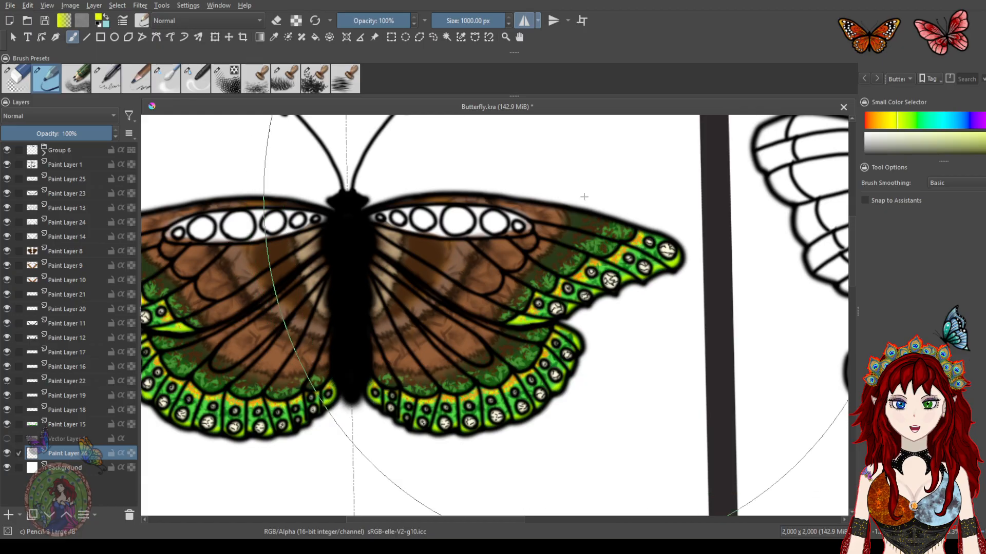
pyautogui.scroll(2, 523, 245)
pyautogui.scroll(-3, 524, 244)
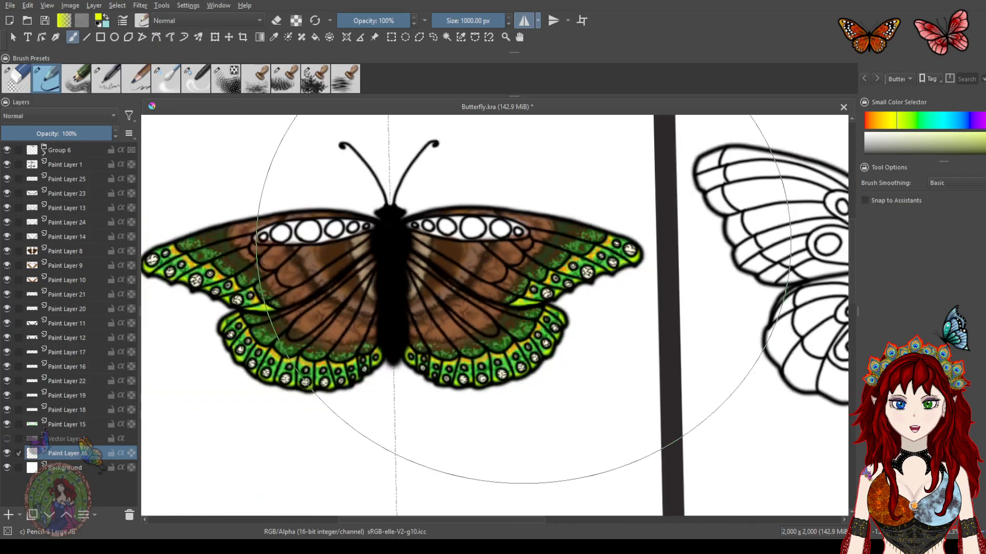
pyautogui.moveTo(524, 229)
pyautogui.mouseDown()
pyautogui.moveTo(421, 288)
pyautogui.moveTo(318, 288)
pyautogui.mouseUp()
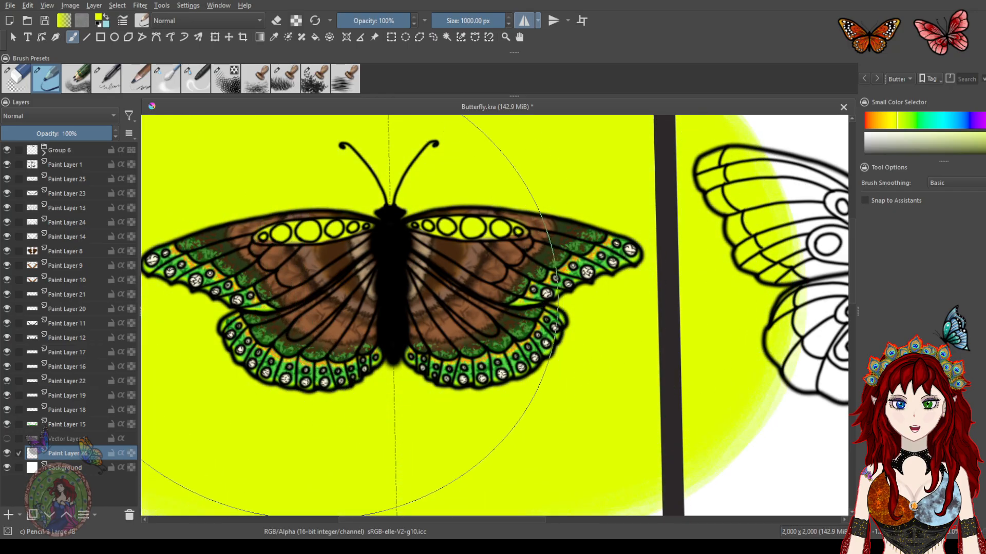
pyautogui.scroll(6, 517, 267)
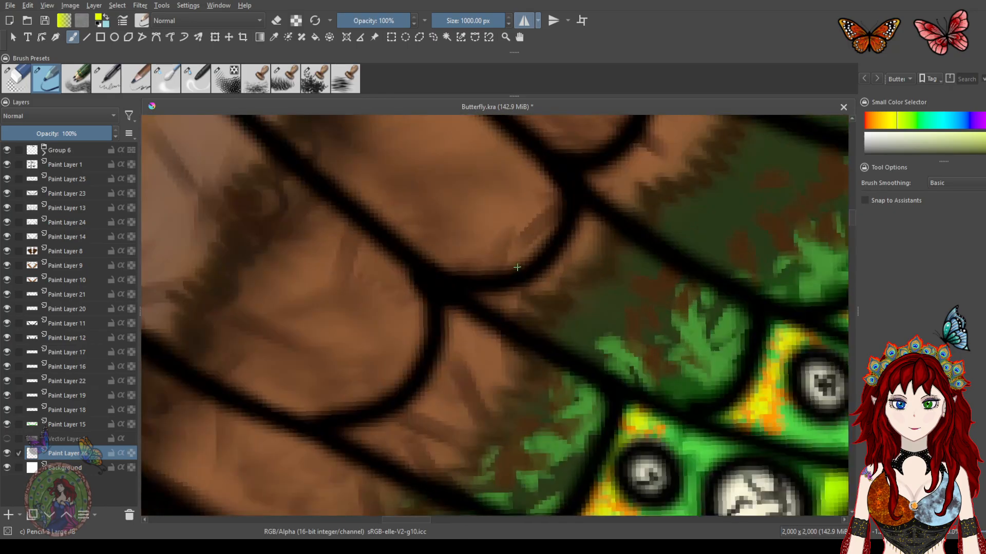
pyautogui.scroll(-2, 554, 256)
pyautogui.moveTo(549, 253); pyautogui.dragTo(493, 400)
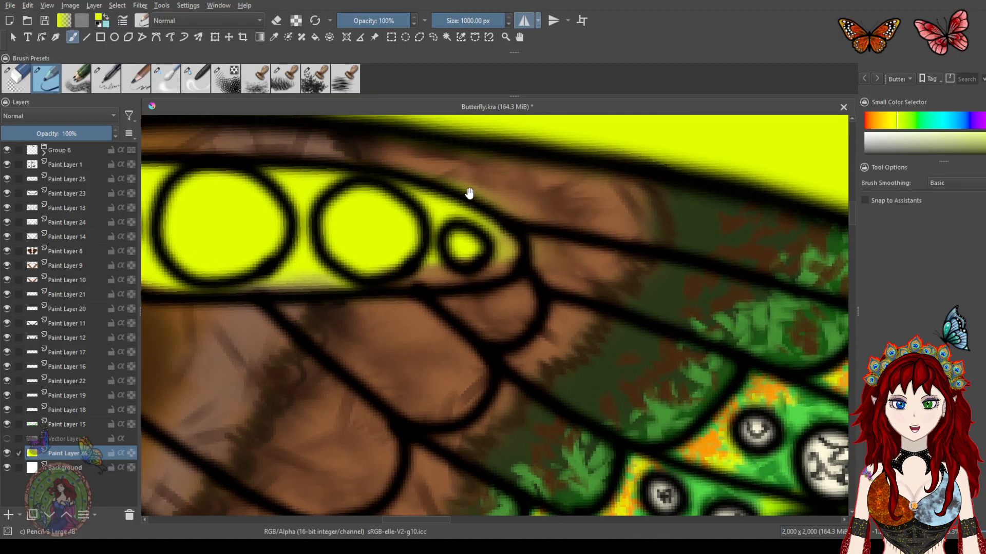
pyautogui.moveTo(398, 353); pyautogui.dragTo(504, 248)
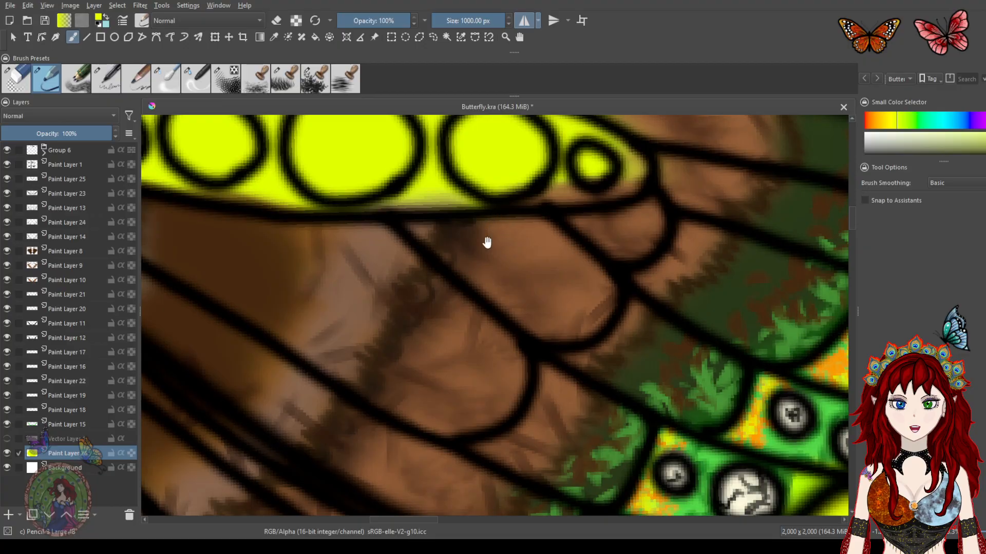
pyautogui.moveTo(405, 362); pyautogui.dragTo(651, 259)
pyautogui.moveTo(676, 217); pyautogui.dragTo(603, 270)
pyautogui.moveTo(501, 267); pyautogui.dragTo(527, 317)
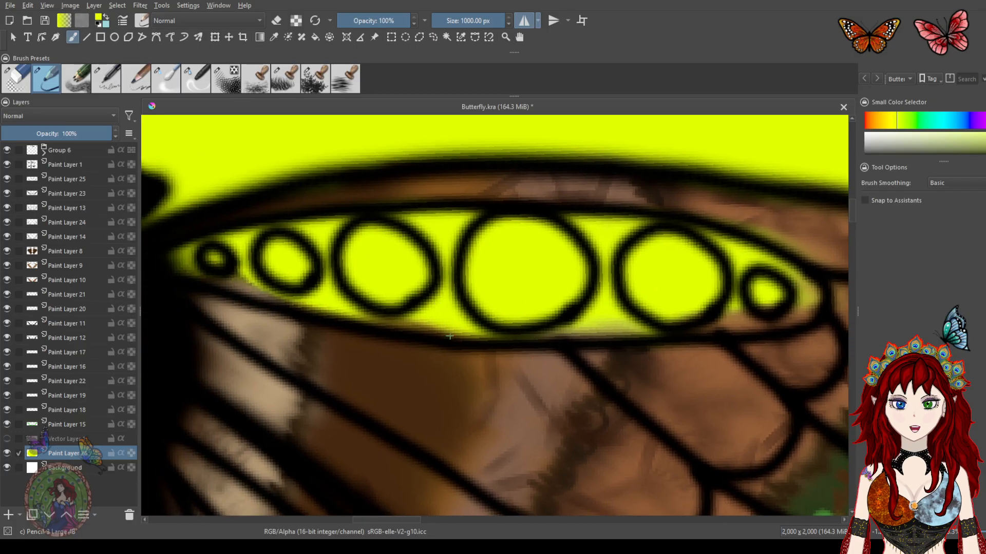
pyautogui.hotkey('ctrl', 'z')
# Test small yellow dabs above the butterfly with the brush at about 76 px and 23–27% opacity, undoing each
pyautogui.scroll(-5, 447, 291)
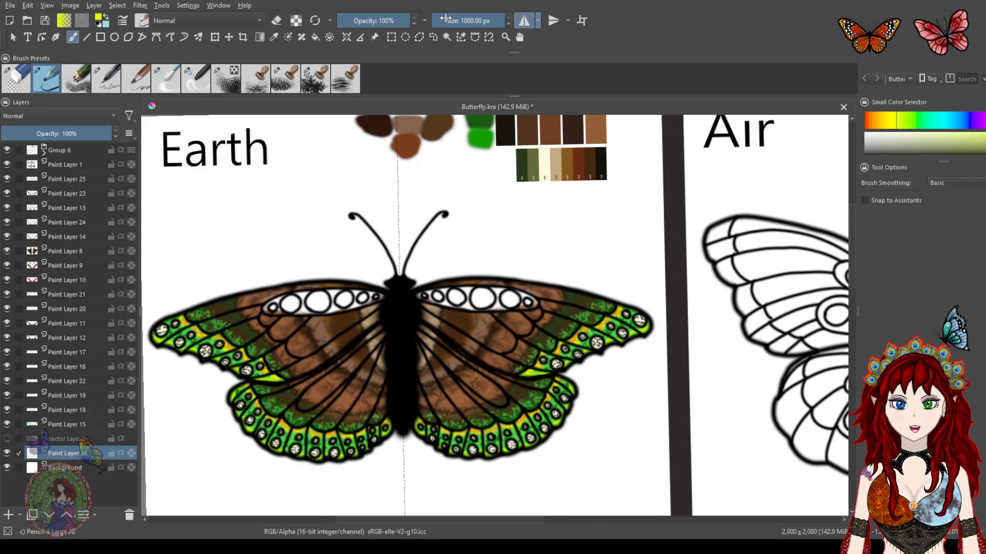
pyautogui.moveTo(497, 21); pyautogui.dragTo(462, 21)
pyautogui.moveTo(394, 21); pyautogui.dragTo(357, 20)
pyautogui.moveTo(484, 226); pyautogui.dragTo(497, 231)
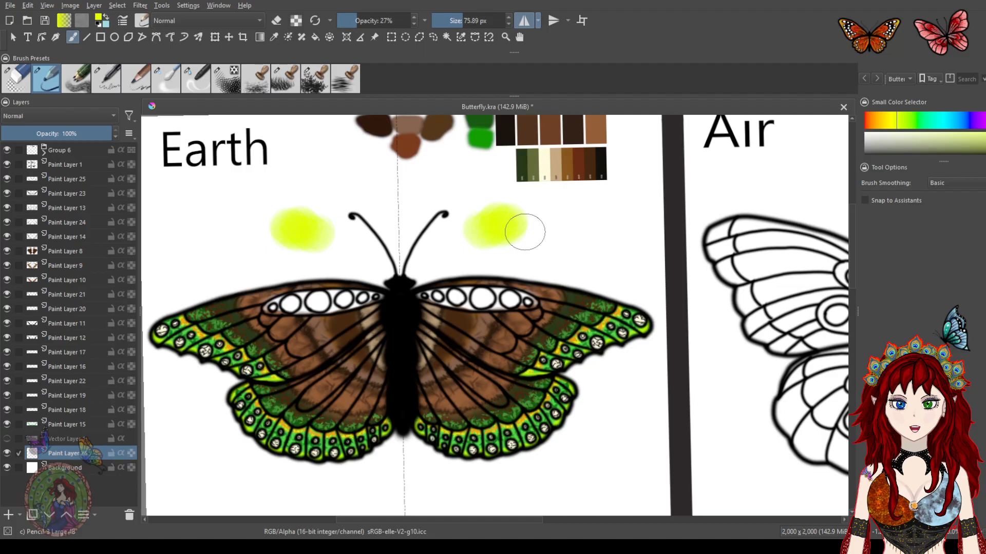
pyautogui.hotkey('ctrl', 'z')
pyautogui.moveTo(361, 19); pyautogui.dragTo(354, 19)
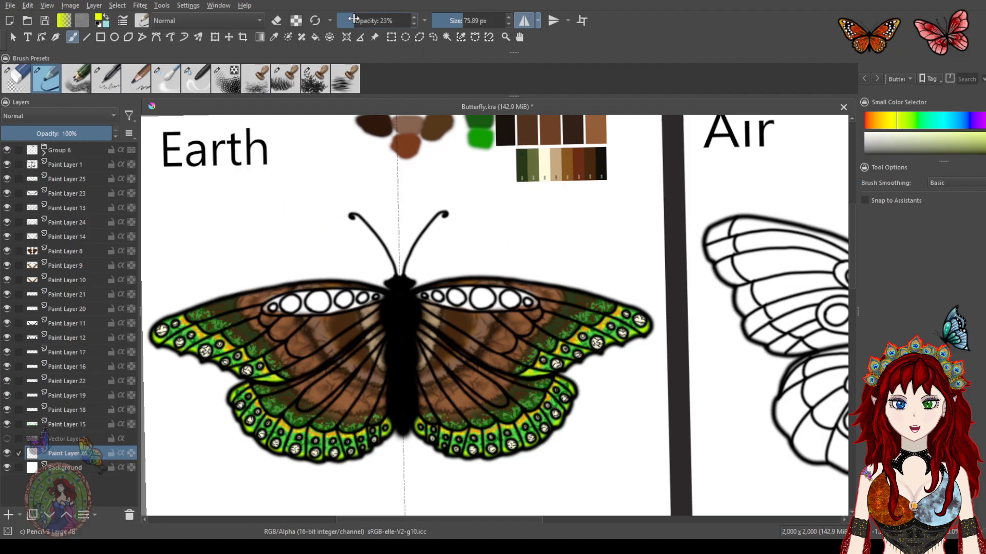
pyautogui.moveTo(493, 229); pyautogui.dragTo(552, 225)
pyautogui.hotkey('ctrl', 'z')
# Set a black brush to 35.45 px at 18% opacity and shade around the small end cell of the forewing's white band
pyautogui.moveTo(465, 20); pyautogui.dragTo(446, 20)
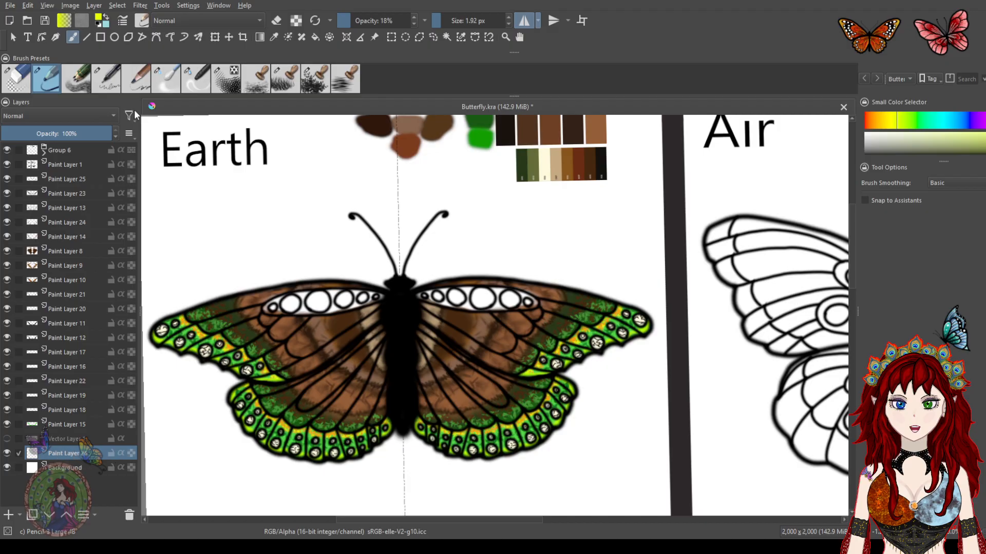
pyautogui.moveTo(444, 19); pyautogui.dragTo(448, 19)
pyautogui.click(954, 343)
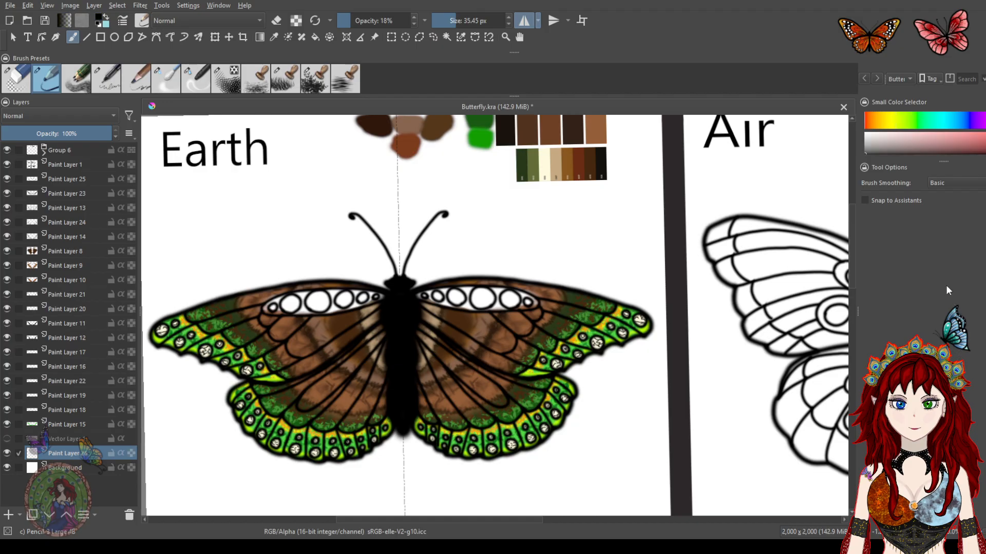
pyautogui.moveTo(538, 299); pyautogui.dragTo(532, 297)
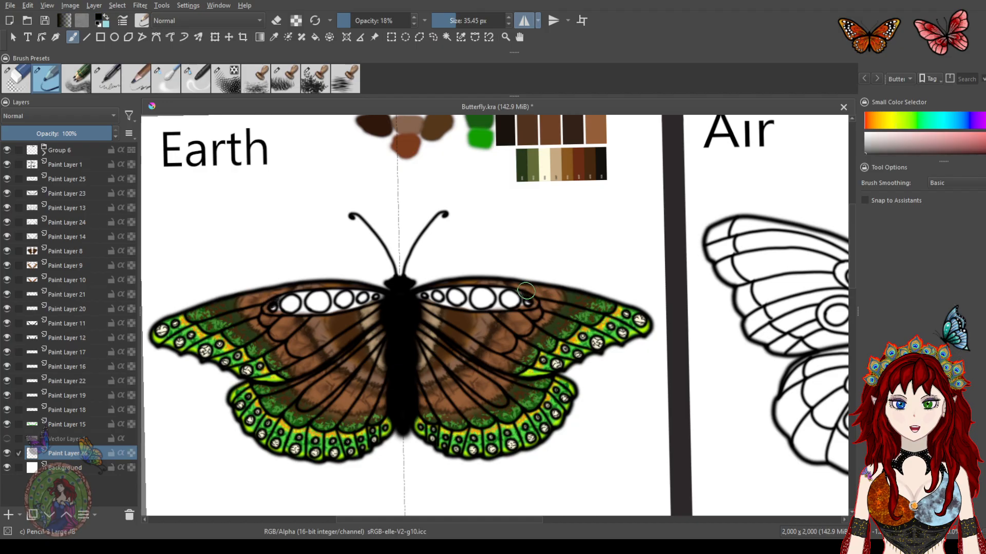
pyautogui.scroll(2, 544, 307)
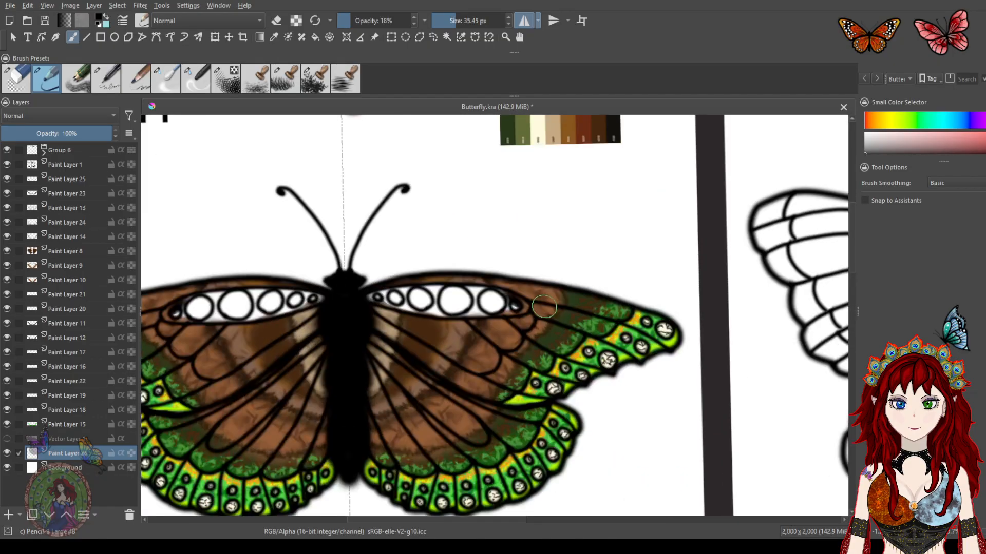
pyautogui.scroll(4, 544, 307)
pyautogui.scroll(-1, 527, 296)
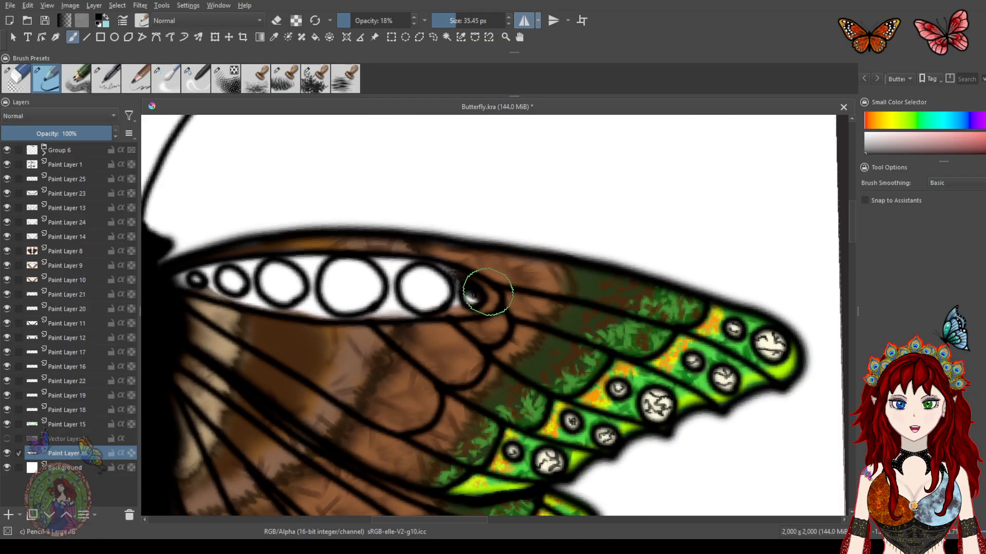
pyautogui.scroll(-2, 487, 292)
pyautogui.scroll(5, 495, 297)
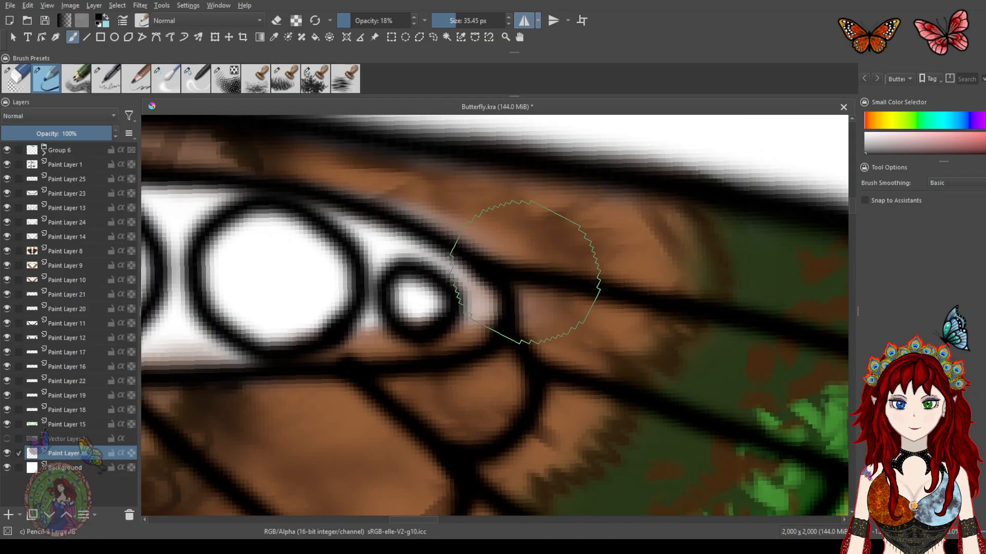
pyautogui.moveTo(499, 214)
pyautogui.mouseDown()
pyautogui.moveTo(391, 179)
pyautogui.moveTo(579, 239)
pyautogui.moveTo(644, 246)
pyautogui.moveTo(579, 232)
pyautogui.moveTo(647, 284)
pyautogui.moveTo(629, 352)
pyautogui.moveTo(647, 357)
pyautogui.moveTo(612, 243)
pyautogui.moveTo(345, 182)
pyautogui.moveTo(396, 188)
pyautogui.mouseUp()
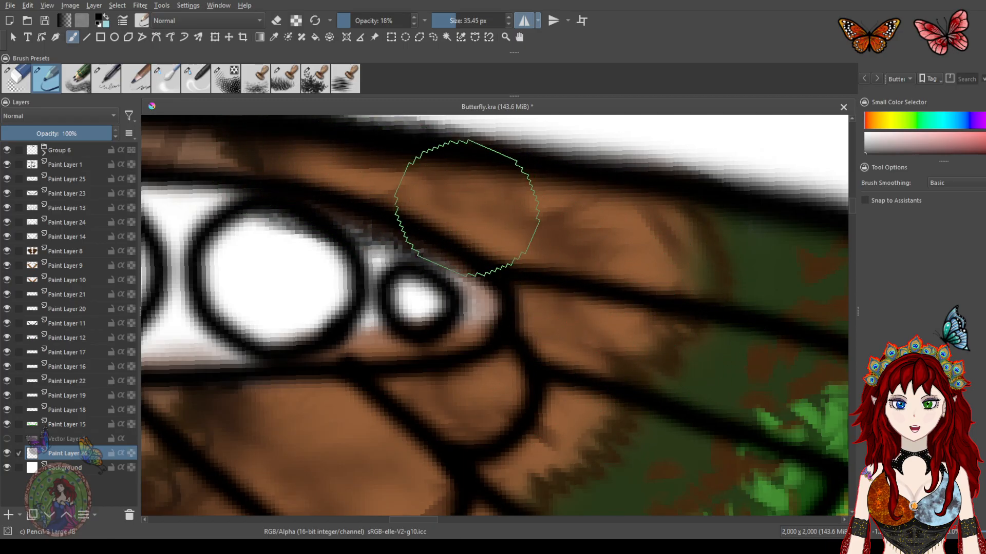
pyautogui.scroll(-5, 529, 242)
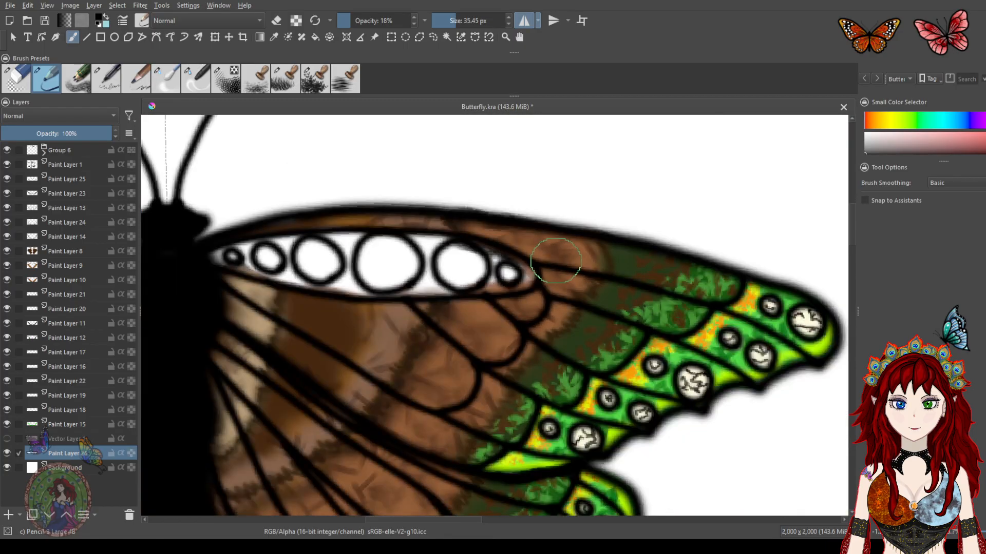
# Add dark textured shading along the forewings' upper edges and across the inner hindwing with the same brush
pyautogui.moveTo(556, 261)
pyautogui.mouseDown()
pyautogui.moveTo(417, 218)
pyautogui.moveTo(292, 222)
pyautogui.moveTo(210, 239)
pyautogui.moveTo(409, 223)
pyautogui.moveTo(541, 259)
pyautogui.moveTo(404, 225)
pyautogui.moveTo(503, 235)
pyautogui.moveTo(564, 289)
pyautogui.moveTo(450, 335)
pyautogui.moveTo(430, 330)
pyautogui.moveTo(383, 357)
pyautogui.moveTo(365, 383)
pyautogui.moveTo(323, 319)
pyautogui.moveTo(281, 307)
pyautogui.moveTo(255, 339)
pyautogui.moveTo(239, 322)
pyautogui.mouseUp()
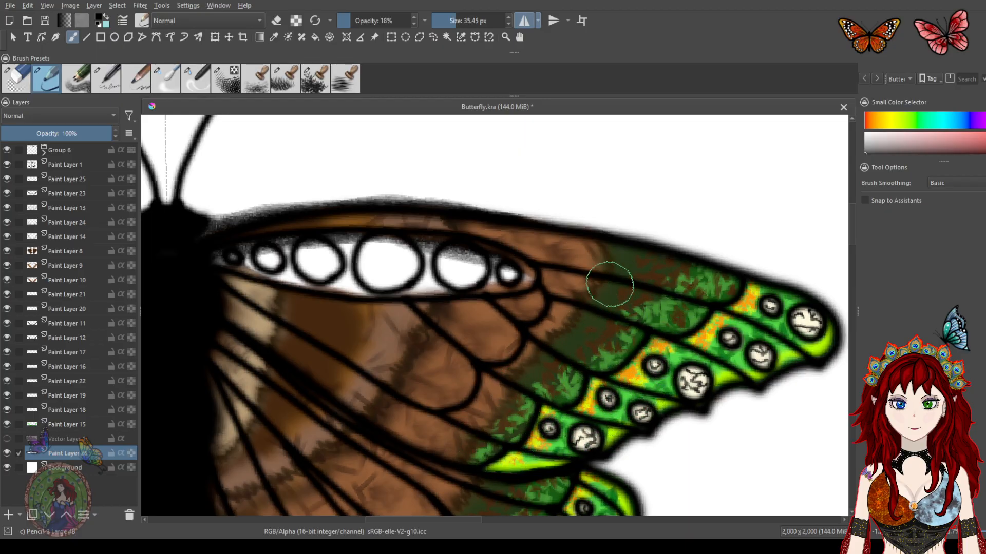
pyautogui.moveTo(441, 403)
pyautogui.mouseDown()
pyautogui.moveTo(470, 294)
pyautogui.moveTo(519, 195)
pyautogui.mouseUp()
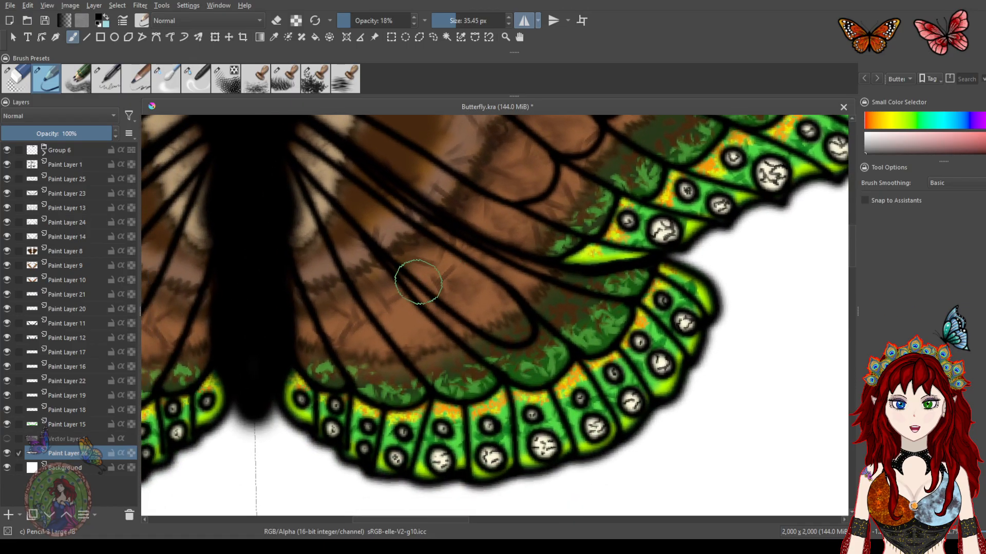
pyautogui.moveTo(301, 385)
pyautogui.mouseDown()
pyautogui.moveTo(317, 399)
pyautogui.moveTo(411, 414)
pyautogui.mouseUp()
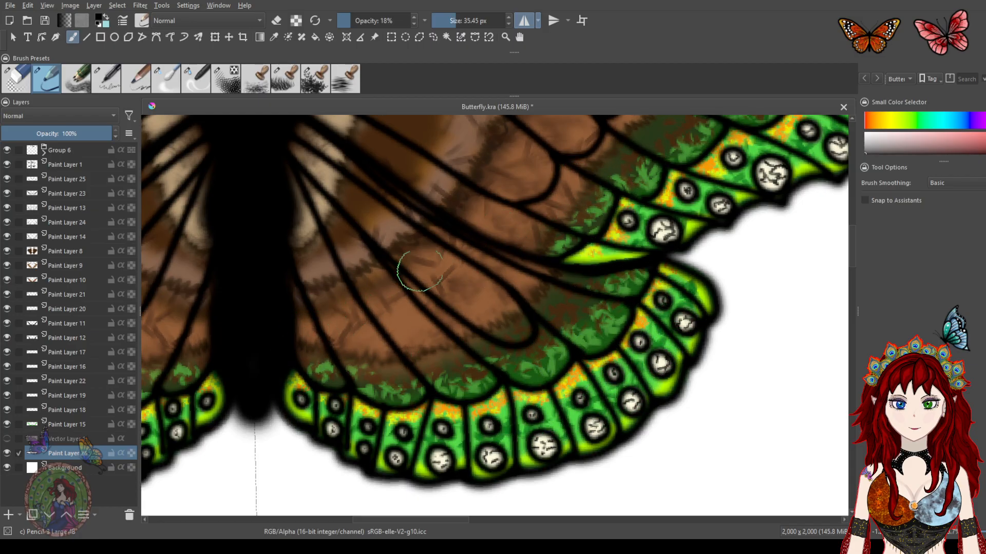
pyautogui.moveTo(441, 262); pyautogui.dragTo(412, 399)
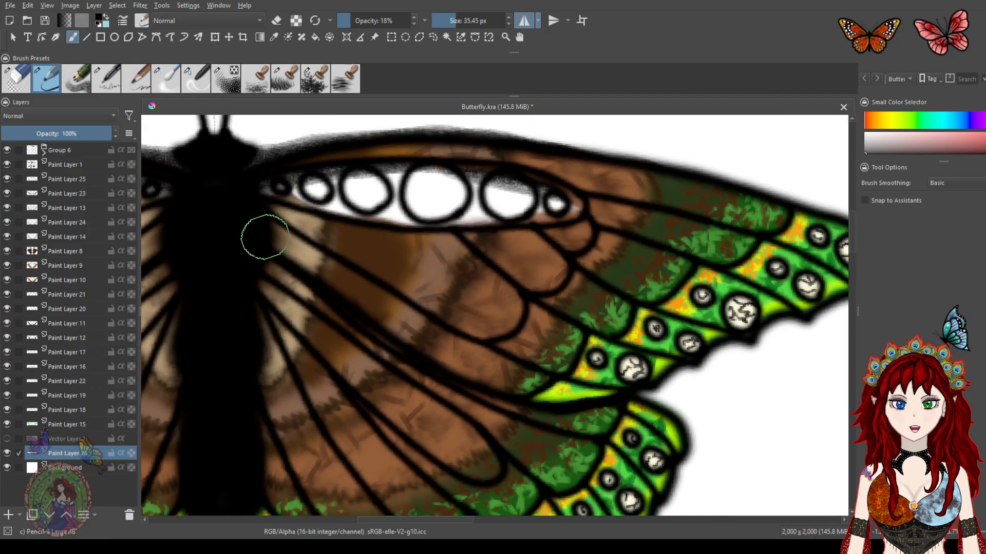
pyautogui.moveTo(314, 308)
pyautogui.mouseDown()
pyautogui.moveTo(356, 350)
pyautogui.moveTo(451, 400)
pyautogui.mouseUp()
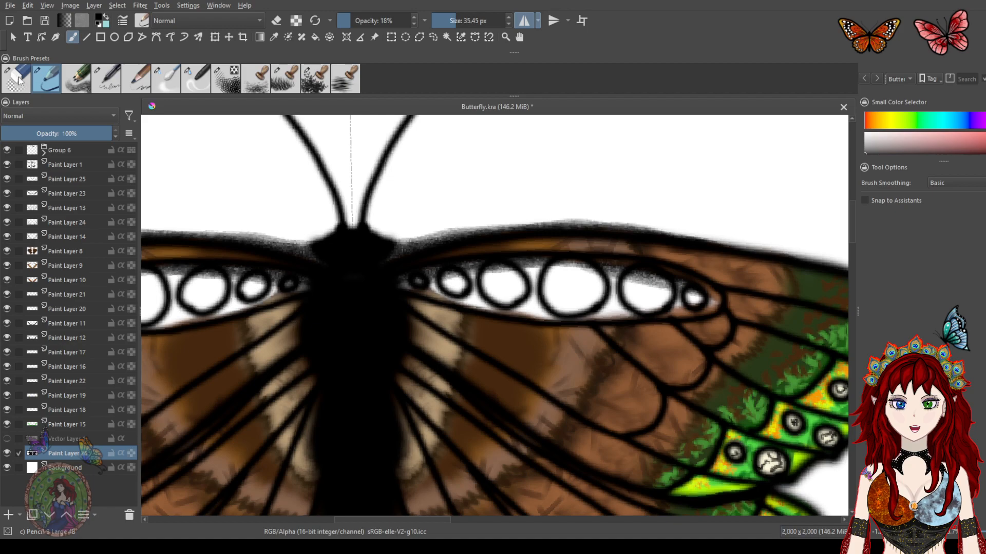
# Switch to the circle eraser at 6.85 px and remove stray dark texture from the white cell band's edges
pyautogui.click(23, 80)
pyautogui.moveTo(409, 230)
pyautogui.mouseDown()
pyautogui.moveTo(385, 266)
pyautogui.moveTo(469, 229)
pyautogui.moveTo(461, 223)
pyautogui.moveTo(467, 228)
pyautogui.moveTo(454, 236)
pyautogui.moveTo(466, 238)
pyautogui.moveTo(586, 216)
pyautogui.moveTo(596, 222)
pyautogui.moveTo(573, 226)
pyautogui.moveTo(638, 226)
pyautogui.mouseUp()
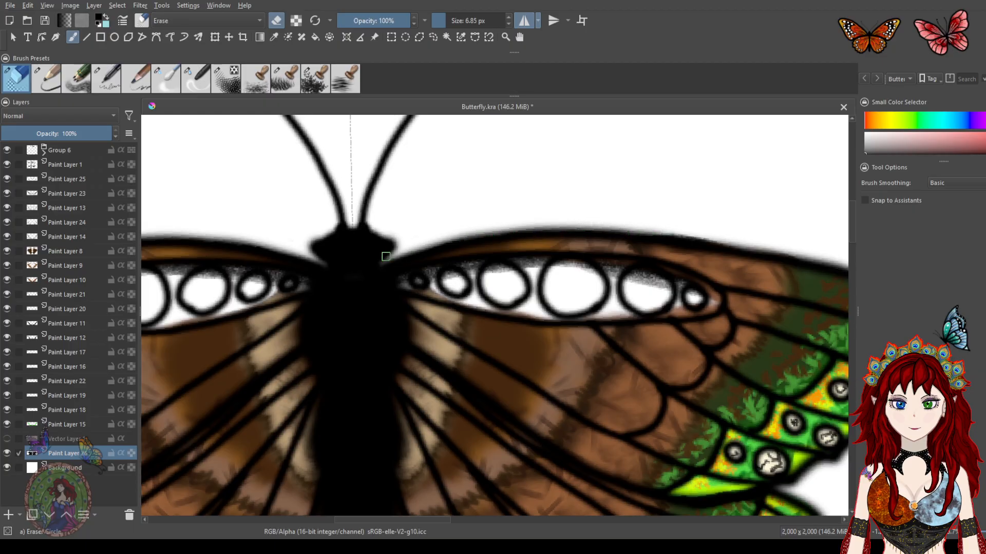
pyautogui.moveTo(652, 238); pyautogui.dragTo(474, 215)
pyautogui.moveTo(540, 213); pyautogui.dragTo(503, 349)
pyautogui.moveTo(480, 207); pyautogui.dragTo(430, 290)
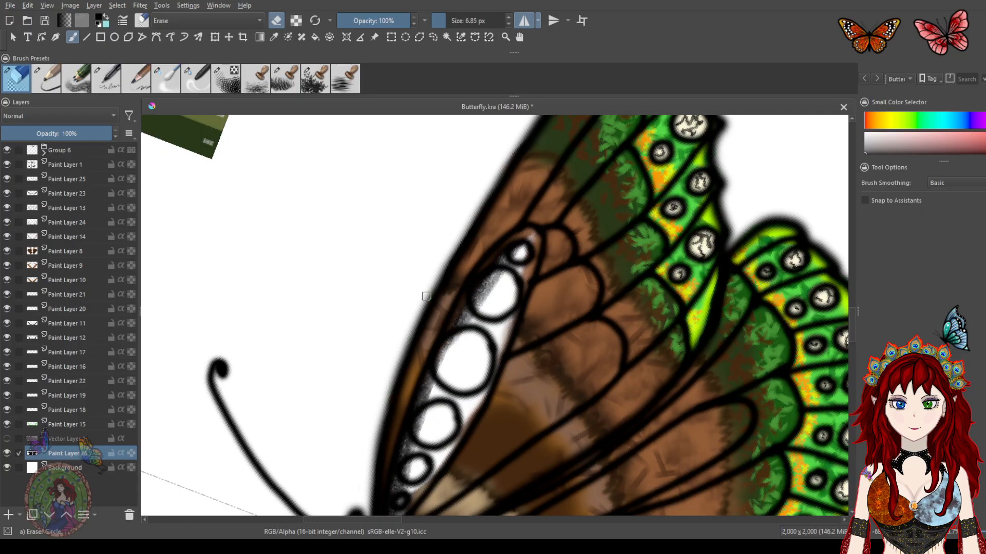
pyautogui.moveTo(499, 269)
pyautogui.mouseDown()
pyautogui.moveTo(479, 323)
pyautogui.moveTo(510, 256)
pyautogui.moveTo(488, 269)
pyautogui.mouseUp()
pyautogui.moveTo(466, 308); pyautogui.dragTo(416, 435)
pyautogui.moveTo(433, 376)
pyautogui.mouseDown()
pyautogui.moveTo(419, 411)
pyautogui.moveTo(492, 253)
pyautogui.mouseUp()
pyautogui.moveTo(454, 320); pyautogui.dragTo(431, 408)
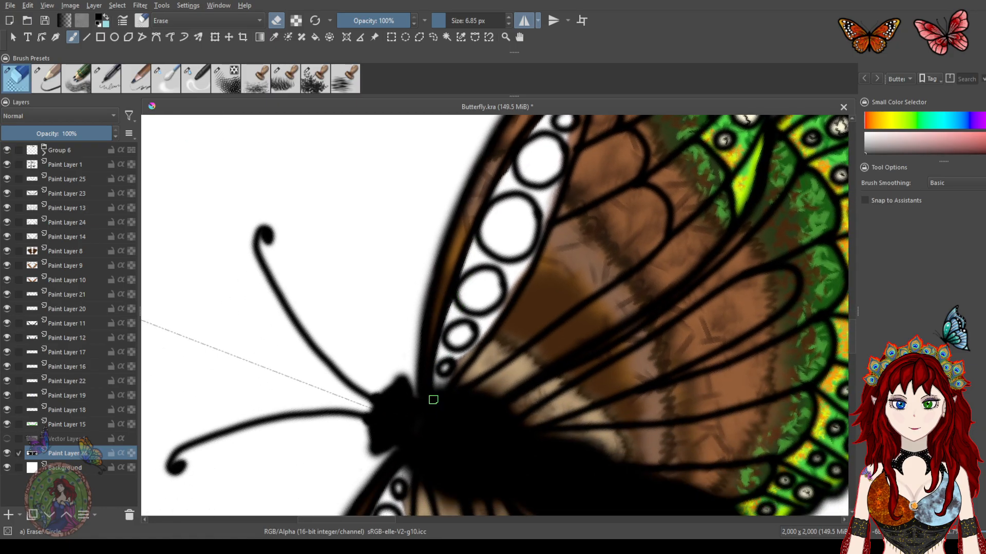
# Erase the remaining stray shading inside the other forewing's white cell band and along its leading edge
pyautogui.moveTo(556, 221); pyautogui.dragTo(473, 421)
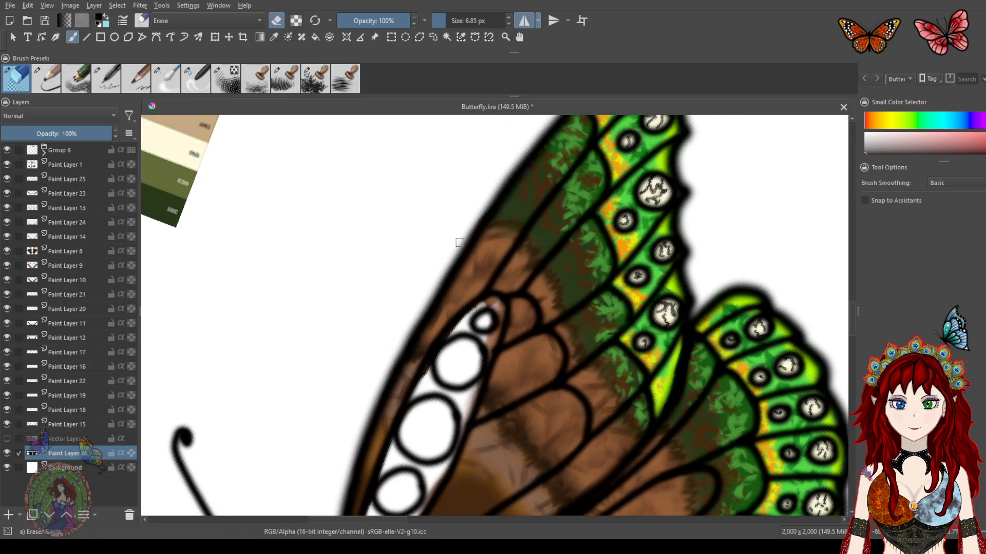
pyautogui.moveTo(414, 308)
pyautogui.mouseDown()
pyautogui.moveTo(425, 329)
pyautogui.moveTo(447, 234)
pyautogui.mouseUp()
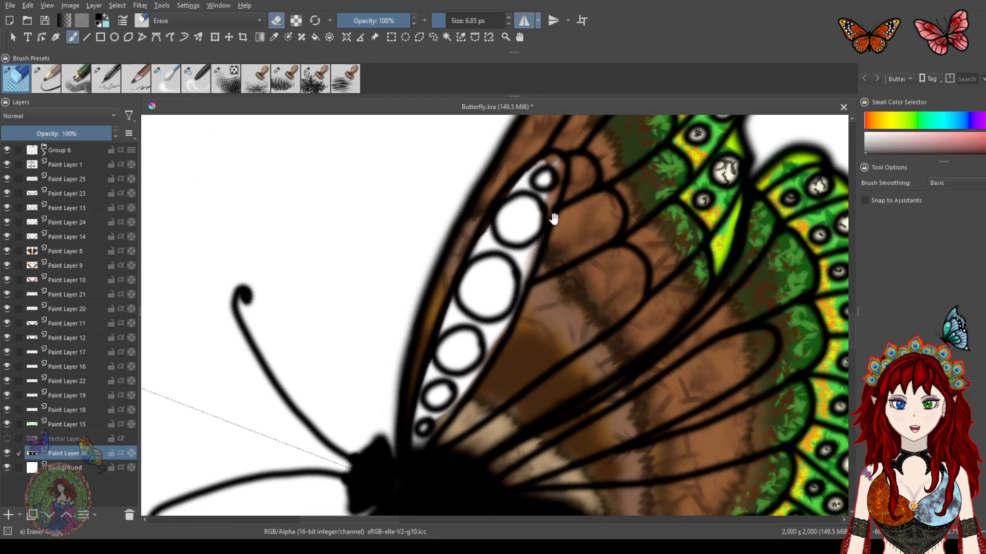
pyautogui.moveTo(557, 210); pyautogui.dragTo(479, 381)
pyautogui.moveTo(542, 283)
pyautogui.mouseDown()
pyautogui.moveTo(448, 429)
pyautogui.moveTo(562, 182)
pyautogui.mouseUp()
pyautogui.moveTo(546, 410); pyautogui.dragTo(514, 296)
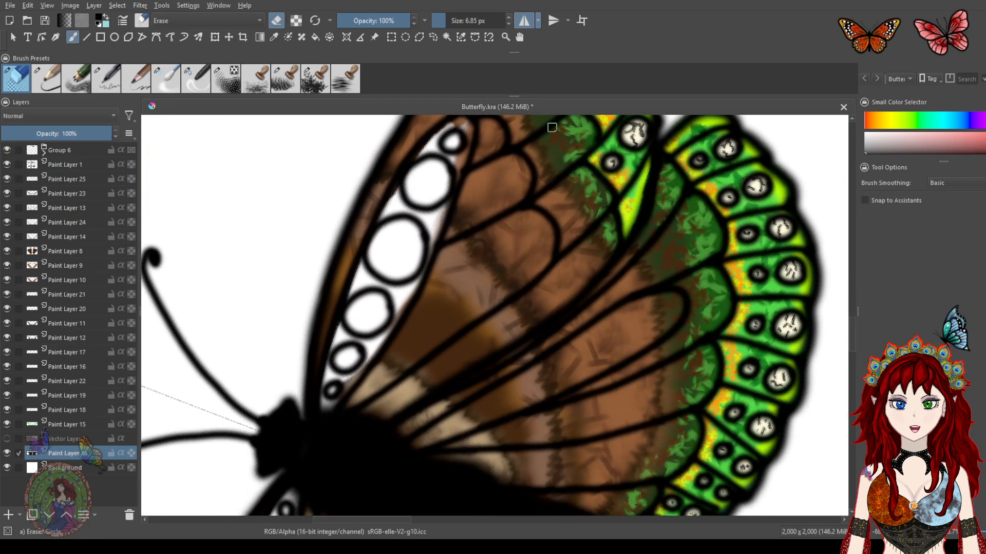
pyautogui.moveTo(501, 246); pyautogui.dragTo(572, 308)
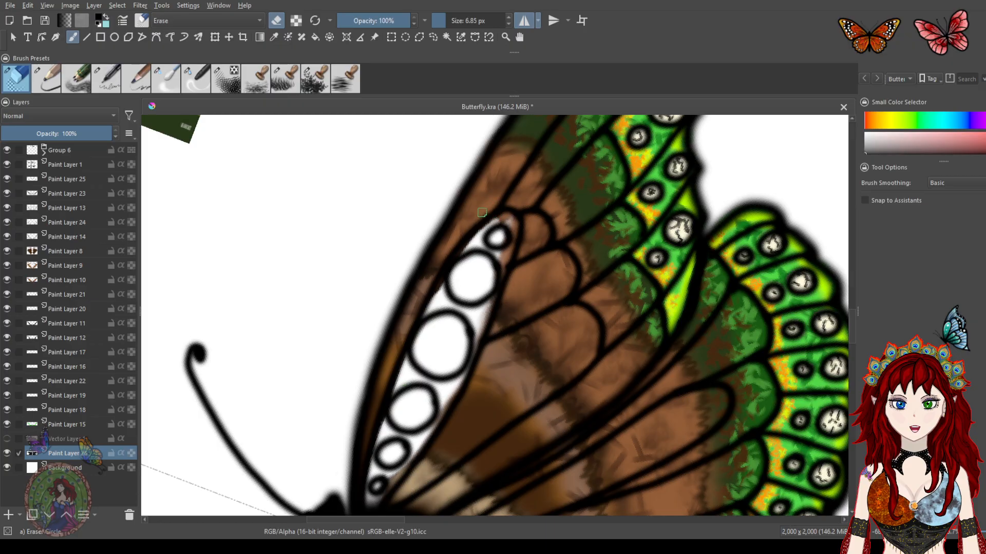
pyautogui.moveTo(546, 305); pyautogui.dragTo(565, 203)
pyautogui.moveTo(616, 257); pyautogui.dragTo(479, 189)
pyautogui.moveTo(630, 305); pyautogui.dragTo(631, 220)
pyautogui.moveTo(517, 225); pyautogui.dragTo(586, 379)
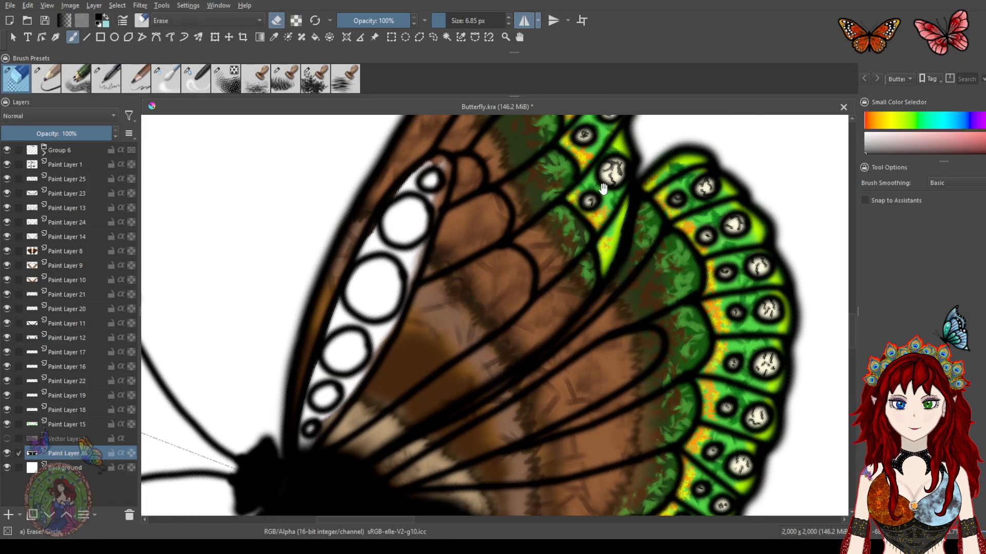
# Clean leftover dark texture from the upper end of the forewing's white cell band with the eraser
pyautogui.moveTo(480, 254); pyautogui.dragTo(556, 243)
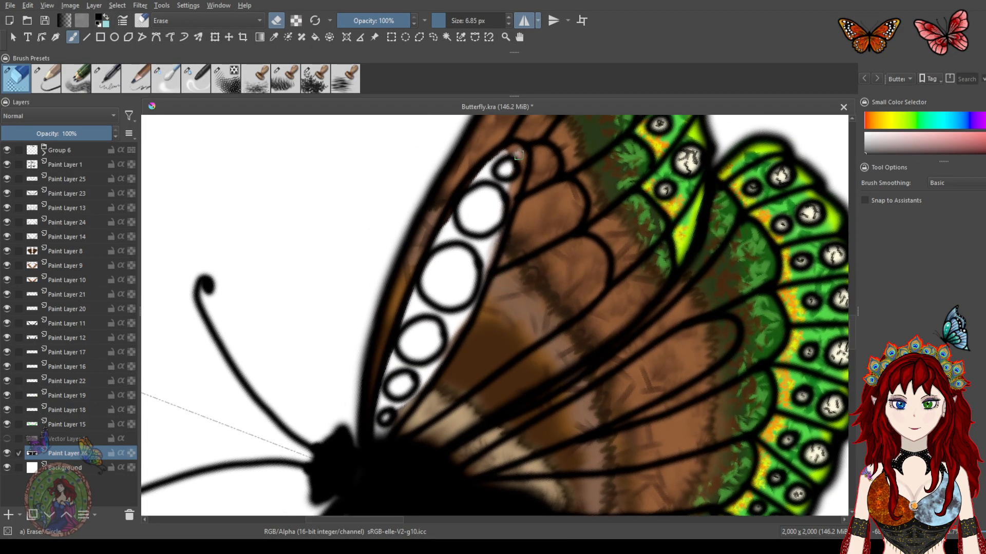
pyautogui.moveTo(498, 257); pyautogui.dragTo(526, 293)
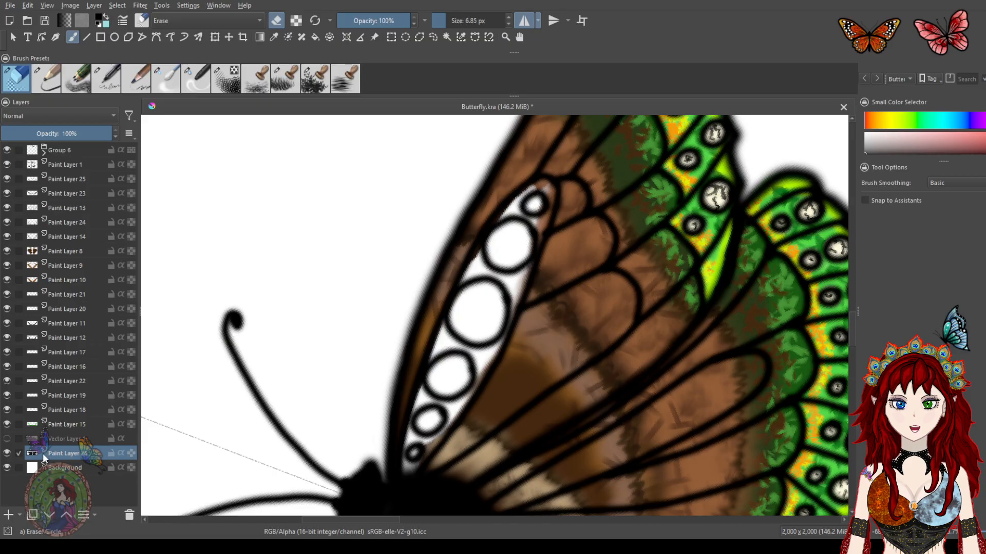
# Add a new paint layer and move it near the top of the layer stack, just below Paint Layer 1
pyautogui.click(14, 516)
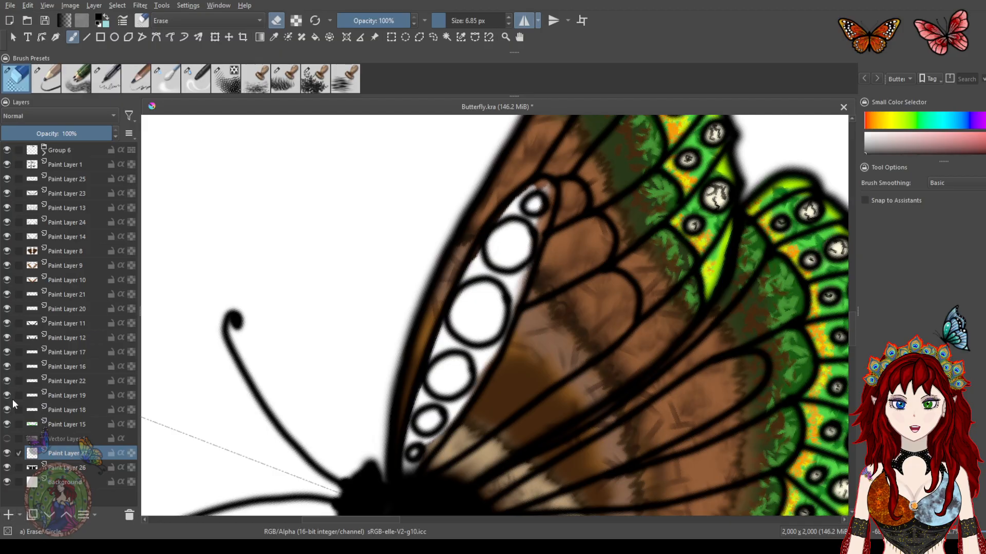
pyautogui.moveTo(68, 454)
pyautogui.mouseDown()
pyautogui.moveTo(74, 198)
pyautogui.moveTo(79, 174)
pyautogui.moveTo(94, 180)
pyautogui.mouseUp()
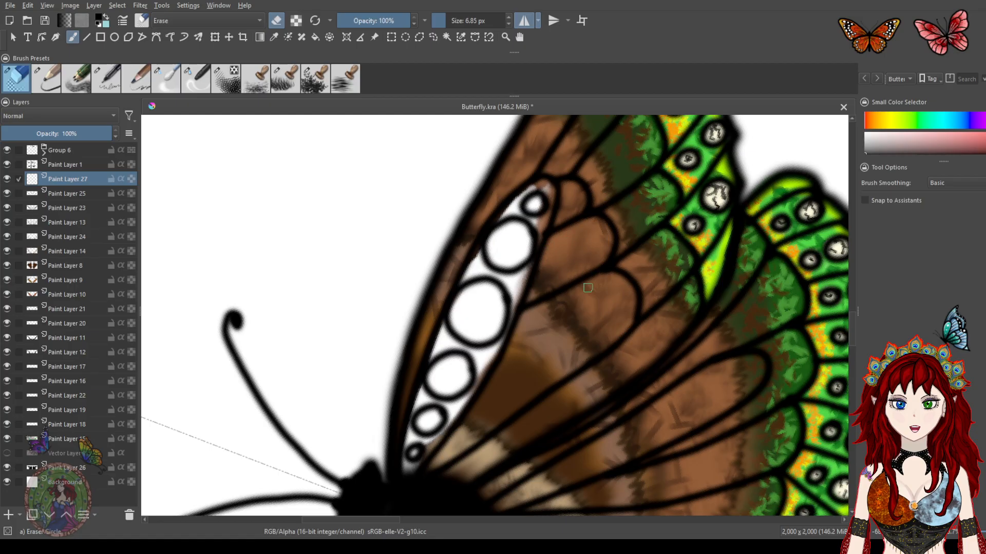
# Pick a near-black brown from the palette and fill the forewing's white cell band around its spots with a pencil brush at 18.15 px, 18% opacity
pyautogui.click(50, 82)
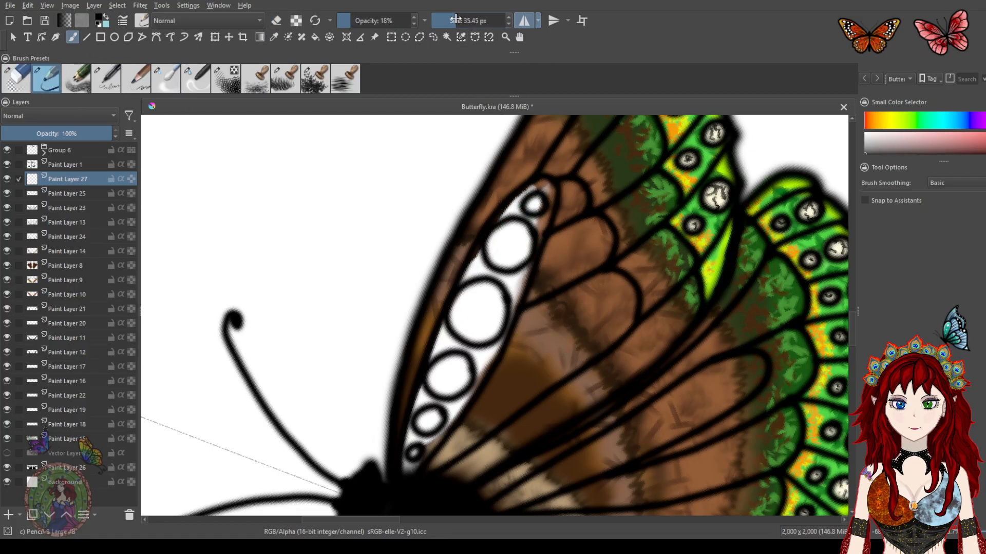
pyautogui.moveTo(539, 195)
pyautogui.mouseDown()
pyautogui.moveTo(493, 257)
pyautogui.moveTo(475, 302)
pyautogui.mouseUp()
pyautogui.hotkey('ctrl', 'z')
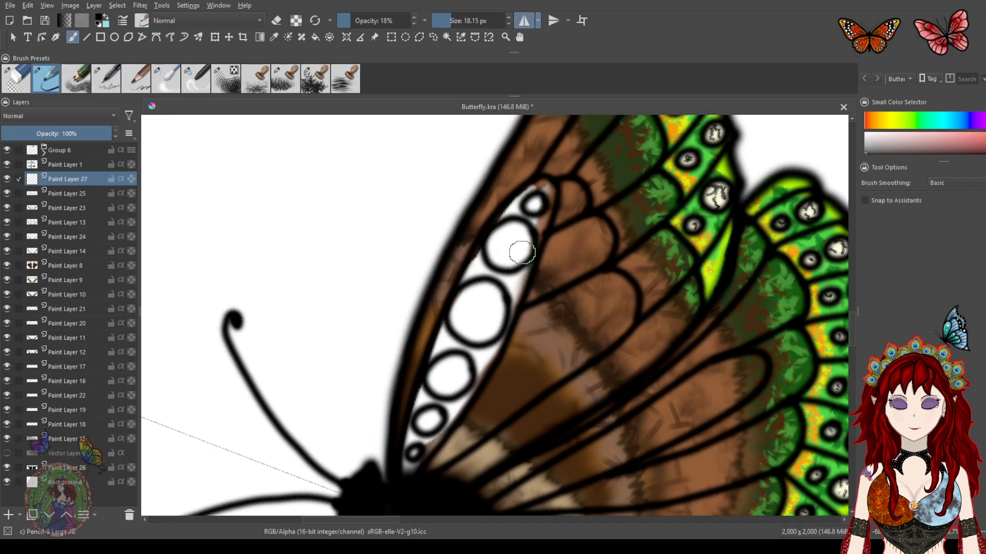
pyautogui.moveTo(510, 292)
pyautogui.mouseDown()
pyautogui.moveTo(513, 283)
pyautogui.moveTo(471, 260)
pyautogui.moveTo(518, 276)
pyautogui.moveTo(514, 293)
pyautogui.mouseUp()
pyautogui.hotkey('ctrl', 'z')
pyautogui.hotkey('ctrl', 'z')
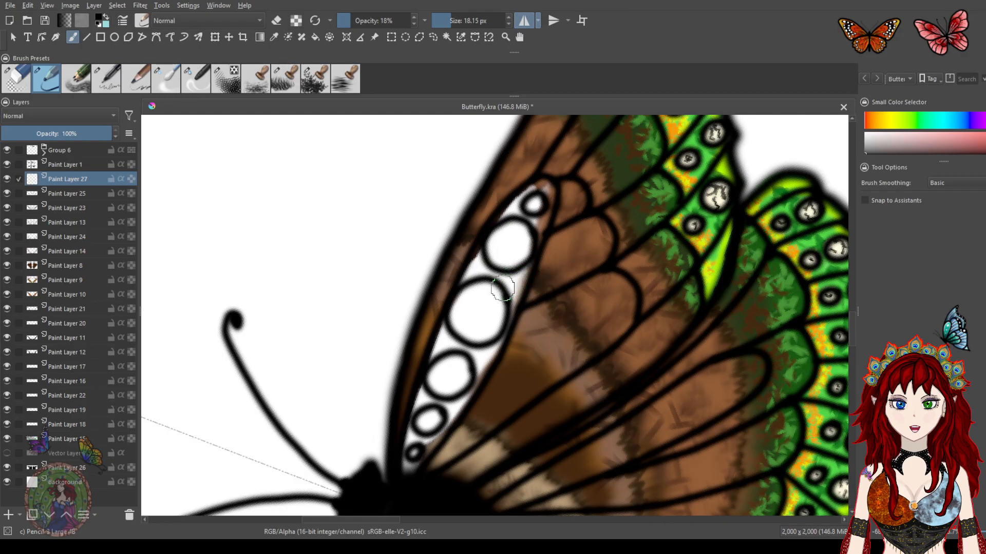
pyautogui.moveTo(342, 327); pyautogui.dragTo(488, 409)
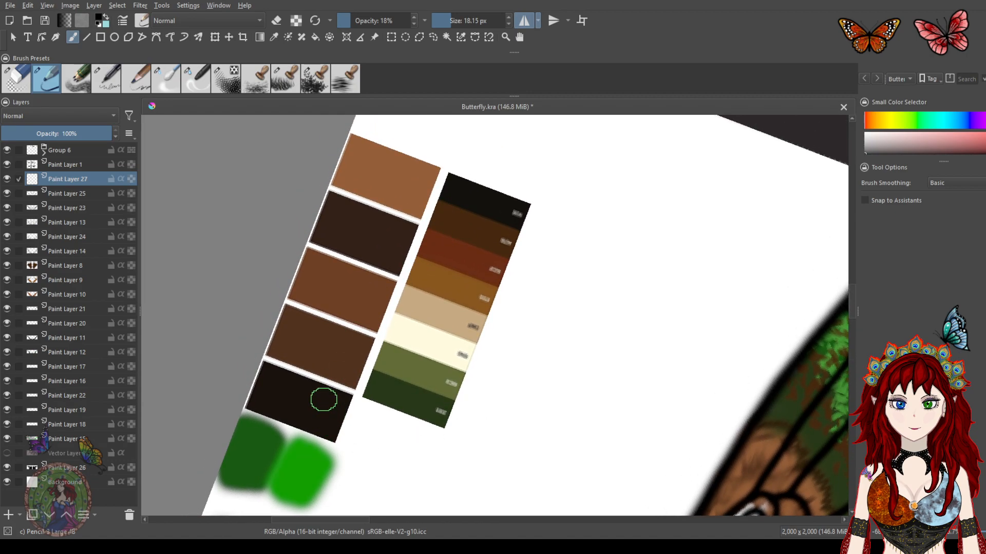
pyautogui.keyDown('ctrl'); pyautogui.click(322, 401); pyautogui.keyUp('ctrl')
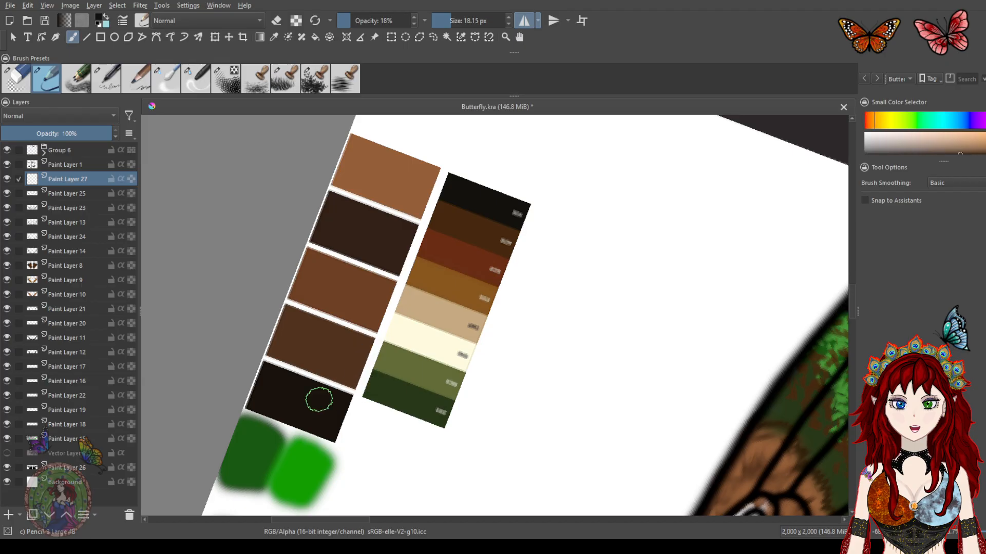
pyautogui.moveTo(605, 374)
pyautogui.mouseDown()
pyautogui.moveTo(583, 209)
pyautogui.moveTo(596, 223)
pyautogui.moveTo(589, 242)
pyautogui.mouseUp()
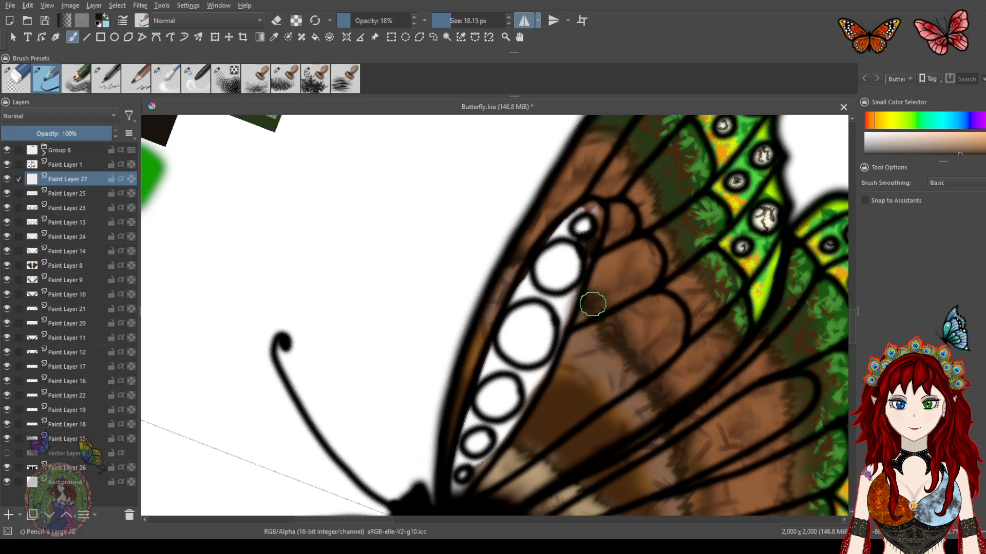
pyautogui.moveTo(573, 287)
pyautogui.mouseDown()
pyautogui.moveTo(563, 314)
pyautogui.moveTo(548, 296)
pyautogui.moveTo(517, 292)
pyautogui.moveTo(547, 315)
pyautogui.mouseUp()
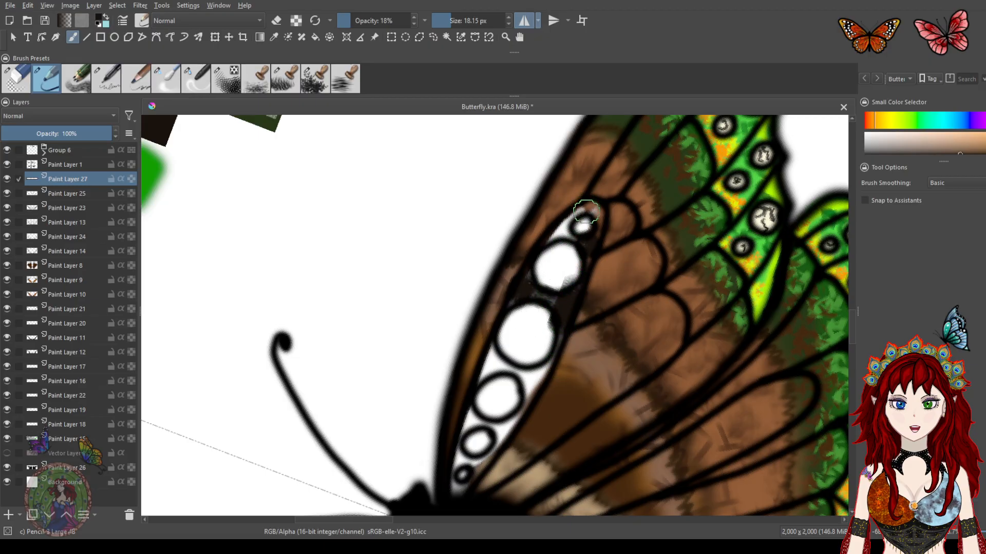
pyautogui.moveTo(589, 221)
pyautogui.mouseDown()
pyautogui.moveTo(563, 228)
pyautogui.moveTo(564, 246)
pyautogui.moveTo(583, 232)
pyautogui.moveTo(572, 284)
pyautogui.moveTo(587, 248)
pyautogui.moveTo(560, 326)
pyautogui.moveTo(590, 208)
pyautogui.mouseUp()
pyautogui.moveTo(549, 363)
pyautogui.mouseDown()
pyautogui.moveTo(529, 387)
pyautogui.moveTo(558, 323)
pyautogui.moveTo(550, 292)
pyautogui.moveTo(538, 293)
pyautogui.moveTo(529, 272)
pyautogui.moveTo(506, 304)
pyautogui.moveTo(540, 293)
pyautogui.moveTo(494, 330)
pyautogui.moveTo(479, 372)
pyautogui.moveTo(494, 363)
pyautogui.moveTo(511, 373)
pyautogui.moveTo(494, 365)
pyautogui.moveTo(478, 376)
pyautogui.moveTo(528, 410)
pyautogui.moveTo(510, 372)
pyautogui.moveTo(548, 293)
pyautogui.moveTo(545, 335)
pyautogui.moveTo(498, 339)
pyautogui.moveTo(502, 328)
pyautogui.moveTo(536, 350)
pyautogui.moveTo(508, 386)
pyautogui.moveTo(487, 373)
pyautogui.moveTo(487, 400)
pyautogui.moveTo(498, 381)
pyautogui.mouseUp()
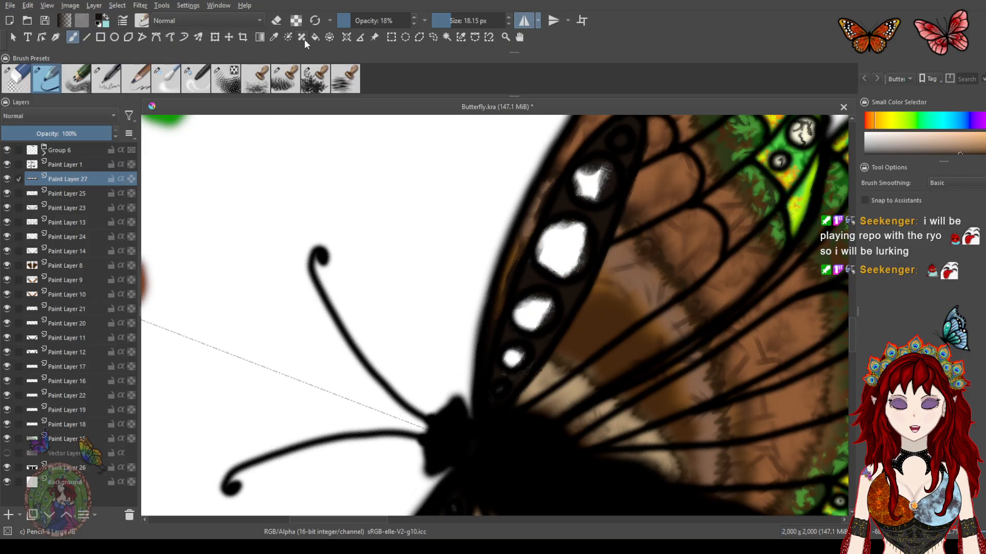
# Switch to the eraser at 6.85 px and carve the upper white spots back out of the dark band fill
pyautogui.click(18, 84)
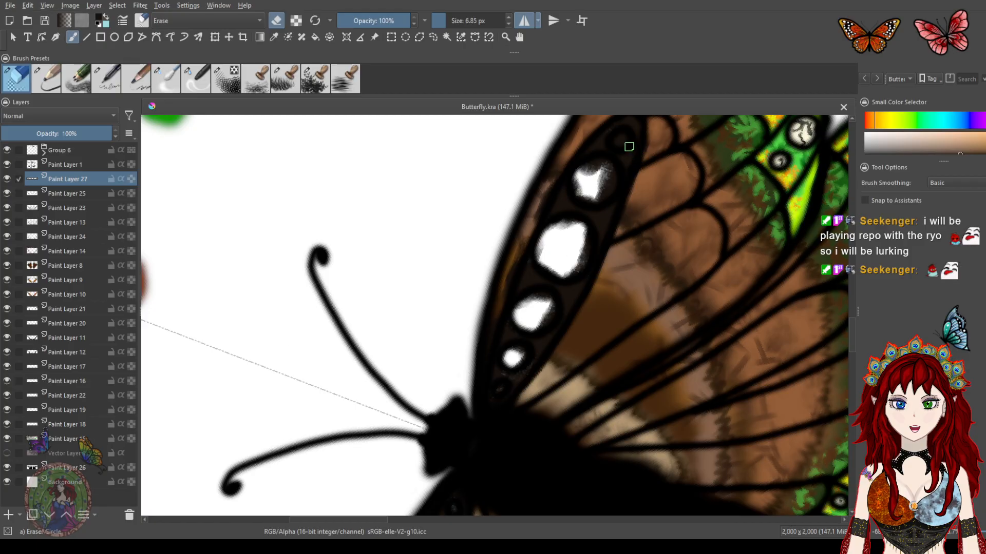
pyautogui.moveTo(603, 188); pyautogui.dragTo(565, 253)
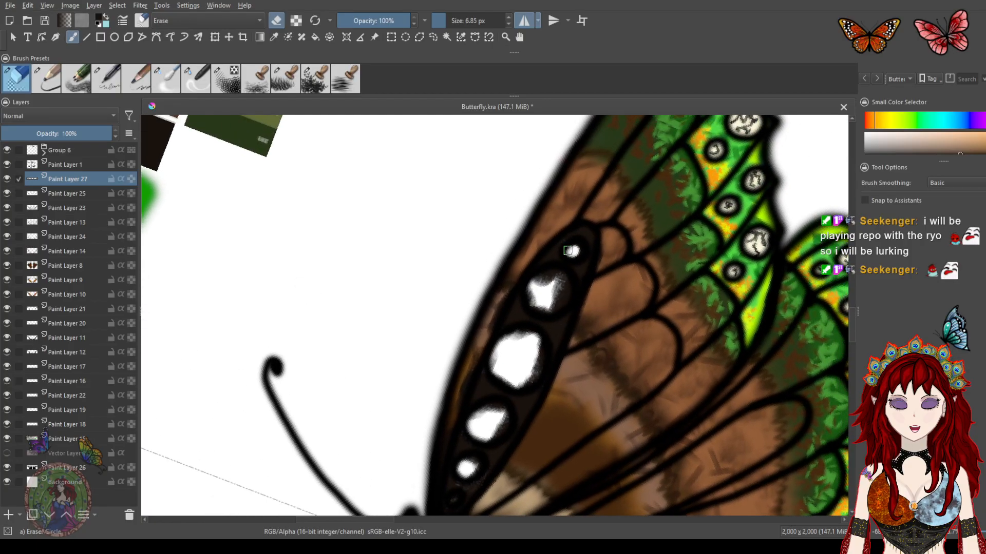
pyautogui.scroll(2, 579, 235)
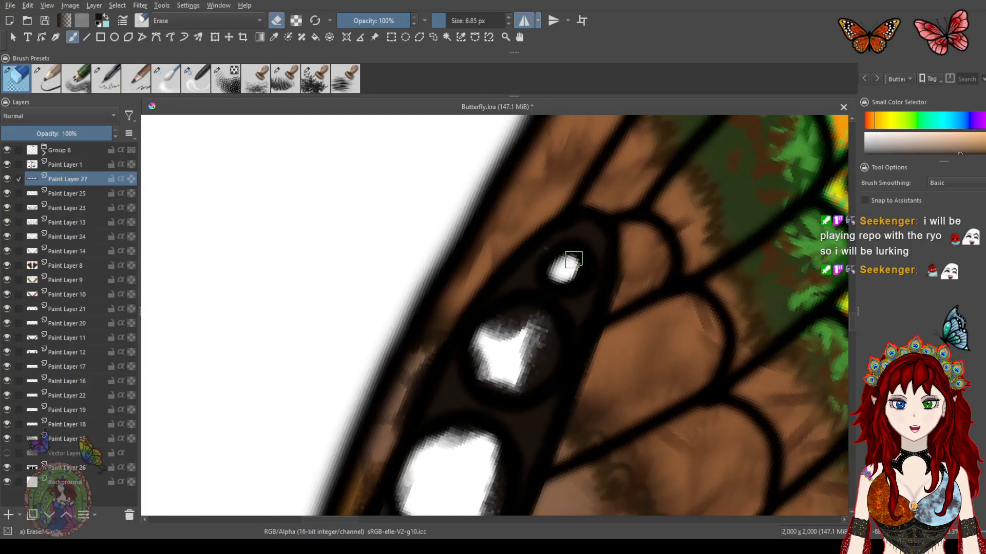
pyautogui.moveTo(557, 288)
pyautogui.mouseDown()
pyautogui.moveTo(527, 325)
pyautogui.moveTo(510, 312)
pyautogui.moveTo(466, 375)
pyautogui.moveTo(481, 342)
pyautogui.moveTo(475, 348)
pyautogui.moveTo(519, 331)
pyautogui.moveTo(521, 306)
pyautogui.moveTo(539, 354)
pyautogui.moveTo(540, 308)
pyautogui.moveTo(546, 366)
pyautogui.moveTo(553, 325)
pyautogui.moveTo(544, 380)
pyautogui.moveTo(556, 331)
pyautogui.moveTo(545, 386)
pyautogui.moveTo(521, 354)
pyautogui.moveTo(535, 362)
pyautogui.moveTo(527, 396)
pyautogui.moveTo(485, 388)
pyautogui.moveTo(522, 308)
pyautogui.mouseUp()
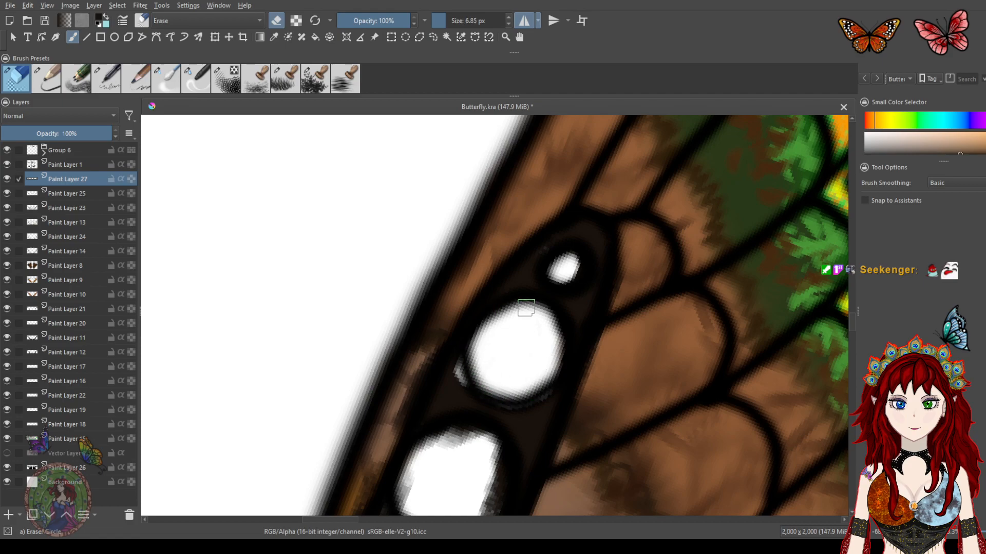
pyautogui.moveTo(406, 382)
pyautogui.mouseDown()
pyautogui.moveTo(426, 346)
pyautogui.moveTo(405, 417)
pyautogui.mouseUp()
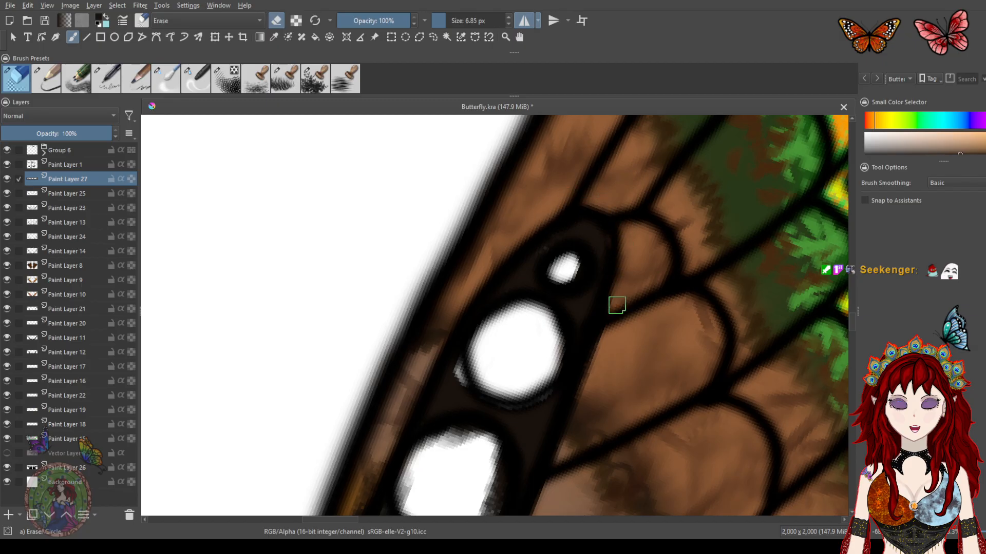
pyautogui.moveTo(577, 403)
pyautogui.mouseDown()
pyautogui.moveTo(610, 317)
pyautogui.moveTo(633, 211)
pyautogui.mouseUp()
pyautogui.moveTo(436, 283)
pyautogui.mouseDown()
pyautogui.moveTo(433, 273)
pyautogui.moveTo(406, 380)
pyautogui.mouseUp()
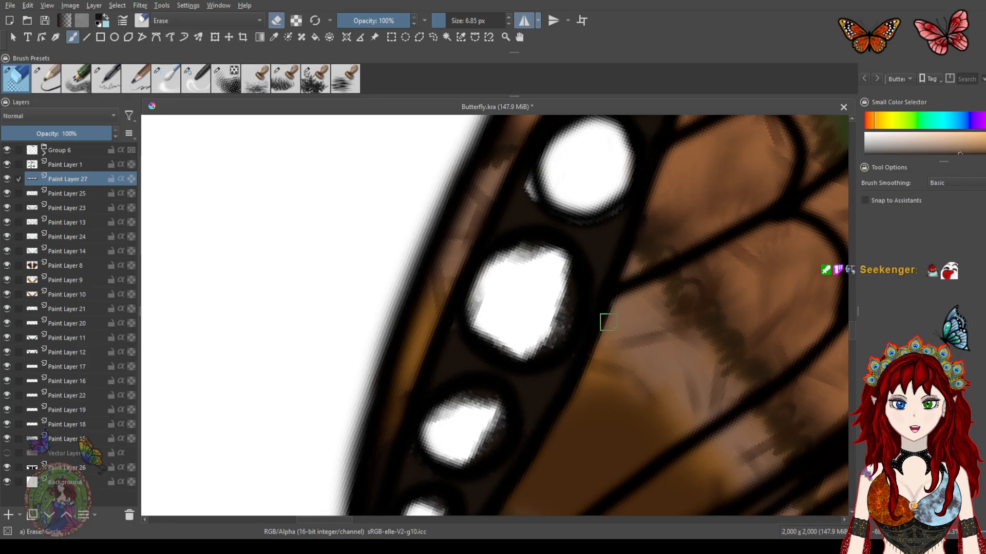
# Erase the dark fill around the lower white spots near the body to reshape them into clean rounded spots
pyautogui.moveTo(579, 390); pyautogui.dragTo(660, 228)
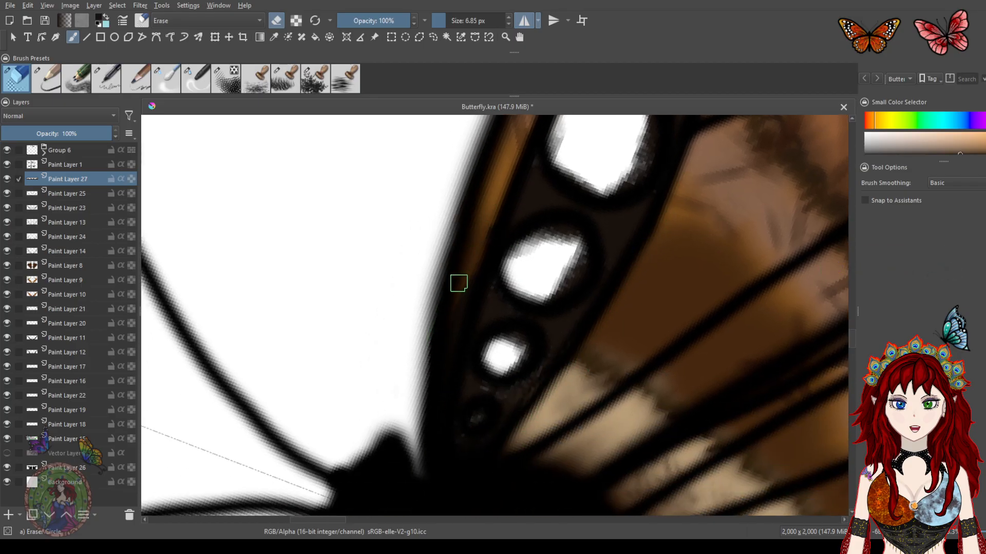
pyautogui.moveTo(464, 268); pyautogui.dragTo(451, 339)
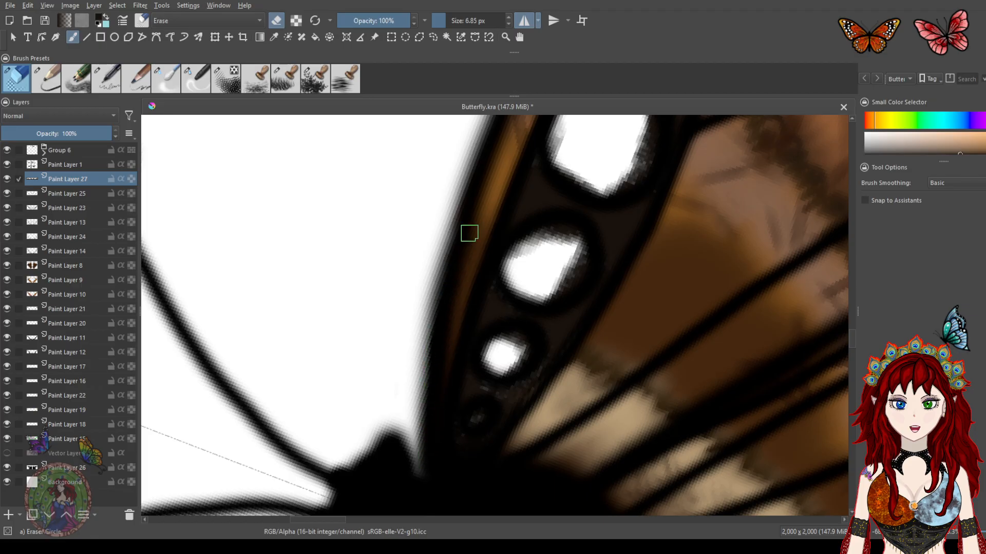
pyautogui.moveTo(508, 422); pyautogui.dragTo(587, 314)
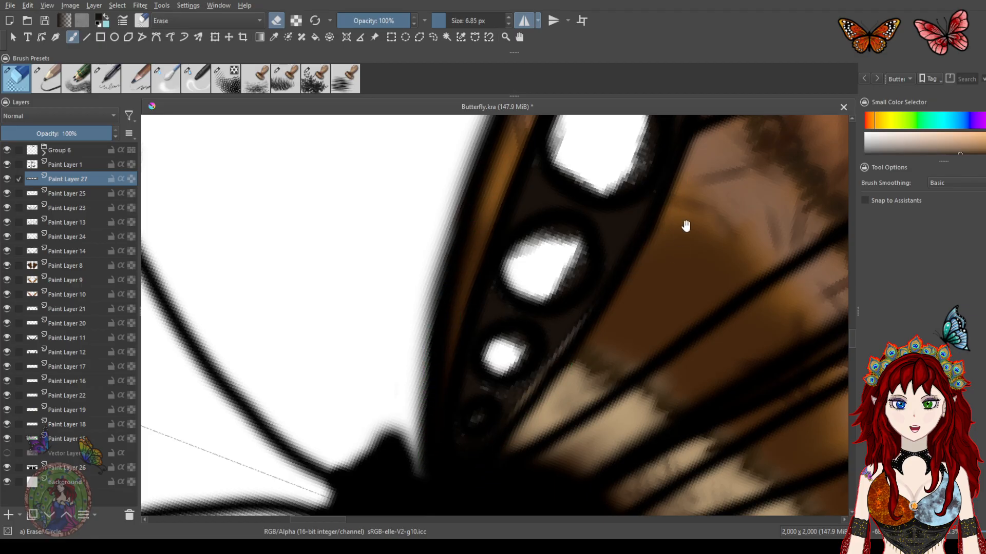
pyautogui.moveTo(683, 229); pyautogui.dragTo(597, 411)
pyautogui.moveTo(678, 178); pyautogui.dragTo(639, 347)
pyautogui.moveTo(649, 227); pyautogui.dragTo(625, 210)
pyautogui.moveTo(622, 308); pyautogui.dragTo(669, 143)
pyautogui.moveTo(588, 326); pyautogui.dragTo(610, 292)
pyautogui.moveTo(541, 262)
pyautogui.mouseDown()
pyautogui.moveTo(516, 314)
pyautogui.moveTo(496, 320)
pyautogui.moveTo(477, 310)
pyautogui.moveTo(470, 272)
pyautogui.moveTo(516, 230)
pyautogui.moveTo(501, 246)
pyautogui.moveTo(523, 256)
pyautogui.moveTo(517, 225)
pyautogui.moveTo(549, 225)
pyautogui.moveTo(576, 247)
pyautogui.moveTo(572, 290)
pyautogui.moveTo(540, 336)
pyautogui.moveTo(494, 248)
pyautogui.moveTo(523, 241)
pyautogui.moveTo(478, 269)
pyautogui.moveTo(496, 328)
pyautogui.moveTo(528, 313)
pyautogui.mouseUp()
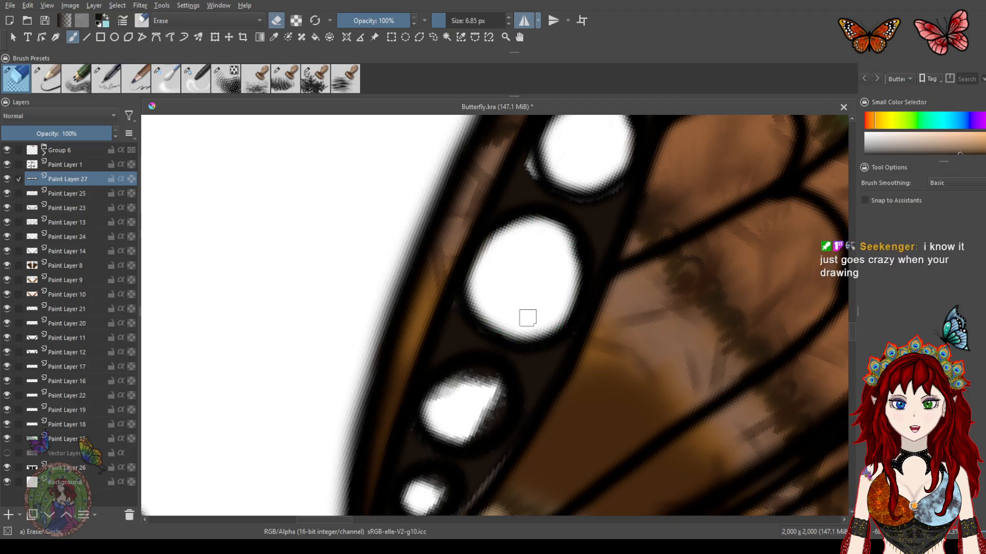
pyautogui.moveTo(488, 393)
pyautogui.mouseDown()
pyautogui.moveTo(464, 384)
pyautogui.moveTo(455, 429)
pyautogui.moveTo(468, 403)
pyautogui.moveTo(494, 387)
pyautogui.moveTo(503, 399)
pyautogui.moveTo(440, 380)
pyautogui.moveTo(464, 442)
pyautogui.moveTo(433, 429)
pyautogui.mouseUp()
pyautogui.moveTo(494, 378)
pyautogui.mouseDown()
pyautogui.moveTo(471, 403)
pyautogui.moveTo(535, 274)
pyautogui.mouseUp()
pyautogui.moveTo(489, 360)
pyautogui.mouseDown()
pyautogui.moveTo(496, 349)
pyautogui.moveTo(484, 348)
pyautogui.moveTo(503, 356)
pyautogui.moveTo(464, 436)
pyautogui.moveTo(457, 418)
pyautogui.moveTo(460, 429)
pyautogui.mouseUp()
pyautogui.moveTo(493, 353)
pyautogui.mouseDown()
pyautogui.moveTo(502, 359)
pyautogui.moveTo(469, 357)
pyautogui.mouseUp()
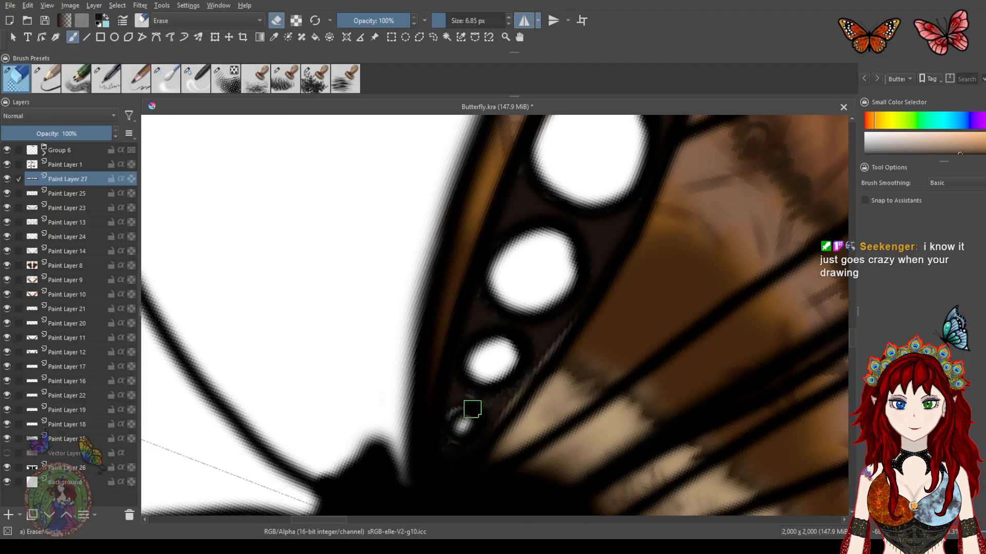
# Switch to the Ink pen at 4 px and tidy the outlines of the white spots with dark strokes
pyautogui.click(110, 82)
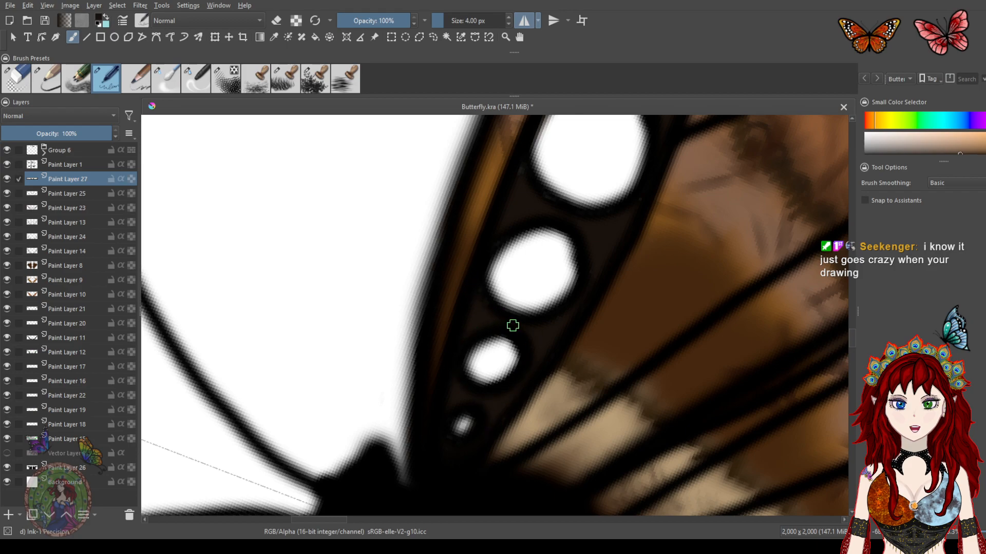
pyautogui.scroll(2, 537, 311)
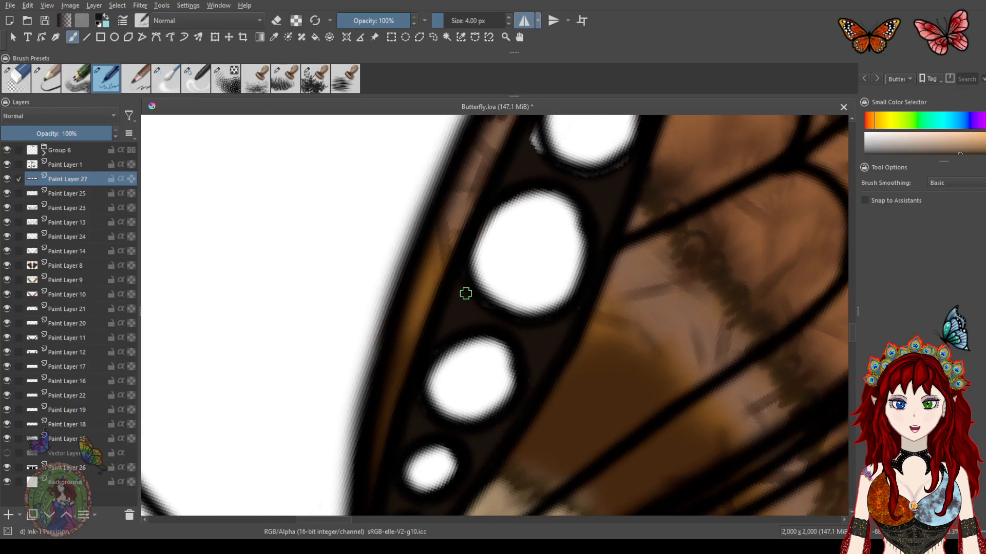
pyautogui.moveTo(588, 240); pyautogui.dragTo(553, 356)
pyautogui.moveTo(493, 240); pyautogui.dragTo(498, 246)
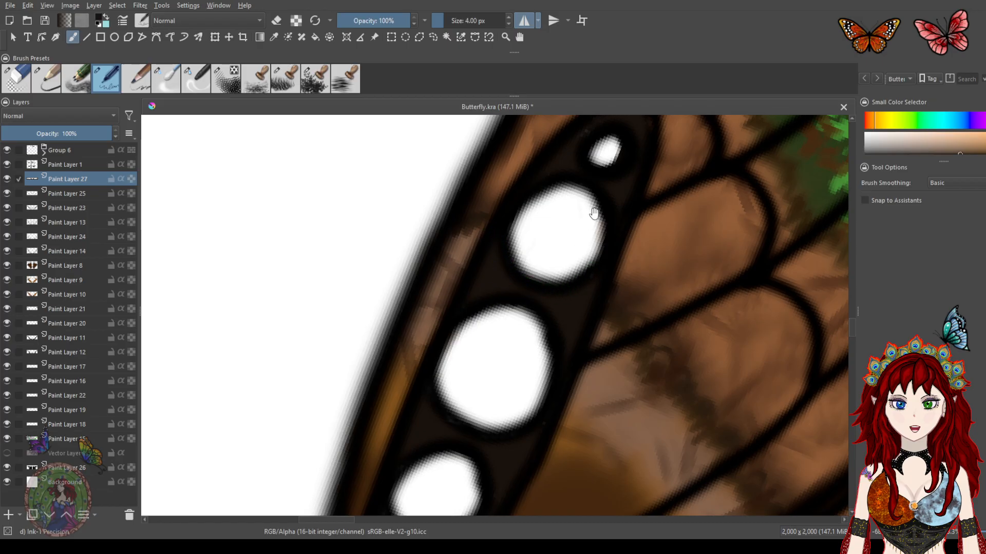
pyautogui.moveTo(592, 220); pyautogui.dragTo(576, 280)
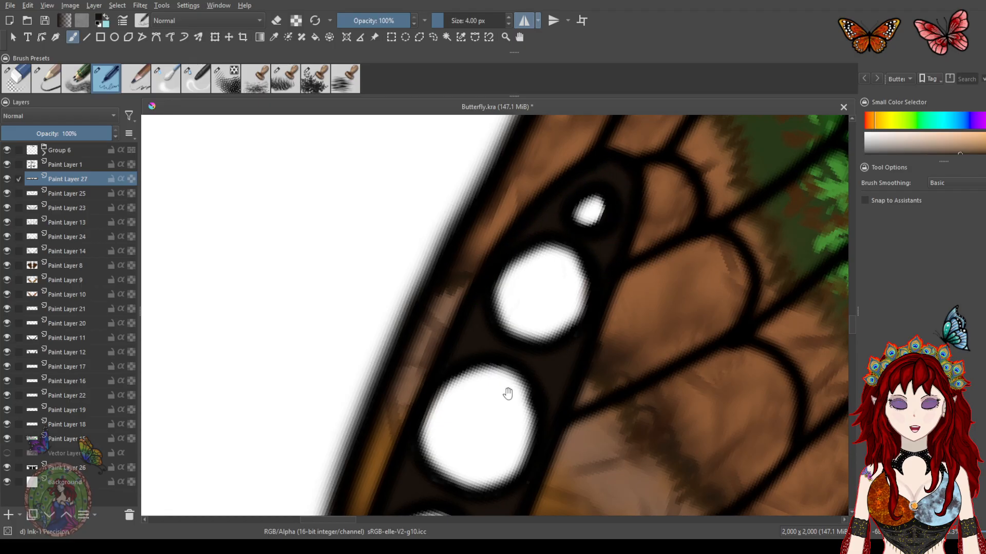
pyautogui.moveTo(544, 322); pyautogui.dragTo(577, 202)
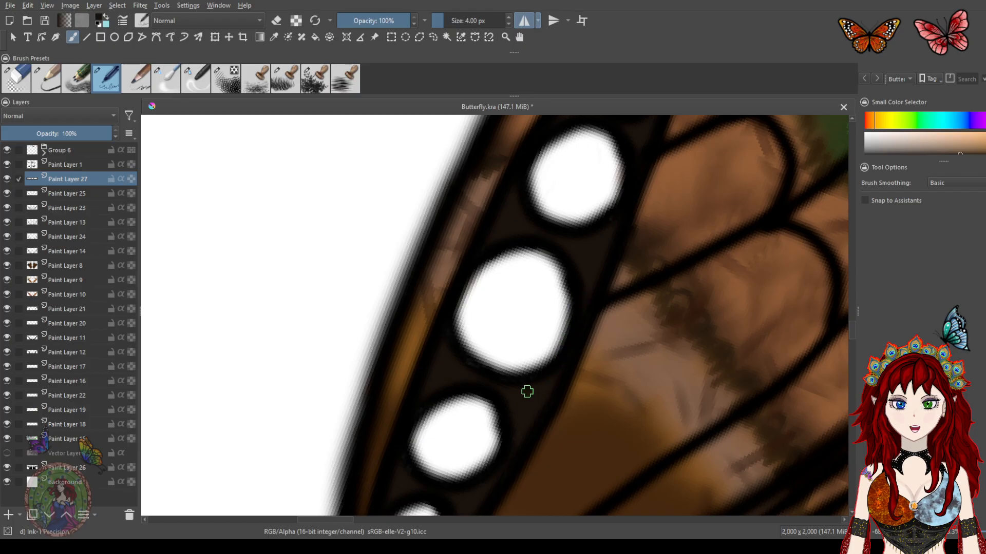
pyautogui.moveTo(525, 365); pyautogui.dragTo(571, 233)
pyautogui.moveTo(541, 302); pyautogui.dragTo(567, 240)
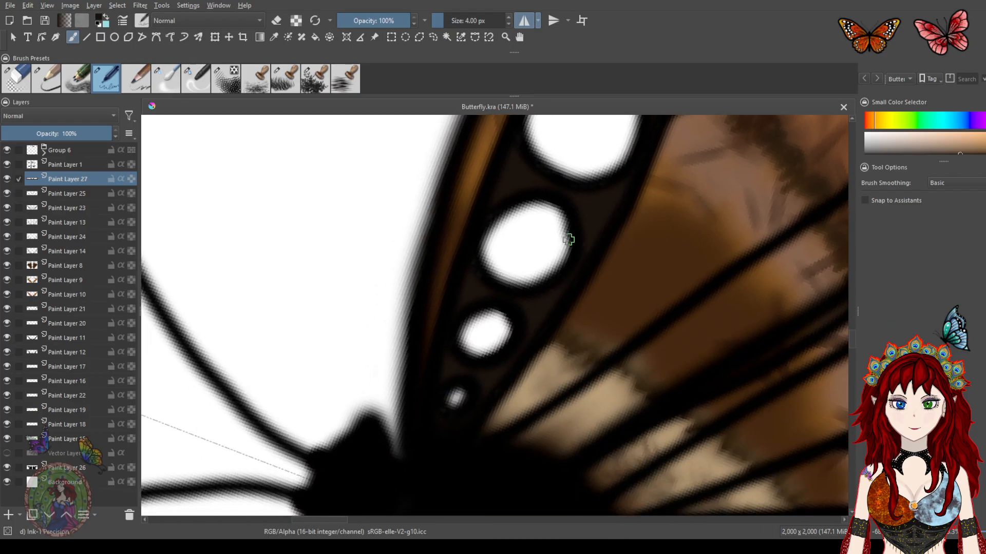
# Add another new paint layer, choose blue, and dab it into the small end spot of the cell band
pyautogui.scroll(-1, 568, 240)
pyautogui.scroll(-4, 568, 240)
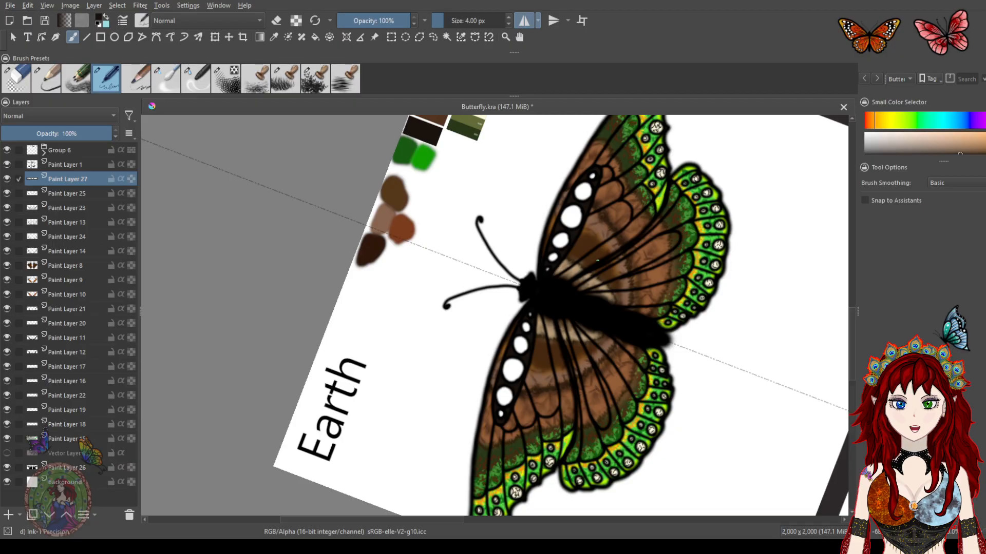
pyautogui.scroll(5, 566, 235)
pyautogui.scroll(2, 570, 233)
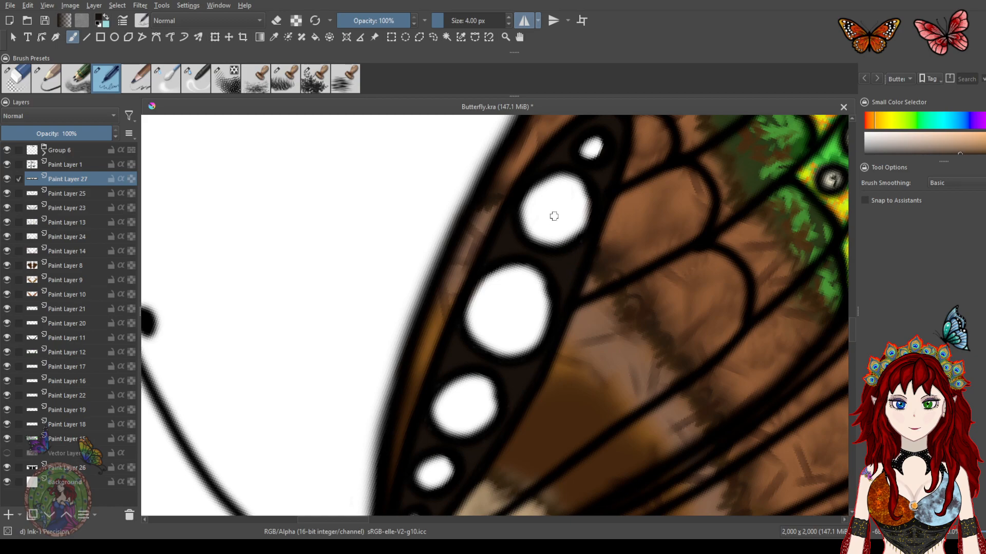
pyautogui.click(9, 515)
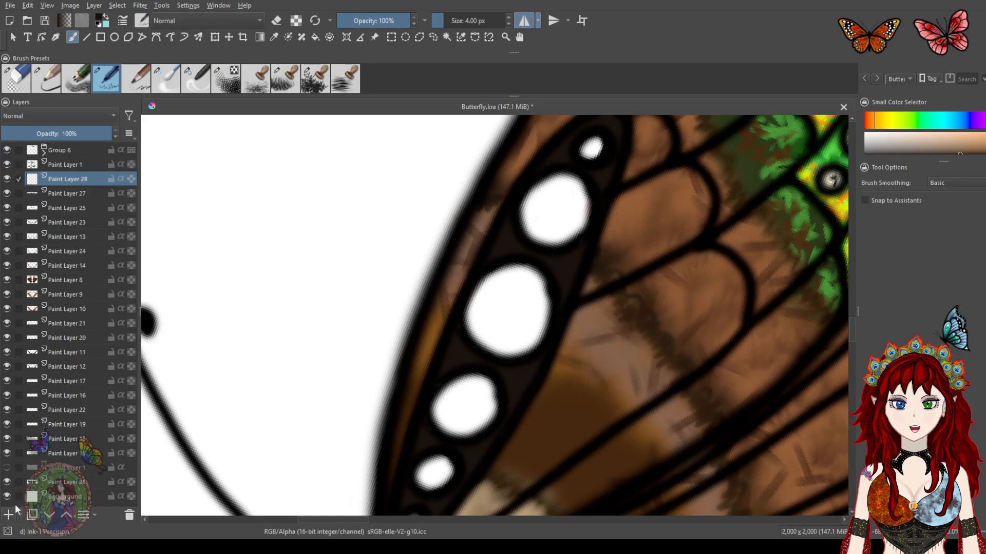
pyautogui.click(966, 125)
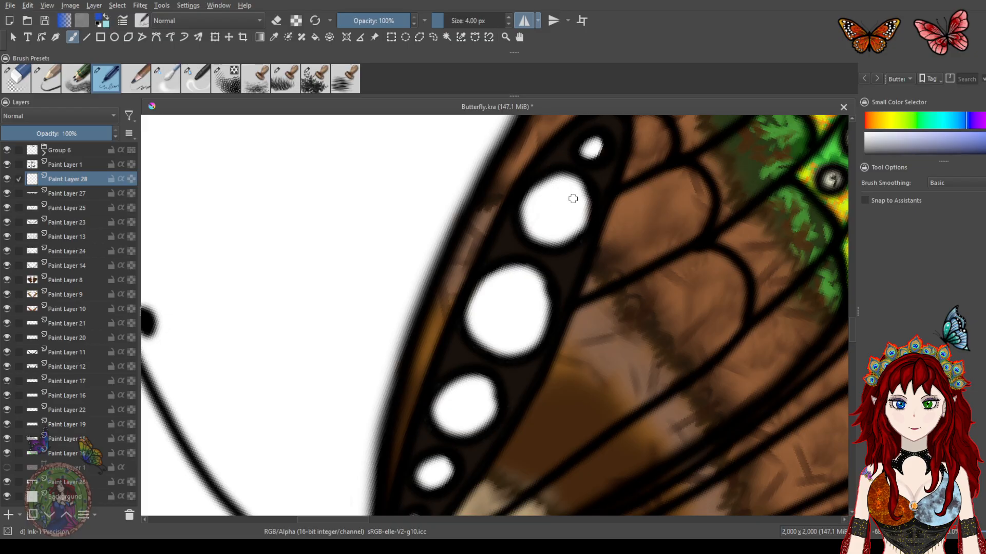
pyautogui.moveTo(564, 232); pyautogui.dragTo(557, 263)
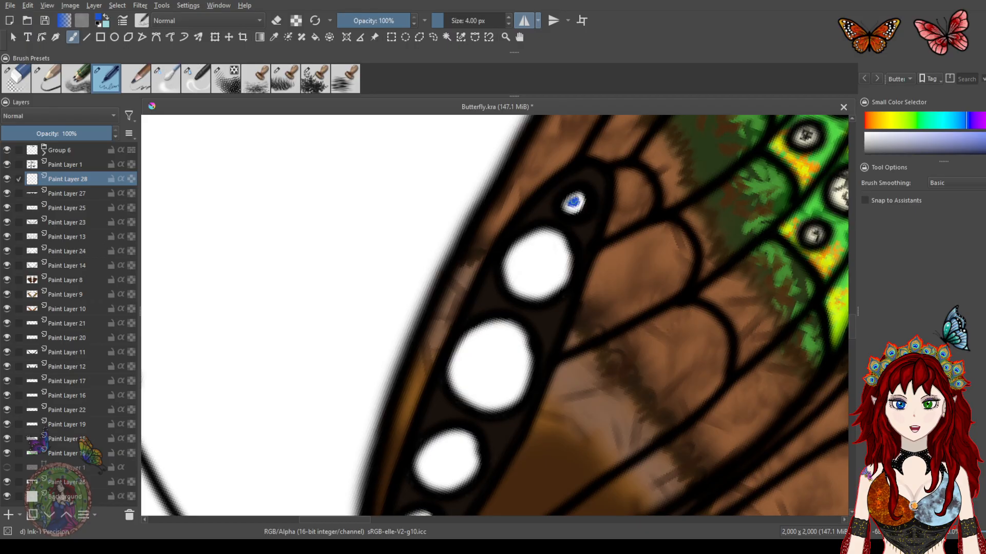
pyautogui.scroll(1, 576, 205)
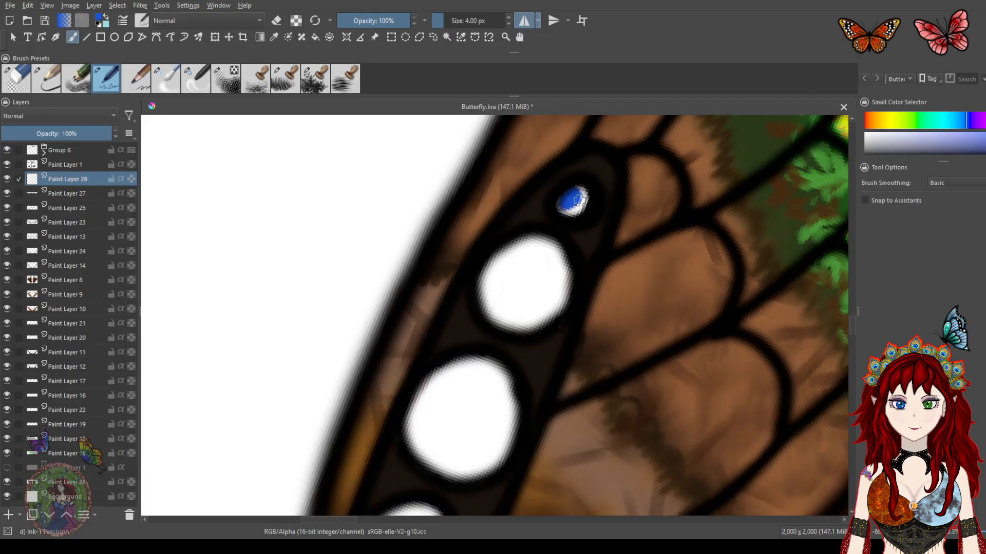
# Fill the white spots along the band with solid blue, switching to a larger pencil brush around 23 px at 42% opacity
pyautogui.moveTo(560, 205)
pyautogui.mouseDown()
pyautogui.moveTo(575, 199)
pyautogui.moveTo(570, 210)
pyautogui.mouseUp()
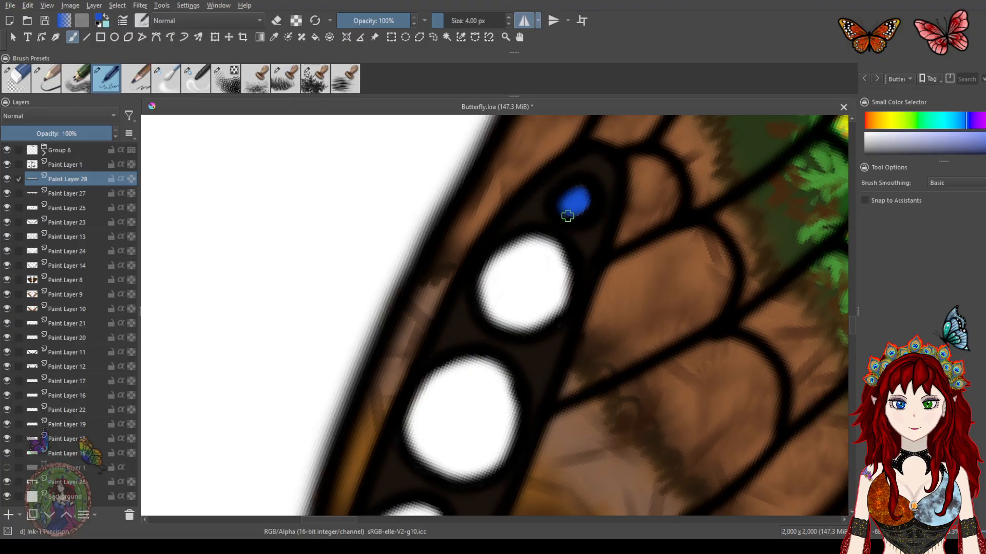
pyautogui.moveTo(540, 245)
pyautogui.mouseDown()
pyautogui.moveTo(519, 259)
pyautogui.moveTo(516, 251)
pyautogui.mouseUp()
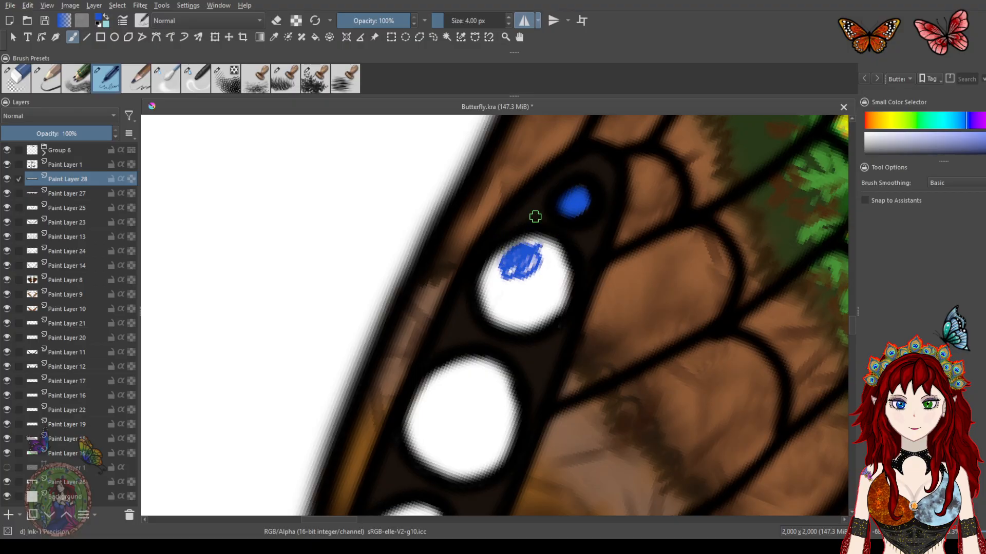
pyautogui.click(47, 88)
pyautogui.moveTo(450, 21); pyautogui.dragTo(440, 21)
pyautogui.moveTo(539, 252); pyautogui.dragTo(502, 268)
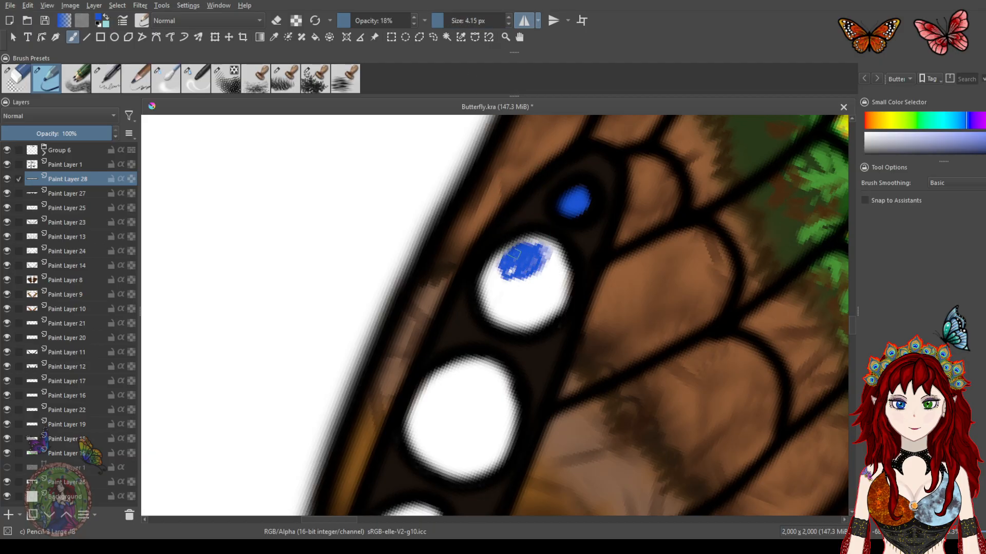
pyautogui.moveTo(440, 27); pyautogui.dragTo(453, 24)
pyautogui.moveTo(354, 21); pyautogui.dragTo(372, 21)
pyautogui.moveTo(515, 256)
pyautogui.mouseDown()
pyautogui.moveTo(536, 277)
pyautogui.moveTo(535, 266)
pyautogui.moveTo(513, 295)
pyautogui.moveTo(527, 297)
pyautogui.moveTo(521, 269)
pyautogui.moveTo(524, 286)
pyautogui.mouseUp()
pyautogui.moveTo(475, 396)
pyautogui.mouseDown()
pyautogui.moveTo(484, 397)
pyautogui.moveTo(465, 411)
pyautogui.moveTo(486, 306)
pyautogui.moveTo(455, 297)
pyautogui.moveTo(508, 288)
pyautogui.moveTo(499, 351)
pyautogui.moveTo(462, 297)
pyautogui.moveTo(442, 341)
pyautogui.moveTo(475, 341)
pyautogui.moveTo(517, 282)
pyautogui.mouseUp()
pyautogui.moveTo(459, 350)
pyautogui.mouseDown()
pyautogui.moveTo(431, 371)
pyautogui.moveTo(437, 385)
pyautogui.moveTo(435, 359)
pyautogui.mouseUp()
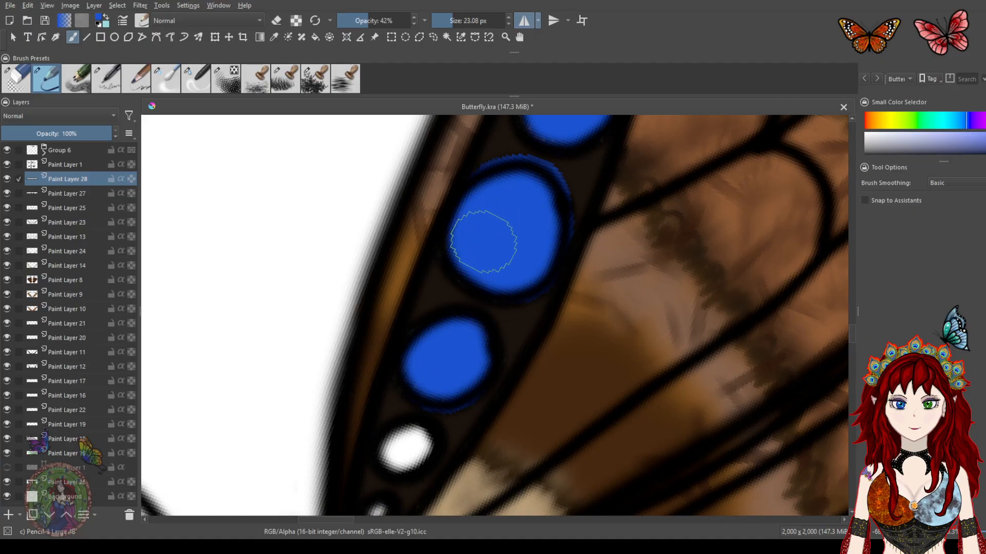
pyautogui.moveTo(503, 293); pyautogui.dragTo(538, 210)
pyautogui.moveTo(442, 360); pyautogui.dragTo(444, 367)
pyautogui.moveTo(413, 428); pyautogui.dragTo(411, 419)
pyautogui.hotkey('ctrl', 'z')
pyautogui.click(446, 21)
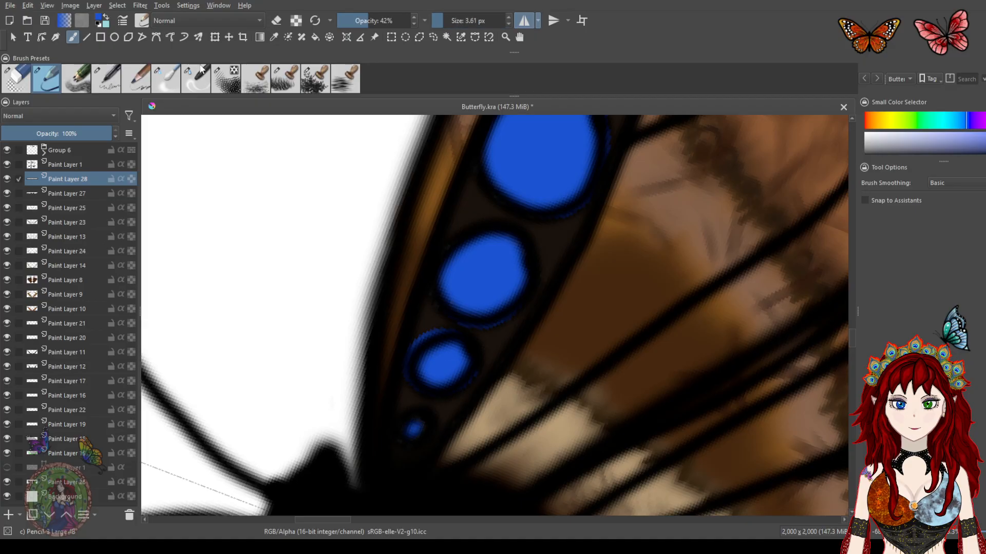
# Switch to the eraser at 6.85 px, clean the blue overflow around the spots into rounded shapes, and save the file
pyautogui.click(16, 86)
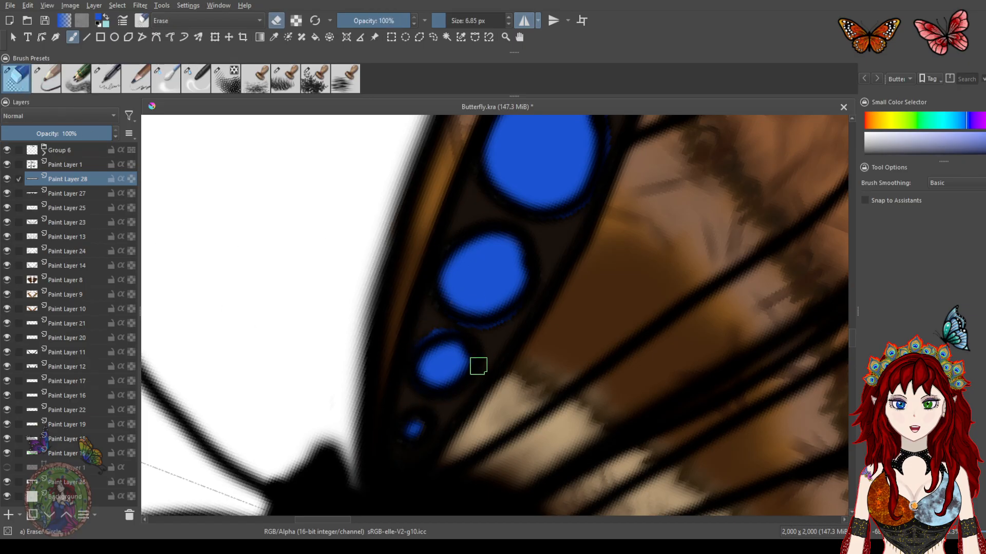
pyautogui.moveTo(517, 305)
pyautogui.mouseDown()
pyautogui.moveTo(490, 327)
pyautogui.moveTo(457, 327)
pyautogui.moveTo(544, 300)
pyautogui.moveTo(529, 321)
pyautogui.moveTo(496, 334)
pyautogui.moveTo(519, 311)
pyautogui.moveTo(495, 329)
pyautogui.mouseUp()
pyautogui.hotkey('ctrl', 'z')
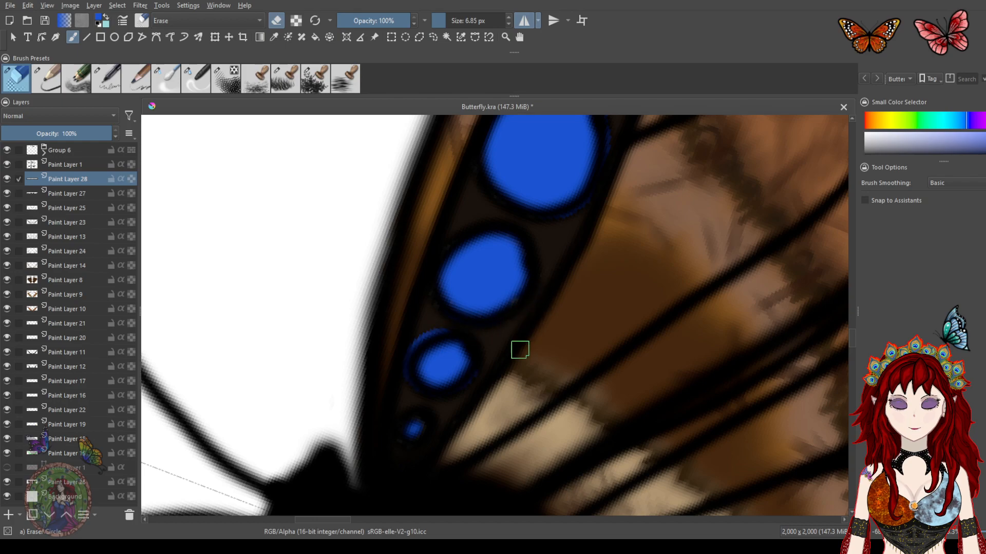
pyautogui.hotkey('ctrl', 's')
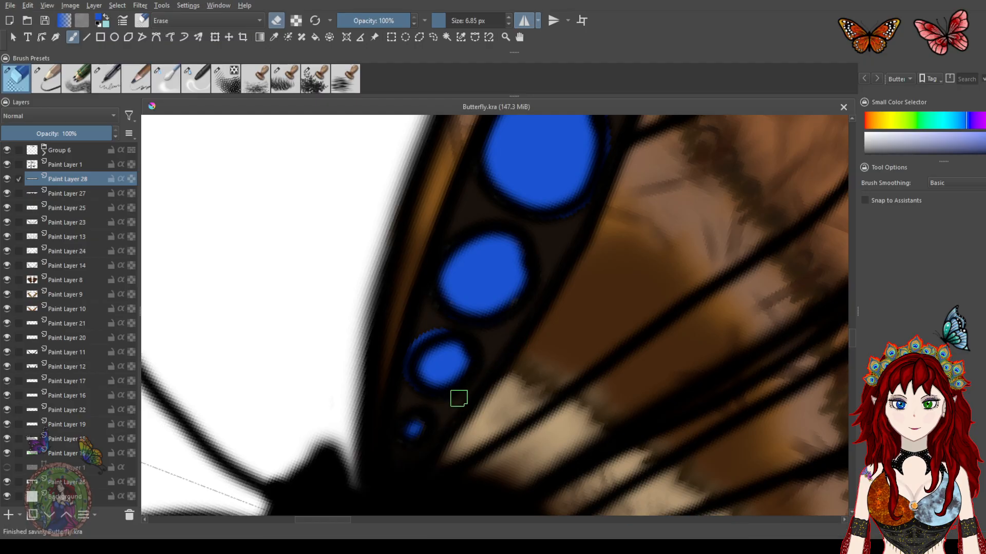
pyautogui.moveTo(417, 335)
pyautogui.mouseDown()
pyautogui.moveTo(402, 364)
pyautogui.moveTo(410, 402)
pyautogui.mouseUp()
pyautogui.moveTo(425, 332)
pyautogui.mouseDown()
pyautogui.moveTo(411, 404)
pyautogui.moveTo(484, 359)
pyautogui.moveTo(471, 334)
pyautogui.mouseUp()
pyautogui.moveTo(526, 295)
pyautogui.mouseDown()
pyautogui.moveTo(536, 279)
pyautogui.moveTo(484, 424)
pyautogui.mouseUp()
pyautogui.moveTo(557, 256)
pyautogui.mouseDown()
pyautogui.moveTo(548, 319)
pyautogui.moveTo(487, 365)
pyautogui.moveTo(545, 308)
pyautogui.moveTo(548, 229)
pyautogui.moveTo(554, 242)
pyautogui.mouseUp()
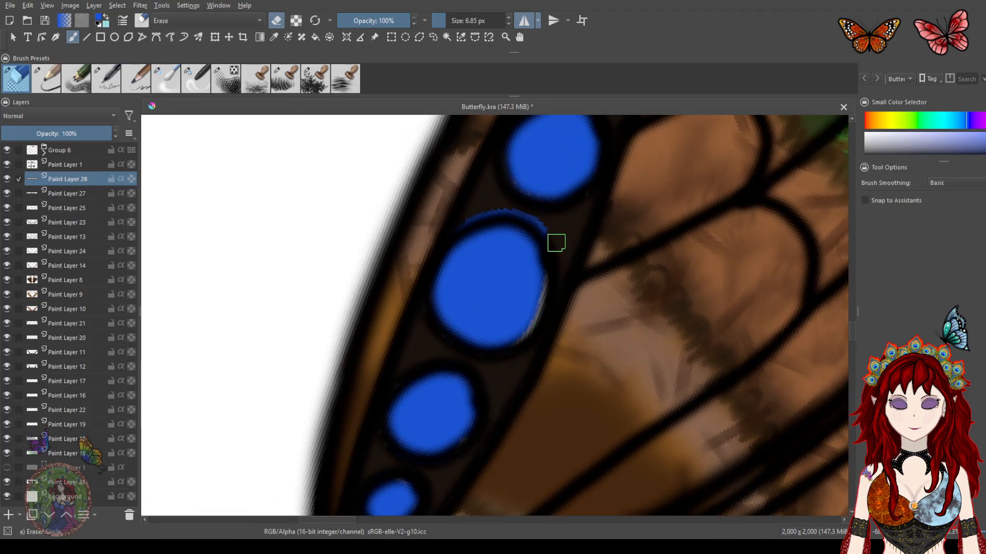
pyautogui.hotkey('ctrl', 'z')
pyautogui.moveTo(504, 363)
pyautogui.mouseDown()
pyautogui.moveTo(556, 277)
pyautogui.moveTo(528, 214)
pyautogui.moveTo(468, 211)
pyautogui.mouseUp()
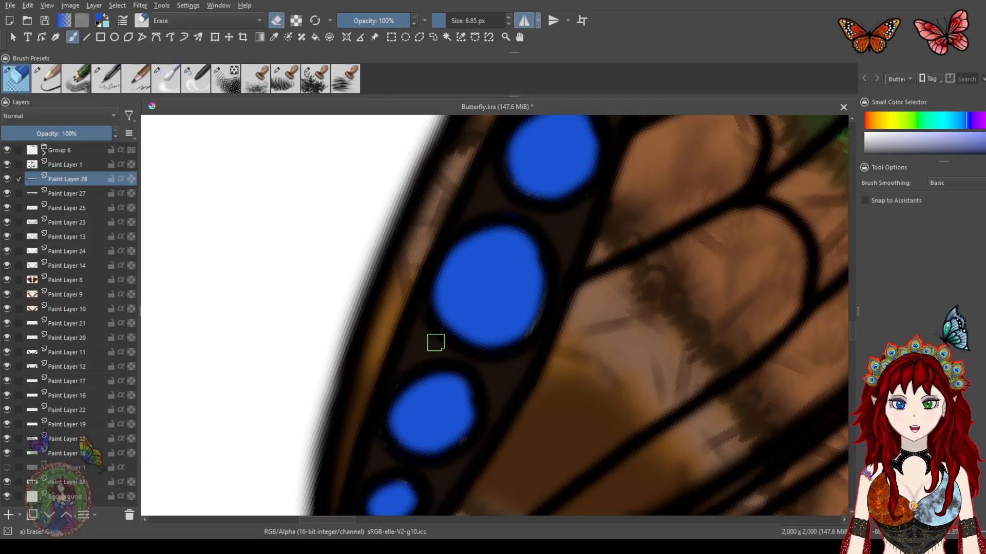
pyautogui.moveTo(561, 251); pyautogui.dragTo(541, 221)
pyautogui.moveTo(480, 370); pyautogui.dragTo(529, 229)
pyautogui.moveTo(571, 190); pyautogui.dragTo(469, 409)
# Pick green, switch to the Ink pen at 4 px and paint continent shapes onto the upper blue spots
pyautogui.click(923, 123)
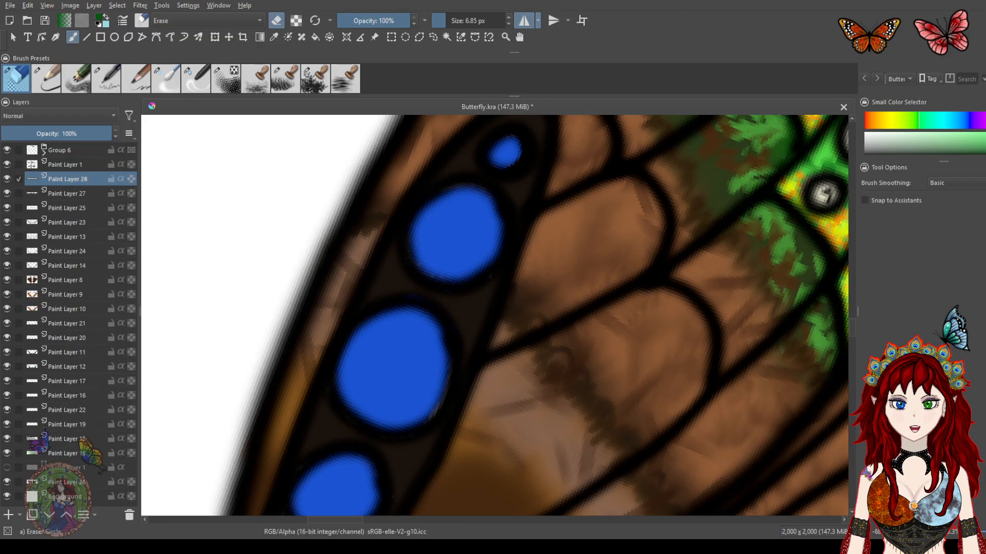
pyautogui.click(114, 78)
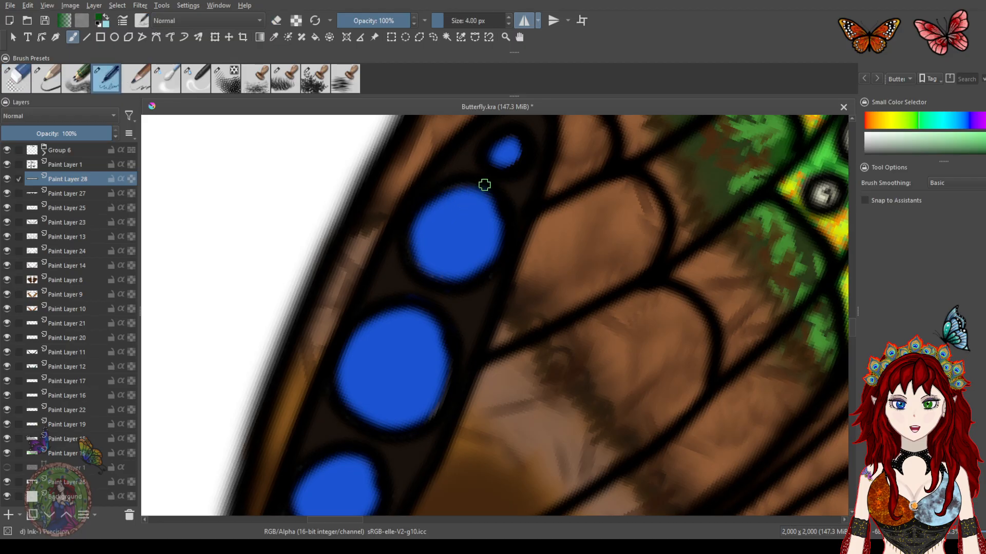
pyautogui.moveTo(509, 176); pyautogui.dragTo(506, 185)
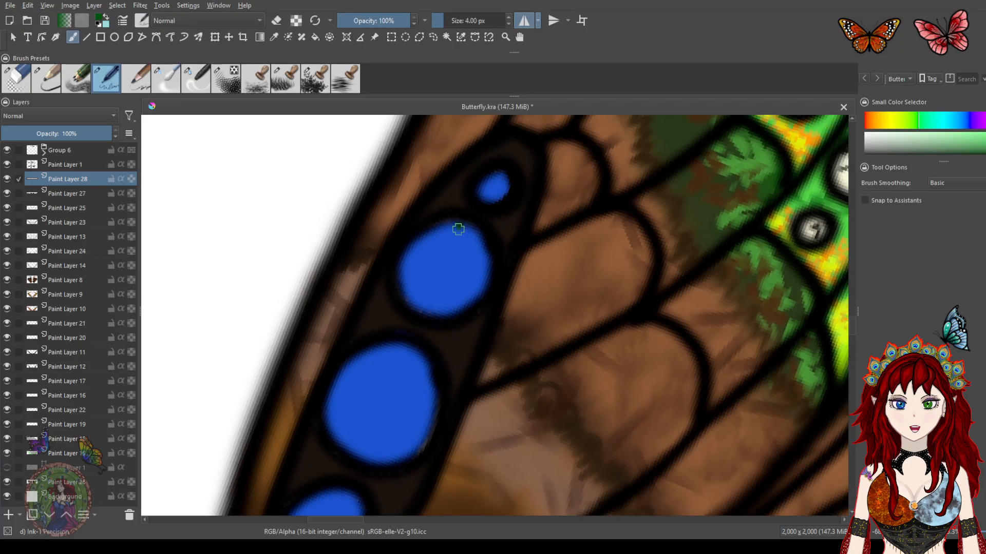
pyautogui.moveTo(463, 238)
pyautogui.mouseDown()
pyautogui.moveTo(481, 265)
pyautogui.moveTo(469, 231)
pyautogui.moveTo(474, 242)
pyautogui.mouseUp()
pyautogui.moveTo(410, 254)
pyautogui.mouseDown()
pyautogui.moveTo(435, 272)
pyautogui.moveTo(436, 309)
pyautogui.moveTo(415, 300)
pyautogui.moveTo(403, 263)
pyautogui.moveTo(411, 300)
pyautogui.moveTo(404, 273)
pyautogui.moveTo(425, 266)
pyautogui.moveTo(413, 280)
pyautogui.moveTo(428, 299)
pyautogui.mouseUp()
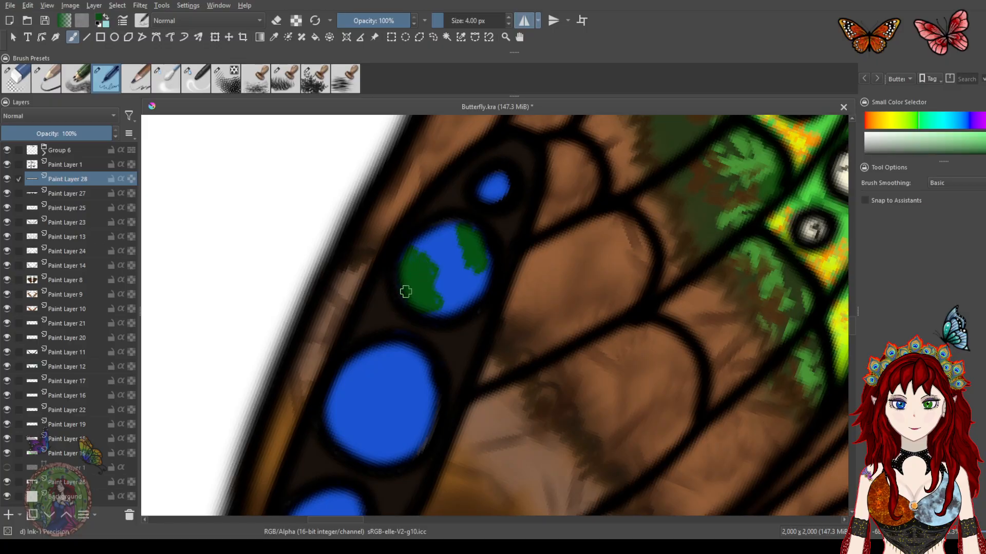
pyautogui.moveTo(490, 177); pyautogui.dragTo(504, 183)
# Add green continent shapes to the remaining blue spots further down the band
pyautogui.scroll(-3, 470, 303)
pyautogui.moveTo(403, 239)
pyautogui.mouseDown()
pyautogui.moveTo(390, 270)
pyautogui.moveTo(428, 301)
pyautogui.moveTo(420, 319)
pyautogui.moveTo(403, 336)
pyautogui.moveTo(376, 332)
pyautogui.moveTo(365, 293)
pyautogui.moveTo(387, 252)
pyautogui.moveTo(366, 305)
pyautogui.moveTo(368, 279)
pyautogui.moveTo(388, 255)
pyautogui.moveTo(374, 313)
pyautogui.moveTo(386, 269)
pyautogui.moveTo(379, 310)
pyautogui.moveTo(386, 317)
pyautogui.moveTo(403, 298)
pyautogui.moveTo(397, 282)
pyautogui.moveTo(413, 297)
pyautogui.moveTo(401, 281)
pyautogui.moveTo(413, 308)
pyautogui.moveTo(423, 301)
pyautogui.moveTo(392, 323)
pyautogui.mouseUp()
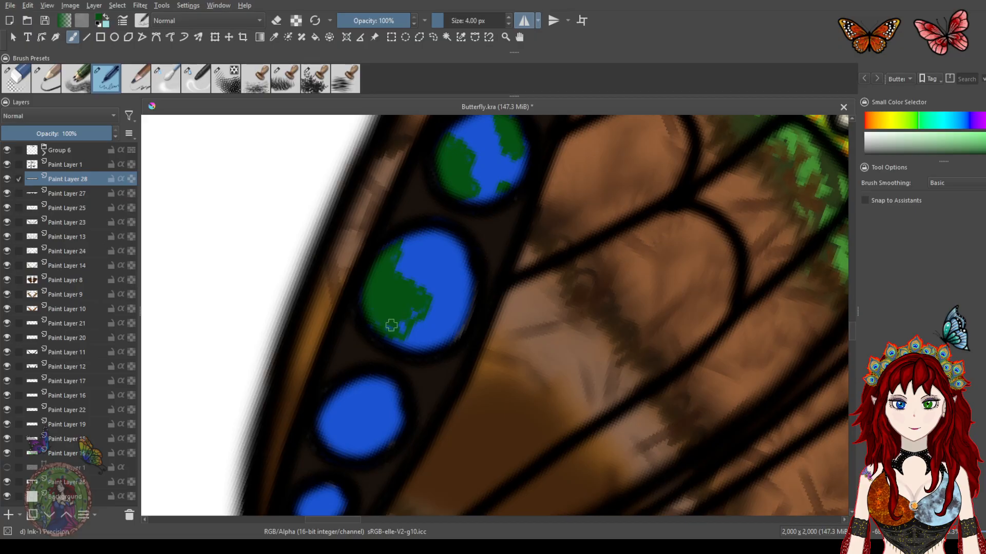
pyautogui.moveTo(445, 237)
pyautogui.mouseDown()
pyautogui.moveTo(431, 263)
pyautogui.moveTo(440, 288)
pyautogui.moveTo(461, 288)
pyautogui.moveTo(461, 322)
pyautogui.moveTo(471, 296)
pyautogui.moveTo(446, 243)
pyautogui.moveTo(442, 272)
pyautogui.moveTo(460, 264)
pyautogui.moveTo(461, 249)
pyautogui.moveTo(463, 284)
pyautogui.mouseUp()
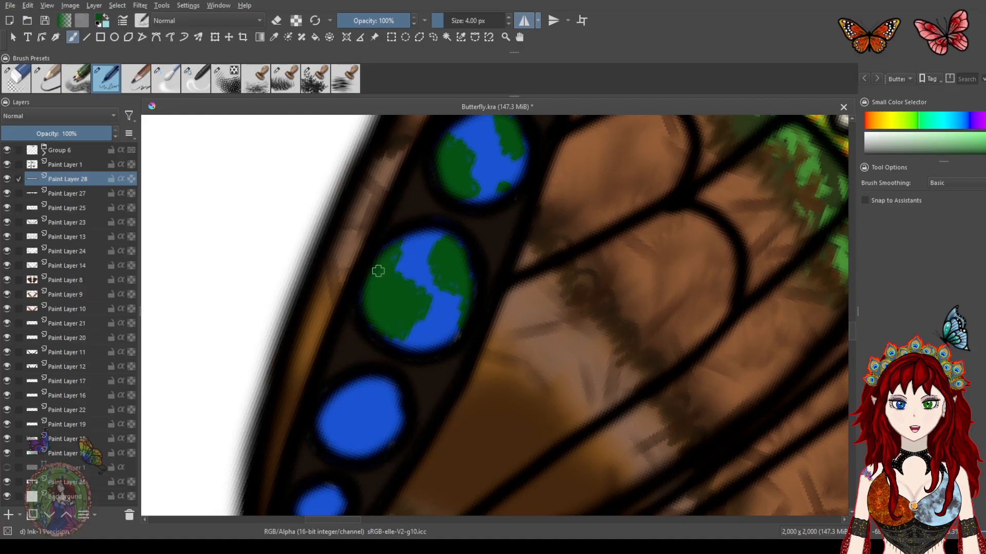
pyautogui.moveTo(432, 370); pyautogui.dragTo(479, 249)
pyautogui.moveTo(411, 261)
pyautogui.mouseDown()
pyautogui.moveTo(431, 283)
pyautogui.moveTo(440, 310)
pyautogui.moveTo(443, 289)
pyautogui.moveTo(422, 263)
pyautogui.moveTo(426, 279)
pyautogui.moveTo(437, 286)
pyautogui.moveTo(423, 270)
pyautogui.moveTo(449, 286)
pyautogui.mouseUp()
pyautogui.moveTo(375, 304)
pyautogui.mouseDown()
pyautogui.moveTo(385, 286)
pyautogui.moveTo(402, 317)
pyautogui.moveTo(389, 324)
pyautogui.moveTo(381, 296)
pyautogui.moveTo(374, 306)
pyautogui.moveTo(400, 291)
pyautogui.mouseUp()
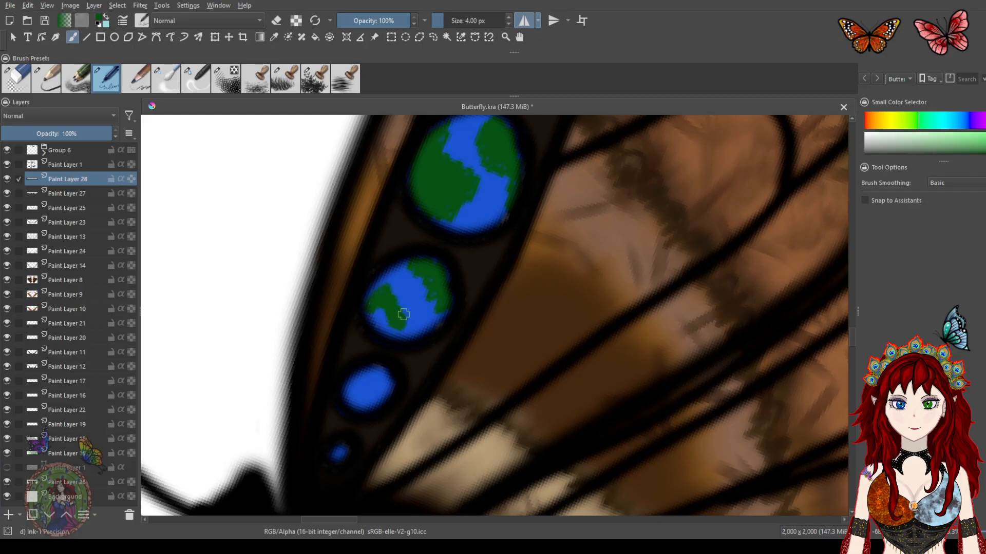
pyautogui.moveTo(406, 317)
pyautogui.mouseDown()
pyautogui.moveTo(406, 326)
pyautogui.moveTo(431, 315)
pyautogui.moveTo(444, 253)
pyautogui.mouseUp()
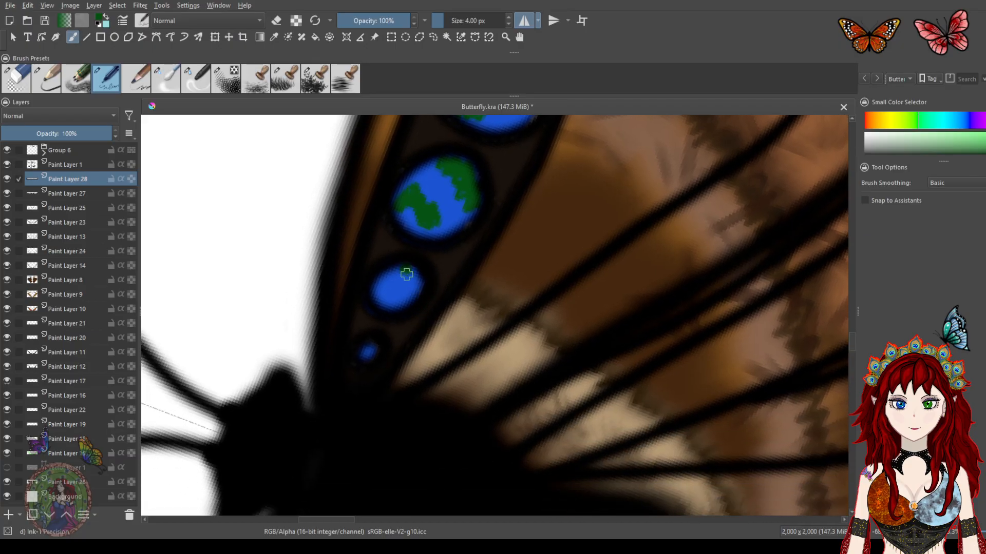
pyautogui.moveTo(379, 298)
pyautogui.mouseDown()
pyautogui.moveTo(386, 280)
pyautogui.moveTo(378, 293)
pyautogui.mouseUp()
pyautogui.moveTo(409, 254)
pyautogui.mouseDown()
pyautogui.moveTo(299, 418)
pyautogui.moveTo(301, 438)
pyautogui.moveTo(392, 211)
pyautogui.moveTo(378, 260)
pyautogui.mouseUp()
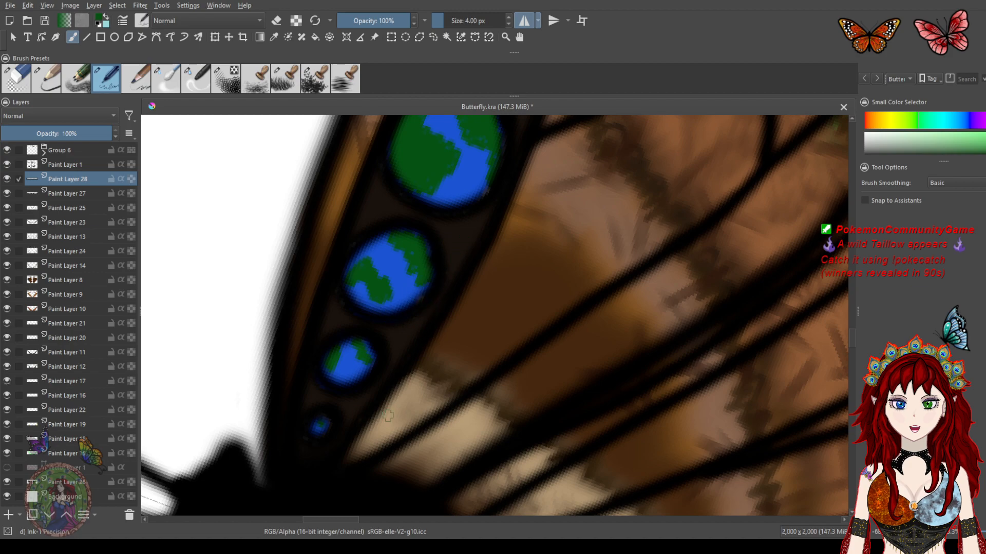
# Pick white and paint cloud patches over the green and blue globes on the upper spots
pyautogui.click(874, 140)
pyautogui.moveTo(457, 229); pyautogui.dragTo(400, 394)
pyautogui.moveTo(453, 245); pyautogui.dragTo(441, 286)
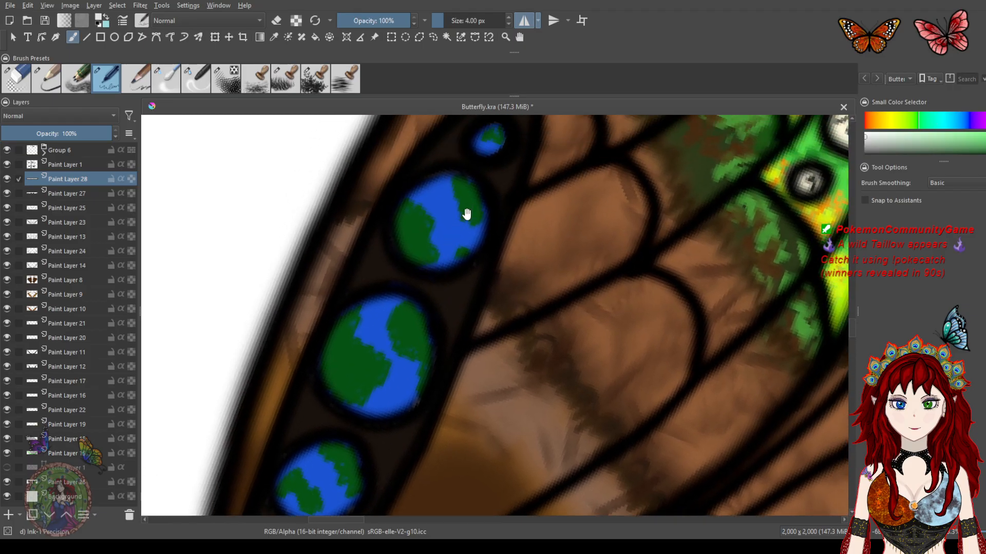
pyautogui.moveTo(467, 210); pyautogui.dragTo(444, 245)
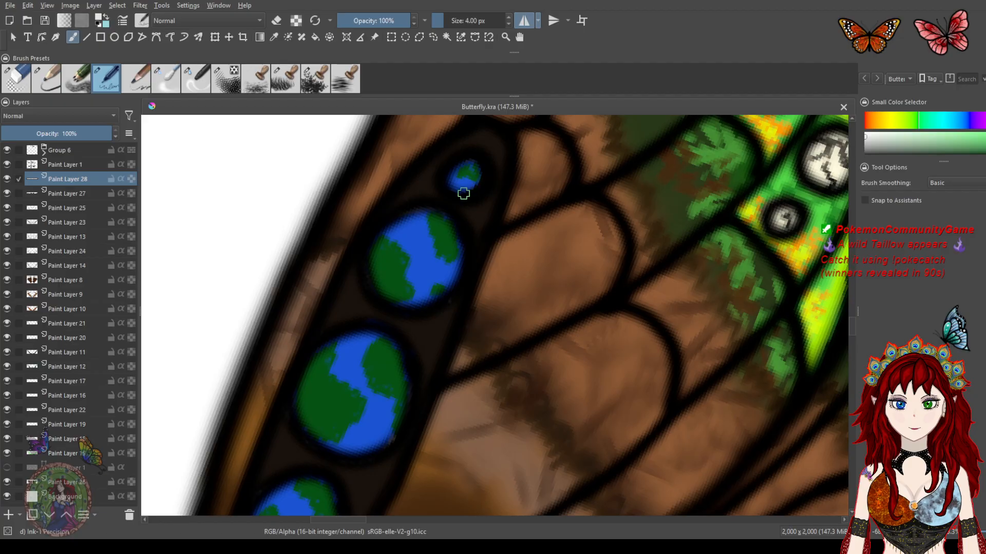
pyautogui.moveTo(450, 174); pyautogui.dragTo(470, 164)
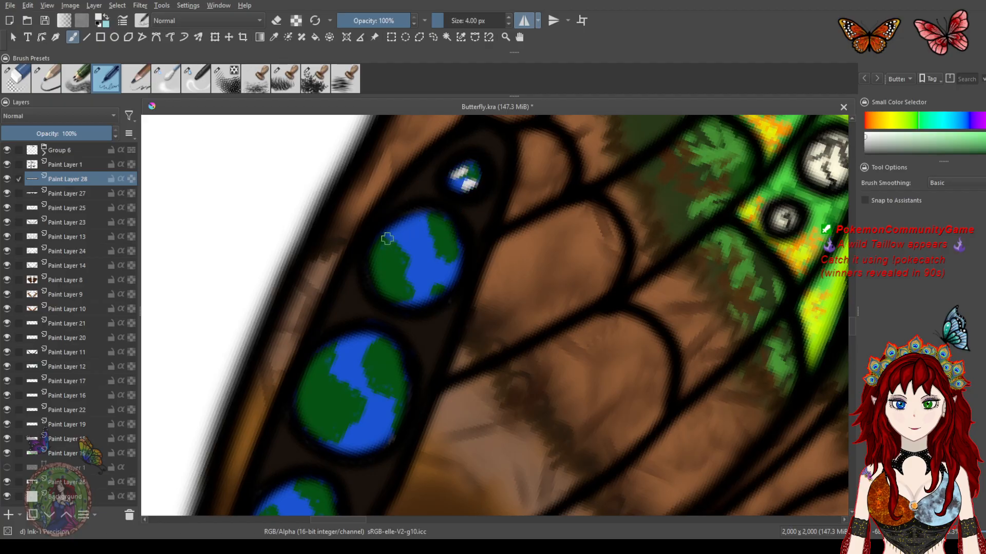
pyautogui.moveTo(381, 256)
pyautogui.mouseDown()
pyautogui.moveTo(409, 234)
pyautogui.moveTo(407, 217)
pyautogui.mouseUp()
pyautogui.moveTo(380, 254)
pyautogui.mouseDown()
pyautogui.moveTo(393, 222)
pyautogui.moveTo(394, 236)
pyautogui.mouseUp()
pyautogui.moveTo(405, 300)
pyautogui.mouseDown()
pyautogui.moveTo(415, 258)
pyautogui.moveTo(422, 299)
pyautogui.moveTo(412, 296)
pyautogui.moveTo(420, 302)
pyautogui.mouseUp()
pyautogui.moveTo(454, 239)
pyautogui.mouseDown()
pyautogui.moveTo(457, 257)
pyautogui.moveTo(454, 201)
pyautogui.mouseUp()
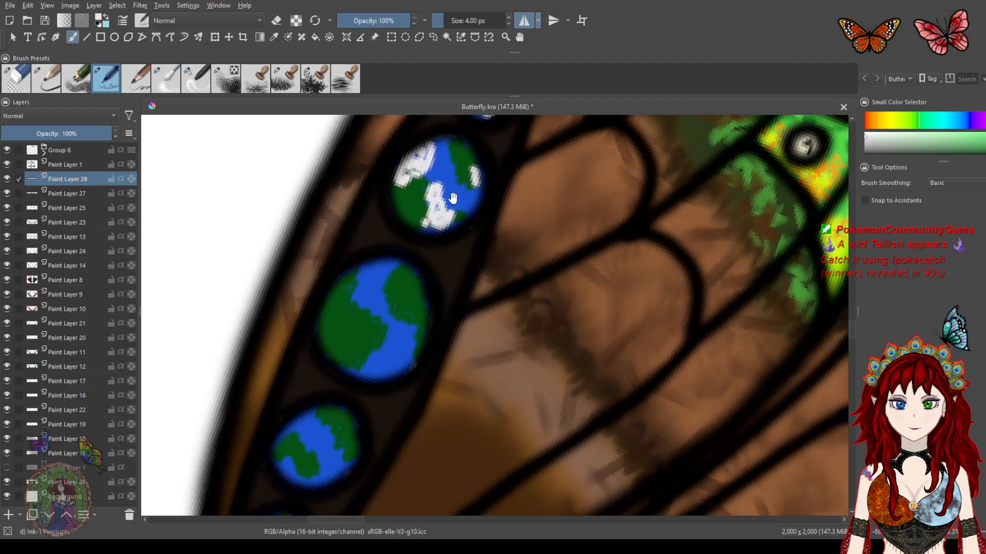
# Add white cloud patches to the lower globe spots near the body
pyautogui.moveTo(365, 262)
pyautogui.mouseDown()
pyautogui.moveTo(363, 288)
pyautogui.moveTo(390, 290)
pyautogui.moveTo(399, 274)
pyautogui.moveTo(391, 256)
pyautogui.moveTo(391, 284)
pyautogui.moveTo(367, 268)
pyautogui.moveTo(382, 269)
pyautogui.moveTo(379, 278)
pyautogui.moveTo(354, 276)
pyautogui.moveTo(348, 293)
pyautogui.moveTo(358, 309)
pyautogui.moveTo(349, 300)
pyautogui.moveTo(338, 343)
pyautogui.mouseUp()
pyautogui.moveTo(412, 346)
pyautogui.mouseDown()
pyautogui.moveTo(401, 326)
pyautogui.moveTo(415, 300)
pyautogui.moveTo(423, 334)
pyautogui.moveTo(411, 326)
pyautogui.moveTo(428, 312)
pyautogui.moveTo(422, 336)
pyautogui.mouseUp()
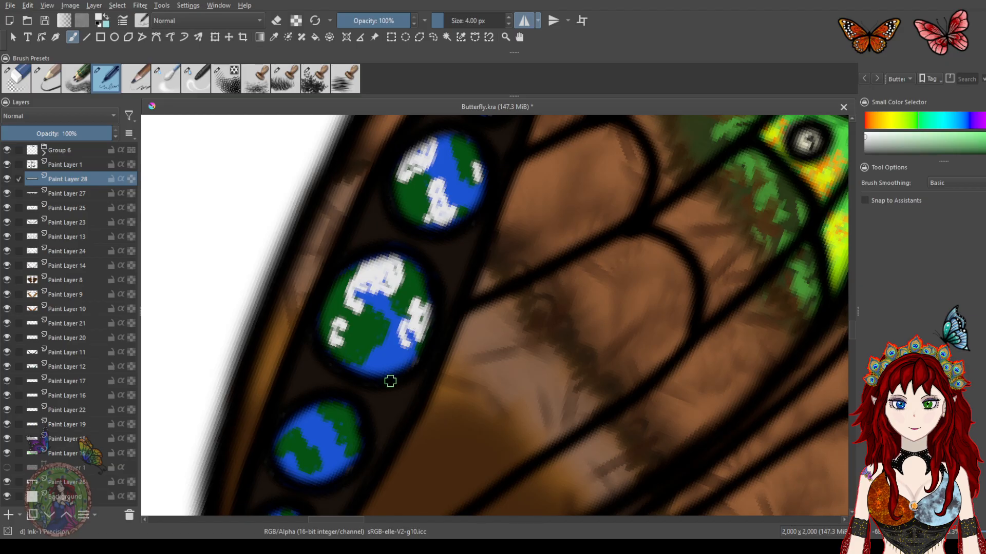
pyautogui.moveTo(381, 366)
pyautogui.mouseDown()
pyautogui.moveTo(392, 310)
pyautogui.moveTo(413, 257)
pyautogui.mouseUp()
pyautogui.moveTo(345, 315)
pyautogui.mouseDown()
pyautogui.moveTo(332, 329)
pyautogui.moveTo(344, 339)
pyautogui.moveTo(314, 343)
pyautogui.moveTo(336, 322)
pyautogui.mouseUp()
pyautogui.moveTo(362, 375)
pyautogui.mouseDown()
pyautogui.moveTo(343, 386)
pyautogui.moveTo(376, 343)
pyautogui.moveTo(374, 366)
pyautogui.moveTo(357, 380)
pyautogui.moveTo(399, 341)
pyautogui.moveTo(419, 274)
pyautogui.mouseUp()
pyautogui.click(332, 367)
pyautogui.moveTo(332, 367)
pyautogui.mouseDown()
pyautogui.moveTo(343, 370)
pyautogui.moveTo(362, 343)
pyautogui.mouseUp()
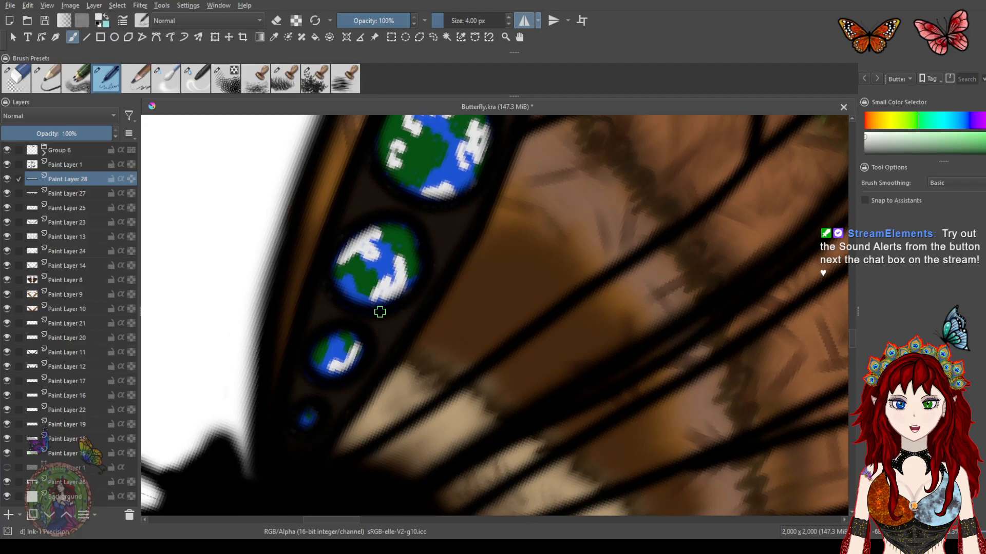
# Pick light grey and shade the clouds on the globe spots
pyautogui.click(866, 148)
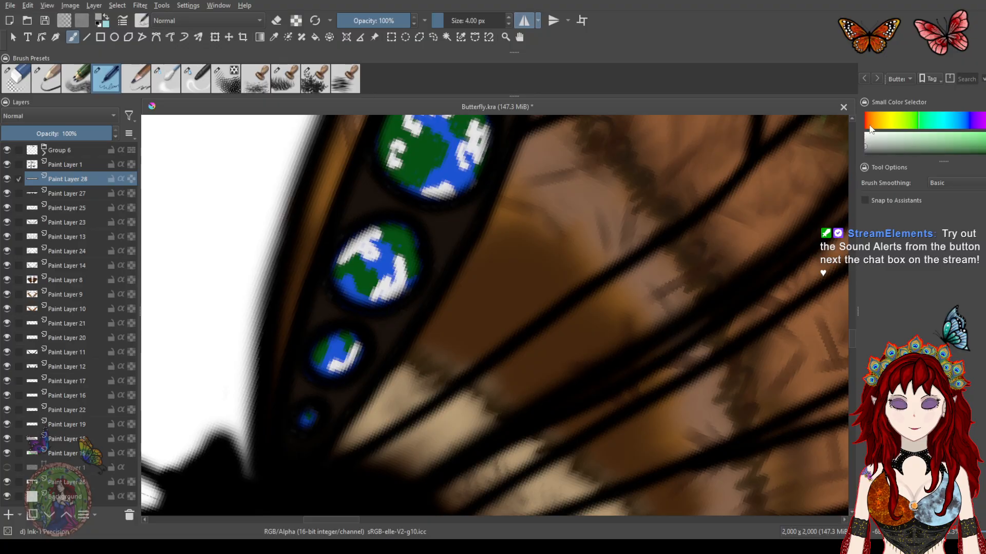
pyautogui.moveTo(341, 359); pyautogui.dragTo(342, 366)
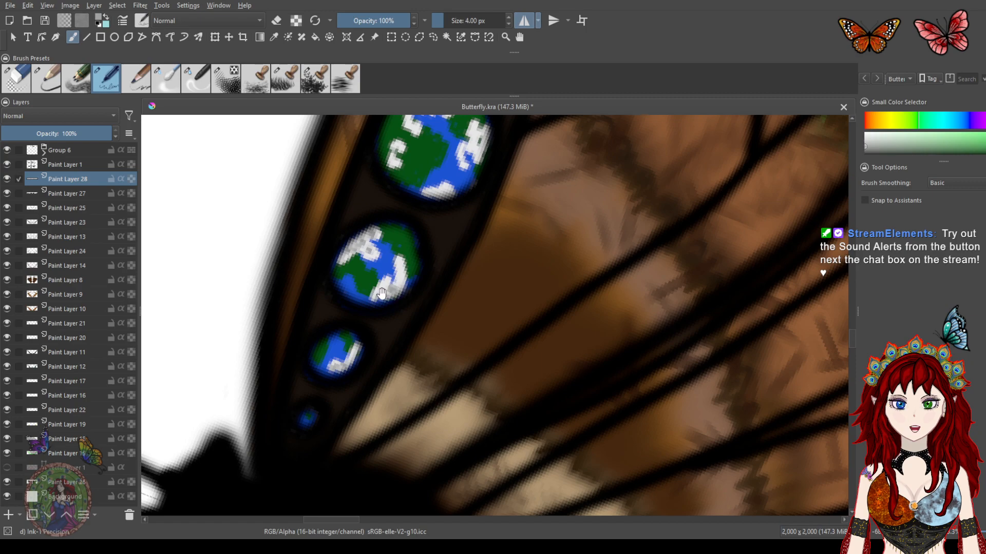
pyautogui.moveTo(422, 253); pyautogui.dragTo(392, 378)
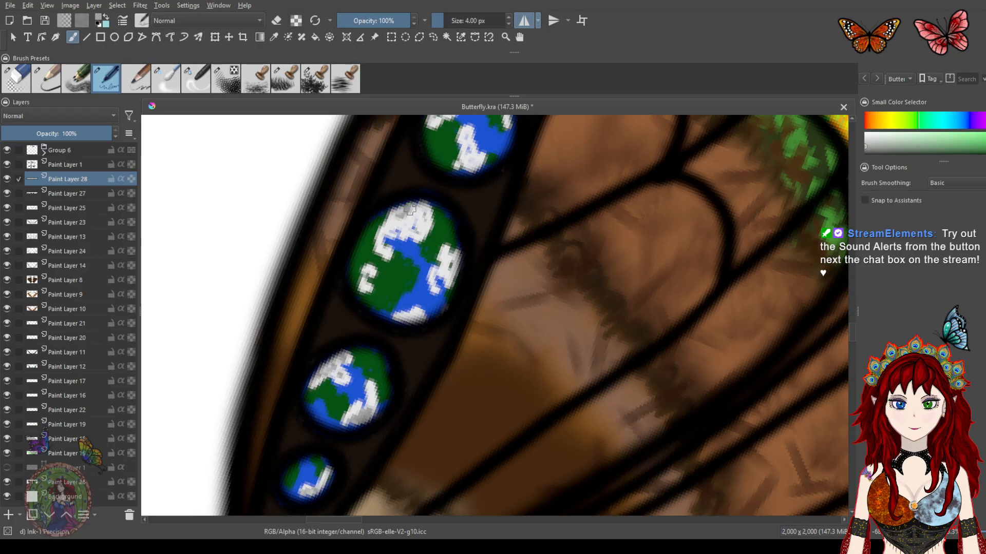
pyautogui.moveTo(444, 262)
pyautogui.mouseDown()
pyautogui.moveTo(427, 294)
pyautogui.moveTo(393, 311)
pyautogui.mouseUp()
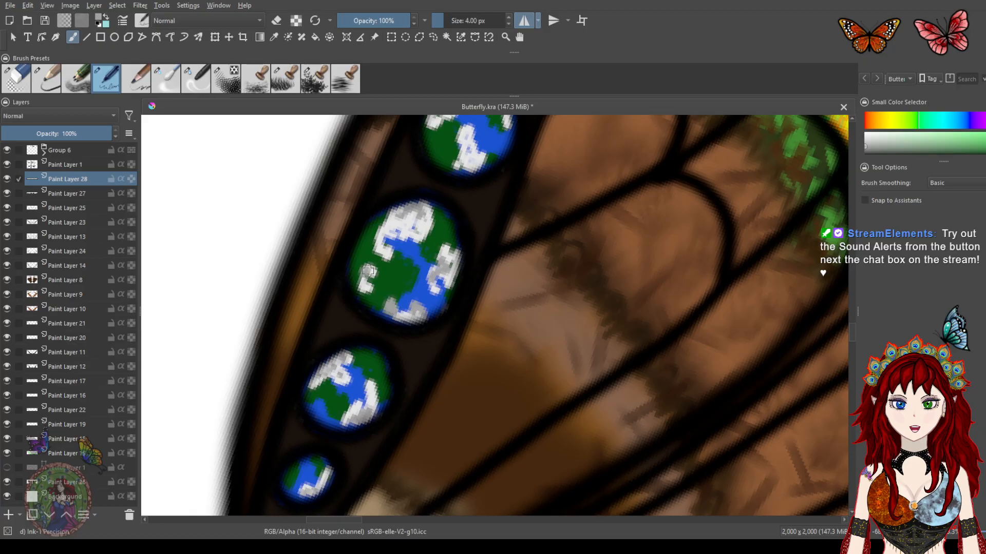
pyautogui.moveTo(451, 223); pyautogui.dragTo(411, 352)
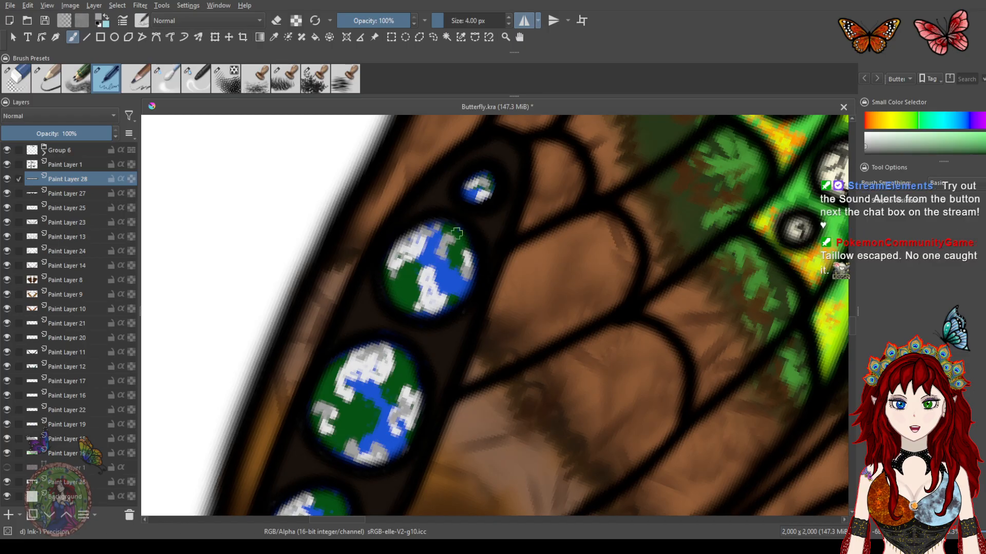
# Switch to the blender brush at 13.99 px and 3% opacity, soften the globe spots, and save the file
pyautogui.scroll(-5, 456, 233)
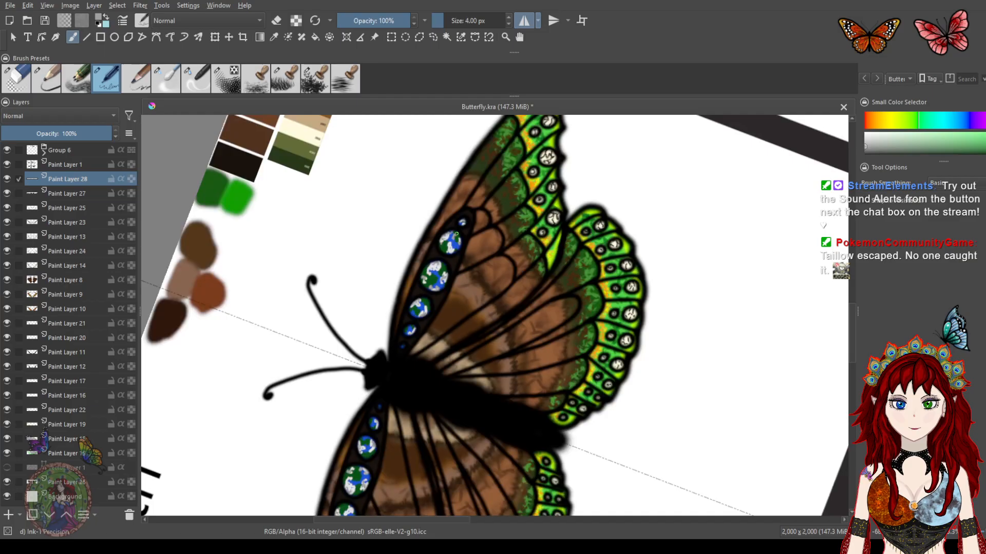
pyautogui.scroll(-2, 456, 233)
pyautogui.scroll(6, 484, 232)
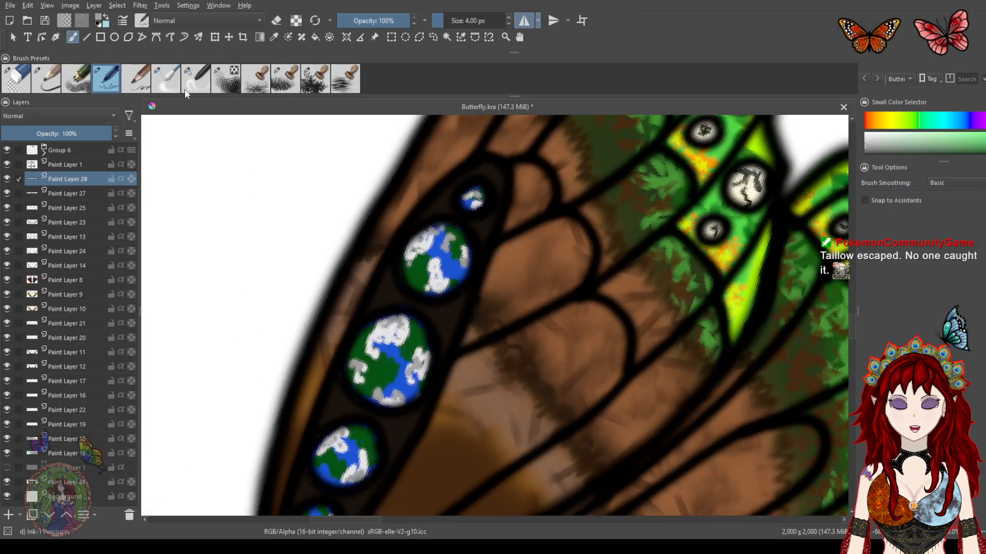
pyautogui.click(171, 78)
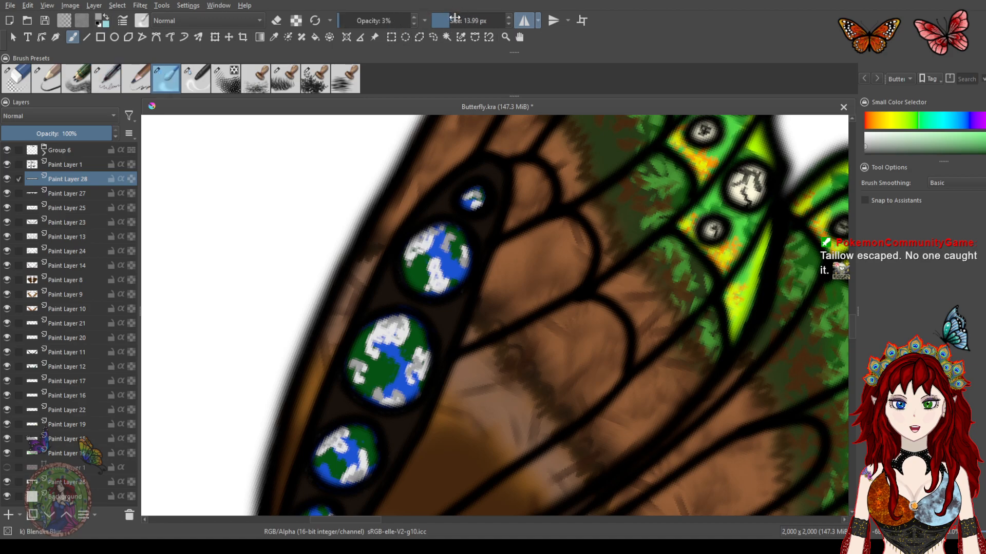
pyautogui.moveTo(473, 196)
pyautogui.mouseDown()
pyautogui.moveTo(474, 209)
pyautogui.moveTo(469, 200)
pyautogui.mouseUp()
pyautogui.moveTo(444, 248)
pyautogui.mouseDown()
pyautogui.moveTo(432, 241)
pyautogui.moveTo(423, 255)
pyautogui.moveTo(429, 273)
pyautogui.moveTo(451, 259)
pyautogui.moveTo(448, 243)
pyautogui.mouseUp()
pyautogui.moveTo(402, 350)
pyautogui.mouseDown()
pyautogui.moveTo(377, 345)
pyautogui.moveTo(394, 330)
pyautogui.mouseUp()
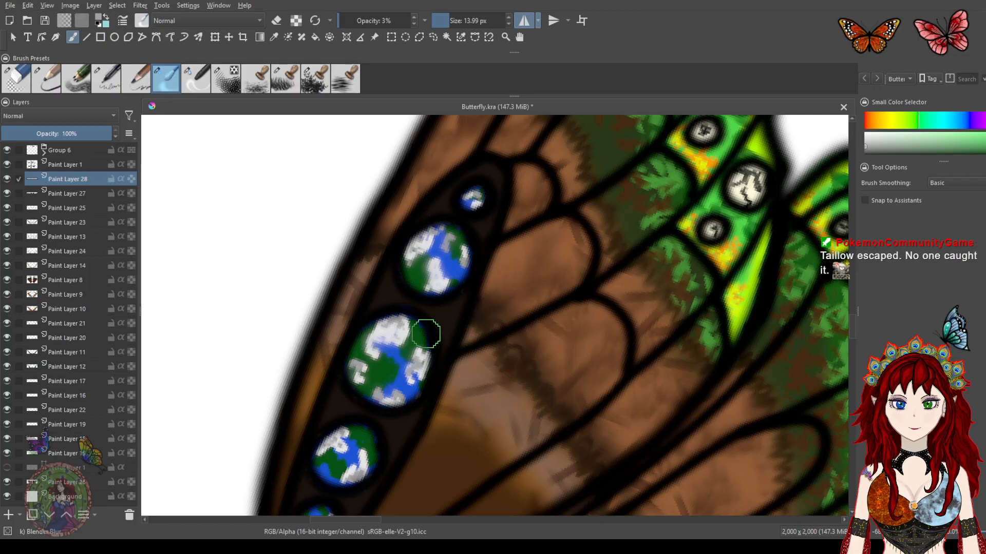
pyautogui.moveTo(382, 409); pyautogui.dragTo(466, 260)
pyautogui.hotkey('ctrl', 's')
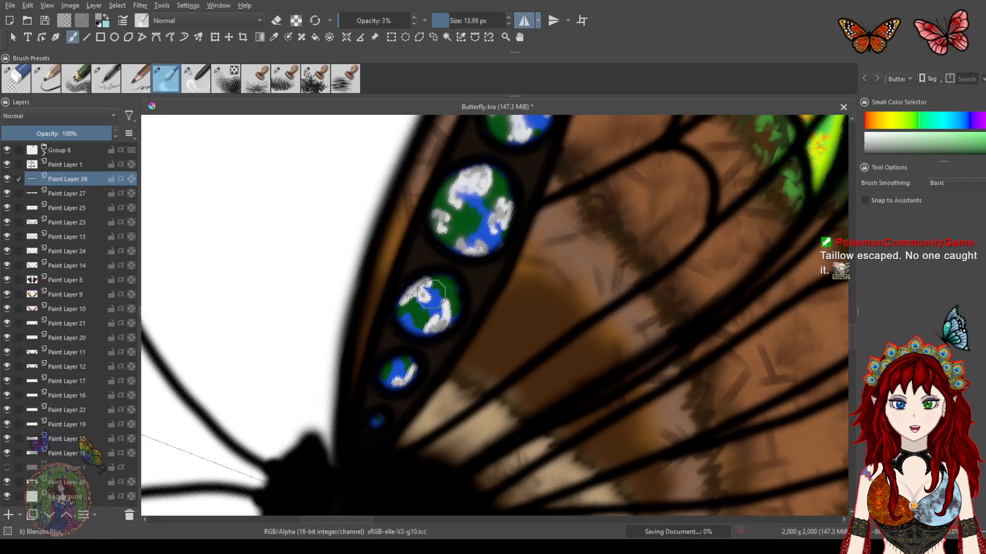
# Soften the last upper globe spot with the blender brush and save the file
pyautogui.moveTo(445, 315); pyautogui.dragTo(447, 308)
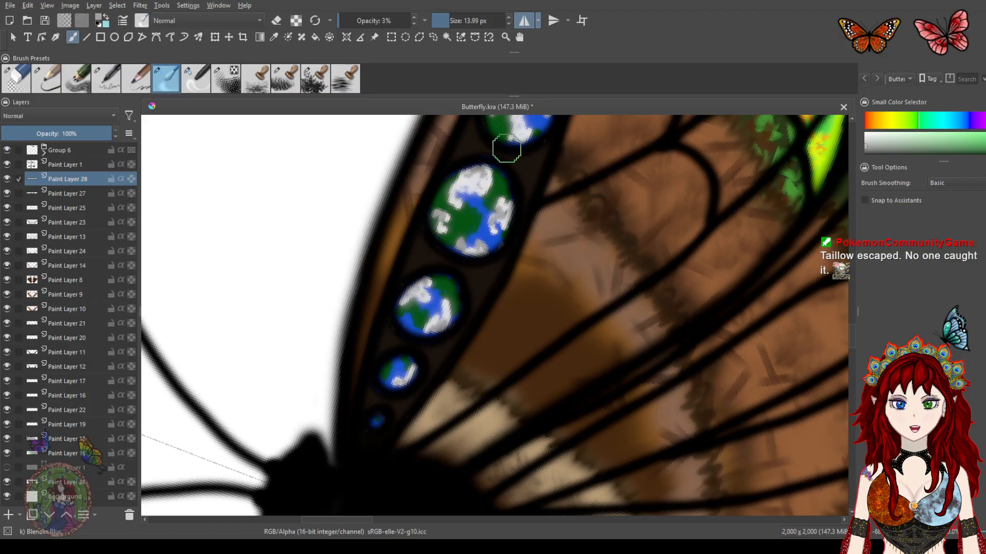
pyautogui.scroll(-10, 506, 149)
pyautogui.scroll(5, 507, 149)
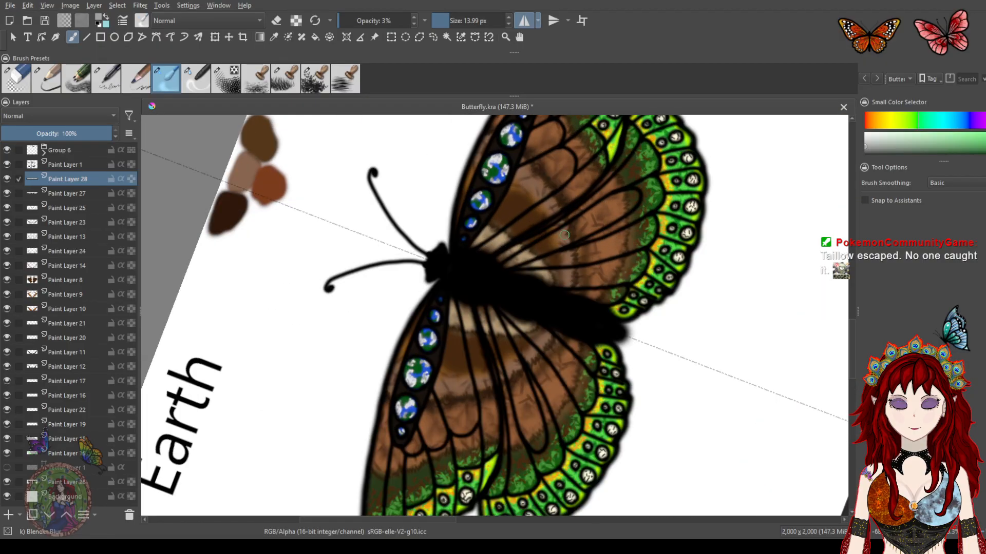
pyautogui.moveTo(567, 242); pyautogui.dragTo(498, 277)
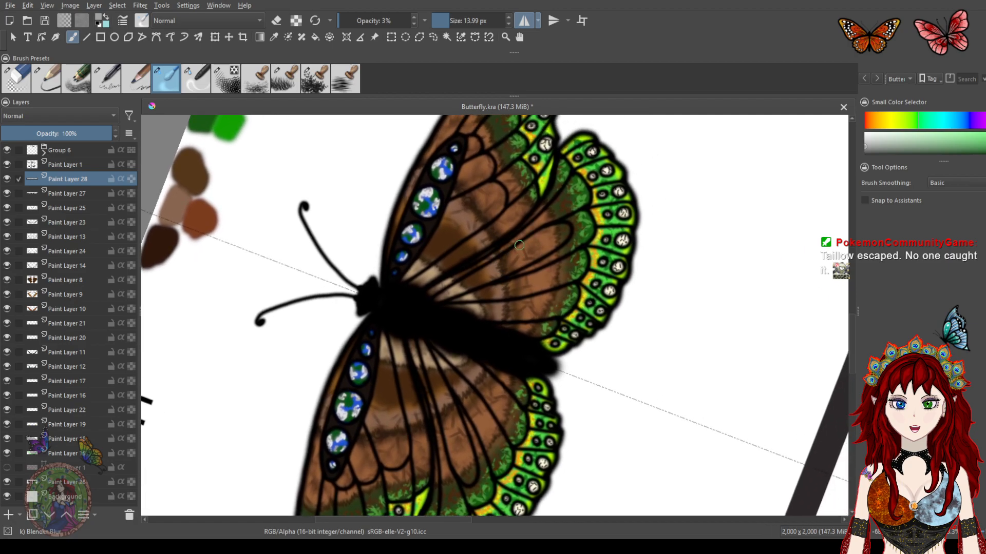
pyautogui.moveTo(527, 221); pyautogui.dragTo(583, 298)
pyautogui.scroll(-4, 552, 257)
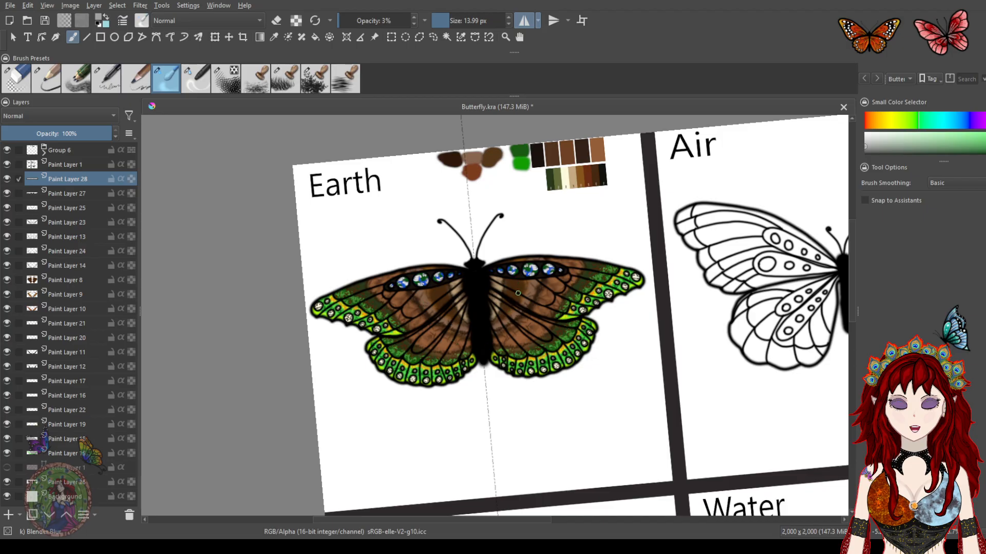
pyautogui.hotkey('ctrl', 's')
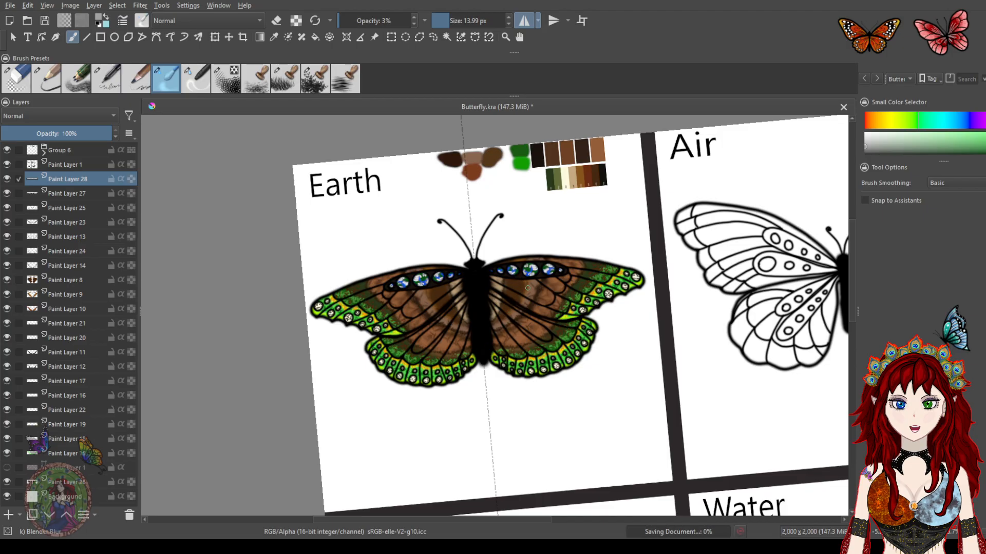
# Examine the finished Earth butterfly at different zoom levels, rotations and positions on the page
pyautogui.moveTo(526, 324); pyautogui.dragTo(476, 315)
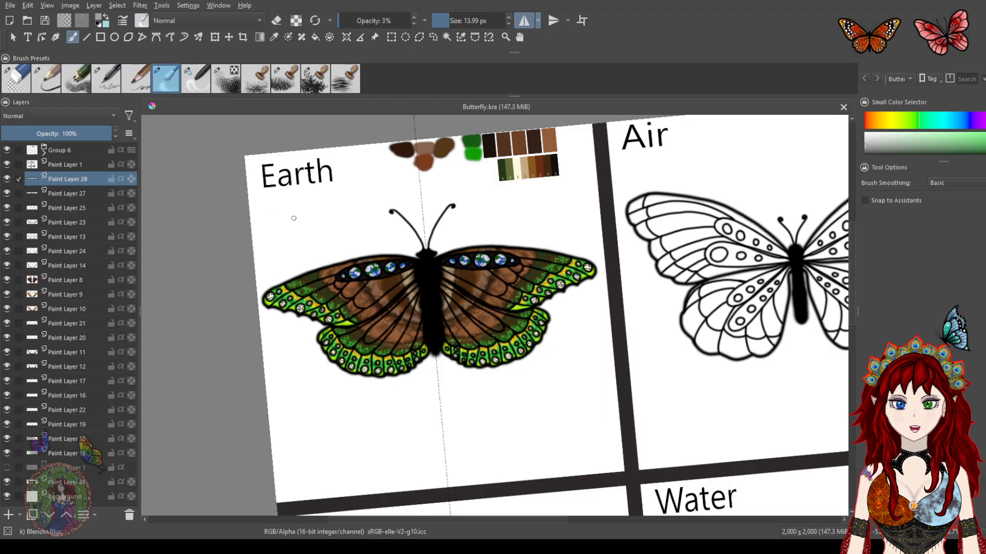
pyautogui.scroll(2, 539, 277)
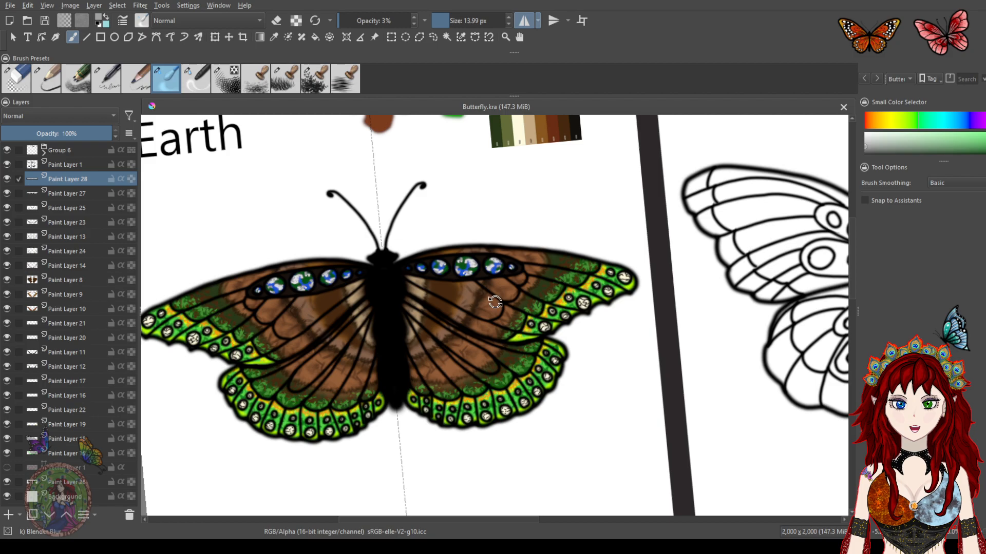
pyautogui.moveTo(495, 302)
pyautogui.mouseDown()
pyautogui.moveTo(506, 308)
pyautogui.moveTo(501, 320)
pyautogui.mouseUp()
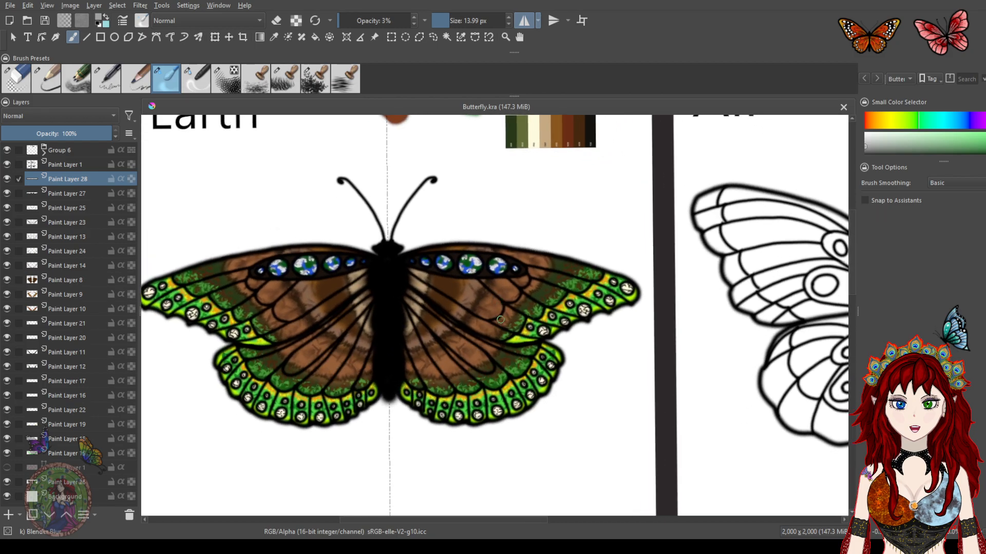
pyautogui.scroll(-2, 500, 319)
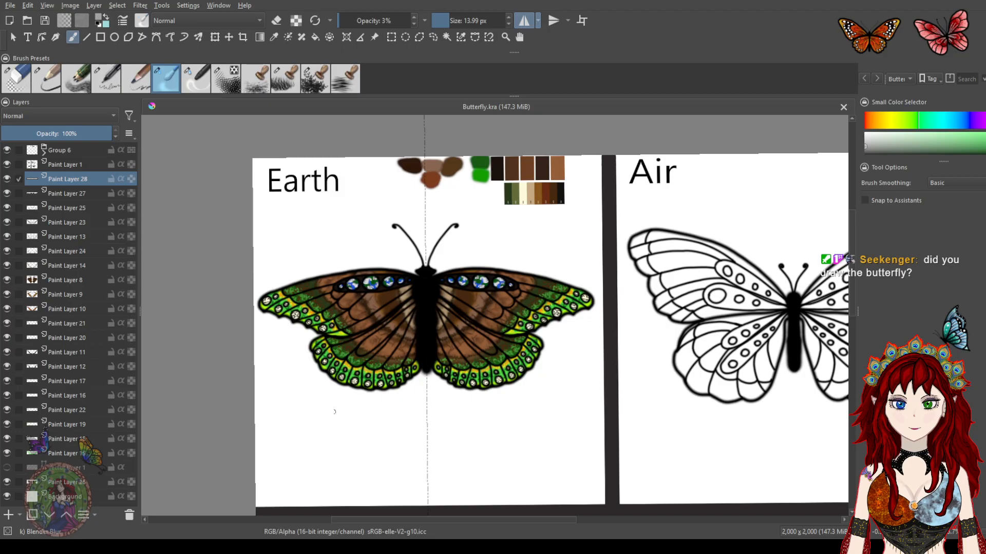
pyautogui.scroll(1, 444, 278)
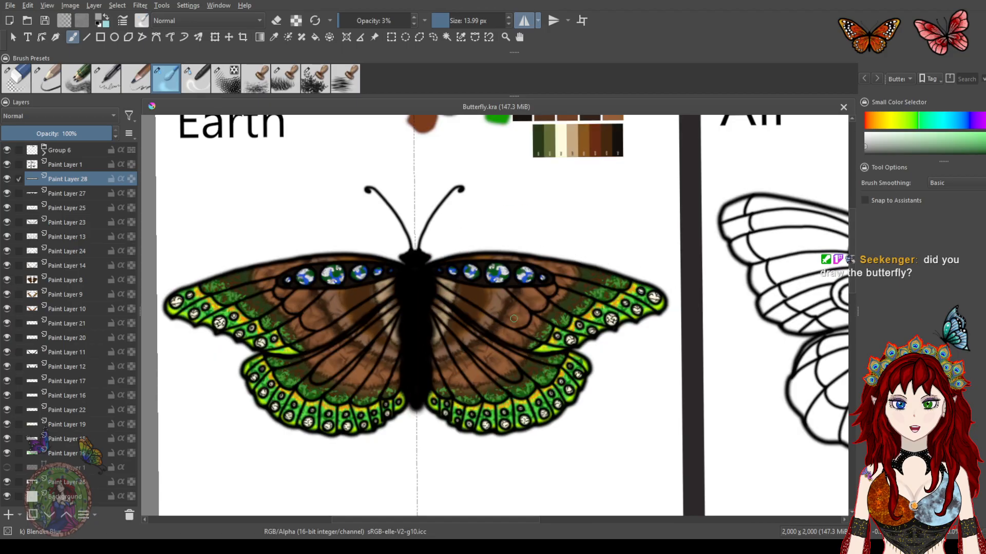
pyautogui.scroll(-2, 465, 356)
pyautogui.moveTo(612, 396); pyautogui.dragTo(390, 243)
pyautogui.scroll(-1, 424, 267)
pyautogui.moveTo(417, 297); pyautogui.dragTo(480, 321)
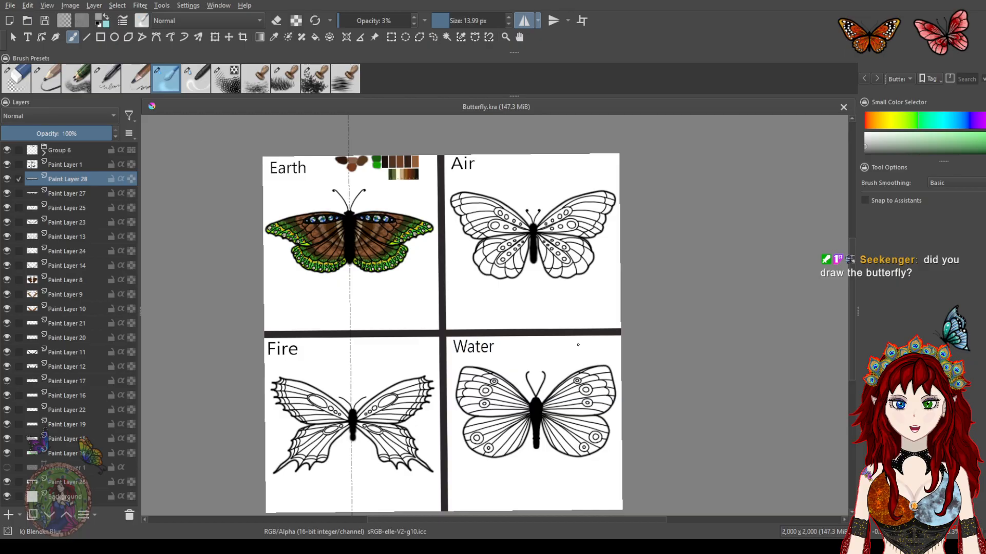
pyautogui.moveTo(412, 285); pyautogui.dragTo(545, 377)
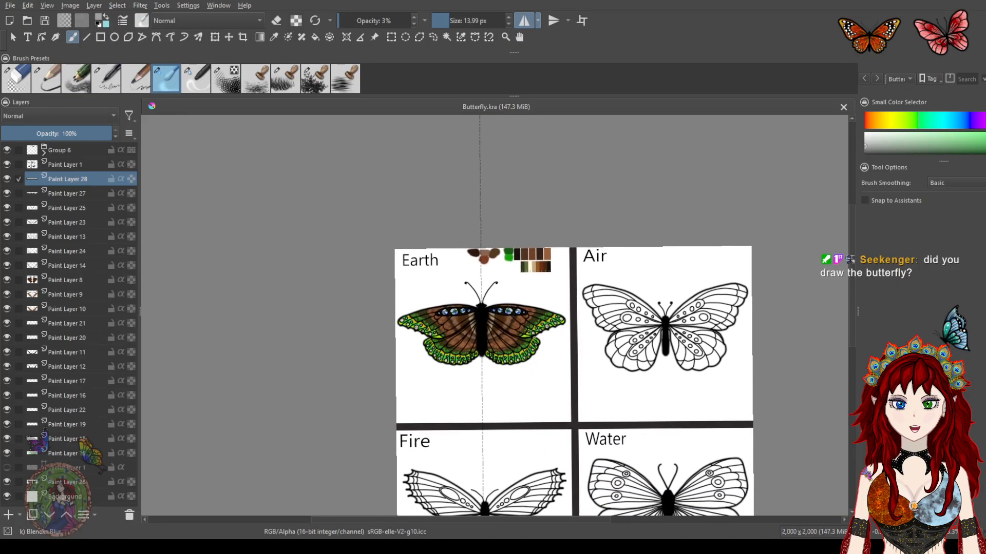
pyautogui.scroll(3, 534, 337)
pyautogui.moveTo(455, 305); pyautogui.dragTo(520, 325)
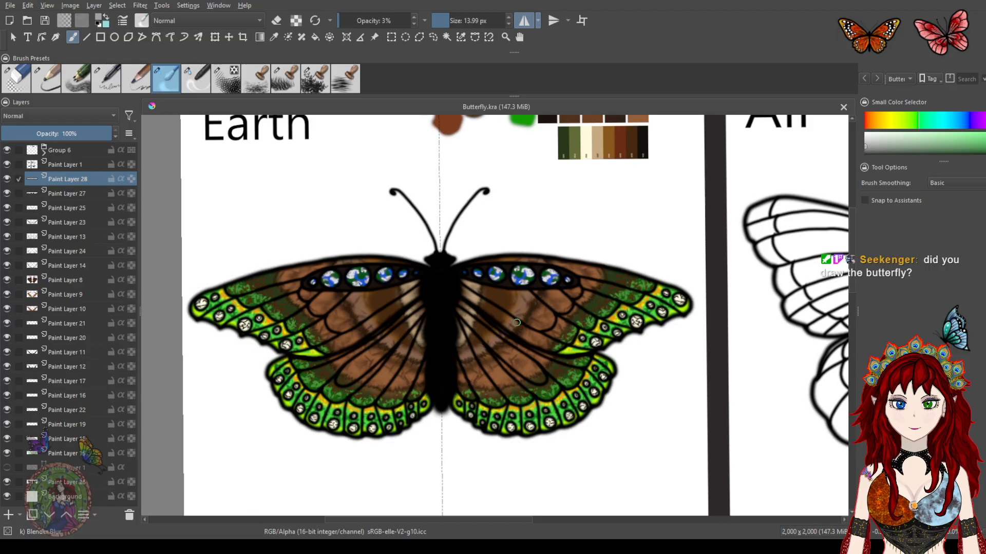
pyautogui.scroll(2, 532, 318)
pyautogui.moveTo(465, 240); pyautogui.dragTo(530, 205)
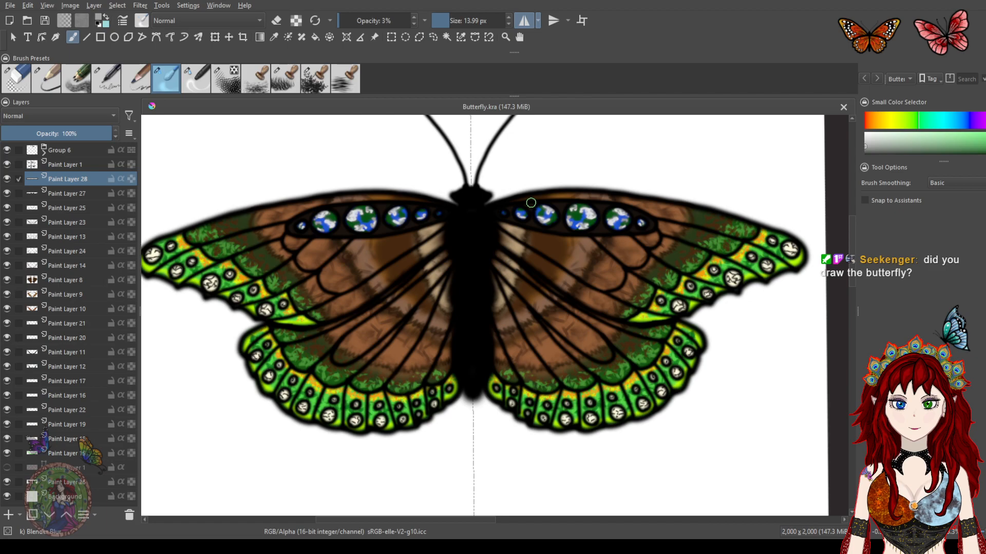
pyautogui.scroll(4, 545, 206)
pyautogui.moveTo(636, 263); pyautogui.dragTo(384, 137)
pyautogui.moveTo(509, 305); pyautogui.dragTo(512, 176)
pyautogui.moveTo(463, 360); pyautogui.dragTo(423, 190)
pyautogui.moveTo(321, 361); pyautogui.dragTo(593, 265)
pyautogui.scroll(-6, 592, 264)
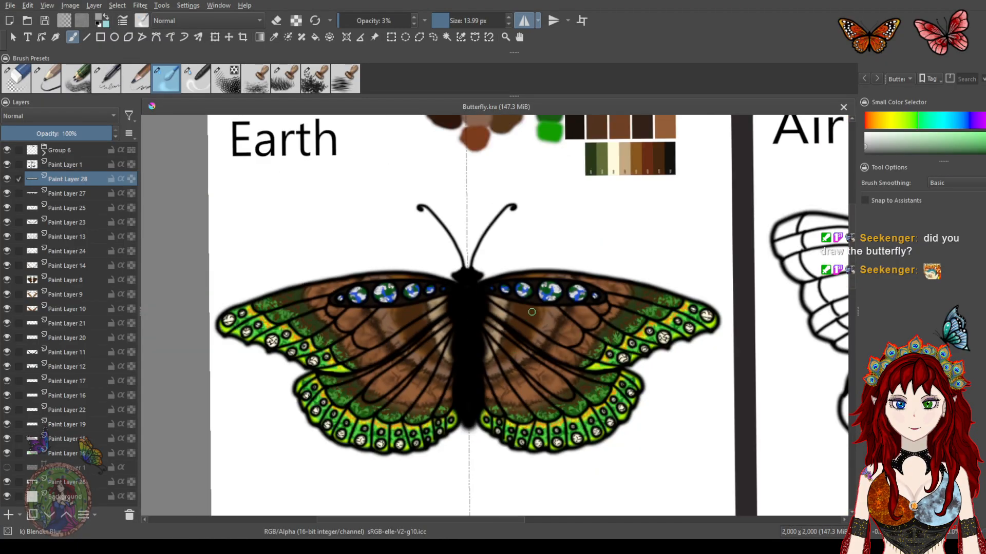
pyautogui.scroll(-2, 533, 311)
pyautogui.moveTo(541, 319)
pyautogui.mouseDown()
pyautogui.moveTo(508, 283)
pyautogui.moveTo(481, 273)
pyautogui.moveTo(482, 293)
pyautogui.mouseUp()
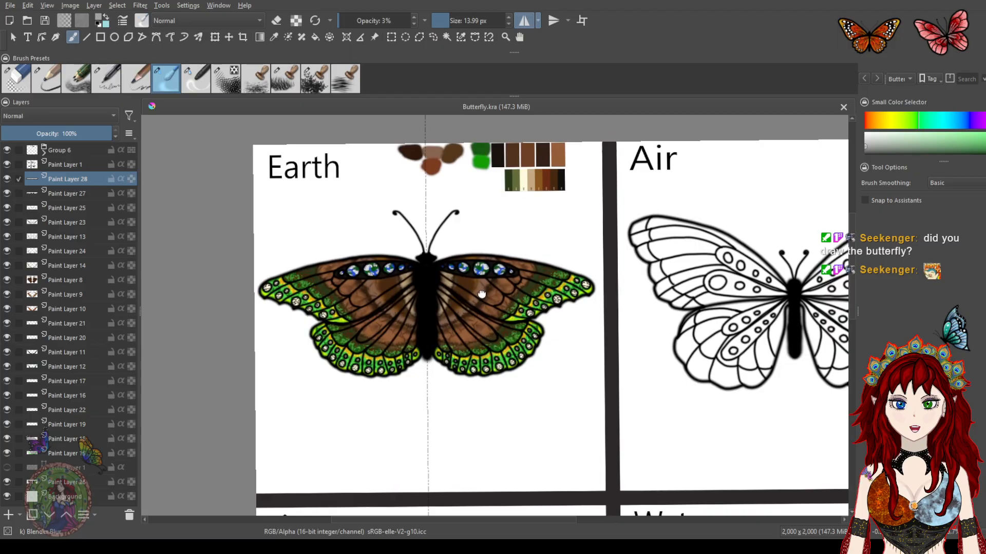
pyautogui.moveTo(527, 216); pyautogui.dragTo(528, 227)
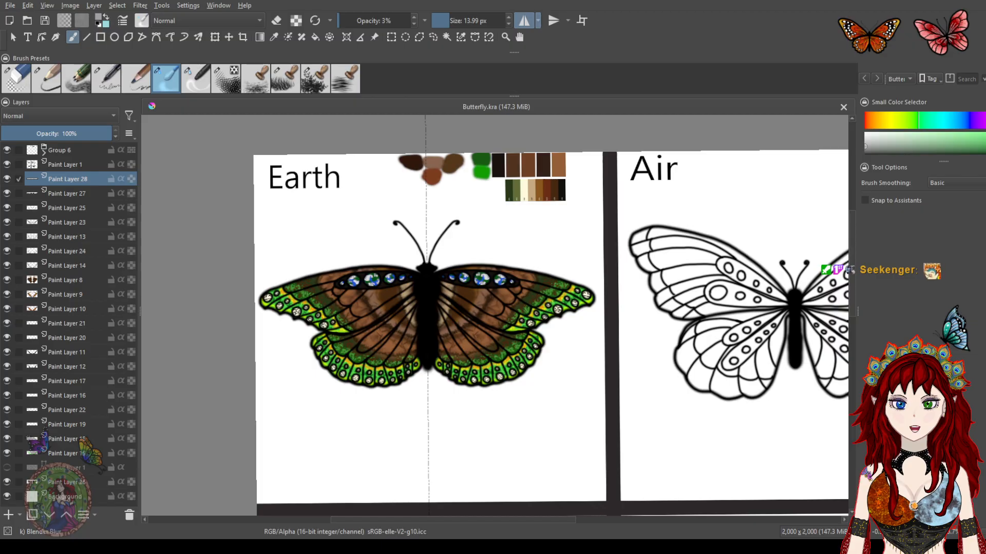
pyautogui.moveTo(510, 268); pyautogui.dragTo(470, 249)
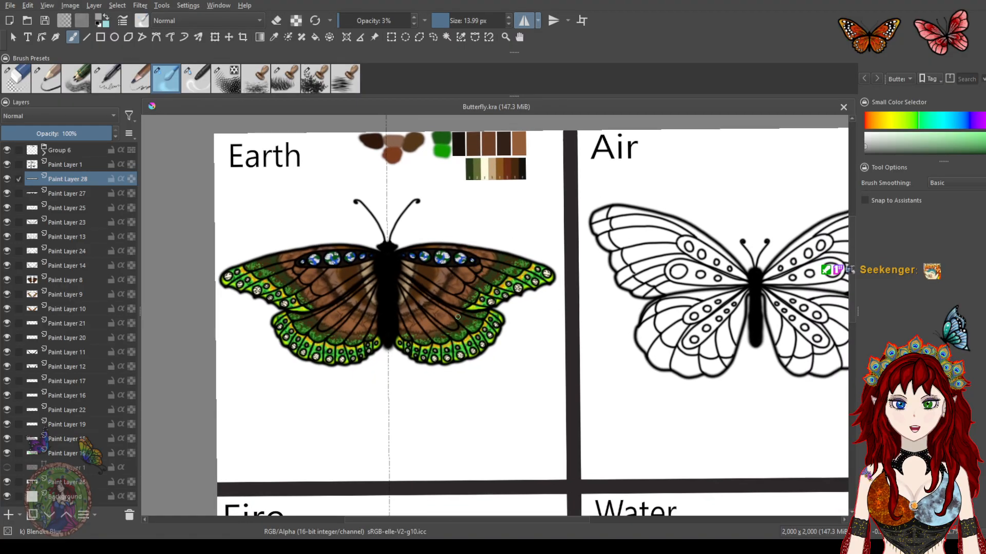
pyautogui.moveTo(429, 236); pyautogui.dragTo(426, 291)
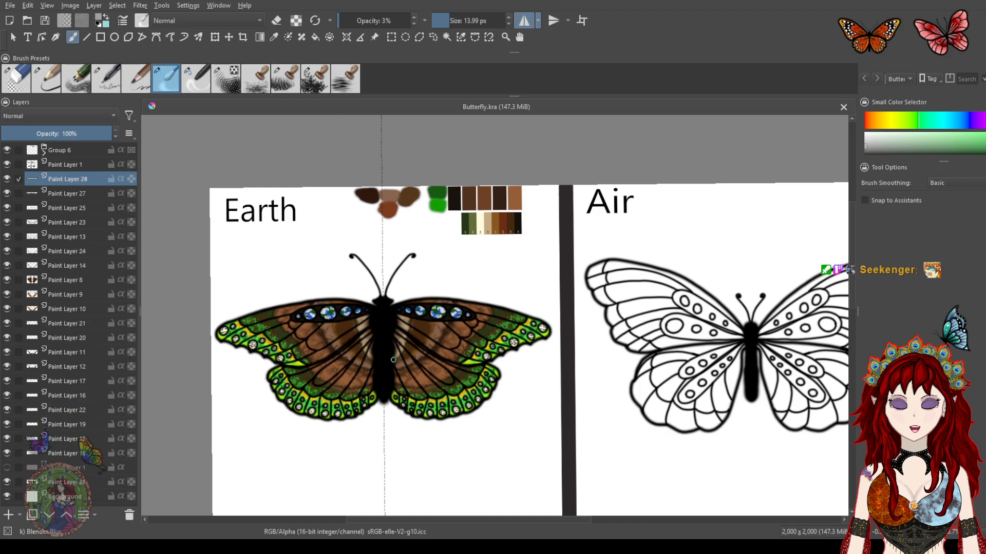
pyautogui.moveTo(487, 403); pyautogui.dragTo(426, 362)
pyautogui.scroll(1, 460, 352)
pyautogui.moveTo(364, 242); pyautogui.dragTo(536, 273)
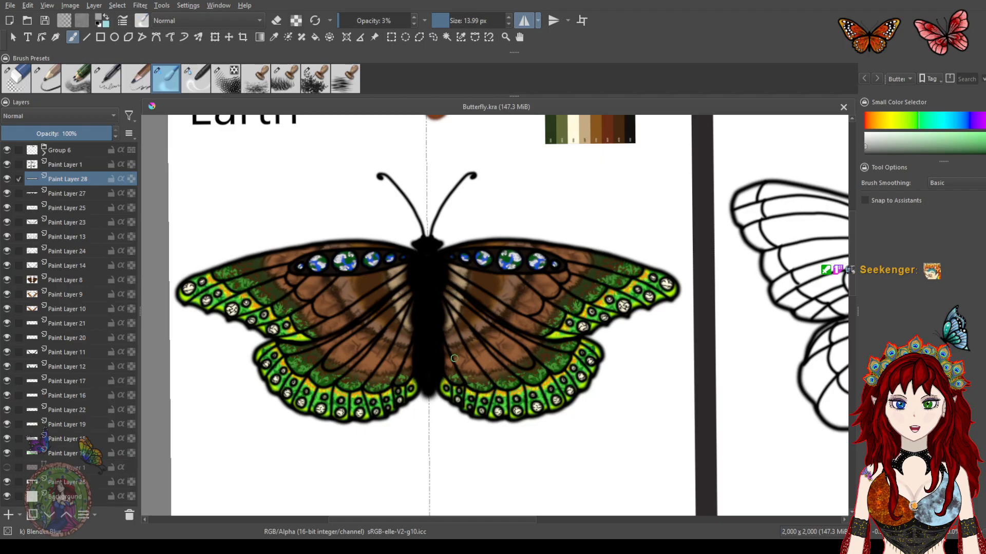
pyautogui.scroll(-1, 559, 291)
pyautogui.moveTo(573, 280); pyautogui.dragTo(462, 271)
pyautogui.scroll(-1, 460, 272)
pyautogui.moveTo(602, 280); pyautogui.dragTo(519, 263)
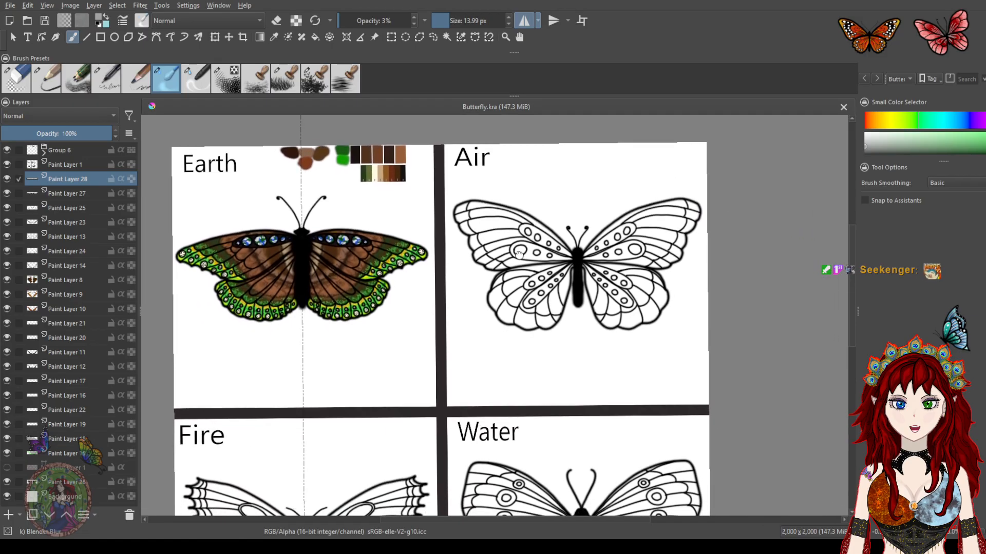
pyautogui.scroll(-1, 518, 263)
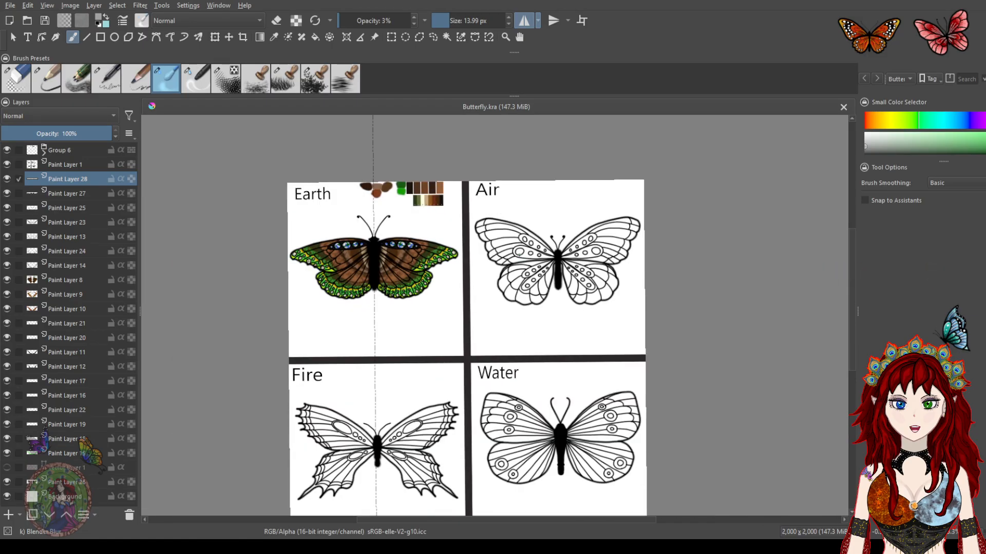